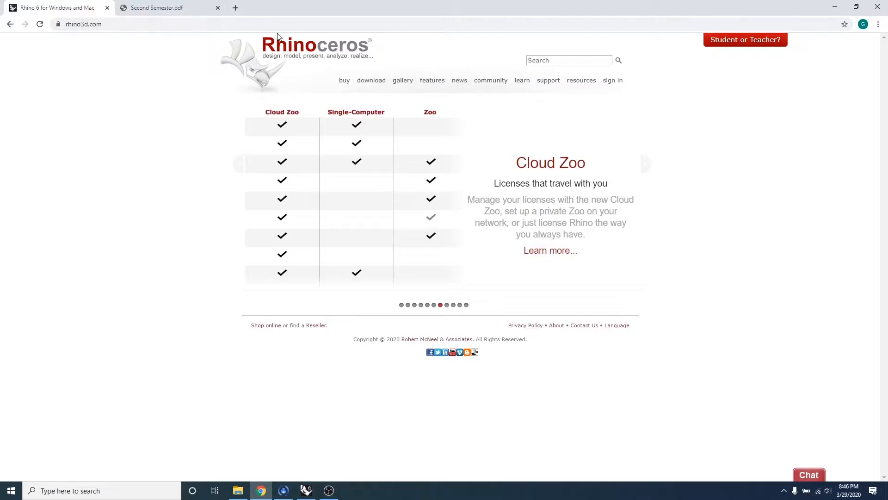
# - Open the Rhino 6 for Windows evaluation download page from the Downloads section of rhino3d.com
pyautogui.click(294, 23)
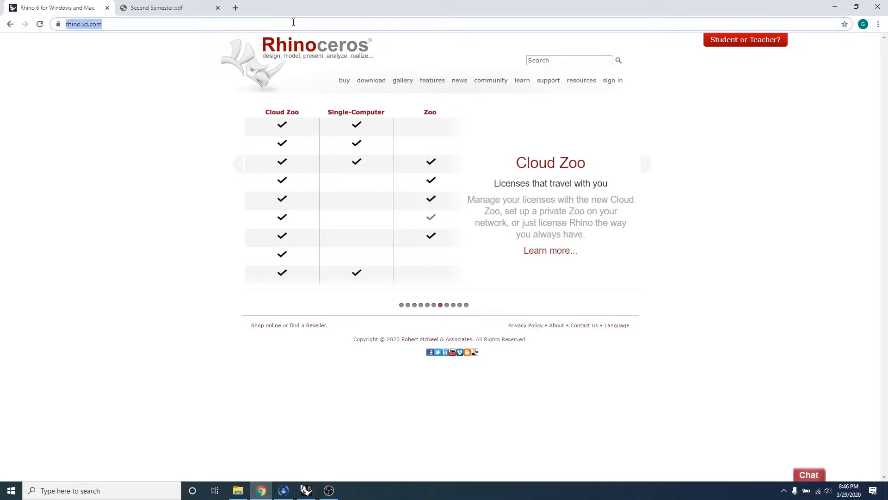
pyautogui.click(190, 174)
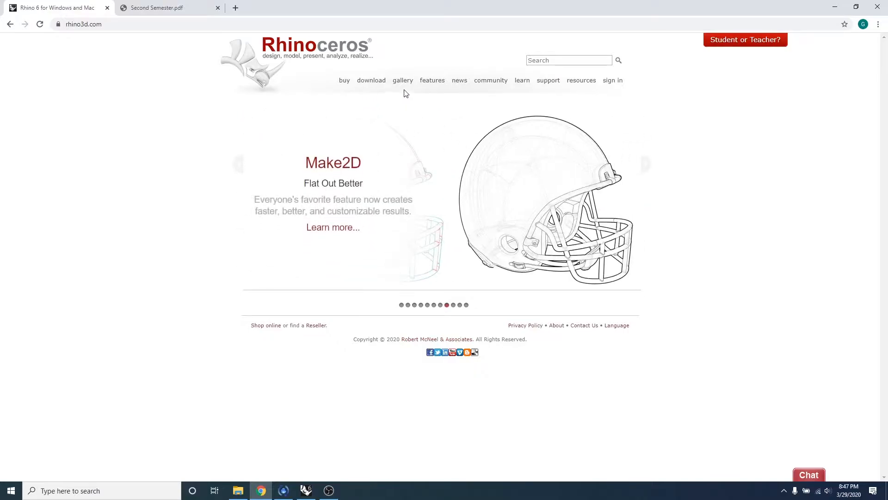
pyautogui.click(361, 84)
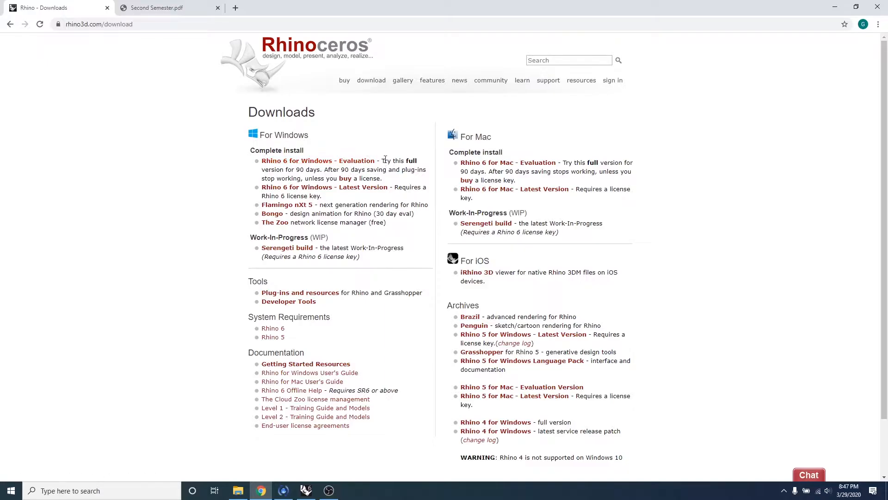
pyautogui.click(352, 162)
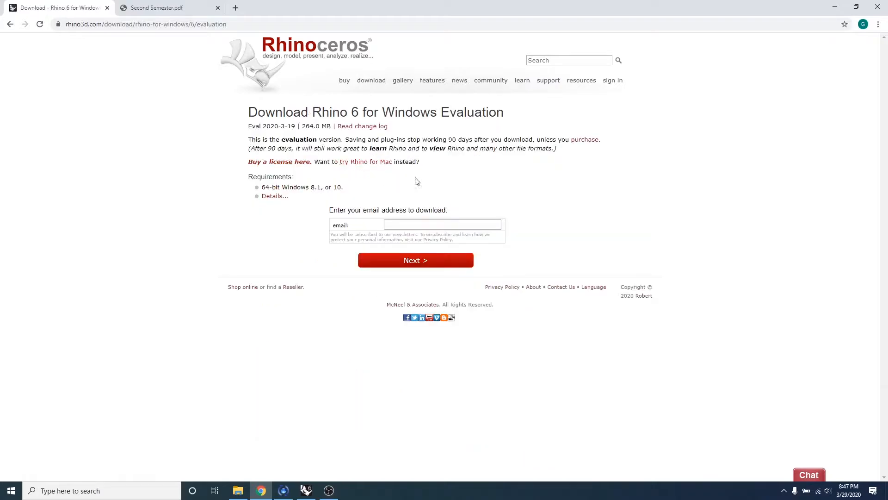
pyautogui.click(392, 224)
pyautogui.click(479, 199)
# - Switch to Rhino with the 06 - Rafters file and show its Perspective viewport maximized
pyautogui.click(834, 10)
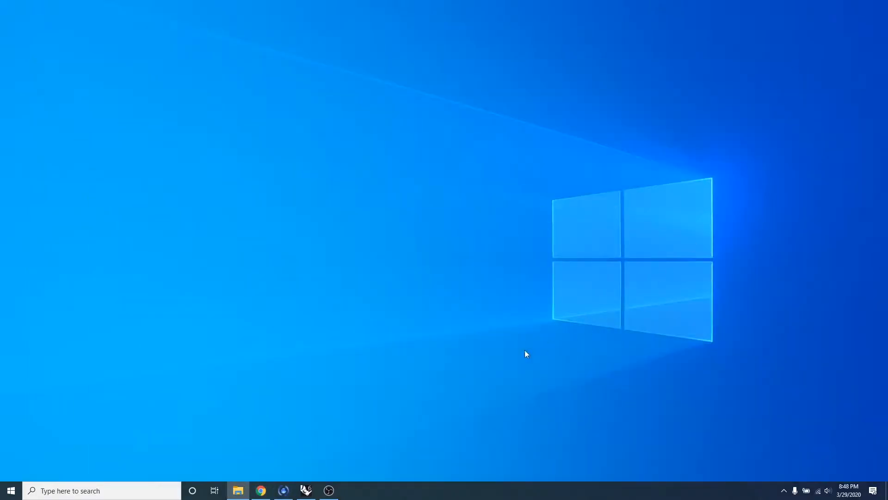
pyautogui.click(305, 491)
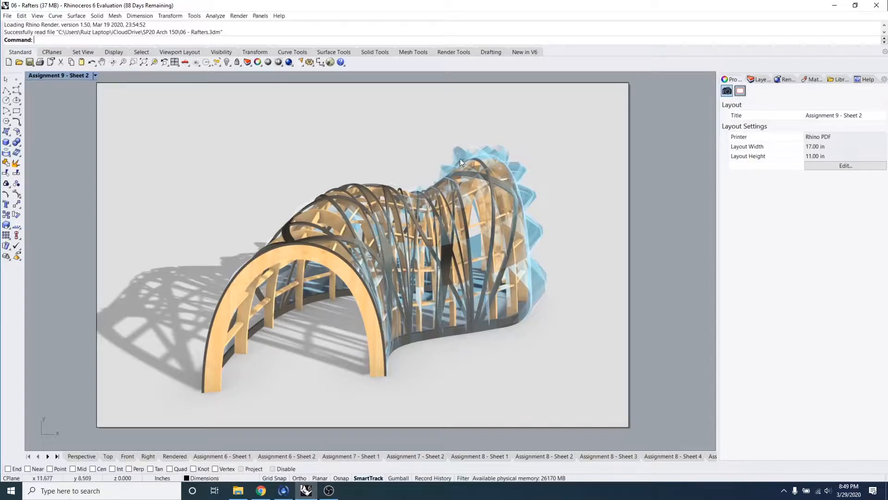
pyautogui.click(85, 455)
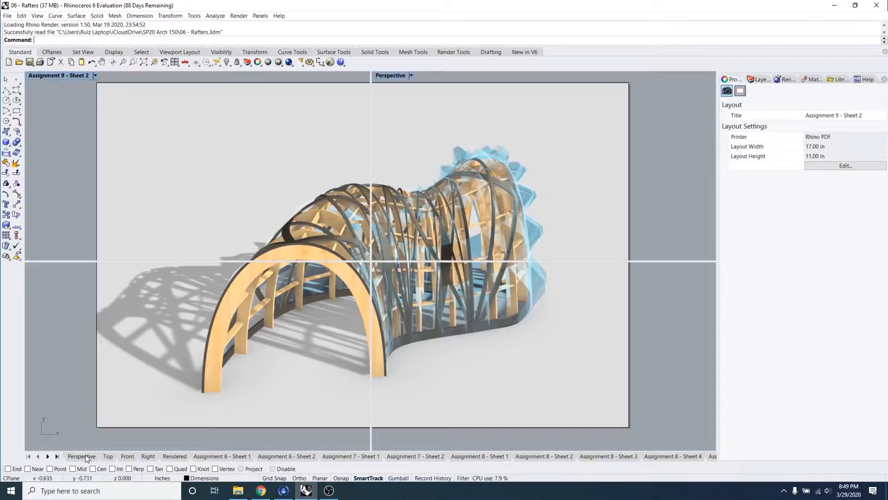
pyautogui.doubleClick(391, 76)
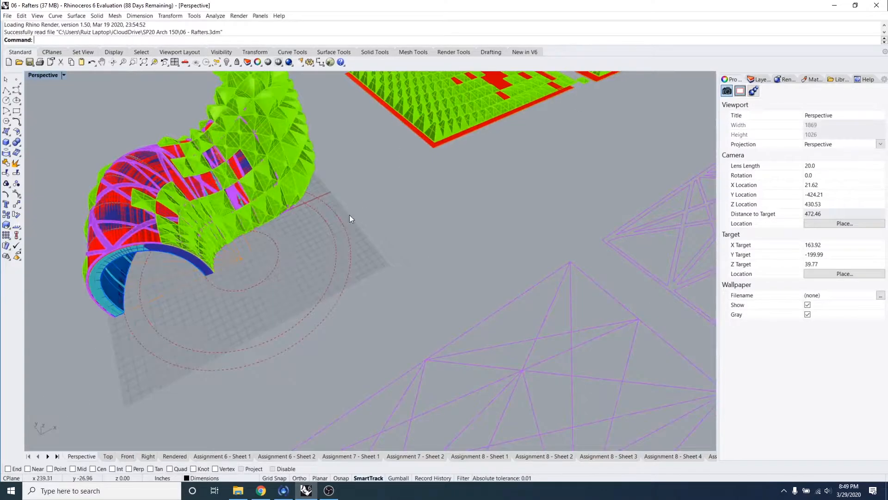
# - Examine the tiled tunnel structure in the Perspective view, from an overview of the whole model down to its arched entrance
pyautogui.scroll(-5, 348, 214)
pyautogui.middleClick(371, 218)
pyautogui.click(326, 266)
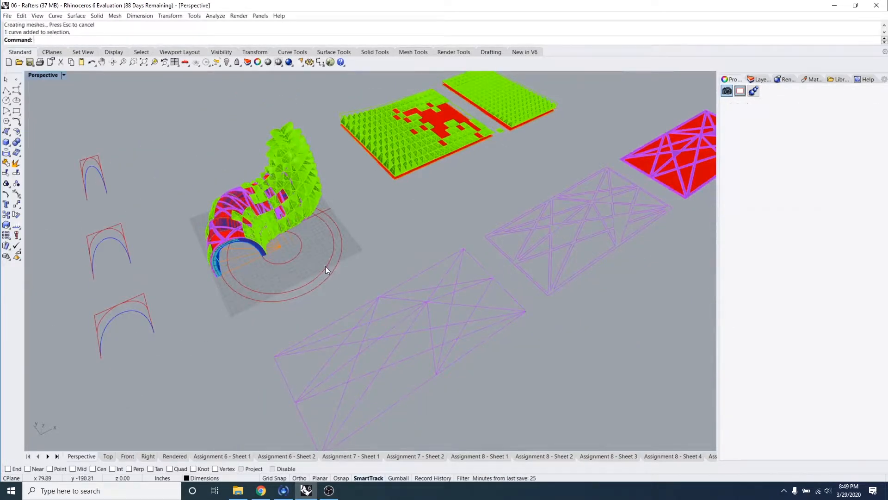
pyautogui.moveTo(325, 266); pyautogui.dragTo(306, 229, button='right')
pyautogui.press('Escape')
pyautogui.press('Escape')
pyautogui.scroll(8, 306, 229)
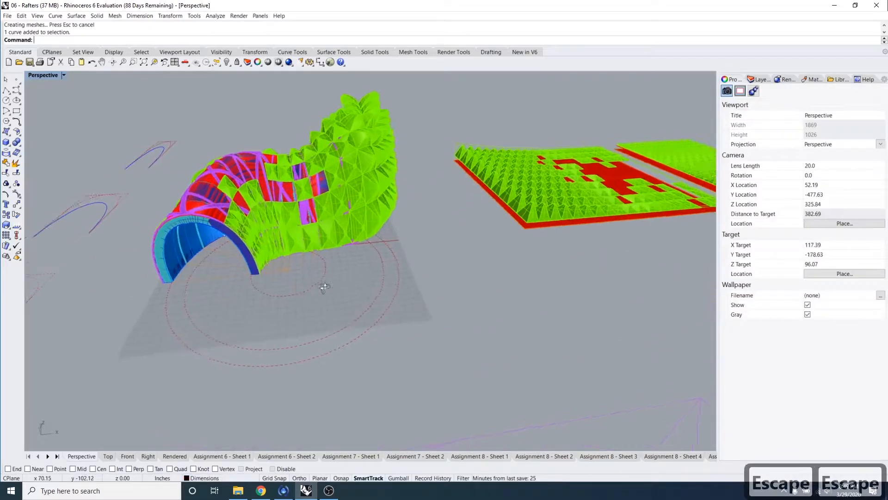
pyautogui.moveTo(238, 354); pyautogui.dragTo(227, 308, button='right')
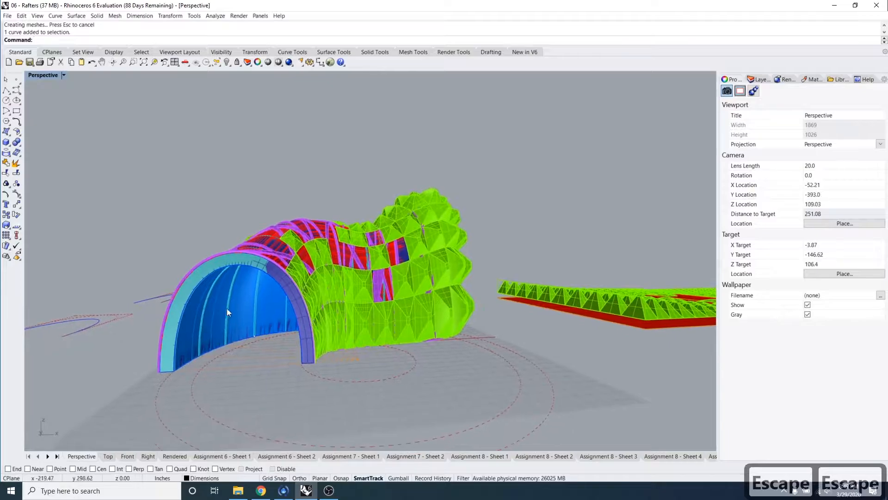
# - Display the model's layer list and inspect the arched structure from higher and lower angles
pyautogui.click(758, 80)
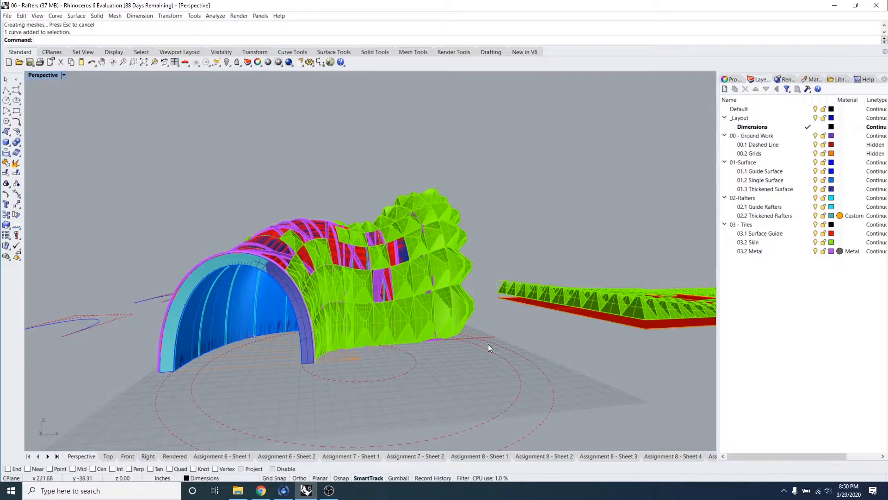
pyautogui.moveTo(271, 302); pyautogui.dragTo(338, 407, button='right')
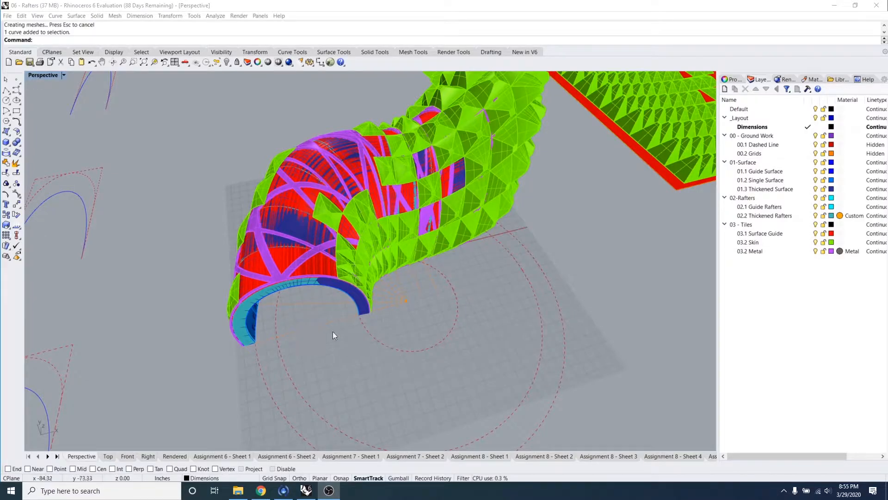
pyautogui.moveTo(382, 380); pyautogui.dragTo(374, 354, button='right')
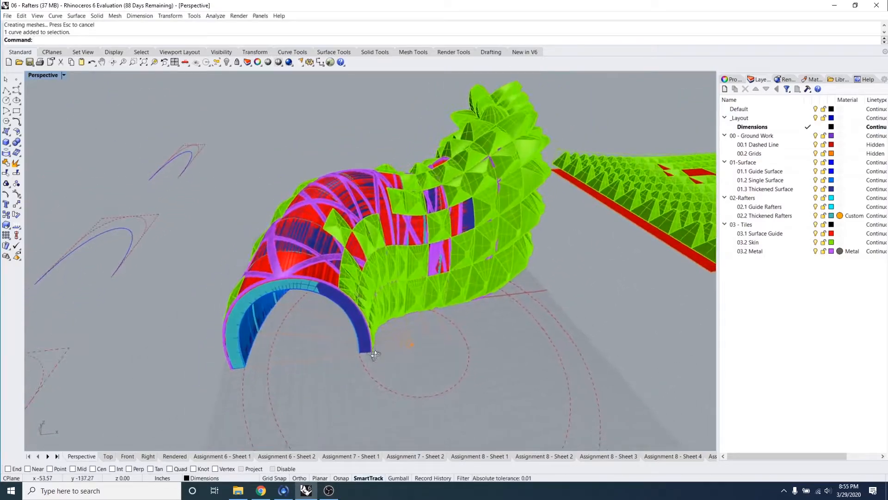
pyautogui.scroll(-2, 374, 354)
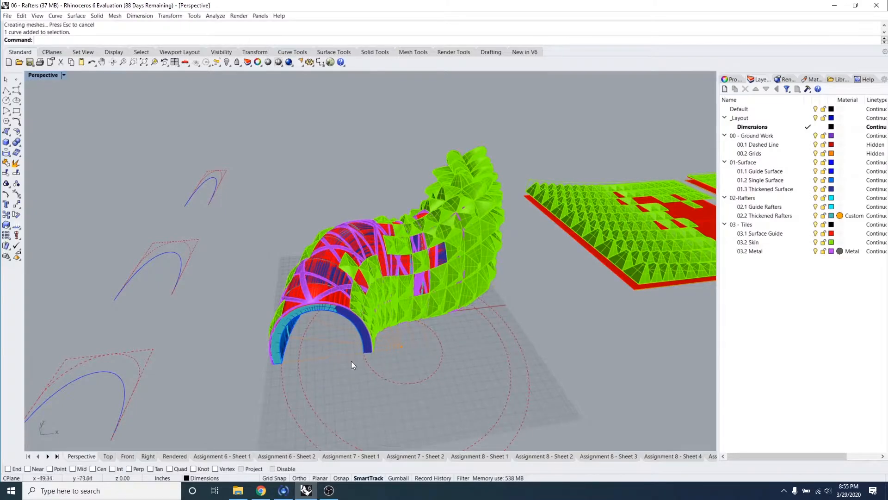
pyautogui.moveTo(220, 345); pyautogui.dragTo(312, 309, button='right')
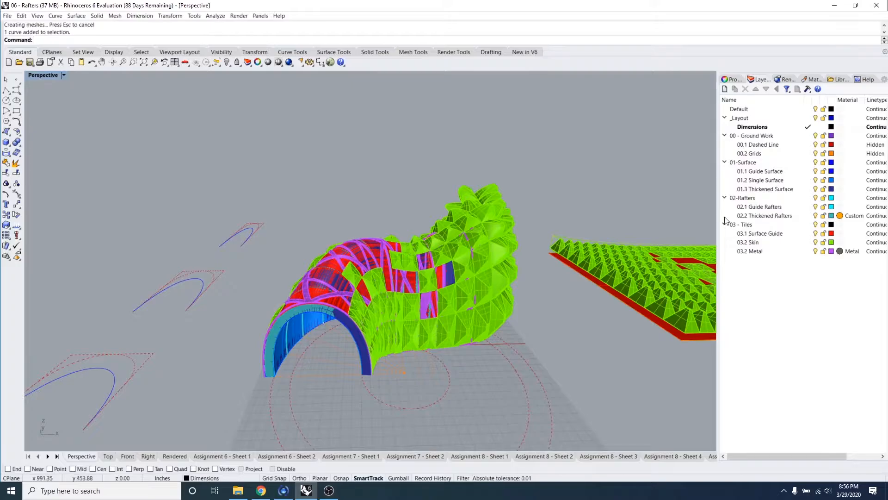
# - Hide the parent layers 00 - Ground Work, 01-Surface, 02-Rafters and 03 - Tiles
pyautogui.click(815, 136)
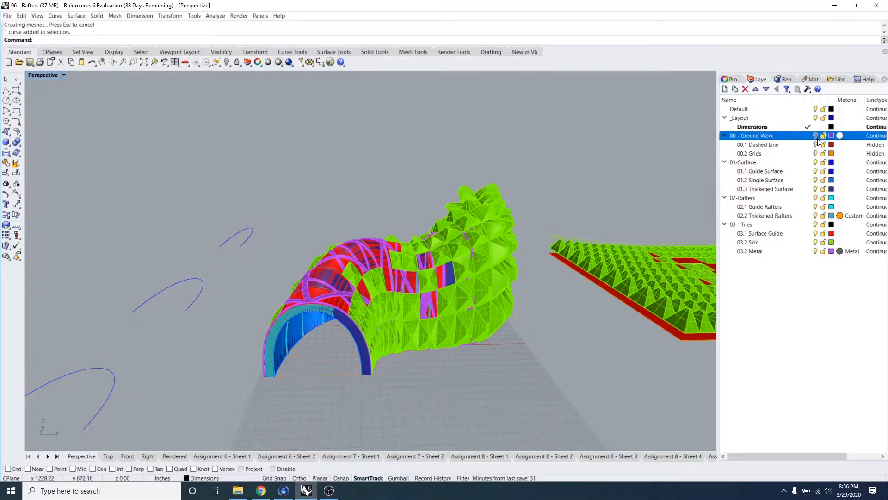
pyautogui.click(816, 162)
pyautogui.click(816, 198)
pyautogui.click(816, 198)
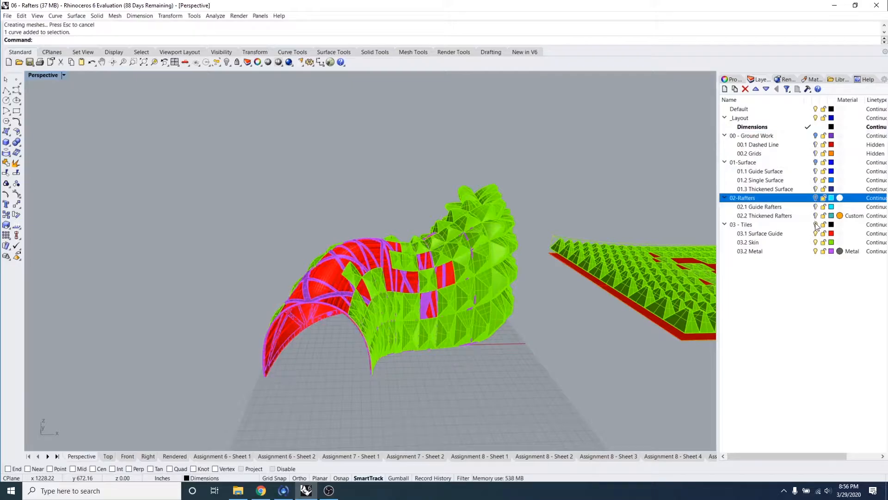
pyautogui.click(815, 225)
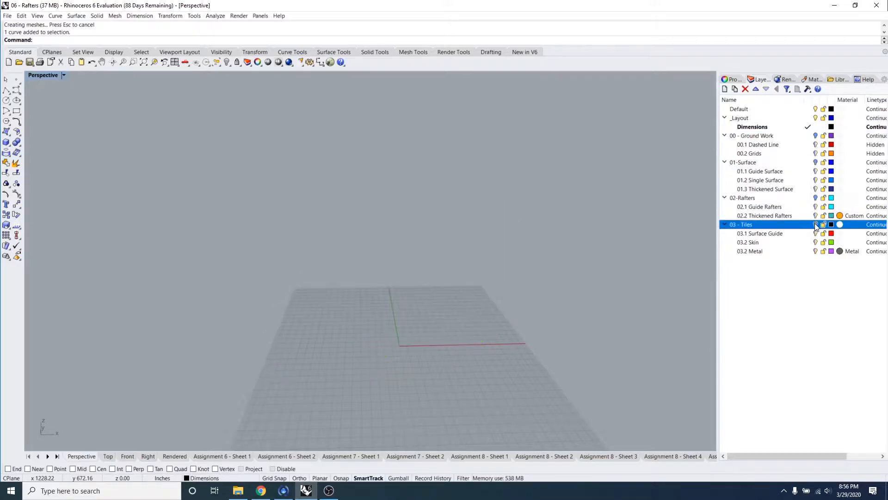
# - Turn 01-Surface back on and hide its 01.3 Thickened Surface and 01.2 Single Surface sublayers, leaving the guide curves displayed
pyautogui.click(816, 163)
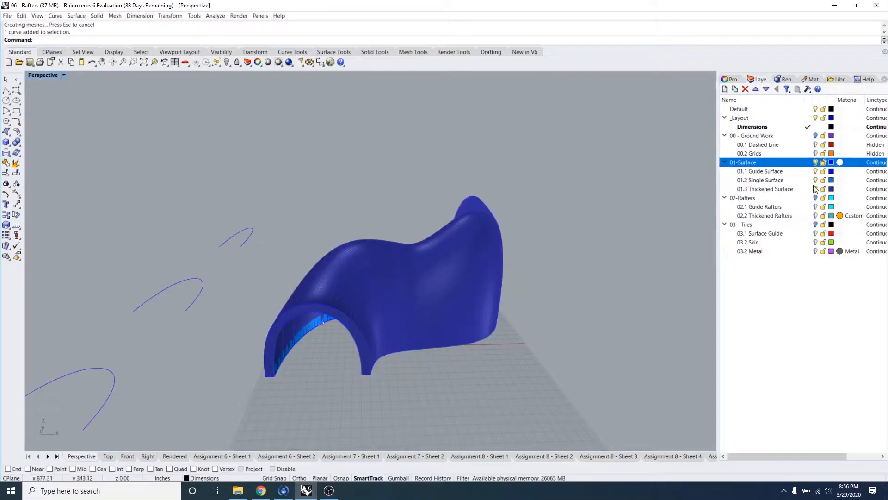
pyautogui.click(816, 189)
pyautogui.click(816, 180)
pyautogui.click(817, 171)
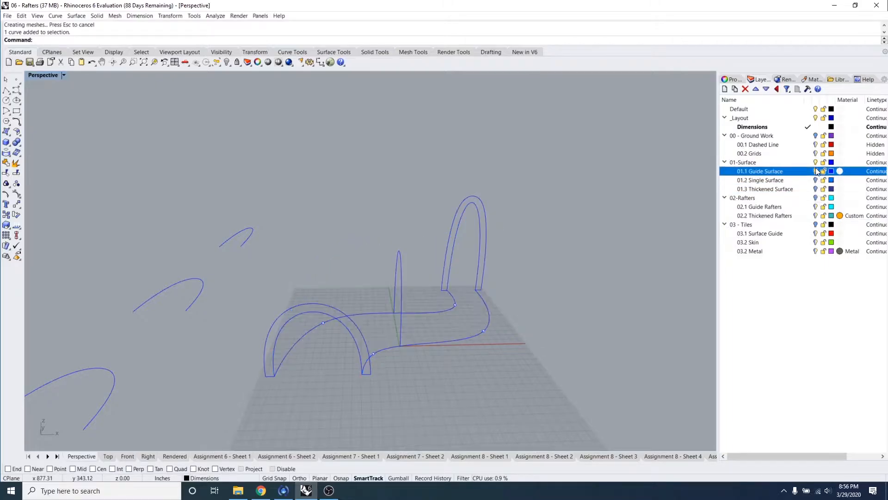
# - Hide the 01.1 Guide Surface sublayer and show only 01.2 Single Surface, viewing the surface from its arched entrance
pyautogui.click(816, 172)
pyautogui.click(815, 189)
pyautogui.click(816, 188)
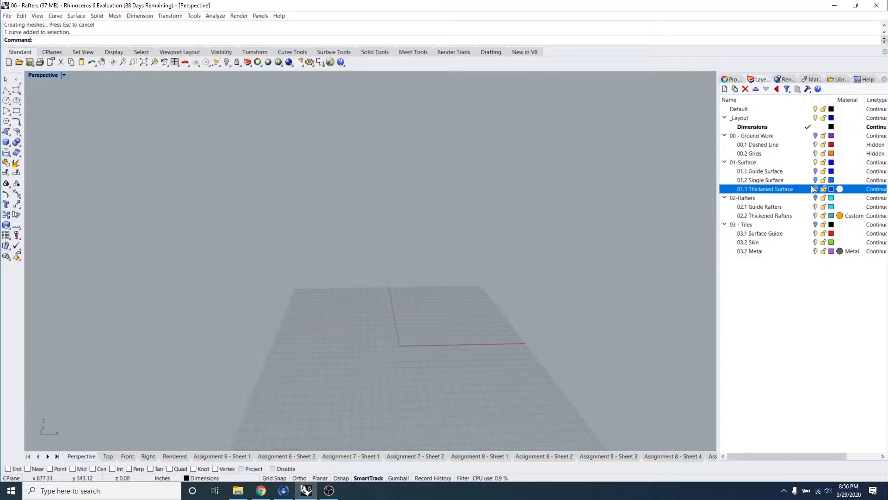
pyautogui.click(815, 180)
pyautogui.moveTo(458, 327); pyautogui.dragTo(486, 321, button='right')
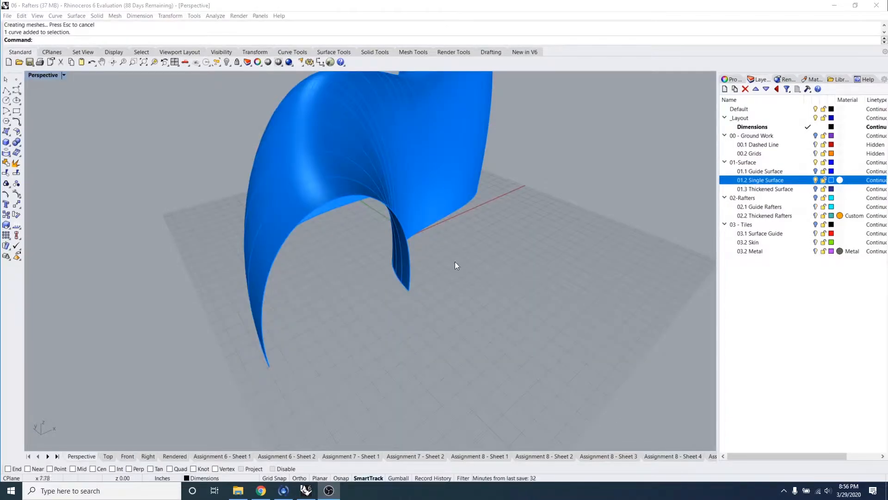
pyautogui.keyDown('shift'); pyautogui.moveTo(474, 259); pyautogui.dragTo(463, 295, button='right'); pyautogui.keyUp('shift')
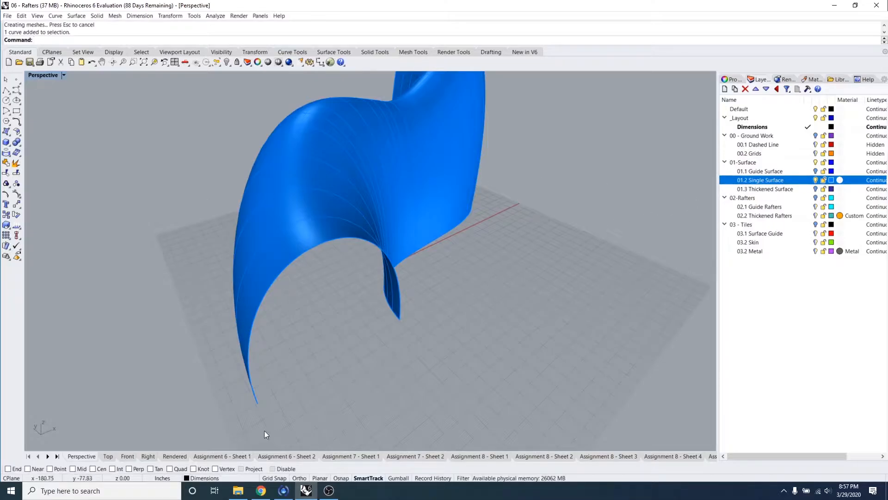
# - Switch to Second Semester.pdf in Chrome and examine the dimensioned arch profiles and S-shaped plan on page 2
pyautogui.click(261, 491)
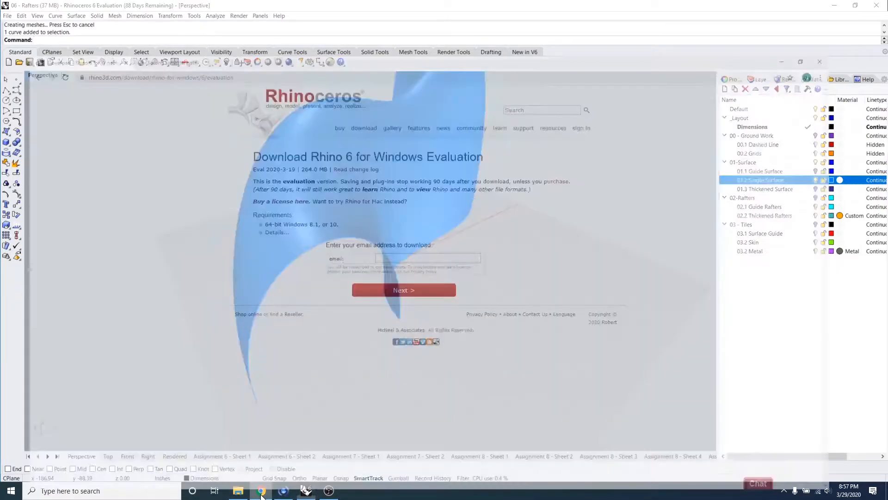
pyautogui.click(178, 11)
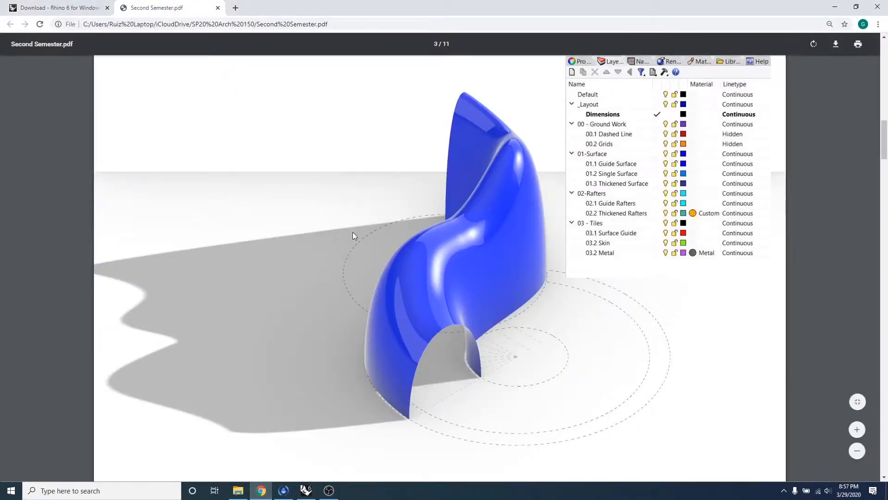
pyautogui.scroll(3, 353, 232)
pyautogui.scroll(10, 353, 236)
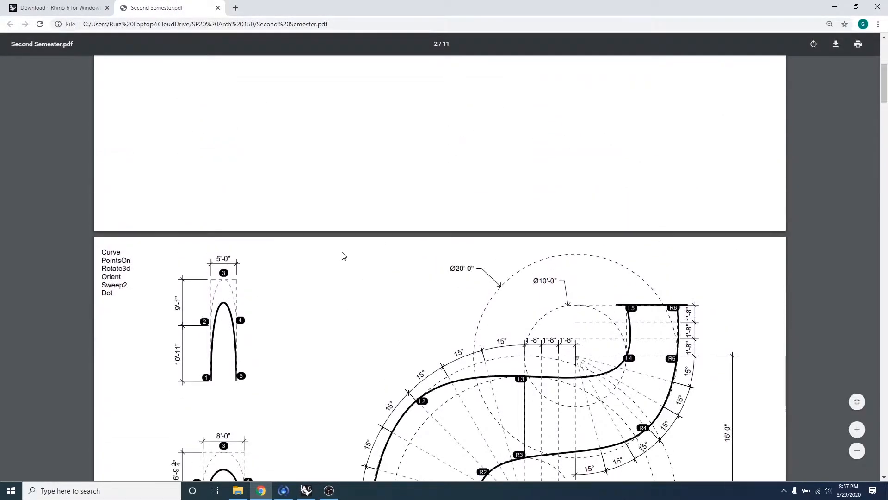
pyautogui.scroll(-3, 344, 256)
pyautogui.scroll(10, 344, 256)
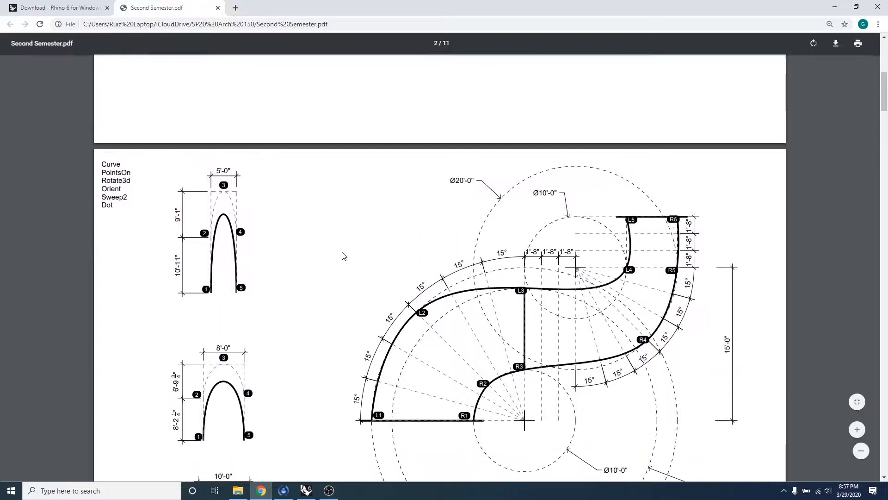
pyautogui.scroll(-12, 344, 255)
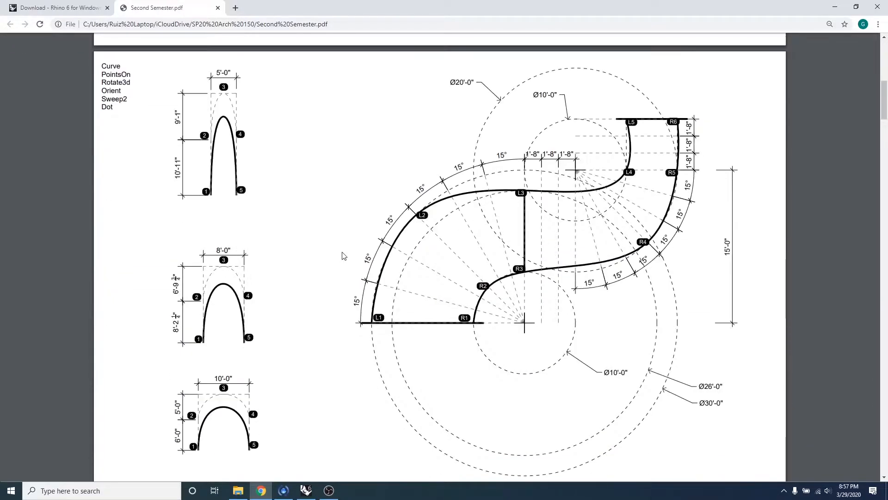
# - Look through the PDF's rafter, panel and tile pages, returning to the 50'-0" by 20'-0" line pattern drawing
pyautogui.scroll(-20, 343, 256)
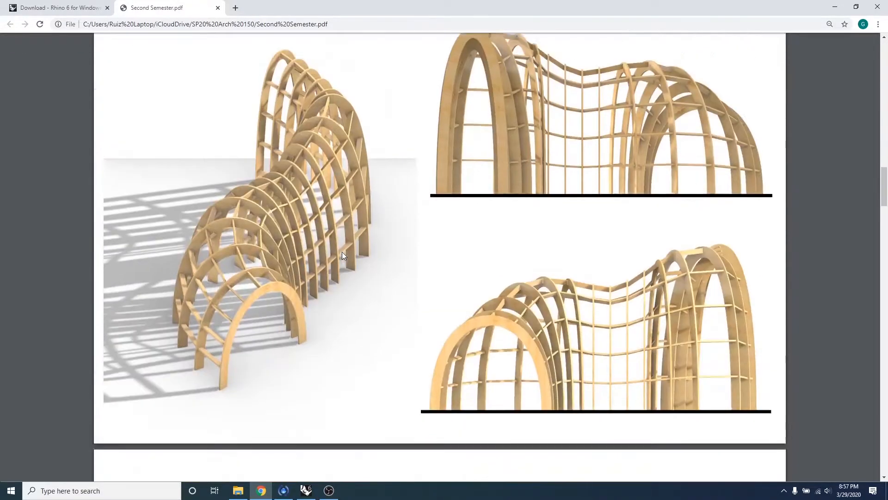
pyautogui.scroll(-20, 343, 256)
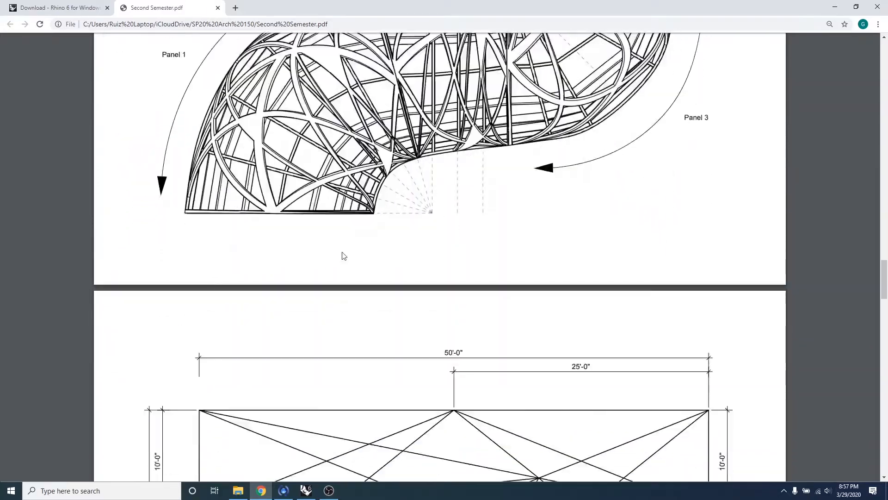
pyautogui.scroll(-20, 343, 256)
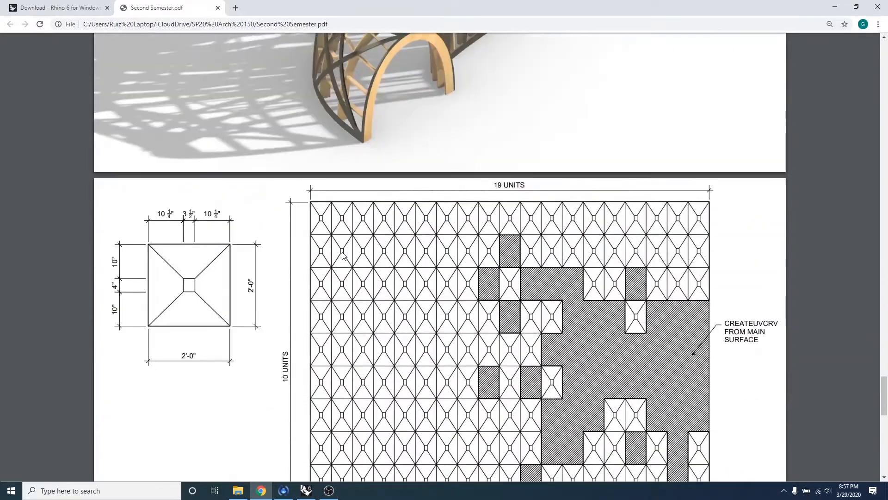
pyautogui.scroll(6, 342, 255)
pyautogui.scroll(-7, 342, 255)
pyautogui.scroll(20, 341, 254)
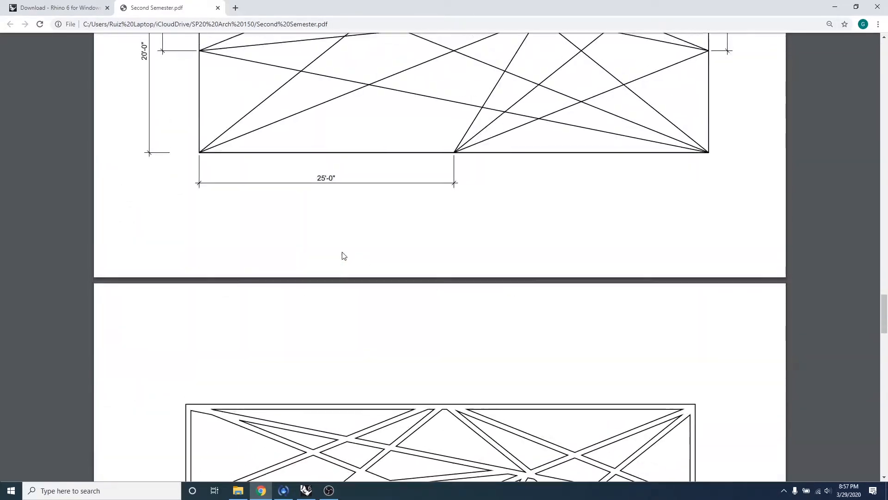
pyautogui.scroll(3, 440, 301)
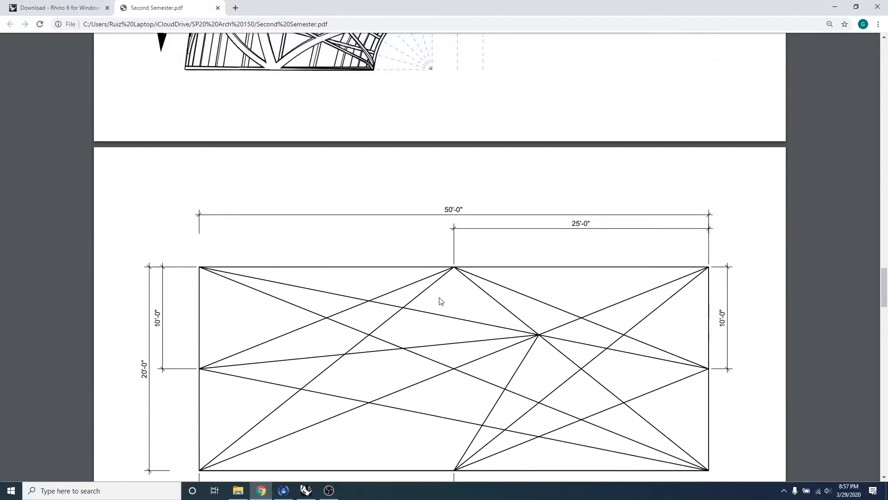
pyautogui.scroll(15, 455, 285)
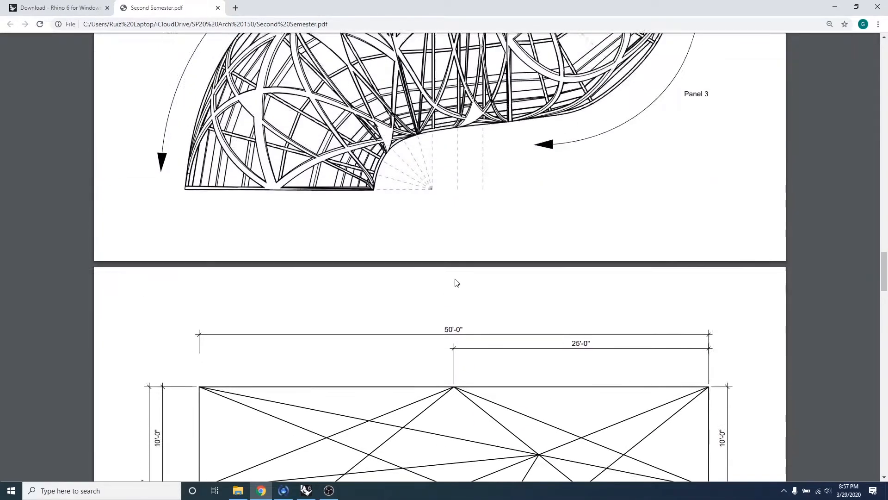
# - Return to page 2 of the PDF and examine the three arch profiles and the dimensioned S-shaped plan with its construction circles
pyautogui.scroll(8, 457, 286)
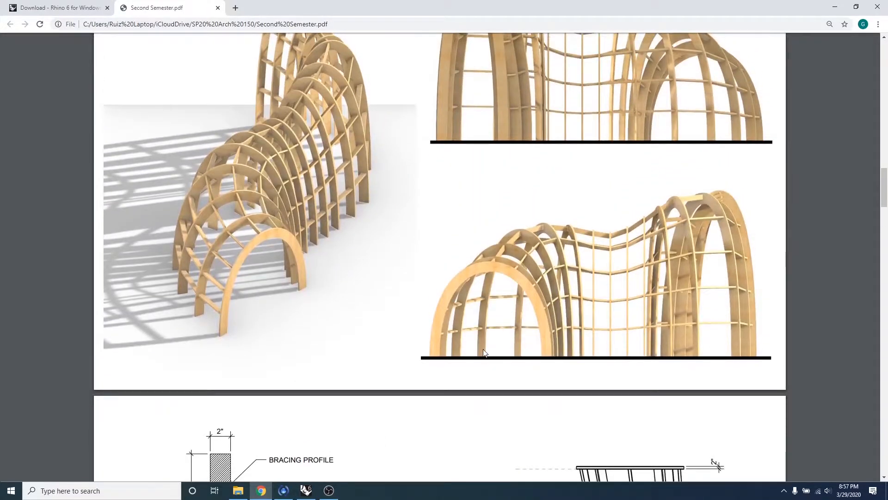
pyautogui.scroll(6, 456, 342)
pyautogui.scroll(15, 456, 337)
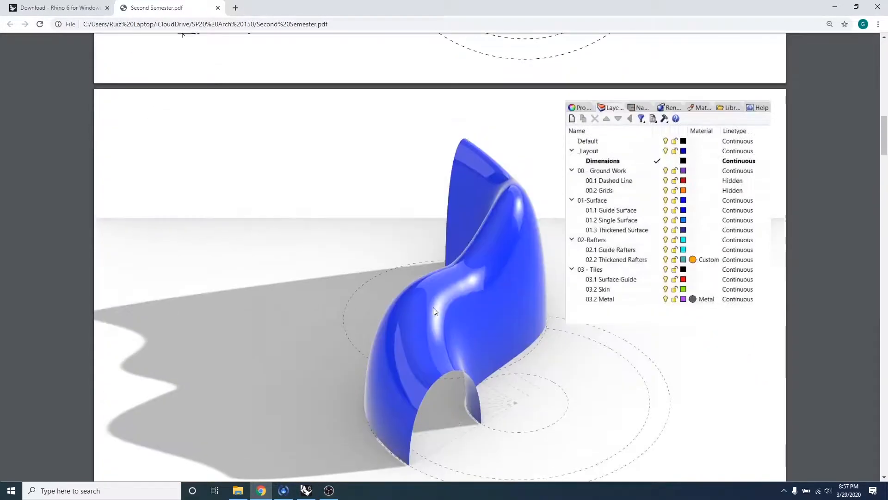
pyautogui.scroll(2, 371, 270)
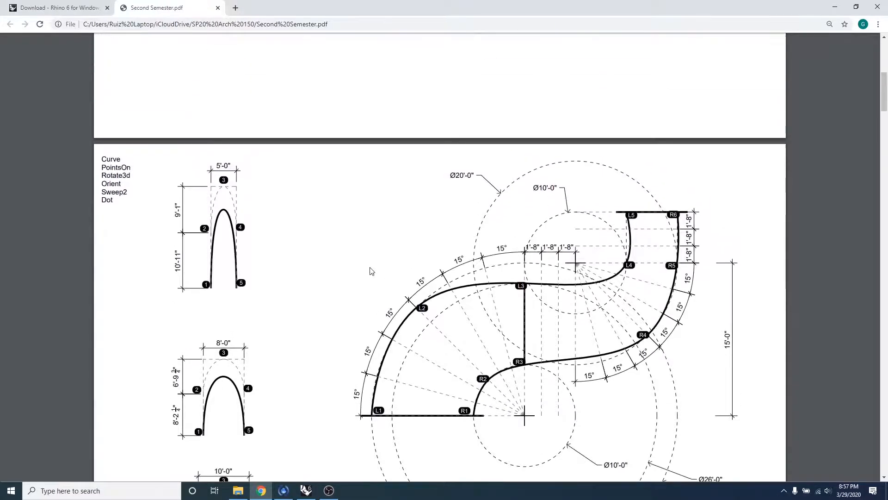
pyautogui.scroll(-2, 372, 269)
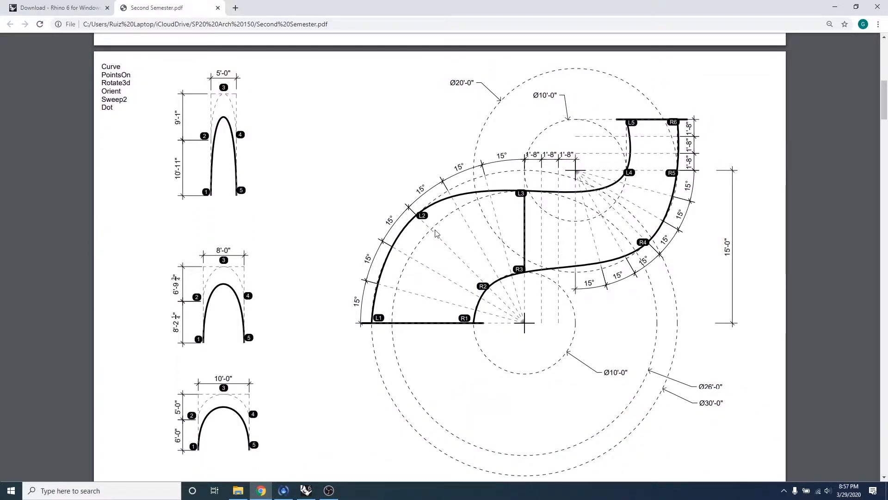
pyautogui.scroll(-1, 447, 249)
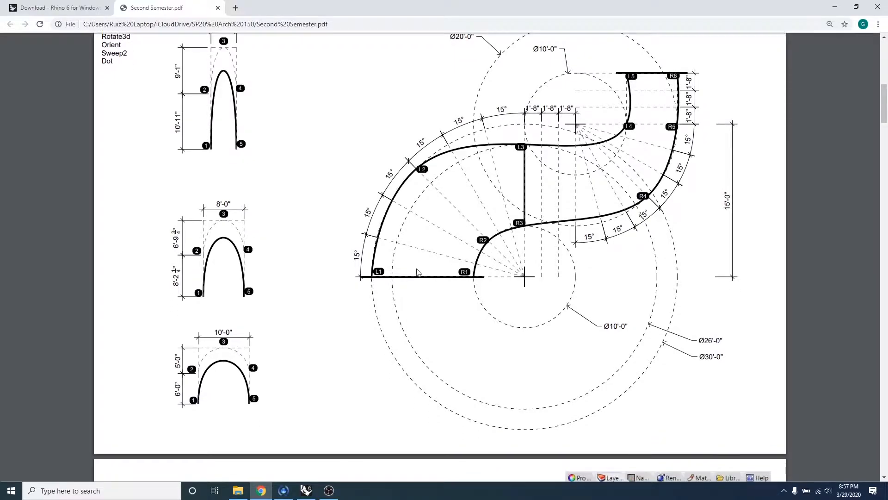
pyautogui.scroll(2, 417, 272)
pyautogui.scroll(-1, 283, 224)
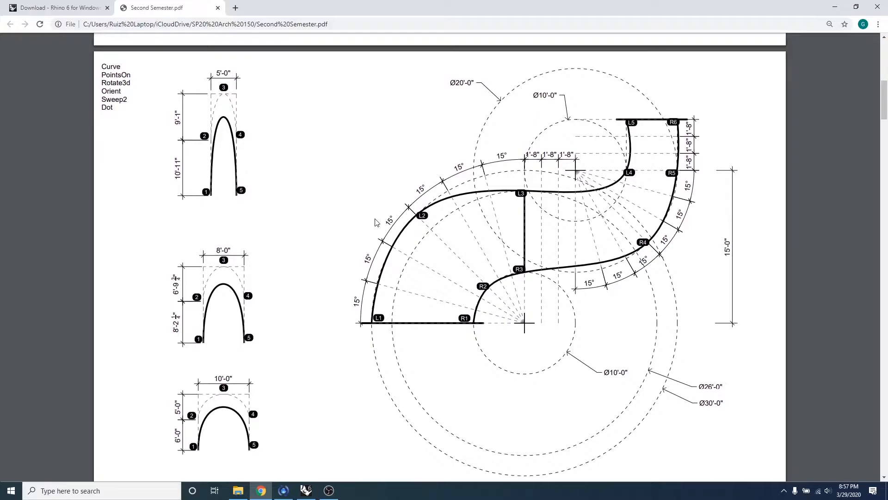
pyautogui.scroll(-1, 375, 222)
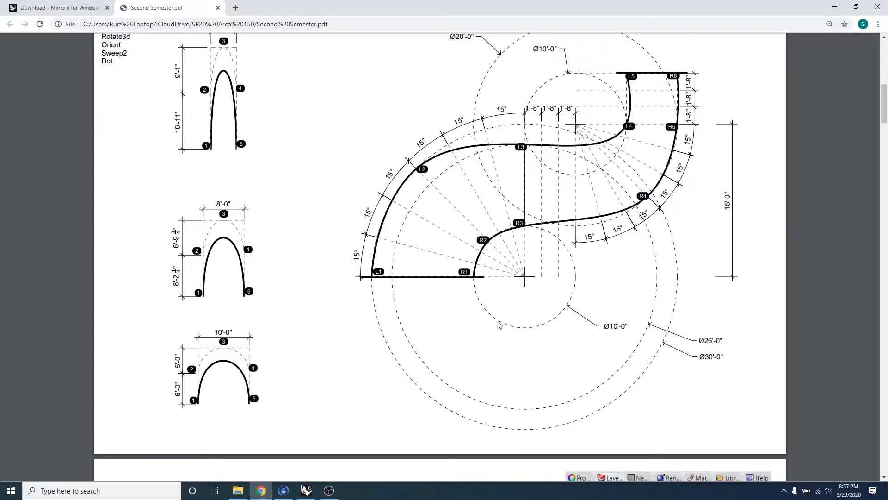
pyautogui.scroll(2, 409, 296)
pyautogui.scroll(-1, 359, 232)
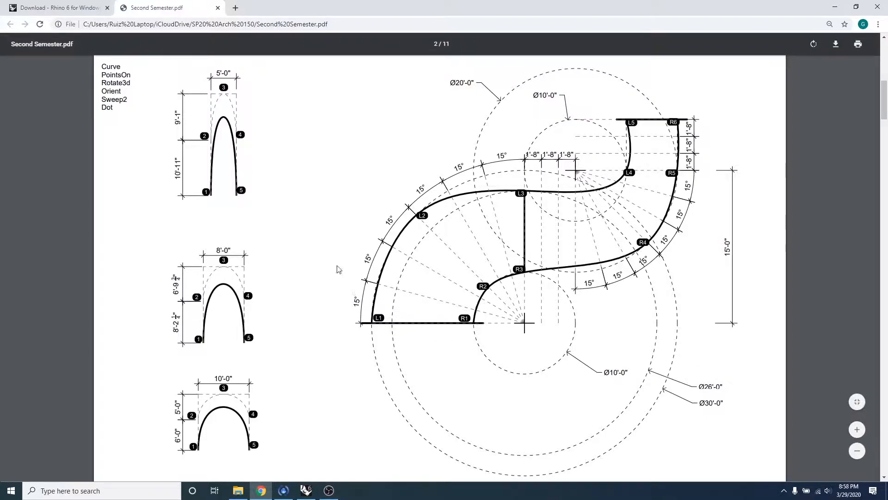
# - Examine the surface rendering and the layer list on page 3 of the PDF
pyautogui.scroll(-8, 365, 259)
pyautogui.scroll(-2, 364, 261)
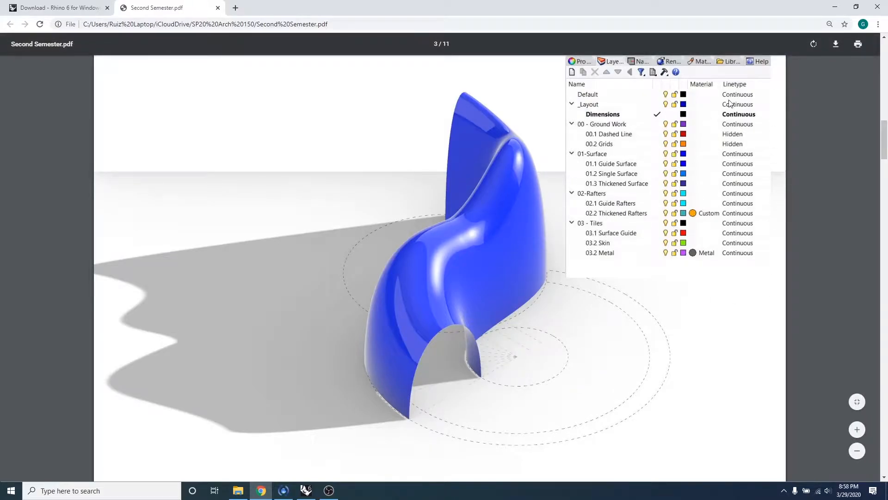
pyautogui.press('Escape')
pyautogui.press('Escape')
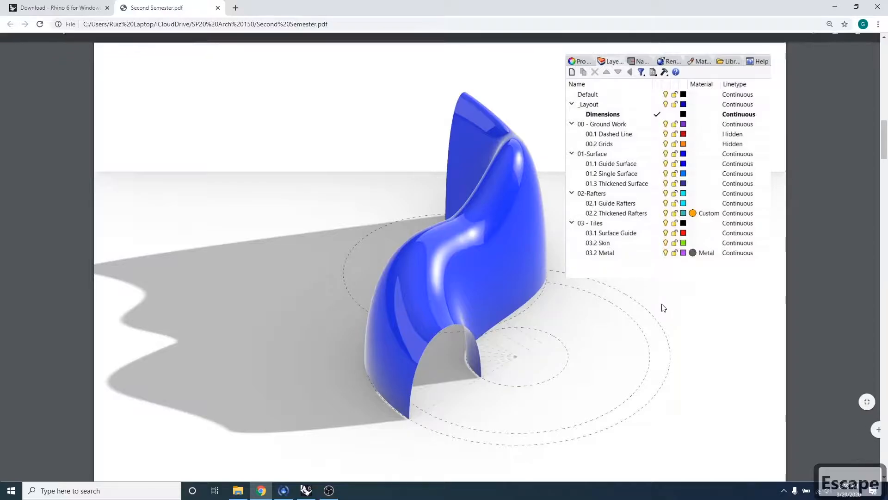
pyautogui.press('Escape')
pyautogui.press('w')
pyautogui.press('w')
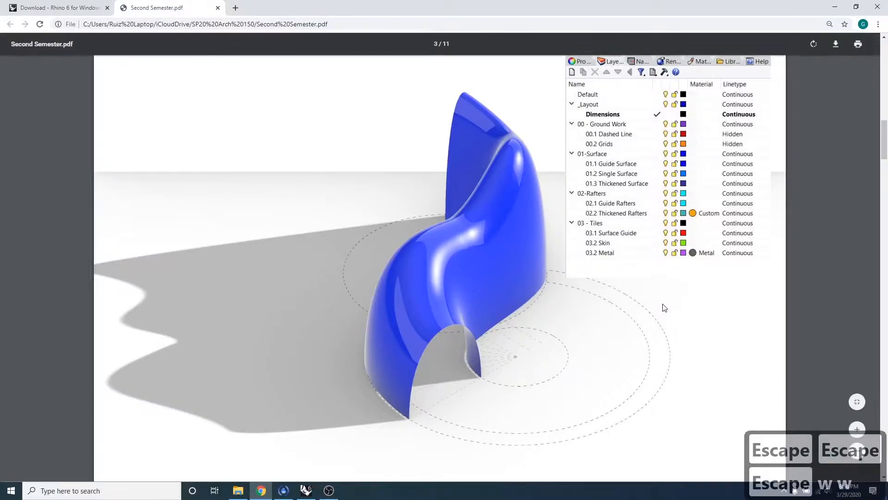
pyautogui.press('Escape')
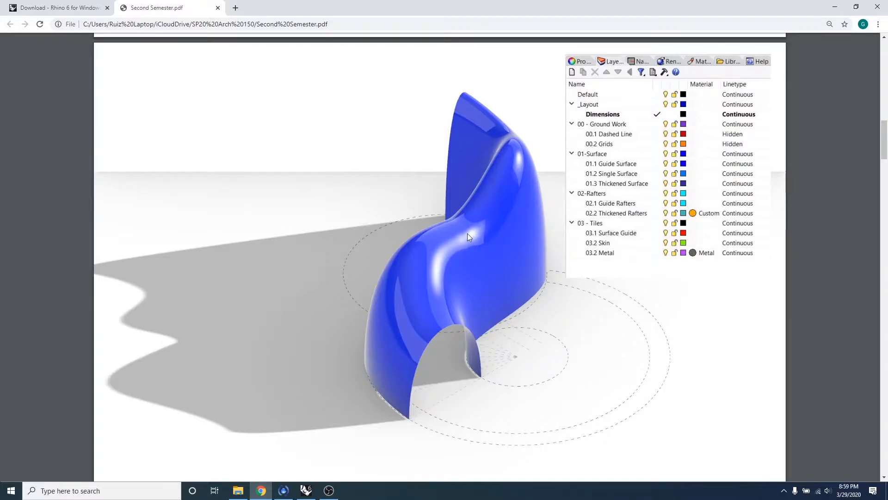
# - Go back to page 2 and review the S-shaped plan's labelled points, angles and circle diameters
pyautogui.scroll(4, 466, 236)
pyautogui.scroll(6, 464, 239)
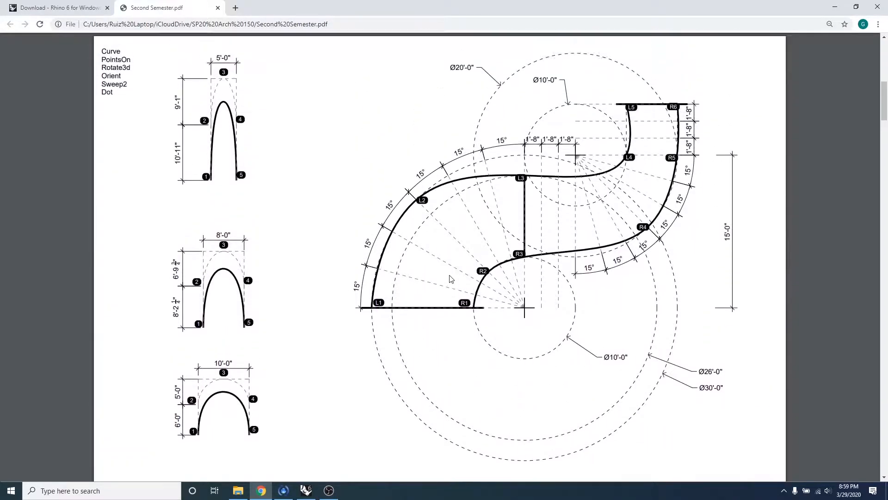
pyautogui.scroll(-1, 455, 293)
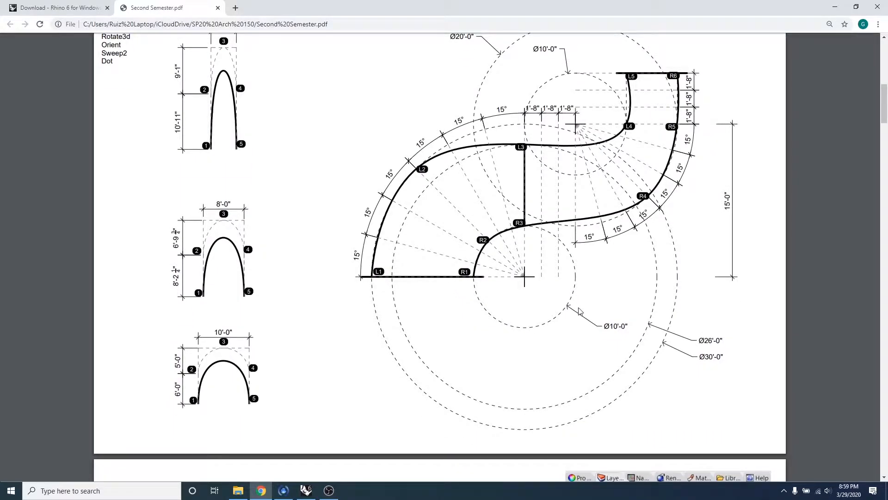
pyautogui.scroll(1, 296, 215)
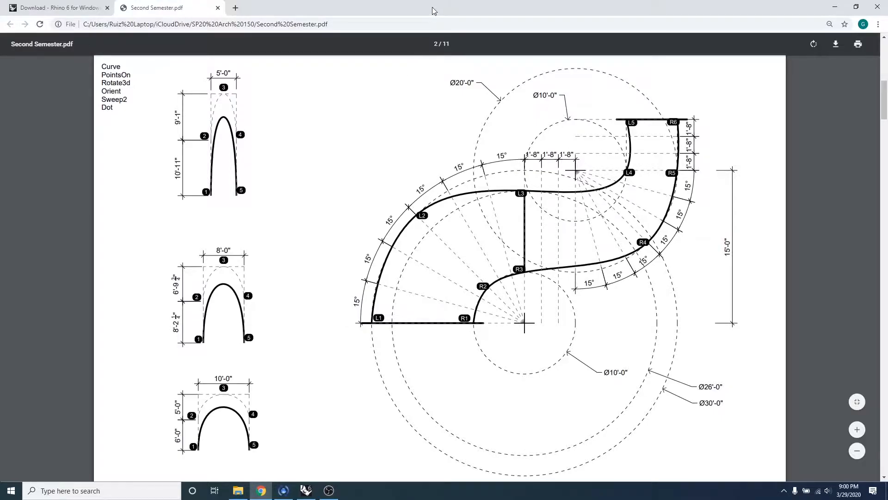
# - Move the PDF window aside to work in Rhino, and start a new model without saving changes to 06 - Rafters
pyautogui.moveTo(433, 10); pyautogui.dragTo(0, 296)
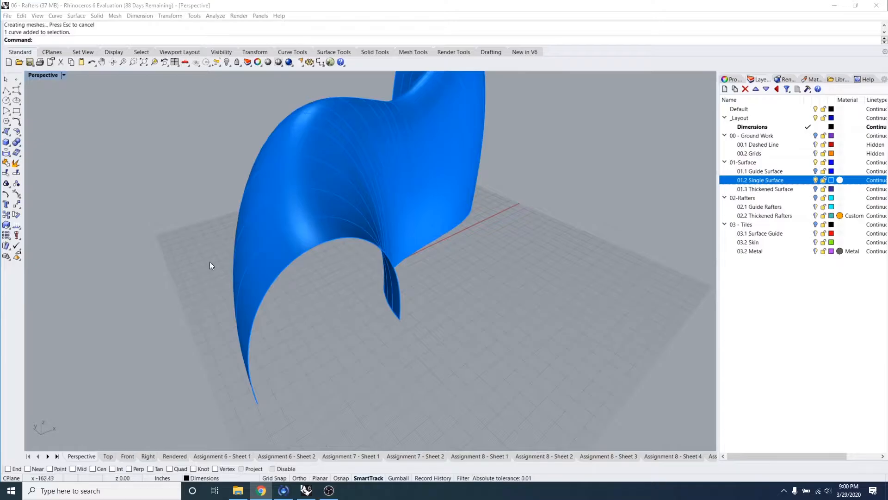
pyautogui.click(147, 197)
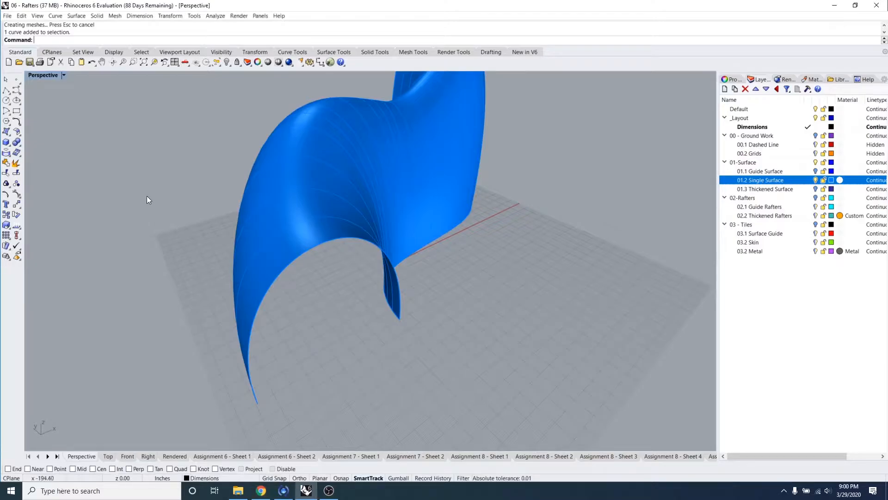
pyautogui.click(7, 16)
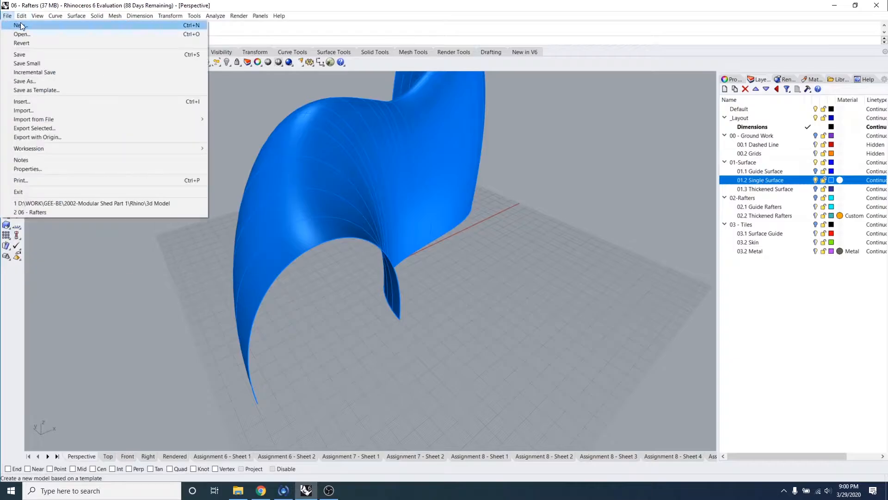
pyautogui.click(21, 26)
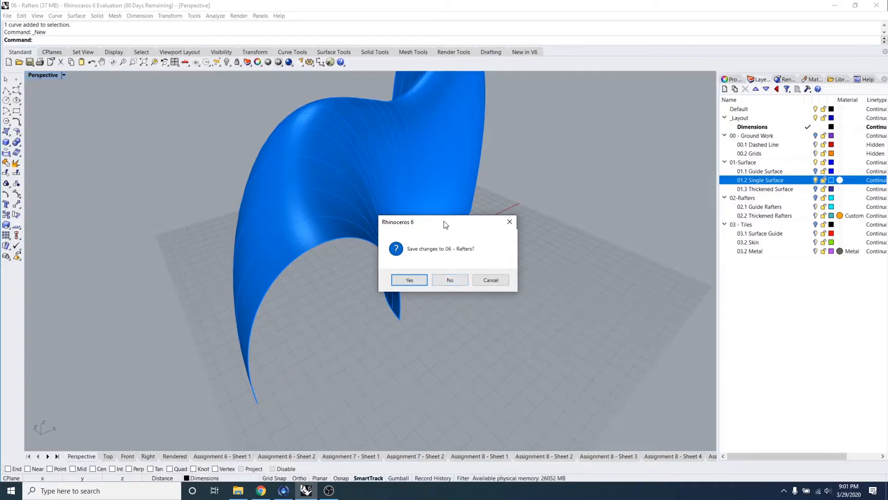
pyautogui.click(448, 282)
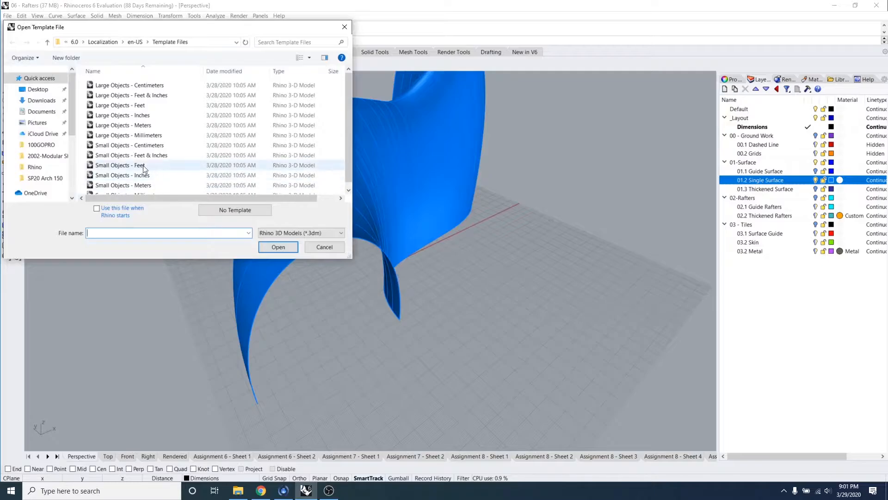
# - Create the new model from the Small Objects - Inches template
pyautogui.click(126, 116)
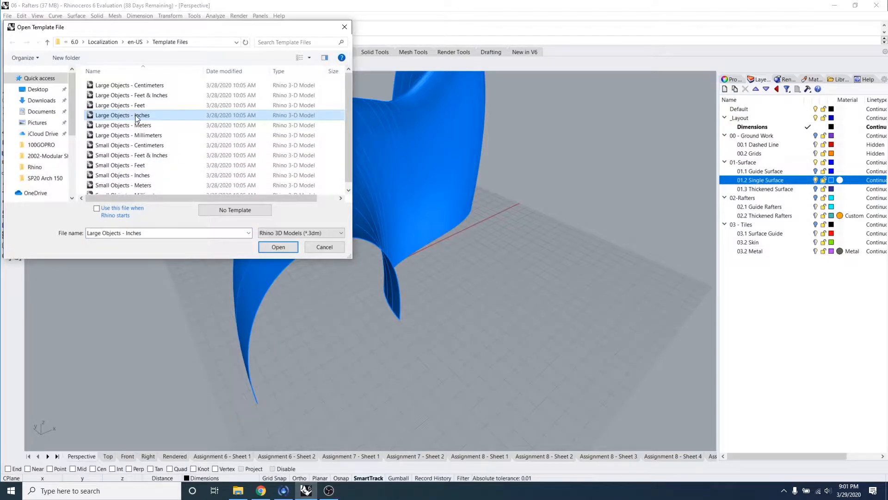
pyautogui.scroll(-1, 167, 120)
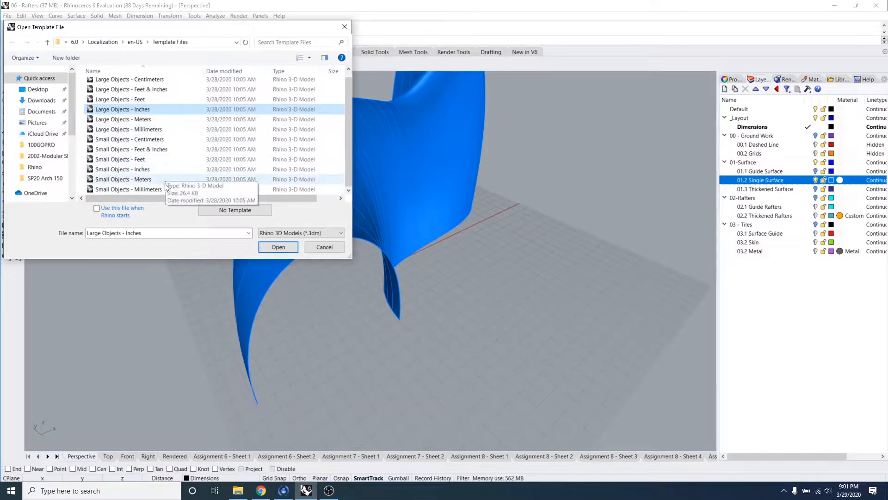
pyautogui.click(147, 172)
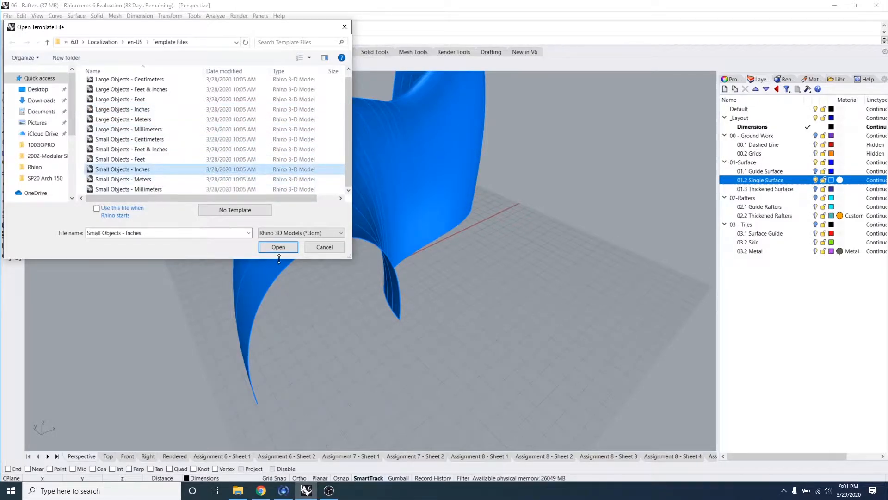
pyautogui.click(282, 249)
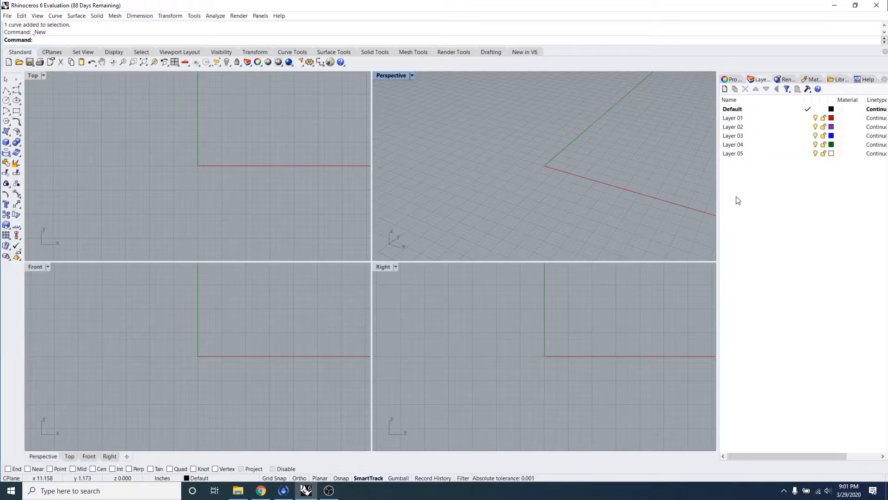
pyautogui.click(324, 492)
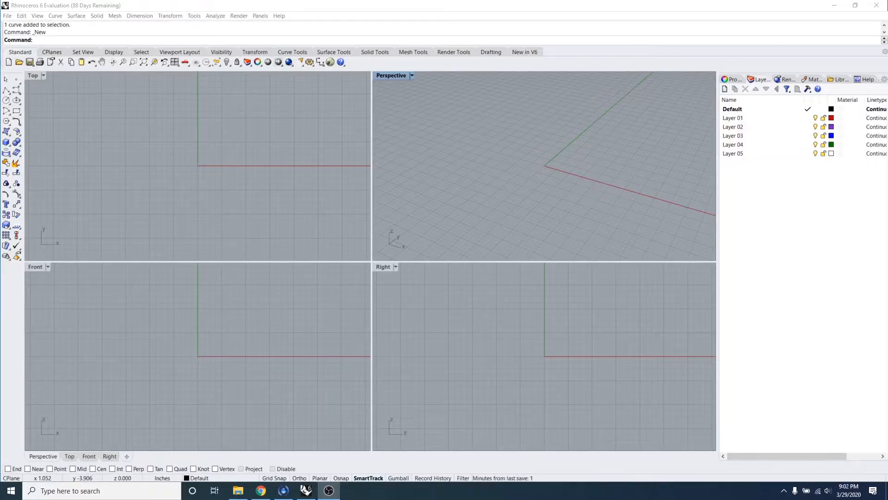
pyautogui.hotkey('alt', 'Tab')
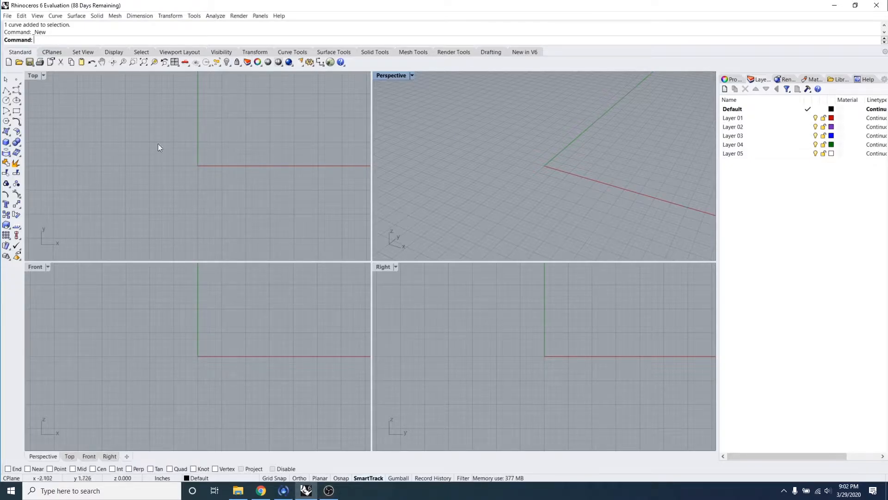
# - Save the new model in the SP20 Arch 150 folder under the name Working Pavillion
pyautogui.click(8, 16)
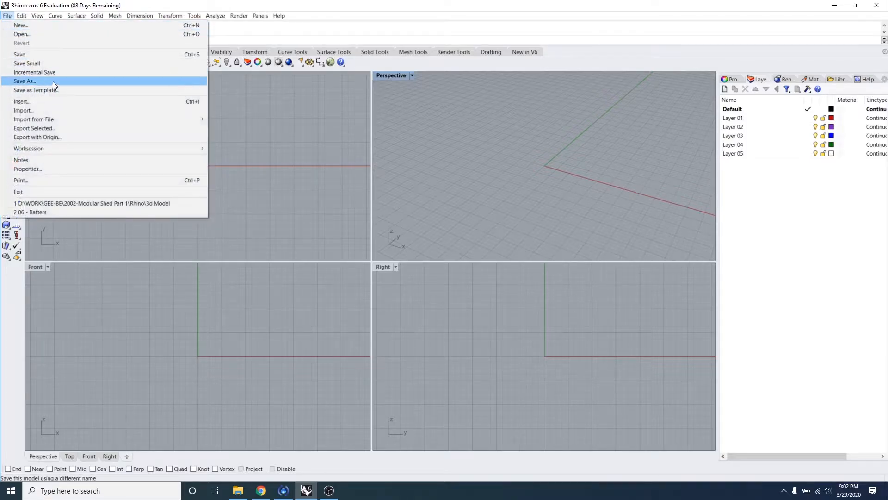
pyautogui.click(52, 81)
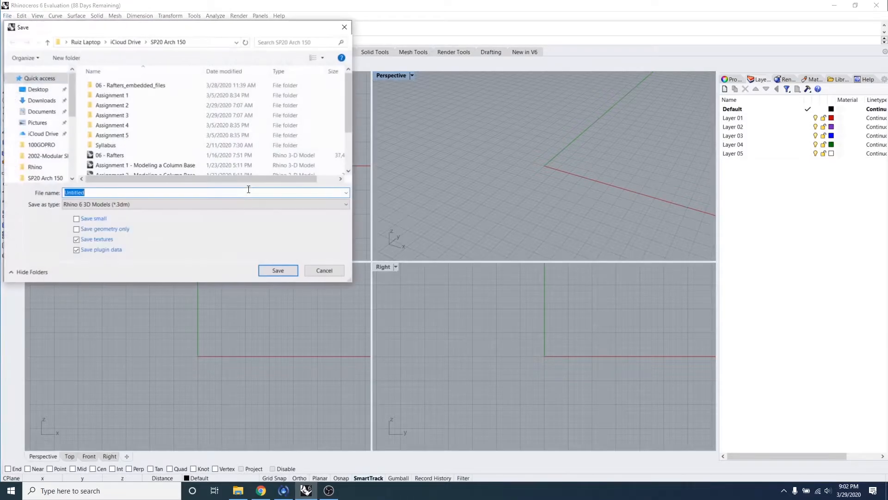
pyautogui.scroll(-2, 217, 152)
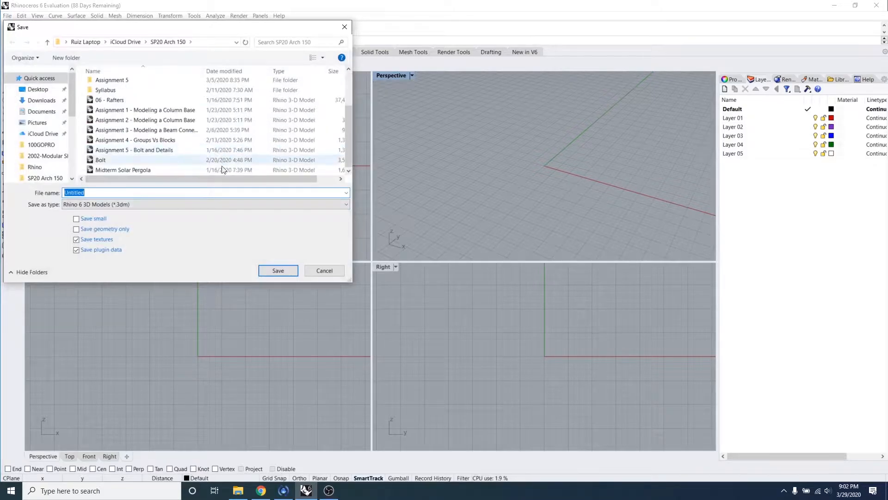
pyautogui.click(161, 194)
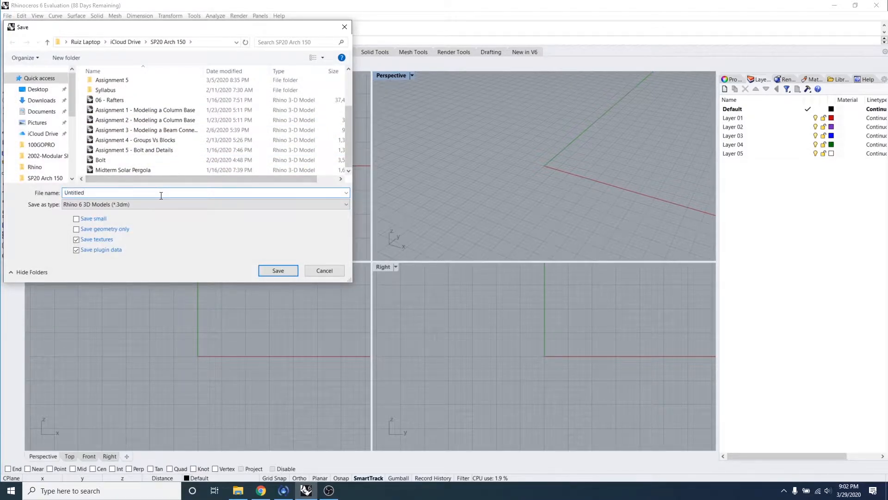
pyautogui.press('BackSpace')
pyautogui.press('BackSpace')
pyautogui.press('BackSpace')
pyautogui.press('BackSpace')
pyautogui.press('BackSpace')
pyautogui.press('BackSpace')
pyautogui.press('BackSpace')
pyautogui.press('BackSpace')
pyautogui.press('BackSpace')
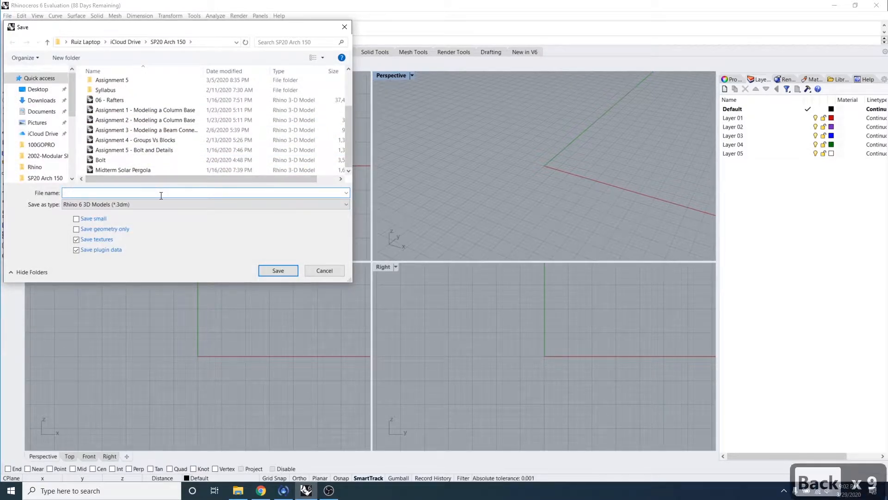
pyautogui.write('Working')
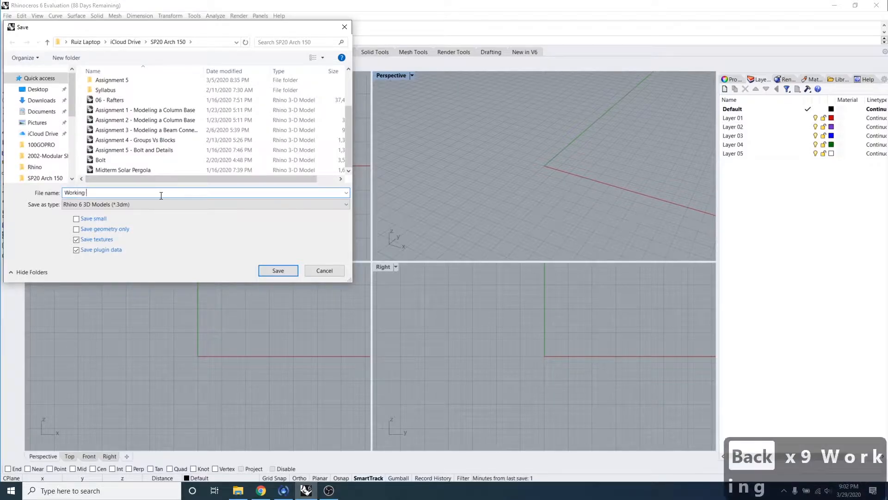
pyautogui.write(' Perg')
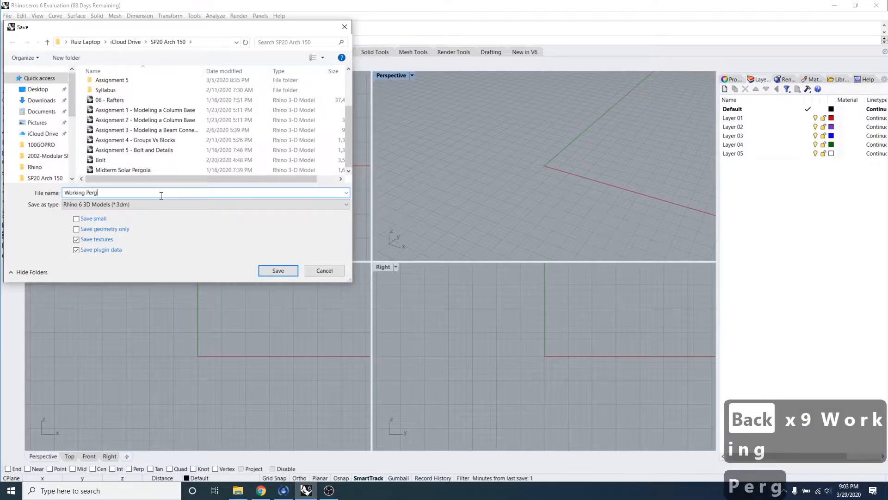
pyautogui.press('BackSpace')
pyautogui.press('BackSpace')
pyautogui.press('BackSpace')
pyautogui.press('BackSpace')
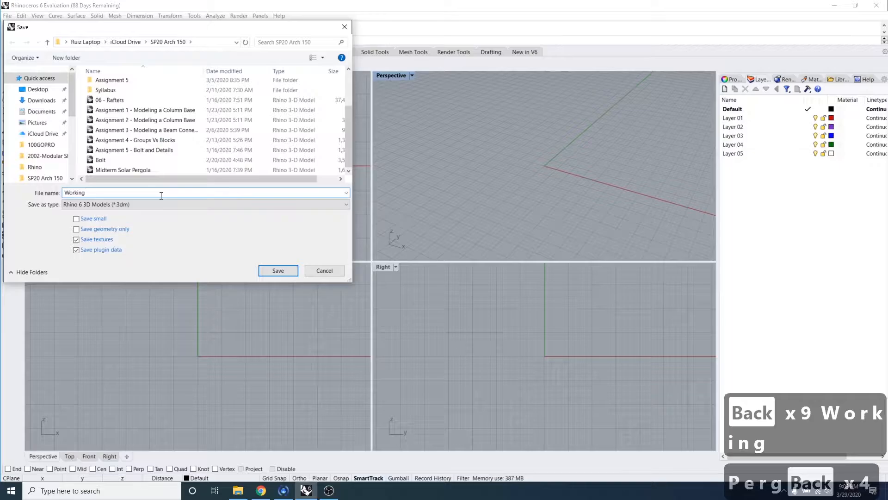
pyautogui.write('Pavilion')
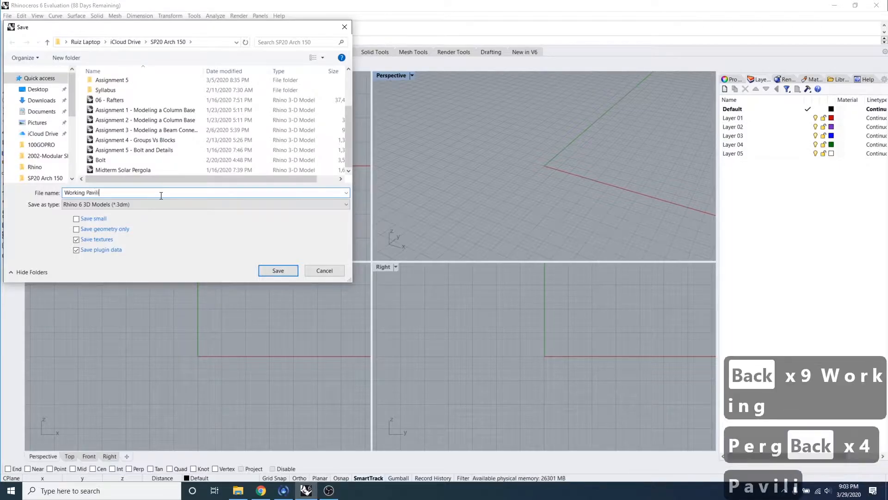
pyautogui.press('BackSpace')
pyautogui.press('BackSpace')
pyautogui.press('BackSpace')
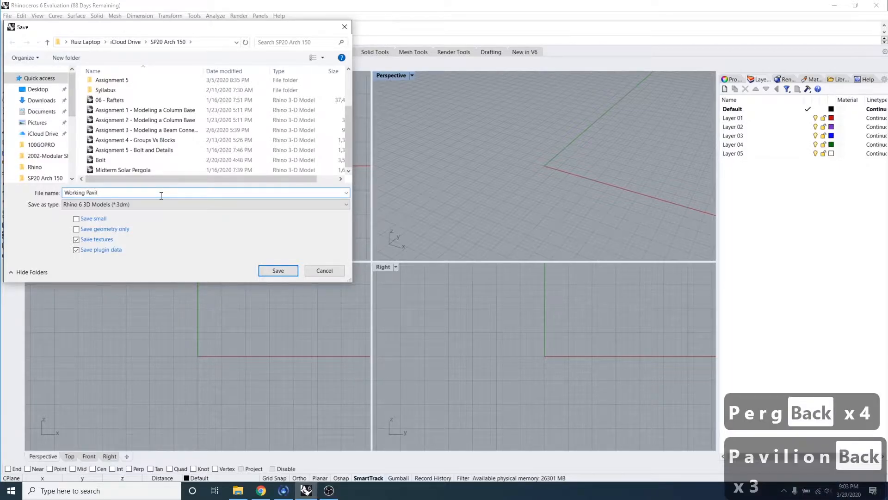
pyautogui.write('lion')
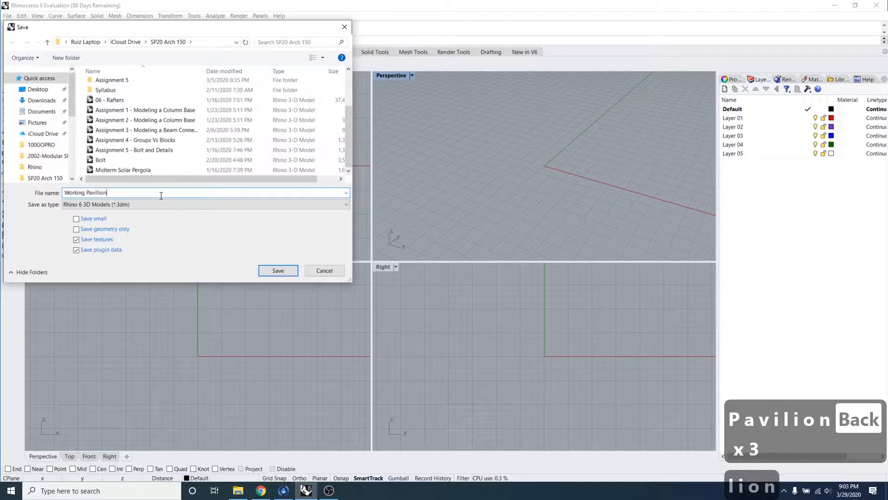
pyautogui.press('Return')
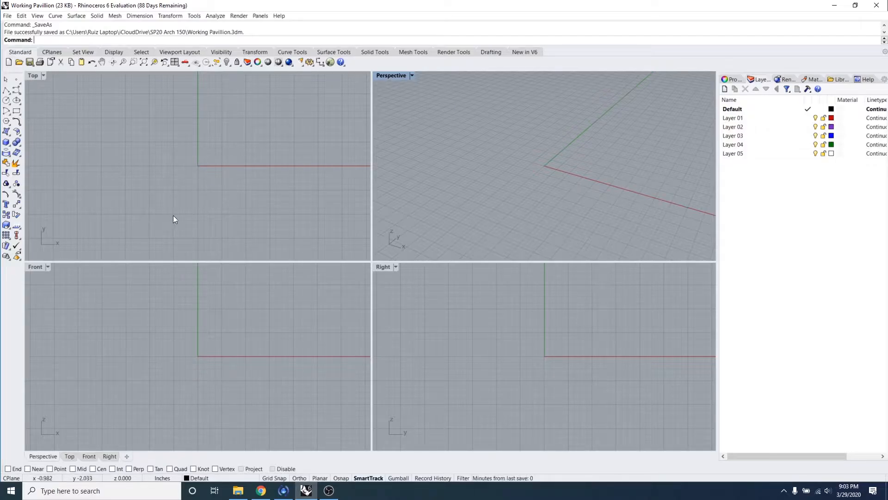
# - Maximize the Top viewport and make Layer 01 the current layer
pyautogui.click(187, 172)
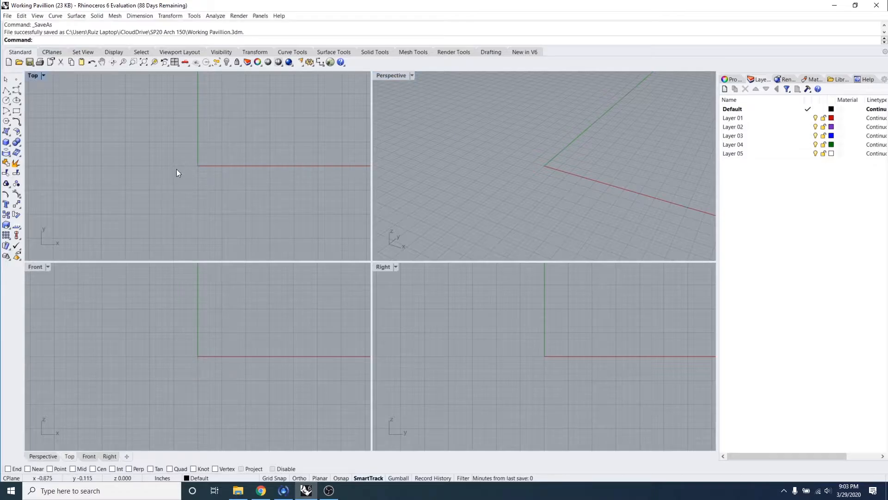
pyautogui.doubleClick(31, 76)
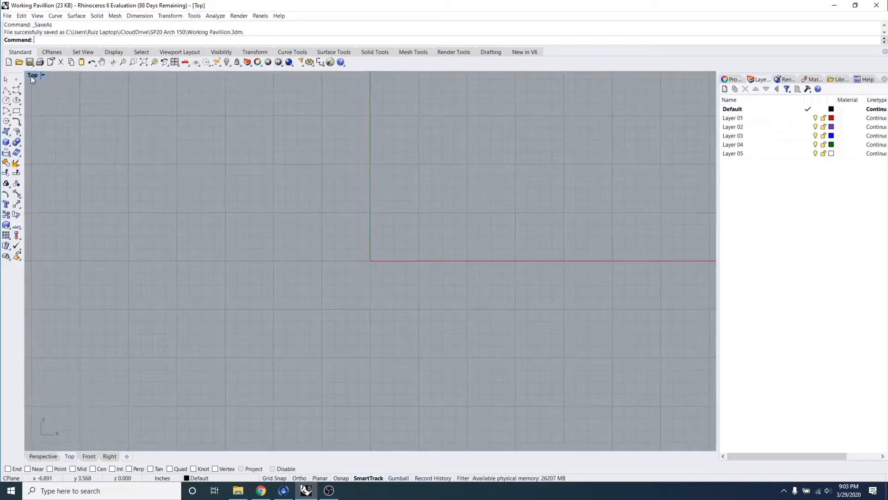
pyautogui.moveTo(220, 243); pyautogui.dragTo(252, 316, button='right')
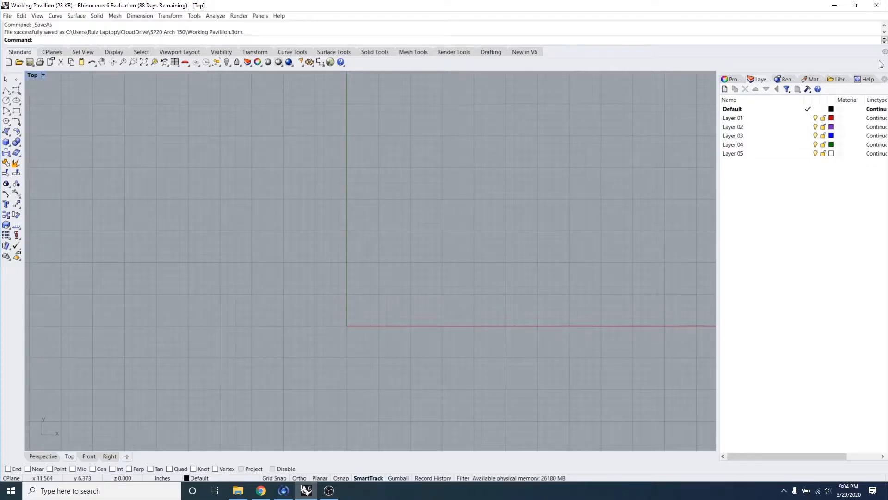
pyautogui.click(739, 118)
pyautogui.doubleClick(738, 117)
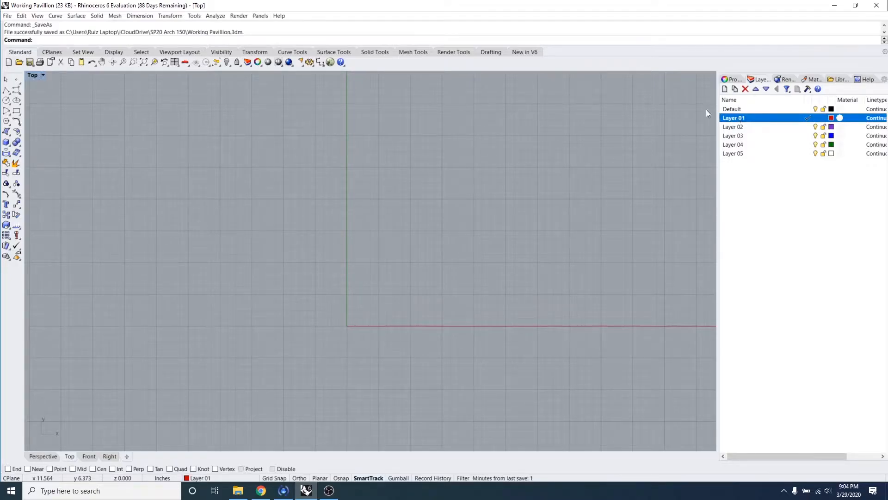
# - Start a polyline on the negative-X side of the origin and, with Ortho on, draw its first segment 10'11" straight up
pyautogui.click(5, 92)
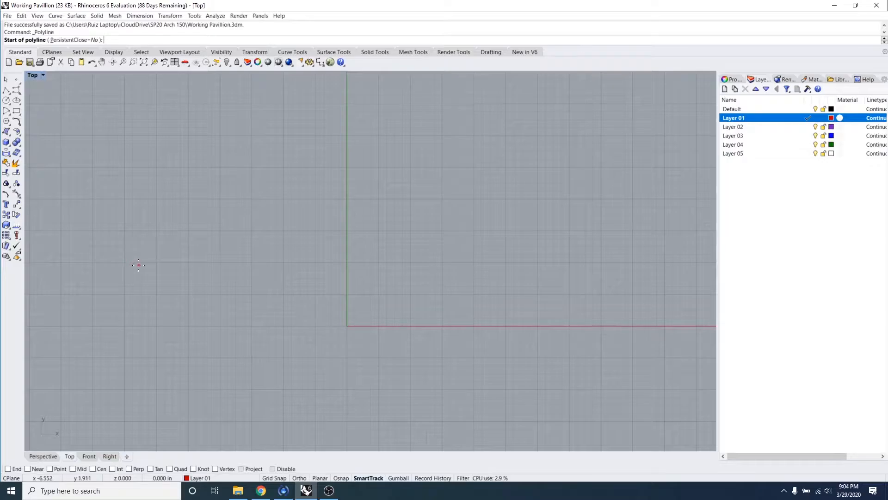
pyautogui.moveTo(148, 258); pyautogui.dragTo(279, 272, button='right')
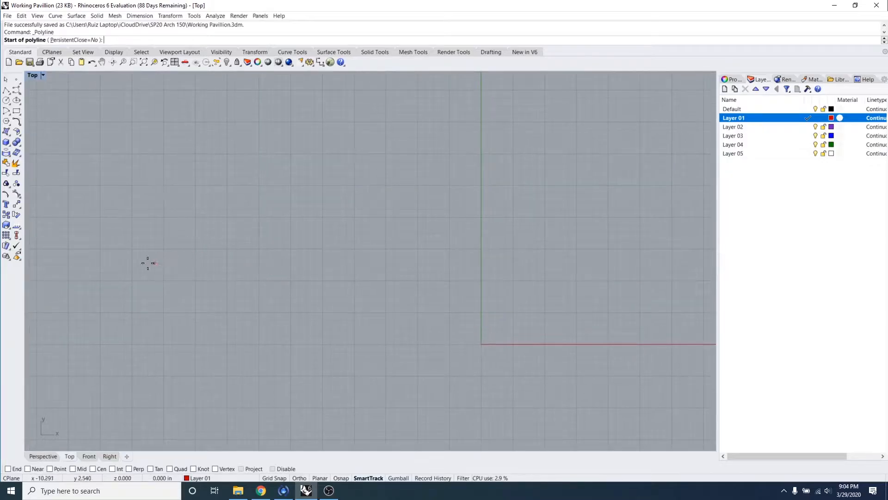
pyautogui.moveTo(175, 254); pyautogui.dragTo(202, 267, button='right')
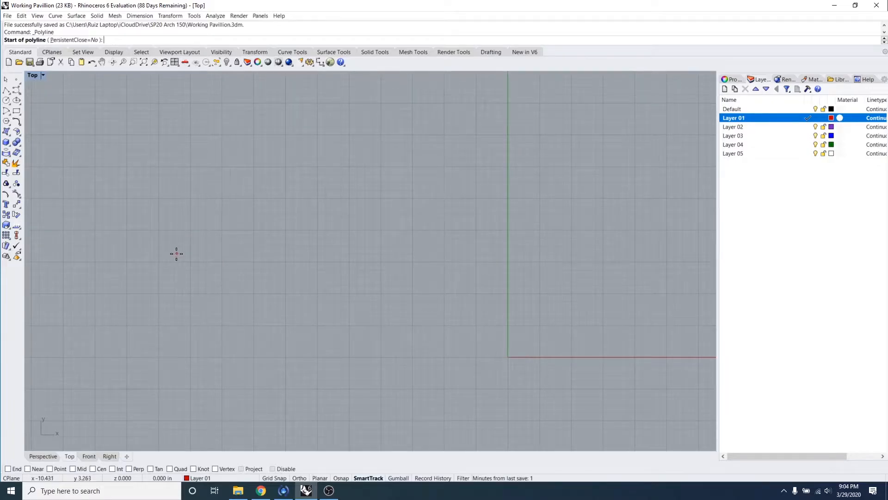
pyautogui.click(176, 253)
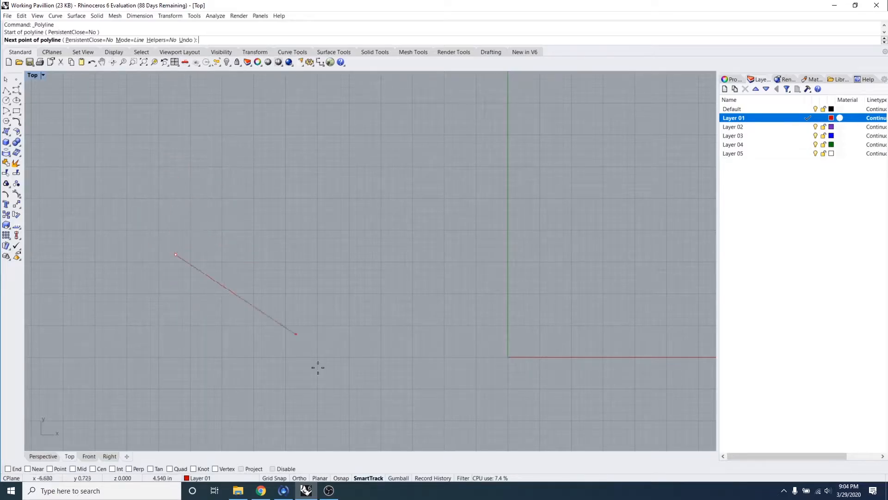
pyautogui.click(300, 477)
pyautogui.write('10')
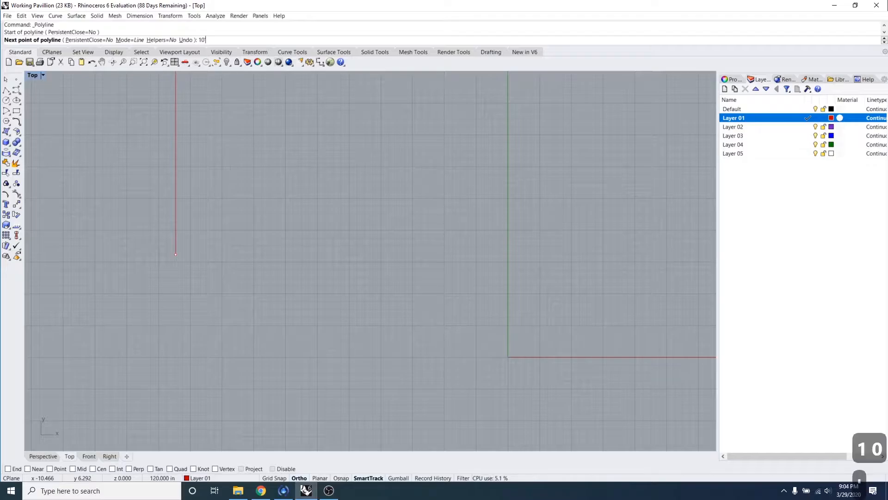
pyautogui.write('\'11"')
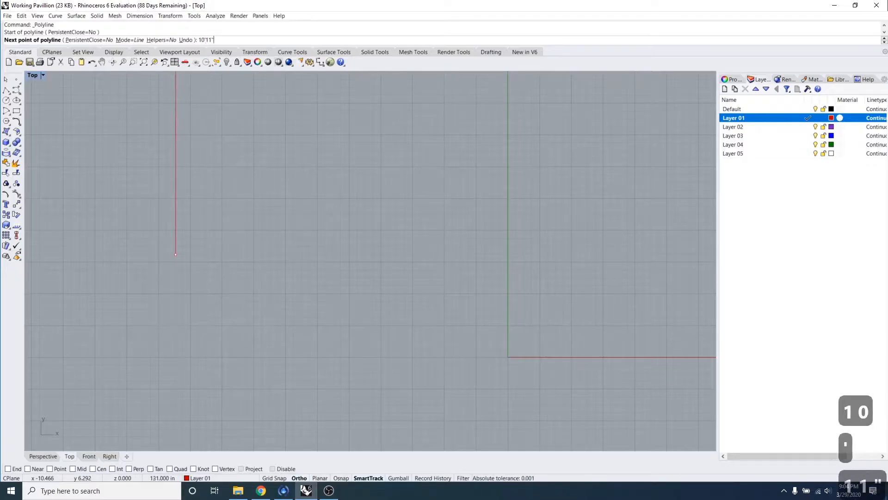
pyautogui.press('Return')
pyautogui.scroll(-20, 193, 174)
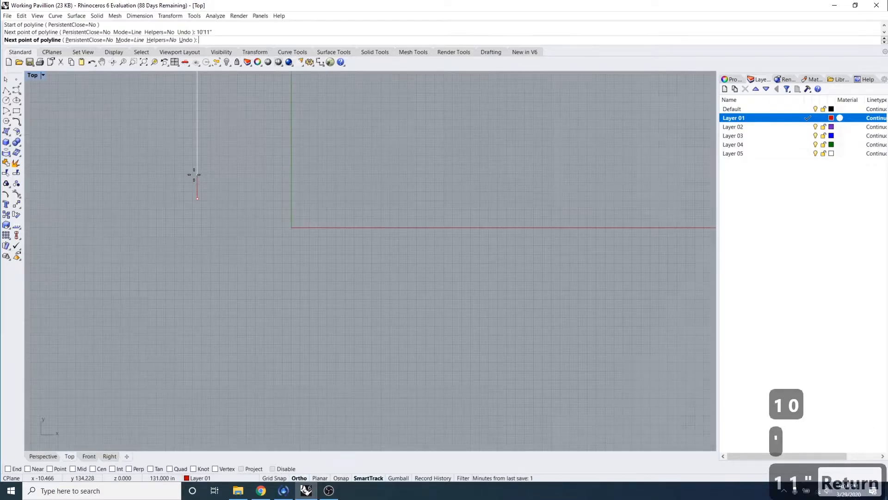
pyautogui.scroll(5, 210, 90)
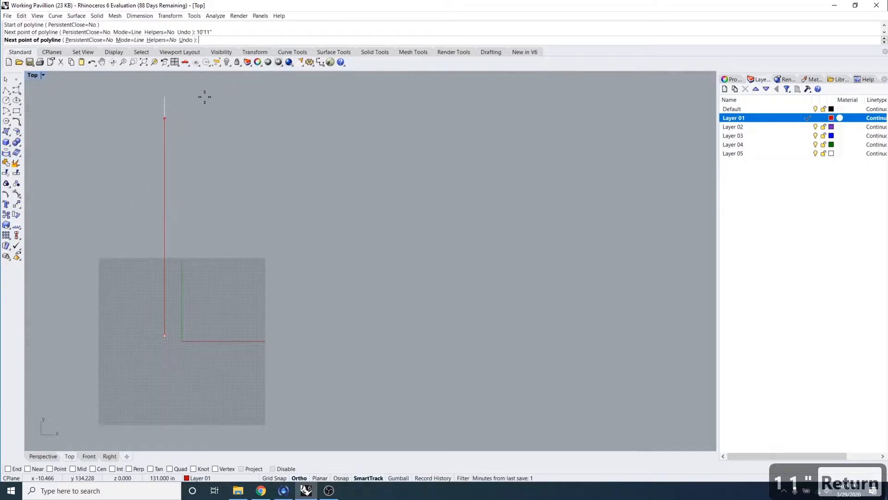
pyautogui.moveTo(206, 97); pyautogui.dragTo(238, 135, button='right')
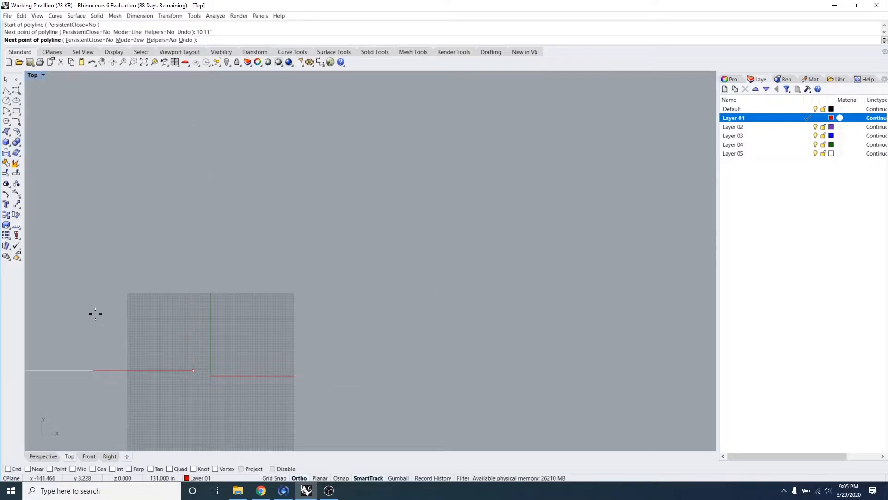
pyautogui.click(198, 132)
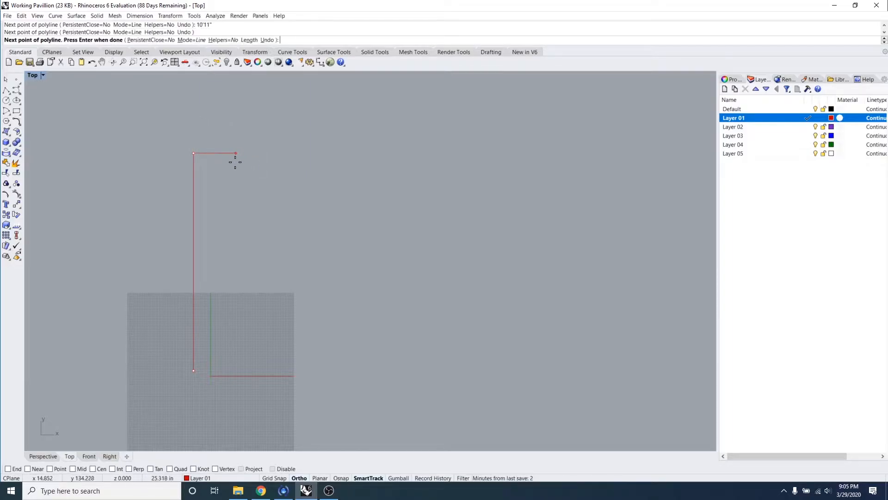
# - Continue the polyline straight up with a second segment 9'1" long
pyautogui.scroll(-5, 235, 162)
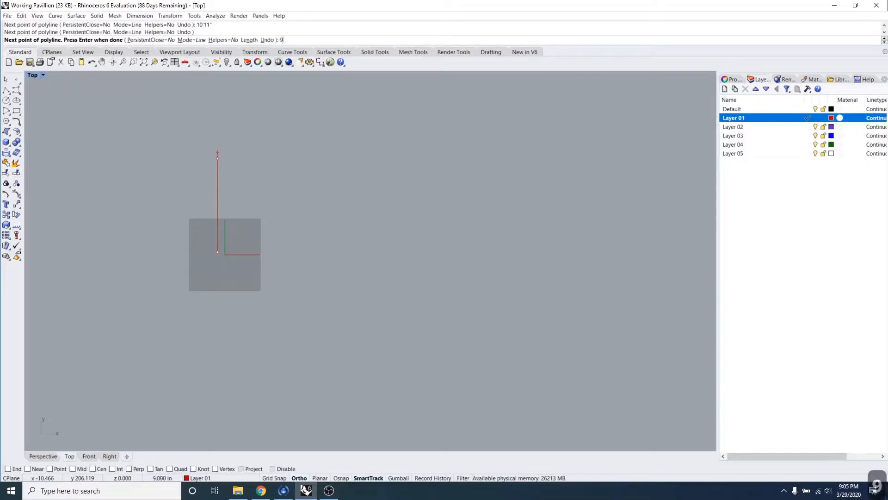
pyautogui.write("9'")
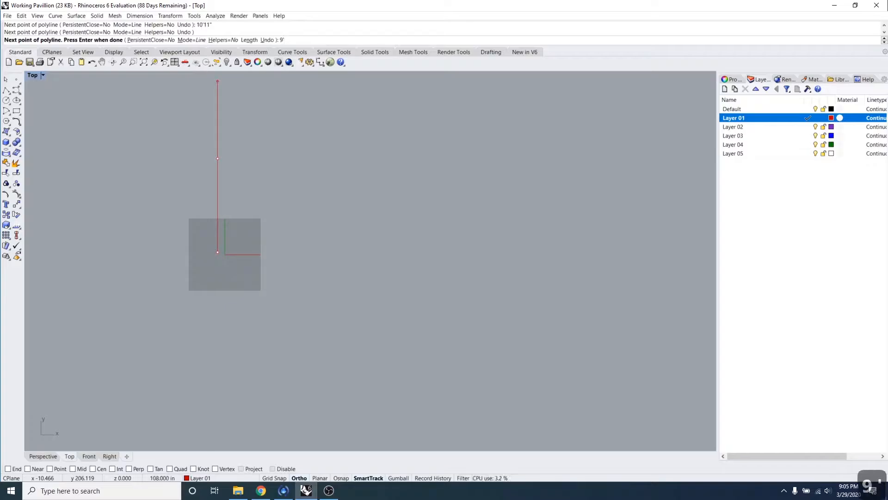
pyautogui.write('1"')
pyautogui.press('Return')
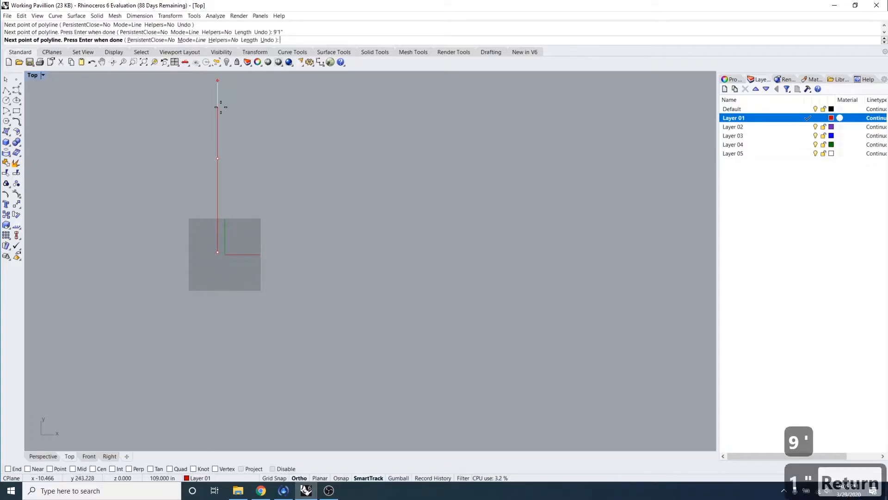
pyautogui.click(239, 79)
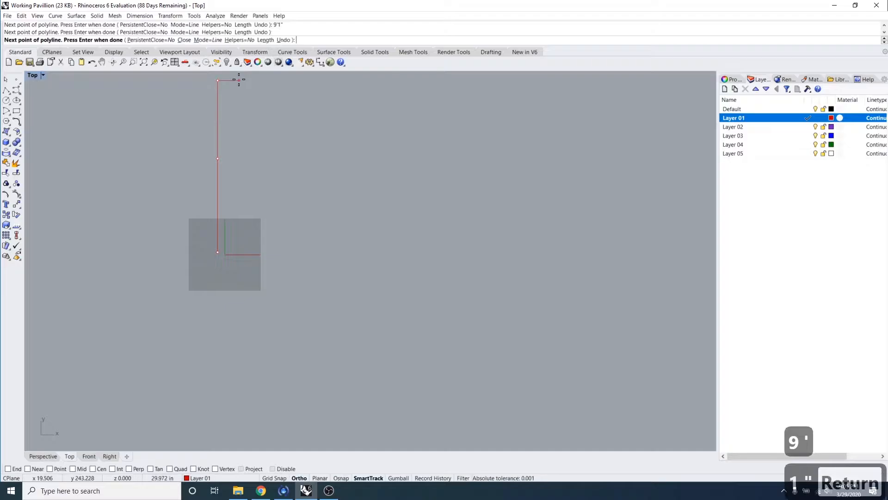
# - Add a 5' horizontal polyline segment in the positive X direction from the upper end of the vertical line
pyautogui.scroll(-2, 272, 89)
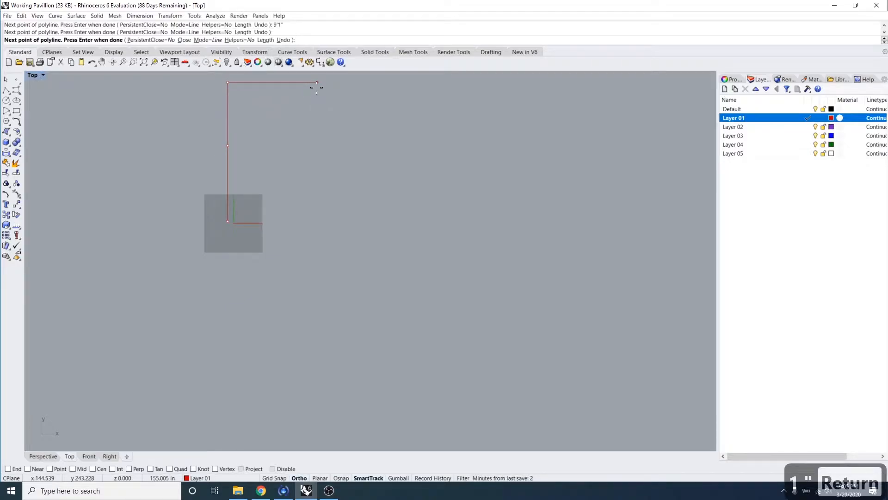
pyautogui.write("5'")
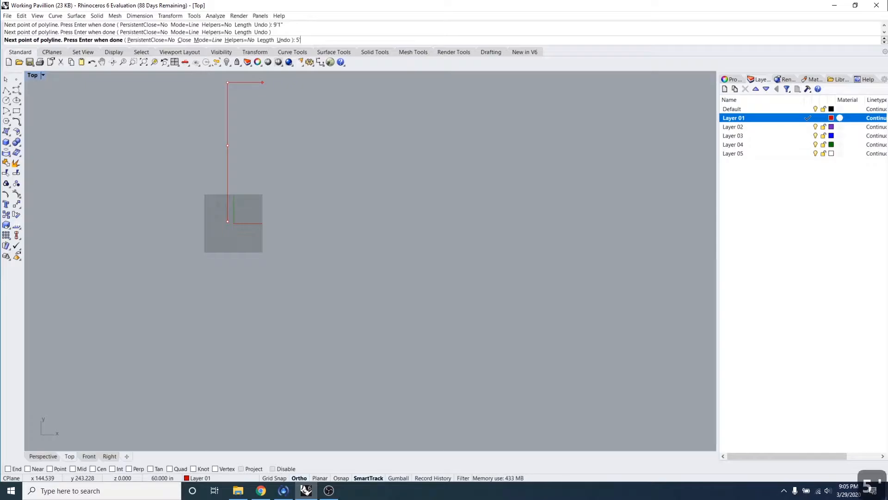
pyautogui.press('Return')
pyautogui.click(307, 105)
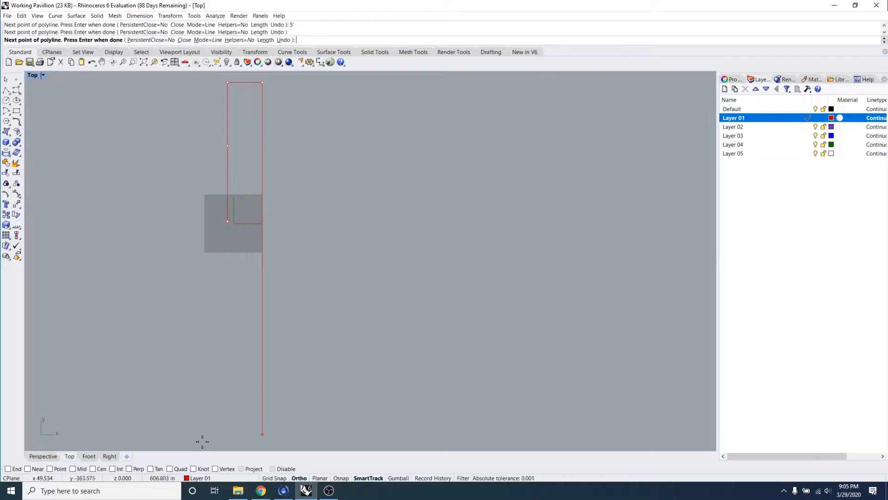
# - Enable the End, Mid and Int object snaps while the polyline is still being drawn
pyautogui.click(9, 469)
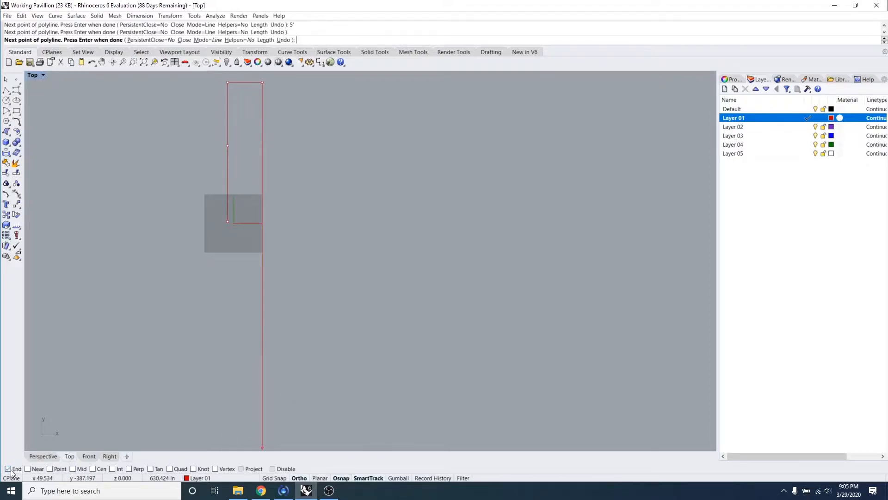
pyautogui.click(53, 470)
pyautogui.click(59, 469)
pyautogui.click(73, 468)
pyautogui.click(113, 469)
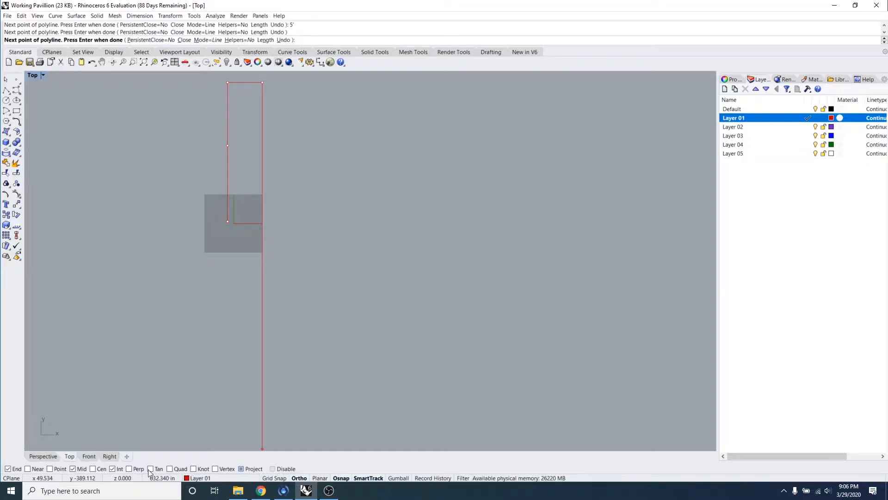
# - Enable the Point snap and finish the polyline down its positive-X side, with points level with the opposite leg's middle vertex and start point
pyautogui.click(50, 469)
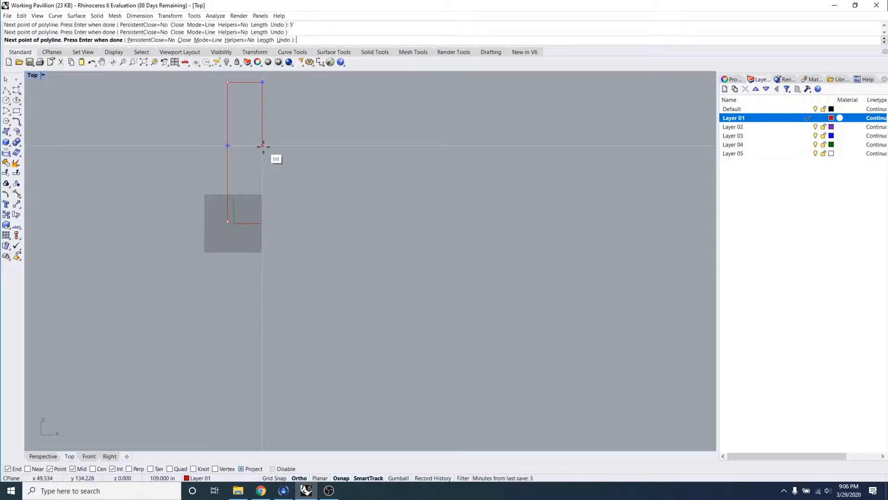
pyautogui.click(262, 146)
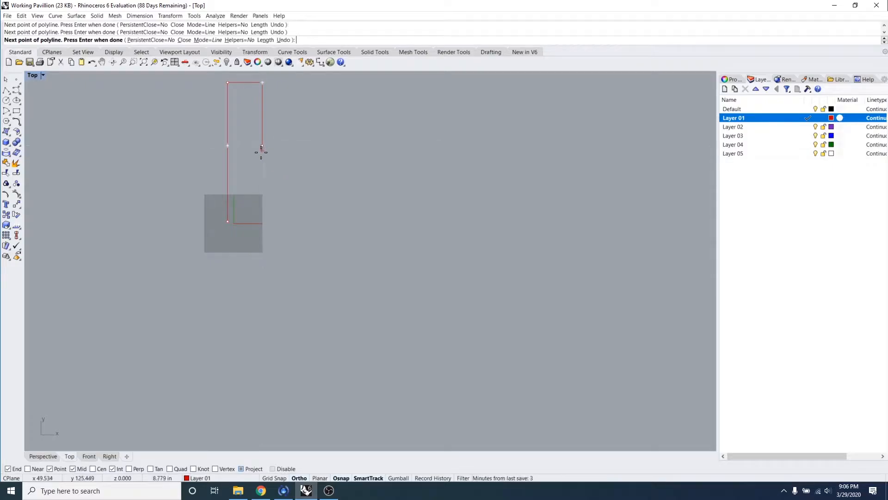
pyautogui.click(262, 222)
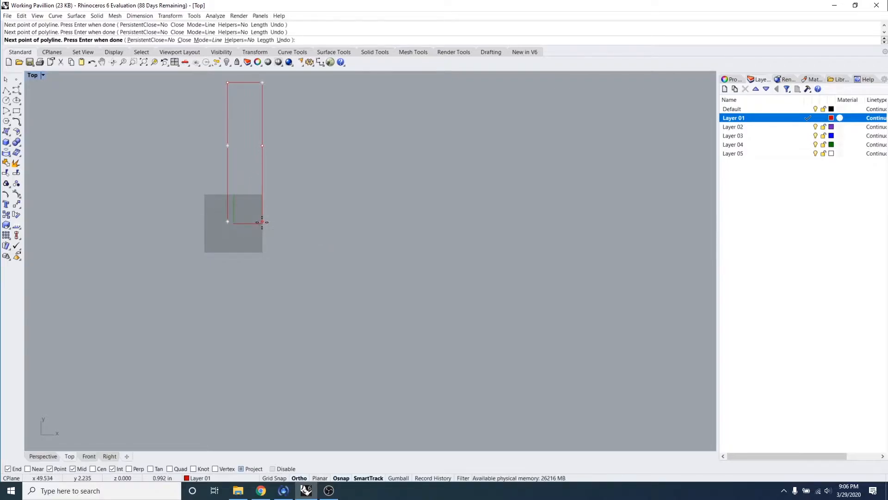
pyautogui.press('Return')
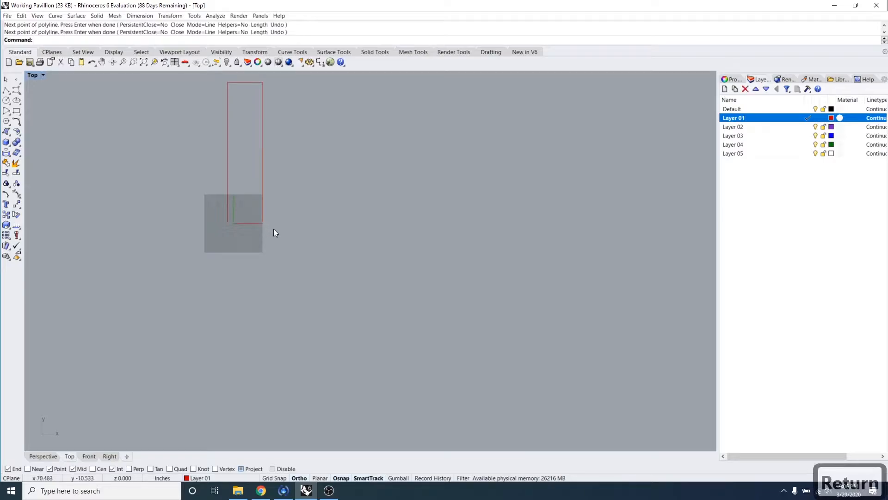
# - Try to move the polyline horizontally in the negative X direction with the Move command, using its upper positive-X corner as base point
pyautogui.scroll(-3, 273, 228)
pyautogui.click(269, 182)
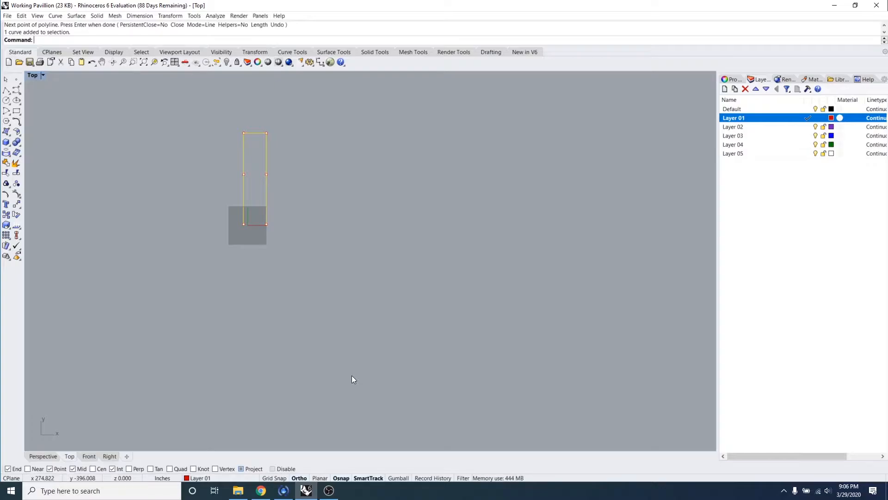
pyautogui.write('Move')
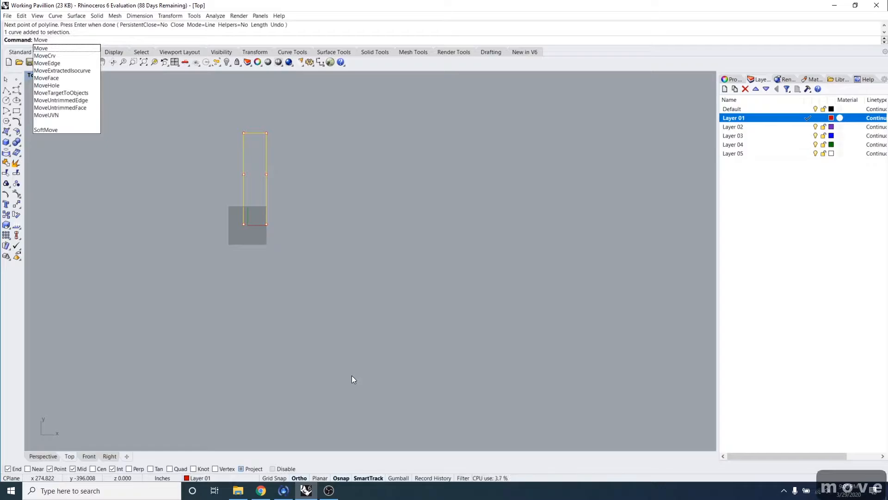
pyautogui.press('Return')
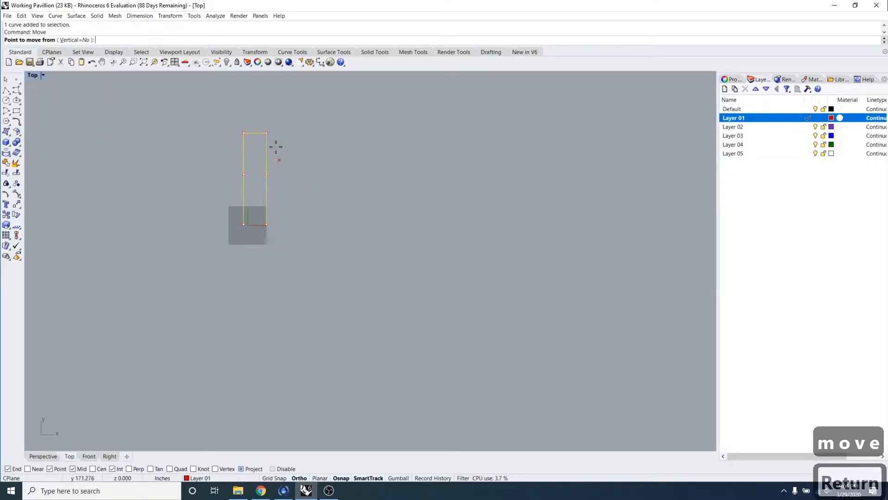
pyautogui.click(267, 132)
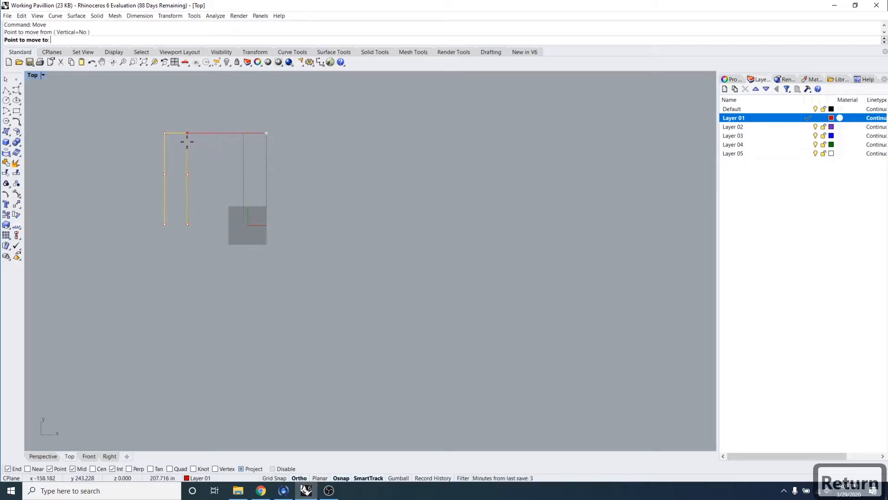
pyautogui.click(175, 134)
pyautogui.press('Escape')
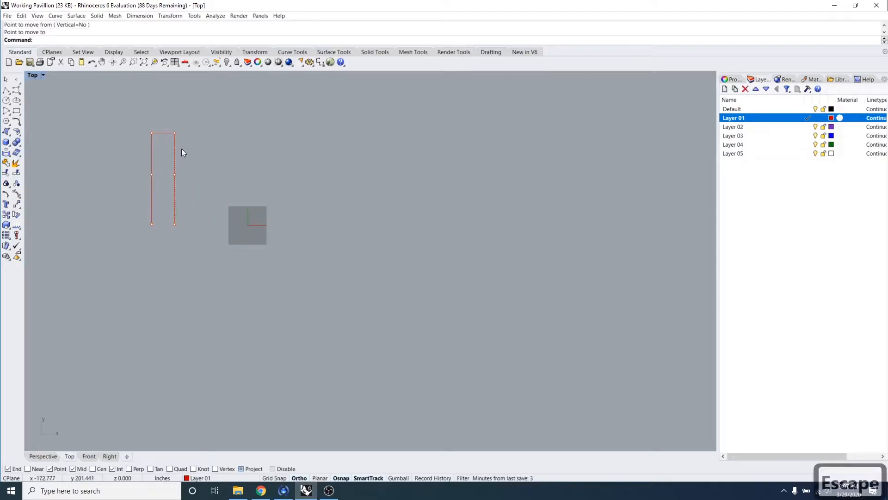
# - Undo the last move and restore the polyline that is undone along with it
pyautogui.hotkey('ctrl', 'z')
pyautogui.hotkey('ctrl', 'z')
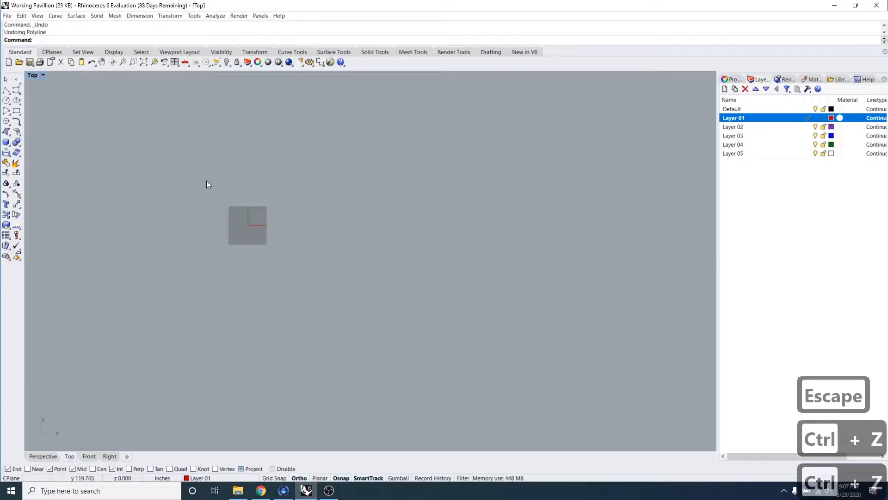
pyautogui.hotkey('ctrl', 'y')
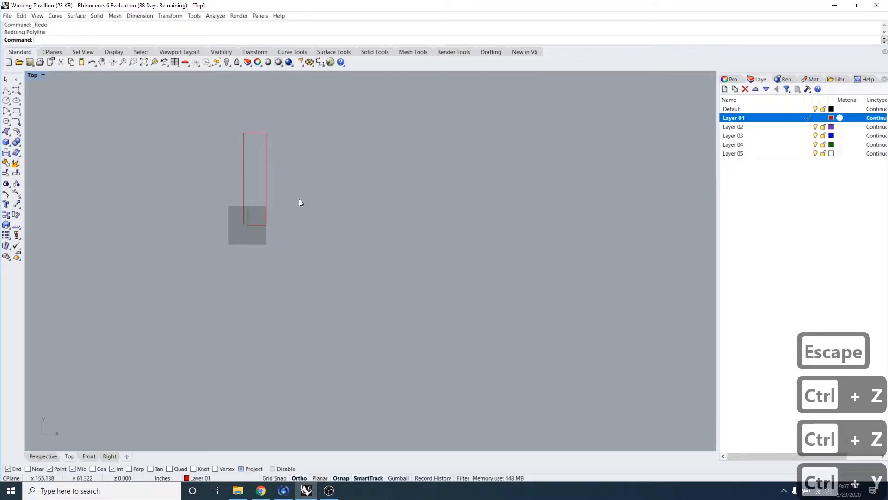
pyautogui.press('Escape')
pyautogui.press('Escape')
# - Turn on the Gumball and move the polyline in the negative X direction until its outer leg is at about x -266 in
pyautogui.click(267, 159)
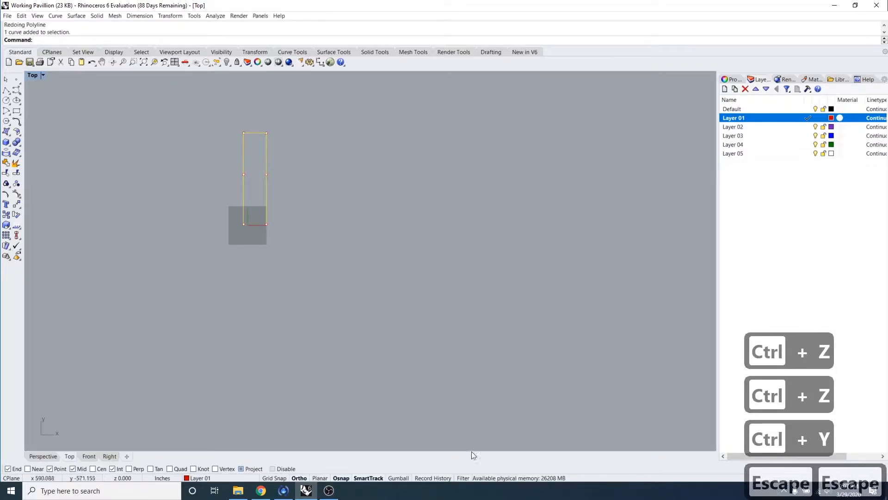
pyautogui.click(398, 477)
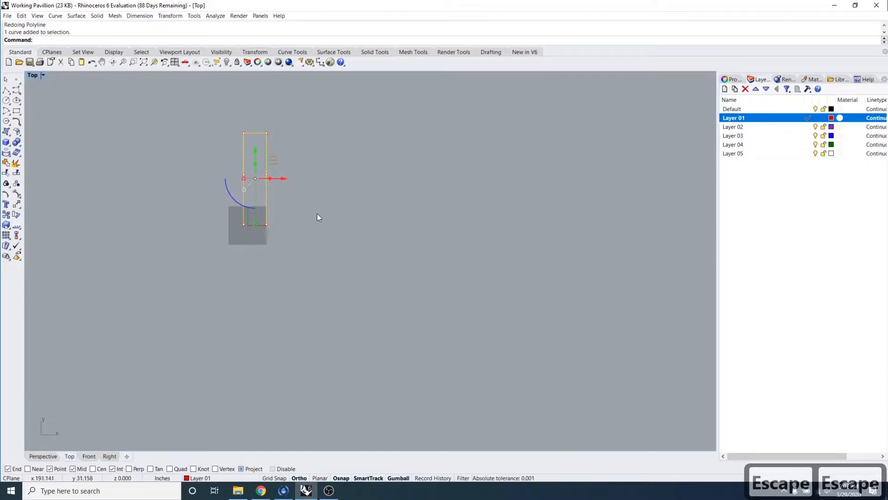
pyautogui.moveTo(285, 178); pyautogui.dragTo(210, 224)
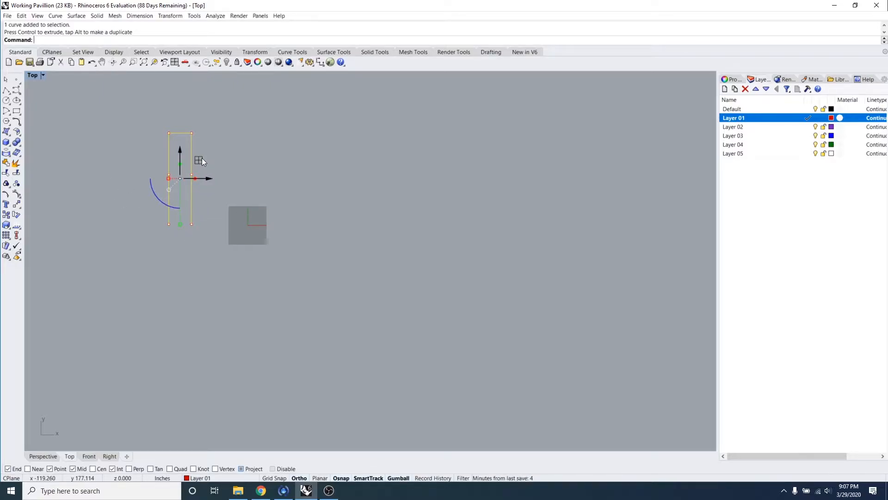
pyautogui.moveTo(201, 157); pyautogui.dragTo(181, 160)
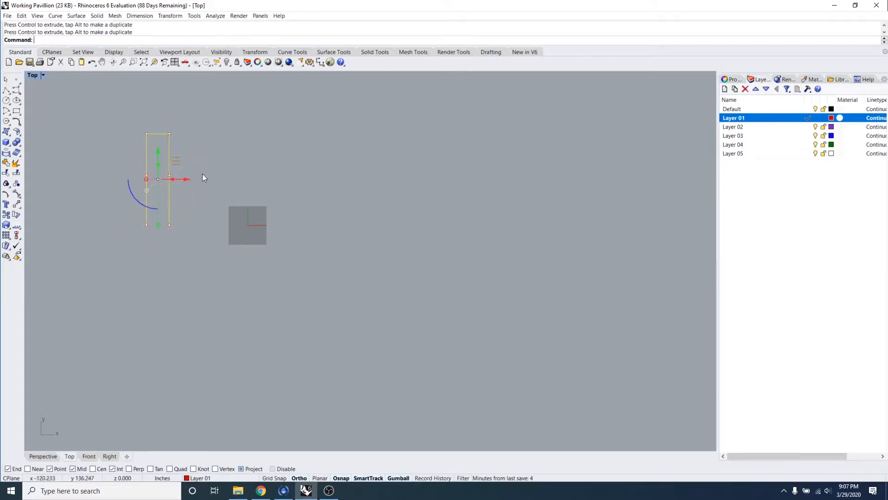
pyautogui.press('Escape')
pyautogui.press('Escape')
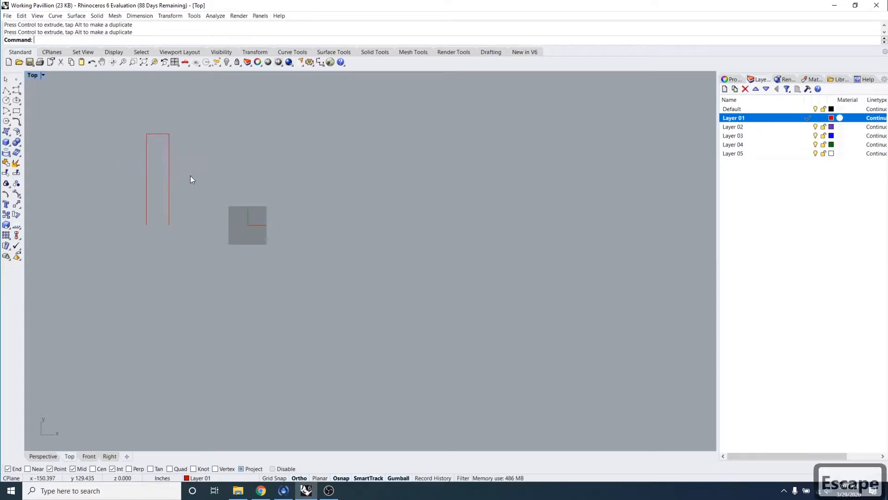
pyautogui.press('Escape')
pyautogui.press('Escape')
# - Turn on the edit points of the moved polyline
pyautogui.click(170, 152)
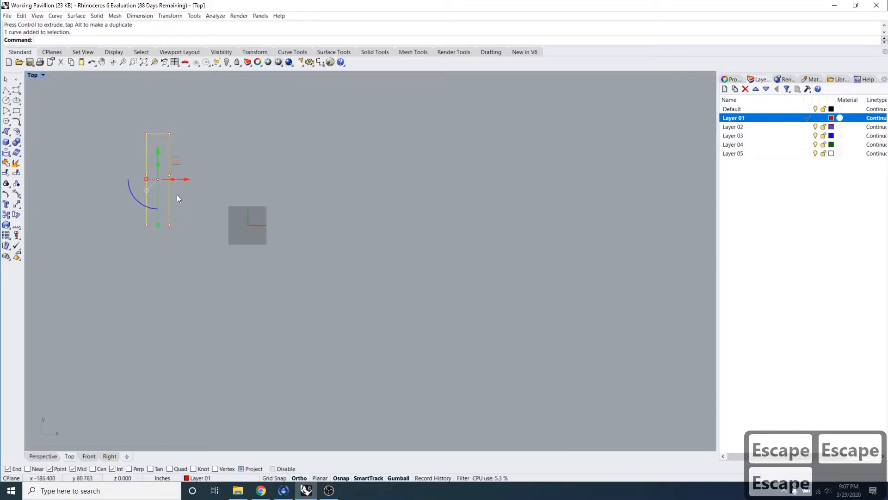
pyautogui.scroll(5, 171, 174)
pyautogui.scroll(-1, 169, 178)
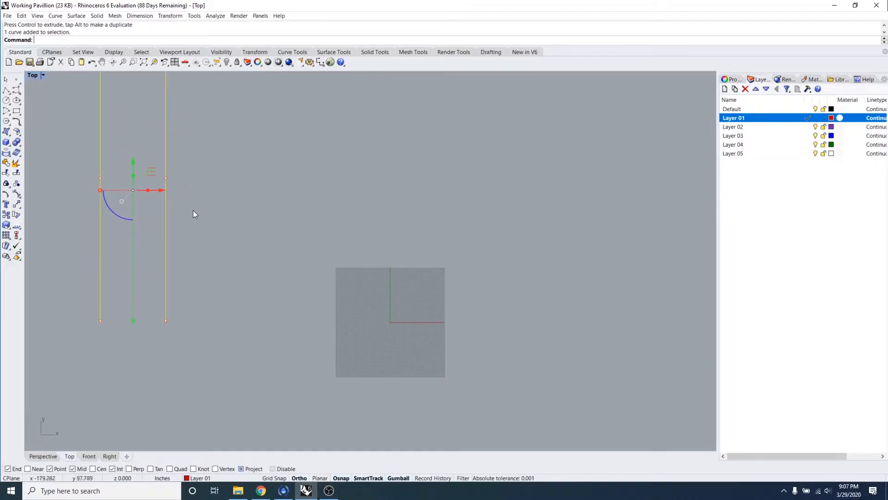
pyautogui.scroll(-2, 183, 209)
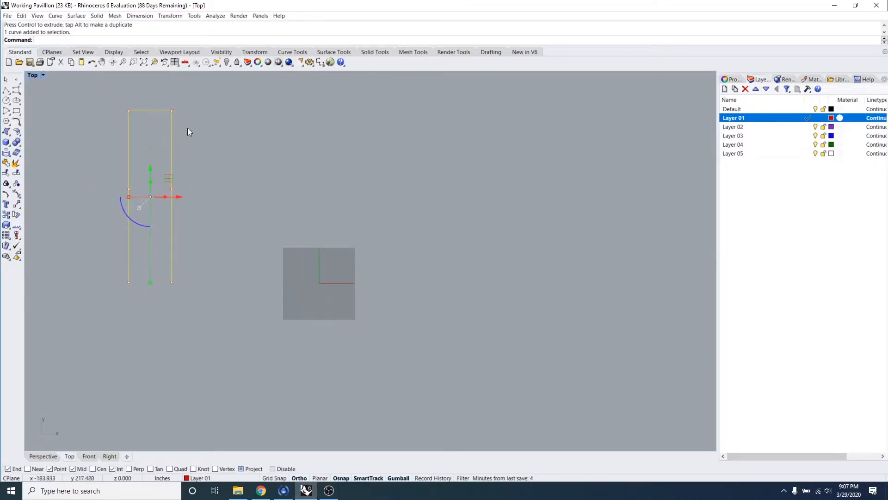
pyautogui.press('Escape')
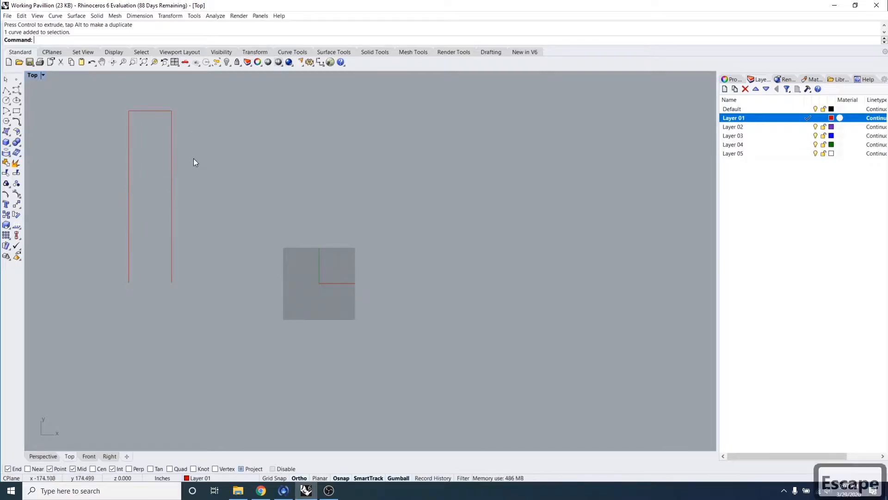
pyautogui.press('Escape')
pyautogui.click(171, 144)
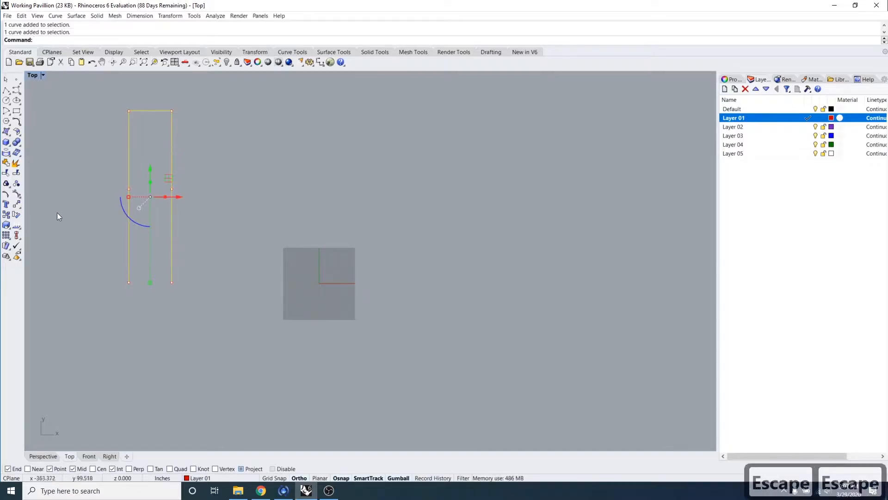
pyautogui.click(7, 197)
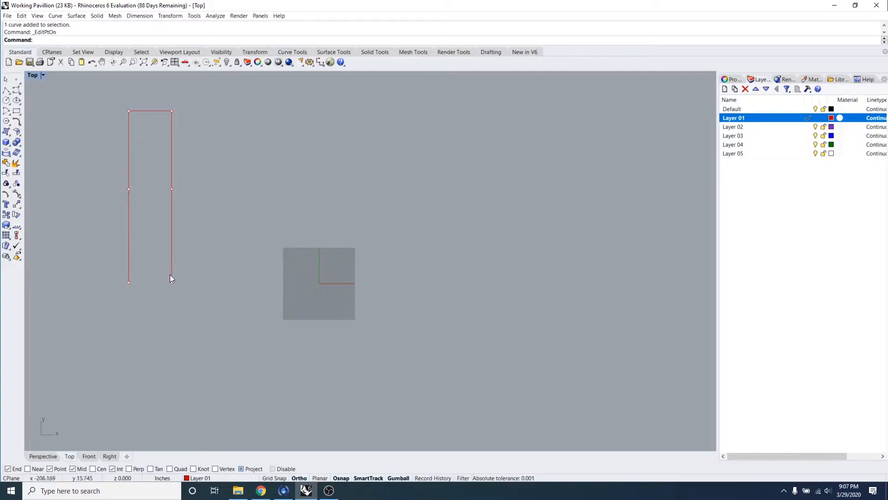
pyautogui.moveTo(155, 273); pyautogui.dragTo(198, 286, button='right')
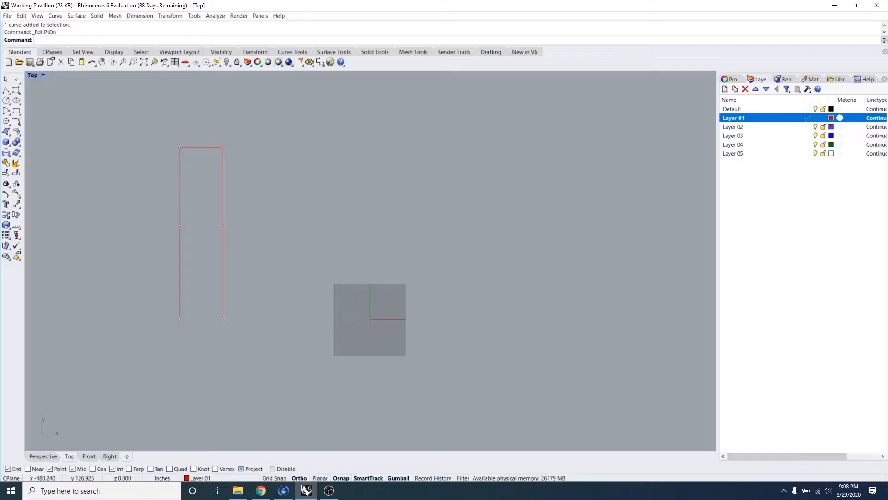
# - Following the 5'-0" arch in Second Semester.pdf, draw a degree-3 curve using the polyline's leg ends, leg middle vertices and crosspiece midpoint as its five points
pyautogui.moveTo(0, 159); pyautogui.dragTo(373, 51)
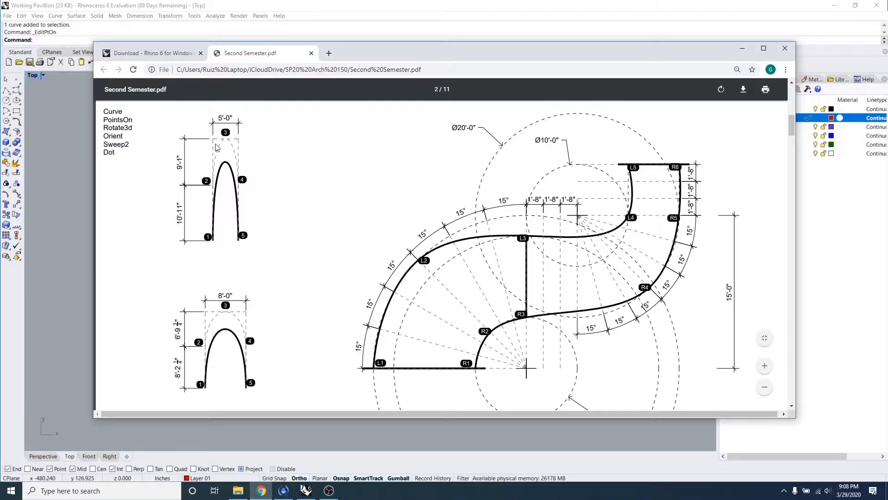
pyautogui.moveTo(408, 57); pyautogui.dragTo(0, 5)
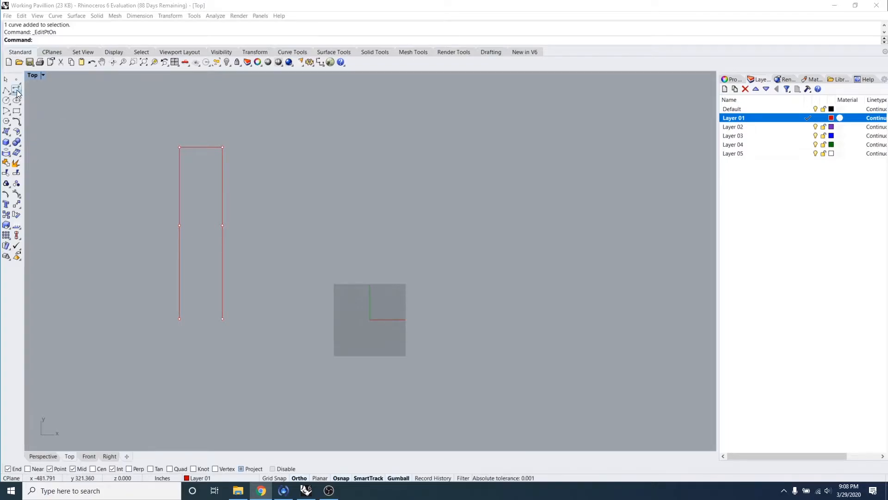
pyautogui.click(17, 91)
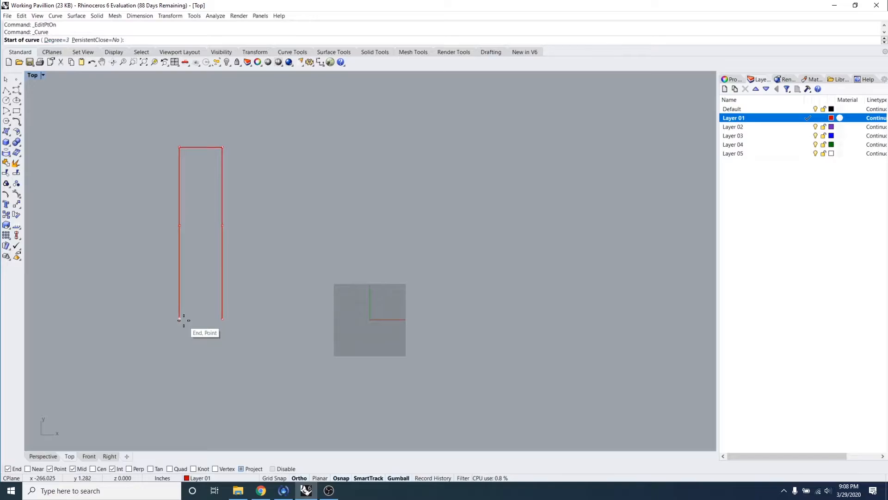
pyautogui.click(183, 319)
pyautogui.click(184, 226)
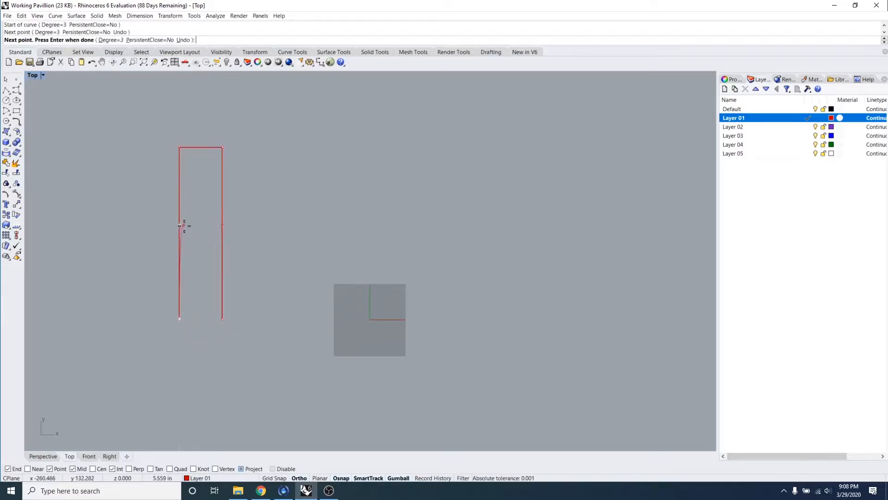
pyautogui.click(200, 147)
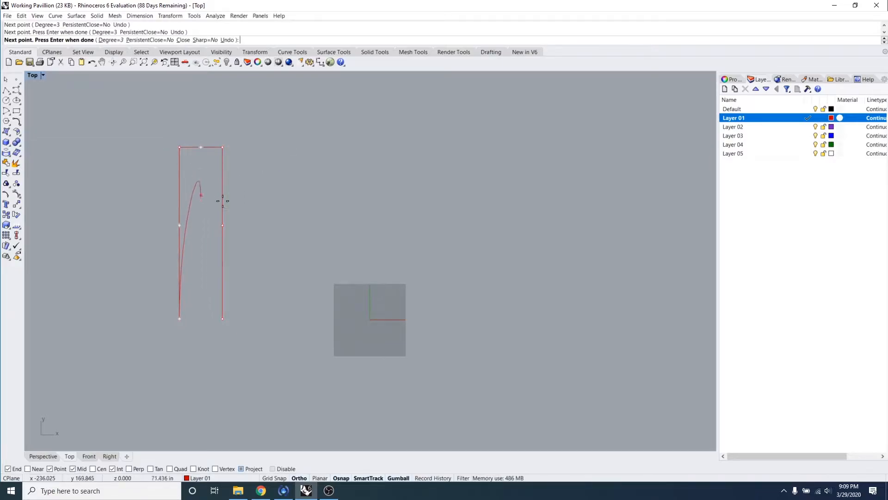
pyautogui.click(222, 226)
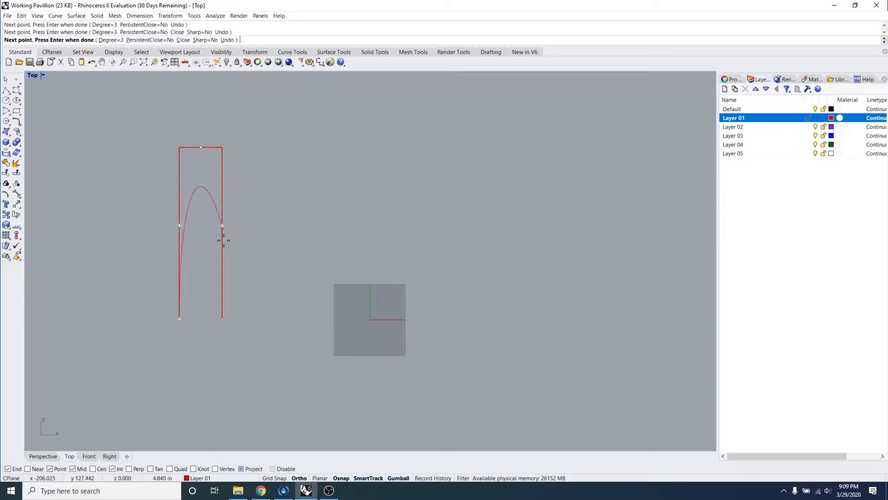
pyautogui.click(222, 318)
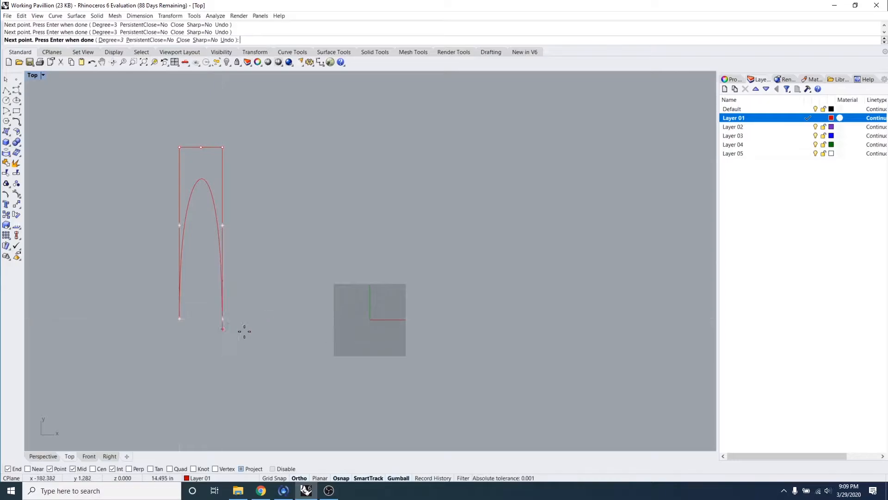
pyautogui.press('Return')
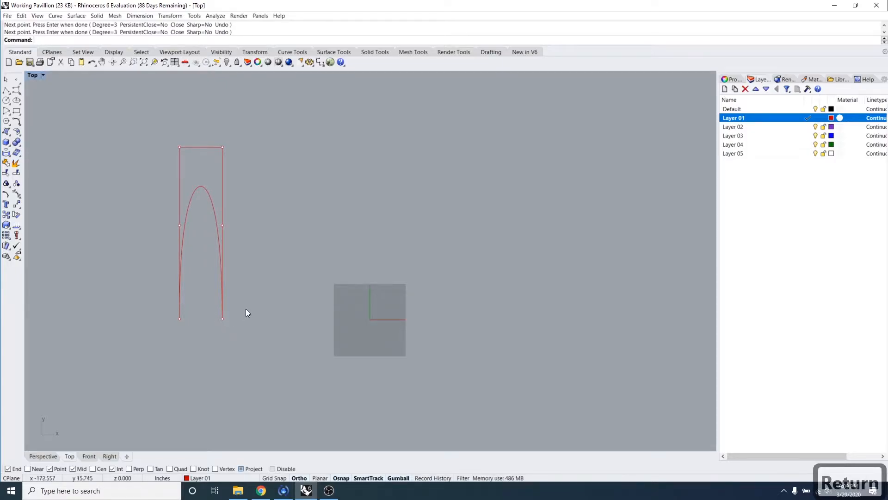
pyautogui.press('Escape')
pyautogui.press('Escape')
pyautogui.press('Escape')
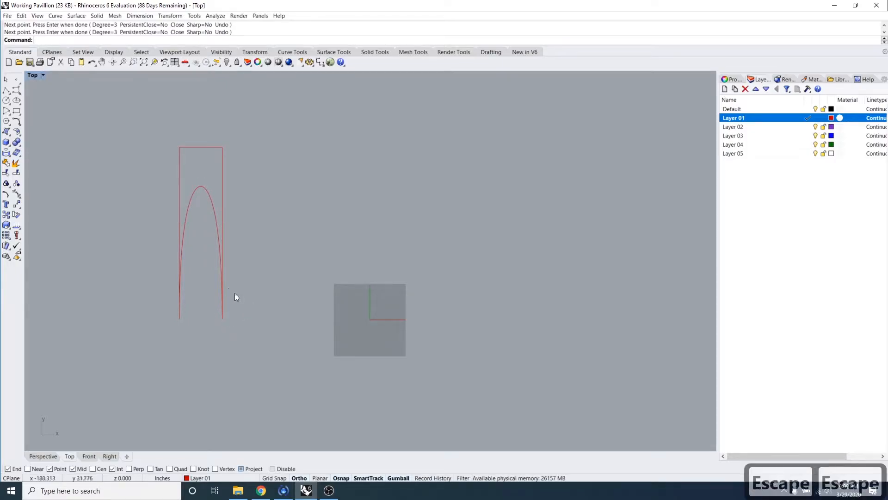
# - Select the arch curve to examine its control points against the polyline frame, and clear the selection
pyautogui.click(207, 193)
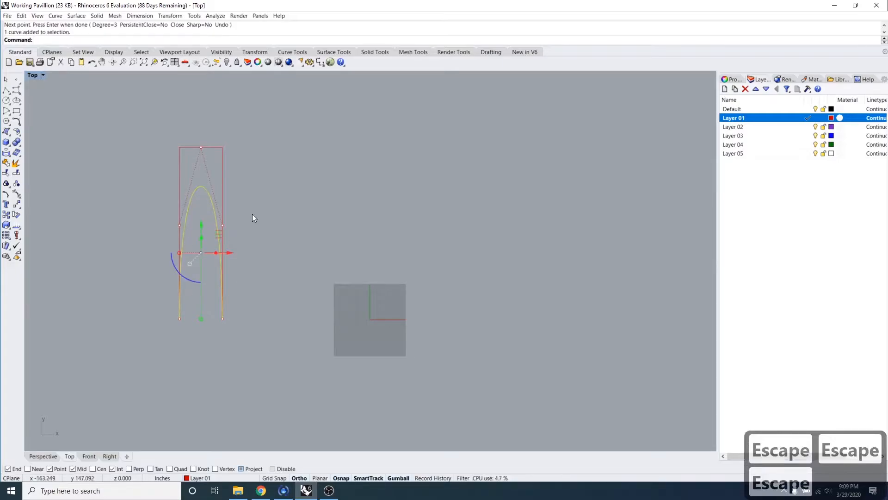
pyautogui.press('Escape')
pyautogui.press('Escape')
pyautogui.click(205, 187)
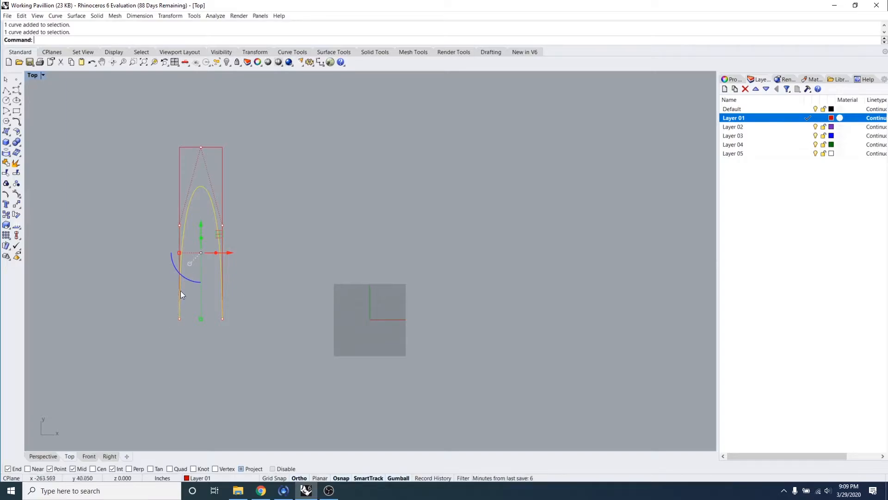
pyautogui.click(267, 249)
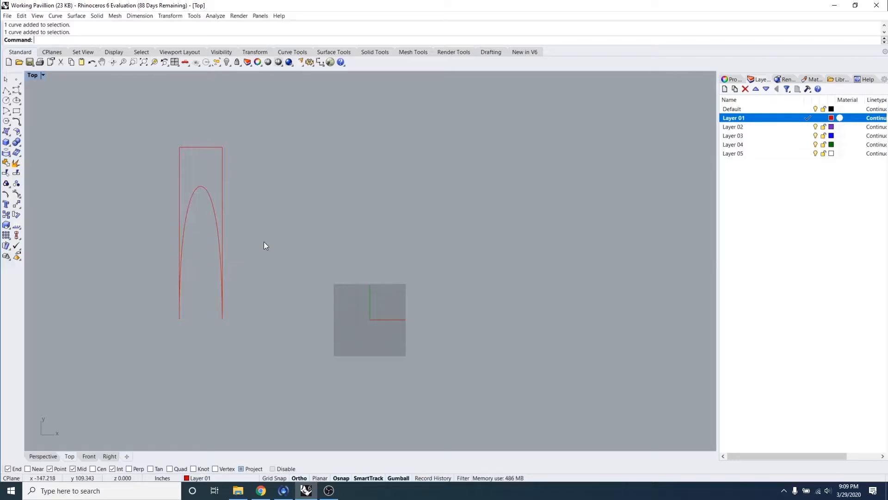
# - Draw an interpolated degree-3 curve through the frame's leg ends, leg middle vertices and crosspiece midpoint, for comparison with the control-point arch
pyautogui.moveTo(0, 68); pyautogui.dragTo(430, 0)
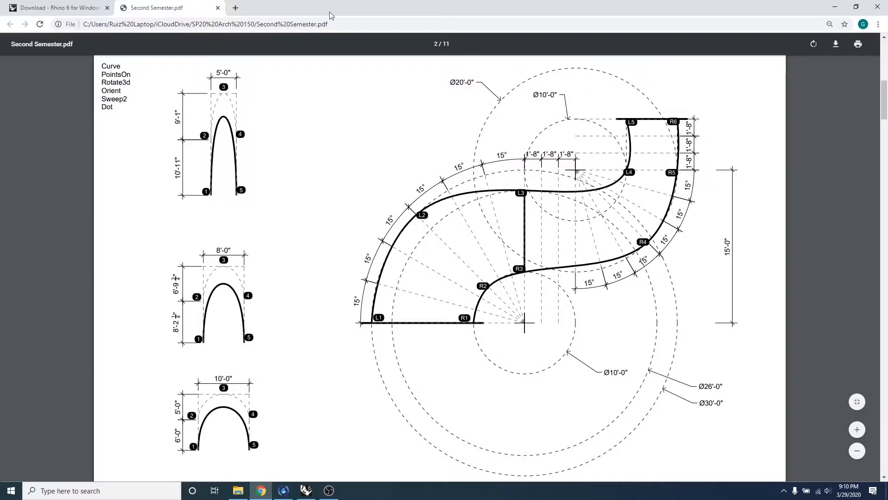
pyautogui.click(835, 7)
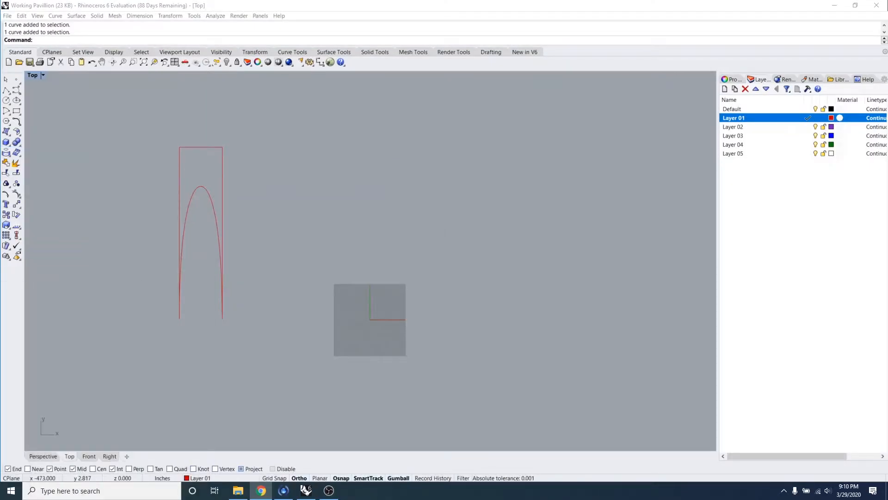
pyautogui.click(15, 93)
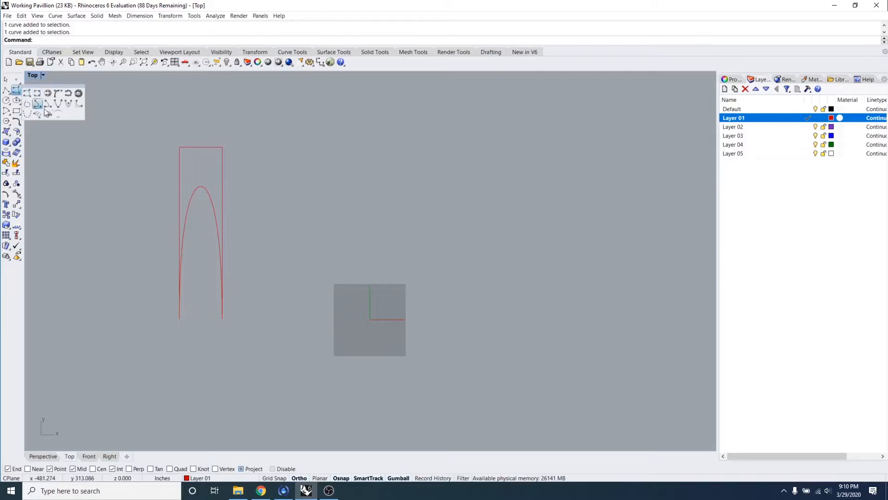
pyautogui.press('Escape')
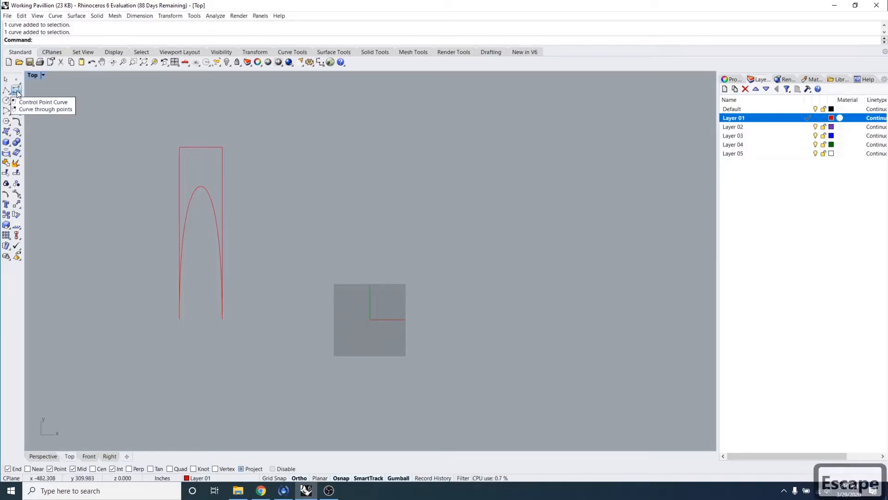
pyautogui.moveTo(17, 90)
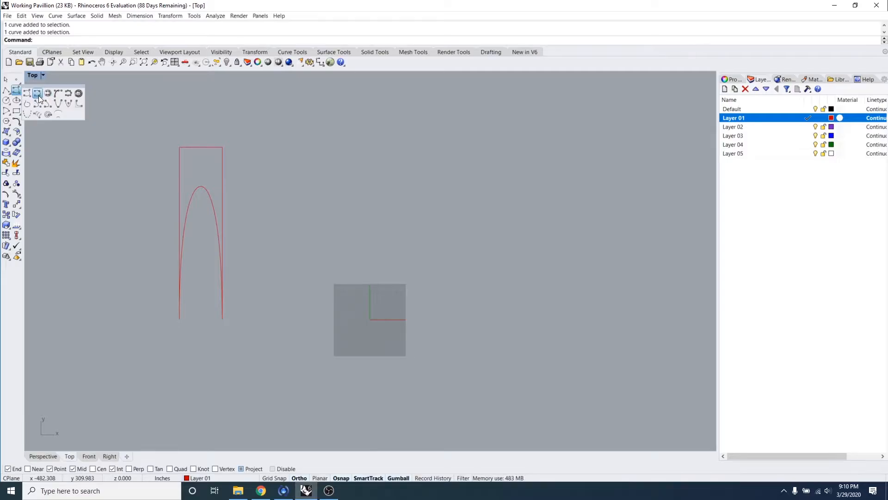
pyautogui.click(38, 95)
pyautogui.click(180, 318)
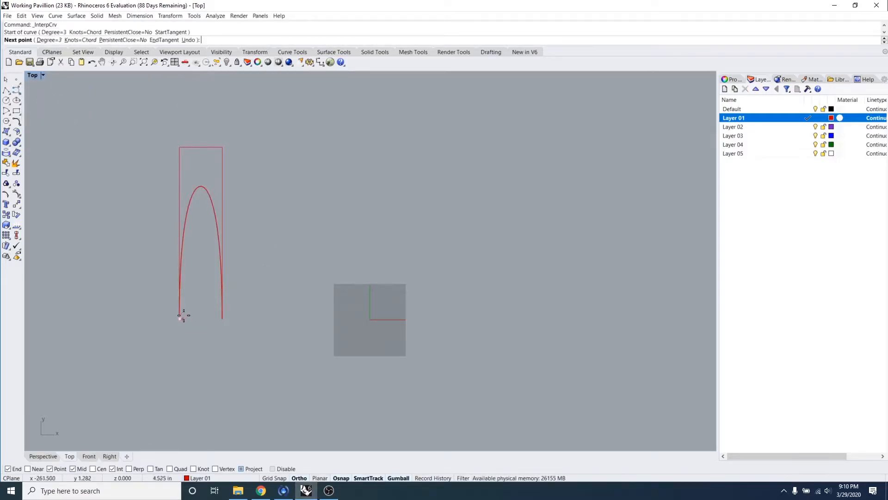
pyautogui.click(180, 226)
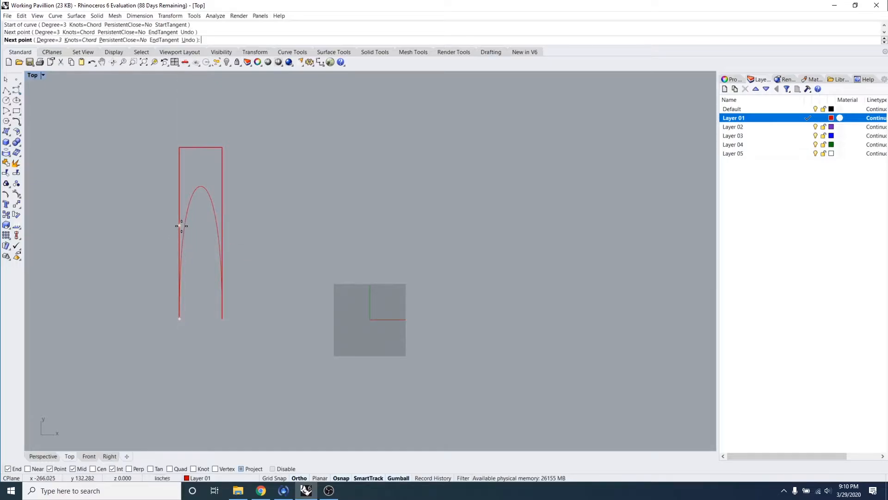
pyautogui.click(201, 147)
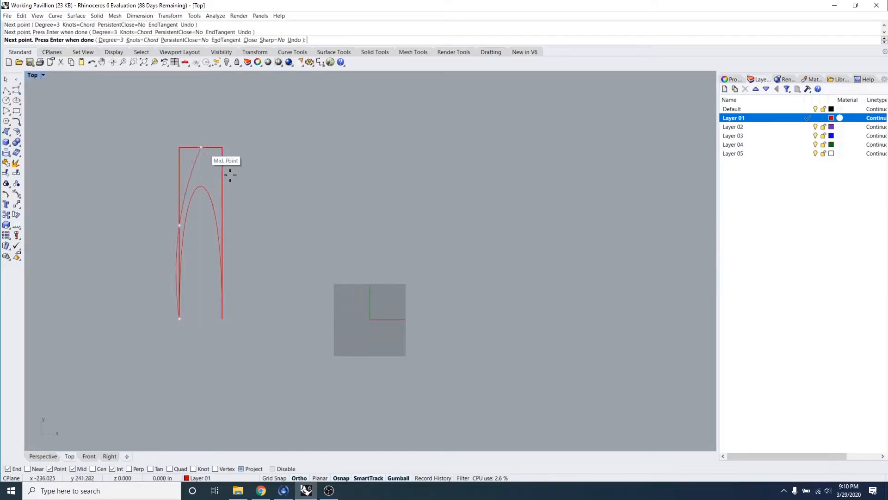
pyautogui.click(223, 227)
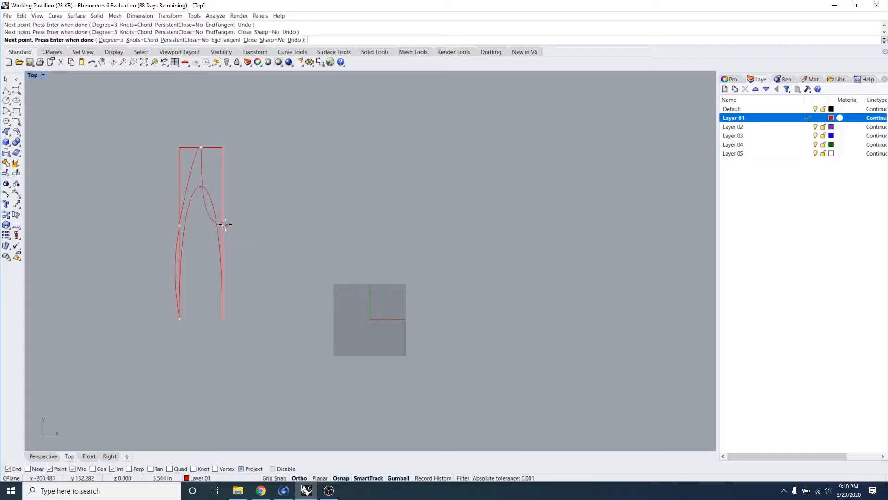
pyautogui.click(221, 318)
pyautogui.press('Return')
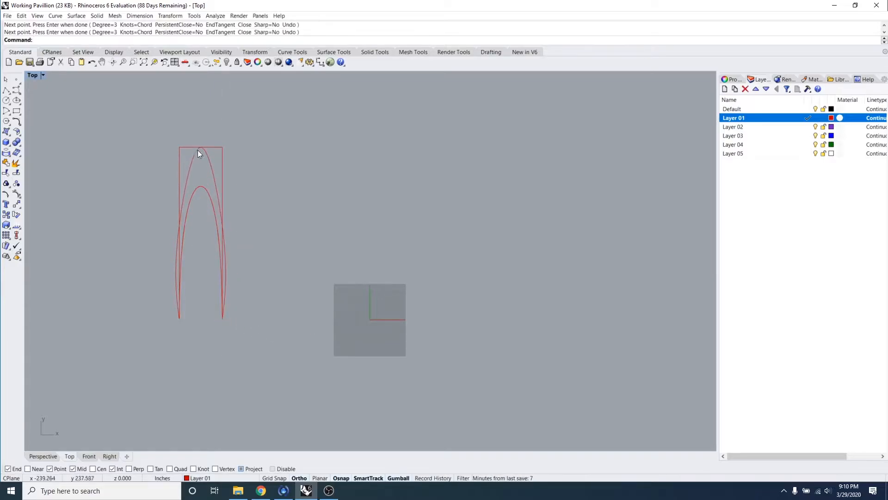
# - Select the interpolated curve to examine its control points and compare its shape with the 5'-0" arch in Second Semester.pdf
pyautogui.click(212, 160)
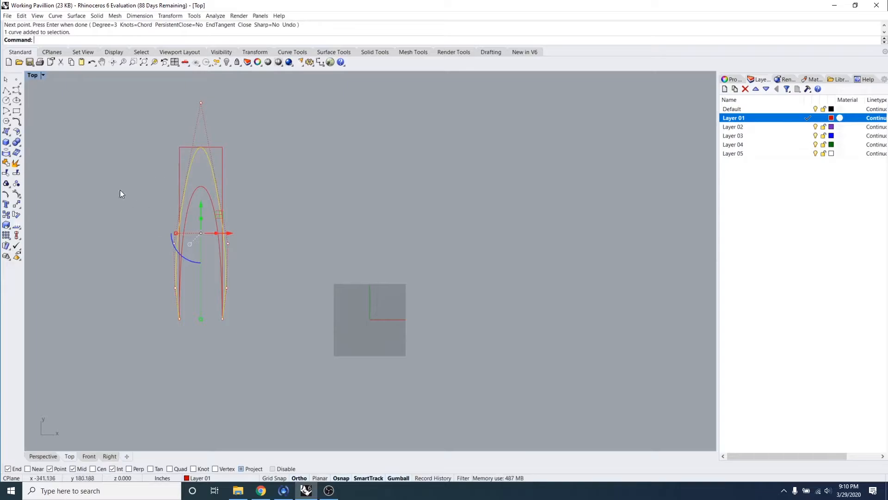
pyautogui.click(17, 93)
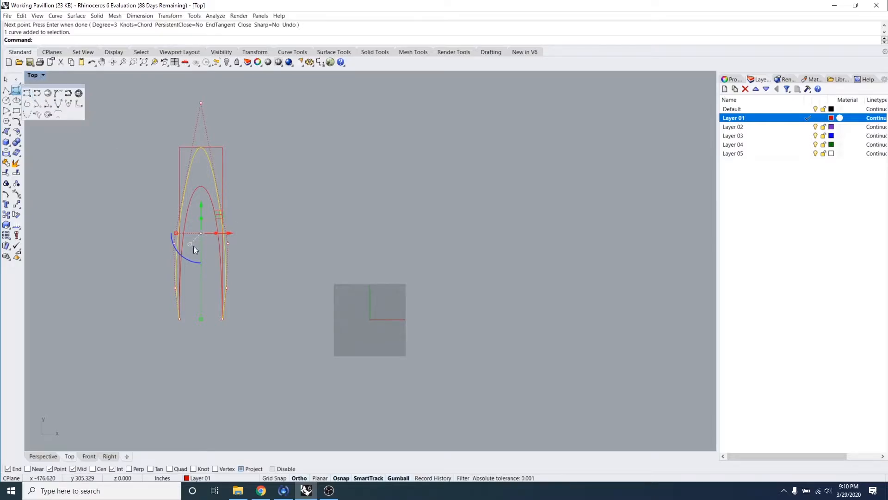
pyautogui.moveTo(0, 190); pyautogui.dragTo(621, 65)
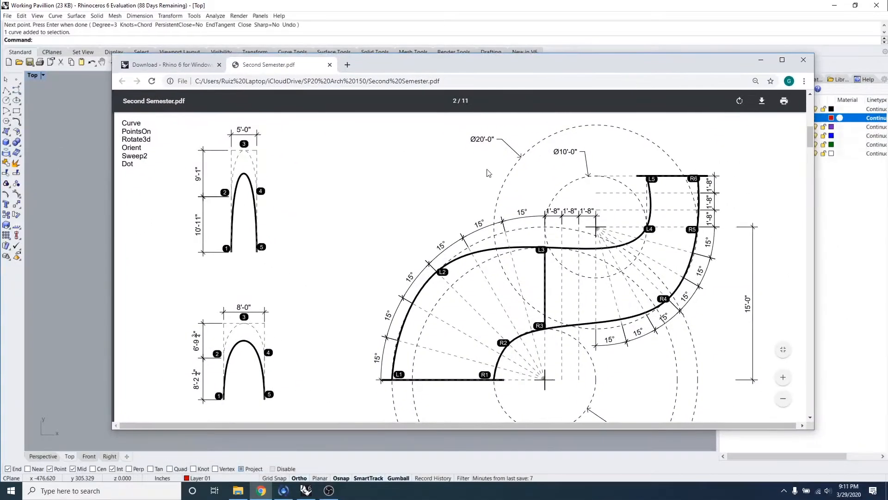
pyautogui.moveTo(528, 65); pyautogui.dragTo(513, 55)
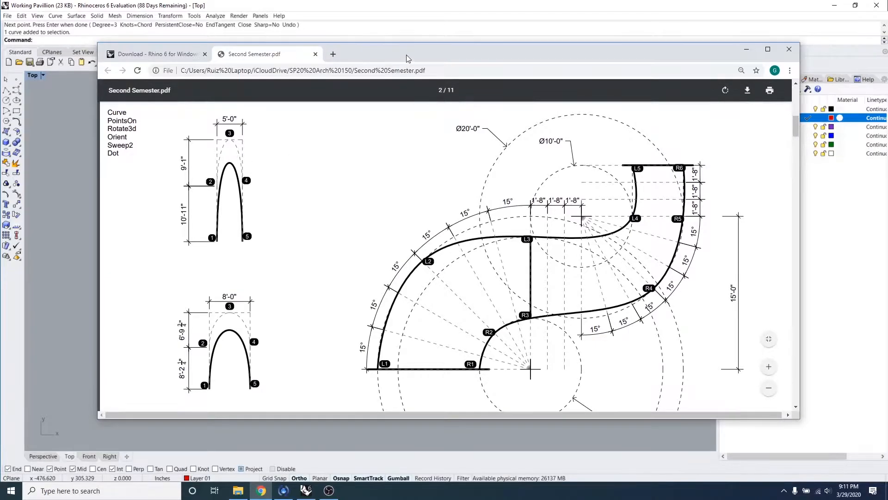
pyautogui.moveTo(418, 51); pyautogui.dragTo(0, 240)
pyautogui.press('Escape')
pyautogui.press('Escape')
pyautogui.press('Escape')
pyautogui.press('Escape')
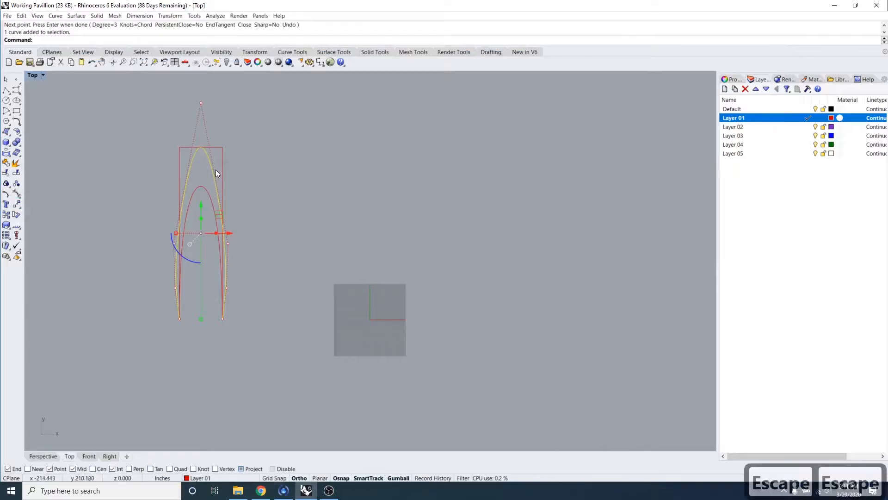
# - Delete the interpolated curve and review the arch drawings in Second Semester.pdf
pyautogui.click(209, 165)
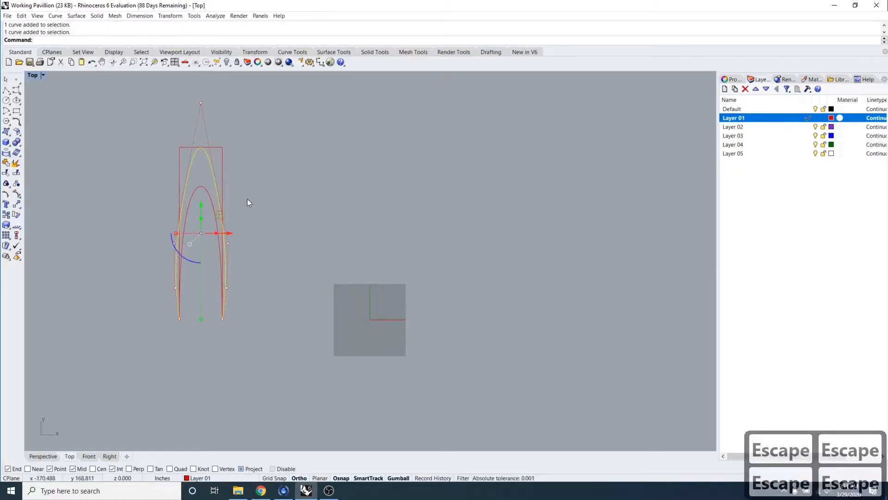
pyautogui.press('Delete')
pyautogui.moveTo(0, 270); pyautogui.dragTo(441, 80)
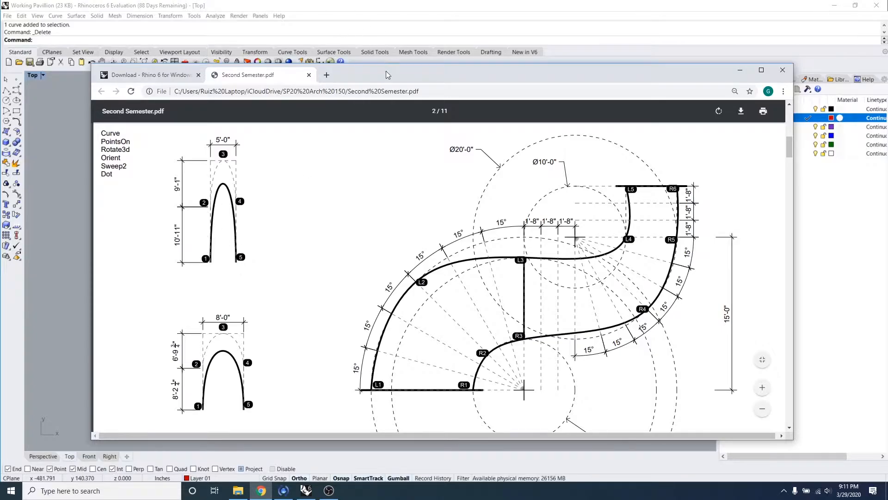
pyautogui.moveTo(386, 71); pyautogui.dragTo(0, 138)
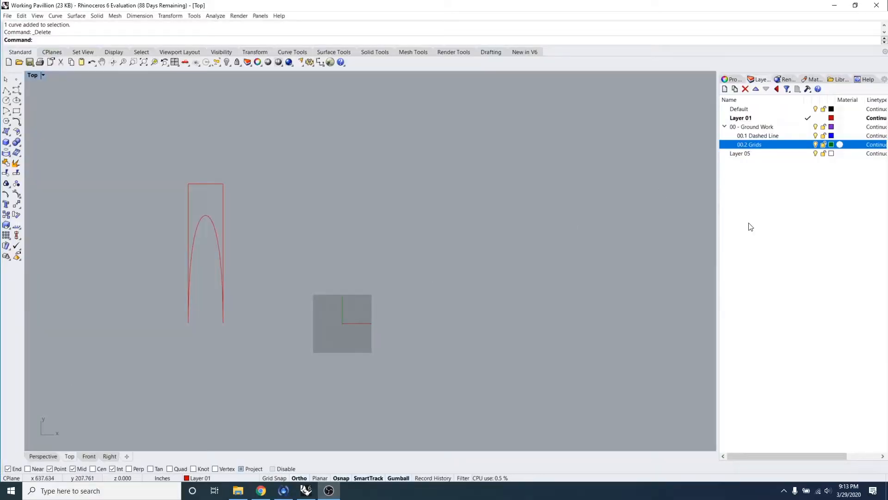
pyautogui.press('F2')
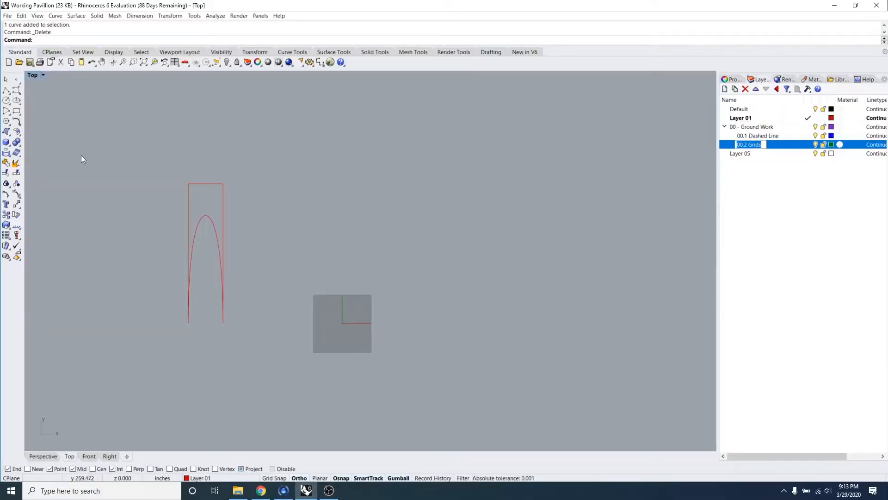
pyautogui.click(776, 147)
pyautogui.click(756, 162)
pyautogui.click(786, 144)
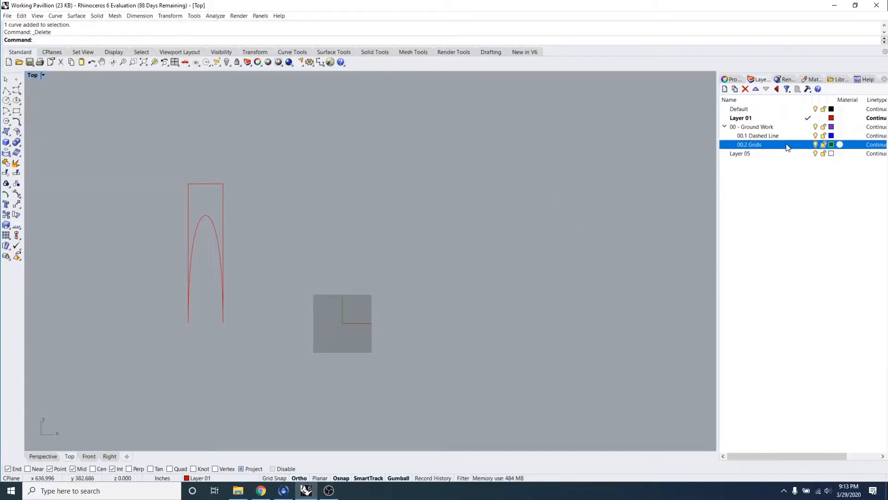
# - Rename Layer 05 as "01 - Surface"
pyautogui.click(746, 153)
pyautogui.click(746, 154)
pyautogui.write('01 - Surface')
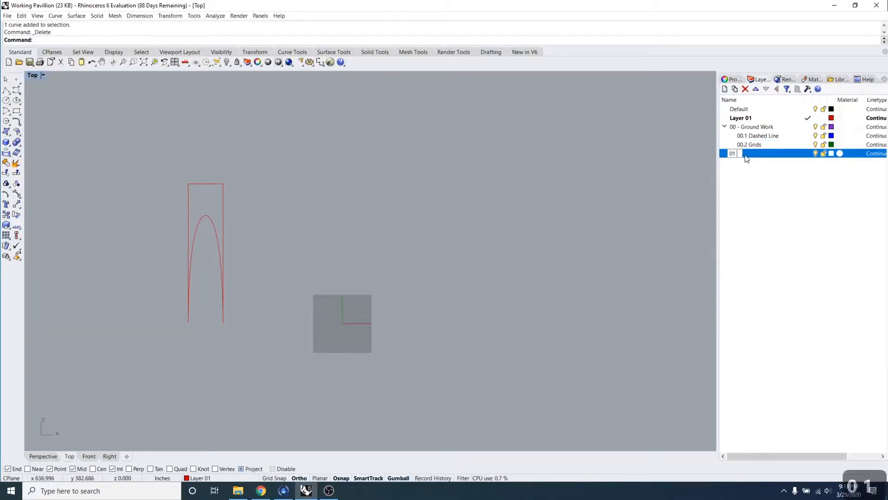
pyautogui.press('Return')
# - Add a sublayer named "01.1 Single Surface" under the 01 - Surface layer
pyautogui.click(745, 154)
pyautogui.click(734, 89)
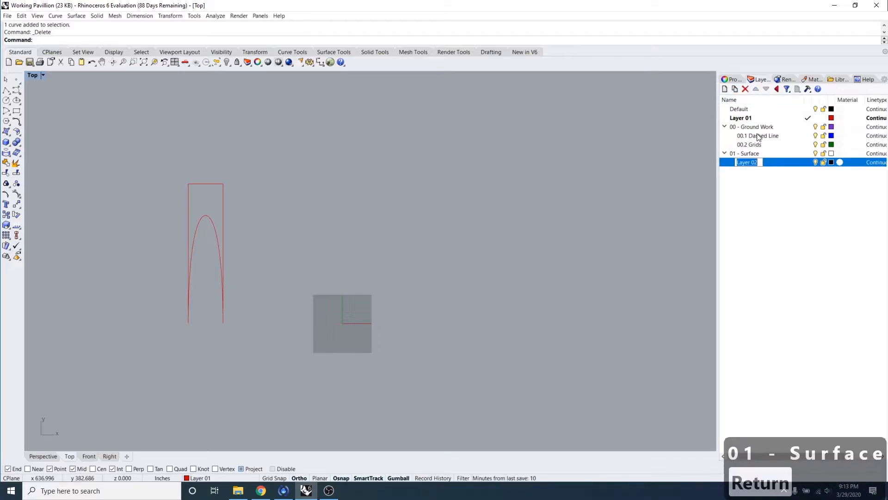
pyautogui.write('01.1 Single')
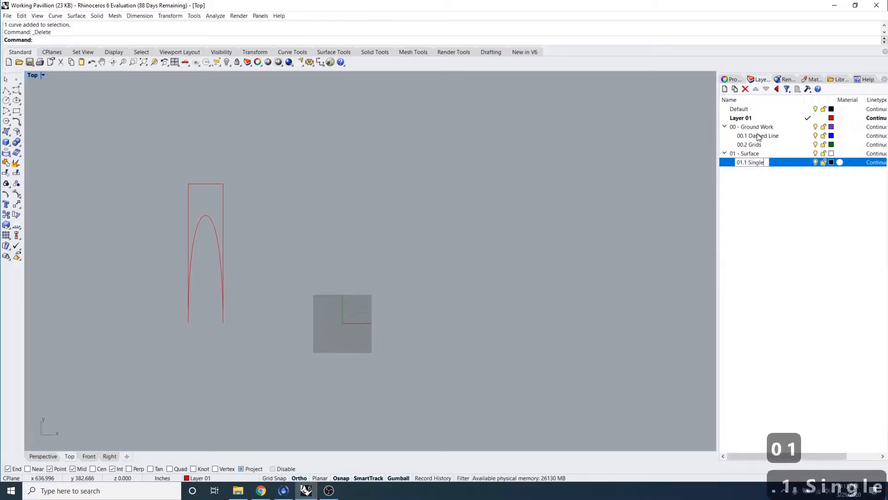
pyautogui.write(' Surface')
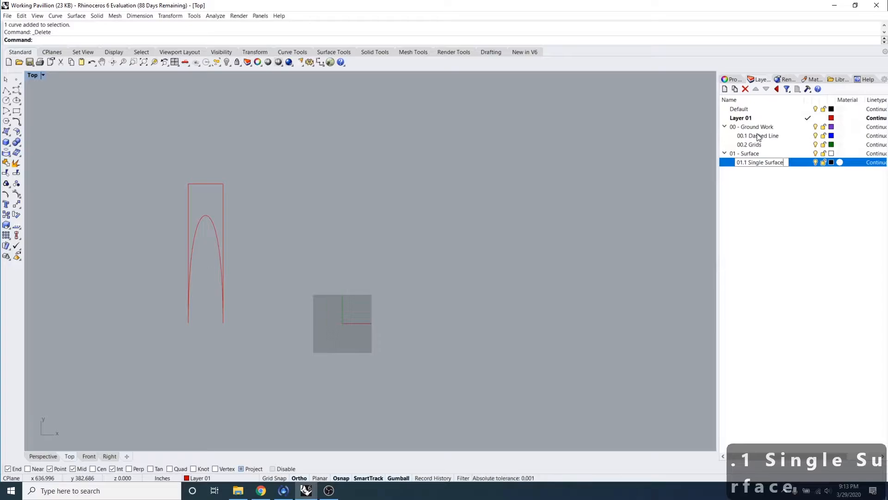
pyautogui.press('Return')
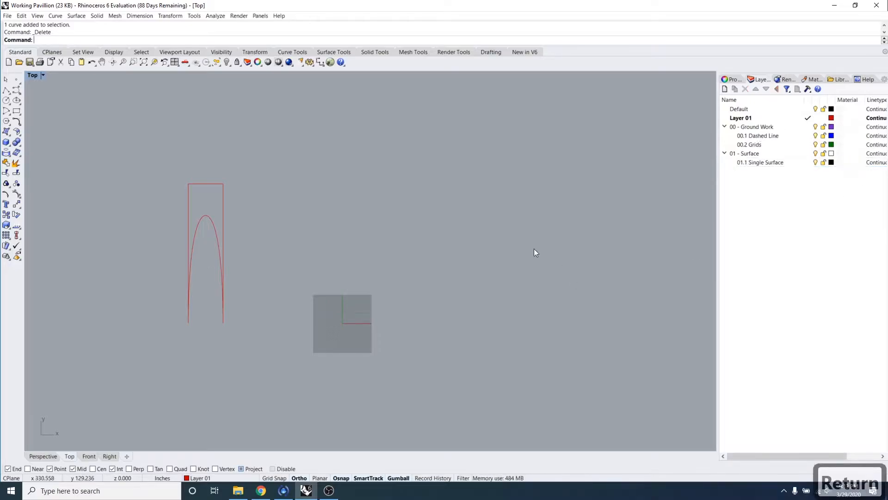
# - Move the rectangular frame polyline around the arch to the 00.1 Dashed Line layer
pyautogui.click(211, 185)
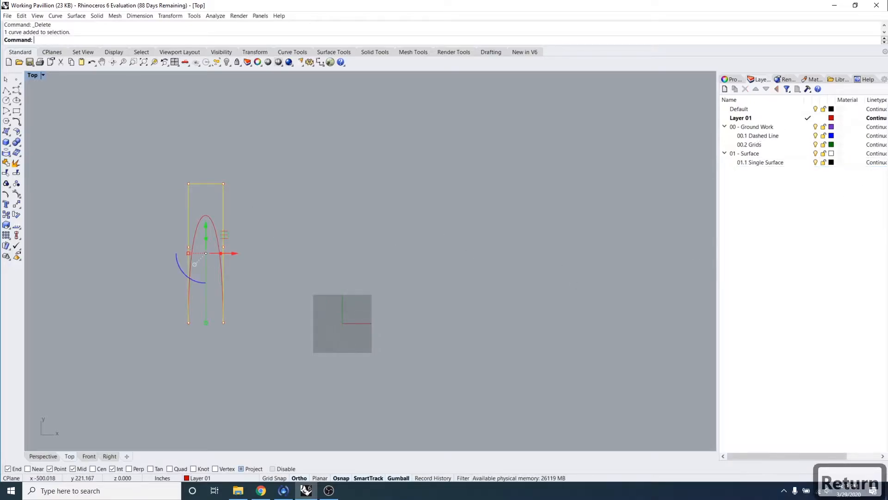
pyautogui.click(776, 137)
pyautogui.rightClick(776, 138)
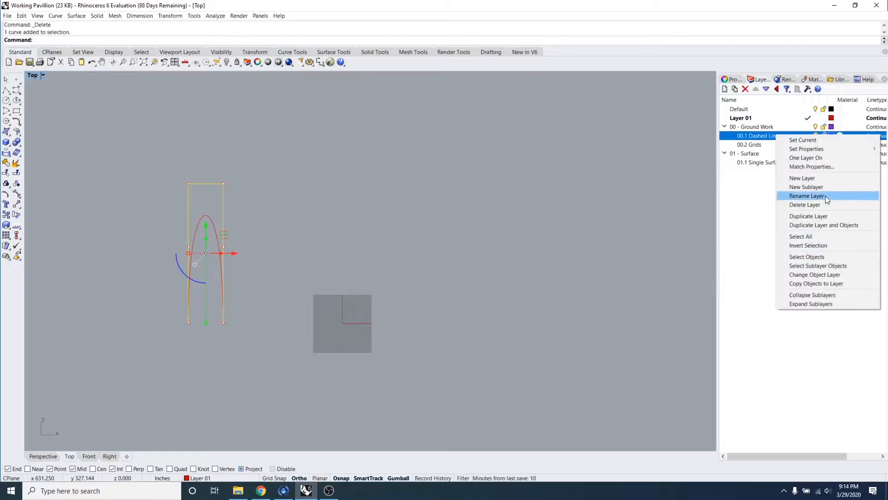
pyautogui.click(818, 274)
pyautogui.click(350, 186)
# - Set the linetype of the 00.1 Dashed Line layer to Hidden and clear the selection
pyautogui.click(873, 135)
pyautogui.doubleClick(415, 256)
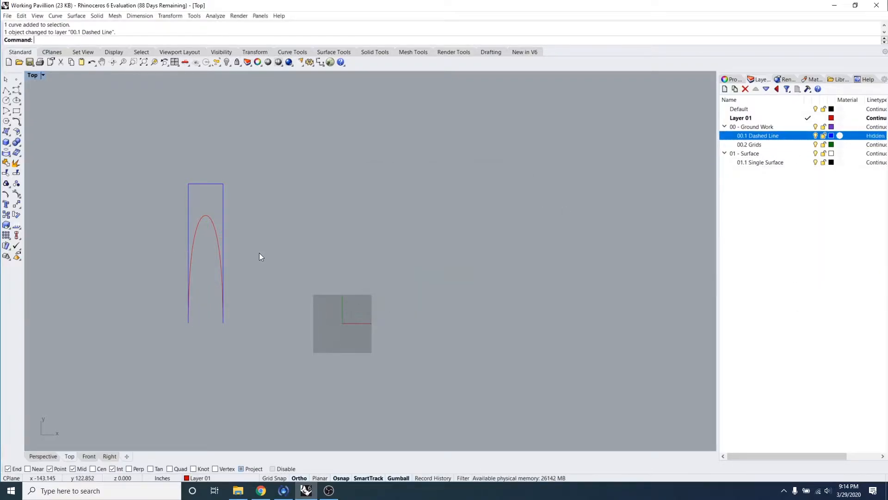
pyautogui.press('Escape')
pyautogui.moveTo(267, 284); pyautogui.dragTo(276, 252, button='right')
pyautogui.scroll(5, 217, 192)
pyautogui.scroll(-5, 221, 187)
pyautogui.press('Escape')
pyautogui.press('Escape')
pyautogui.press('Escape')
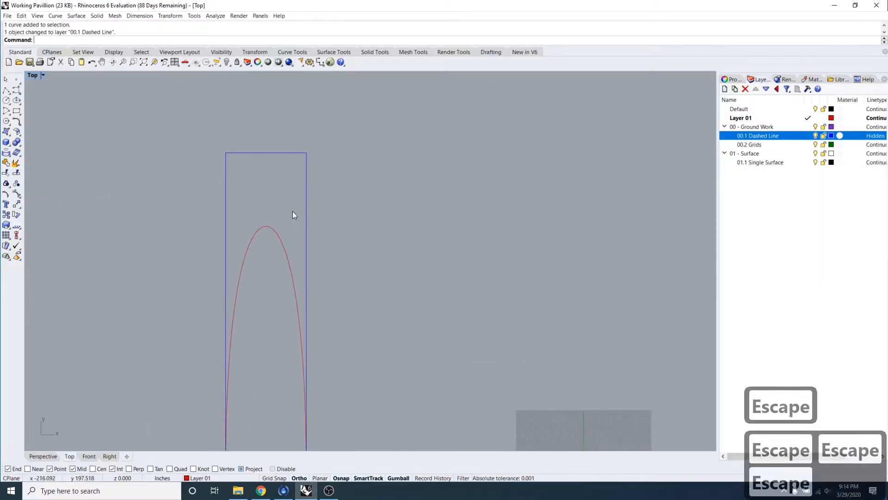
# - Select the arch curve and add a layer named "00.3 Curve Line" under 00 - Ground Work, after 00.2 Grids
pyautogui.click(315, 277)
pyautogui.click(750, 144)
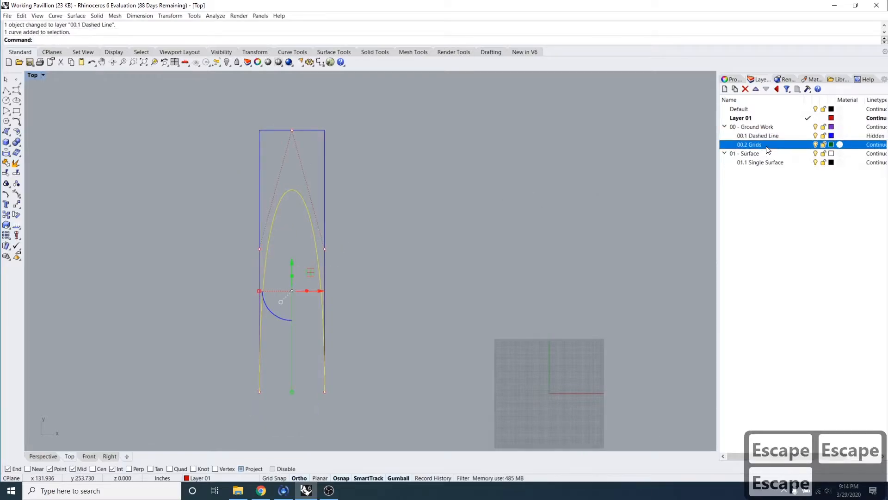
pyautogui.click(724, 89)
pyautogui.write('00.3')
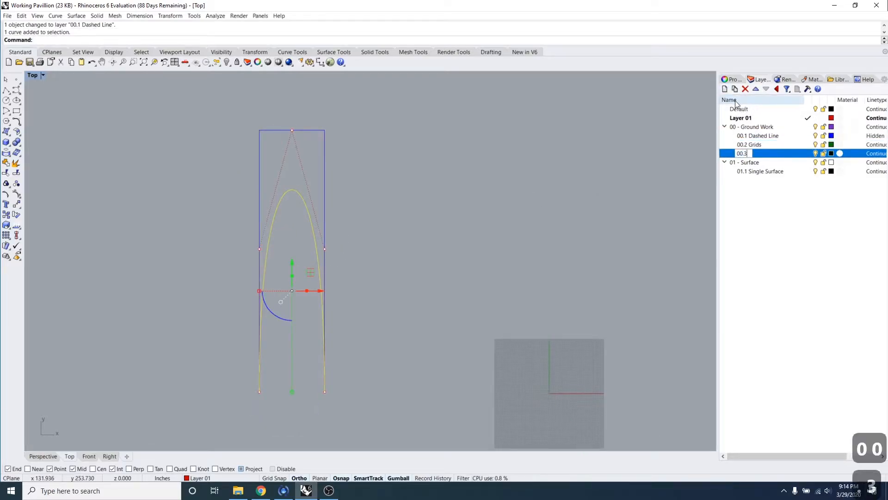
pyautogui.write(' Curve Line')
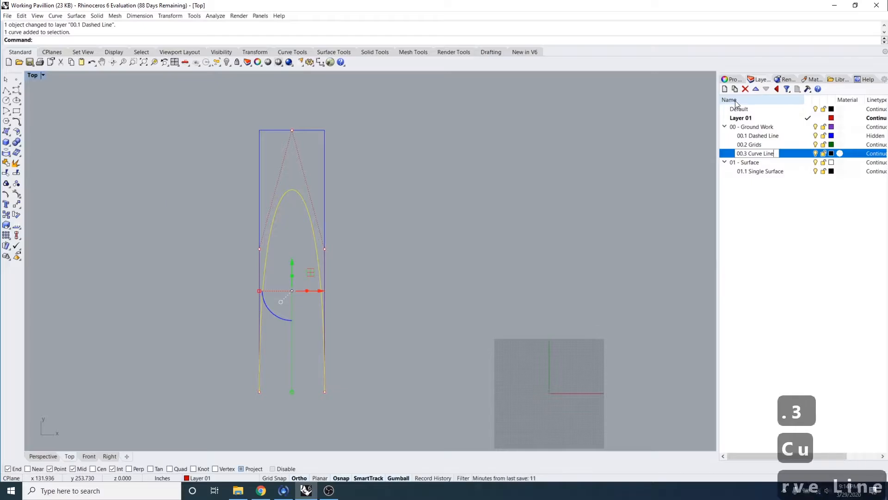
pyautogui.press('Return')
# - Set the color of the 00.3 Curve Line layer to Cyan
pyautogui.click(831, 153)
pyautogui.click(260, 129)
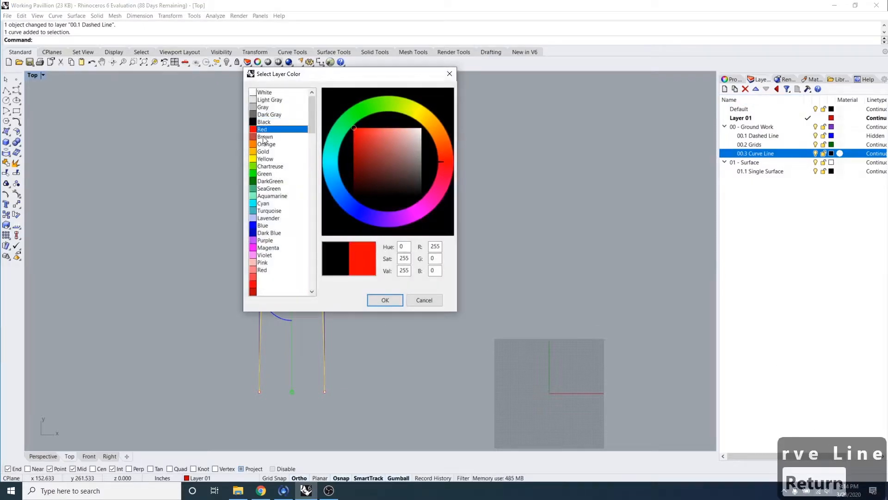
pyautogui.click(262, 225)
pyautogui.scroll(-1, 265, 186)
pyautogui.click(265, 184)
pyautogui.click(392, 299)
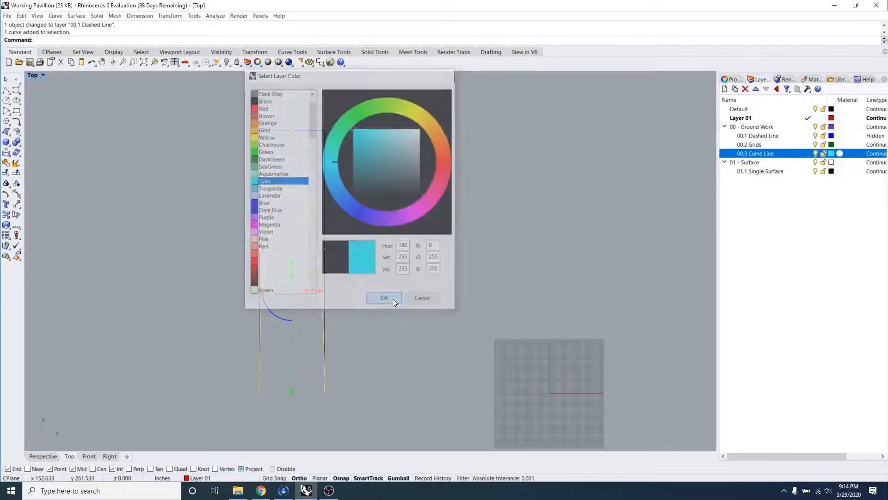
# - Move the arch curve inside the frame to the 00.3 Curve Line layer
pyautogui.click(291, 199)
pyautogui.rightClick(789, 154)
pyautogui.click(814, 234)
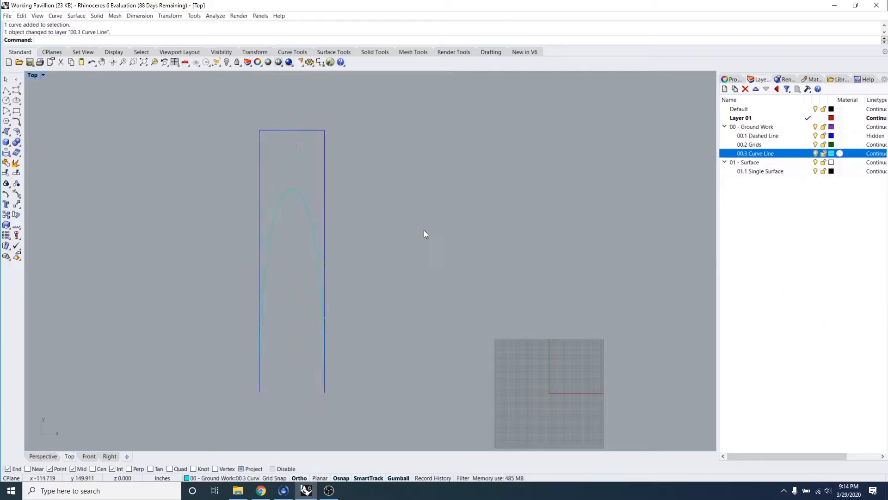
# - Clear the selection and make 00.1 Dashed Line the current layer
pyautogui.scroll(-5, 274, 178)
pyautogui.moveTo(218, 139); pyautogui.dragTo(218, 137)
pyautogui.press('Escape')
pyautogui.press('Escape')
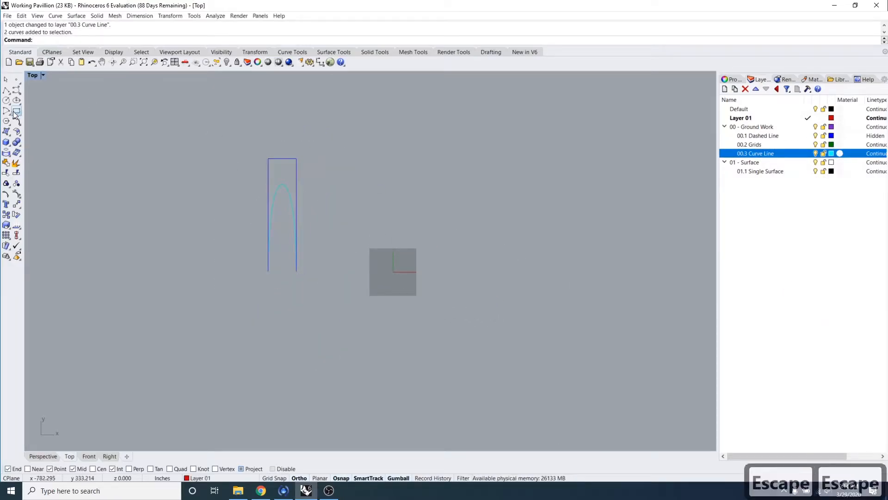
pyautogui.click(768, 137)
pyautogui.doubleClick(768, 139)
pyautogui.click(9, 91)
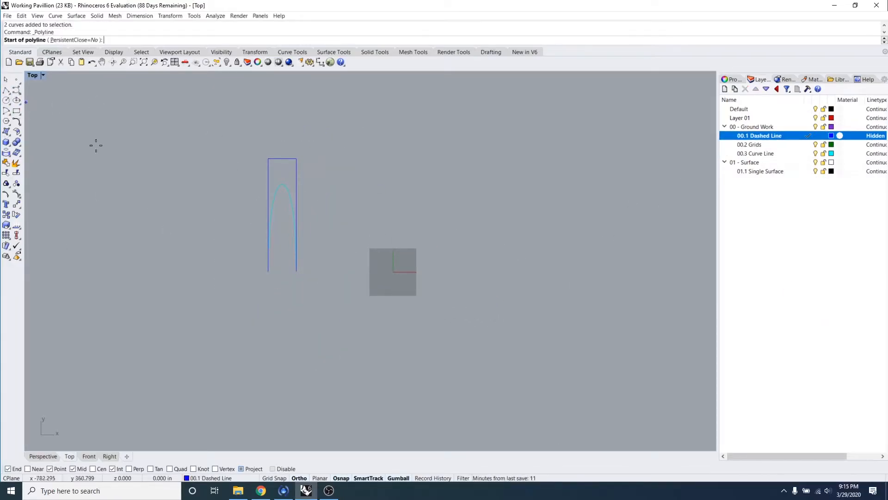
pyautogui.scroll(-6, 273, 275)
pyautogui.click(273, 276)
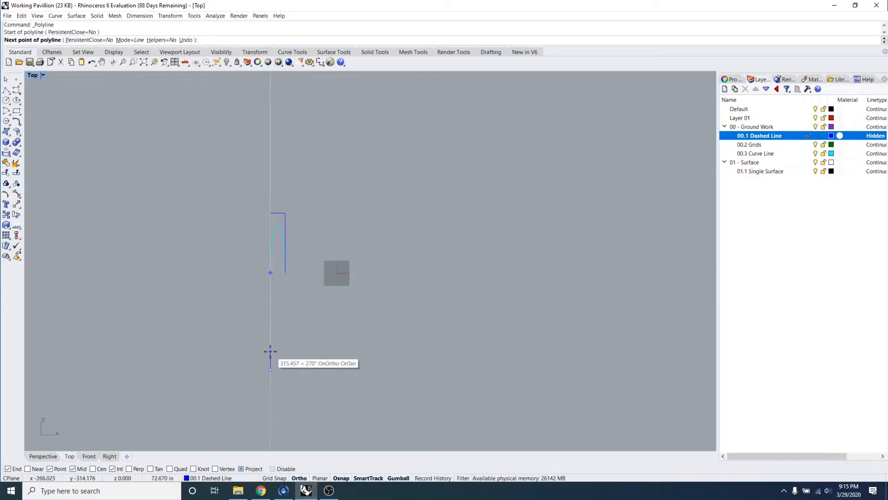
pyautogui.write('8\' 2 1/4"')
pyautogui.press('Return')
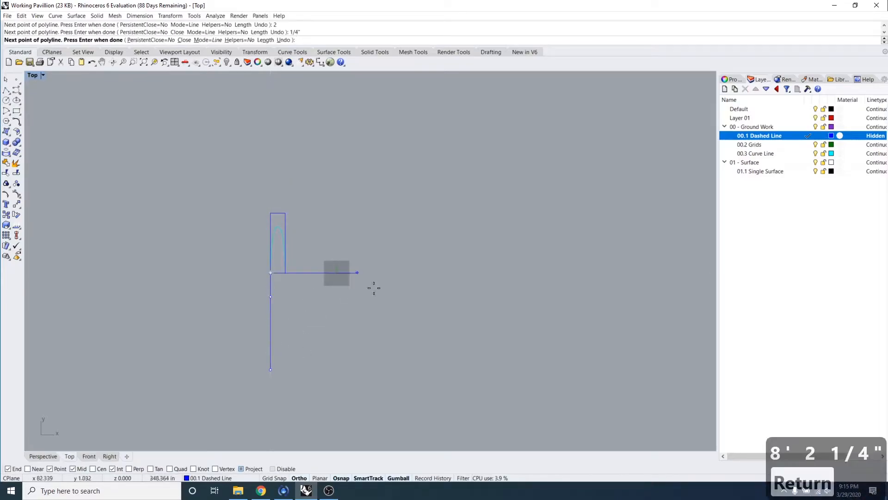
pyautogui.write('u')
pyautogui.press('Escape')
pyautogui.rightClick(250, 362)
pyautogui.click(222, 353)
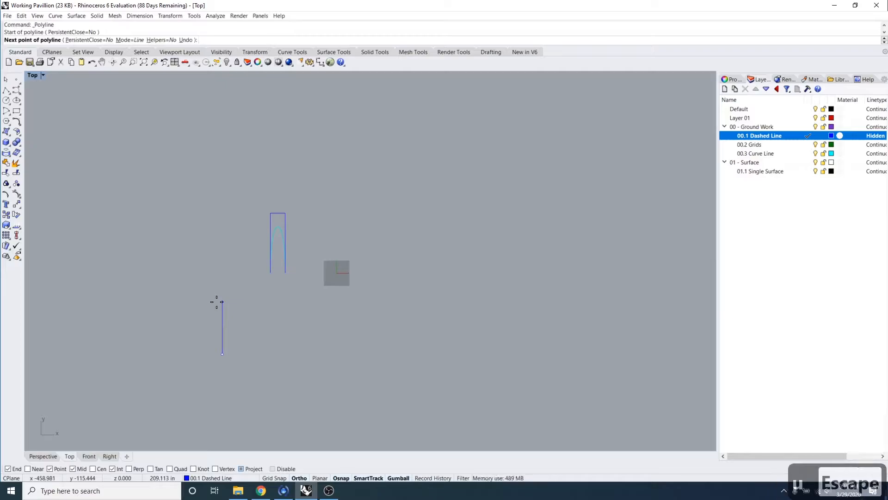
pyautogui.write('8 2 1/4"')
pyautogui.press('Return')
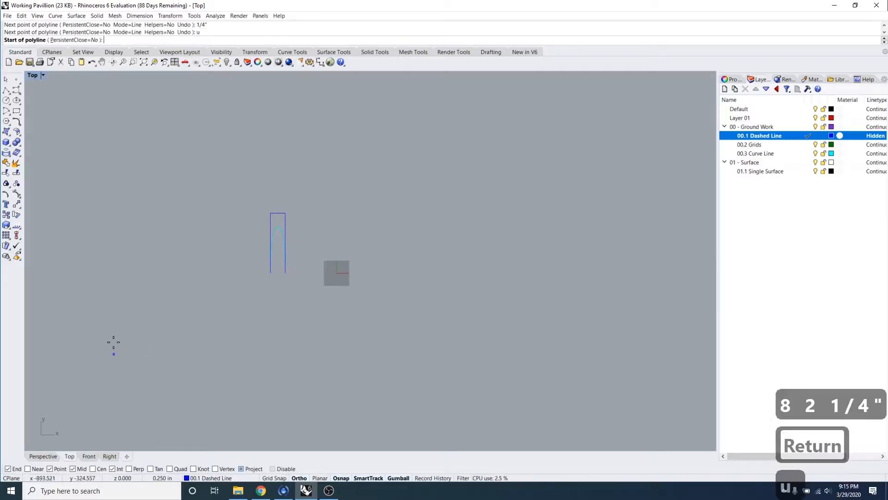
pyautogui.write('u ')
# - Start a second guide frame polyline below the first frame with vertical segments of 8'21/4" and 6'9-3/4" going up
pyautogui.write("8'2")
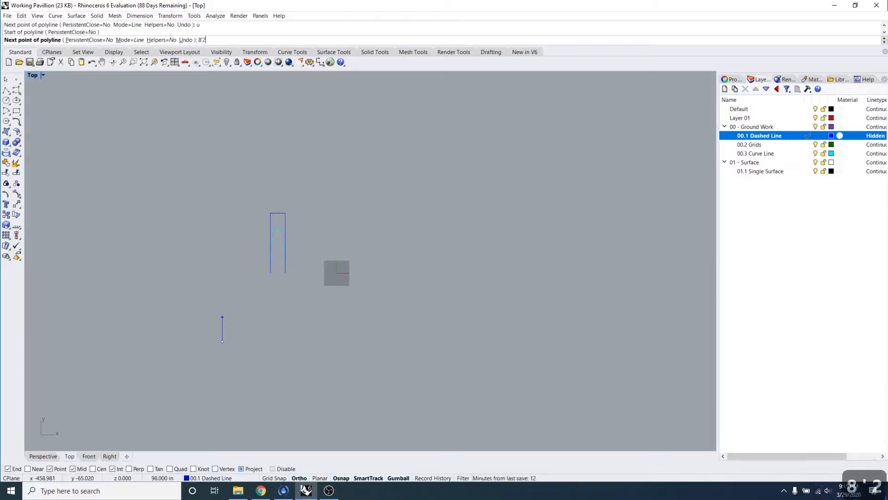
pyautogui.write('1/4"')
pyautogui.press('Return')
pyautogui.click(222, 278)
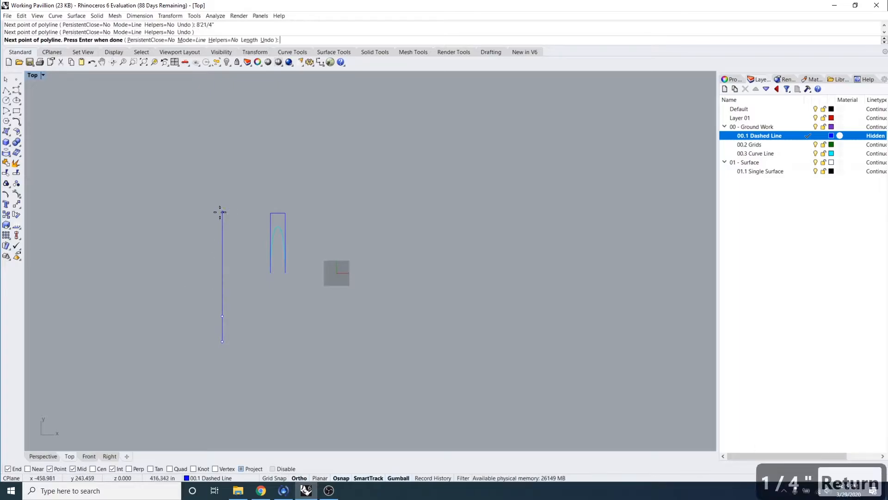
pyautogui.write("6'9")
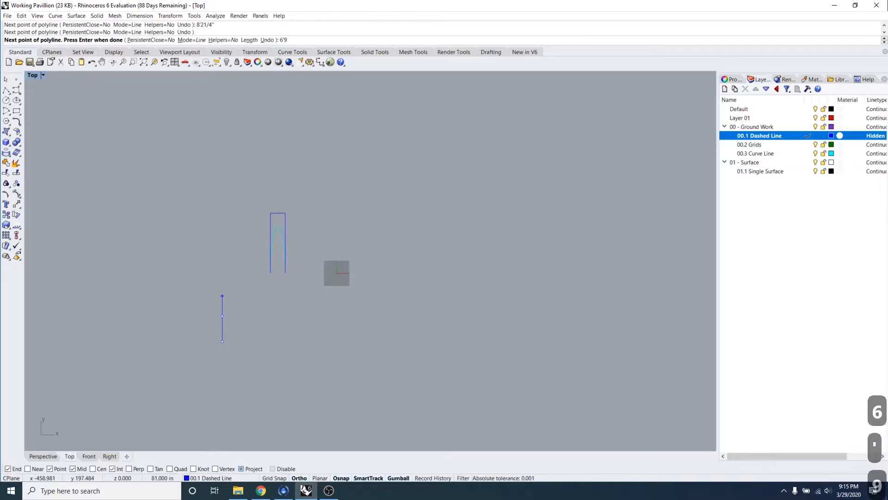
pyautogui.write('3/4"')
pyautogui.press('Return')
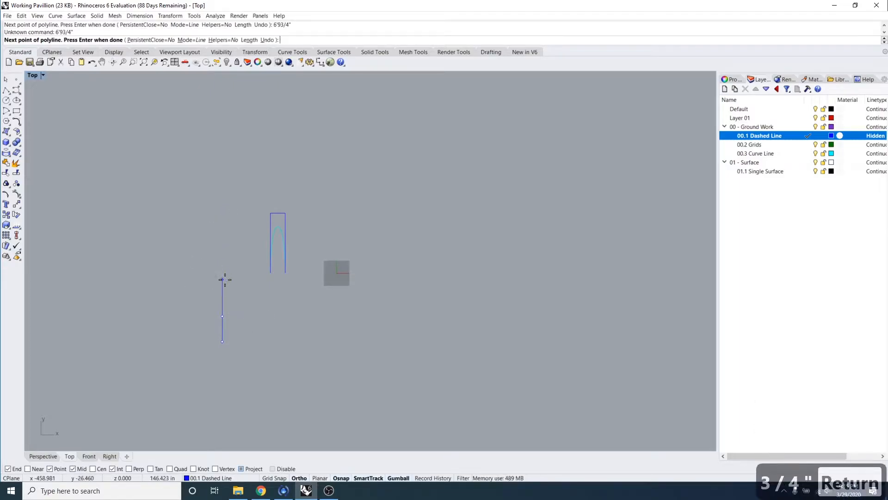
pyautogui.write('6')
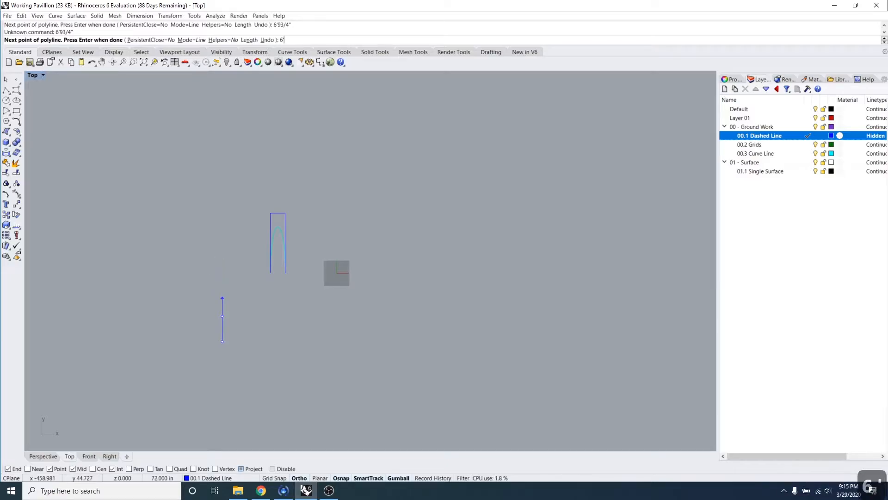
pyautogui.write("'9-3/4")
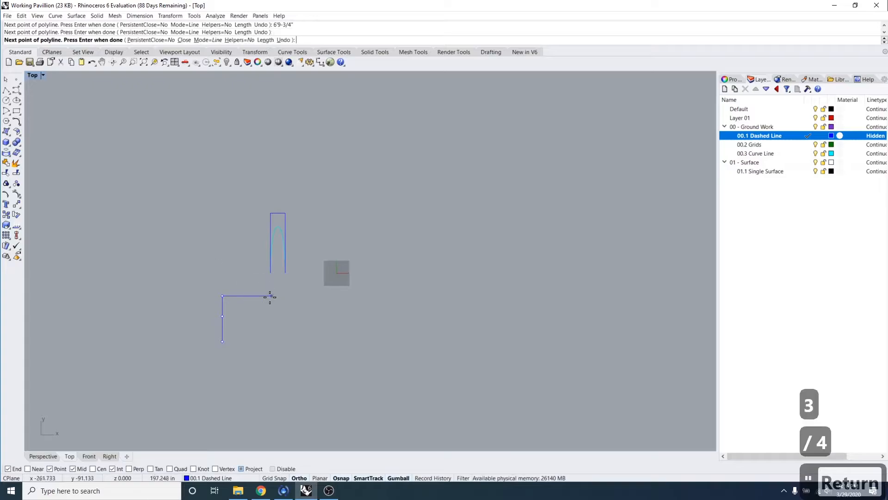
# - Continue the frame polyline 8' across and down the opposite side to the level of its start point, leaving the base open
pyautogui.write("8'")
pyautogui.press('Return')
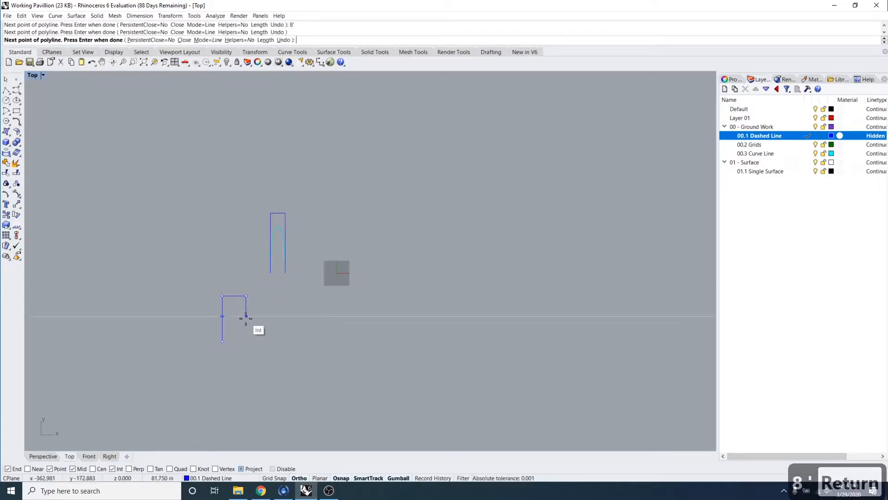
pyautogui.click(245, 341)
pyautogui.press('Escape')
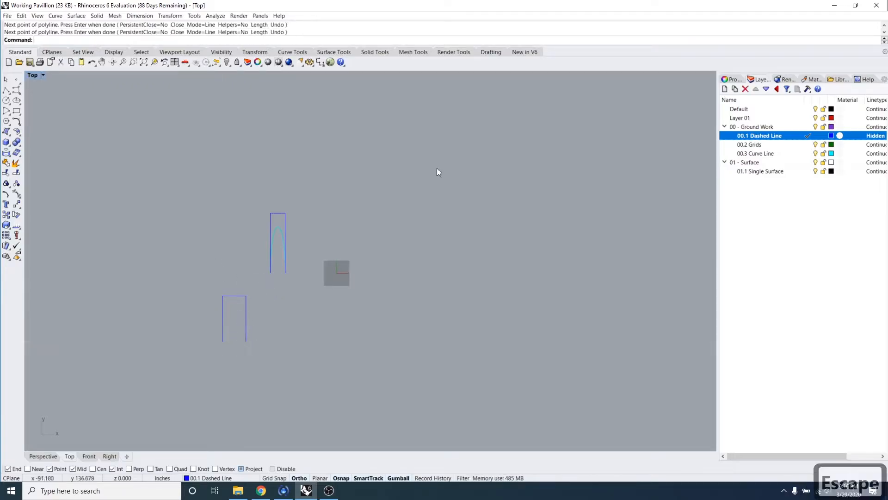
# - On the 00.3 Curve Line layer, draw a degree 3 arch curve in the second frame using its base ends, side points and top midpoint
pyautogui.doubleClick(756, 155)
pyautogui.click(17, 91)
pyautogui.click(222, 341)
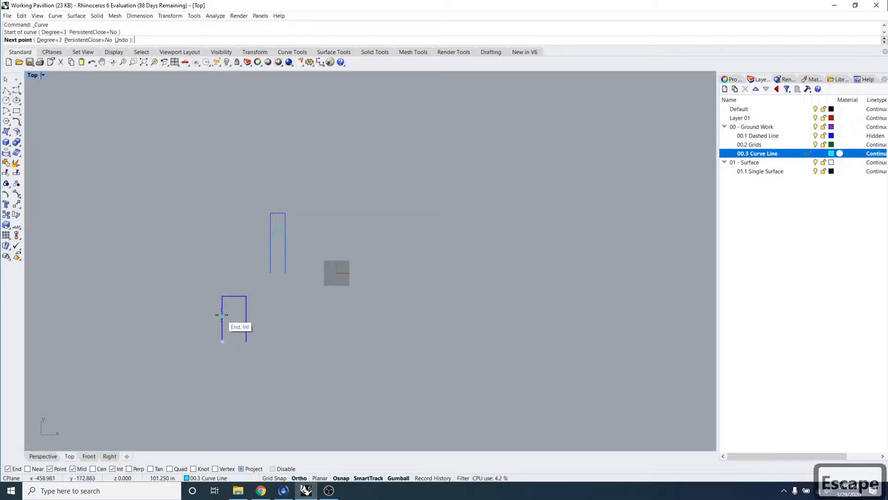
pyautogui.click(223, 317)
pyautogui.click(246, 317)
pyautogui.click(246, 341)
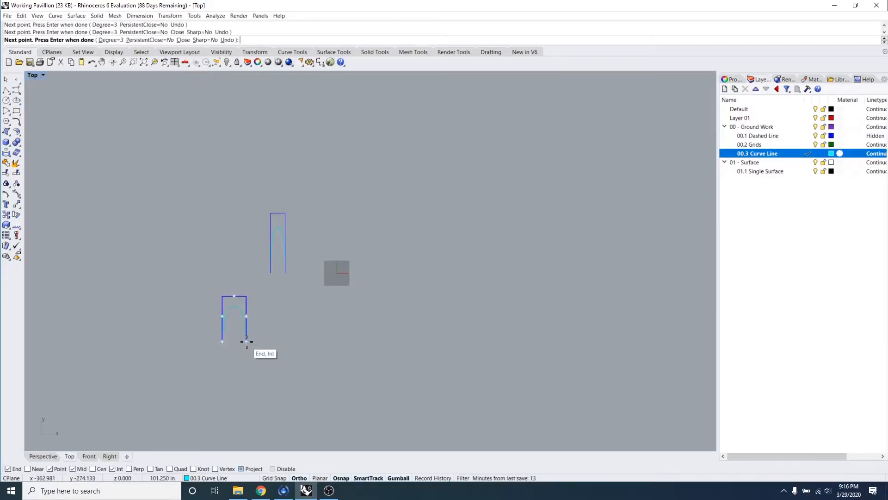
pyautogui.press('Return')
pyautogui.scroll(10, 233, 340)
pyautogui.click(246, 251)
pyautogui.press('Escape')
pyautogui.press('Escape')
pyautogui.press('Escape')
# - Move the second frame and its arch by the top midpoint to align vertically beneath the first frame's midpoint
pyautogui.scroll(-10, 331, 287)
pyautogui.moveTo(331, 337); pyautogui.dragTo(280, 277)
pyautogui.write('move')
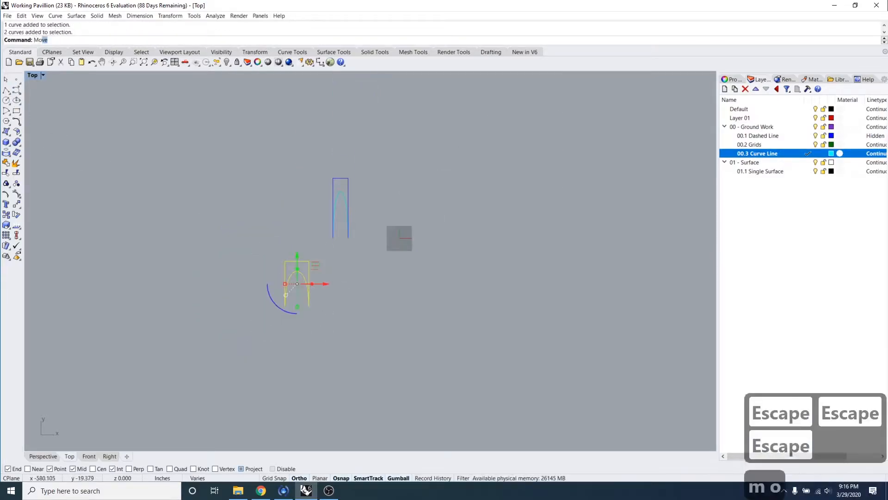
pyautogui.press('space')
pyautogui.click(297, 259)
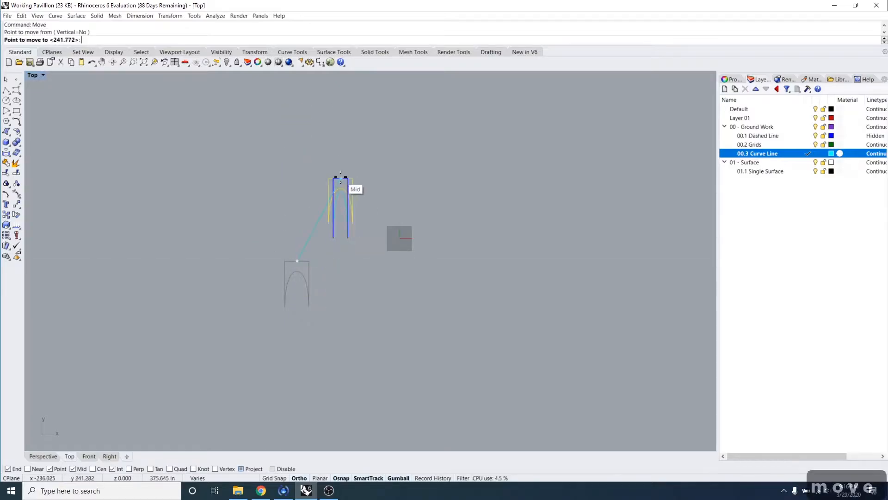
pyautogui.click(343, 259)
pyautogui.press('Escape')
pyautogui.press('Escape')
# - Set 00.1 Dashed Line as the current layer again for the third frame
pyautogui.moveTo(373, 329); pyautogui.dragTo(310, 288, button='right')
pyautogui.click(808, 136)
pyautogui.moveTo(500, 262); pyautogui.dragTo(495, 227, button='right')
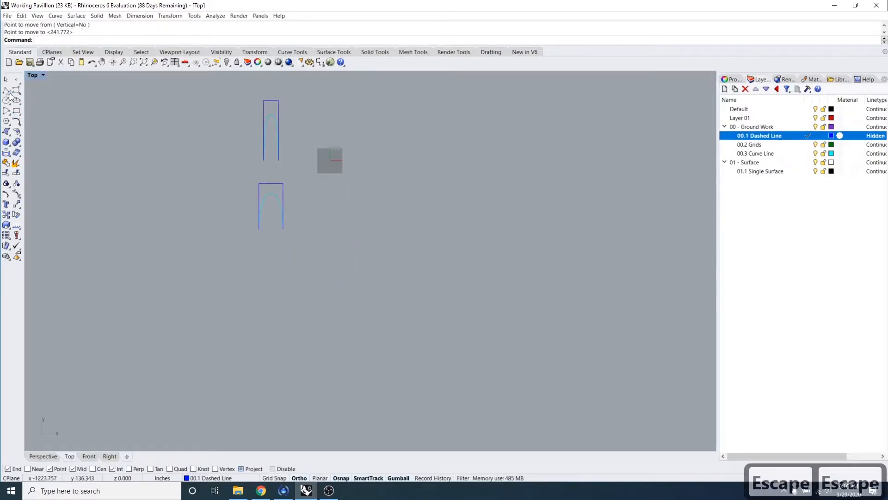
pyautogui.press('Escape')
pyautogui.click(6, 91)
pyautogui.click(259, 316)
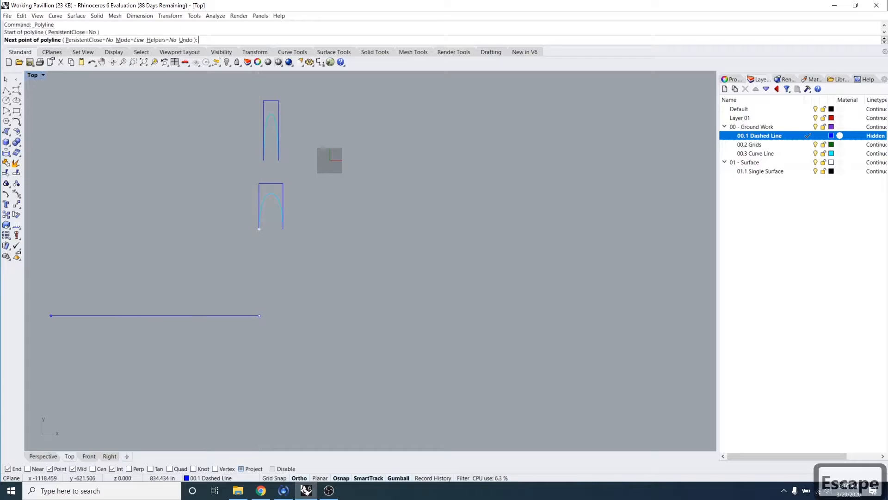
pyautogui.write("6'")
pyautogui.press('Return')
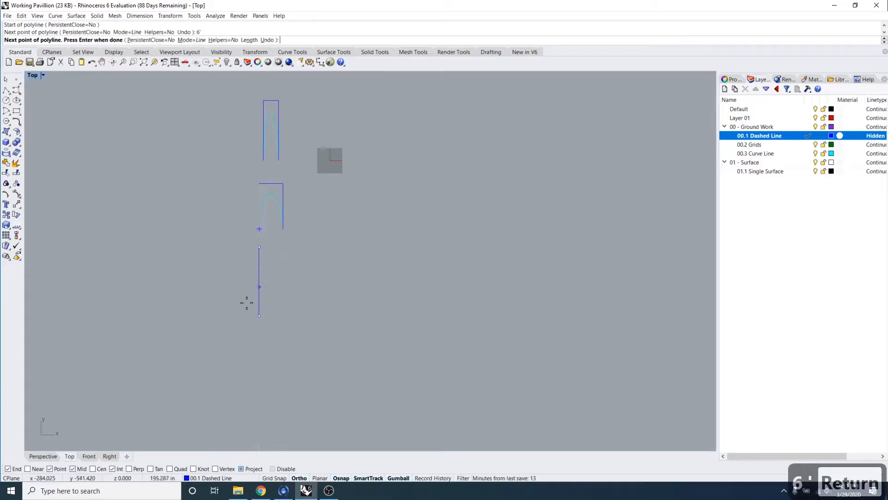
pyautogui.write('u')
pyautogui.press('Return')
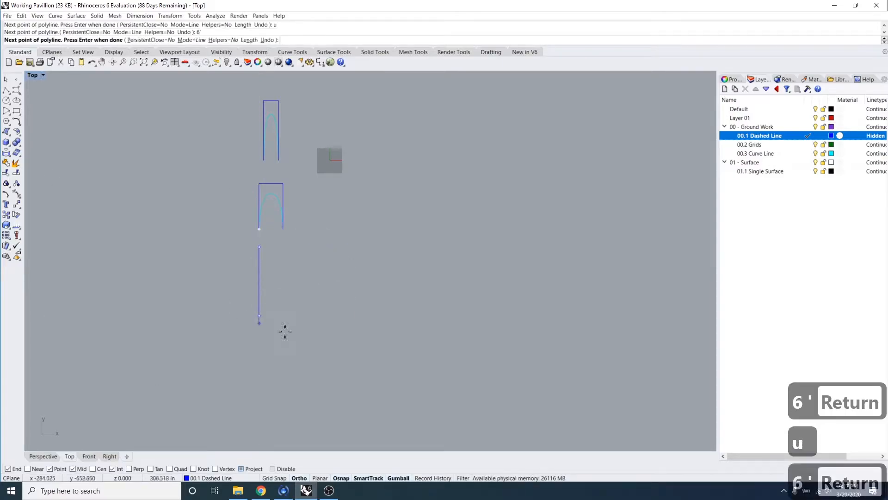
pyautogui.write("6'")
pyautogui.press('Return')
pyautogui.press('Escape')
pyautogui.press('Escape')
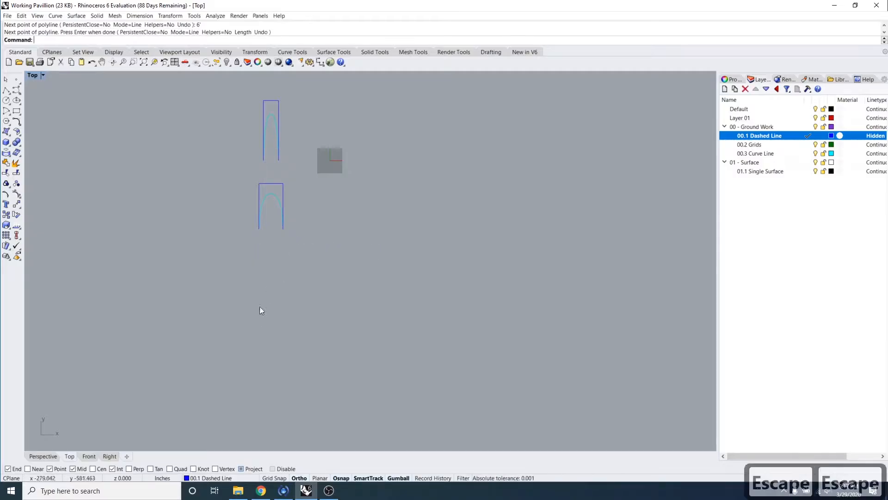
# - Draw a third open-bottom frame polyline going up 6' and 5', across 10', and back down to base level
pyautogui.rightClick(259, 308)
pyautogui.click(135, 346)
pyautogui.write("6'")
pyautogui.press('Return')
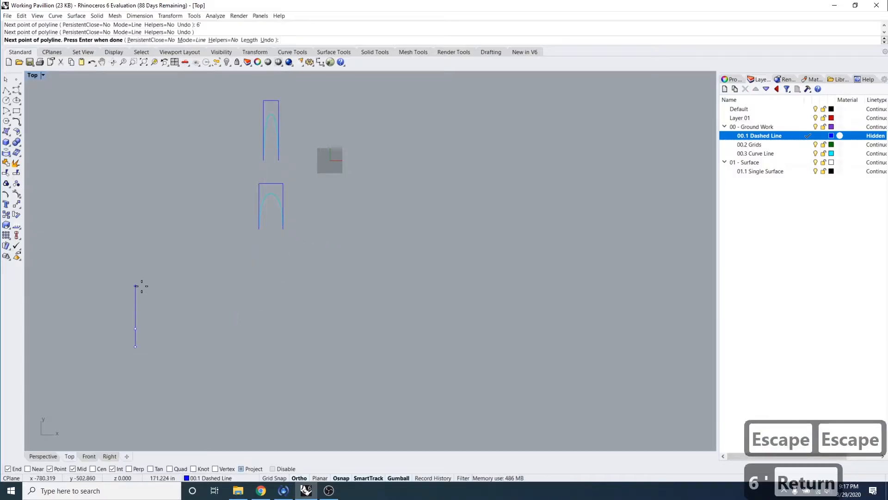
pyautogui.write("5'")
pyautogui.press('Return')
pyautogui.write("10'")
pyautogui.press('Return')
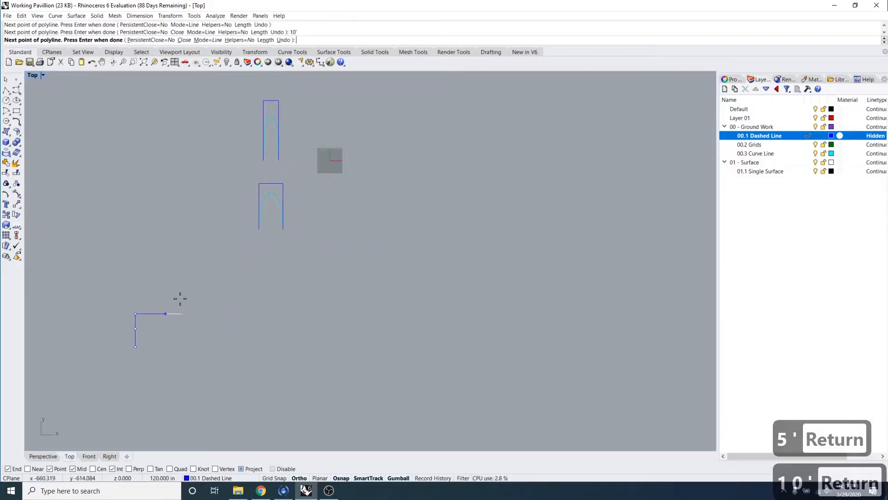
pyautogui.scroll(1, 158, 363)
pyautogui.click(166, 320)
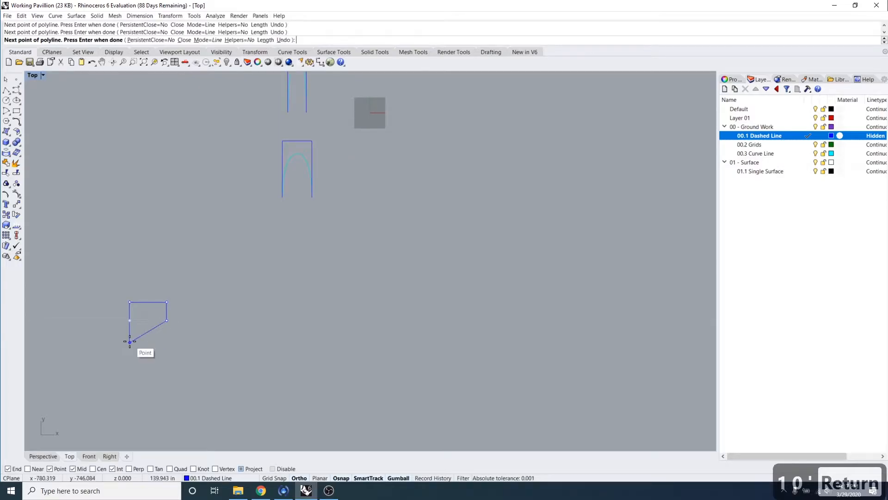
pyautogui.press('Return')
# - Draw a degree 3 arch curve in the third frame using its base ends, side points and top midpoint
pyautogui.click(16, 90)
pyautogui.click(130, 343)
pyautogui.click(130, 320)
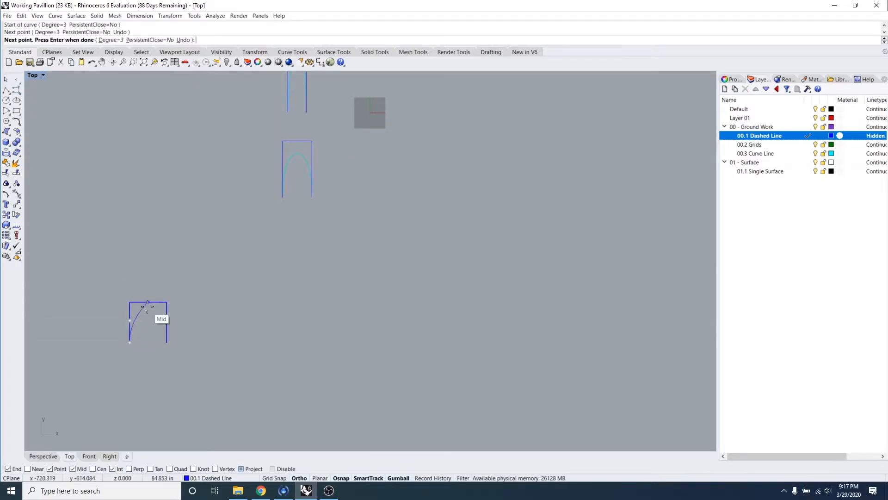
pyautogui.click(148, 305)
pyautogui.click(166, 321)
pyautogui.click(166, 342)
pyautogui.press('Return')
# - Move the third frame's arch curve to the 00.3 Curve Line layer
pyautogui.click(154, 313)
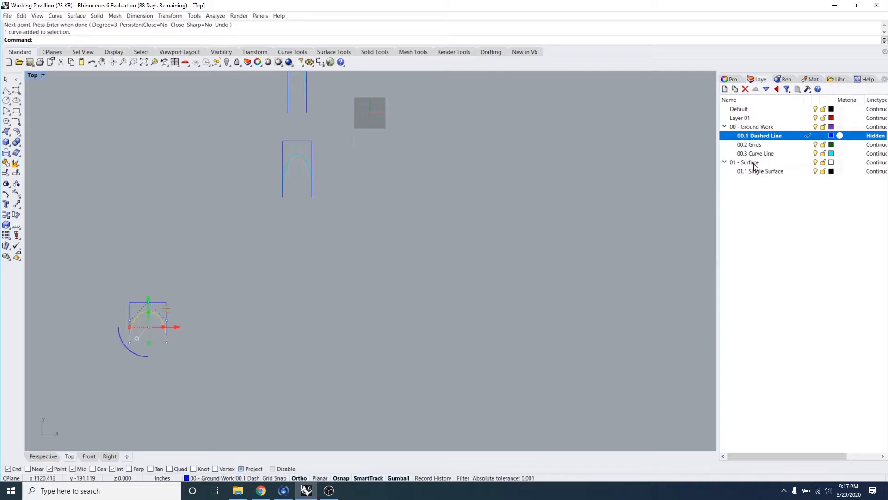
pyautogui.click(758, 163)
pyautogui.rightClick(762, 155)
pyautogui.click(823, 295)
# - Move the third frame and its arch by the top midpoint to align vertically beneath the second frame's midpoint
pyautogui.moveTo(214, 362); pyautogui.dragTo(101, 290)
pyautogui.write('move')
pyautogui.press('Return')
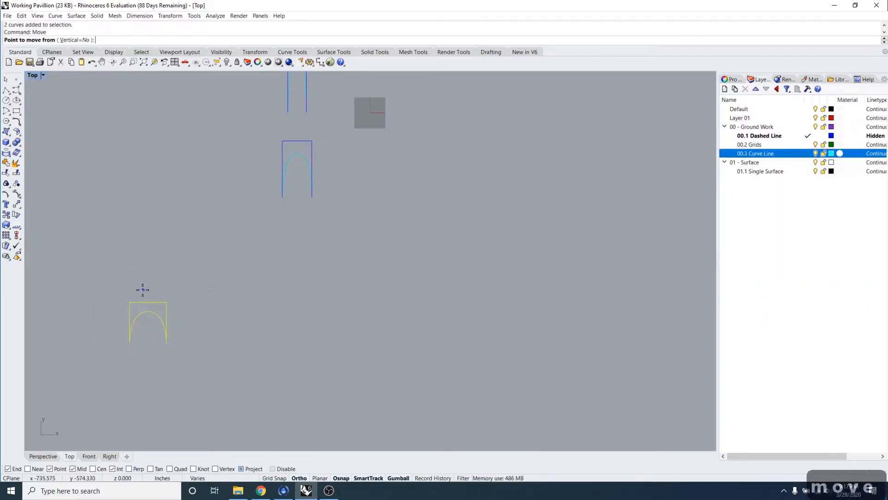
pyautogui.click(148, 302)
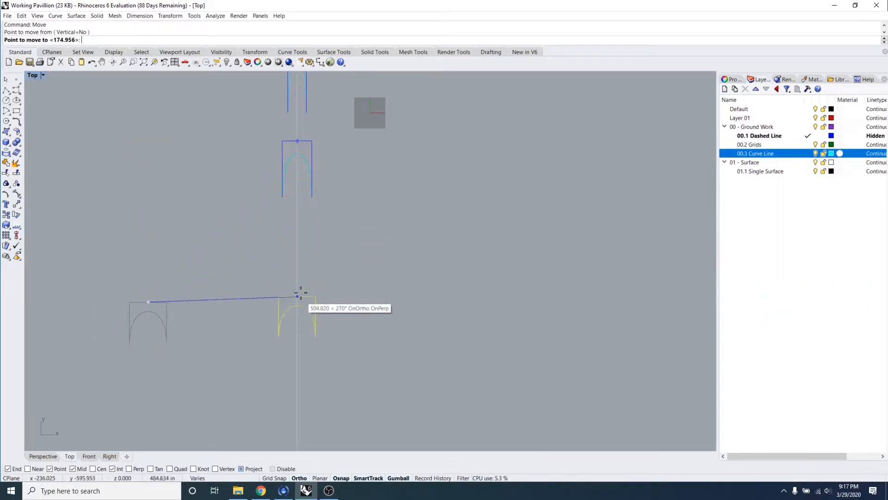
pyautogui.click(298, 229)
pyautogui.press('Escape')
pyautogui.press('Escape')
pyautogui.press('Escape')
pyautogui.moveTo(353, 259); pyautogui.dragTo(265, 323, button='right')
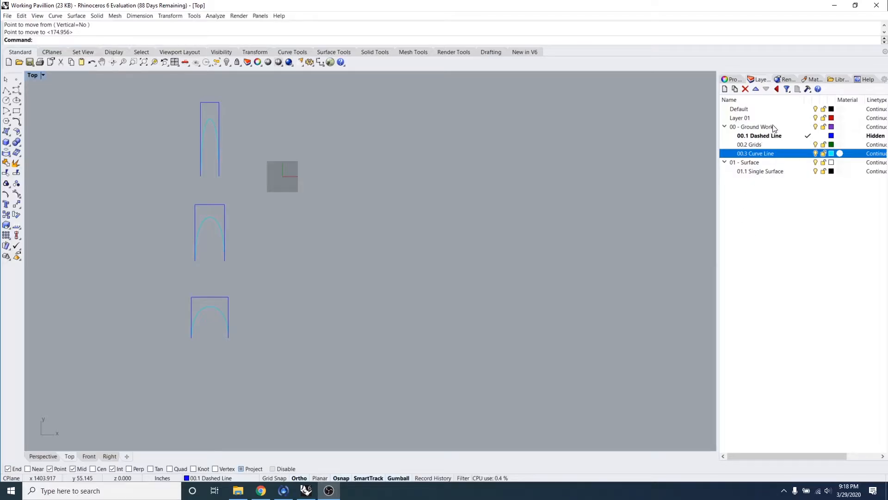
# - Switch to Second Semester.pdf in Chrome, examine the reference layer list on page 3, and return to the Rhino model
pyautogui.moveTo(0, 139); pyautogui.dragTo(355, 50)
pyautogui.scroll(-2, 424, 241)
pyautogui.scroll(-2, 427, 245)
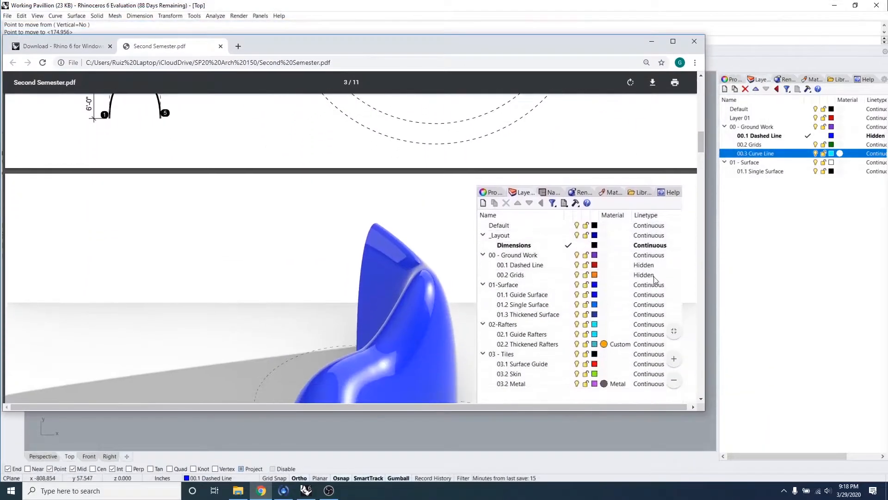
pyautogui.scroll(-1, 652, 241)
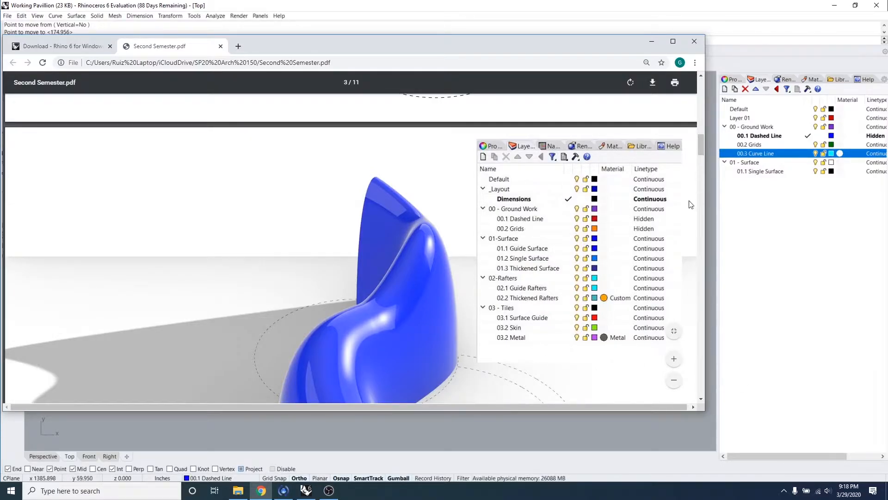
pyautogui.scroll(-1, 640, 172)
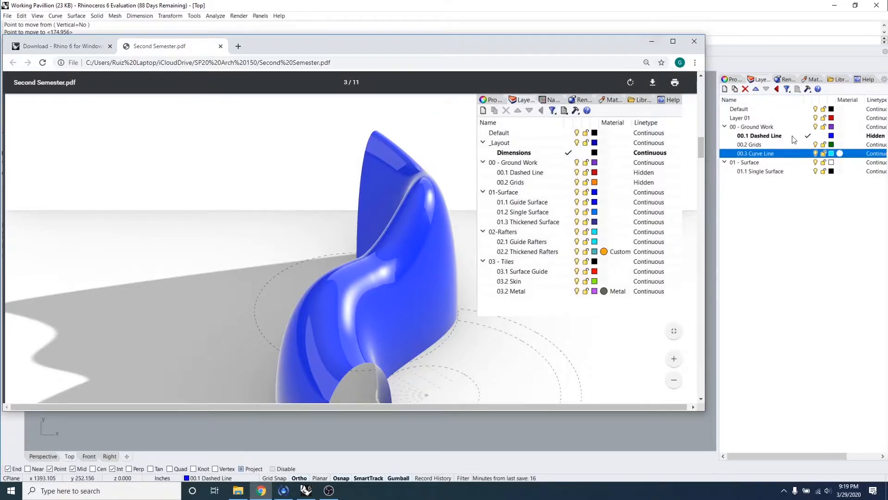
pyautogui.click(652, 42)
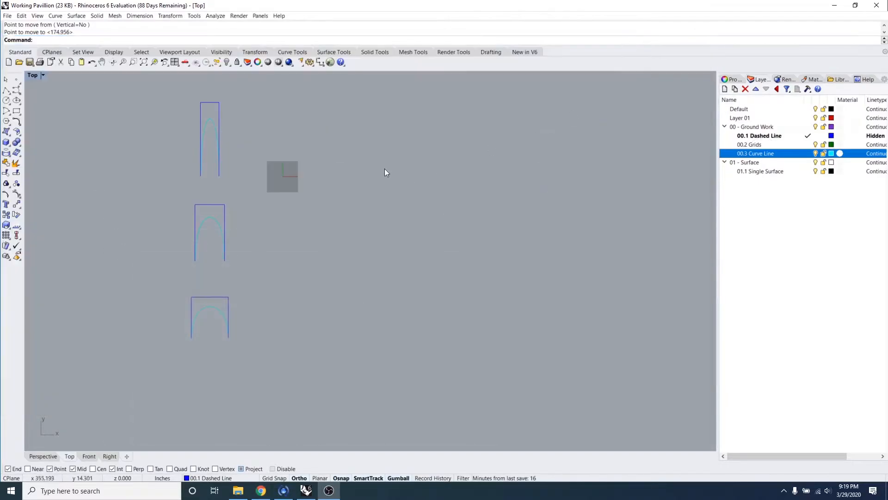
pyautogui.scroll(4, 209, 121)
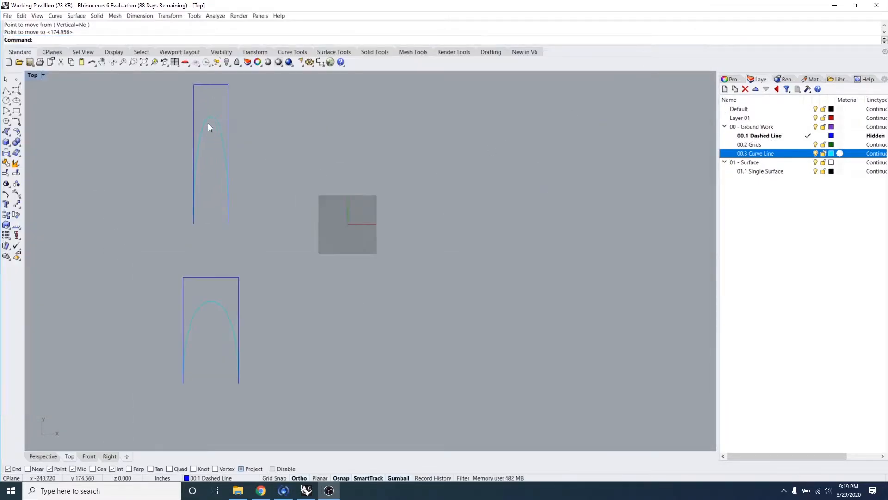
pyautogui.click(211, 117)
pyautogui.click(198, 308)
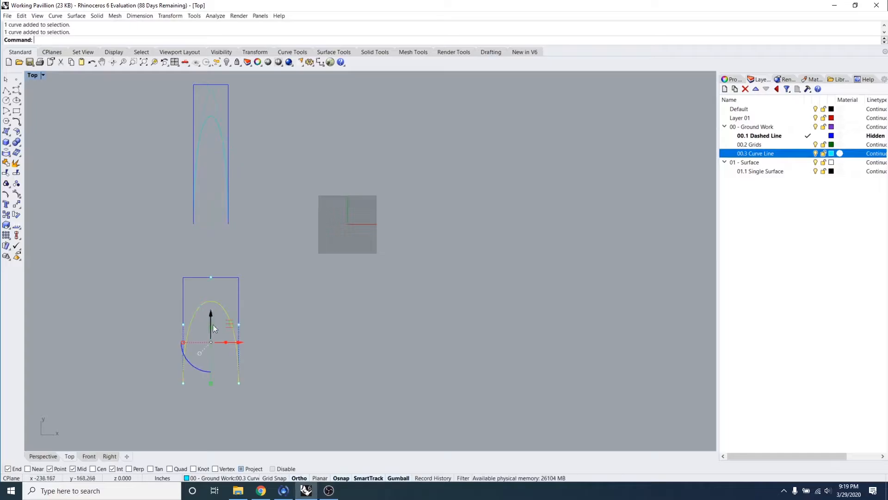
pyautogui.press('Escape')
pyautogui.scroll(-3, 268, 320)
pyautogui.scroll(-2, 267, 319)
pyautogui.moveTo(297, 338); pyautogui.dragTo(335, 276, button='right')
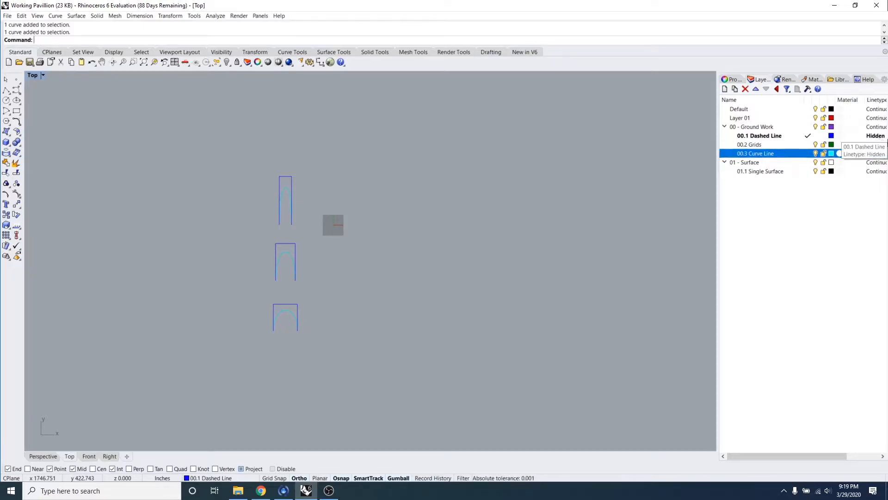
# - Check the layer linetypes in Second Semester.pdf in Chrome and set the 00.2 Grids layer's linetype to Hidden in Rhino
pyautogui.click(253, 493)
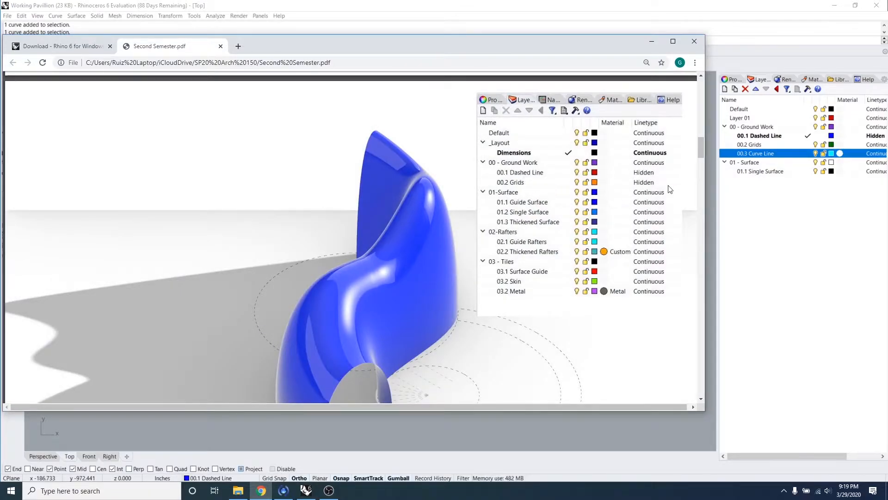
pyautogui.click(874, 146)
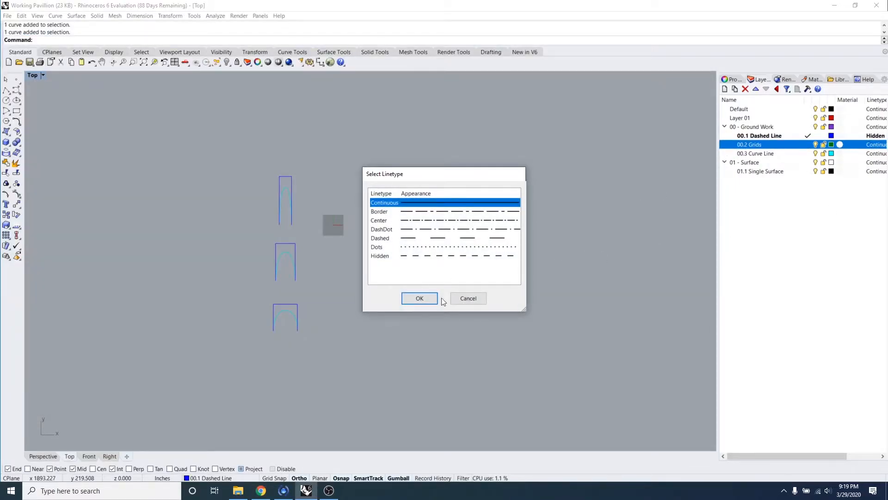
pyautogui.click(462, 301)
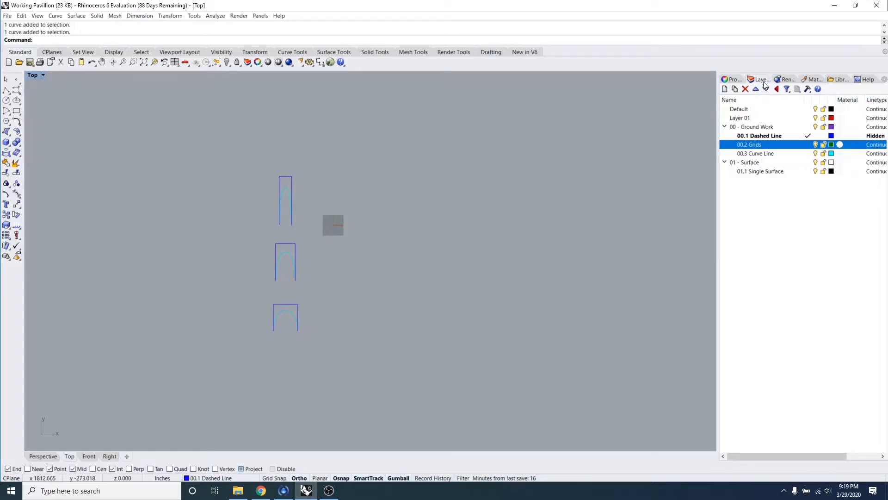
pyautogui.click(884, 144)
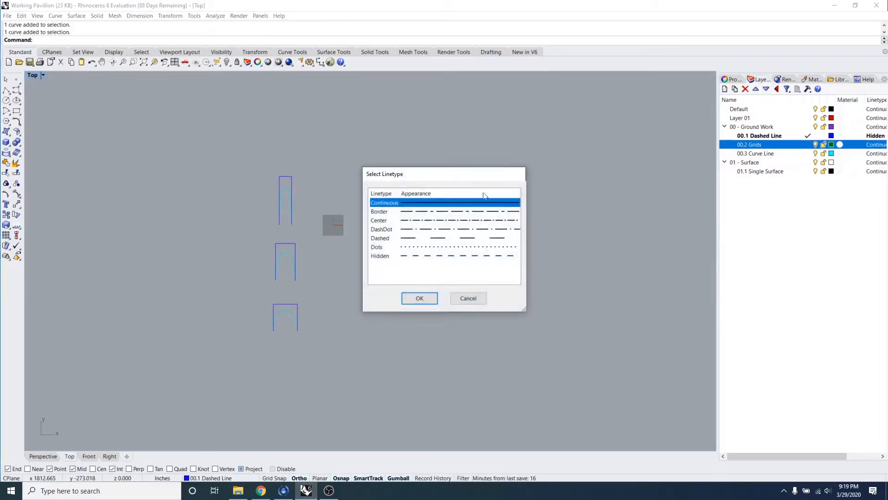
pyautogui.click(433, 257)
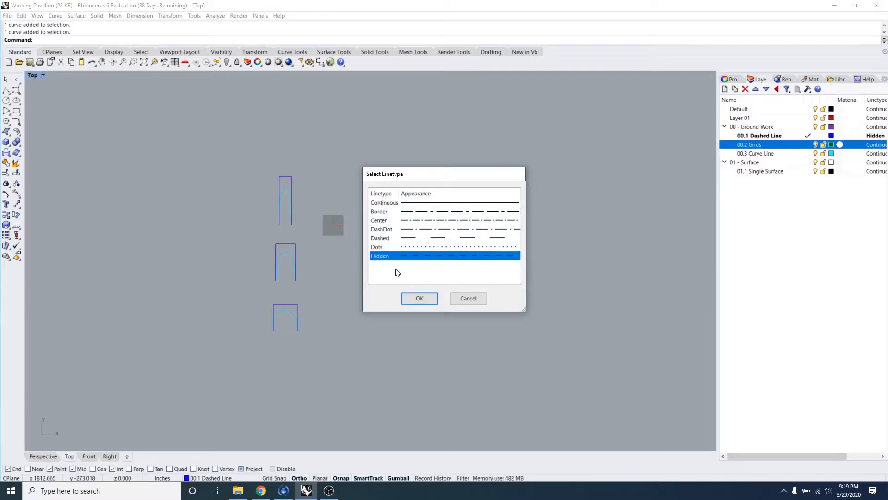
pyautogui.click(416, 298)
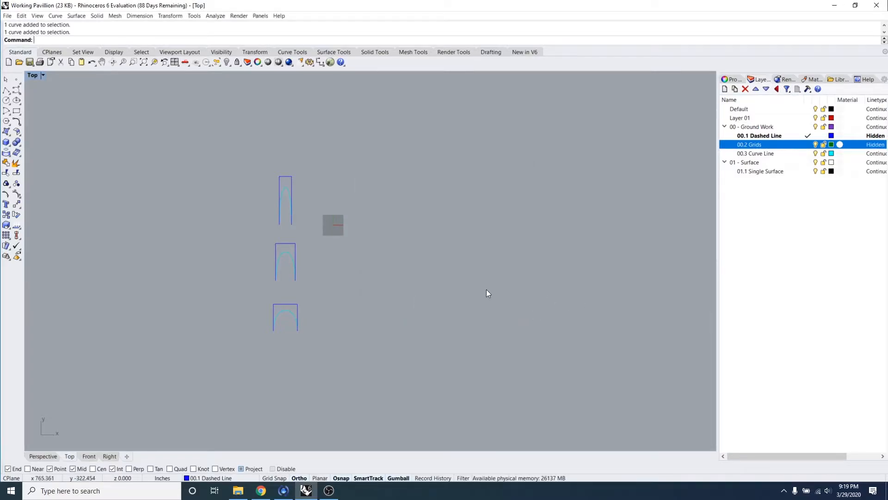
# - Examine the frames and arch curves up close in Top view to check how the Hidden linetype displays
pyautogui.scroll(6, 279, 194)
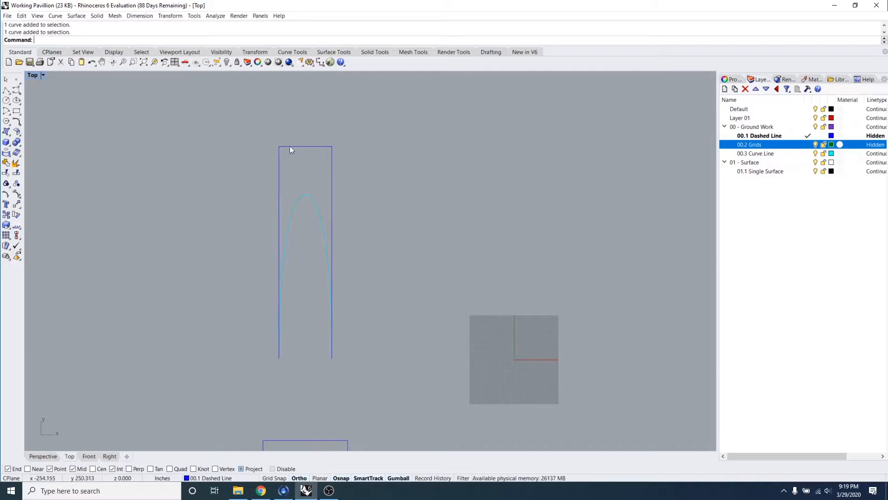
pyautogui.moveTo(400, 294); pyautogui.dragTo(366, 259, button='right')
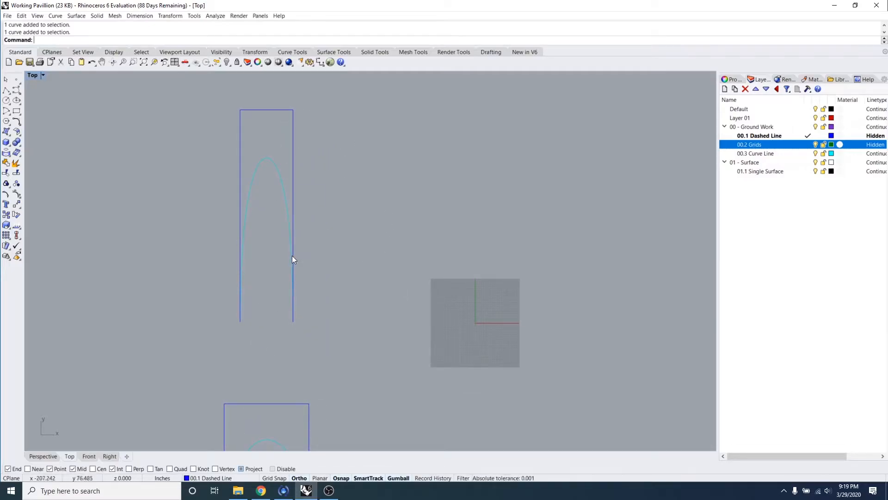
pyautogui.scroll(5, 268, 160)
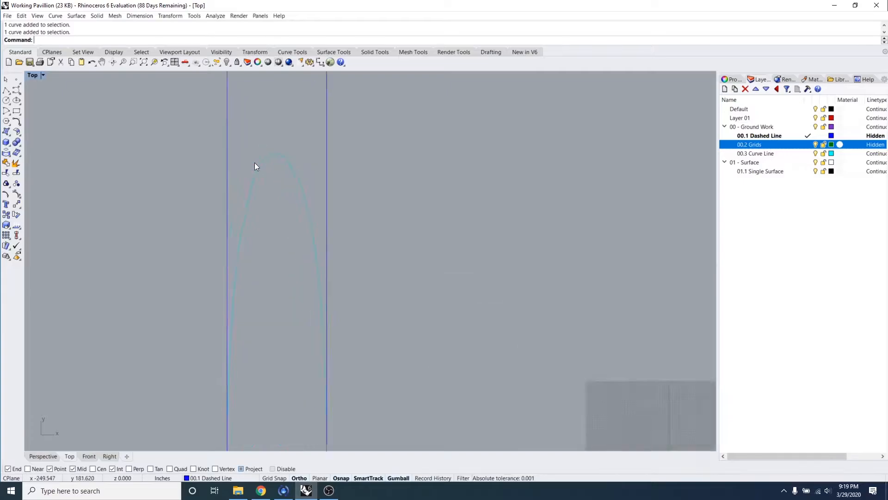
pyautogui.scroll(-6, 259, 125)
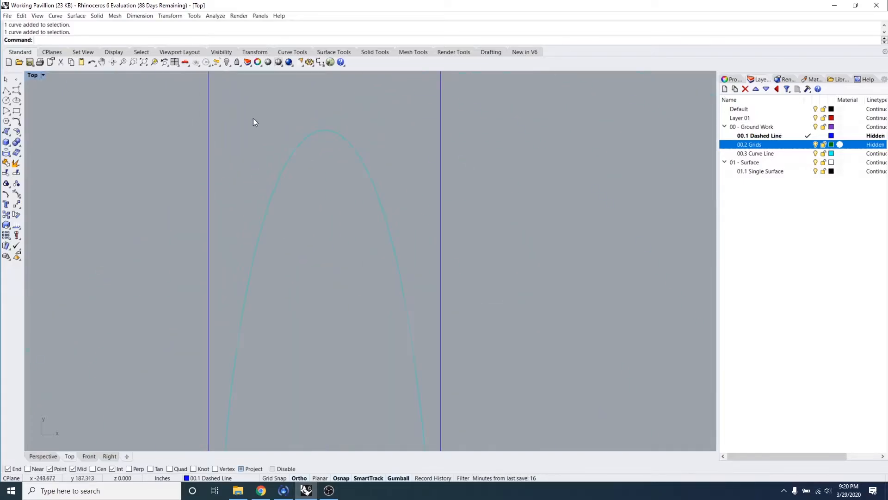
pyautogui.scroll(8, 274, 260)
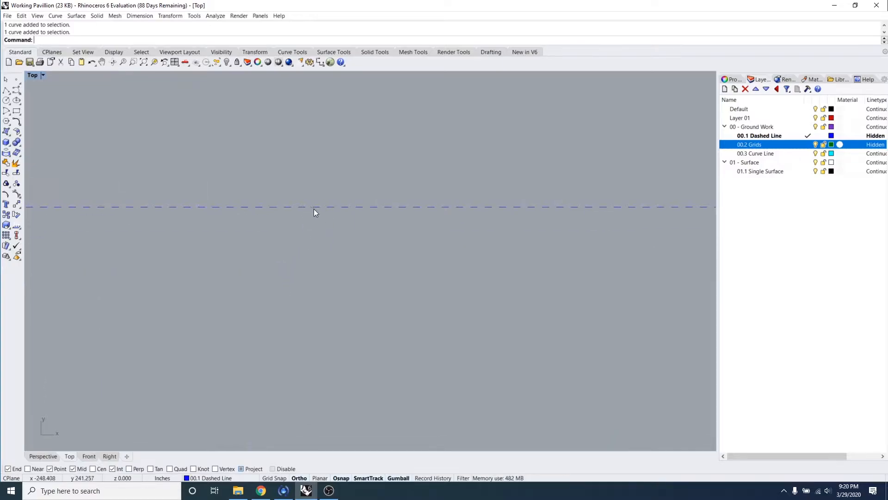
pyautogui.scroll(-5, 314, 210)
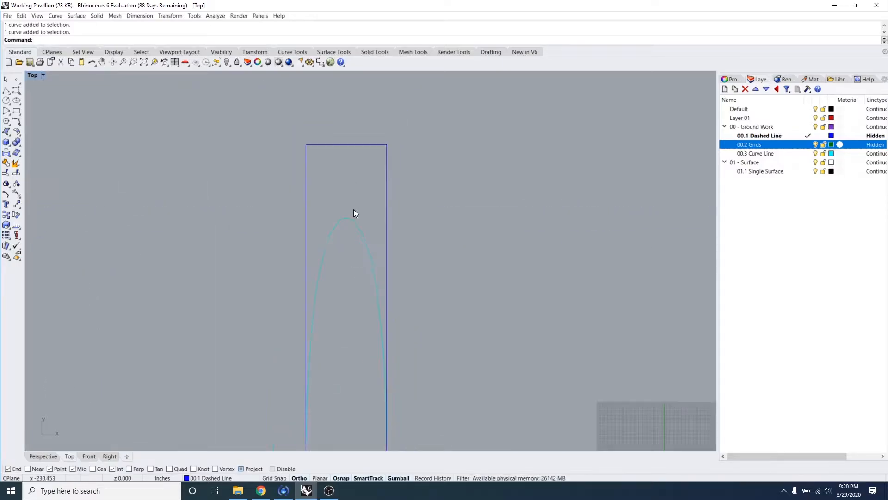
pyautogui.scroll(-4, 397, 255)
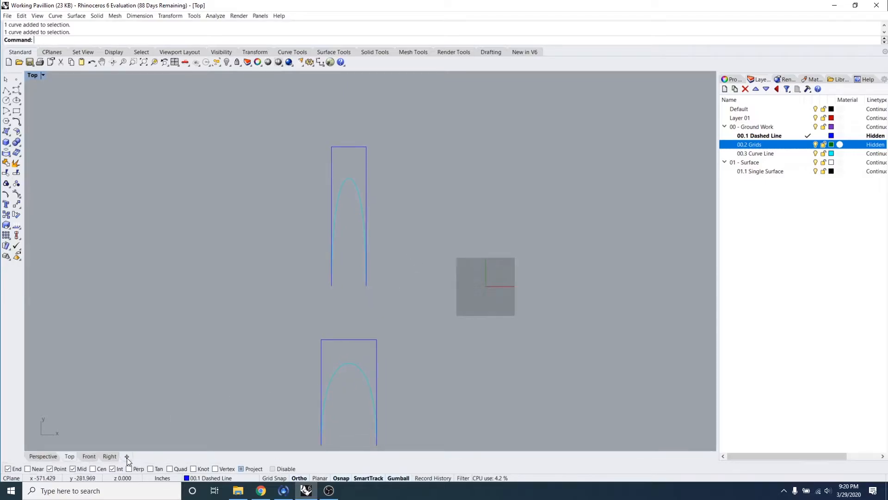
pyautogui.scroll(-1, 447, 338)
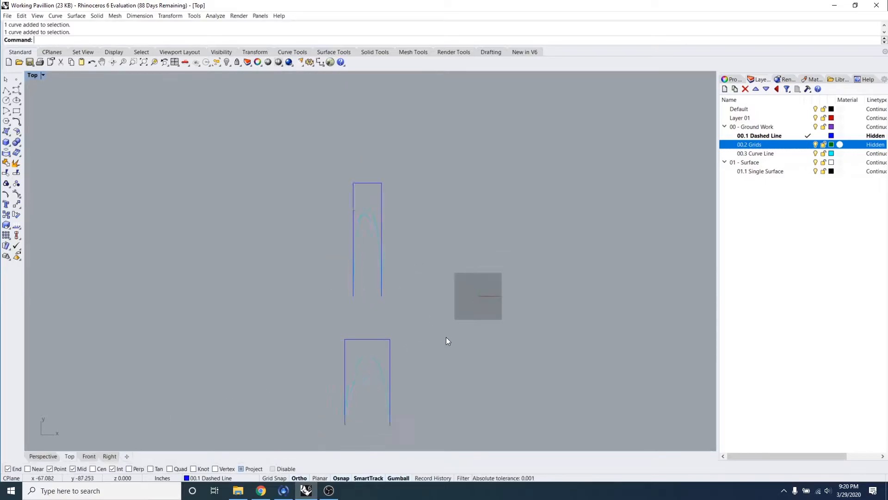
pyautogui.scroll(-2, 448, 341)
pyautogui.moveTo(450, 327); pyautogui.dragTo(311, 241, button='right')
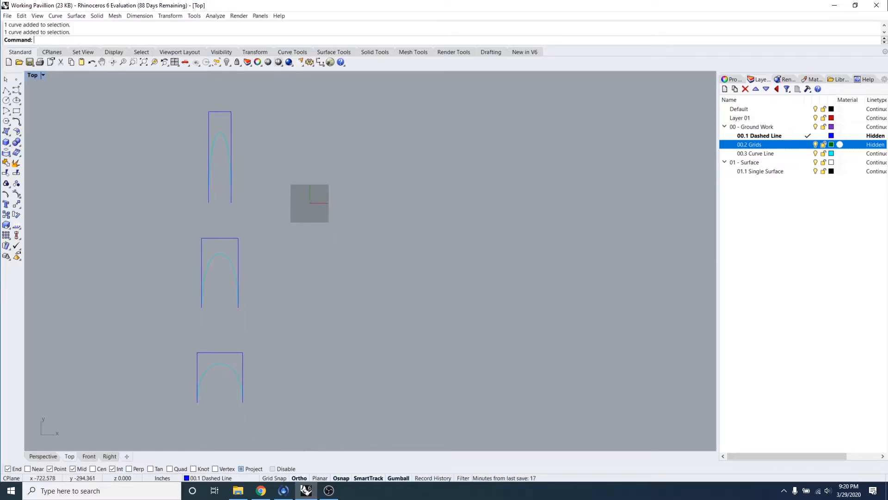
# - Switch to Second Semester.pdf in Chrome, examine the plan's circles and radial grid on page 2, and move the window off the Rhino model
pyautogui.hotkey('alt', 'Tab')
pyautogui.scroll(-10, 362, 294)
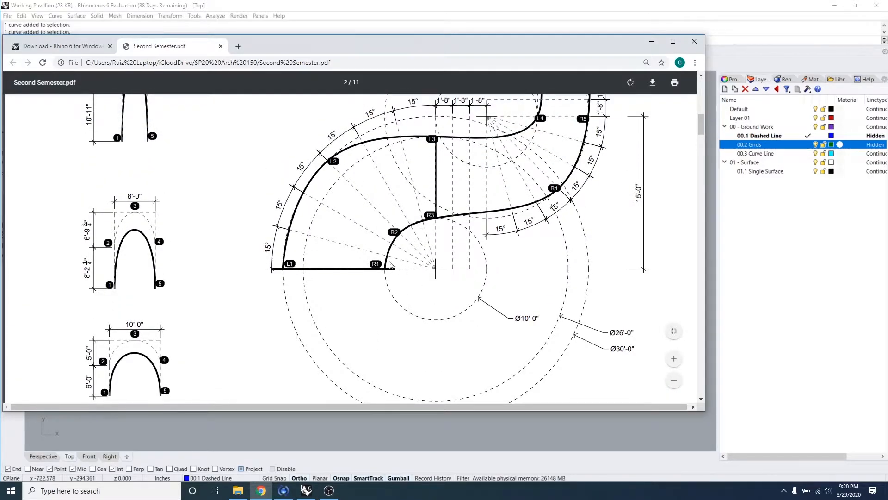
pyautogui.scroll(-1, 481, 228)
pyautogui.scroll(4, 480, 228)
pyautogui.scroll(-2, 430, 322)
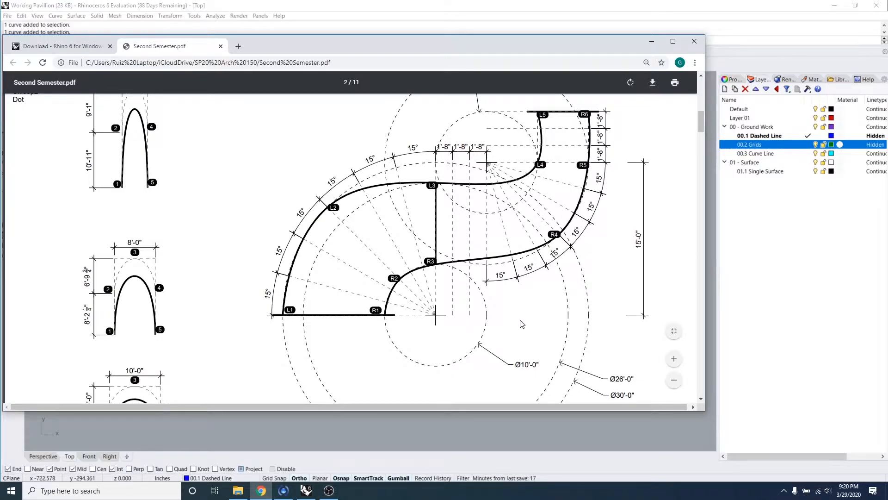
pyautogui.scroll(-1, 521, 319)
pyautogui.scroll(1, 405, 279)
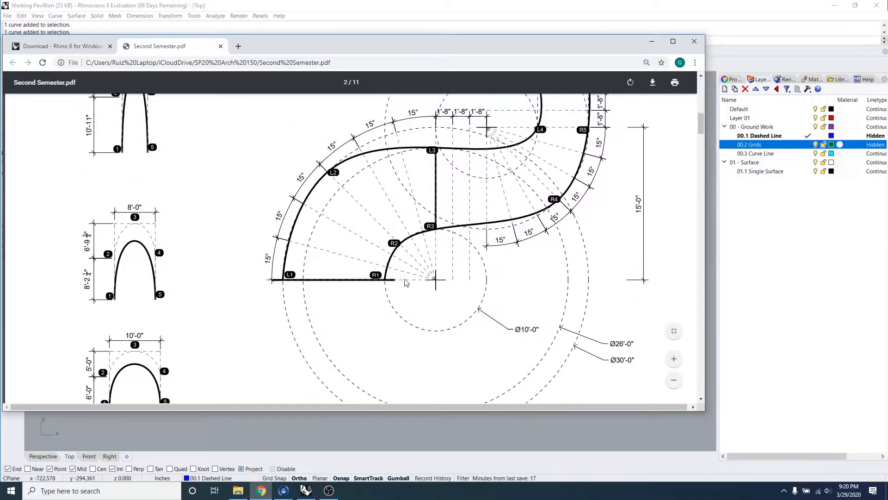
pyautogui.scroll(-2, 399, 305)
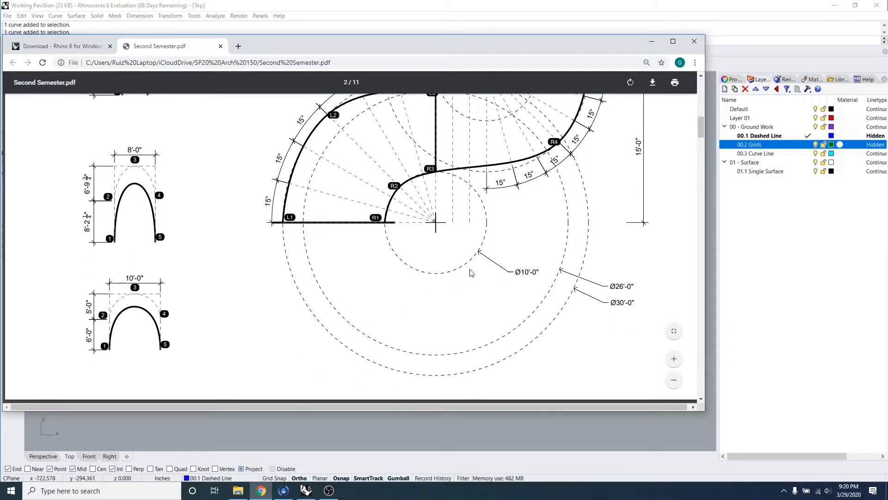
pyautogui.scroll(2, 447, 232)
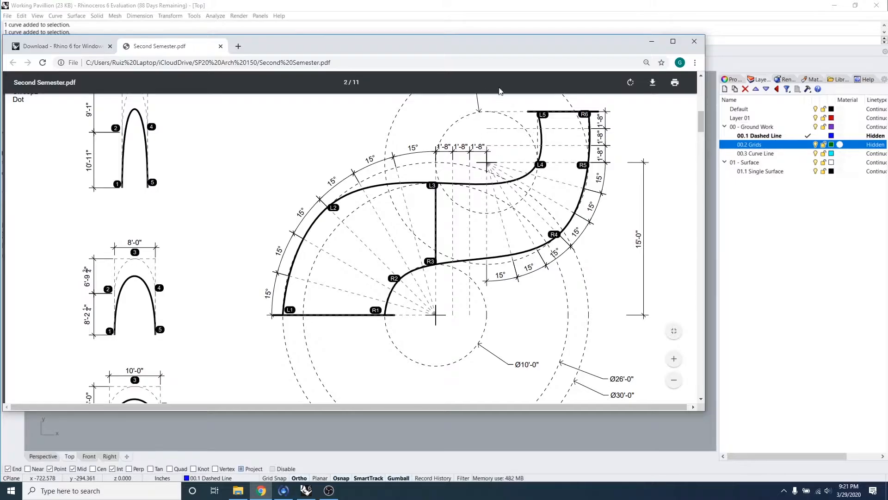
pyautogui.moveTo(503, 48); pyautogui.dragTo(0, 195)
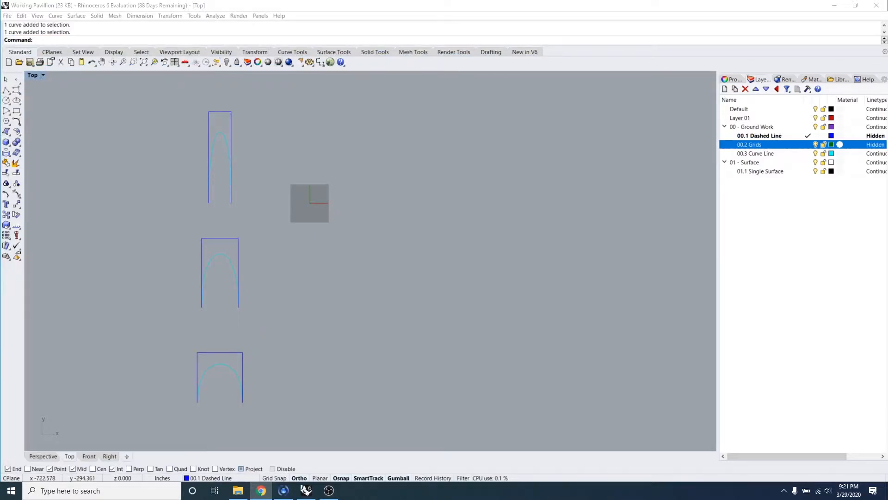
# - Make 00.2 Grids the current layer and start a circle in Top view with its centre at 0,0,0
pyautogui.doubleClick(774, 146)
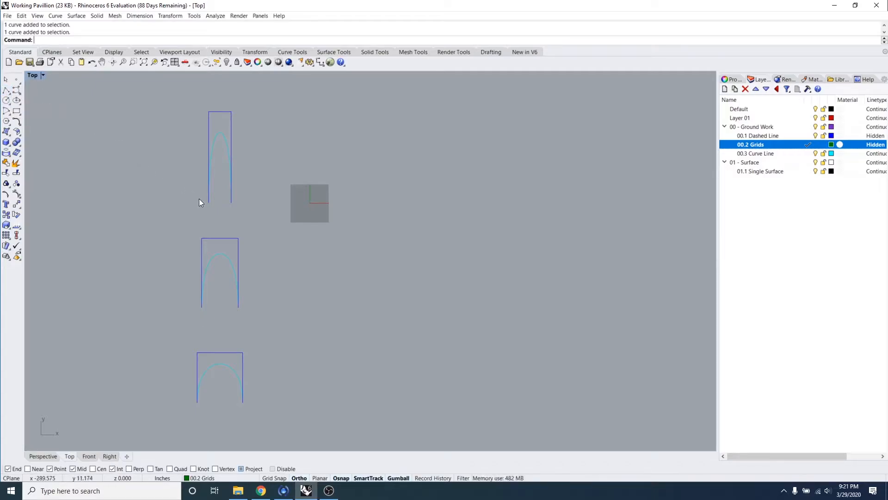
pyautogui.click(7, 101)
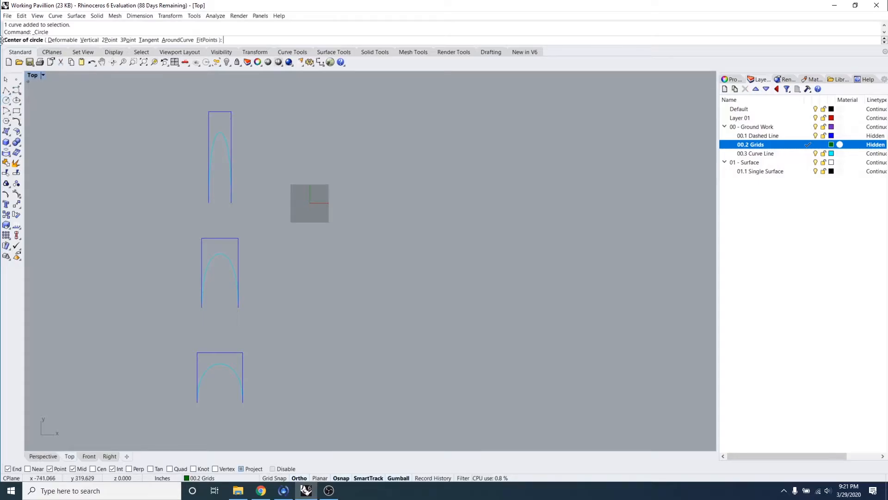
pyautogui.scroll(10, 313, 204)
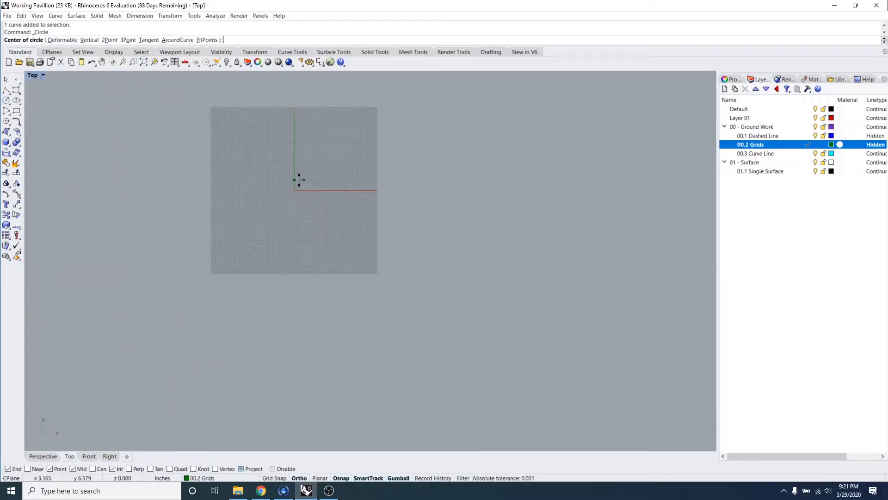
pyautogui.scroll(-5, 406, 257)
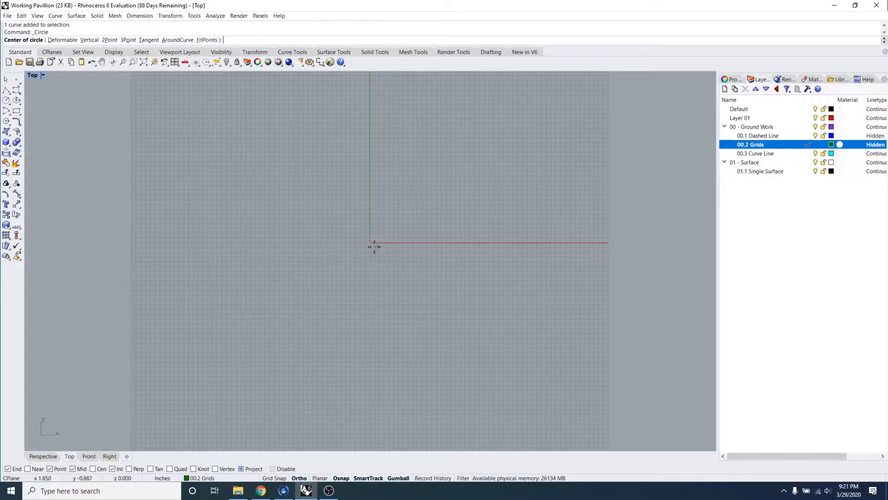
pyautogui.scroll(-3, 374, 245)
pyautogui.moveTo(397, 240); pyautogui.dragTo(310, 246, button='right')
pyautogui.scroll(5, 322, 249)
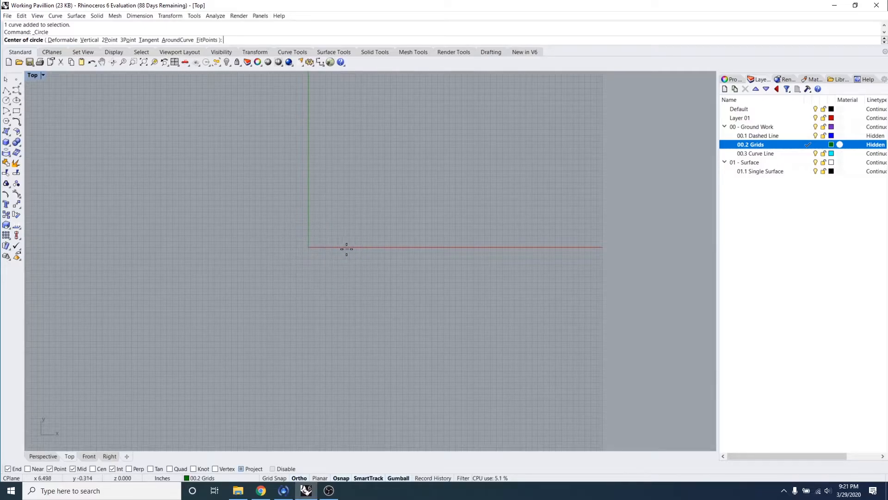
pyautogui.scroll(-4, 348, 261)
pyautogui.moveTo(347, 244); pyautogui.dragTo(356, 263, button='right')
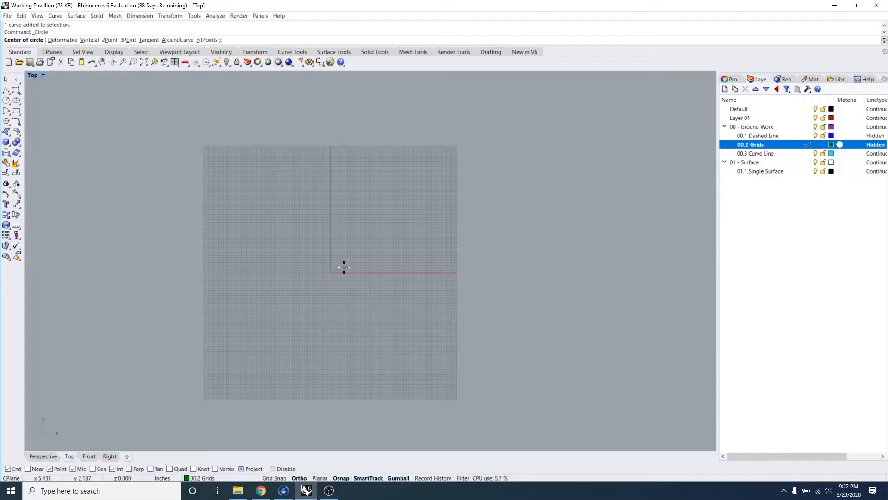
pyautogui.write('0,')
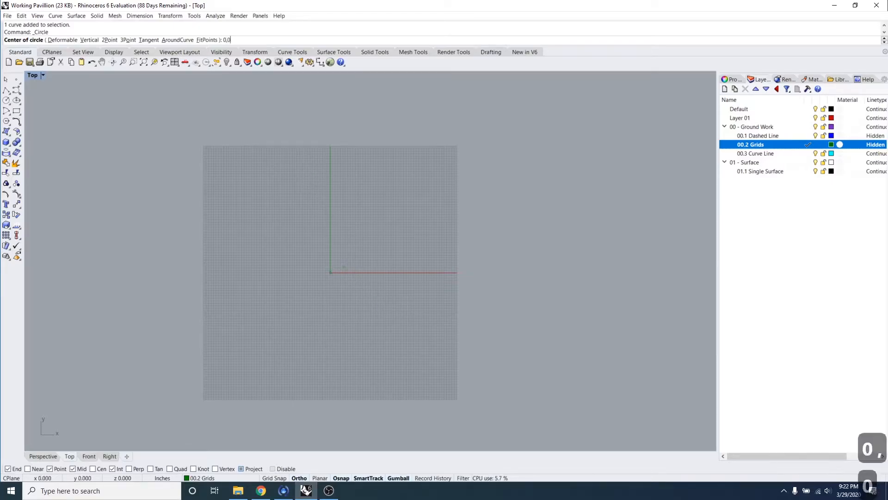
pyautogui.write('0,0')
pyautogui.press('Return')
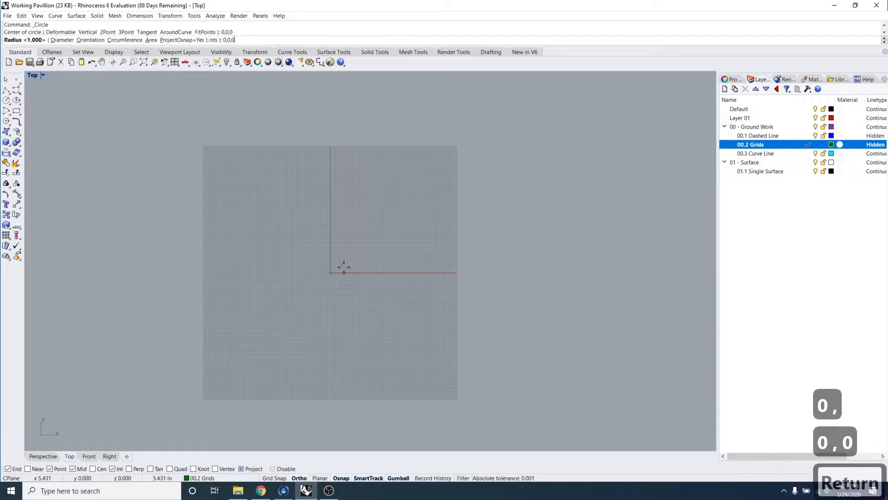
# - Complete the origin-centred circle by diameter, using 10'
pyautogui.scroll(5, 338, 275)
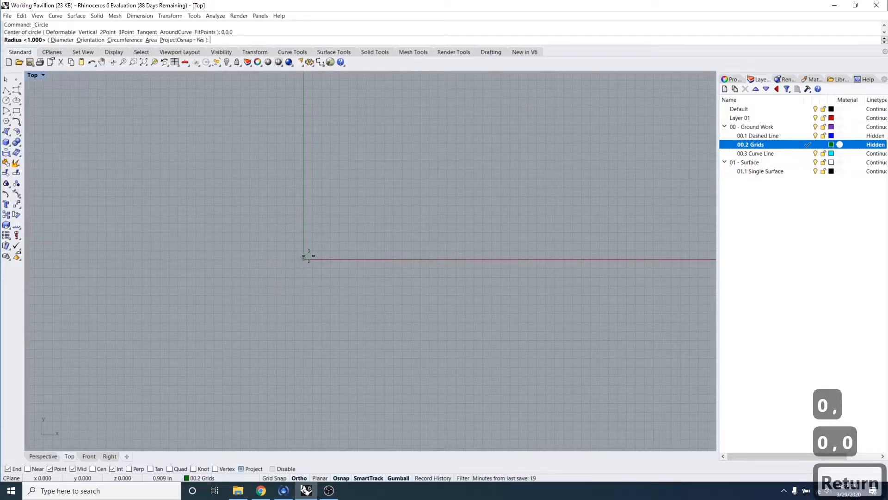
pyautogui.scroll(10, 298, 264)
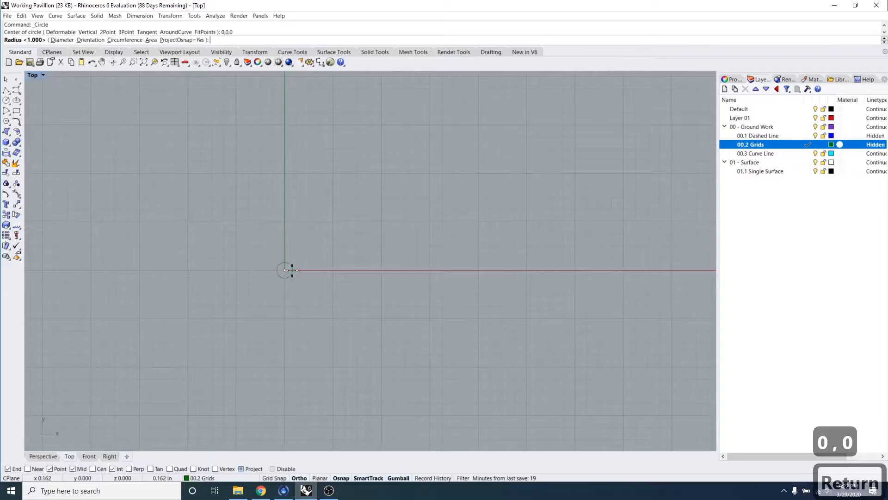
pyautogui.scroll(-6, 349, 245)
pyautogui.scroll(-5, 349, 241)
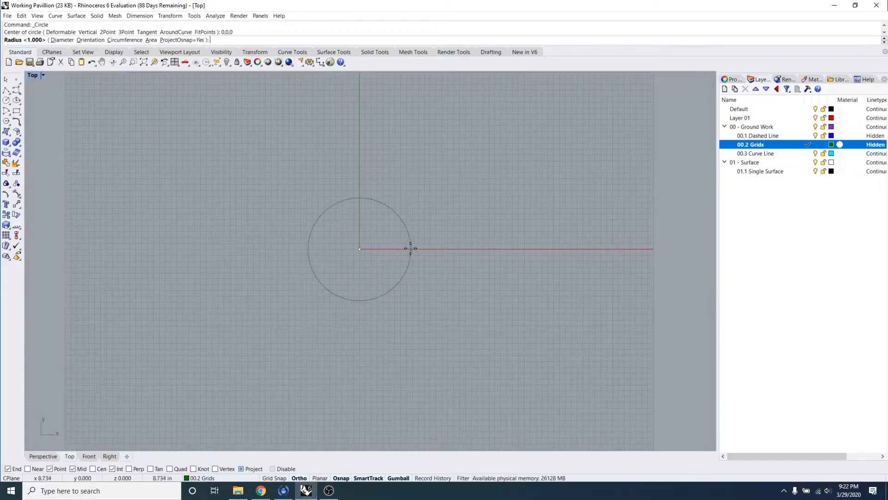
pyautogui.scroll(-4, 402, 248)
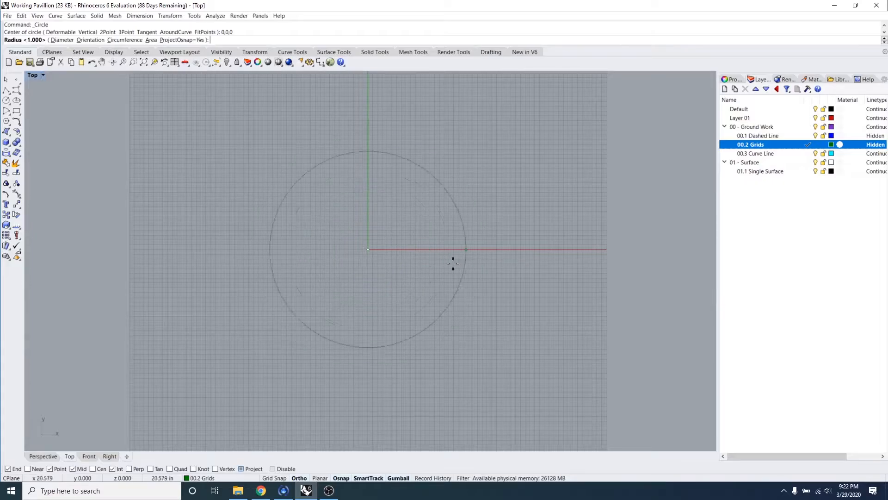
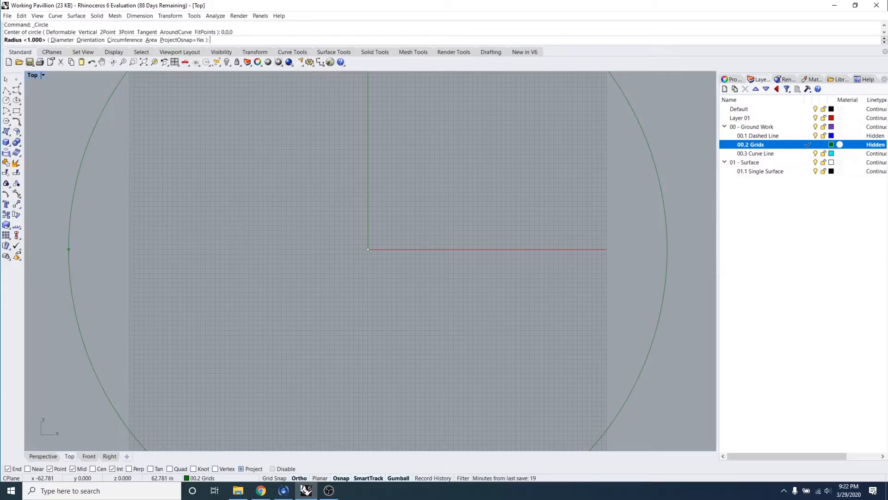
pyautogui.click(63, 41)
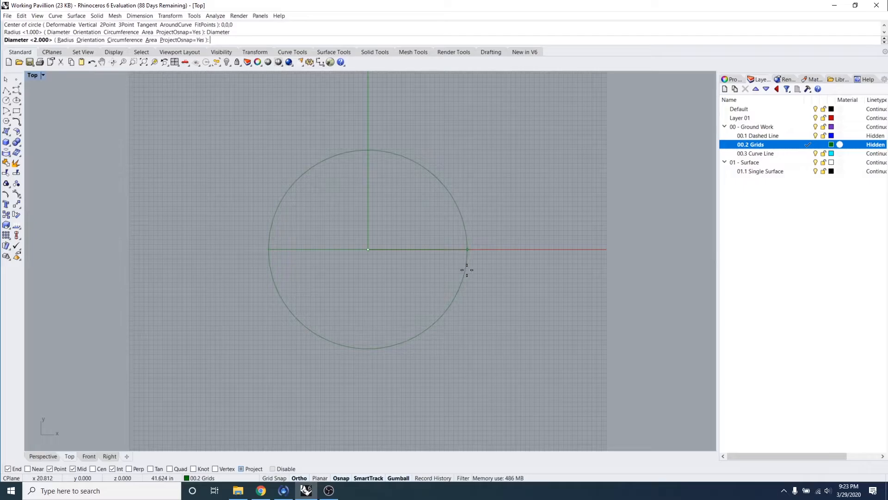
pyautogui.write('10')
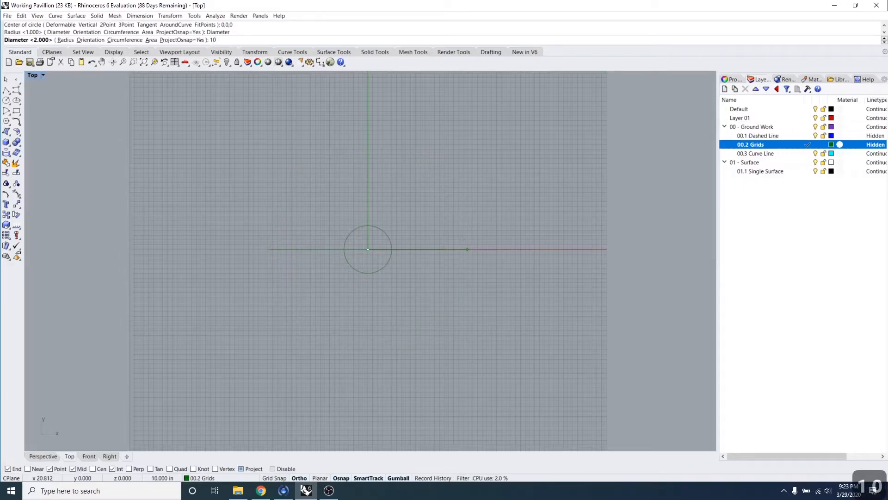
pyautogui.write("'")
pyautogui.press('Return')
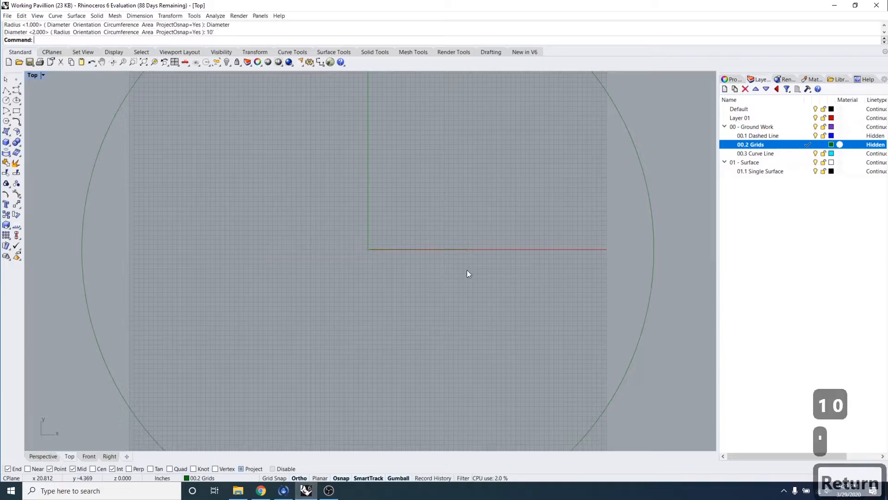
pyautogui.scroll(-8, 463, 271)
pyautogui.moveTo(463, 266); pyautogui.dragTo(361, 293, button='right')
pyautogui.scroll(5, 387, 309)
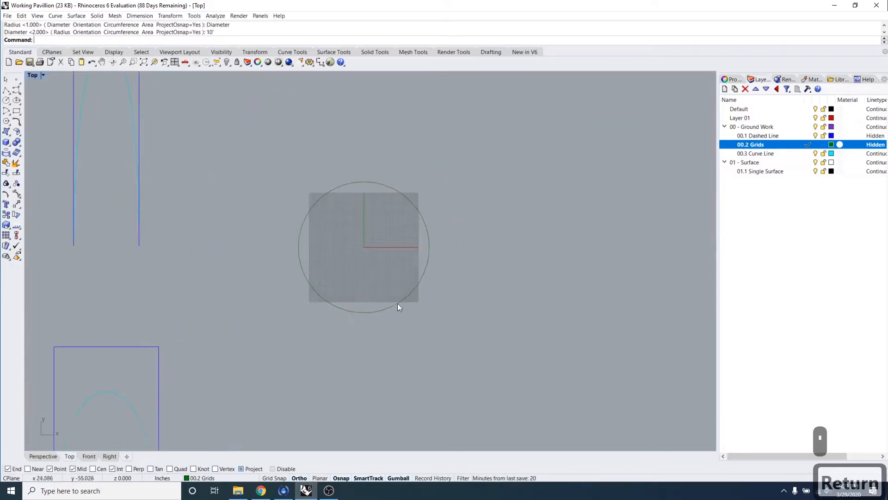
# - Apply a default-style center mark to the 10' circle
pyautogui.press('Escape')
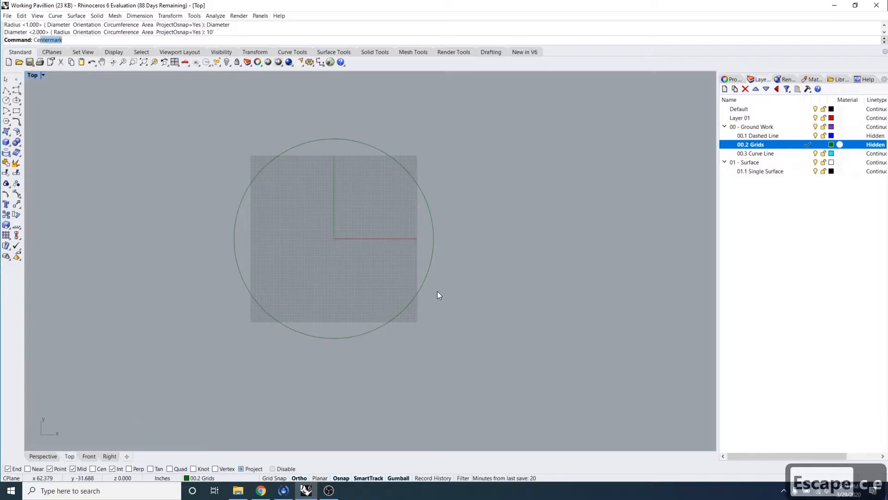
pyautogui.write('cente')
pyautogui.press('Return')
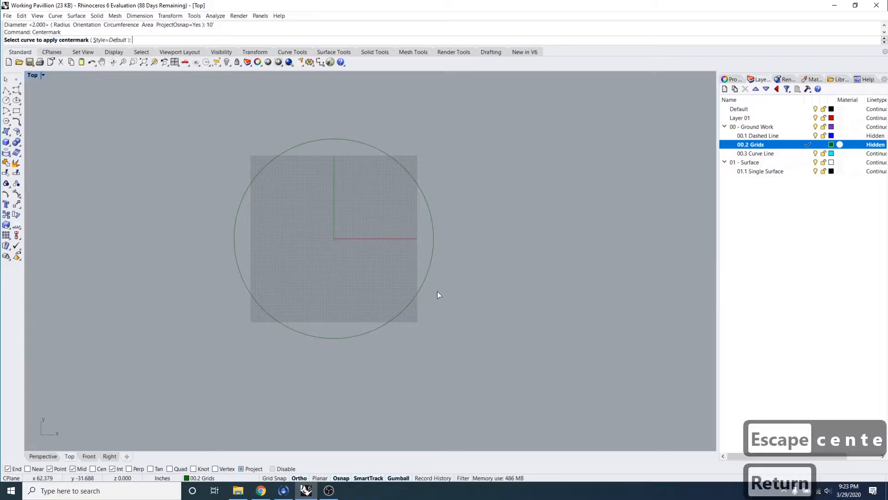
pyautogui.click(405, 168)
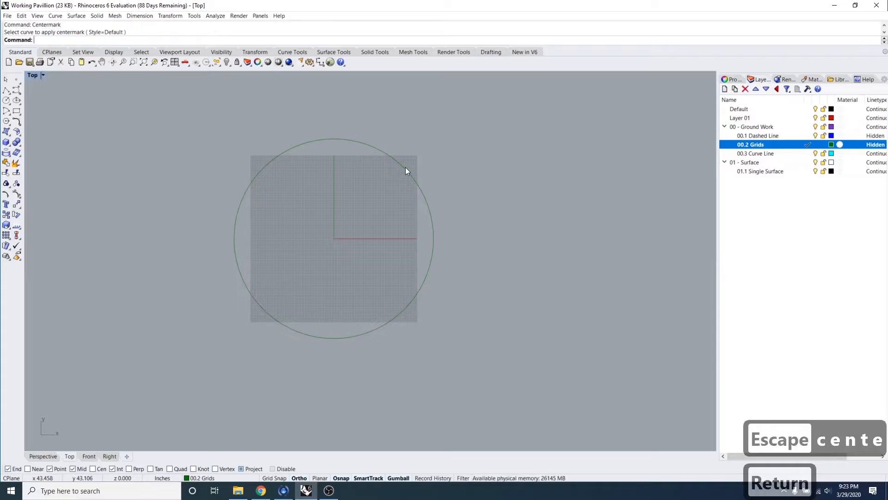
# - Delete the center mark at the circle's origin
pyautogui.scroll(5, 341, 234)
pyautogui.scroll(8, 334, 193)
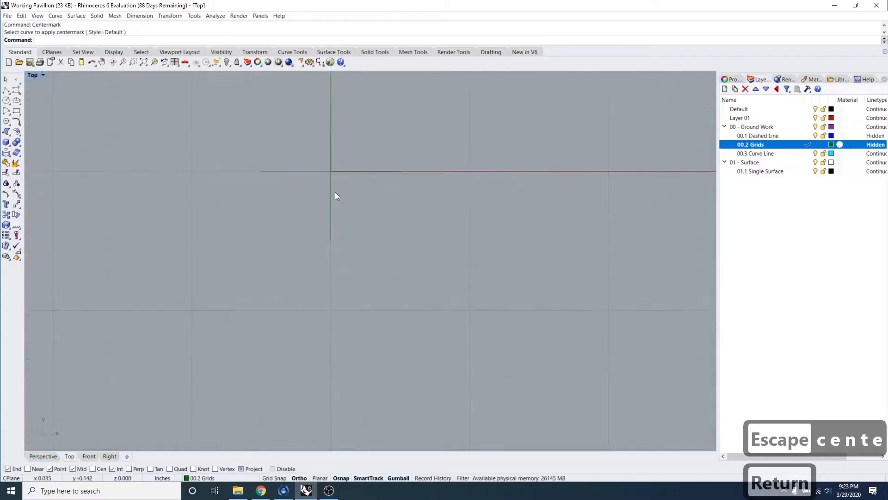
pyautogui.click(298, 171)
pyautogui.scroll(-15, 340, 210)
pyautogui.press('Escape')
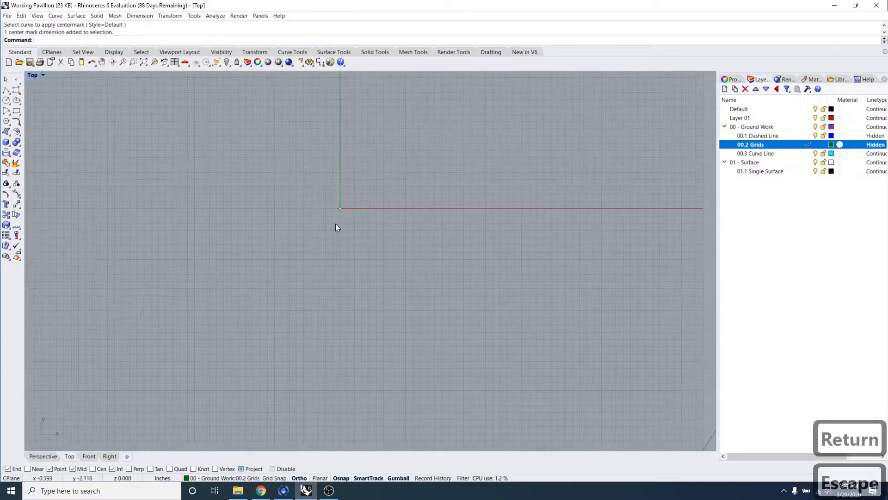
pyautogui.press('Escape')
pyautogui.scroll(-5, 340, 210)
pyautogui.moveTo(337, 202); pyautogui.dragTo(362, 228)
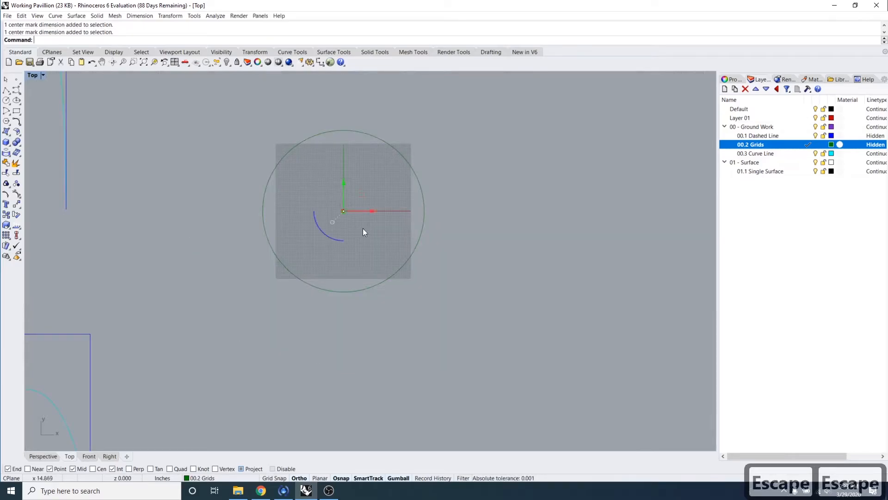
pyautogui.press('Delete')
pyautogui.press('Escape')
pyautogui.press('Escape')
pyautogui.press('Escape')
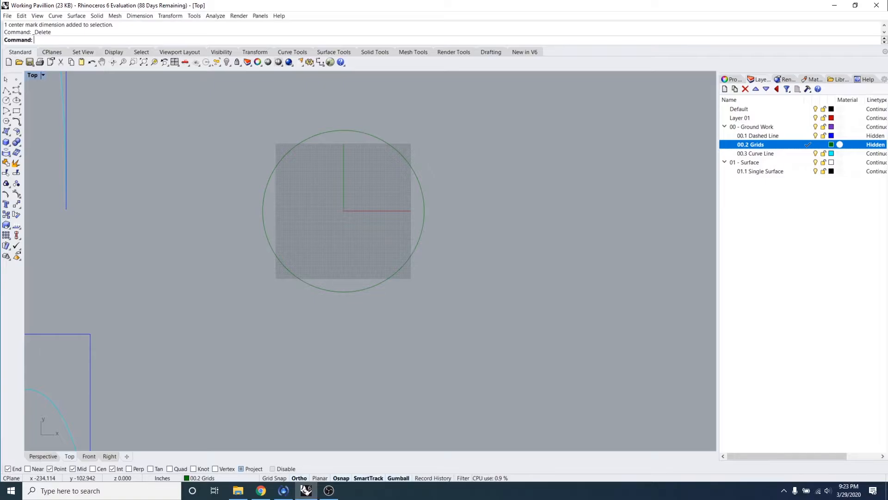
# - Try a second circle centred at 0,0,0 with a 26' diameter, and undo it
pyautogui.scroll(-2, 357, 221)
pyautogui.write('C')
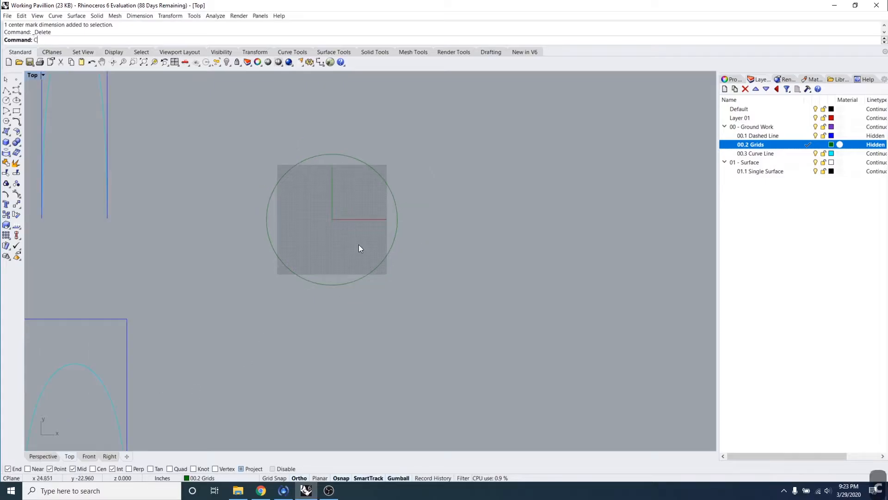
pyautogui.write('ircle')
pyautogui.press('Return')
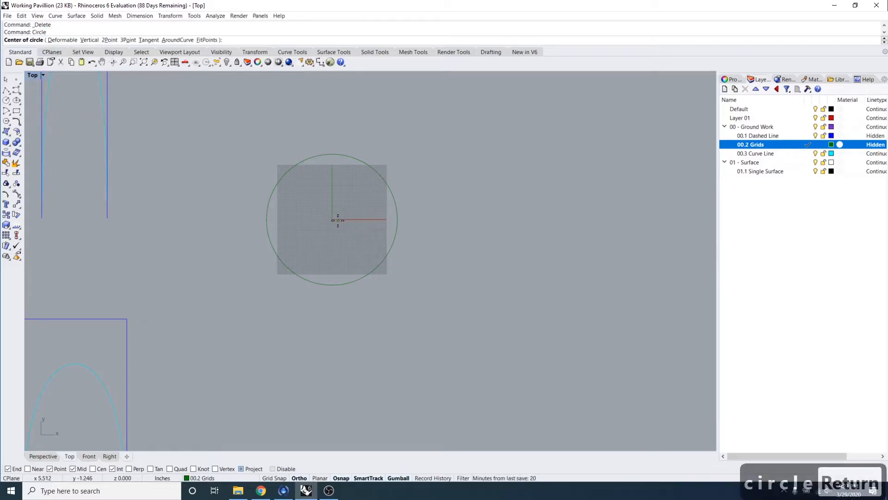
pyautogui.write('0,0,0')
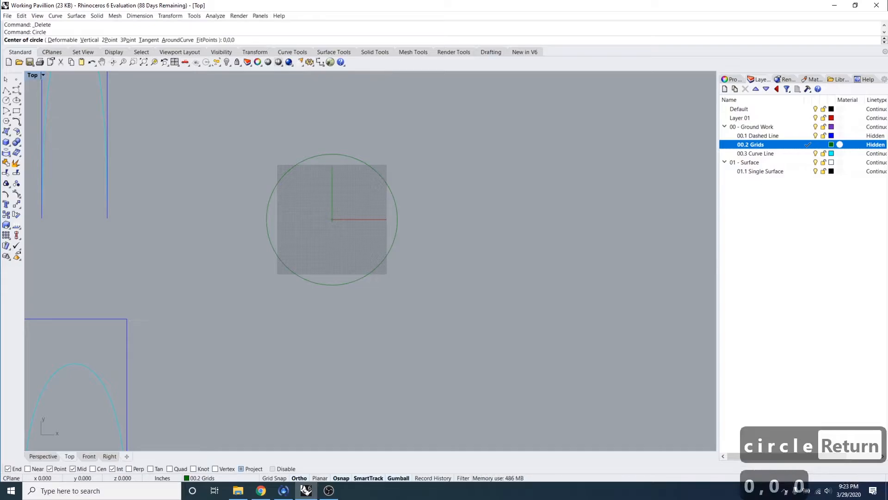
pyautogui.press('Return')
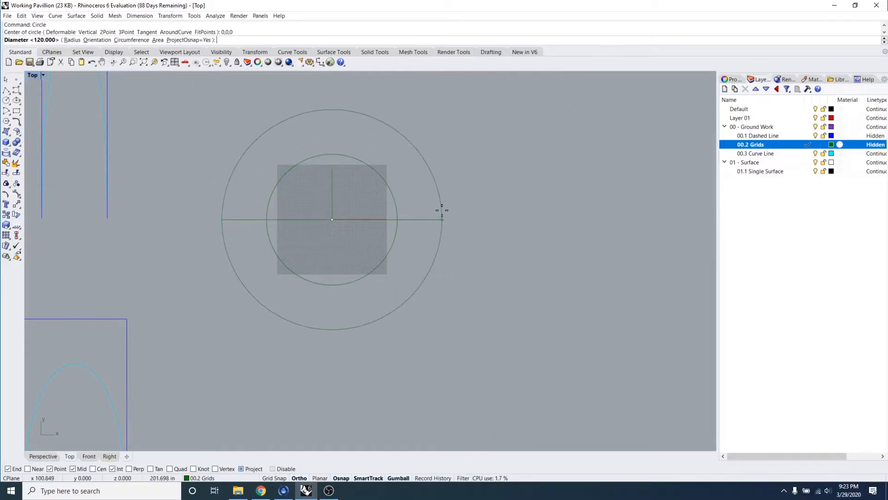
pyautogui.write('26')
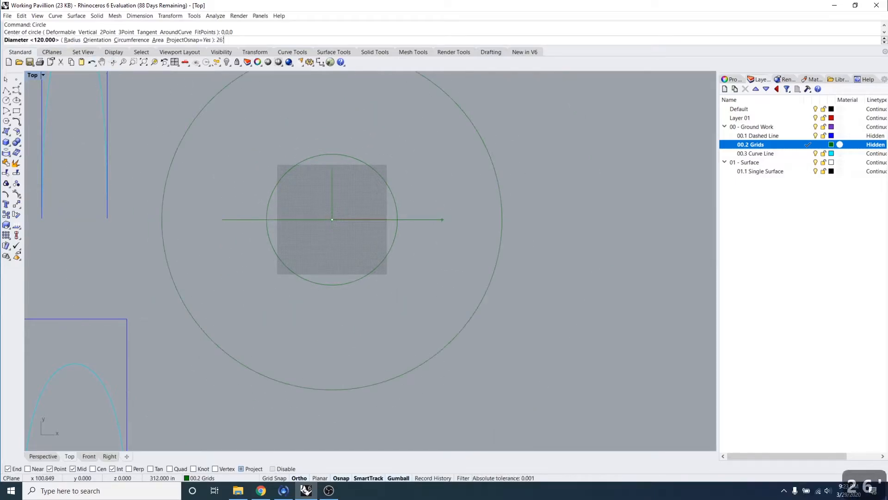
pyautogui.press('Return')
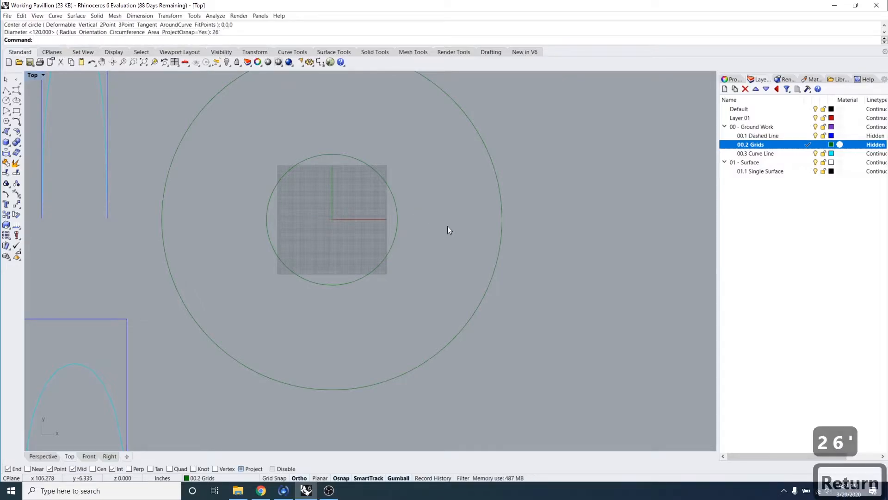
pyautogui.hotkey('ctrl', 'z')
# - Draw a circle centred at 0,0,0 with a 26' diameter around the 10' circle
pyautogui.press('Return')
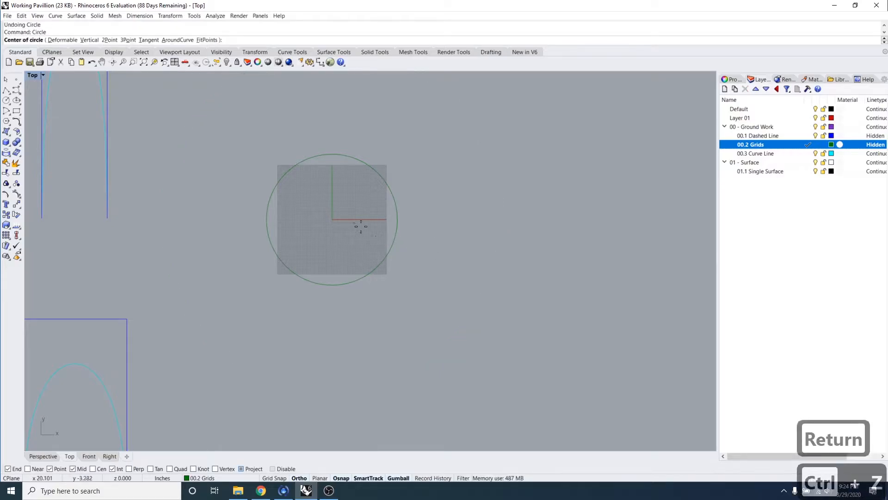
pyautogui.write('0,0,0')
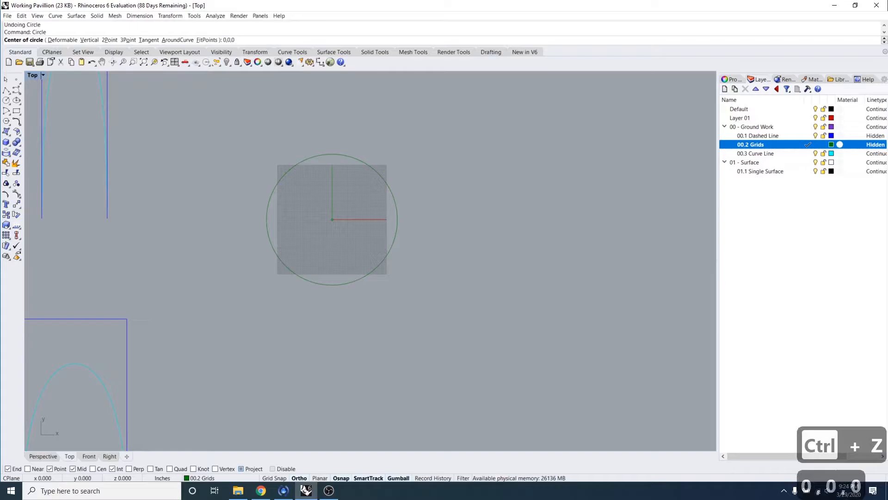
pyautogui.press('Return')
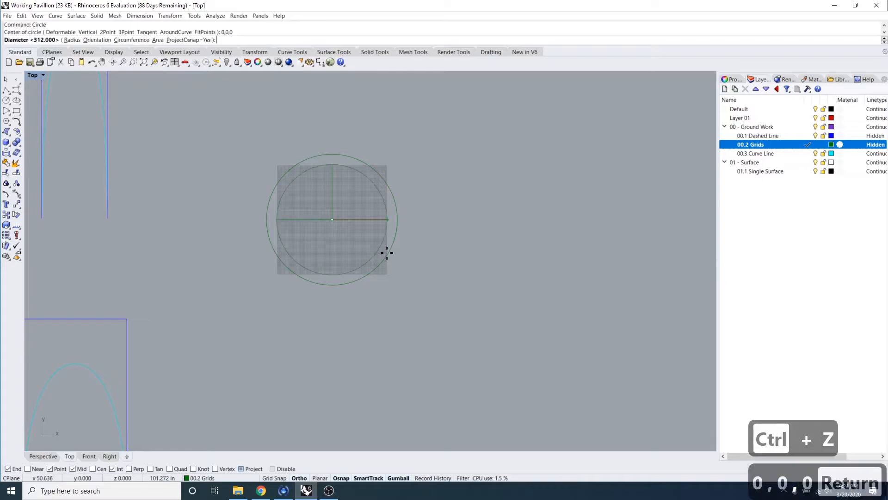
pyautogui.scroll(8, 410, 226)
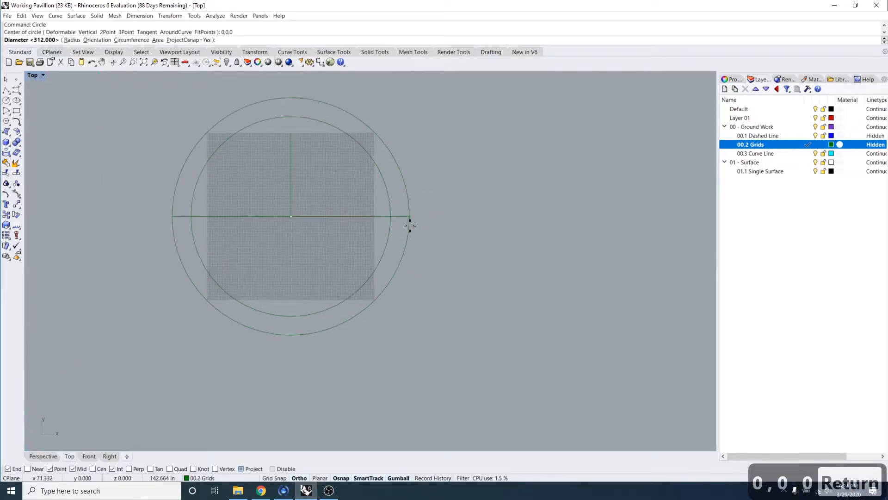
pyautogui.write('26')
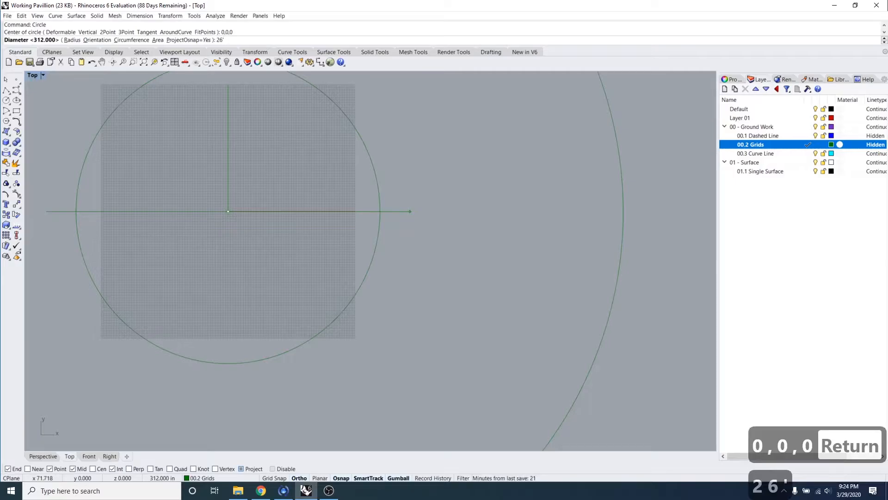
pyautogui.write("'")
pyautogui.press('Return')
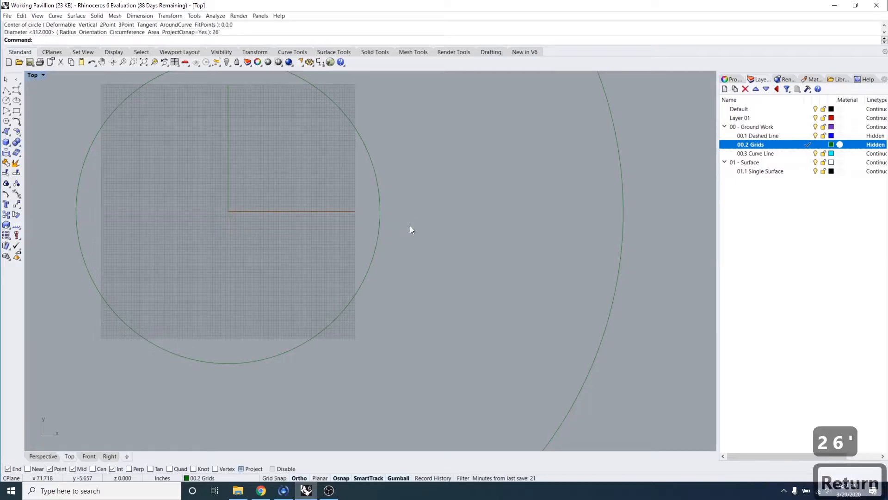
# - Draw an outer circle centred at 0,0,0 with a 30' diameter
pyautogui.scroll(-5, 410, 230)
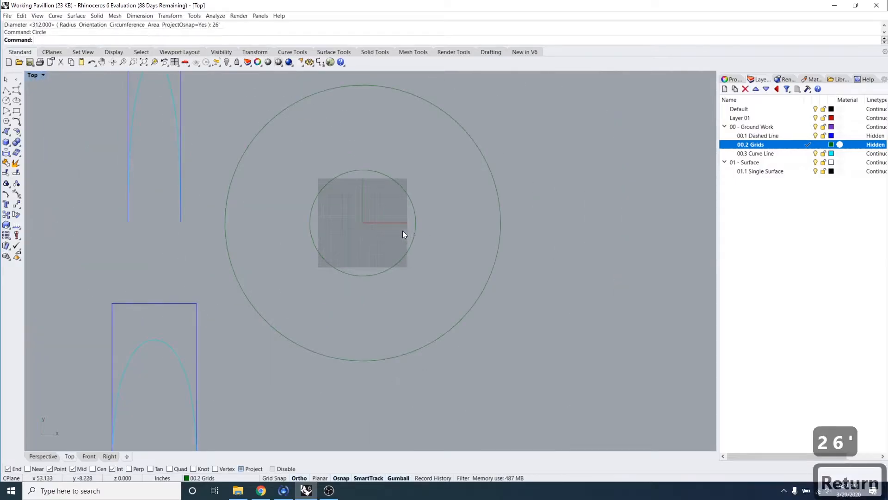
pyautogui.press('Return')
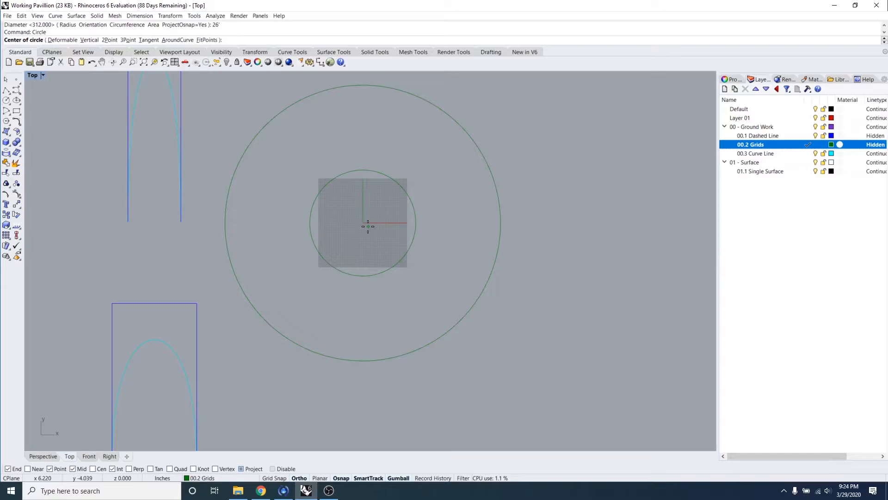
pyautogui.write('0,0,0')
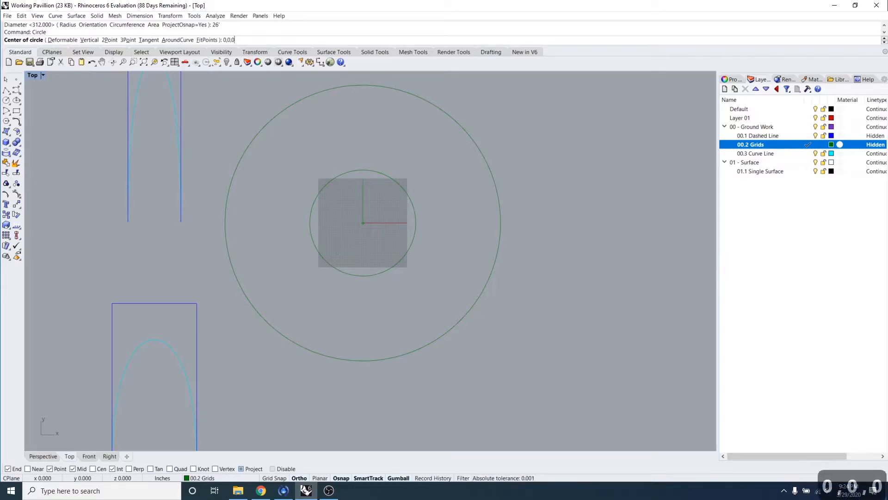
pyautogui.press('Return')
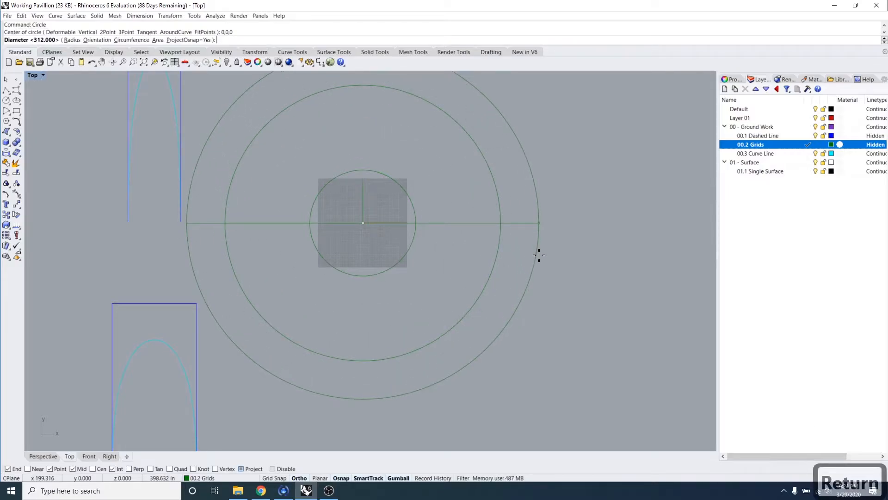
pyautogui.write("30'")
pyautogui.press('Return')
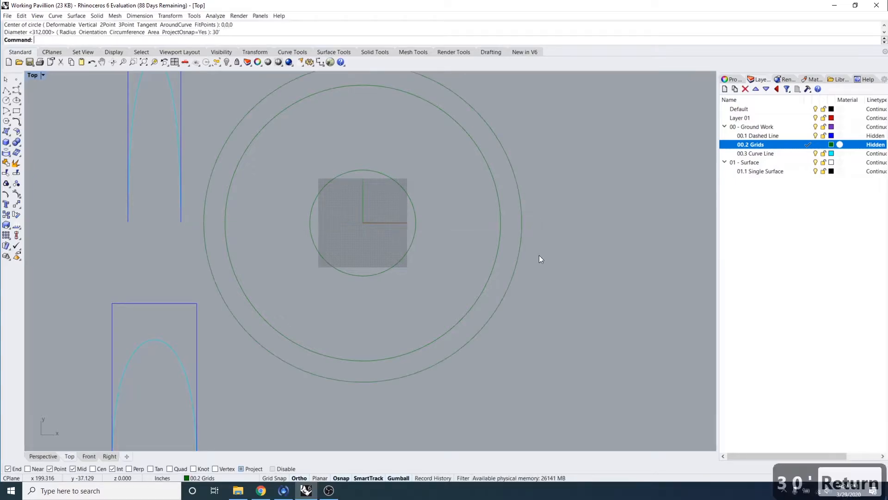
# - Move the six curves of the three arch elevations in negative X, well clear of the concentric circles
pyautogui.scroll(-6, 543, 319)
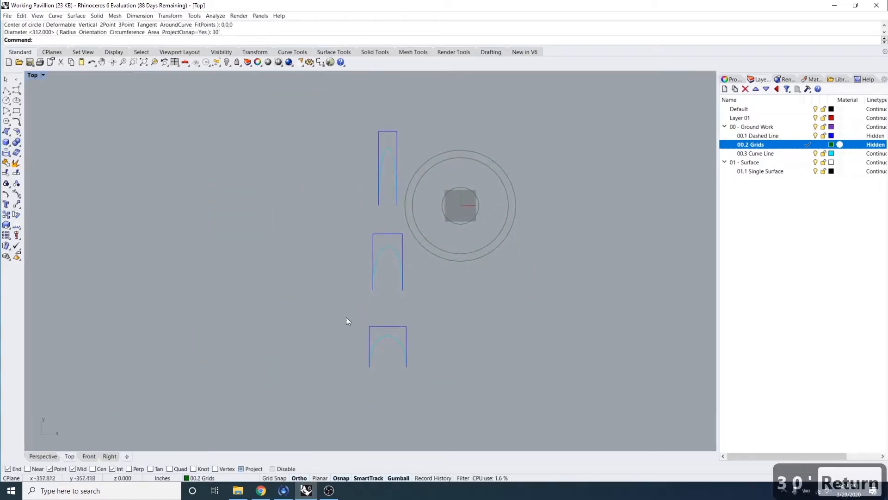
pyautogui.moveTo(340, 116); pyautogui.dragTo(413, 381)
pyautogui.press('Escape')
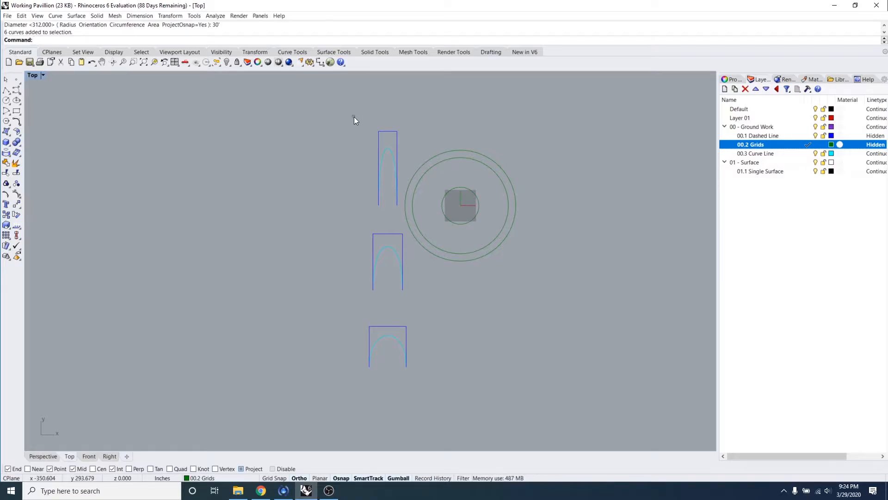
pyautogui.moveTo(353, 116); pyautogui.dragTo(419, 385)
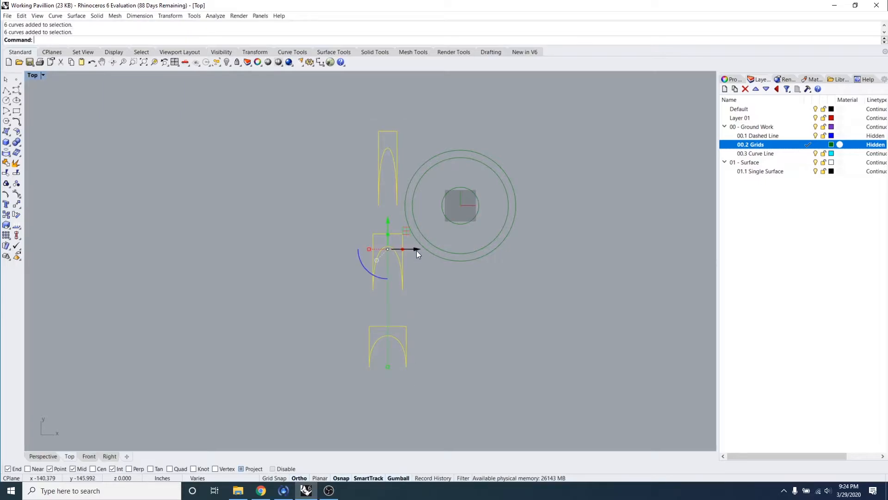
pyautogui.moveTo(415, 249); pyautogui.dragTo(315, 253)
pyautogui.click(384, 278)
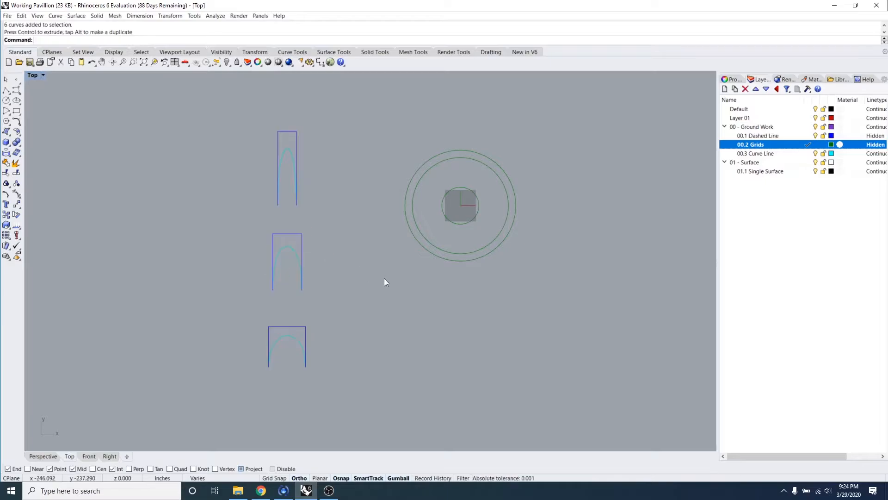
# - Enable the Center object snap and draw a horizontal polyline about 212 in long from the circles' centre in negative X, past the outer circle
pyautogui.scroll(-2, 368, 275)
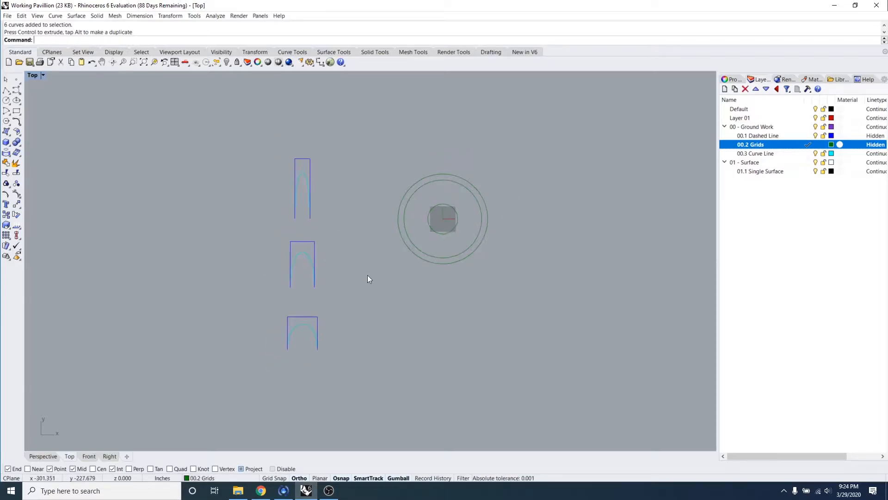
pyautogui.moveTo(382, 296); pyautogui.dragTo(334, 325, button='right')
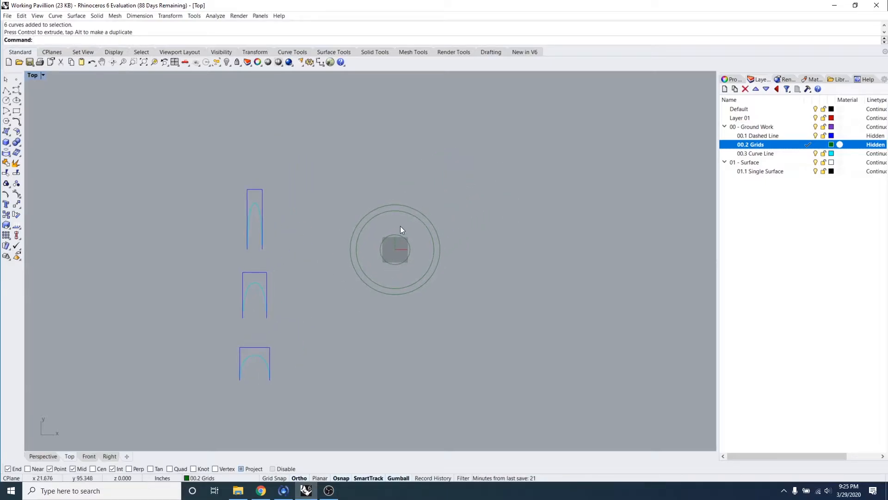
pyautogui.scroll(8, 401, 226)
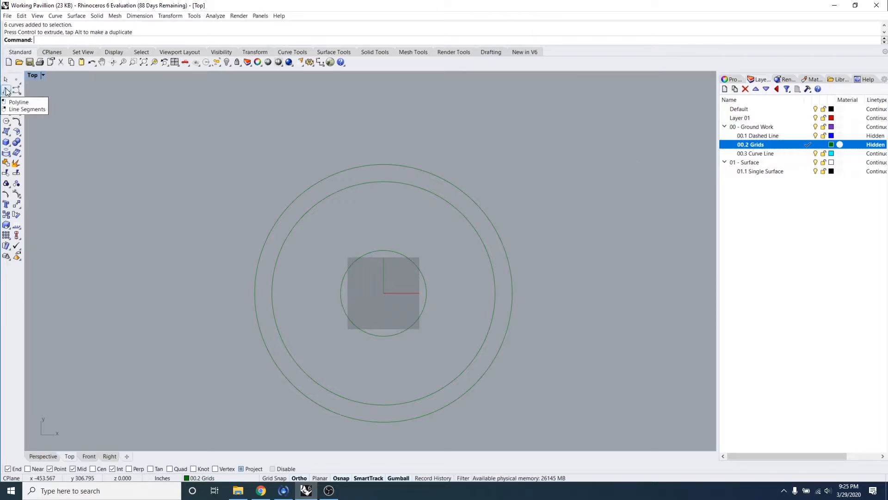
pyautogui.press('Escape')
pyautogui.press('Escape')
pyautogui.write('pol')
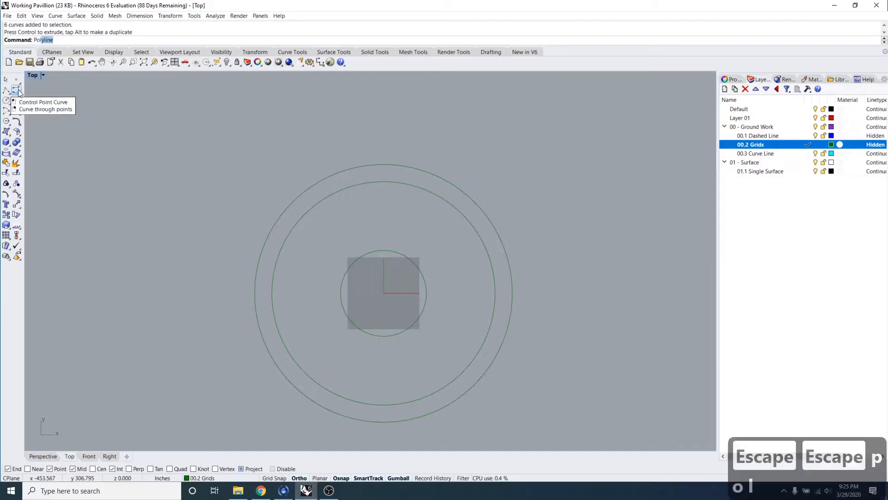
pyautogui.press('Return')
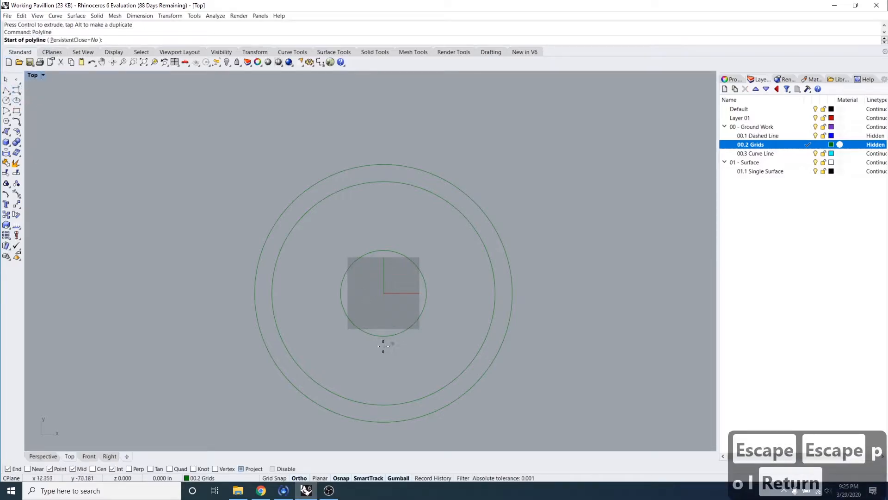
pyautogui.scroll(4, 375, 307)
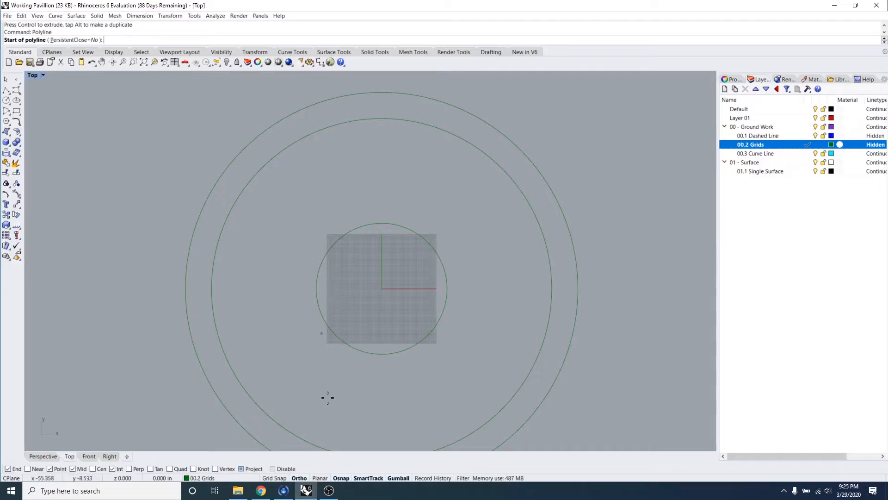
pyautogui.click(92, 469)
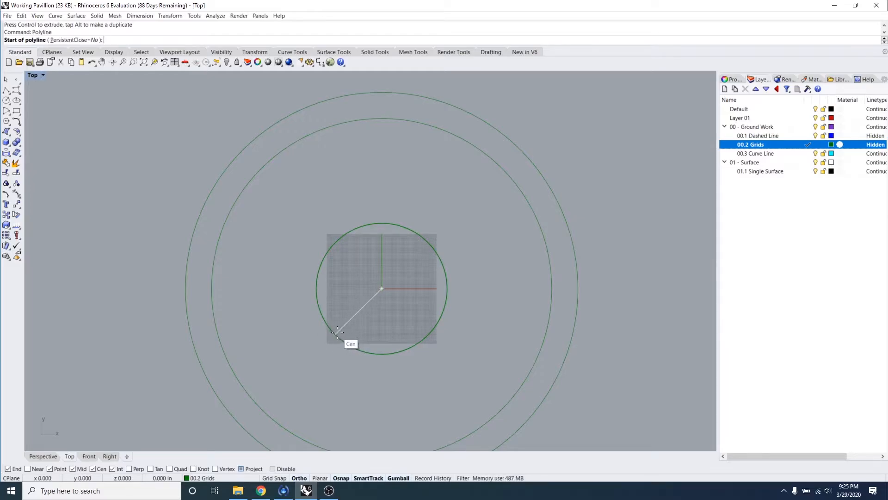
pyautogui.click(336, 333)
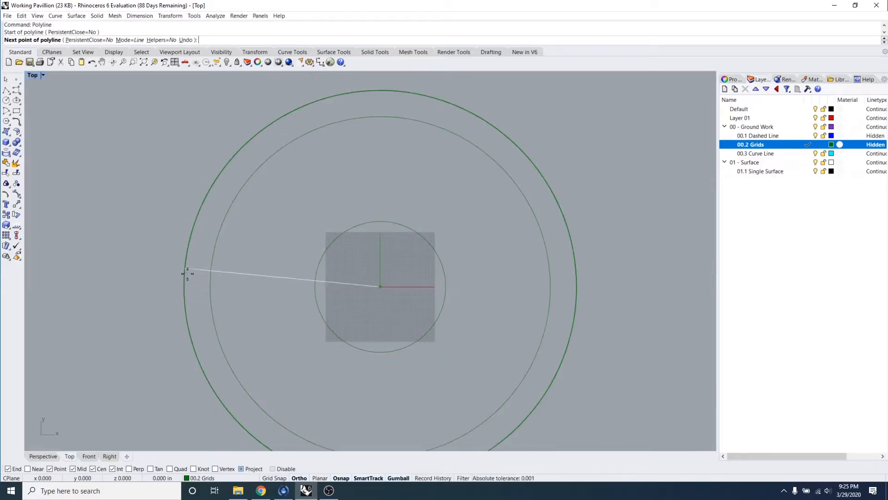
pyautogui.click(148, 295)
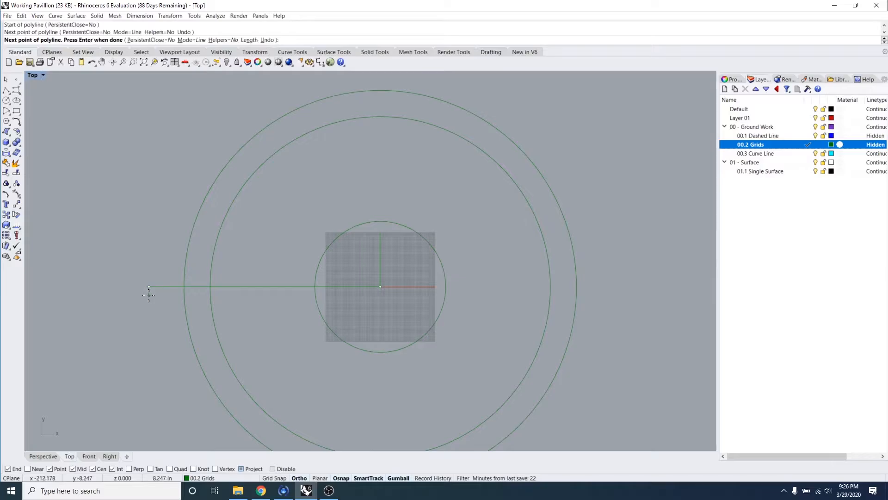
pyautogui.press('Return')
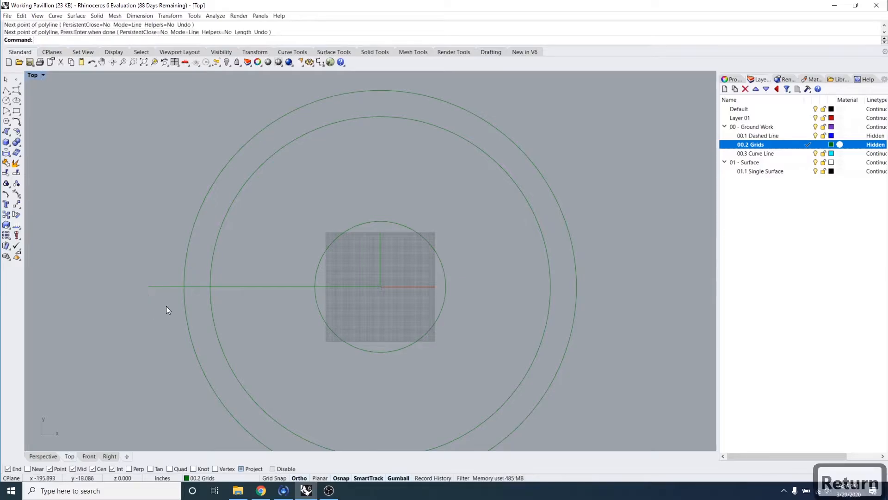
pyautogui.press('Escape')
pyautogui.press('Escape')
pyautogui.click(352, 286)
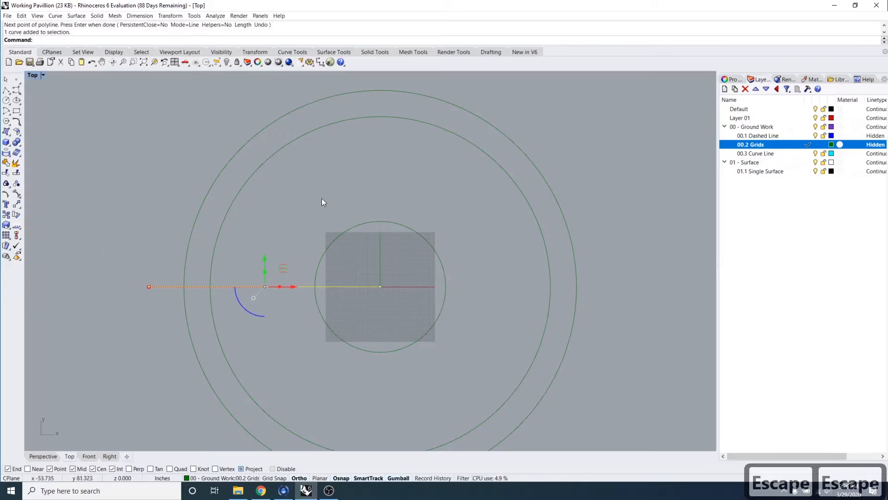
pyautogui.scroll(-3, 355, 278)
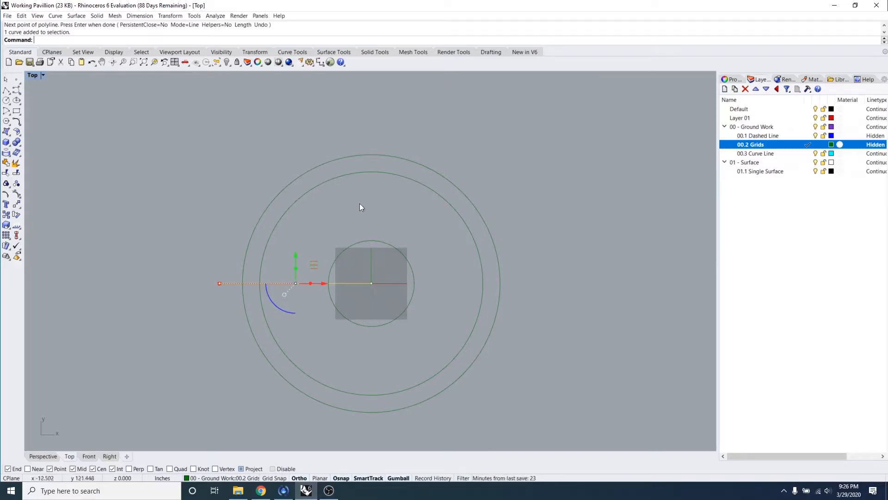
pyautogui.press('Escape')
pyautogui.press('Escape')
pyautogui.press('Escape')
pyautogui.press('Escape')
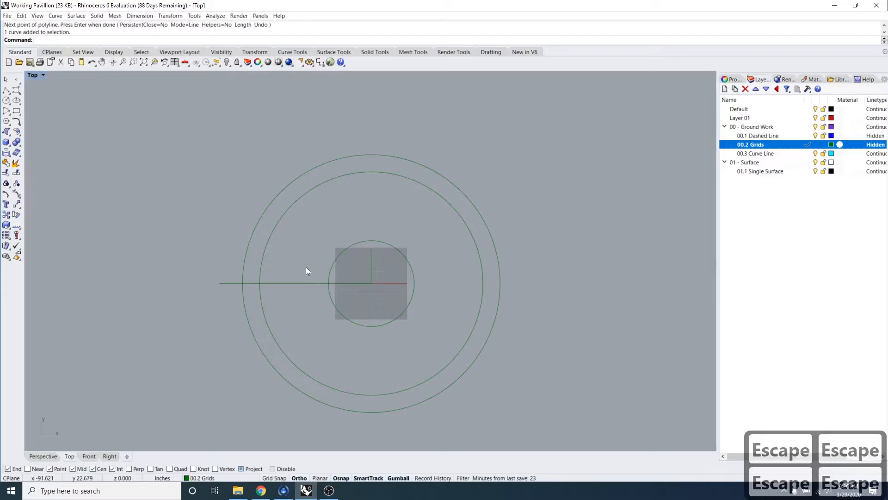
# - Rotate a copy of the horizontal radial line by 15 degrees about the circles' centre, with copying enabled and Ortho off
pyautogui.write('rota')
pyautogui.press('Return')
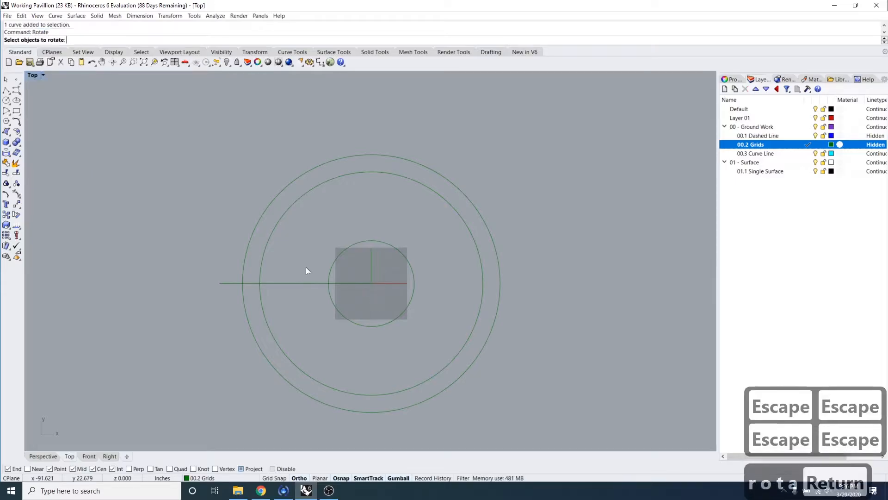
pyautogui.click(360, 283)
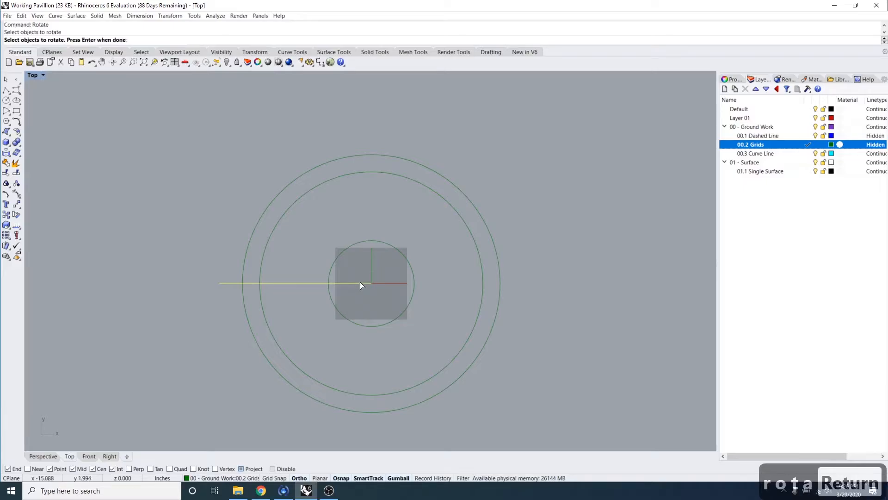
pyautogui.press('Return')
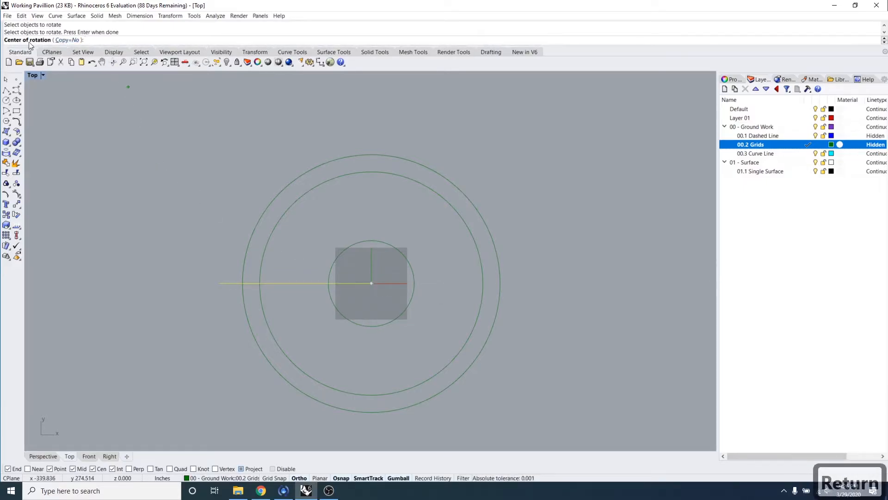
pyautogui.click(68, 40)
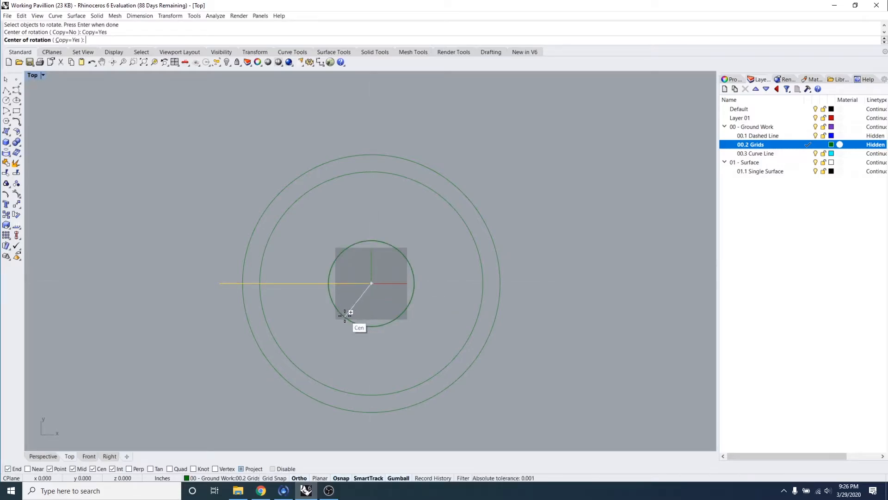
pyautogui.click(370, 283)
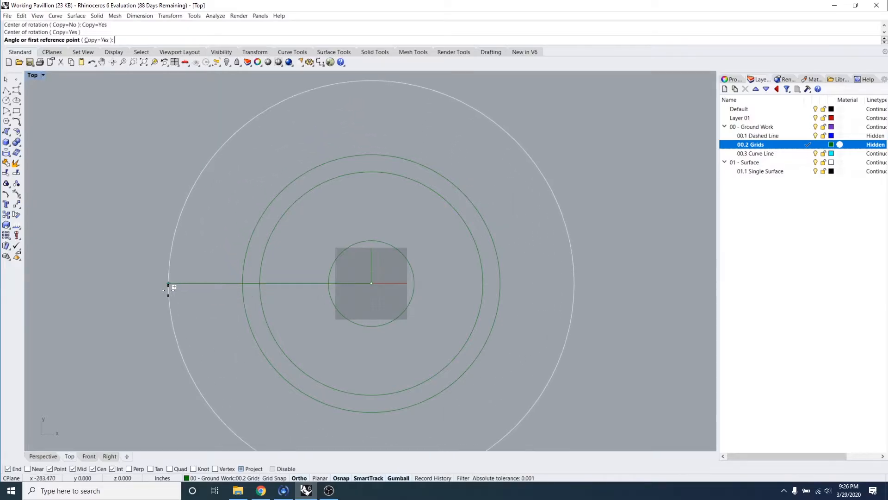
pyautogui.click(168, 283)
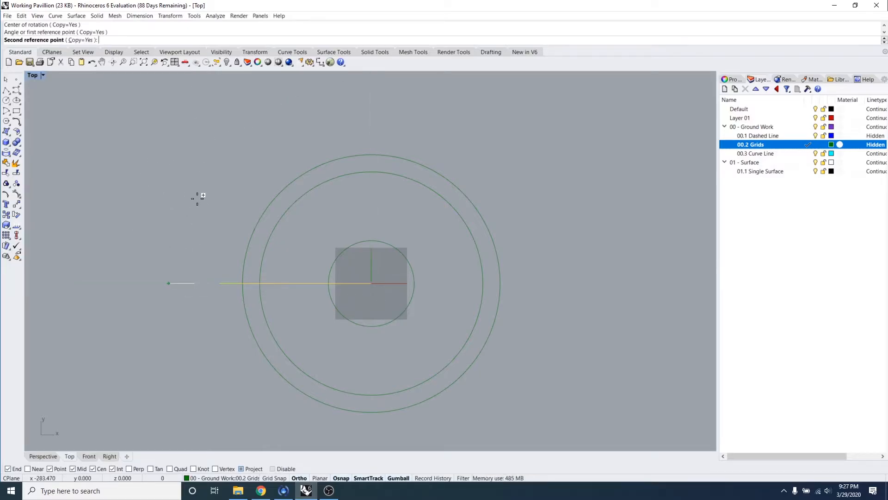
pyautogui.click(299, 478)
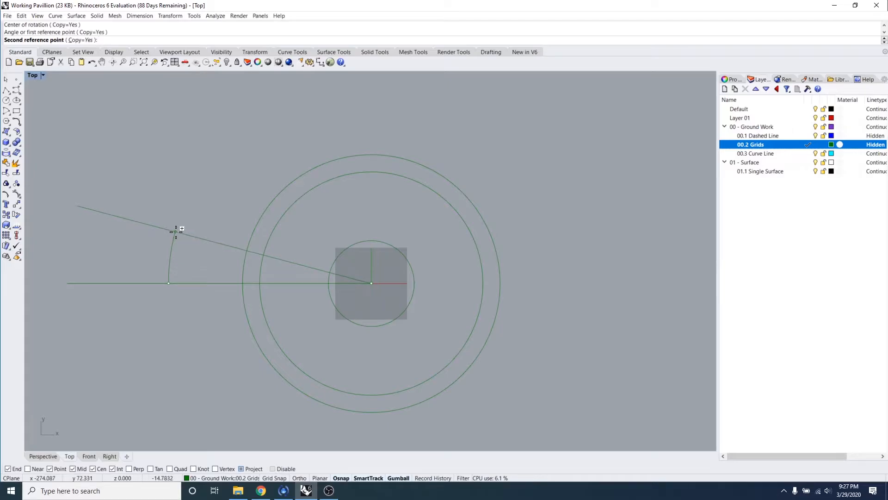
pyautogui.write('15')
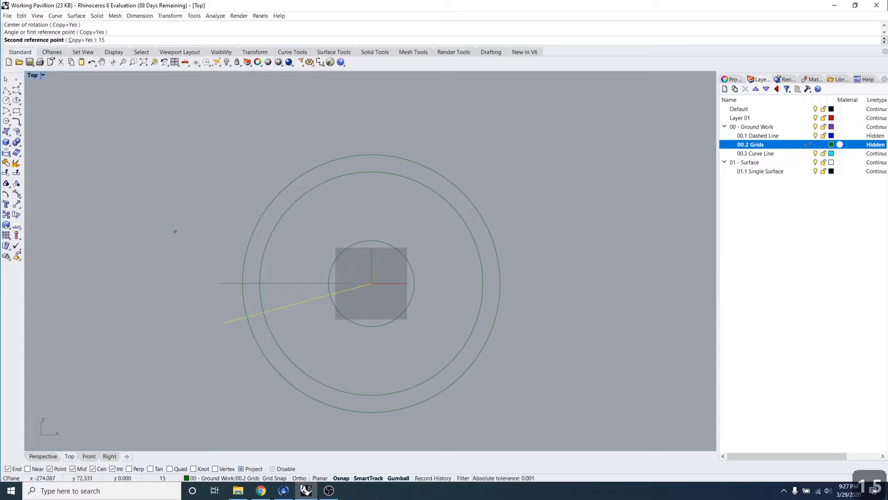
pyautogui.press('Return')
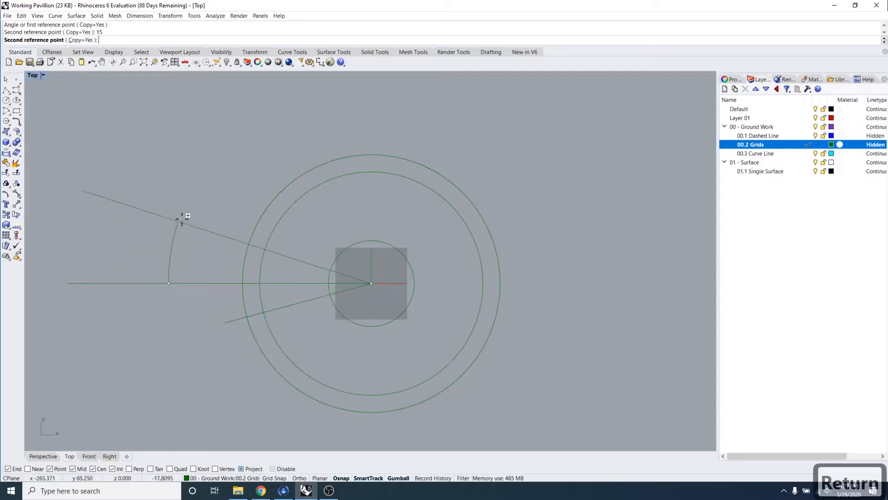
# - Place two more rotated copies of the horizontal radial line about the circles' centre, at 15 and -15 degrees
pyautogui.write('1')
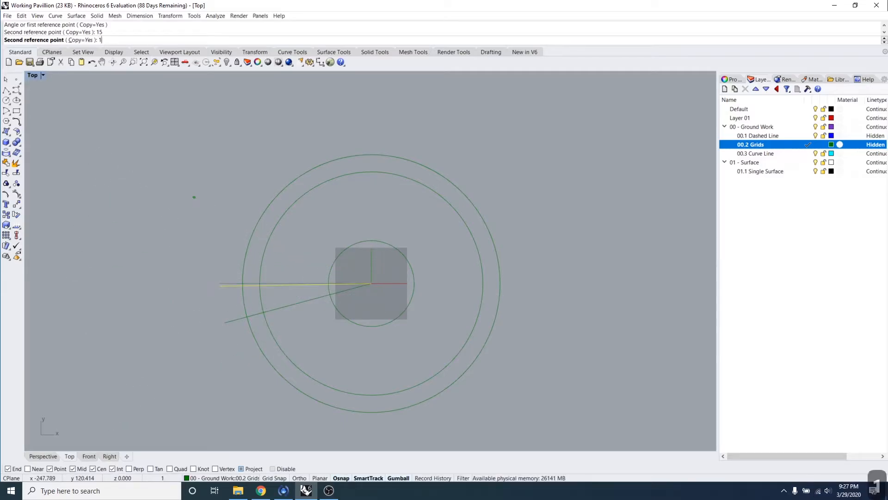
pyautogui.write('5')
pyautogui.press('Return')
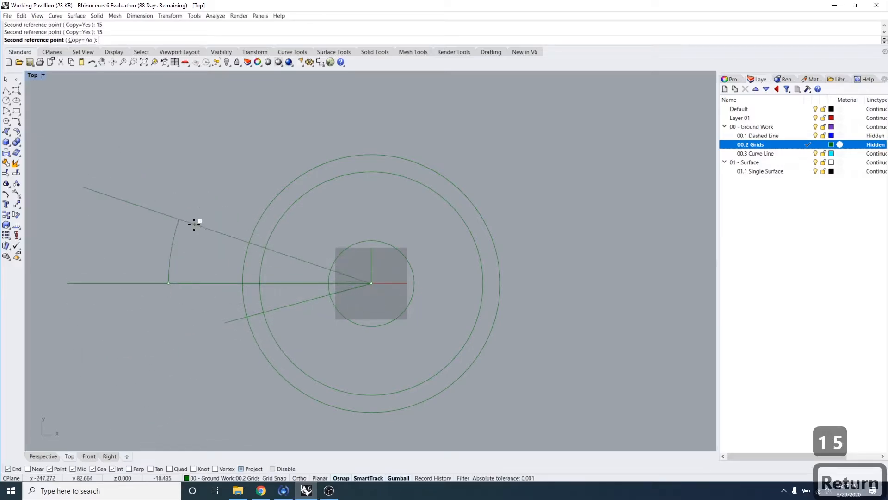
pyautogui.write('-15')
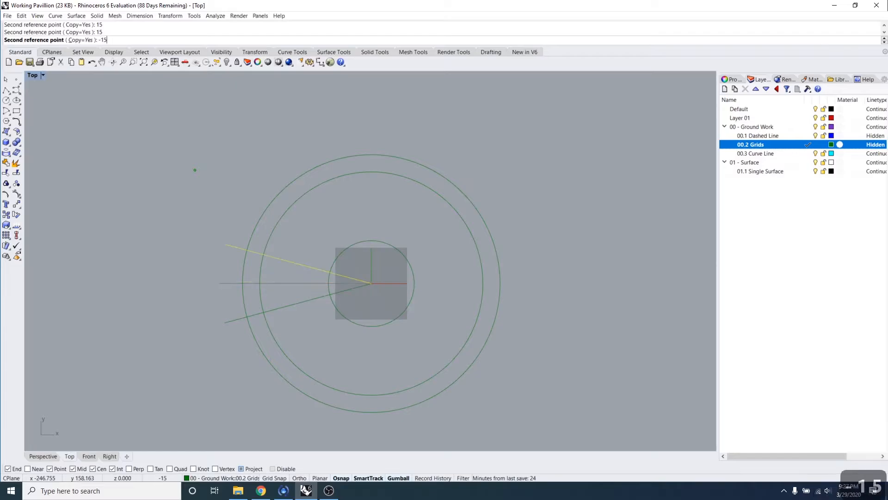
pyautogui.press('Return')
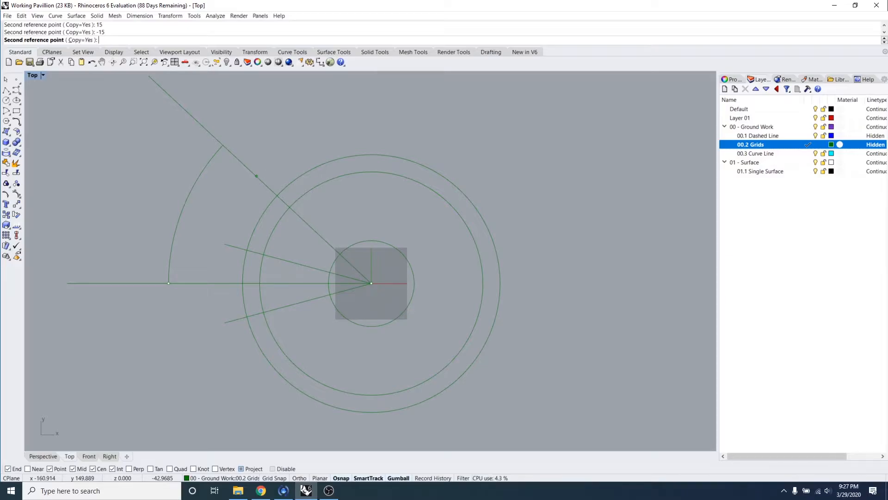
# - Add rotated copies of the horizontal radial line at -30, -45 and -60 degrees about the same centre
pyautogui.write('-30')
pyautogui.press('Return')
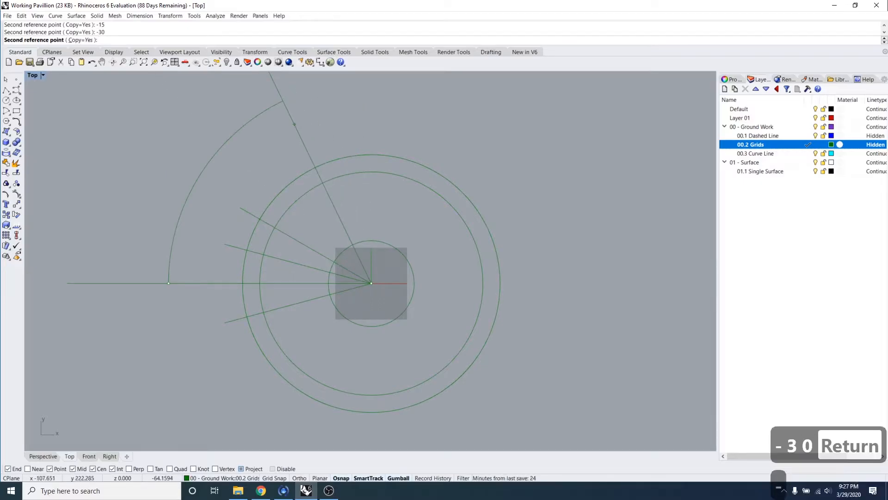
pyautogui.write('45')
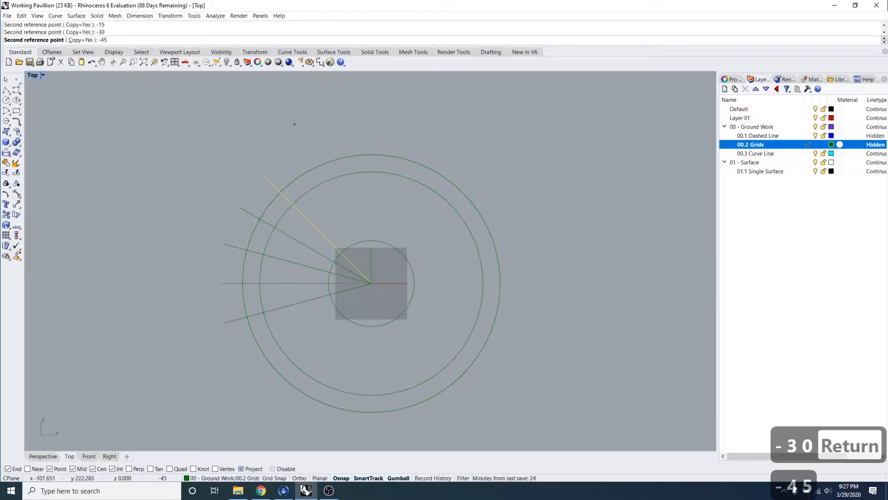
pyautogui.press('Return')
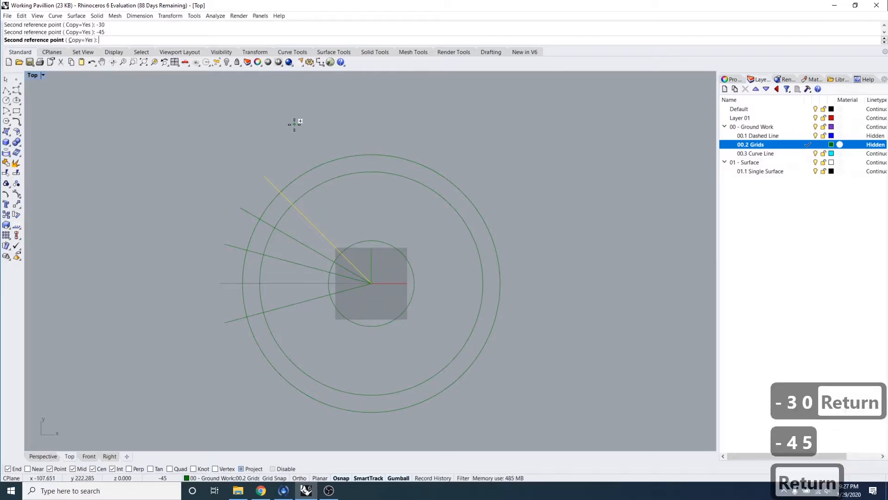
pyautogui.write('-')
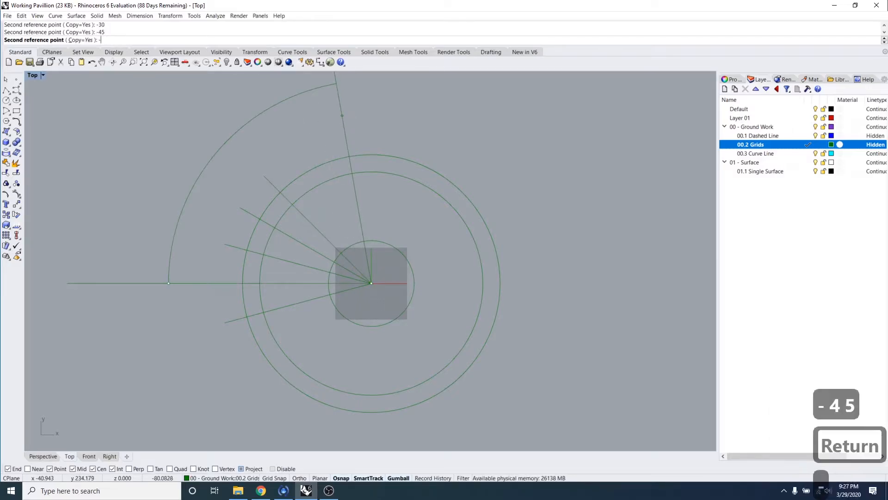
pyautogui.write('60')
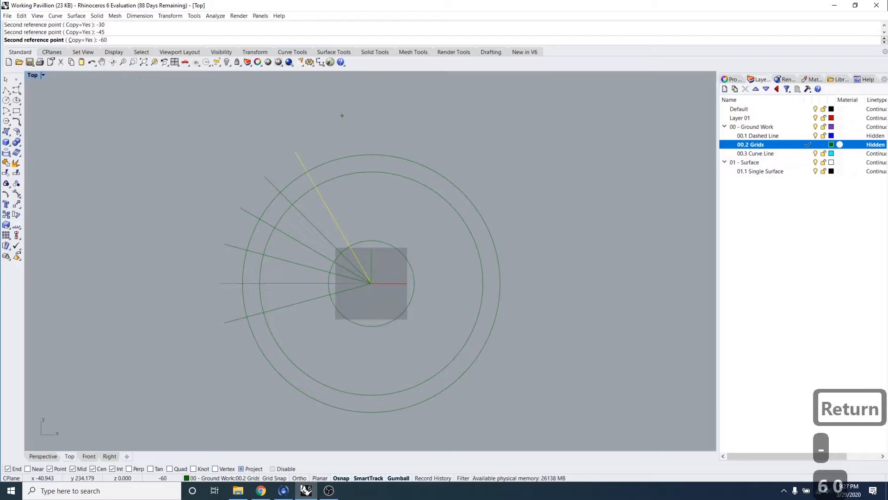
# - Add copies of the horizontal grid line rotated by -60, -75 and -90 degrees about the circles' center
pyautogui.press('Return')
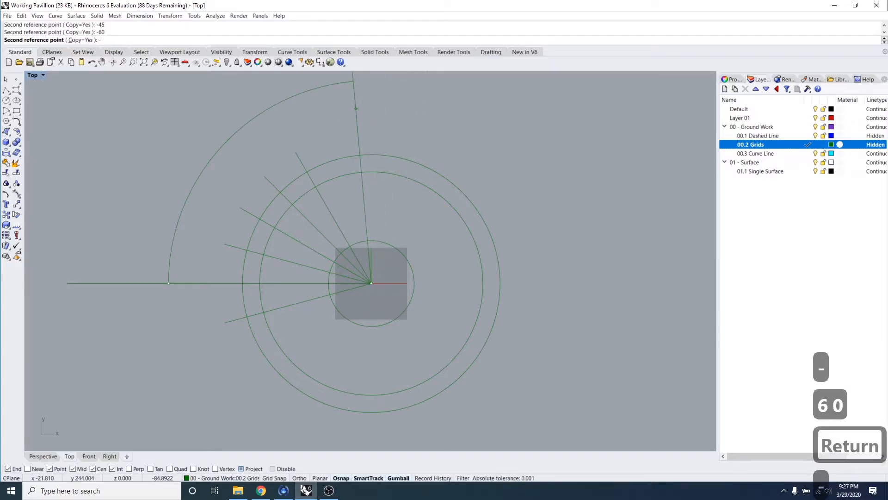
pyautogui.write('-75')
pyautogui.press('Return')
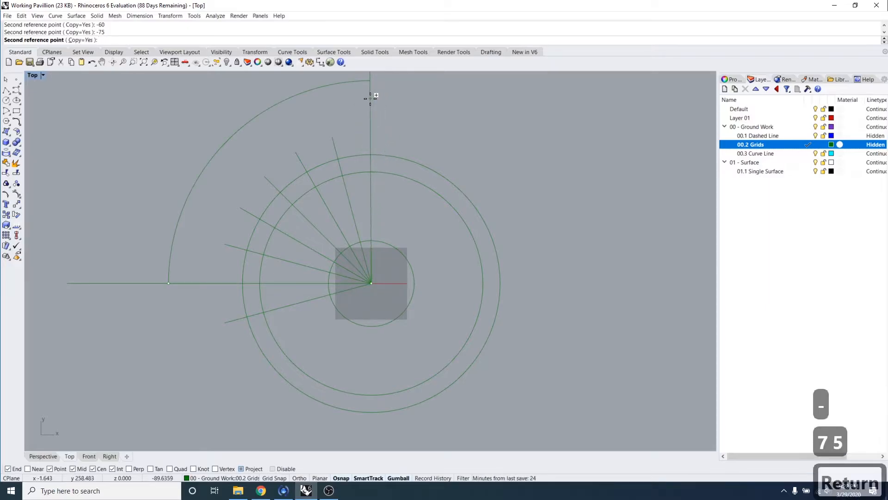
pyautogui.write('-90')
pyautogui.press('Return')
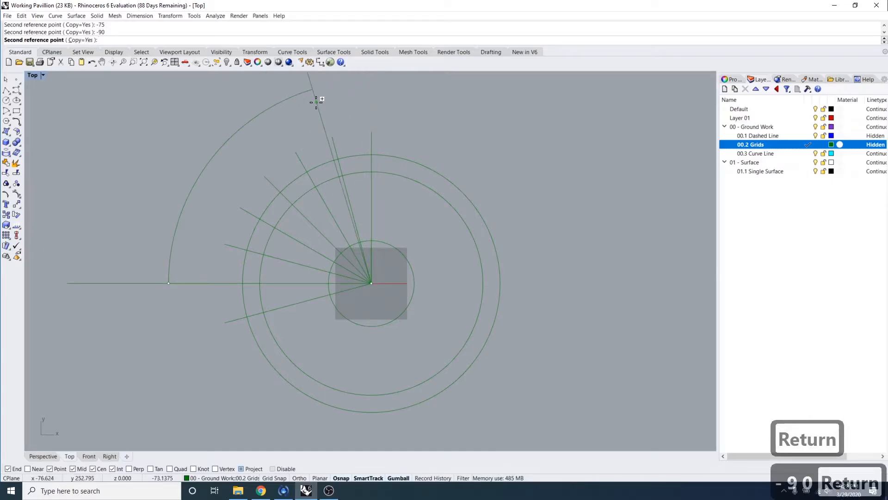
pyautogui.scroll(2, 316, 102)
pyautogui.press('Escape')
pyautogui.press('Escape')
pyautogui.press('Escape')
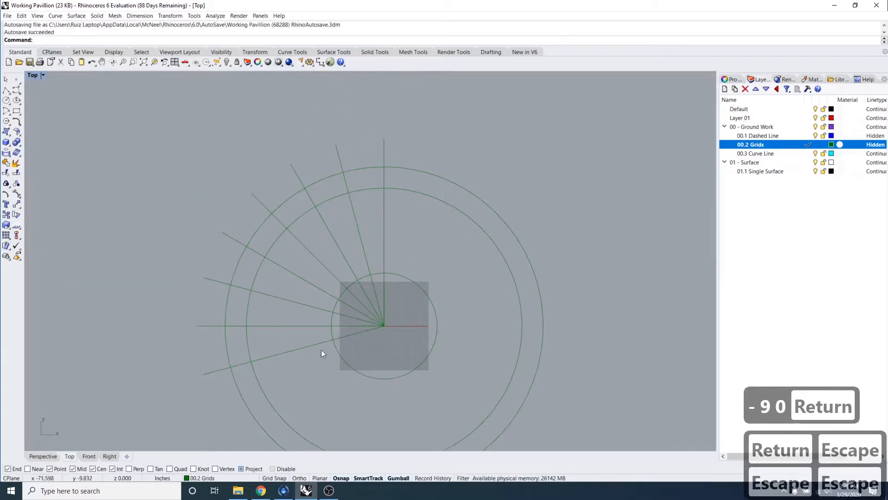
# - Try deleting one of the two overlapping grid lines just below the horizontal line, and undo the deletion
pyautogui.scroll(-2, 288, 370)
pyautogui.moveTo(289, 370); pyautogui.dragTo(242, 290, button='right')
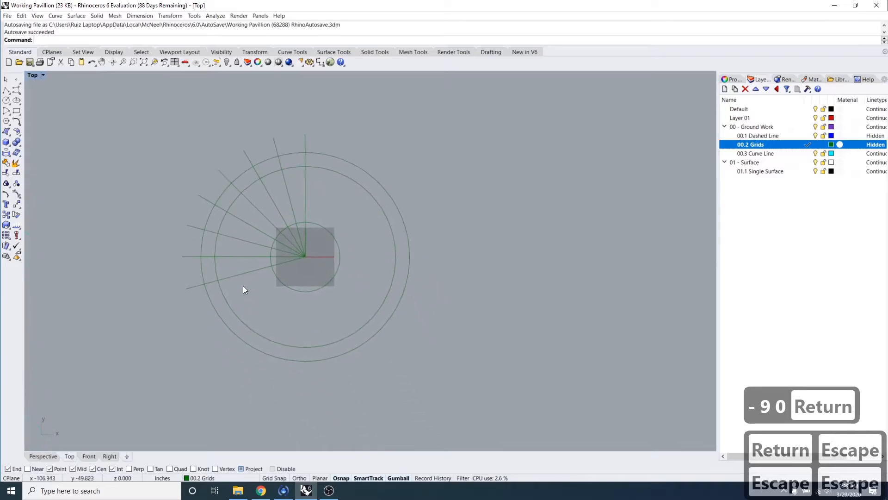
pyautogui.scroll(3, 240, 283)
pyautogui.click(240, 270)
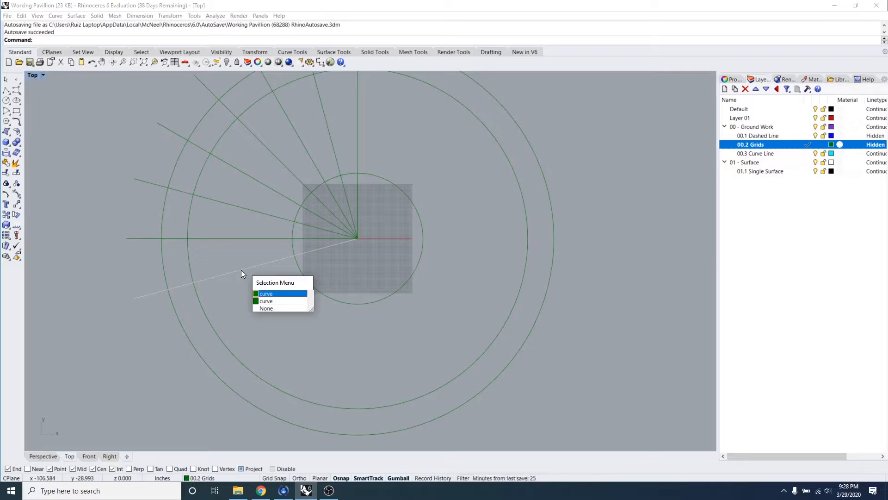
pyautogui.click(272, 295)
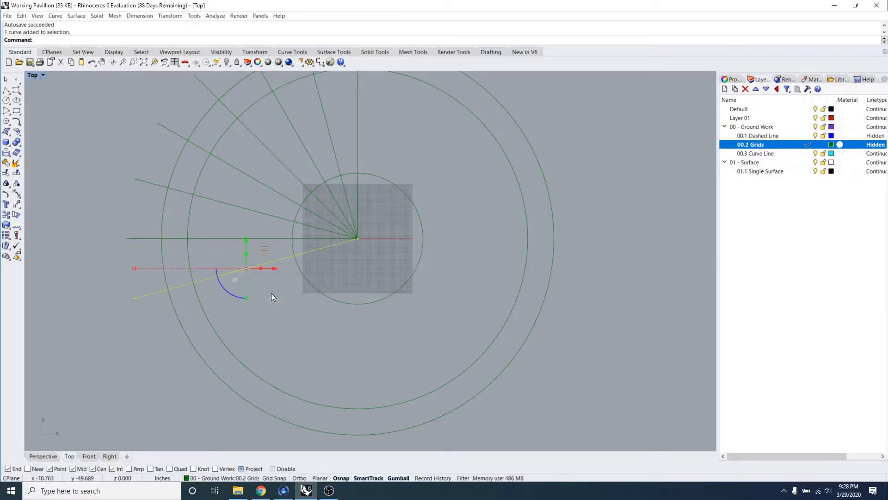
pyautogui.press('Delete')
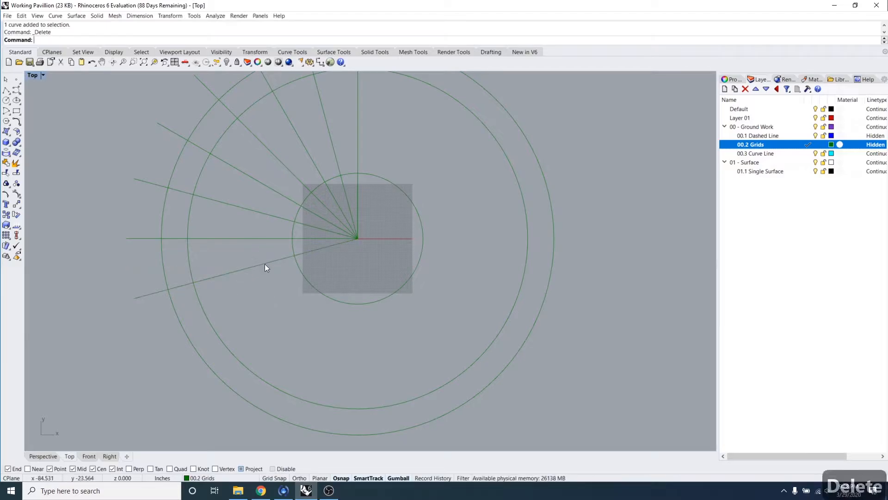
pyautogui.click(264, 263)
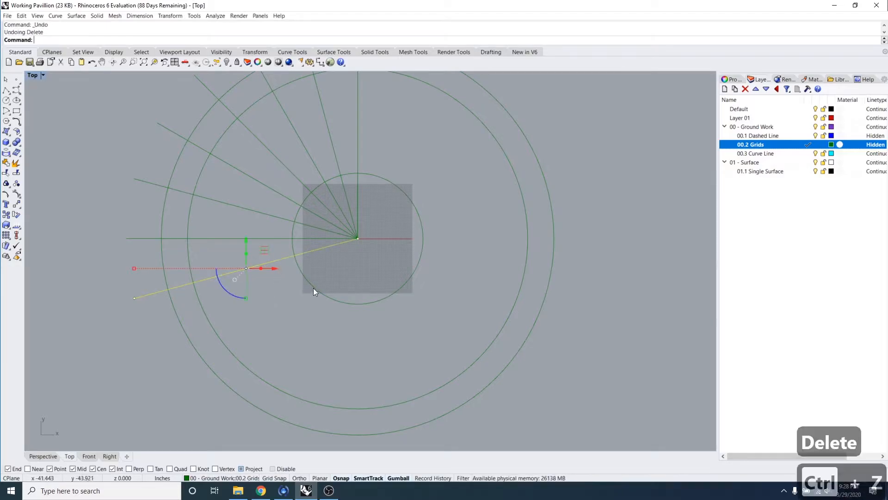
pyautogui.hotkey('ctrl', 'z')
pyautogui.press('Escape')
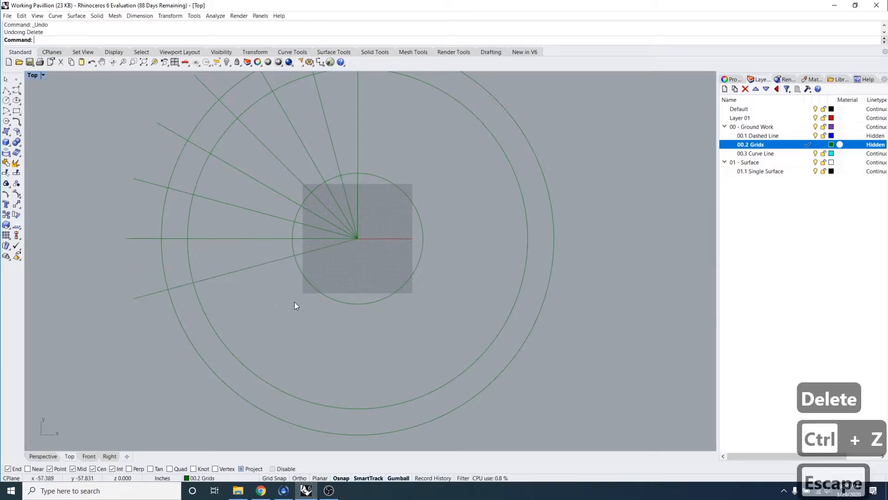
# - Try deleting both overlapping lines below the horizontal one after the other, and undo both deletions
pyautogui.click(276, 259)
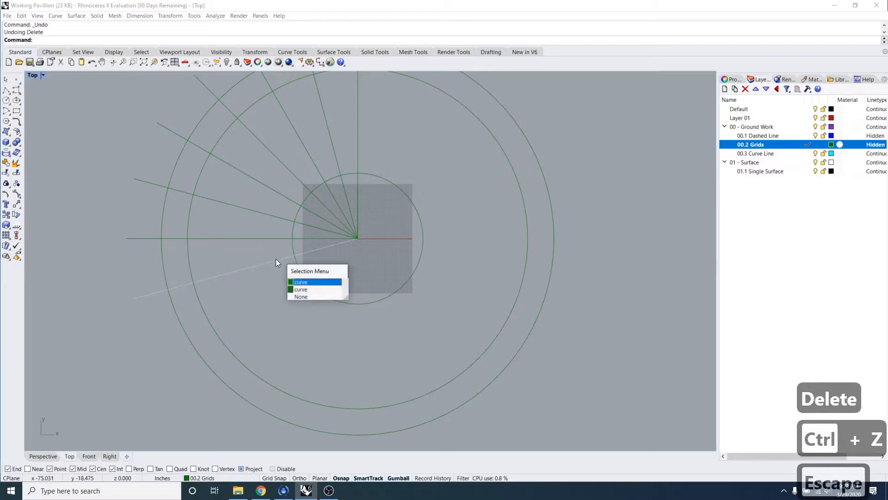
pyautogui.click(319, 285)
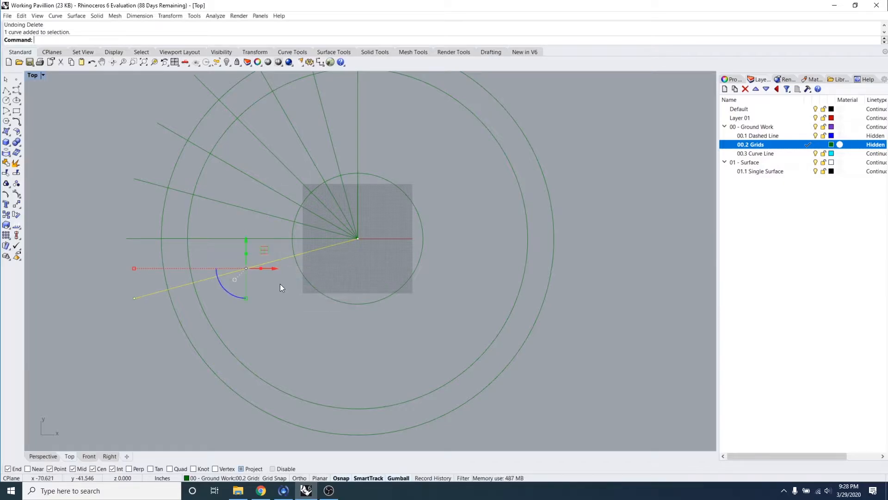
pyautogui.press('Delete')
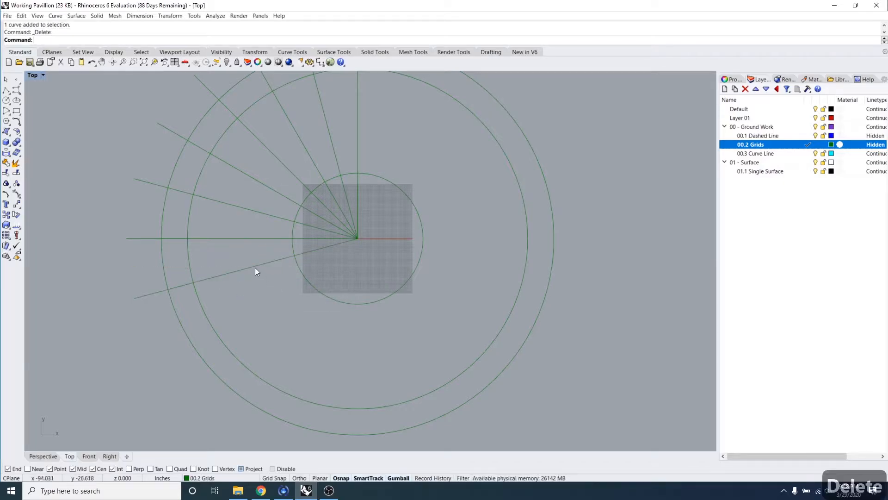
pyautogui.press('Delete')
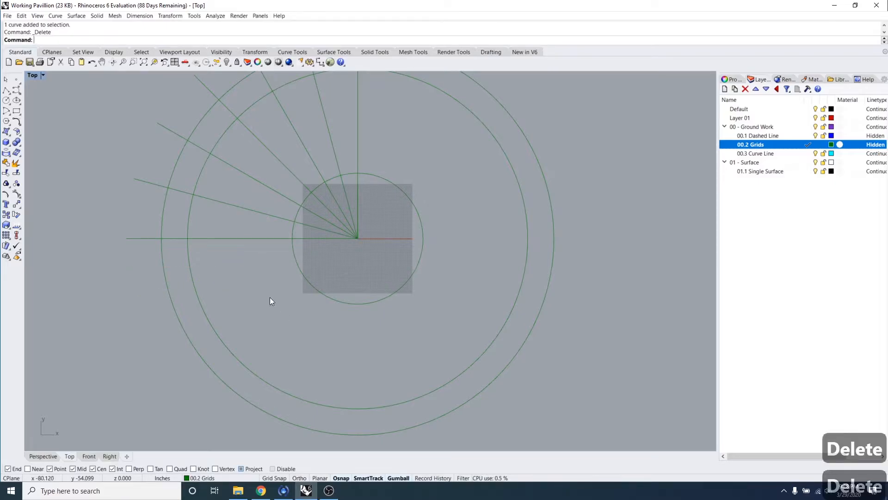
pyautogui.hotkey('ctrl', 'z')
pyautogui.hotkey('ctrl', 'z')
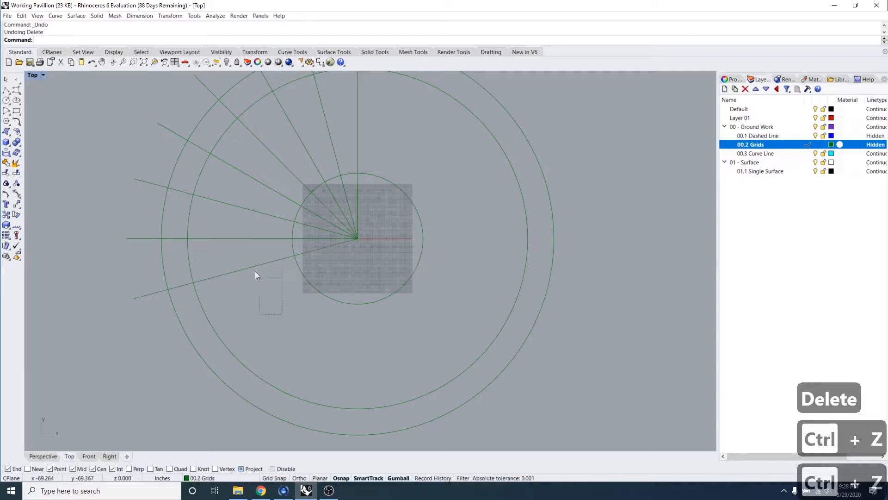
# - Select both overlapping grid lines below the horizontal line together and delete them
pyautogui.moveTo(243, 257); pyautogui.dragTo(229, 256)
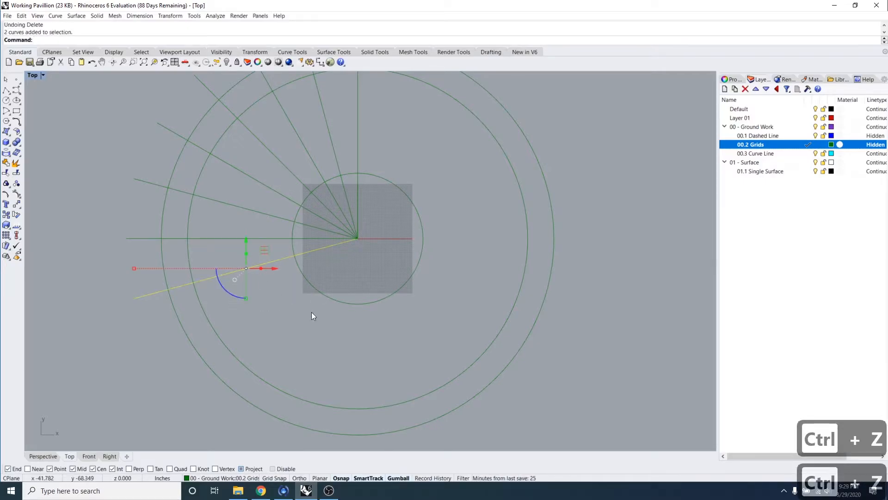
pyautogui.press('Delete')
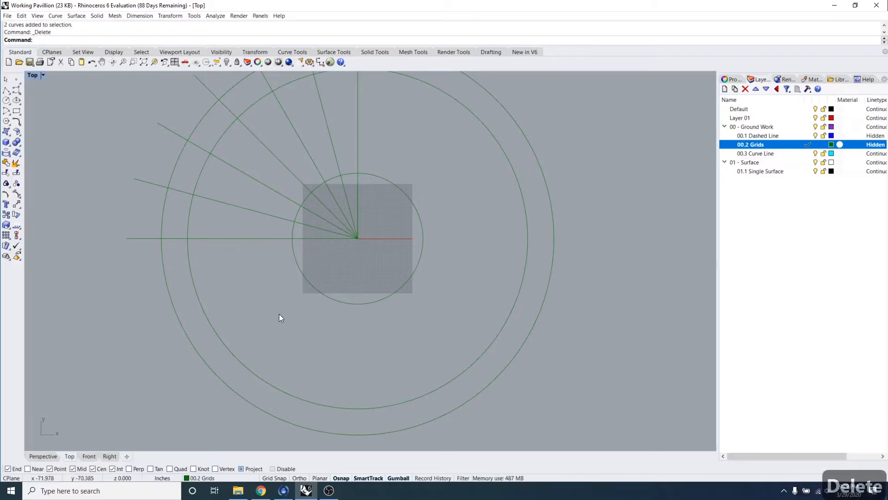
pyautogui.scroll(-5, 268, 300)
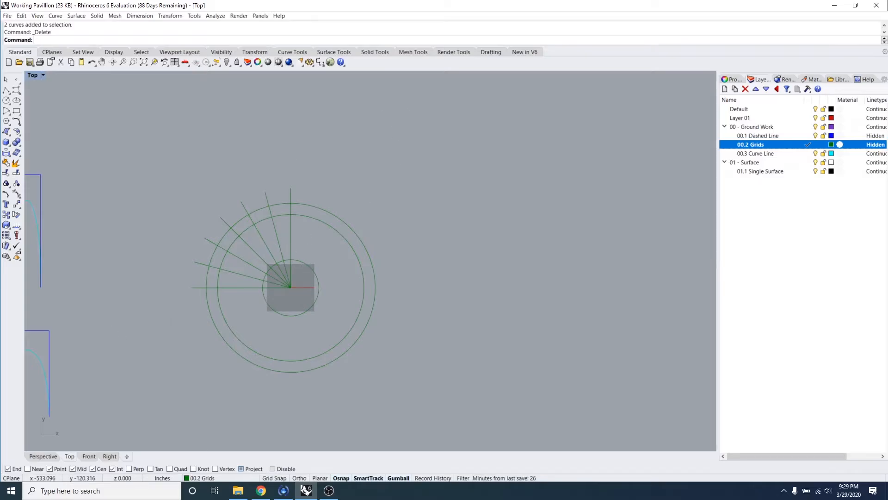
# - Check the parallel grid-line spacing in the Second Semester.pdf plan and select the vertical grid line above the circles' center
pyautogui.moveTo(0, 119); pyautogui.dragTo(304, 59)
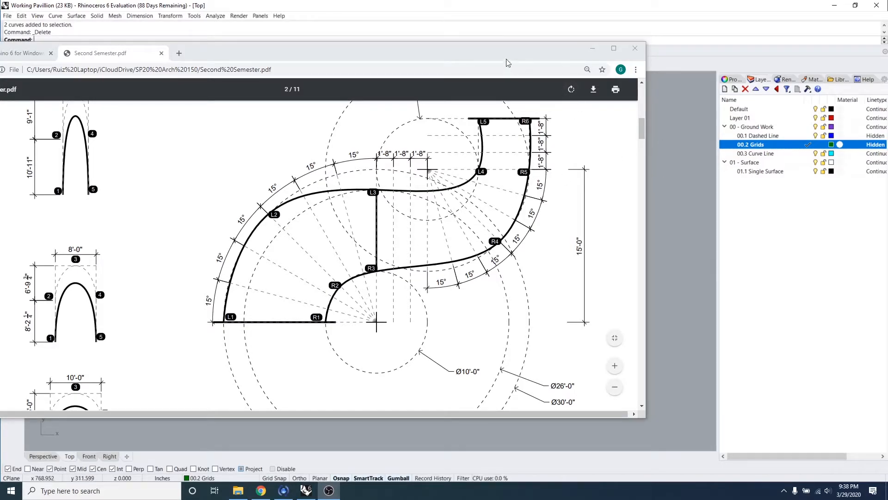
pyautogui.moveTo(552, 55); pyautogui.dragTo(0, 111)
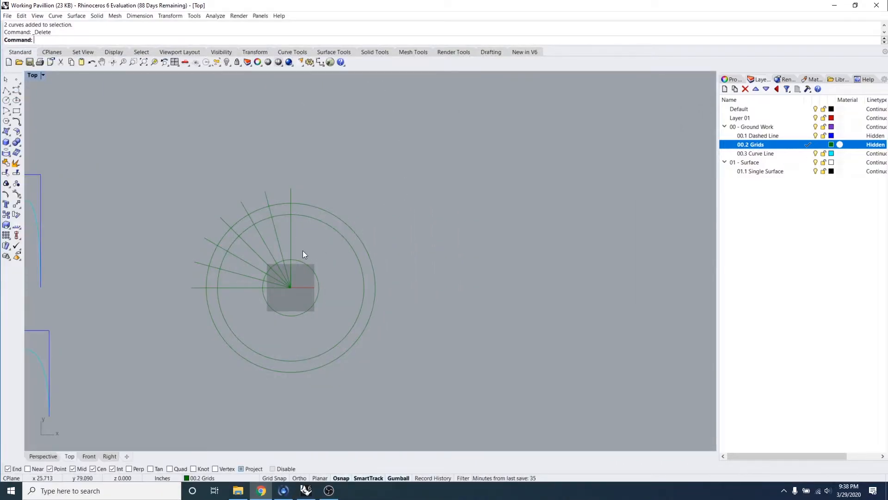
pyautogui.scroll(6, 303, 250)
pyautogui.moveTo(304, 250)
pyautogui.mouseDown(button='right')
pyautogui.moveTo(389, 258)
pyautogui.moveTo(358, 242)
pyautogui.moveTo(340, 252)
pyautogui.mouseUp(button='right')
pyautogui.scroll(2, 364, 226)
pyautogui.moveTo(279, 116); pyautogui.dragTo(280, 118)
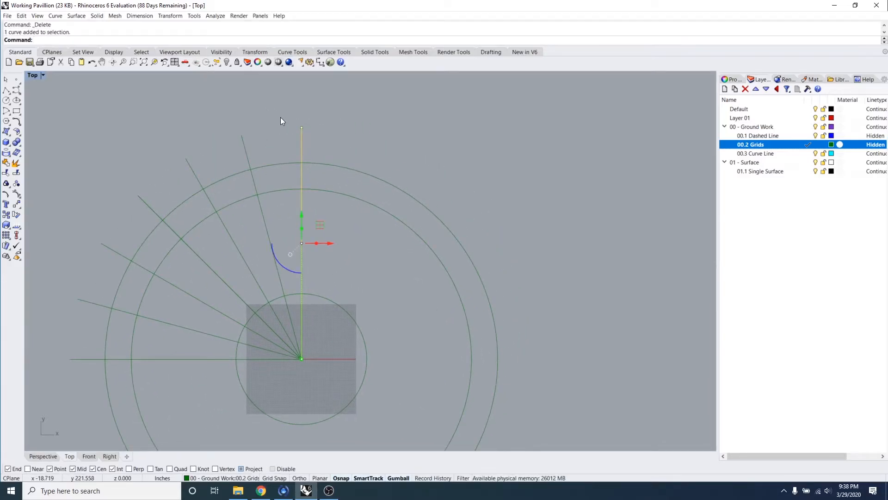
# - Try copying the vertical grid line 1'8" to the right without Ortho, and undo the copy
pyautogui.write('copy')
pyautogui.press('Return')
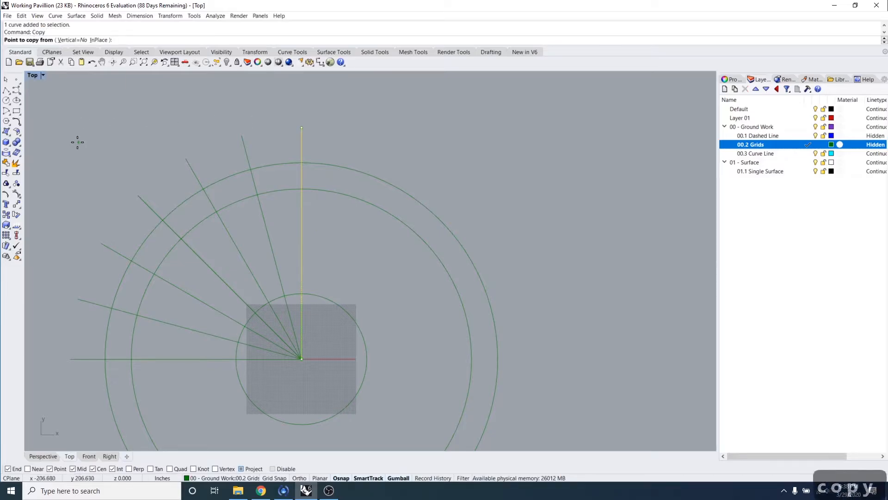
pyautogui.click(302, 127)
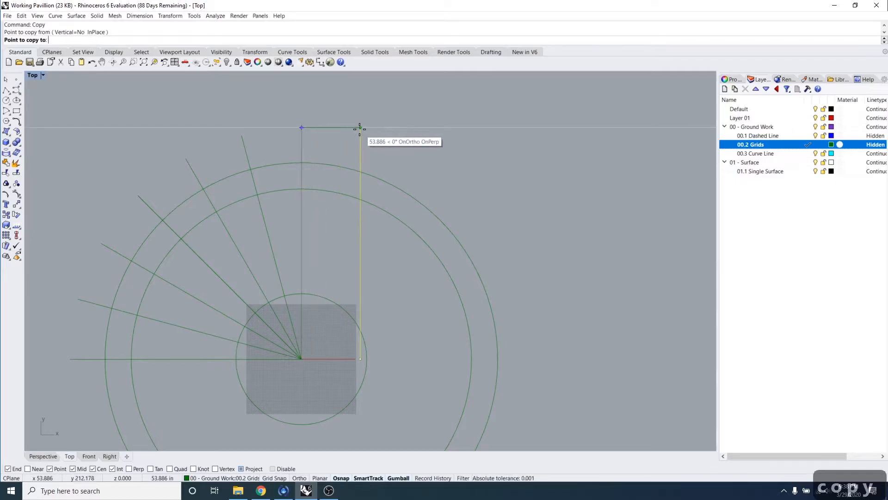
pyautogui.write('1\'8"')
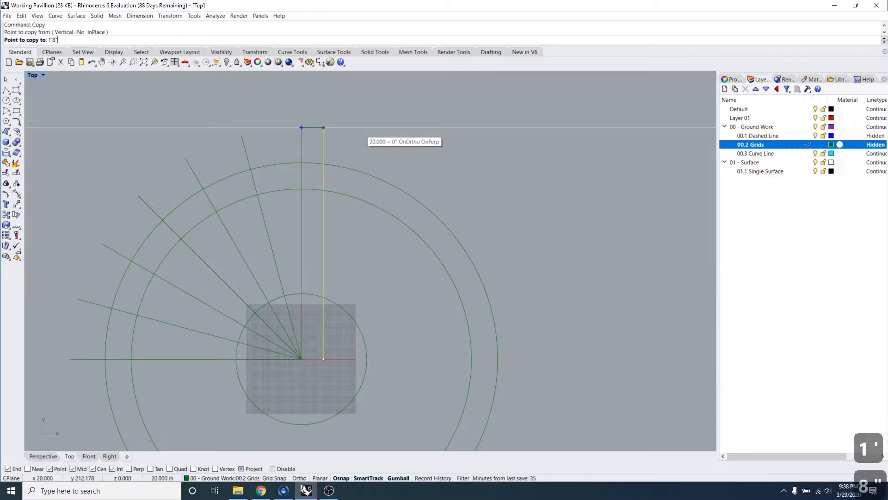
pyautogui.press('Return')
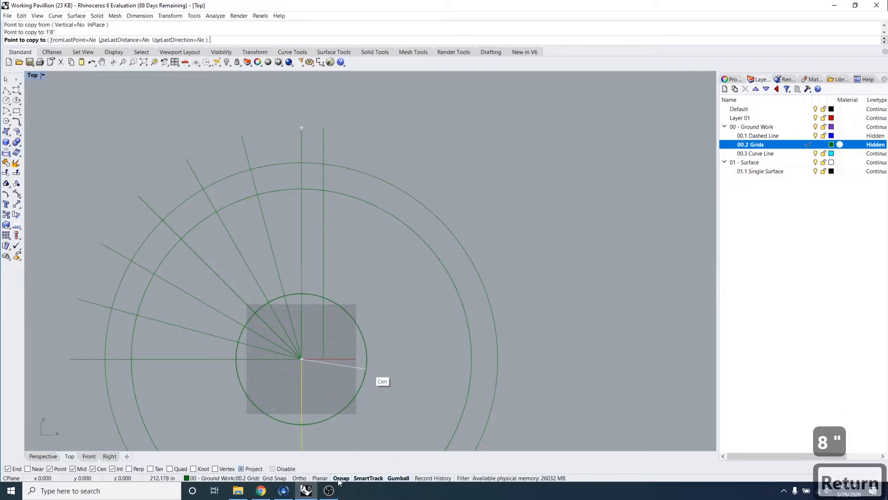
pyautogui.press('Escape')
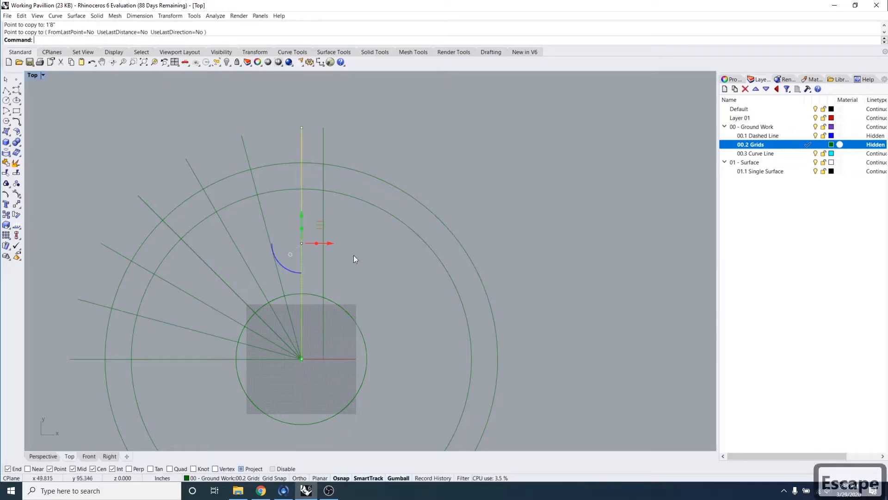
pyautogui.hotkey('ctrl', 'z')
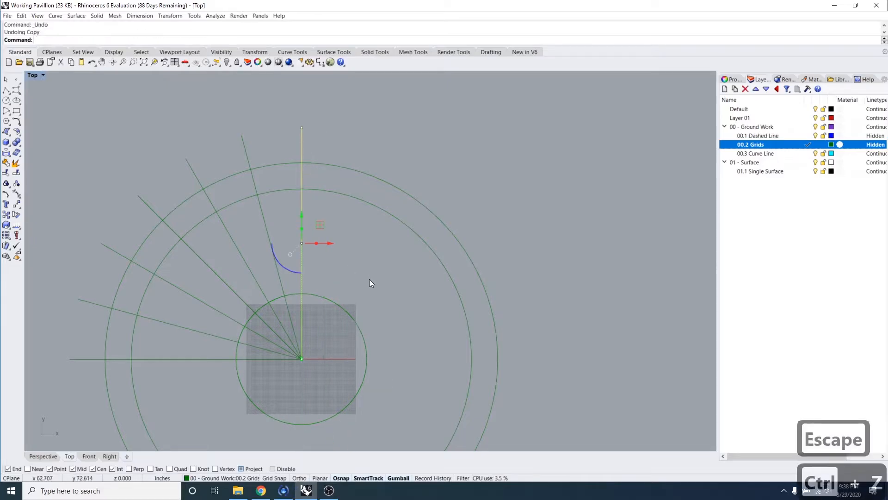
# - Turn on Ortho and copy the vertical grid line 1'8" to the right from its top endpoint
pyautogui.click(300, 478)
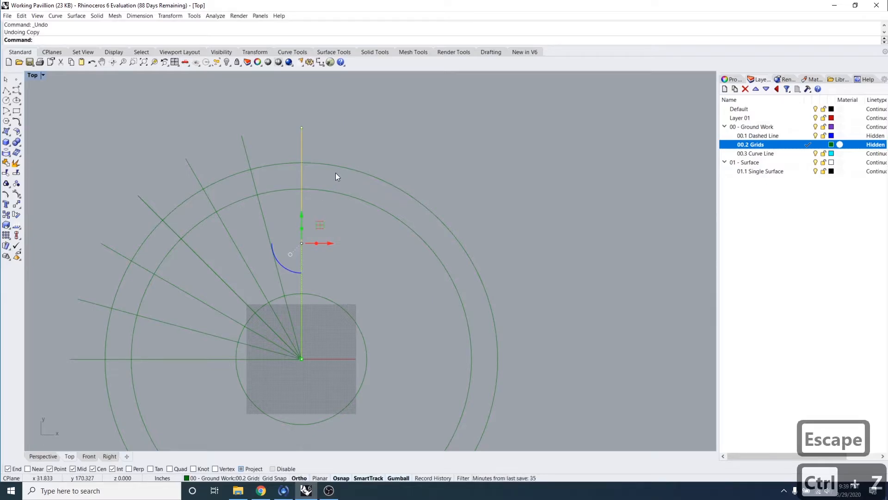
pyautogui.write('copy')
pyautogui.press('Return')
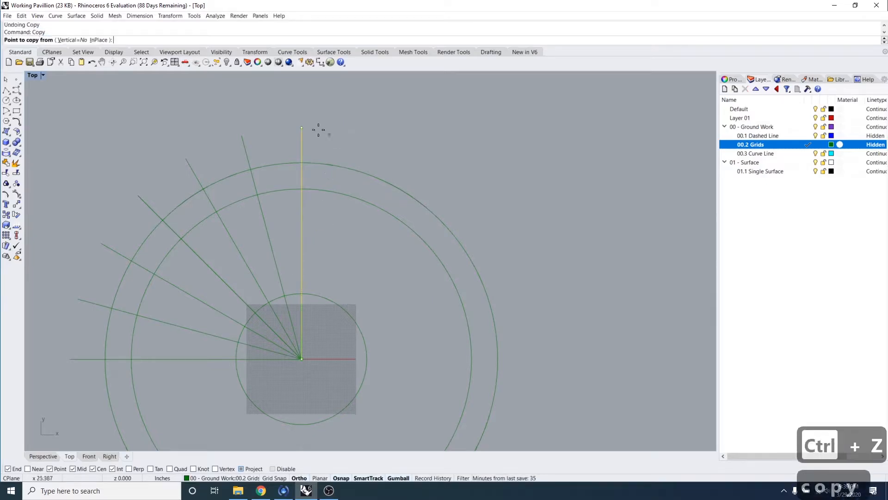
pyautogui.click(301, 127)
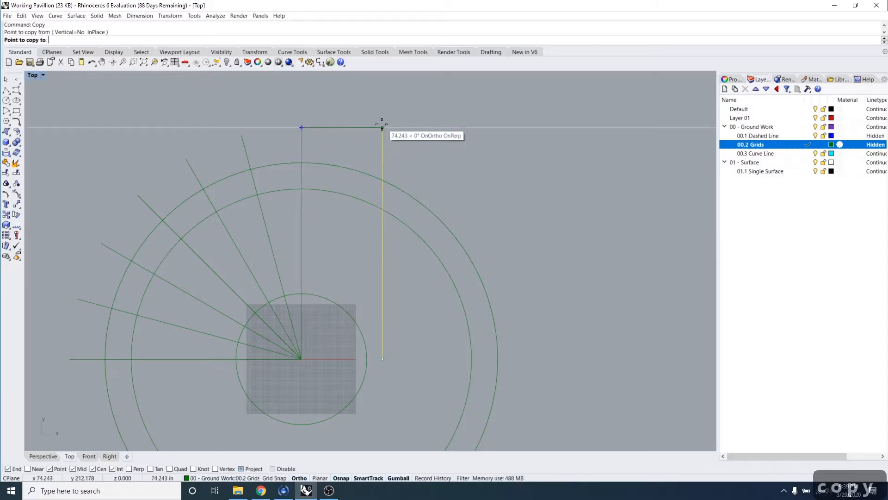
pyautogui.write('1\'8"')
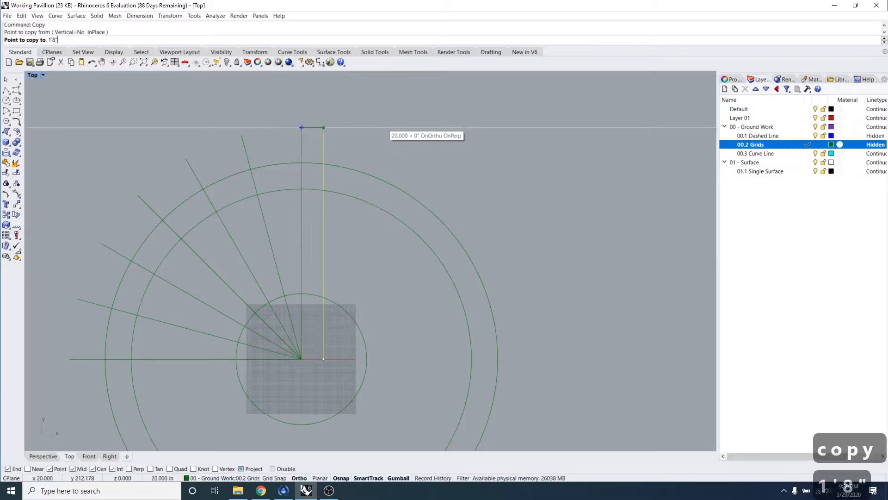
pyautogui.press('Return')
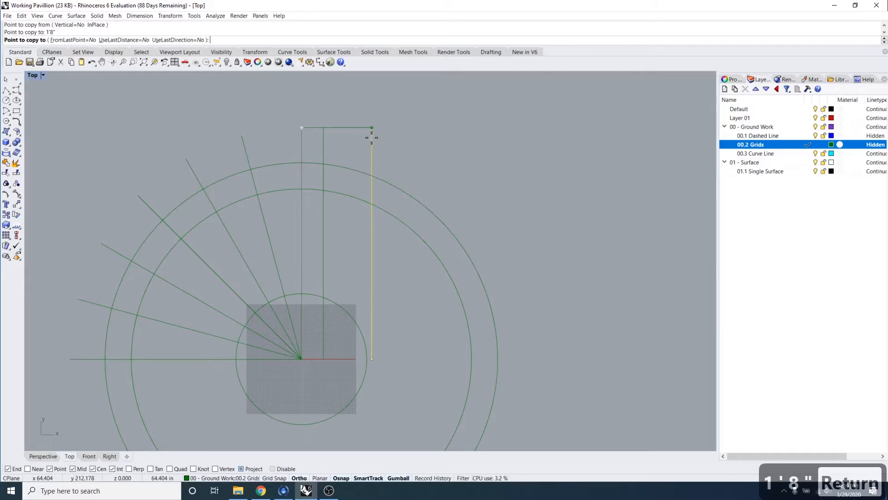
pyautogui.press('Escape')
pyautogui.press('Escape')
pyautogui.press('Escape')
# - Copy the offset vertical line another 1'8" to the right from its top endpoint
pyautogui.click(322, 135)
pyautogui.rightClick(323, 135)
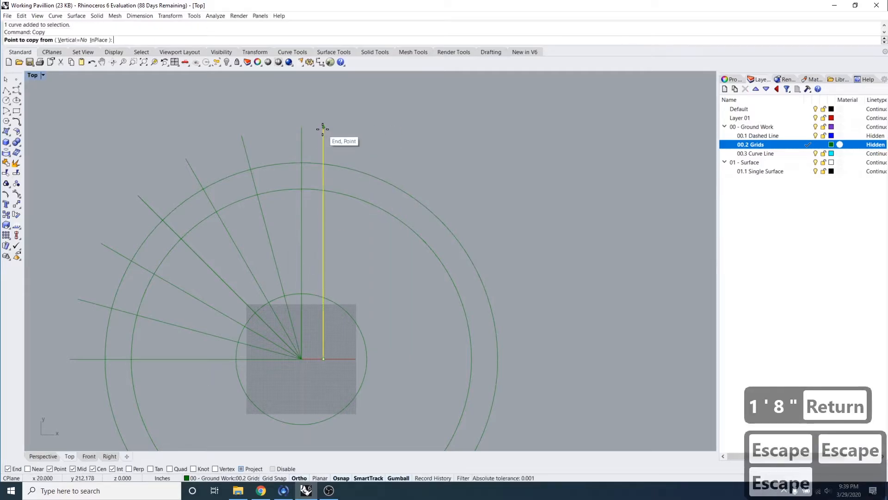
pyautogui.click(323, 129)
pyautogui.write('1')
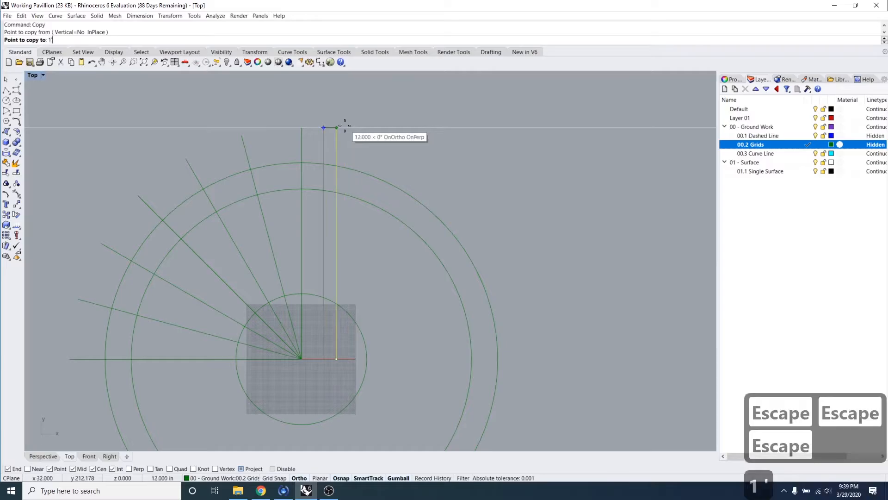
pyautogui.write('\'8"')
pyautogui.press('Return')
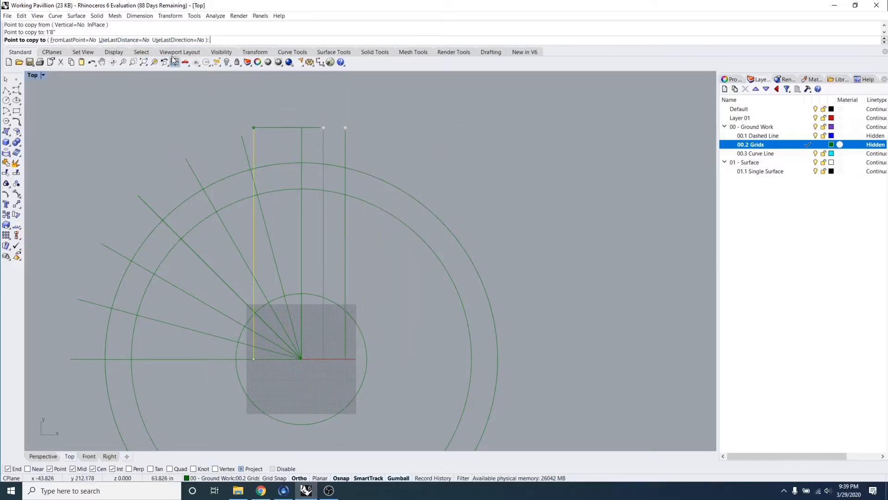
pyautogui.click(123, 40)
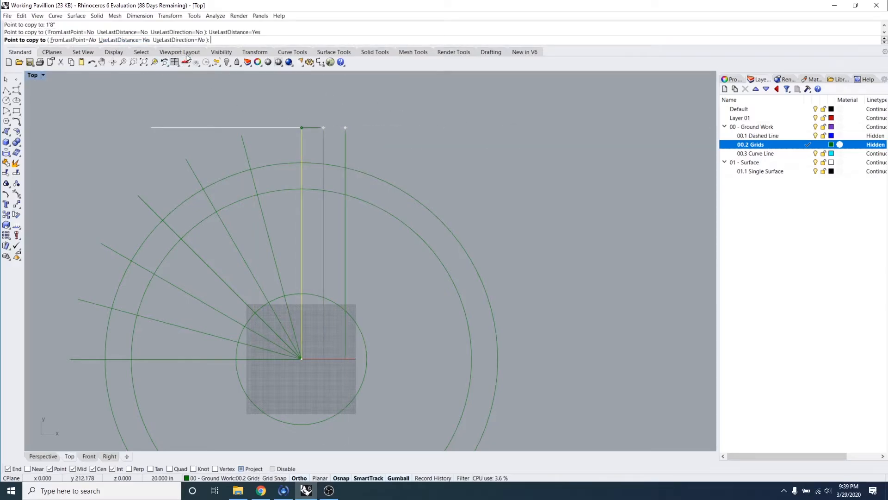
pyautogui.click(181, 40)
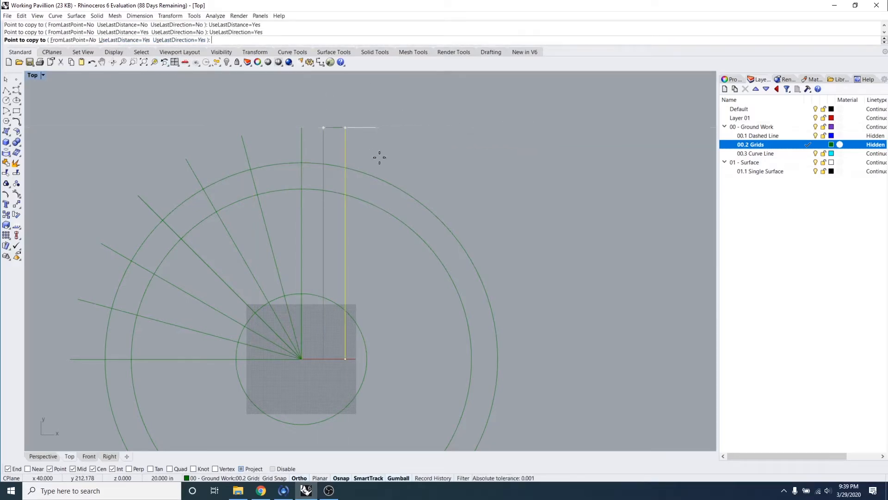
pyautogui.press('Escape')
pyautogui.press('Escape')
pyautogui.press('Escape')
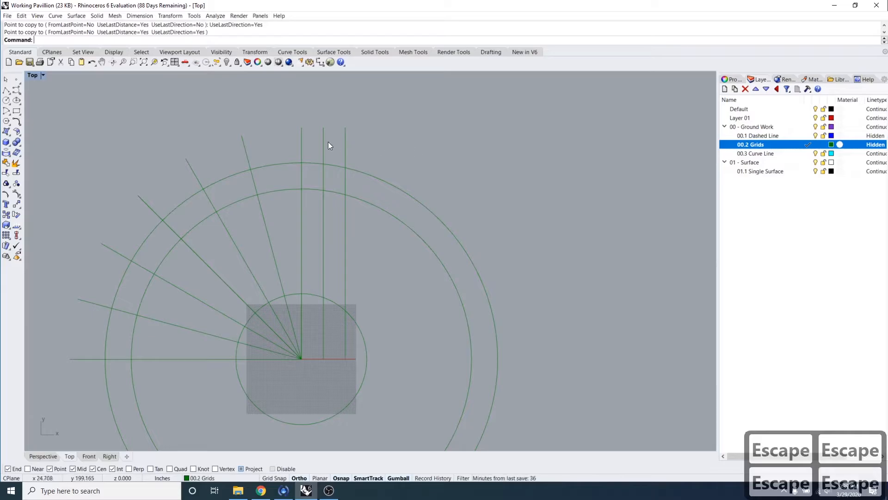
pyautogui.press('Escape')
pyautogui.press('Escape')
pyautogui.press('Escape')
# - Copy the rightmost vertical grid line one spacing to the right, picking the distance between the top endpoints of the last two lines
pyautogui.click(345, 143)
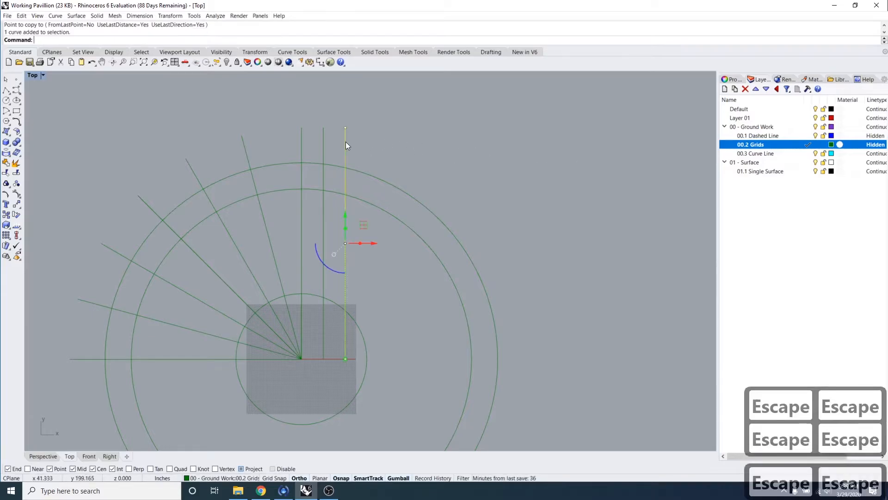
pyautogui.write('copy')
pyautogui.press('space')
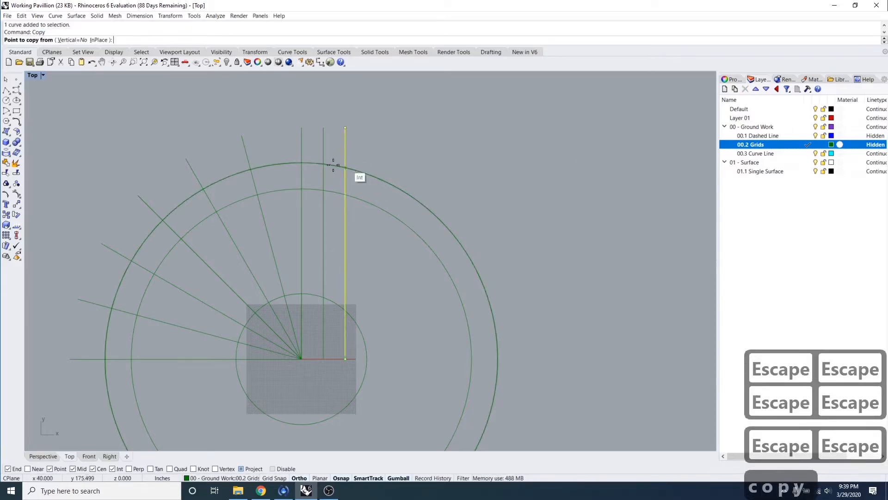
pyautogui.click(325, 128)
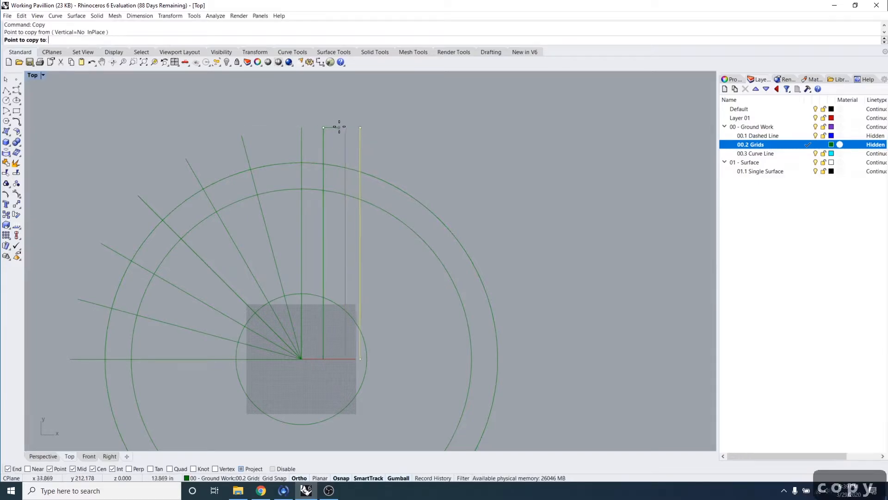
pyautogui.click(346, 127)
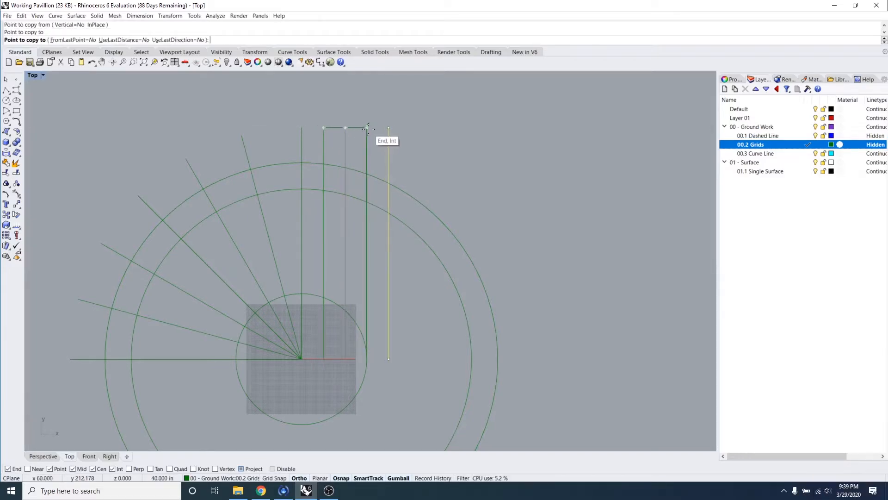
pyautogui.press('Escape')
pyautogui.press('Escape')
pyautogui.press('Escape')
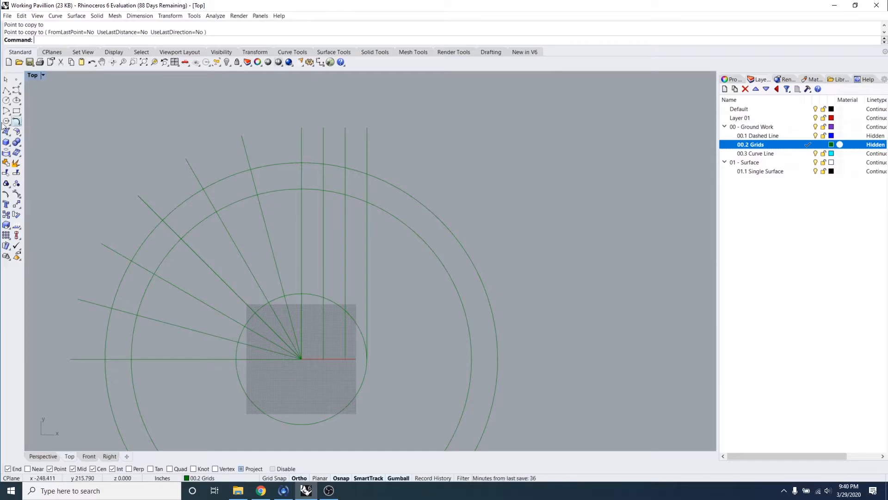
# - Check the Second Semester.pdf plan and draw a horizontal line about 285 inches long from the circles' center to the right
pyautogui.moveTo(0, 208); pyautogui.dragTo(231, 50)
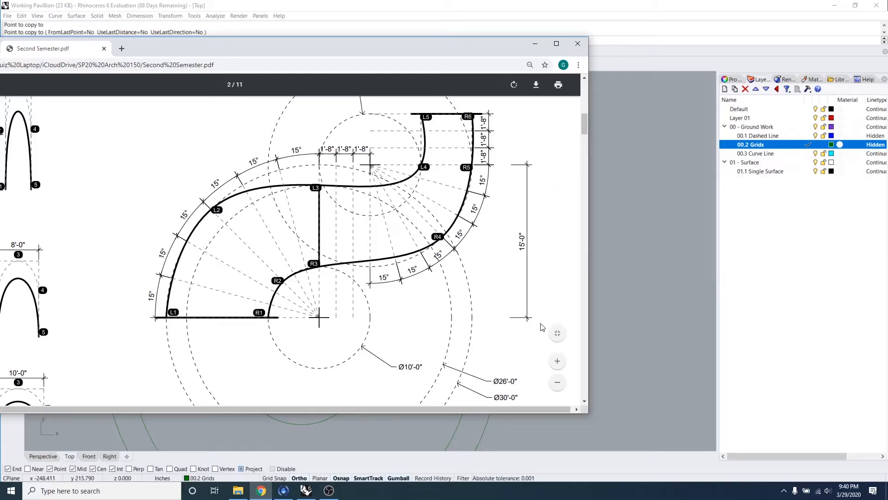
pyautogui.moveTo(452, 49); pyautogui.dragTo(0, 111)
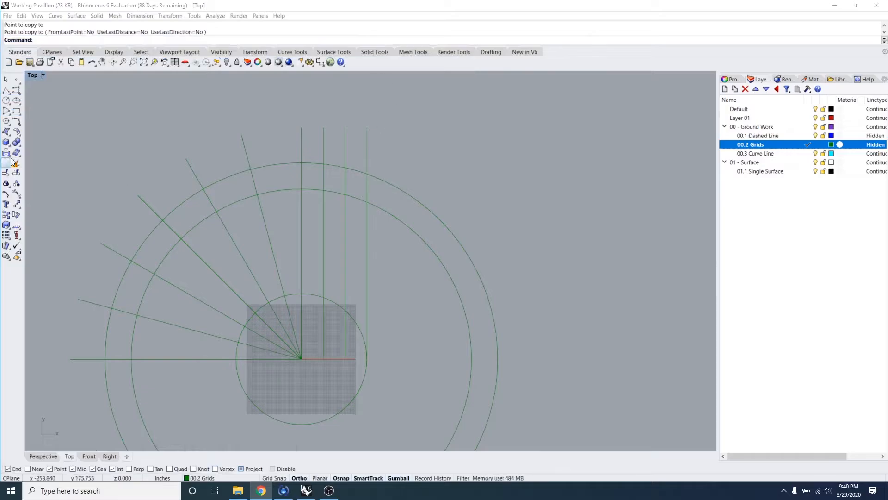
pyautogui.click(6, 90)
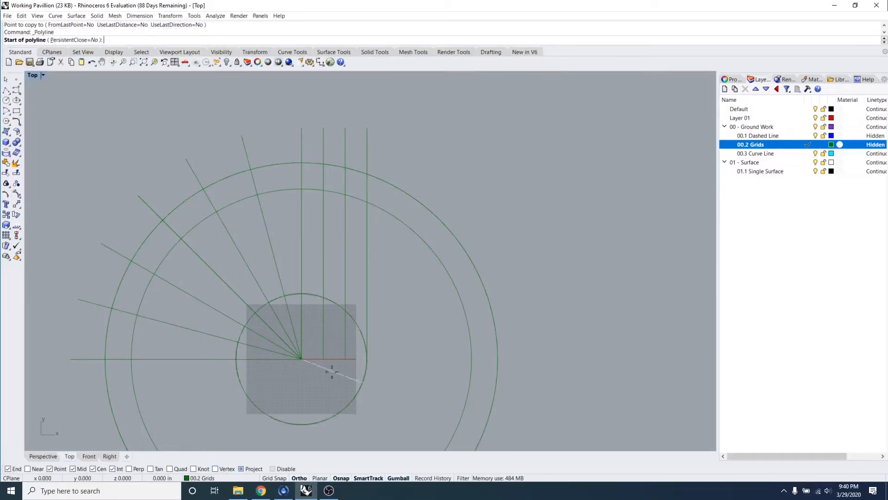
pyautogui.click(301, 359)
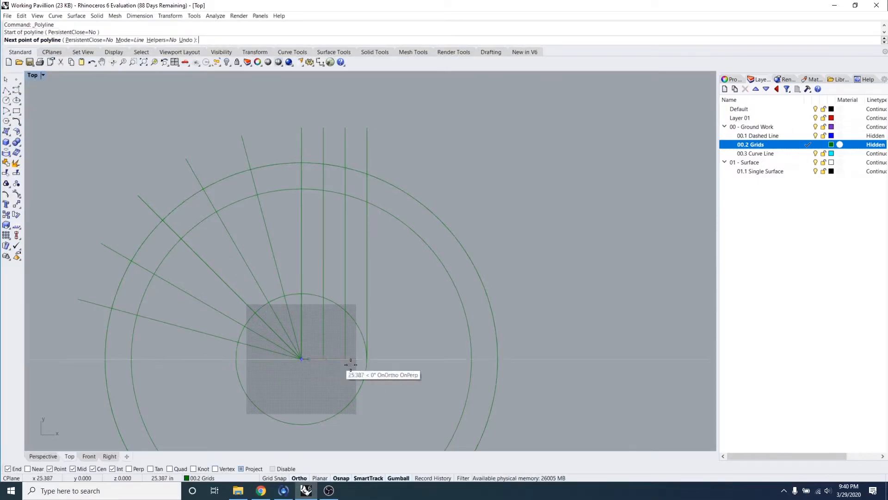
pyautogui.click(608, 376)
pyautogui.press('Return')
pyautogui.press('Escape')
pyautogui.press('Escape')
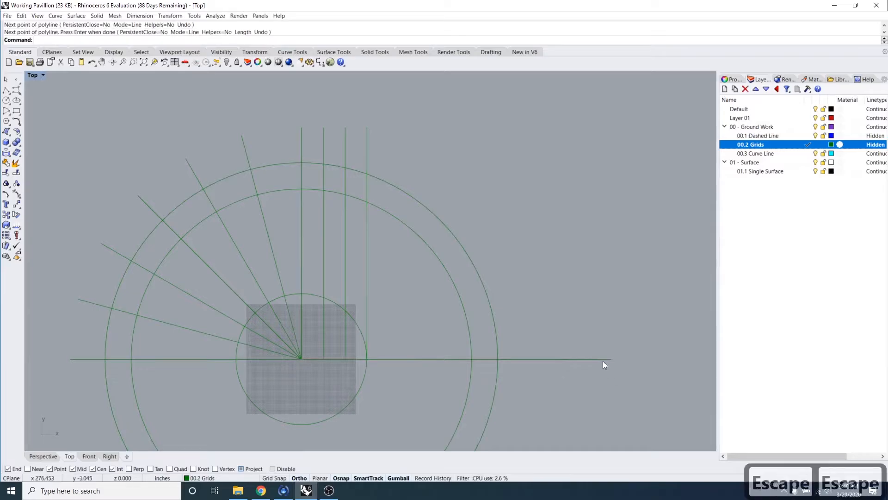
# - Try copying the new horizontal line 15' upward from a free base point beside its right end
pyautogui.click(603, 360)
pyautogui.write('copy')
pyautogui.press('Return')
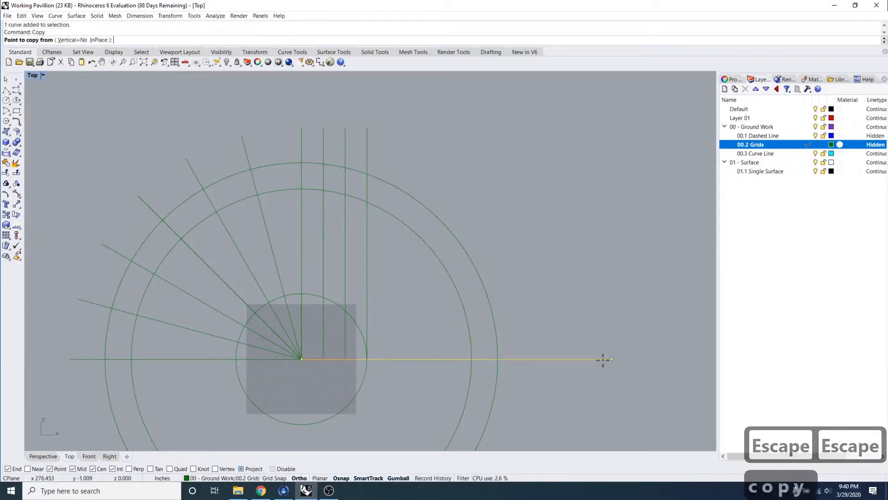
pyautogui.click(604, 325)
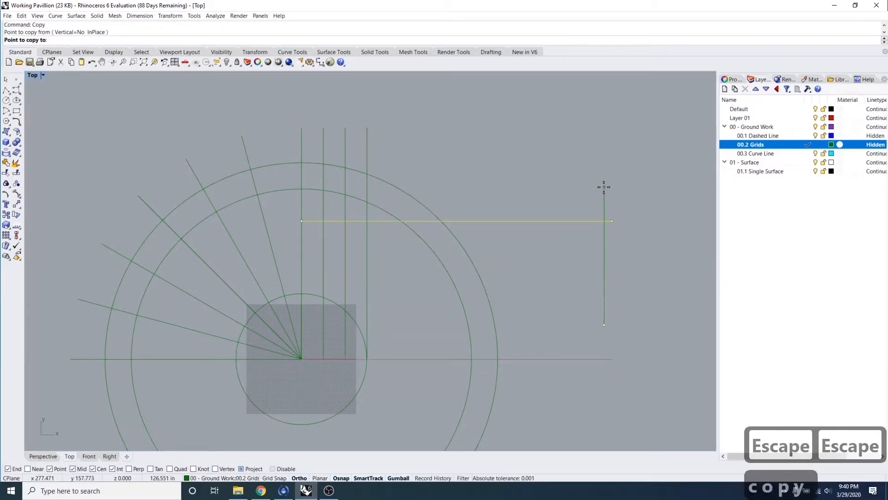
pyautogui.write("15'")
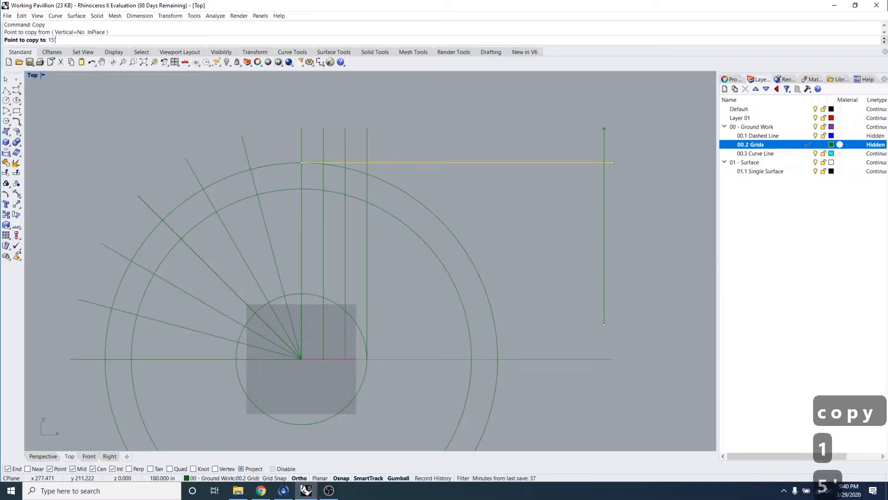
pyautogui.press('Return')
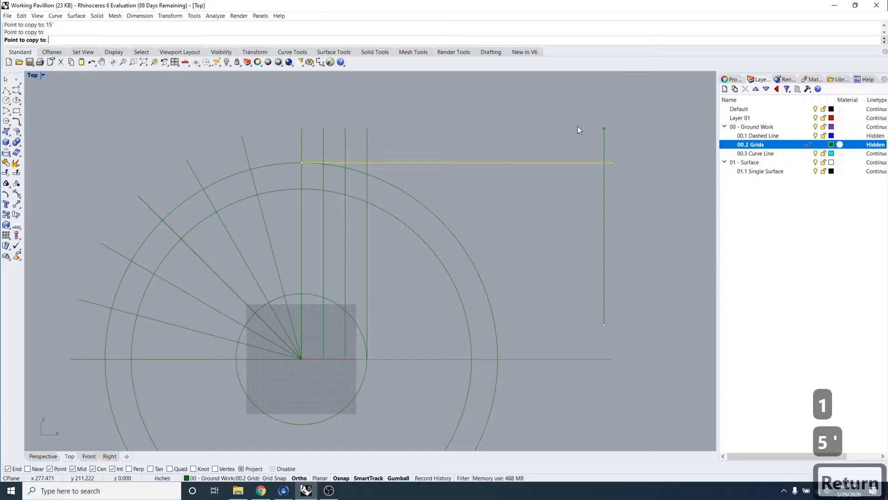
pyautogui.press('Return')
pyautogui.scroll(-3, 565, 231)
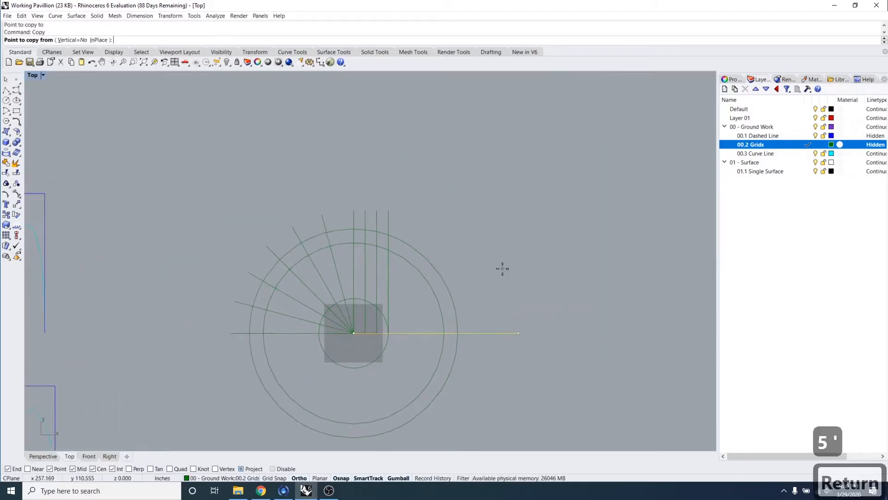
pyautogui.press('Escape')
pyautogui.press('Escape')
pyautogui.press('Escape')
pyautogui.press('Escape')
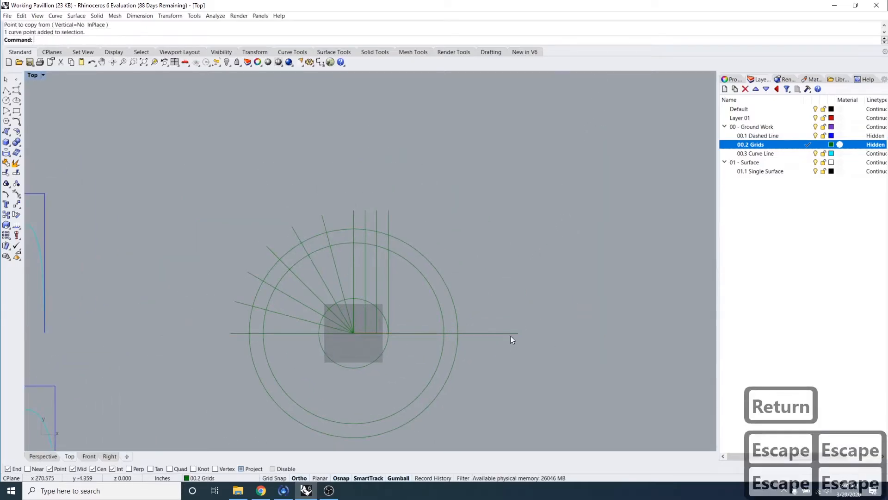
# - Copy the horizontal line 15' upward, using its right endpoint as the base point
pyautogui.click(511, 334)
pyautogui.write('cop')
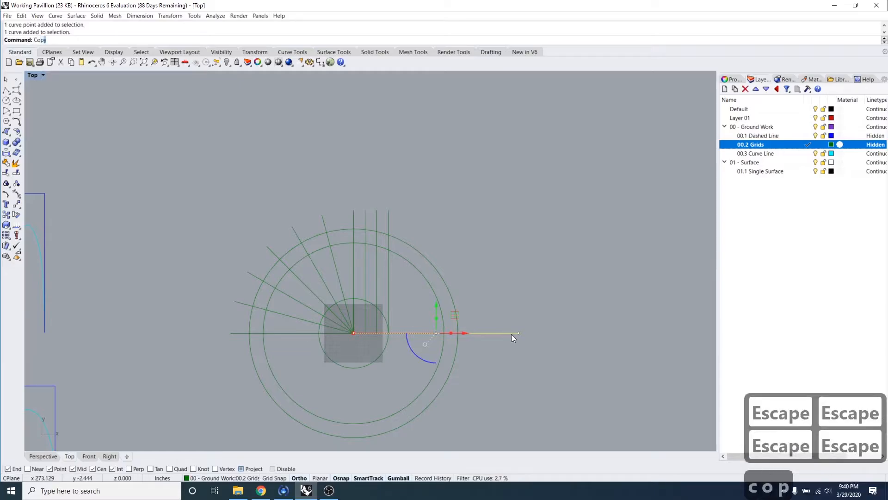
pyautogui.write('y')
pyautogui.press('Return')
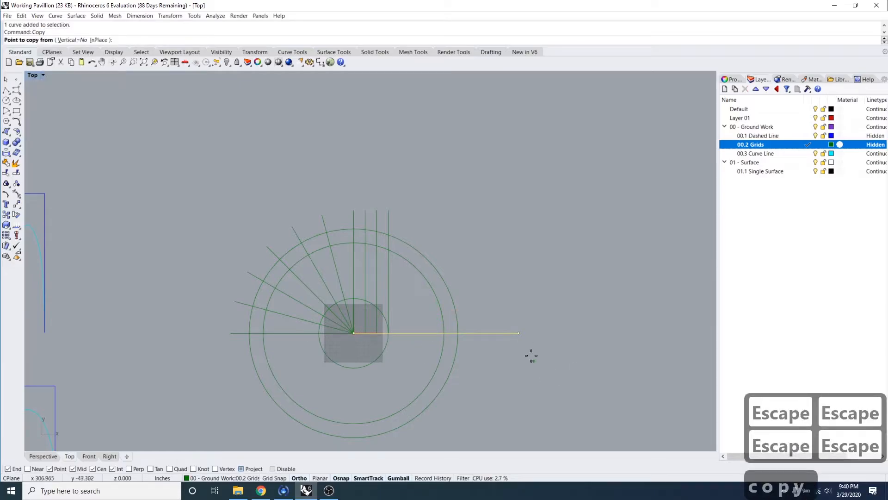
pyautogui.click(518, 332)
pyautogui.write("15'")
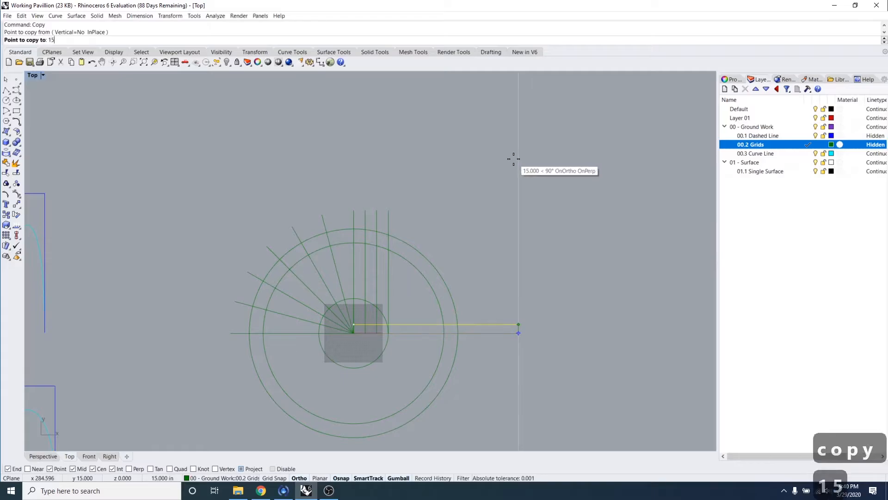
pyautogui.press('Return')
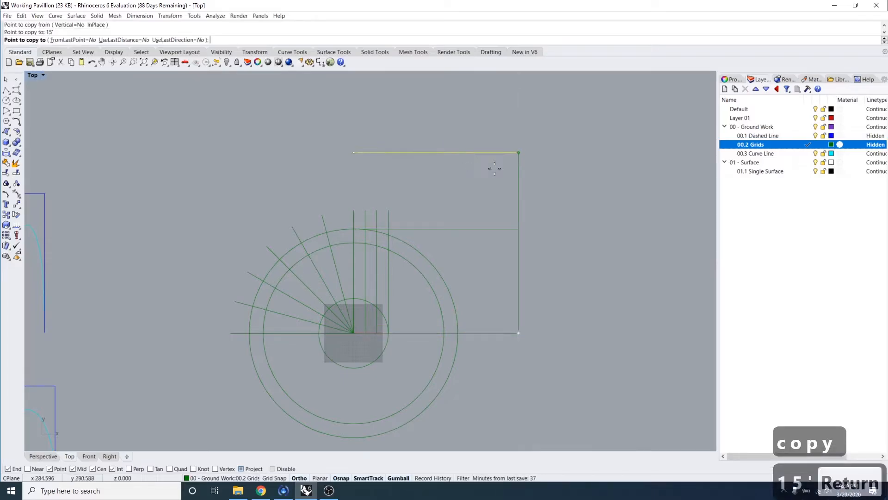
pyautogui.press('Escape')
pyautogui.press('Escape')
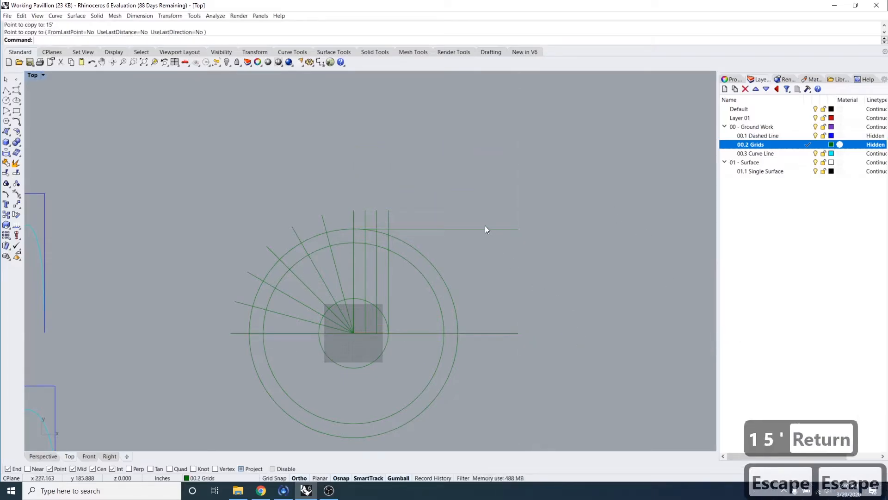
pyautogui.press('Escape')
pyautogui.click(484, 229)
pyautogui.press('Escape')
pyautogui.press('Escape')
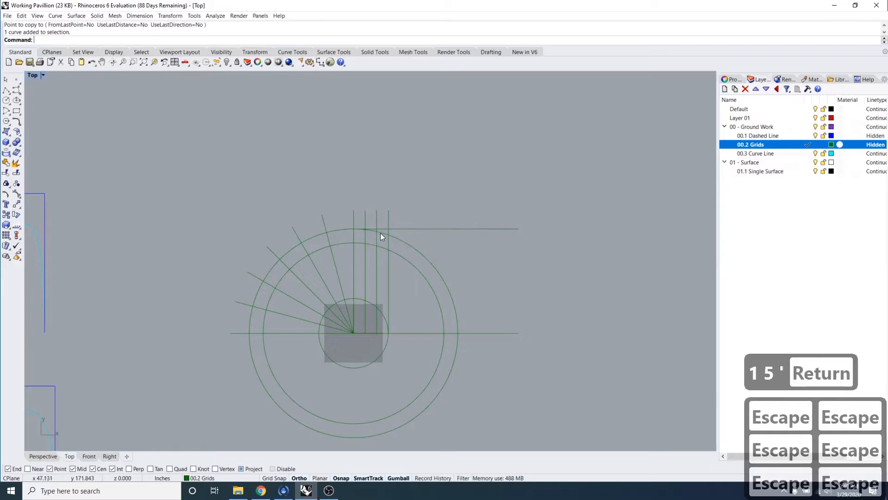
# - Draw a 10' diameter circle centered where the upper horizontal line crosses the rightmost vertical grid line
pyautogui.scroll(5, 384, 233)
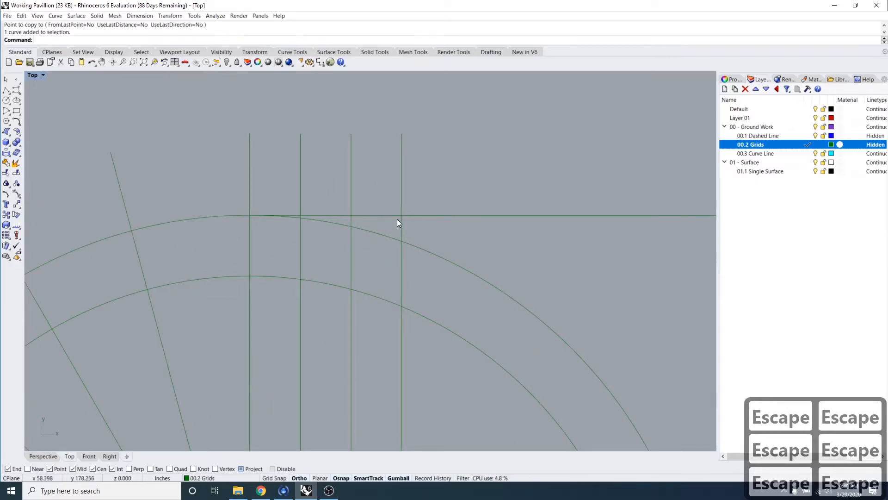
pyautogui.scroll(-5, 398, 218)
pyautogui.press('Escape')
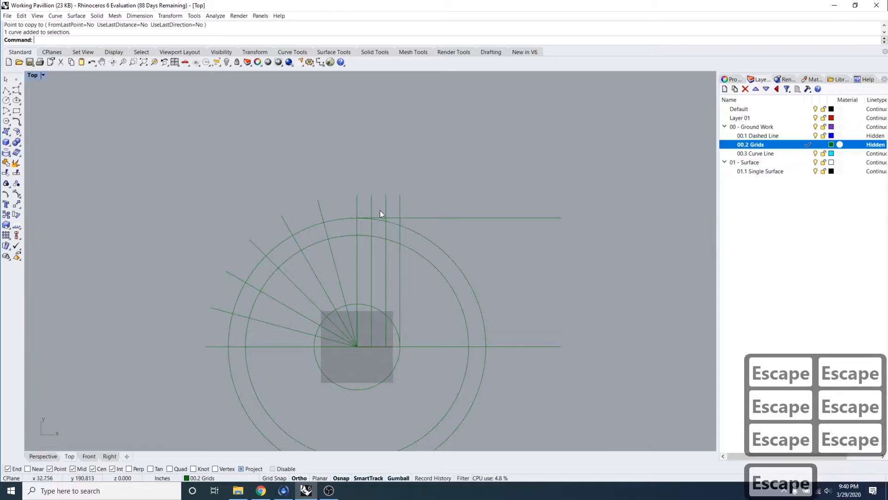
pyautogui.press('Escape')
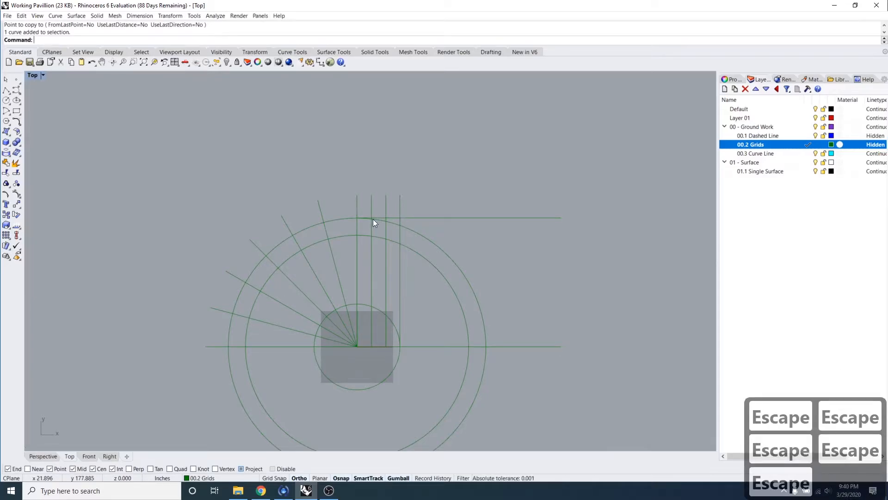
pyautogui.write('circle')
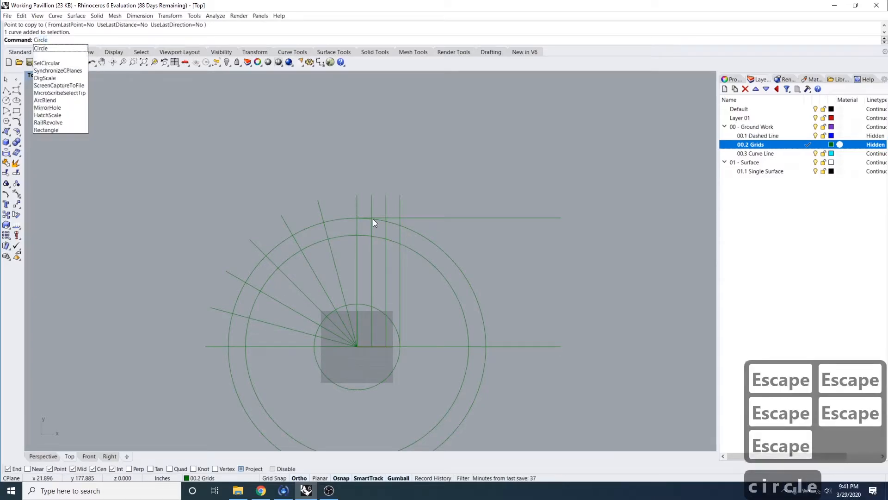
pyautogui.press('Return')
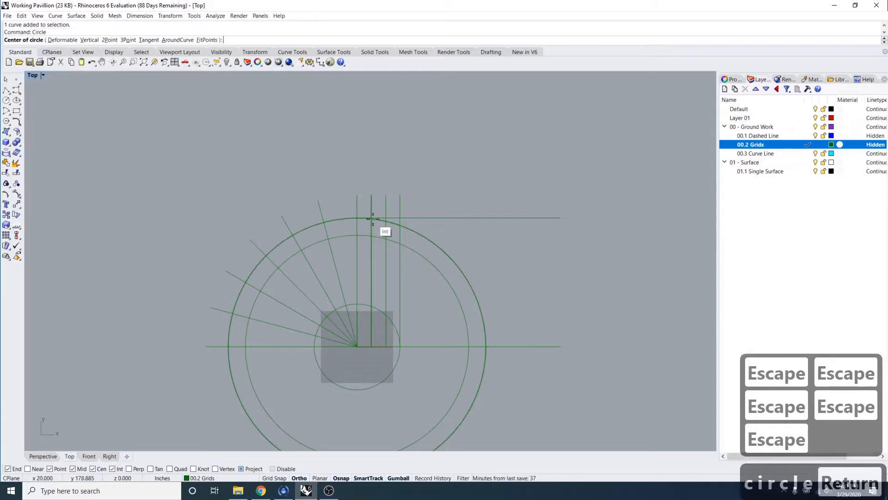
pyautogui.click(400, 217)
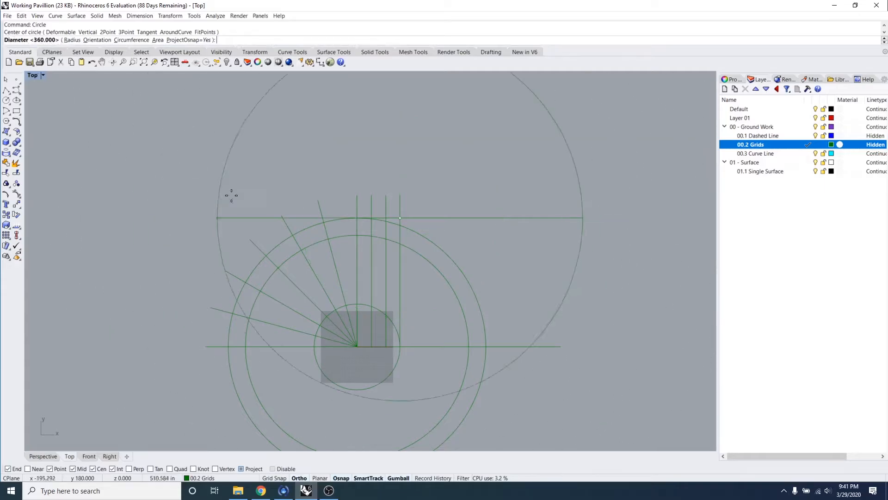
pyautogui.write('10')
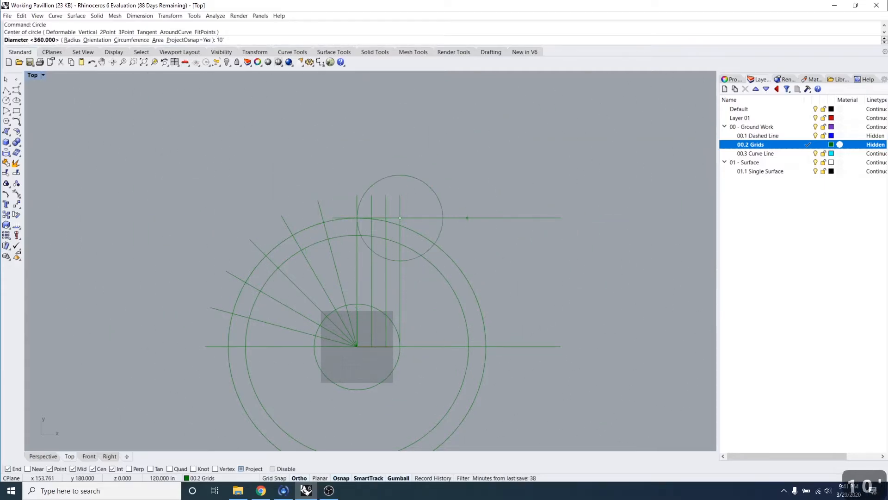
pyautogui.press('Return')
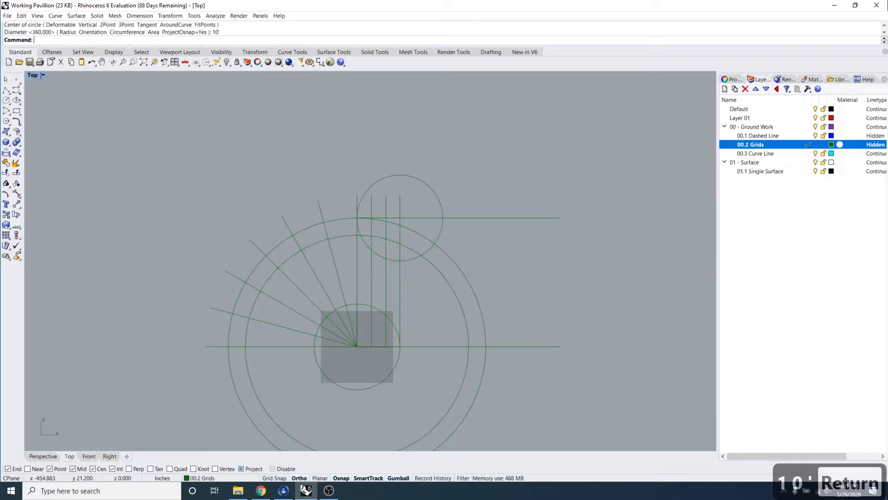
pyautogui.rightClick(459, 172)
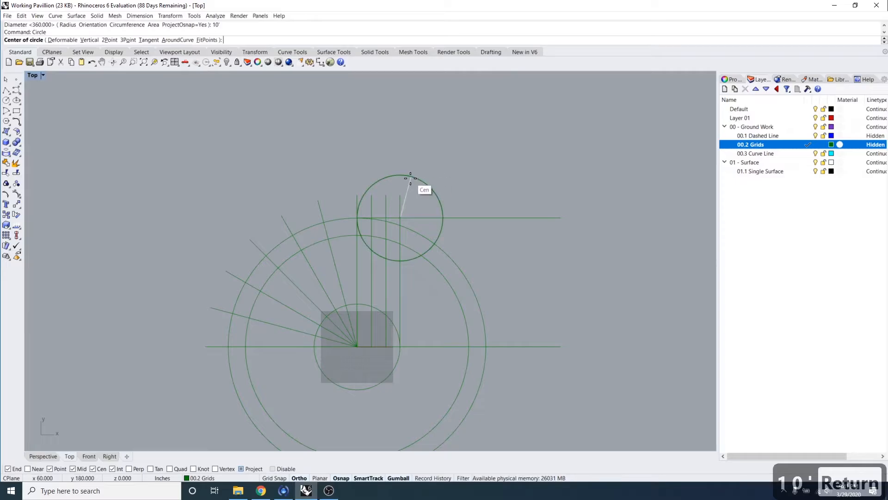
pyautogui.press('Escape')
pyautogui.press('Escape')
pyautogui.press('Escape')
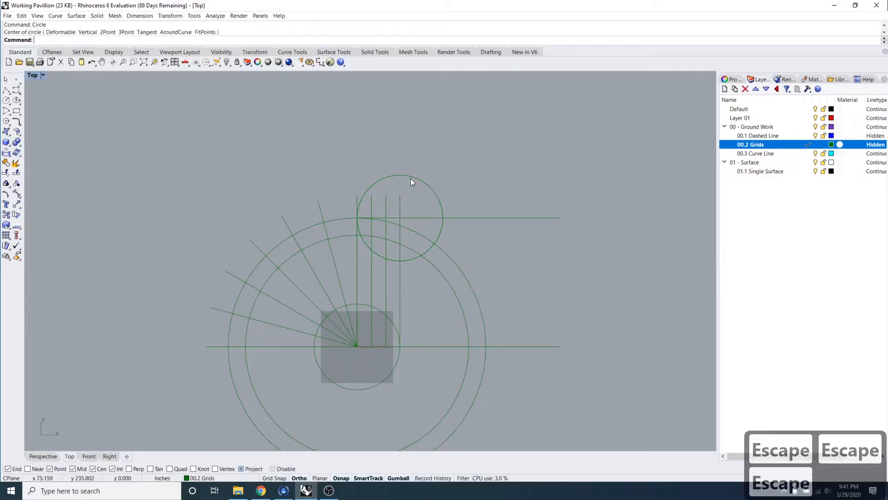
# - Draw a 20' diameter circle concentric with the upper 10' diameter circle
pyautogui.write('circle')
pyautogui.press('Return')
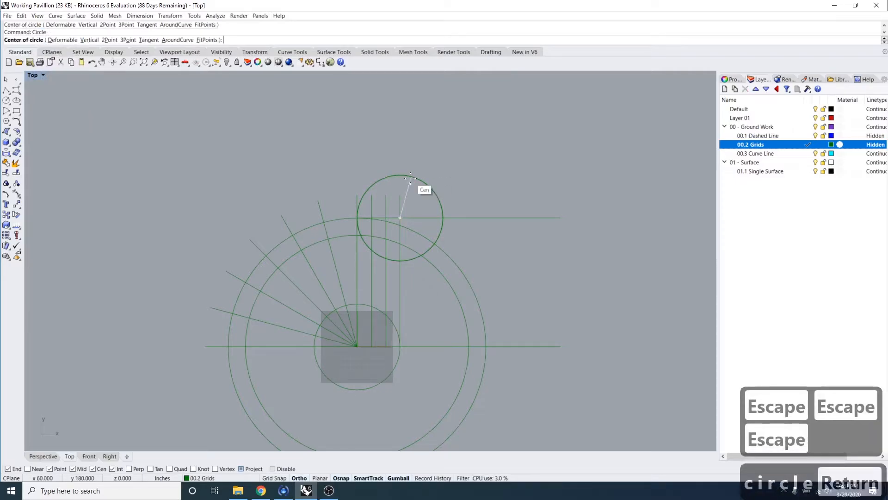
pyautogui.click(400, 217)
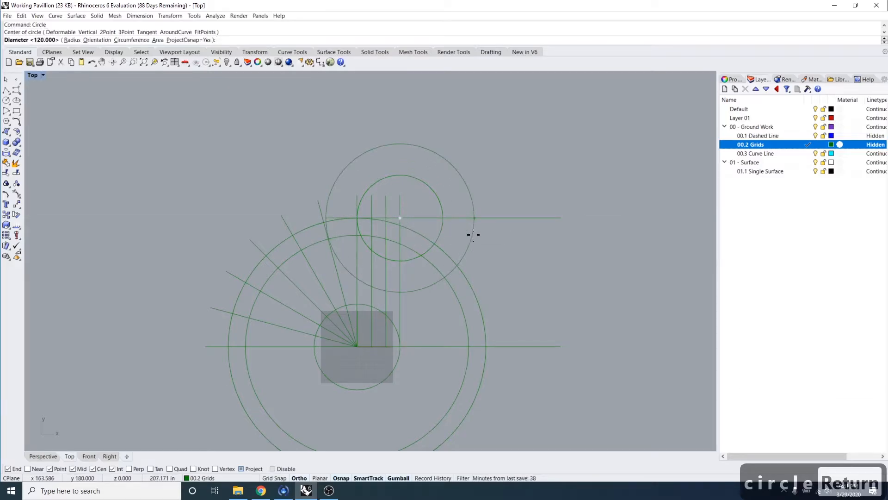
pyautogui.write("20'")
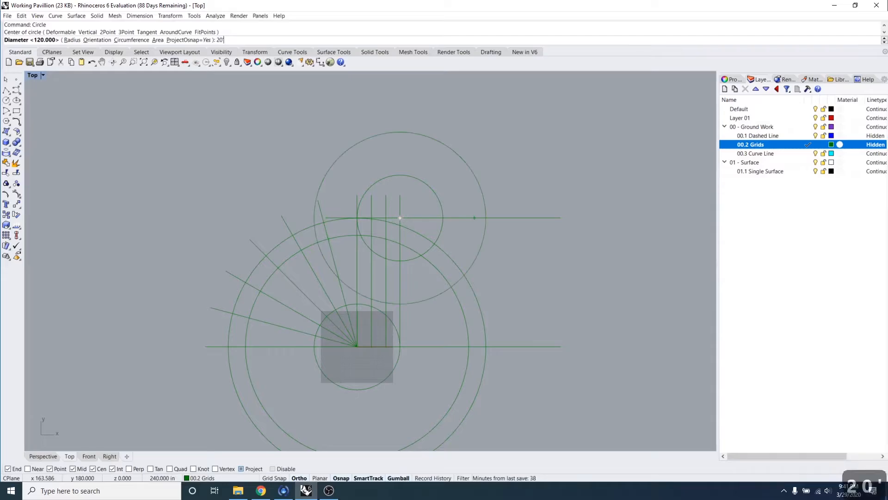
pyautogui.press('Return')
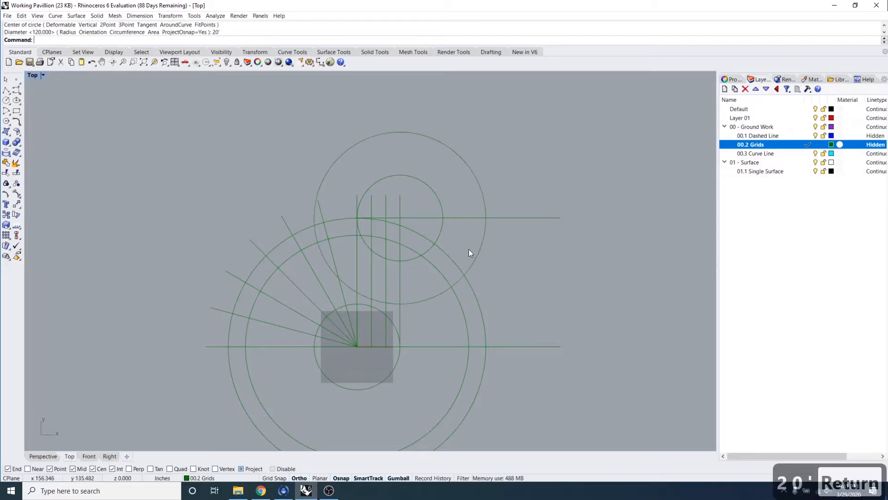
pyautogui.press('Escape')
pyautogui.press('Escape')
# - Delete the upper horizontal construction line running through the two upper circles
pyautogui.moveTo(558, 243); pyautogui.dragTo(517, 196)
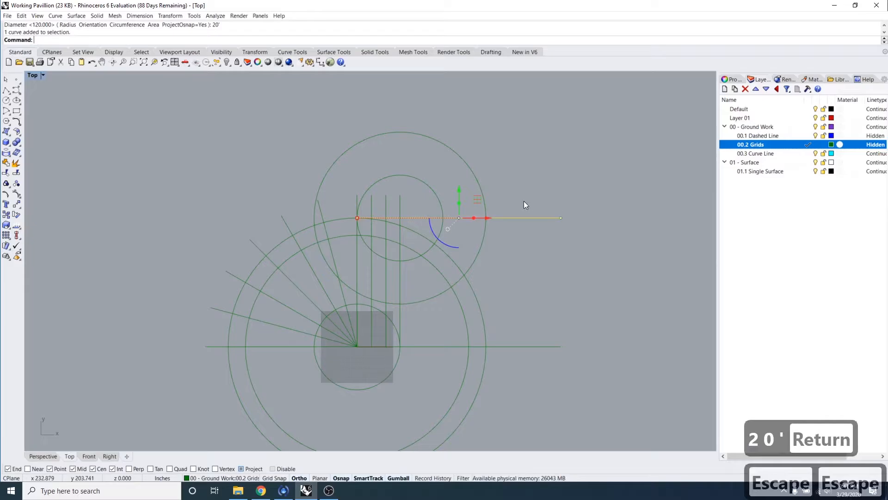
pyautogui.press('Delete')
pyautogui.scroll(-3, 511, 226)
pyautogui.moveTo(521, 249); pyautogui.dragTo(506, 208, button='right')
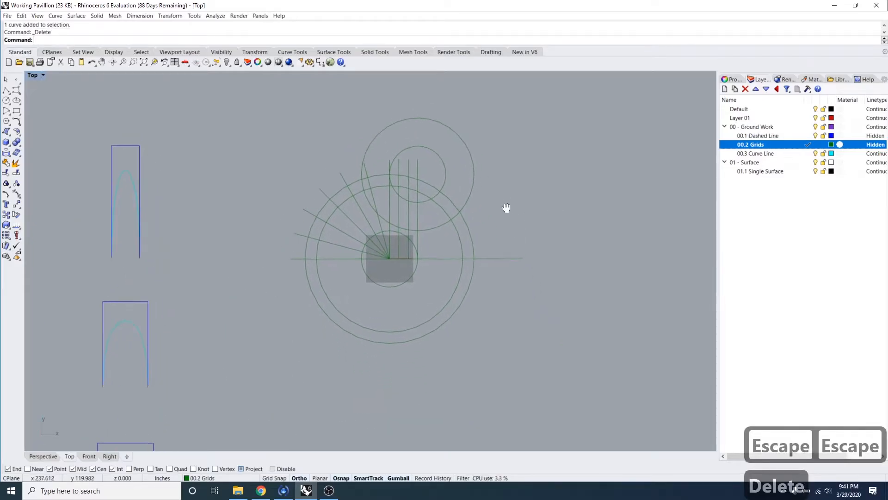
pyautogui.scroll(2, 486, 160)
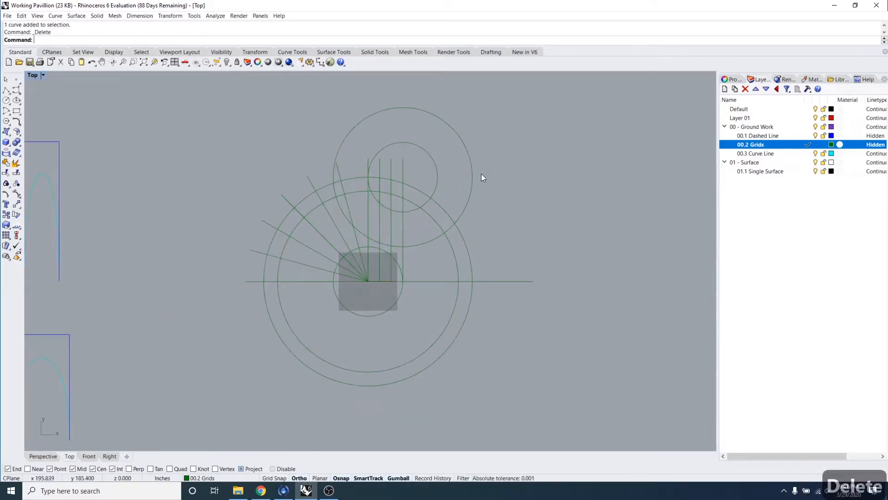
pyautogui.scroll(1, 480, 176)
# - Check the Second Semester.pdf plan for the radial lines around the upper 10' and 20' circles
pyautogui.moveTo(423, 156); pyautogui.dragTo(421, 155)
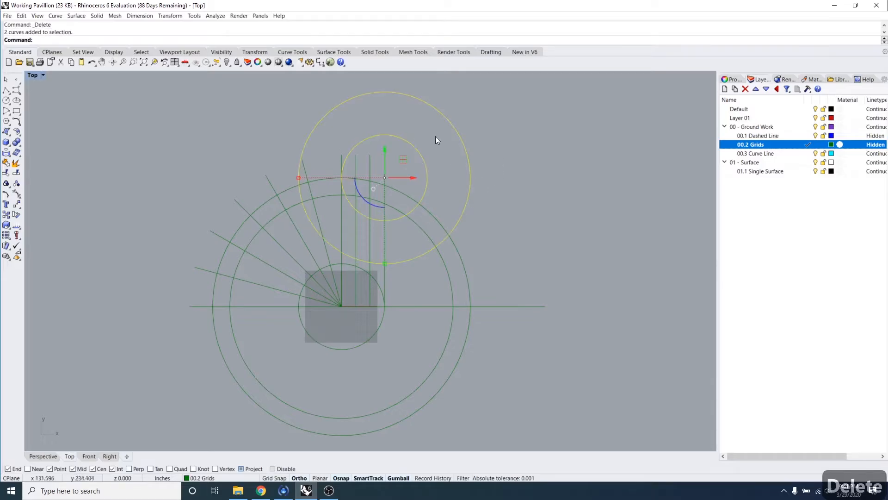
pyautogui.press('Escape')
pyautogui.press('Escape')
pyautogui.moveTo(437, 499); pyautogui.dragTo(380, 20)
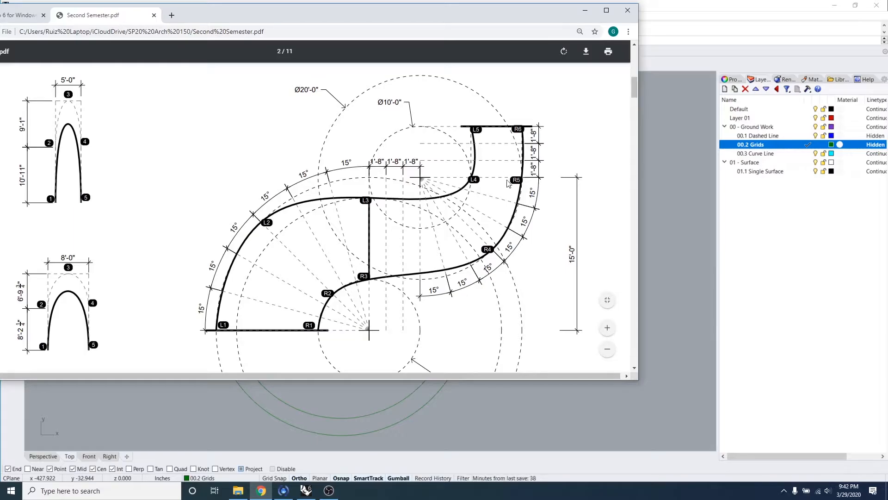
pyautogui.moveTo(479, 18); pyautogui.dragTo(0, 400)
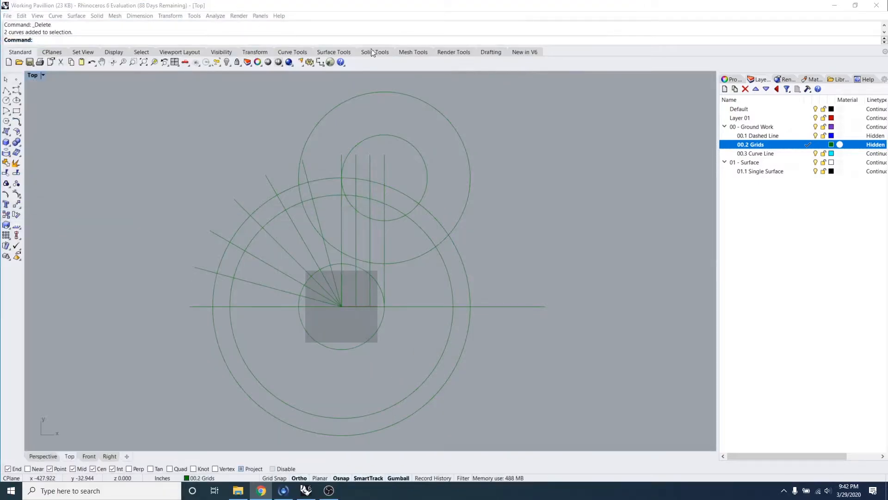
# - Try to move the rightmost vertical grid line from its upper endpoint to the upper circles' center
pyautogui.click(386, 172)
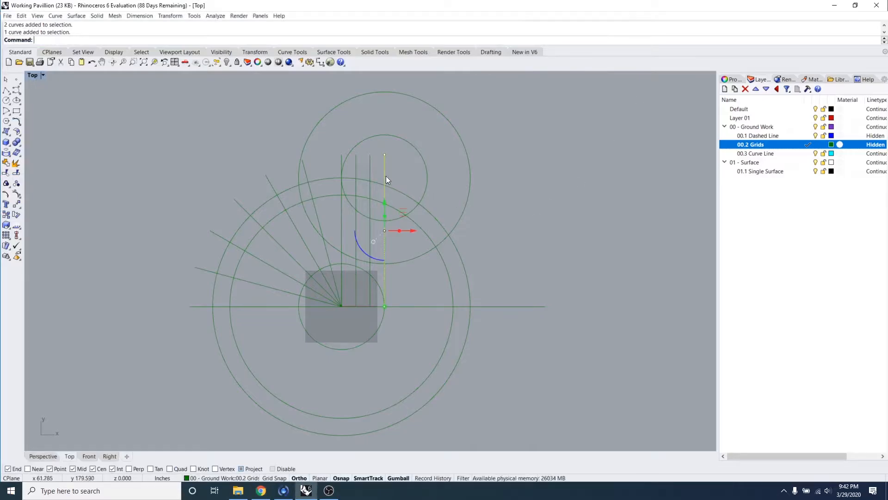
pyautogui.scroll(3, 386, 176)
pyautogui.press('Escape')
pyautogui.press('Escape')
pyautogui.press('Escape')
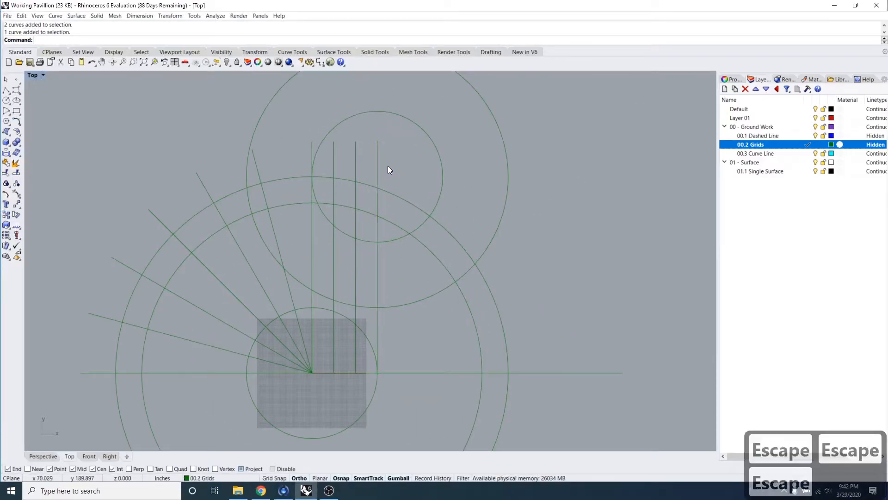
pyautogui.click(377, 165)
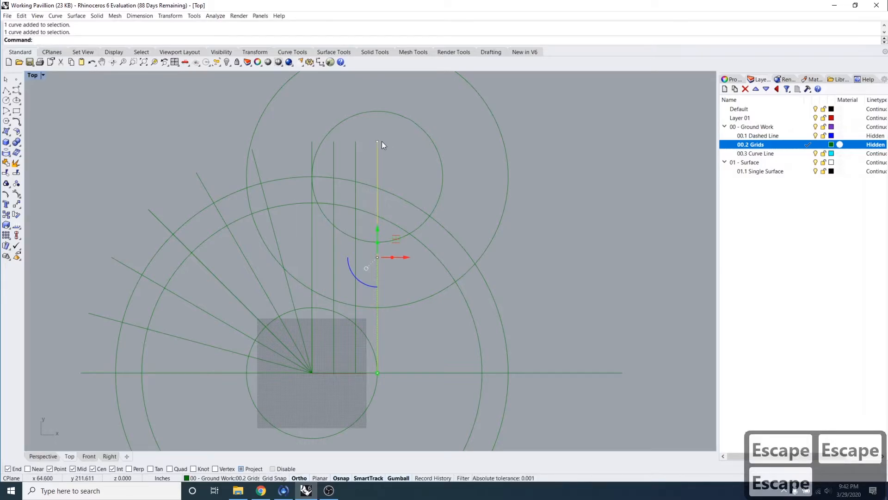
pyautogui.write('move')
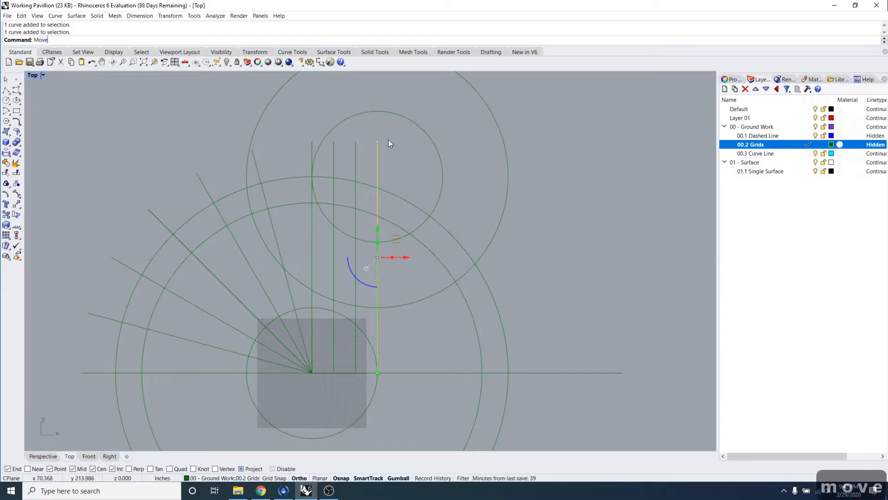
pyautogui.press('Return')
pyautogui.click(377, 140)
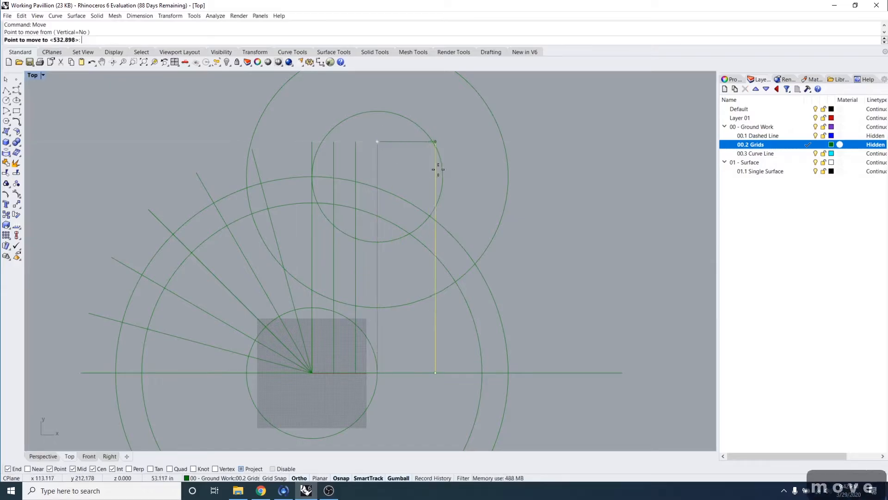
pyautogui.write('cent')
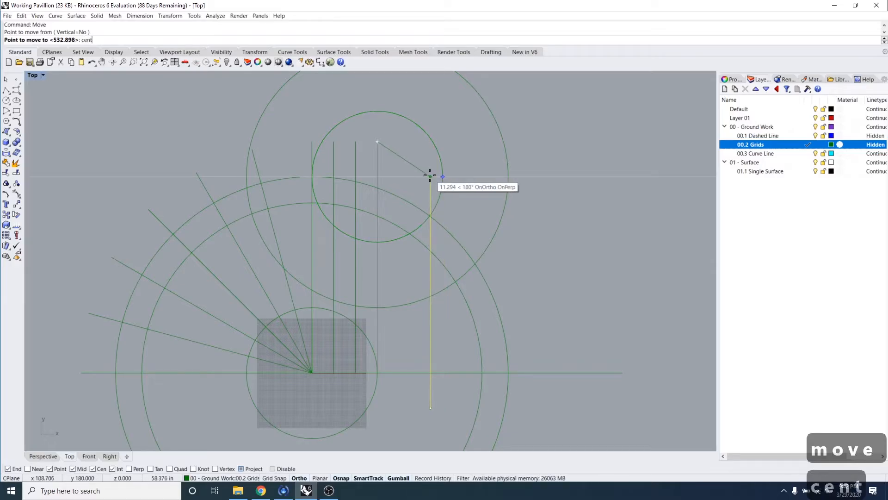
pyautogui.press('BackSpace')
pyautogui.press('Return')
pyautogui.press('Escape')
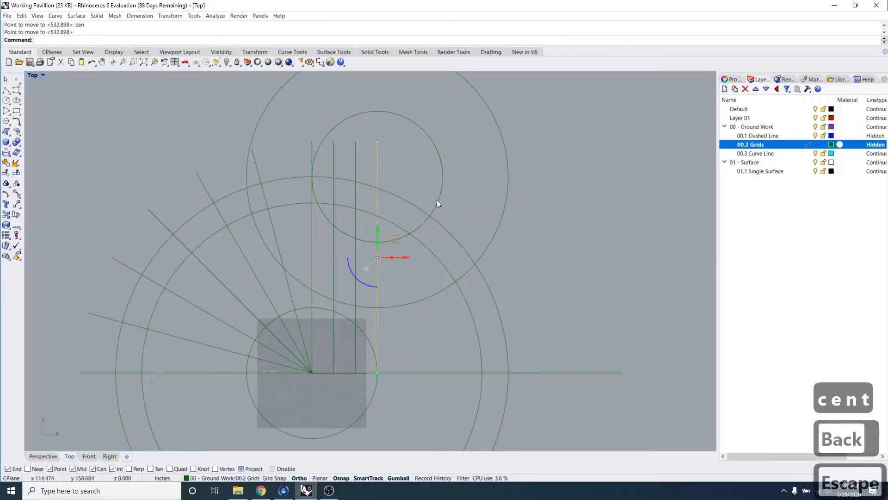
# - Move the rightmost vertical grid line down so its upper endpoint sits at the upper circles' center
pyautogui.rightClick(424, 196)
pyautogui.click(377, 141)
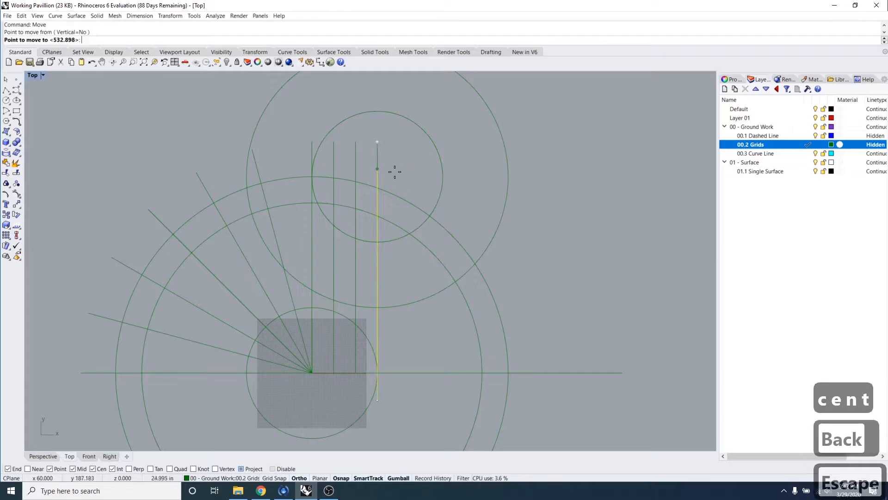
pyautogui.click(441, 190)
pyautogui.press('Escape')
pyautogui.press('Escape')
# - Trim the part of the moved vertical line below the main horizontal line, using that horizontal line as the cutting object
pyautogui.scroll(-8, 443, 194)
pyautogui.moveTo(444, 208); pyautogui.dragTo(356, 181, button='right')
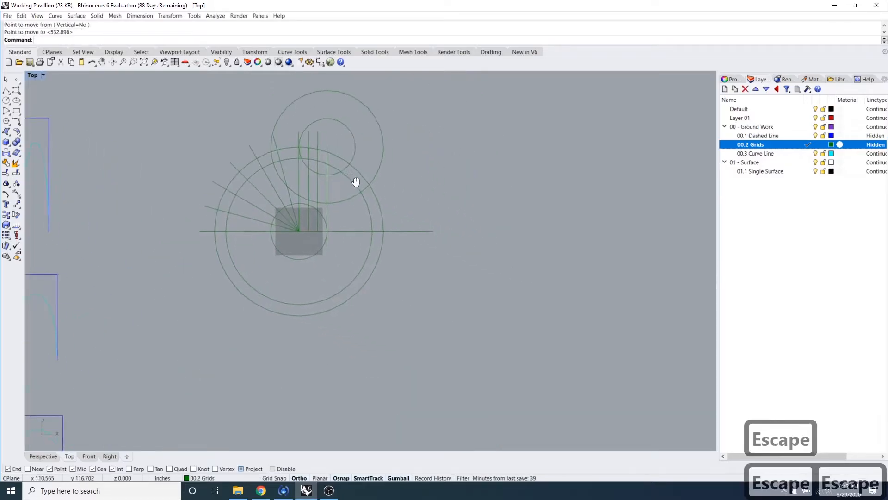
pyautogui.scroll(6, 340, 158)
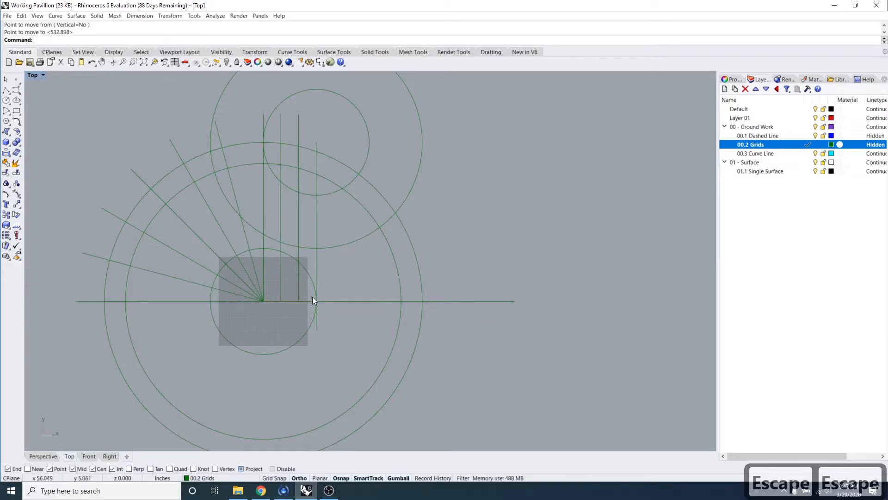
pyautogui.scroll(3, 324, 321)
pyautogui.click(309, 319)
pyautogui.press('Escape')
pyautogui.press('Escape')
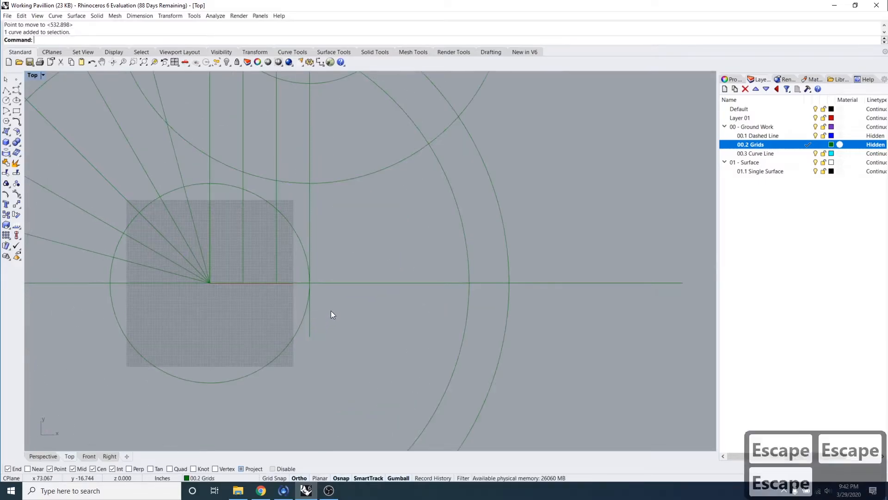
pyautogui.press('Escape')
pyautogui.write('trim')
pyautogui.press('Return')
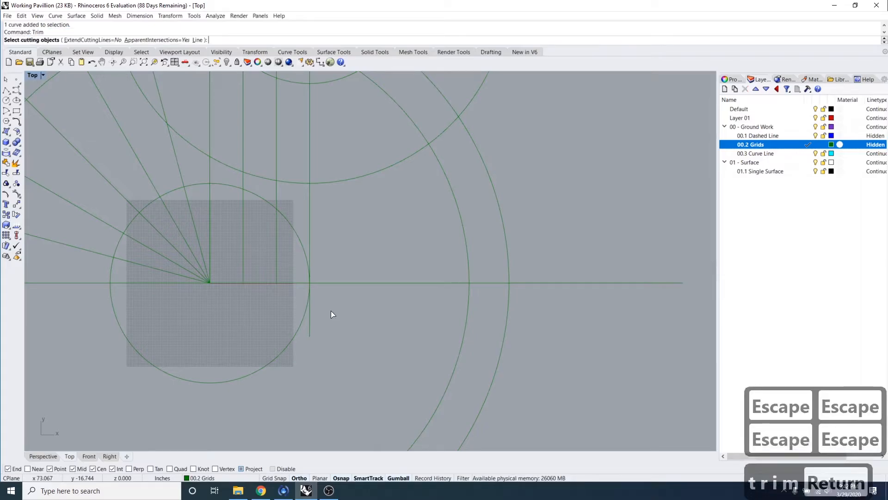
pyautogui.moveTo(374, 263); pyautogui.dragTo(373, 262)
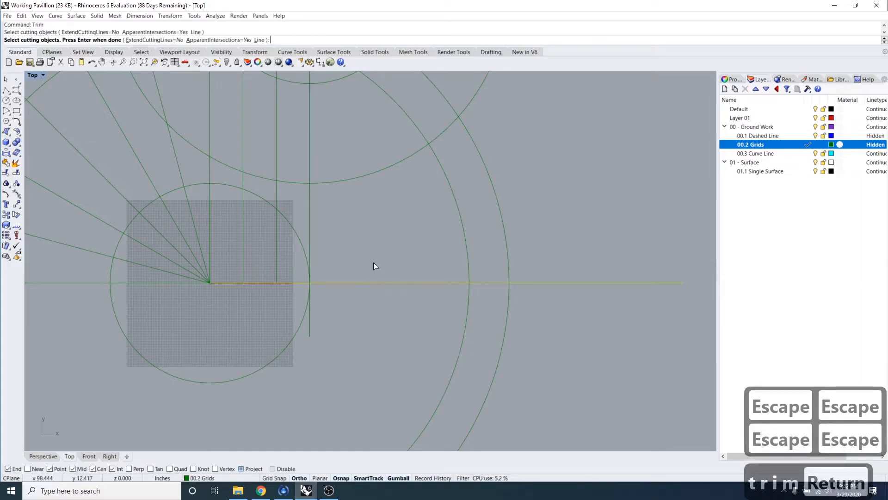
pyautogui.press('Return')
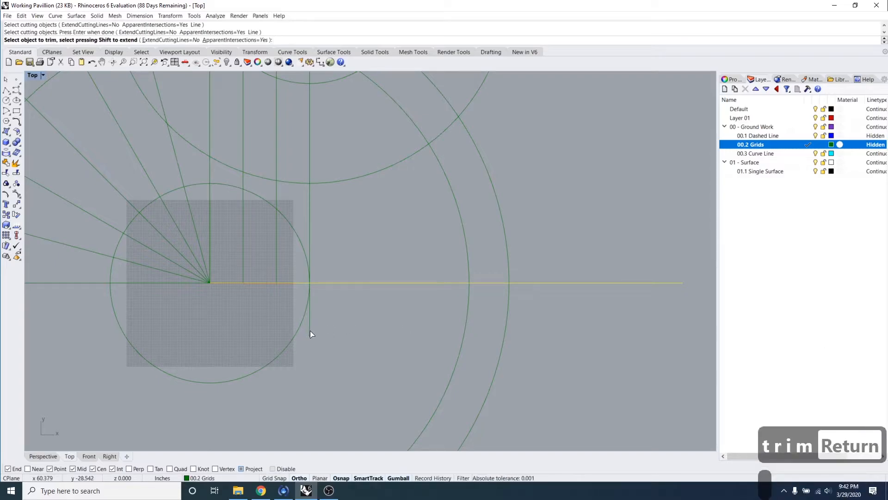
pyautogui.click(309, 331)
pyautogui.press('Escape')
pyautogui.press('Escape')
pyautogui.press('Escape')
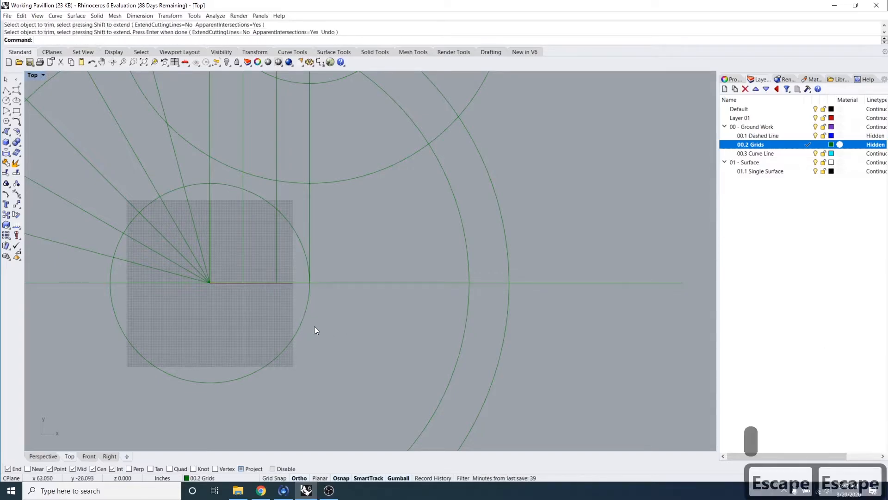
# - Rotate a copy of the trimmed vertical line 15 degrees about the upper circles' center, keeping the command running for more copies
pyautogui.scroll(-3, 314, 326)
pyautogui.moveTo(369, 280); pyautogui.dragTo(339, 297, button='right')
pyautogui.press('Escape')
pyautogui.press('Escape')
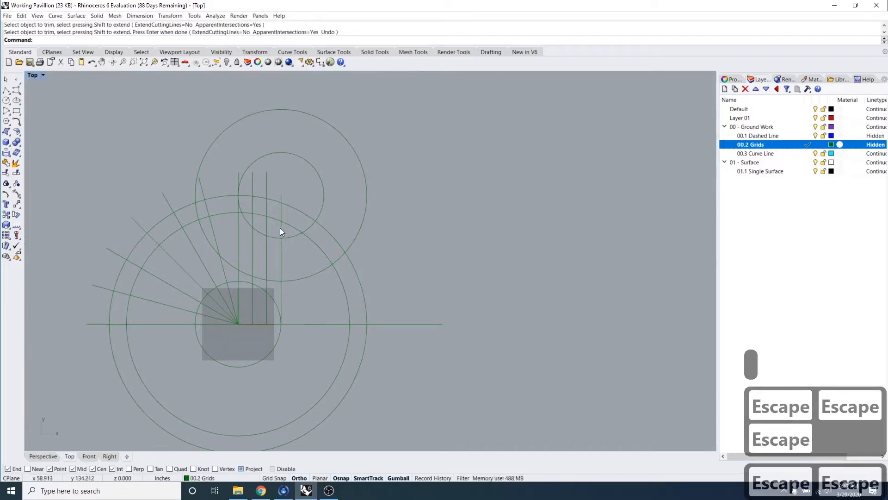
pyautogui.click(281, 227)
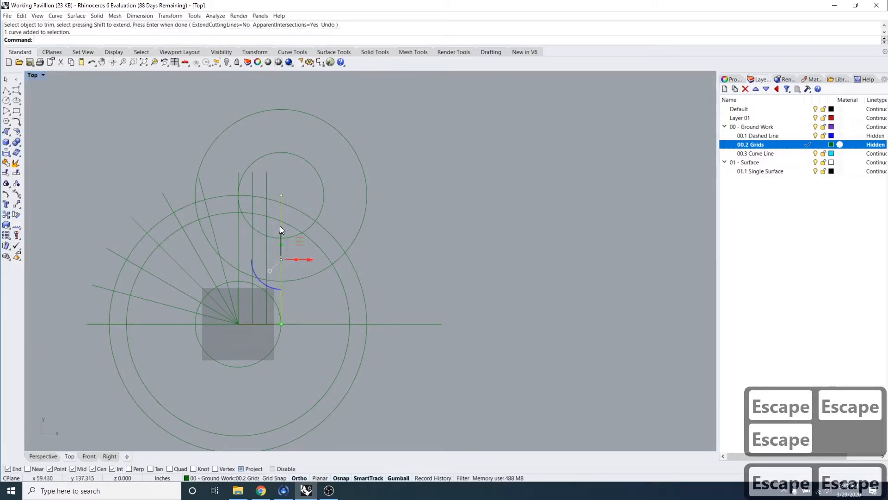
pyautogui.write('rota')
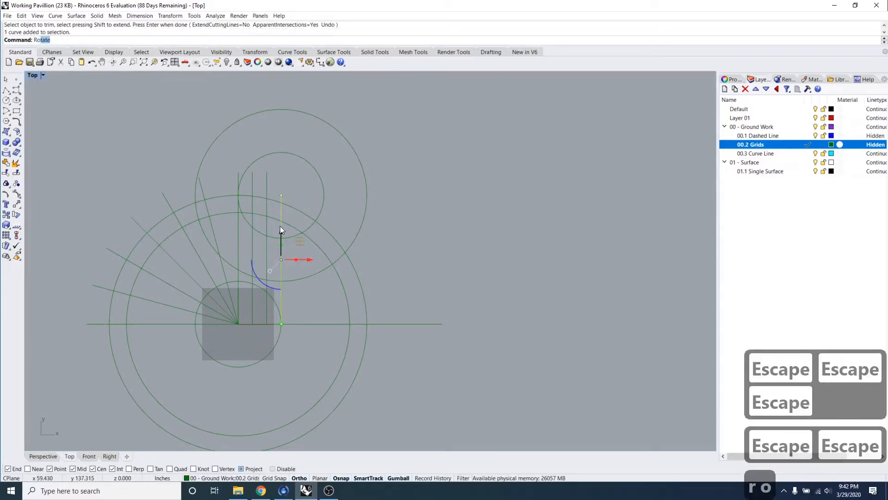
pyautogui.press('Return')
pyautogui.scroll(3, 294, 204)
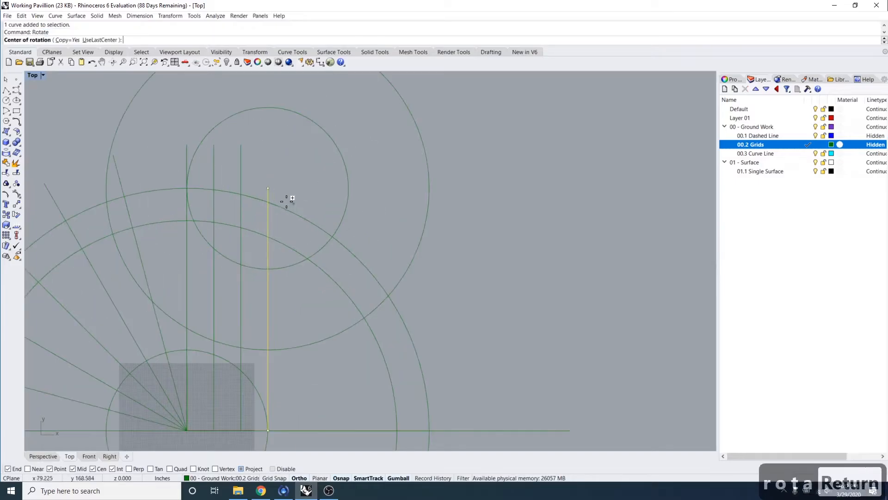
pyautogui.click(343, 209)
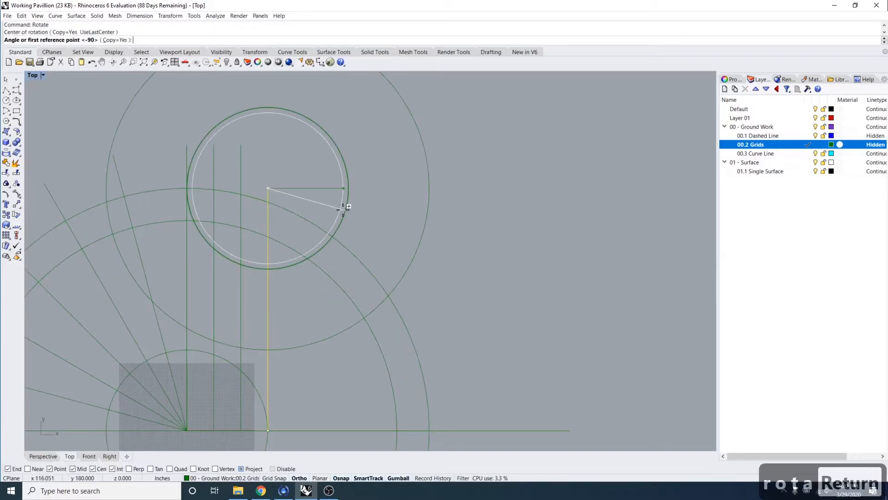
pyautogui.scroll(-2, 344, 213)
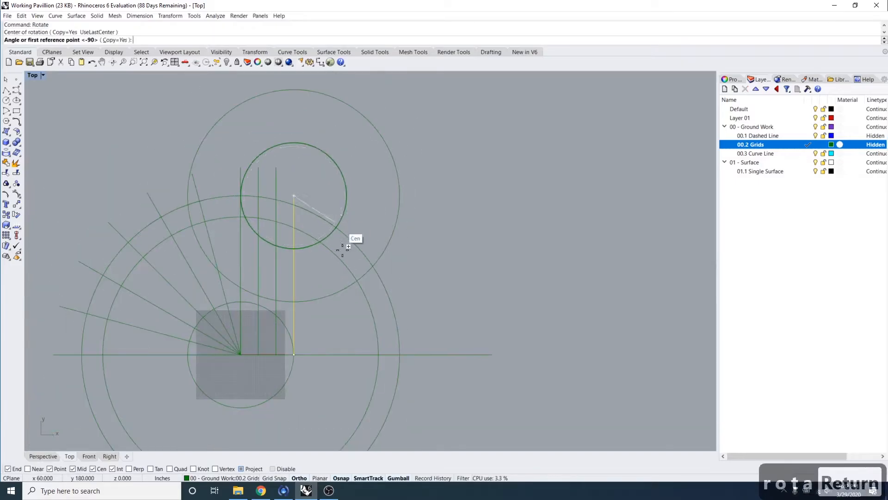
pyautogui.click(294, 354)
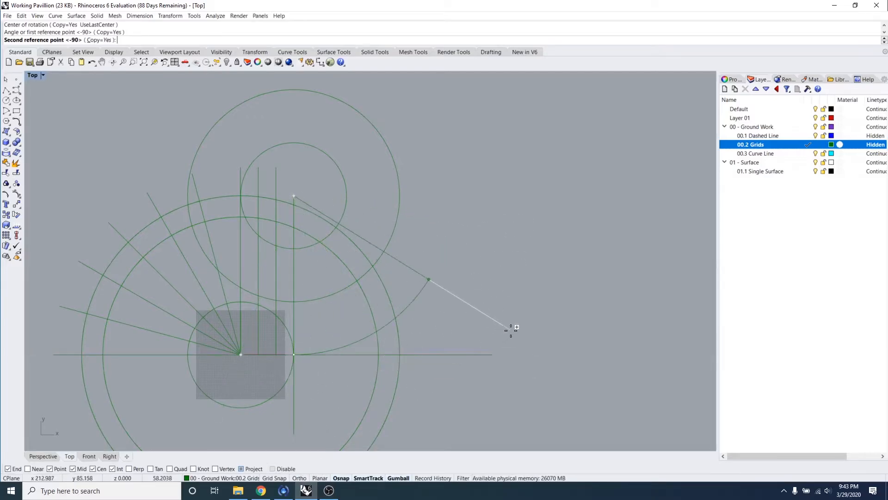
pyautogui.write('15')
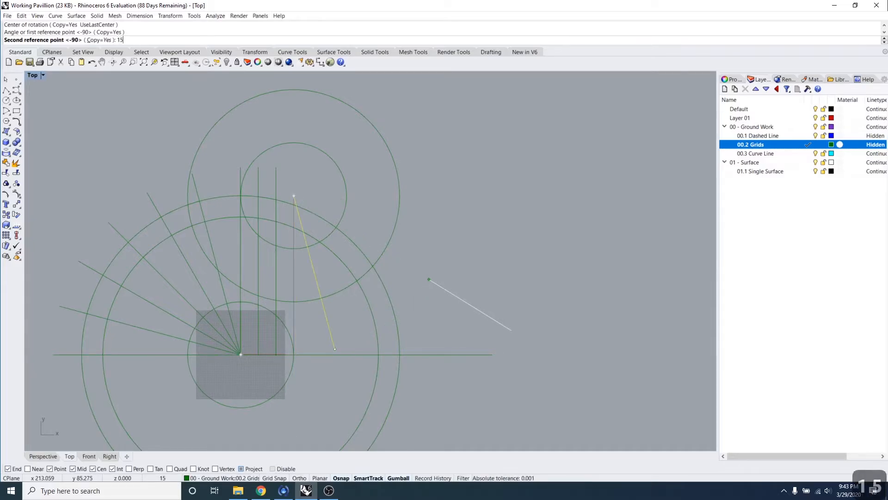
pyautogui.press('Return')
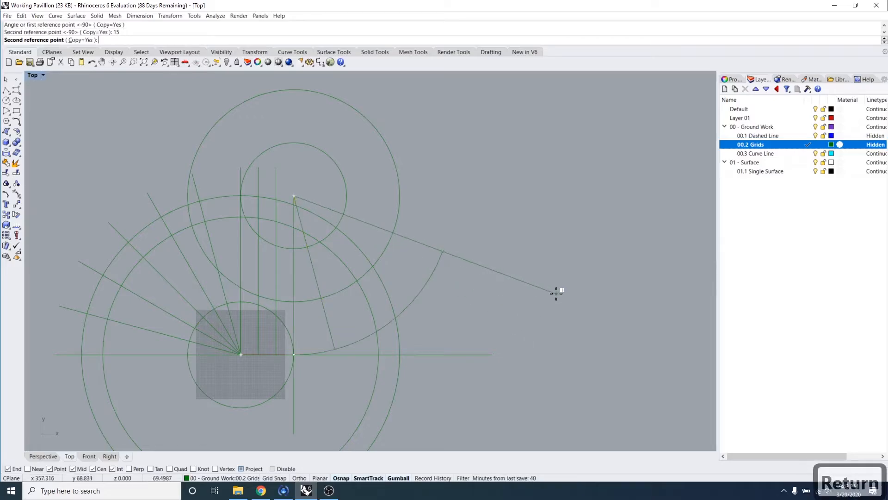
# - Add rotated copies of the vertical line at 30, 45 and 60 degrees about the upper circles' center
pyautogui.write('30')
pyautogui.press('Return')
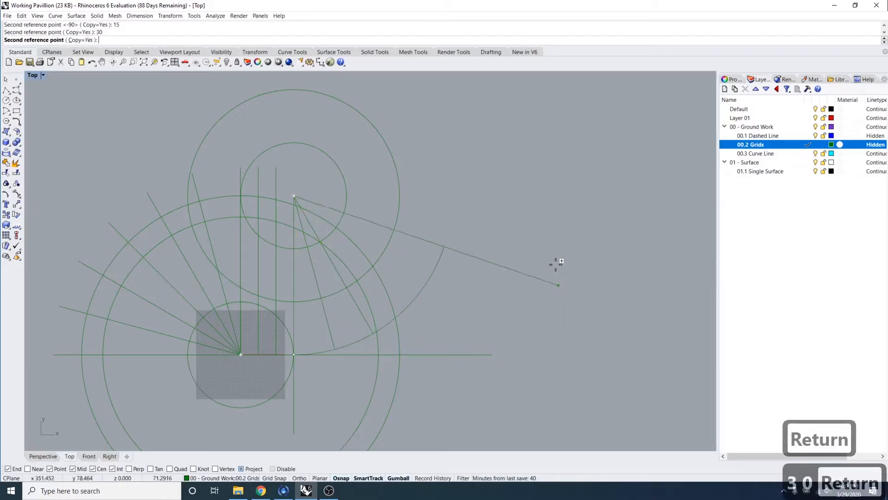
pyautogui.write('45')
pyautogui.press('Return')
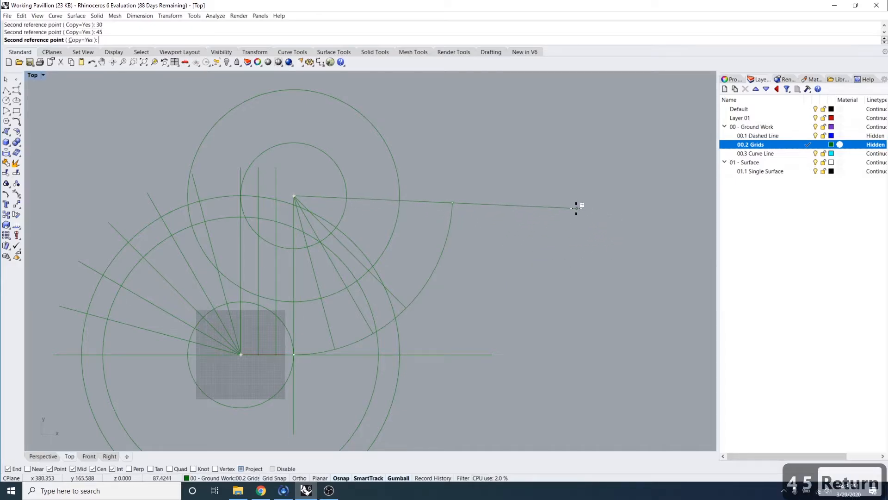
pyautogui.write('60')
pyautogui.press('Return')
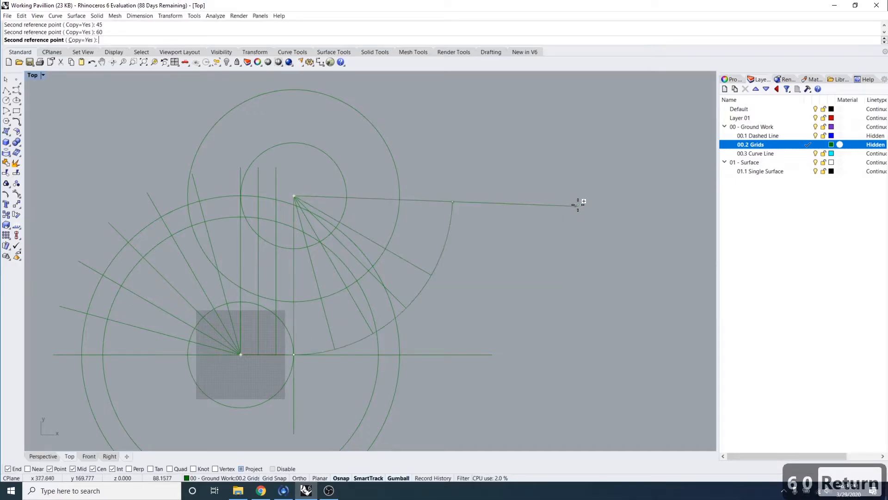
# - Add rotated copies at 75 and 90 degrees about the upper circles' center and finish the rotation
pyautogui.write('7')
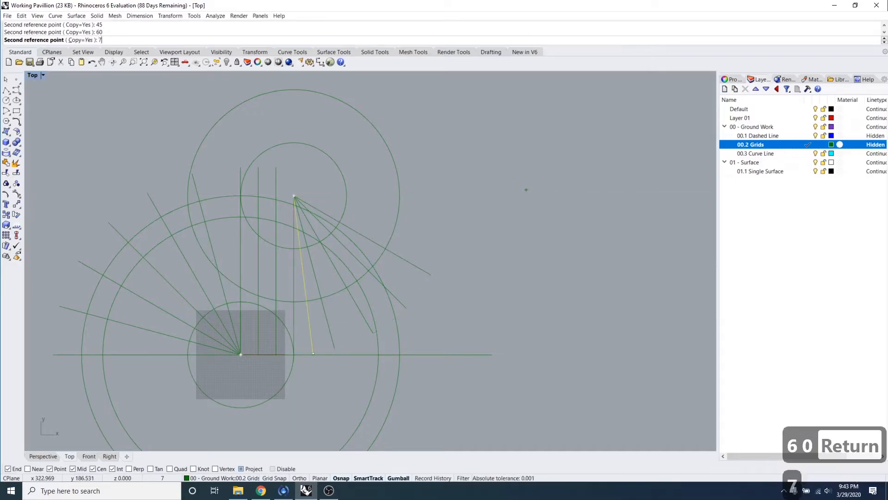
pyautogui.write('5')
pyautogui.press('Return')
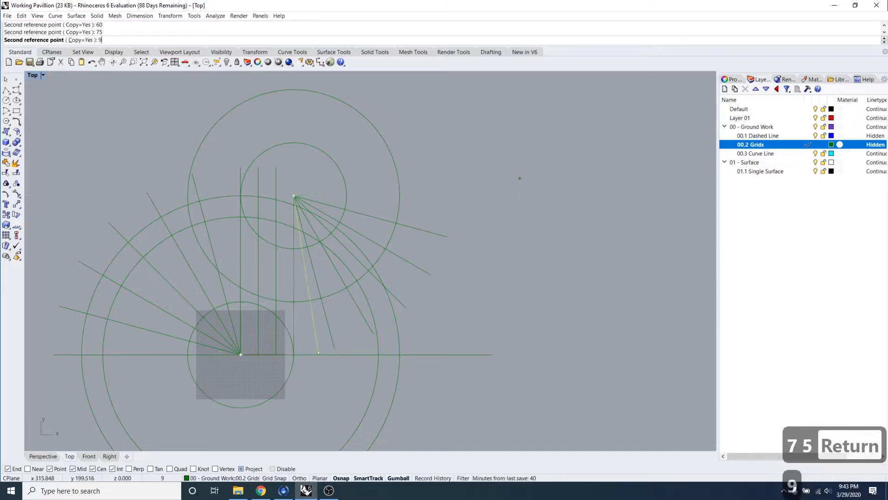
pyautogui.write('90')
pyautogui.press('Return')
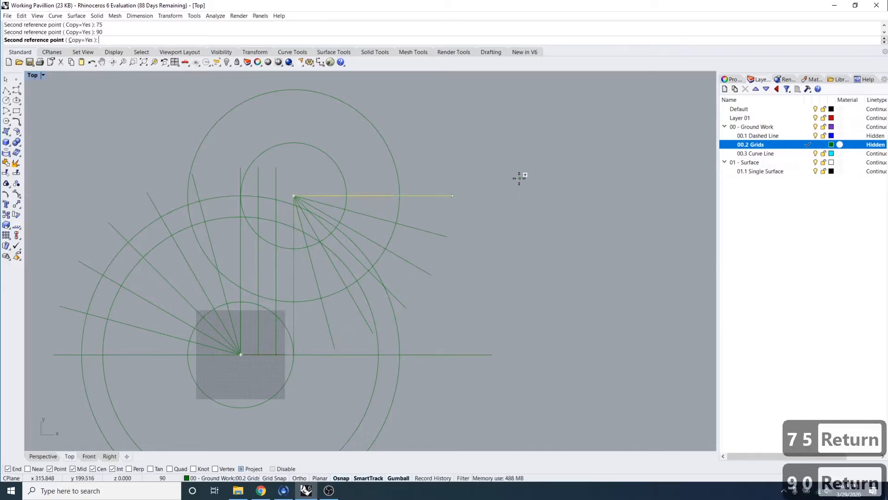
pyautogui.press('Return')
pyautogui.press('Escape')
pyautogui.press('Escape')
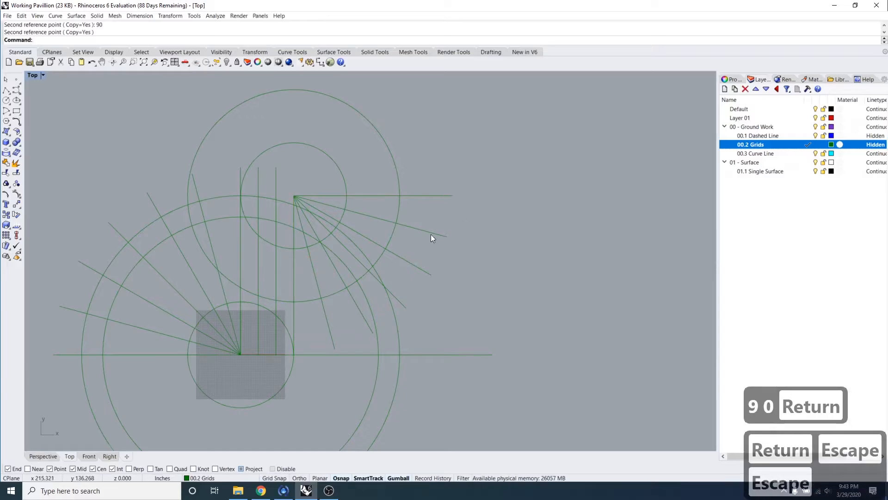
# - Copy the horizontal line at the upper circles' center straight up by 1'8", with Ortho on
pyautogui.scroll(-2, 431, 234)
pyautogui.moveTo(416, 253)
pyautogui.mouseDown(button='right')
pyautogui.moveTo(440, 243)
pyautogui.moveTo(474, 204)
pyautogui.moveTo(380, 204)
pyautogui.mouseUp(button='right')
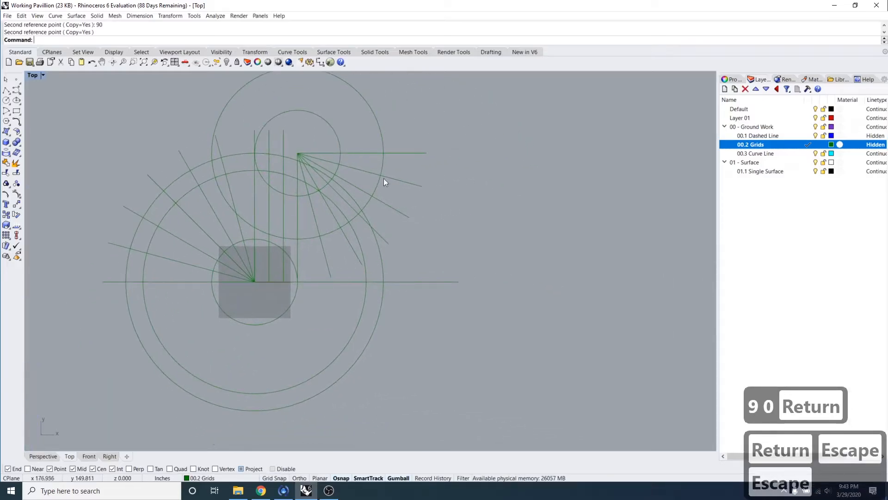
pyautogui.scroll(2, 435, 205)
pyautogui.moveTo(388, 261); pyautogui.dragTo(405, 286, button='right')
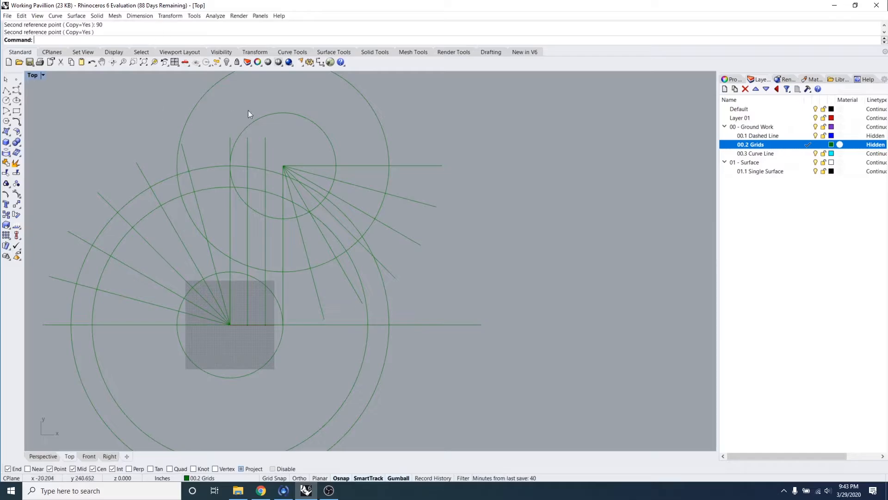
pyautogui.click(425, 165)
pyautogui.write('copy')
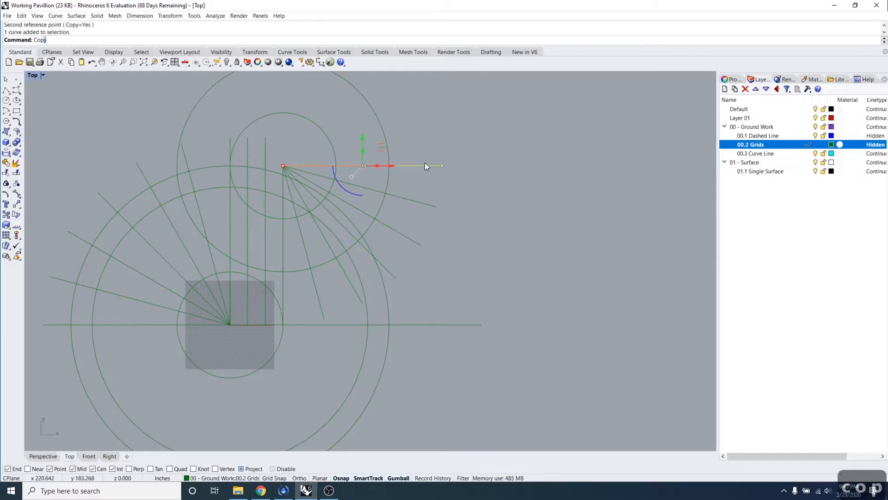
pyautogui.press('Return')
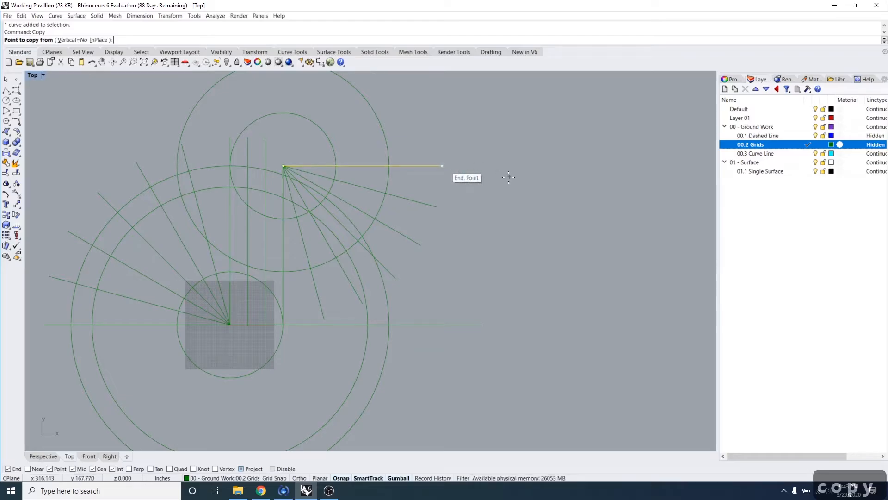
pyautogui.click(442, 166)
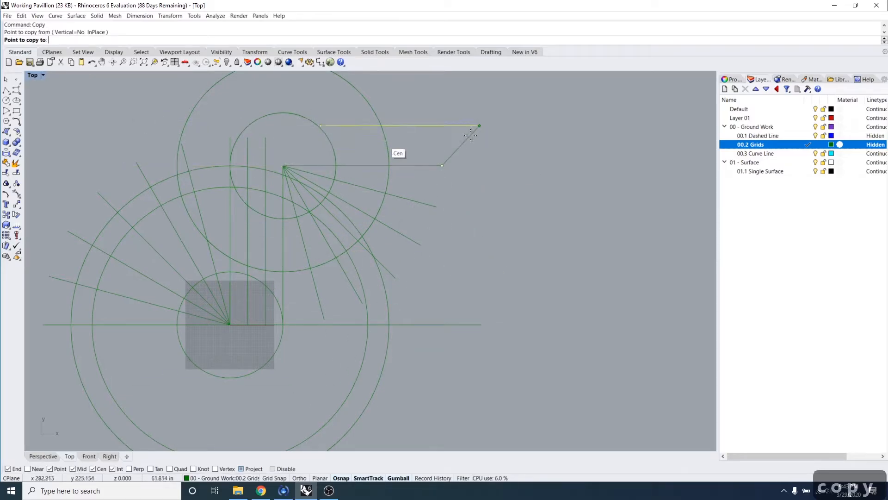
pyautogui.click(299, 477)
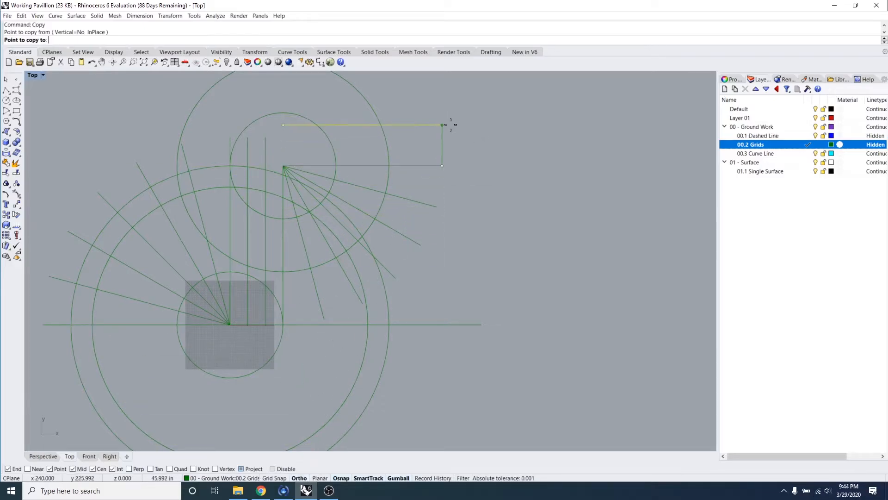
pyautogui.write('1')
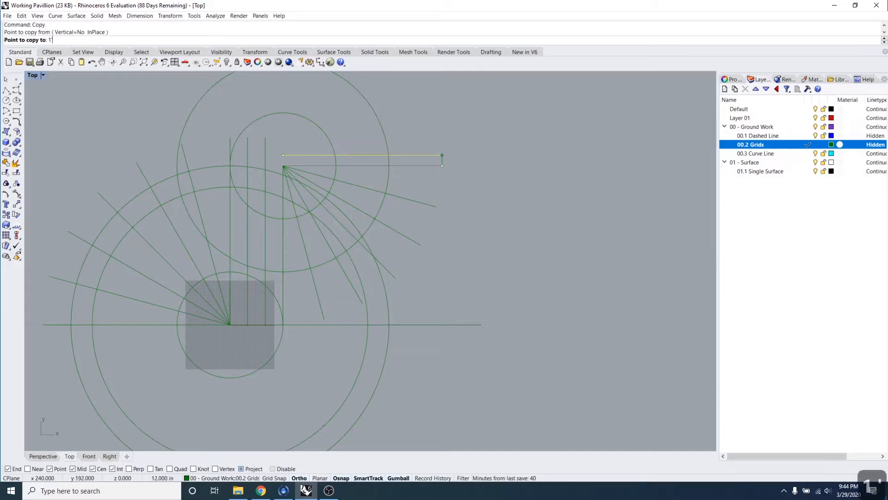
pyautogui.write('\'8"')
pyautogui.press('Return')
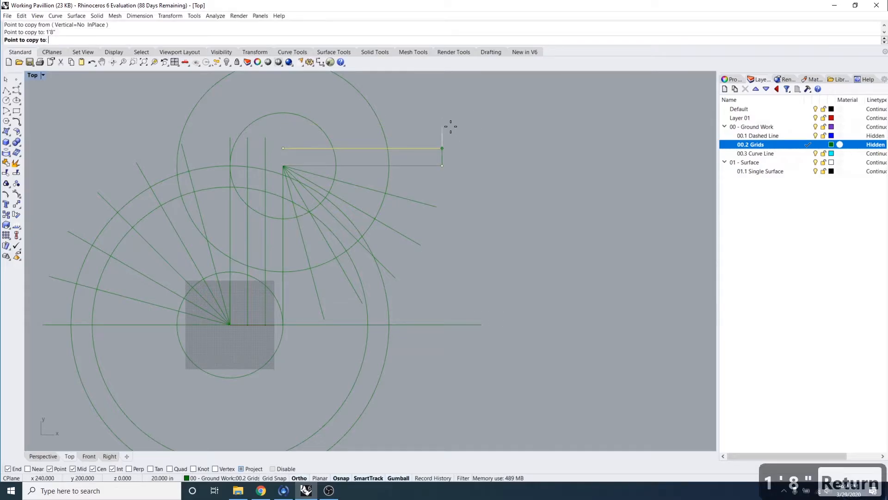
pyautogui.press('Escape')
pyautogui.press('Escape')
pyautogui.press('Escape')
# - Copy the new horizontal line upward twice at the same 1'8" spacing, using the existing line endpoints as reference points
pyautogui.click(440, 148)
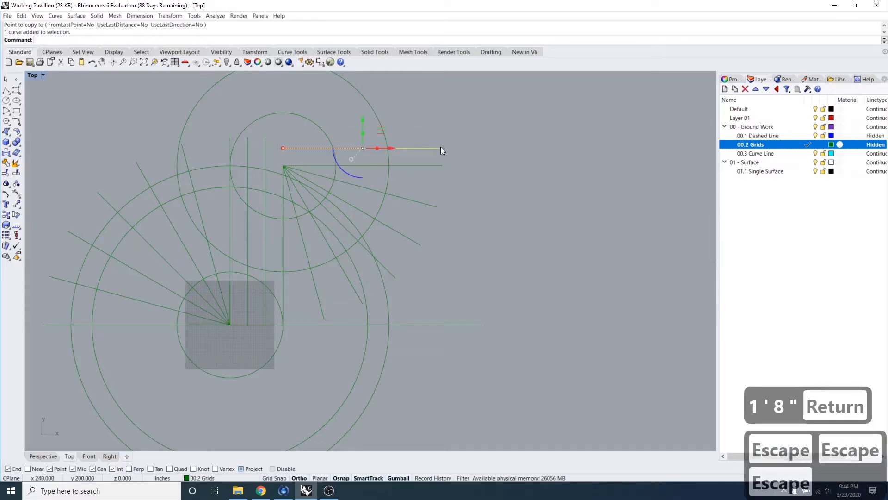
pyautogui.write('co')
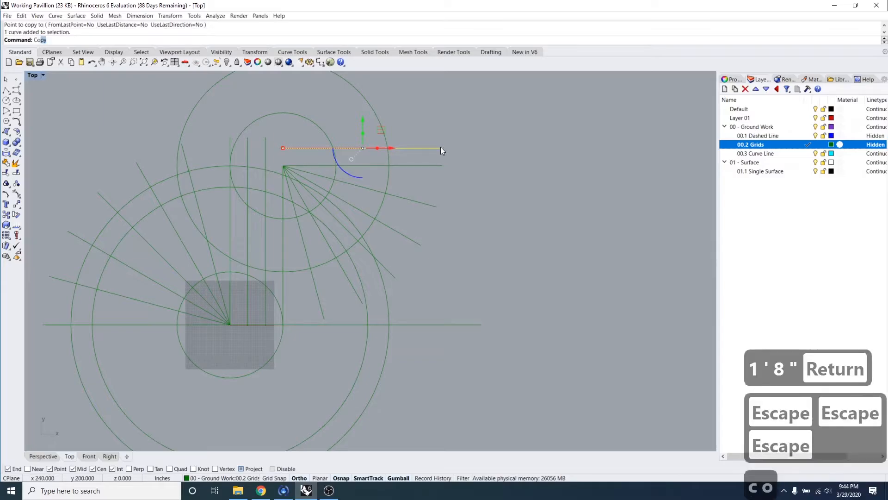
pyautogui.write('py')
pyautogui.press('Return')
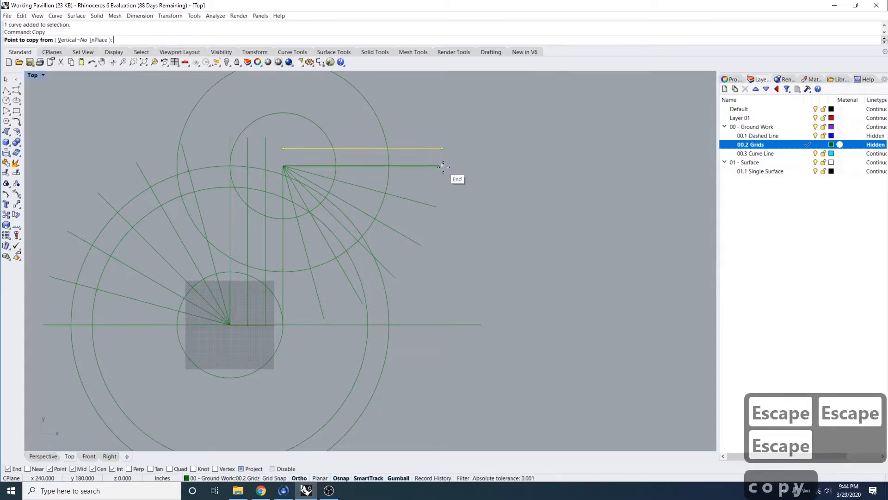
pyautogui.click(442, 165)
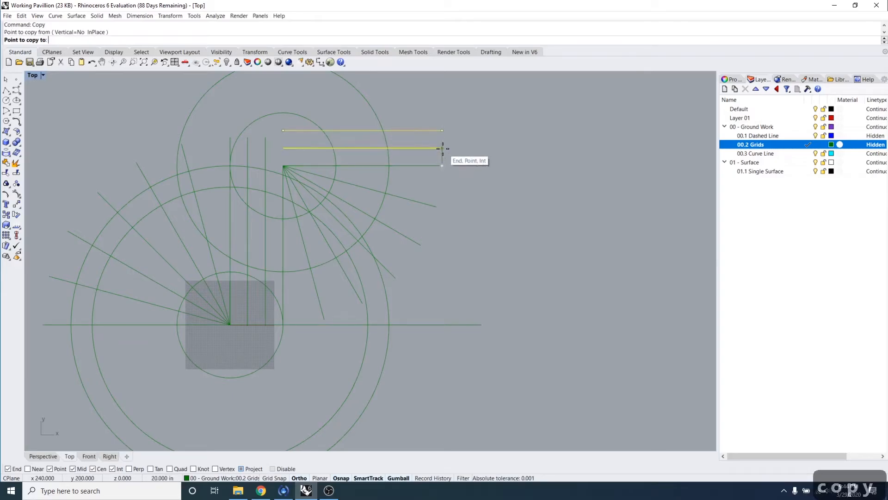
pyautogui.click(443, 129)
pyautogui.press('Escape')
pyautogui.press('Escape')
pyautogui.press('Escape')
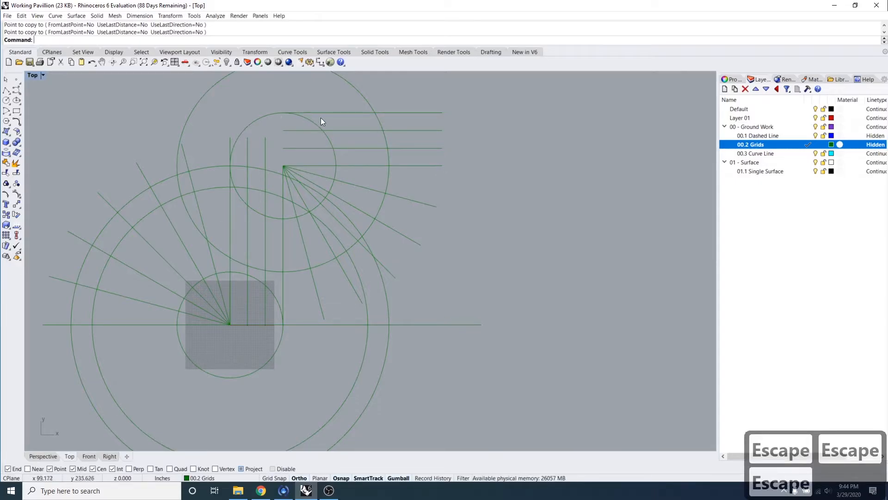
pyautogui.click(440, 113)
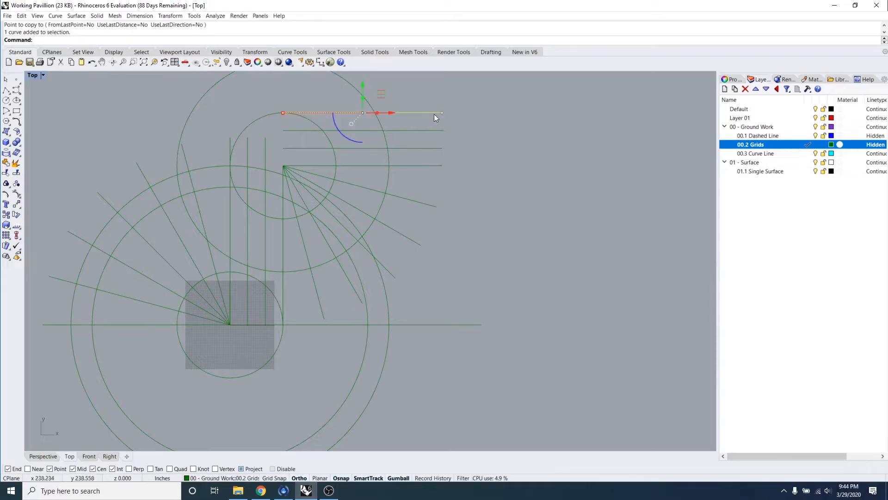
pyautogui.press('Escape')
pyautogui.press('Escape')
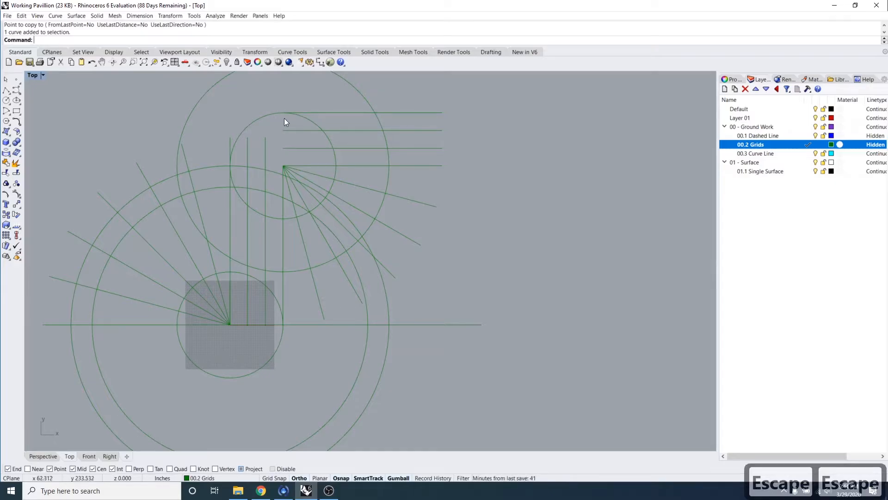
# - Check the drawn grid lines, circles and radial lines against the plan on page 2 of Second Semester.pdf
pyautogui.moveTo(444, 499); pyautogui.dragTo(220, 48)
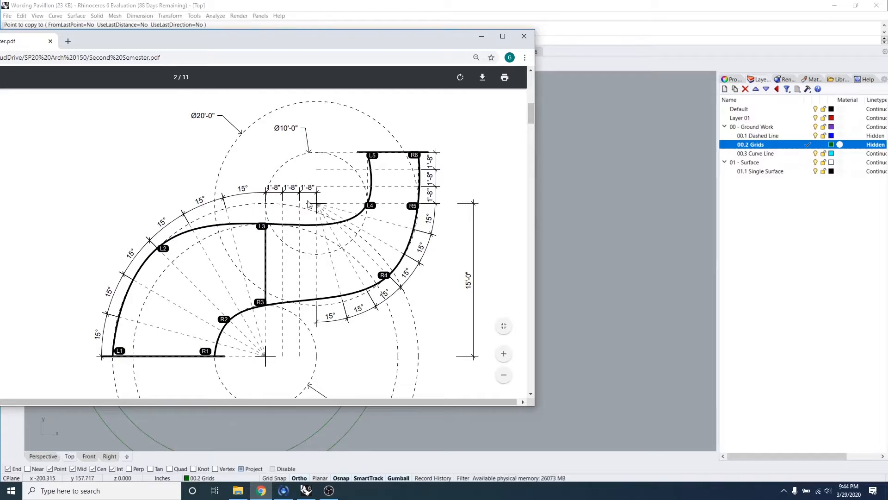
pyautogui.click(481, 36)
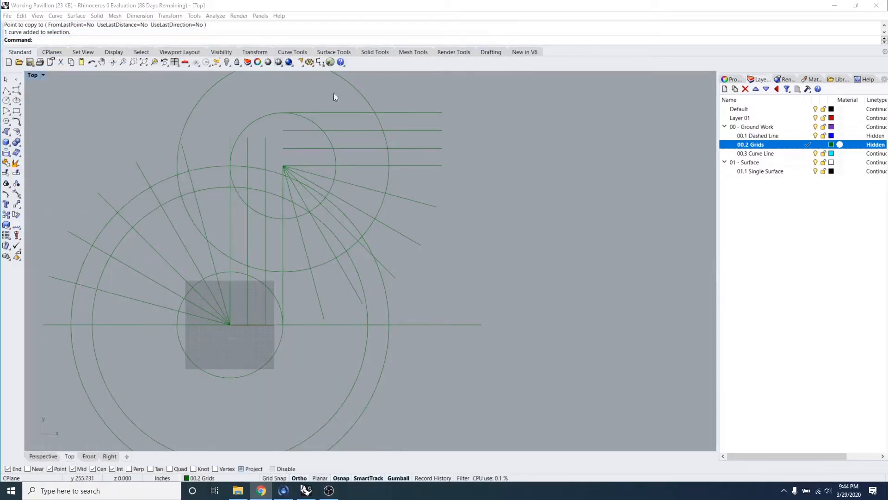
pyautogui.moveTo(450, 249); pyautogui.dragTo(573, 252, button='right')
pyautogui.scroll(2, 225, 301)
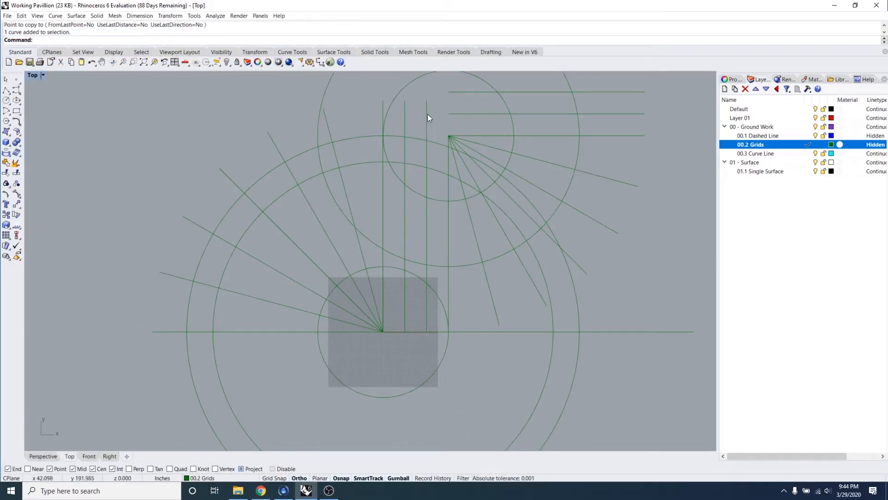
pyautogui.moveTo(183, 323); pyautogui.dragTo(181, 295, button='right')
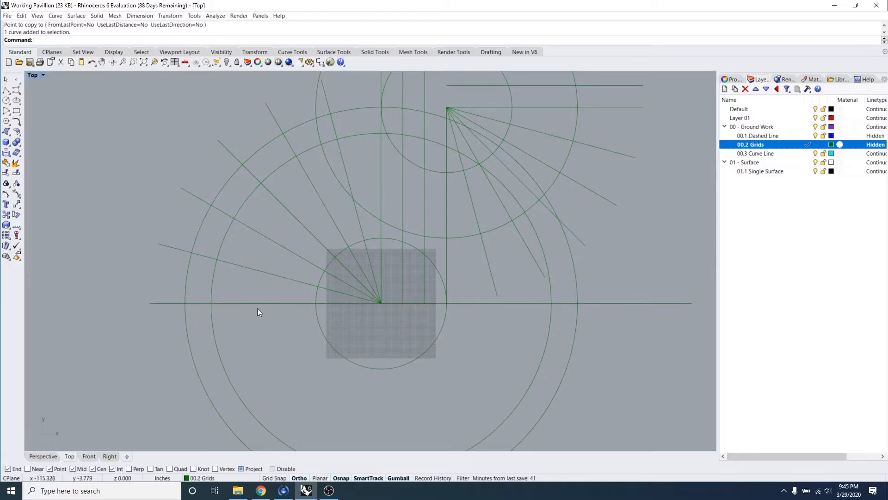
# - Draw a temporary guide circle about 385 inches in diameter, centered on the lower circles' center, just outside their outermost circle
pyautogui.scroll(-2, 372, 309)
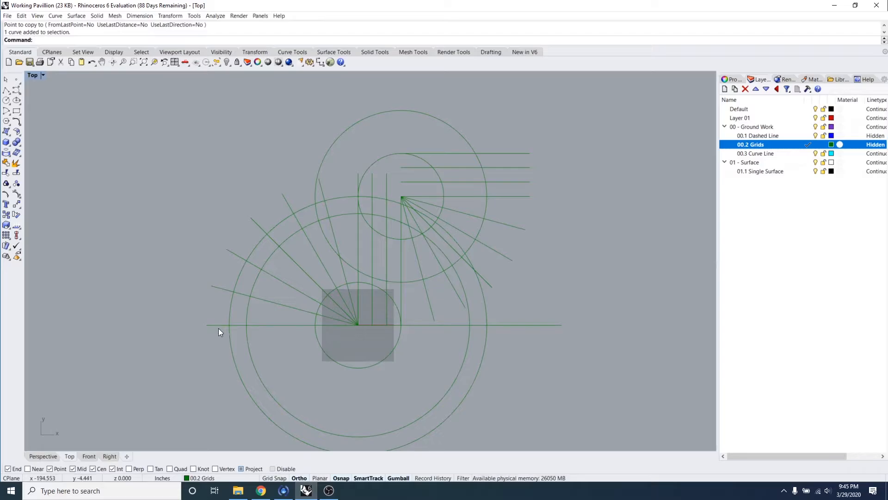
pyautogui.scroll(2, 218, 328)
pyautogui.press('Escape')
pyautogui.press('Escape')
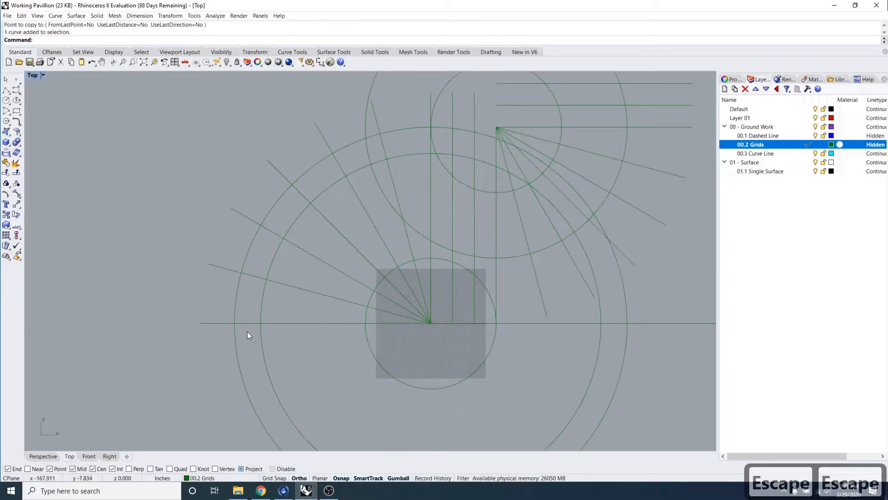
pyautogui.write('cir')
pyautogui.press('Return')
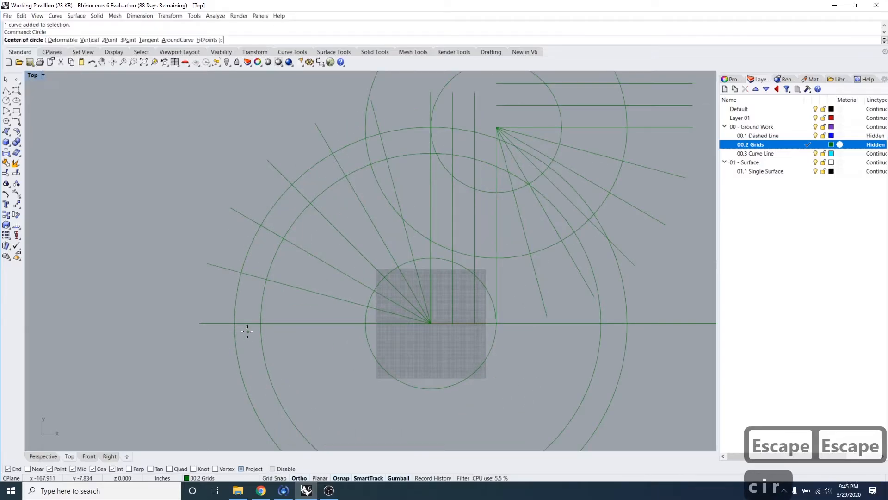
pyautogui.click(426, 320)
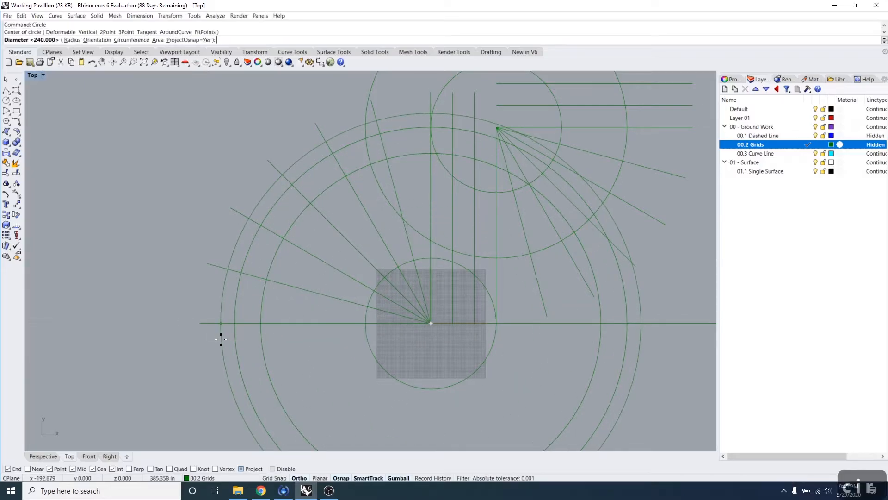
pyautogui.press('Escape')
pyautogui.press('Escape')
pyautogui.press('Escape')
pyautogui.press('Escape')
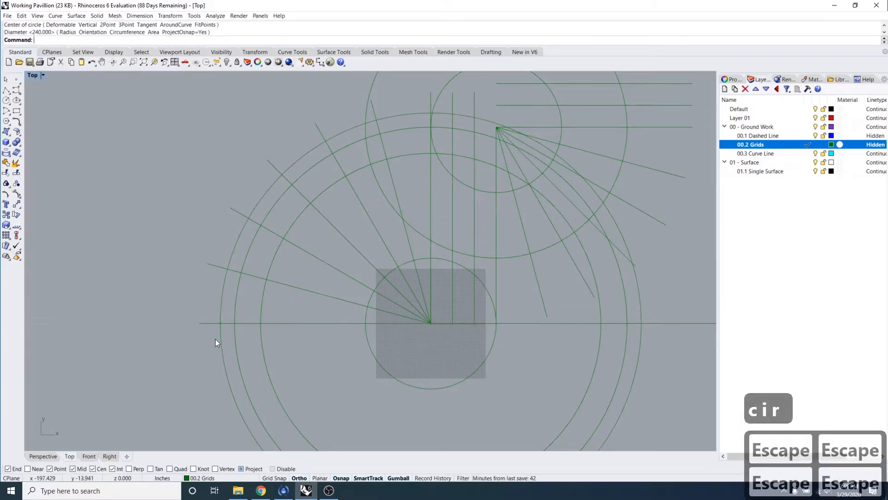
# - Trim the ends of the left horizontal, radial and vertical grid lines that extend beyond the guide circle
pyautogui.write('trim')
pyautogui.press('Return')
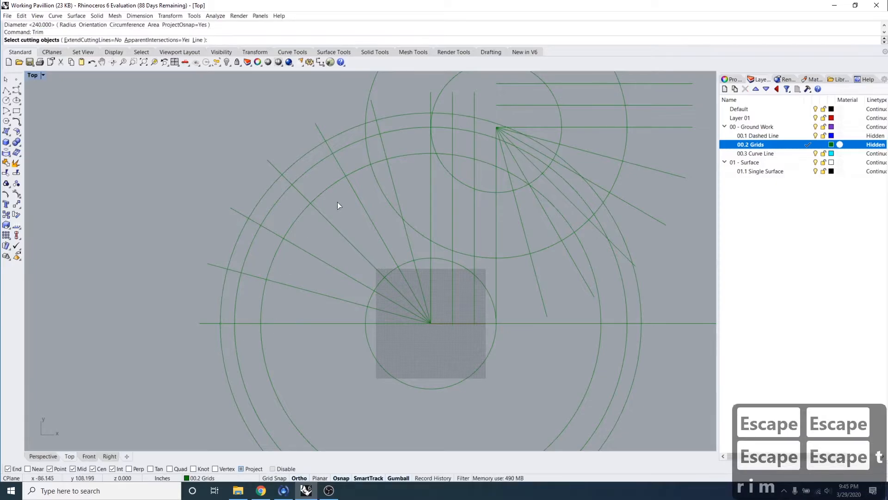
pyautogui.click(307, 152)
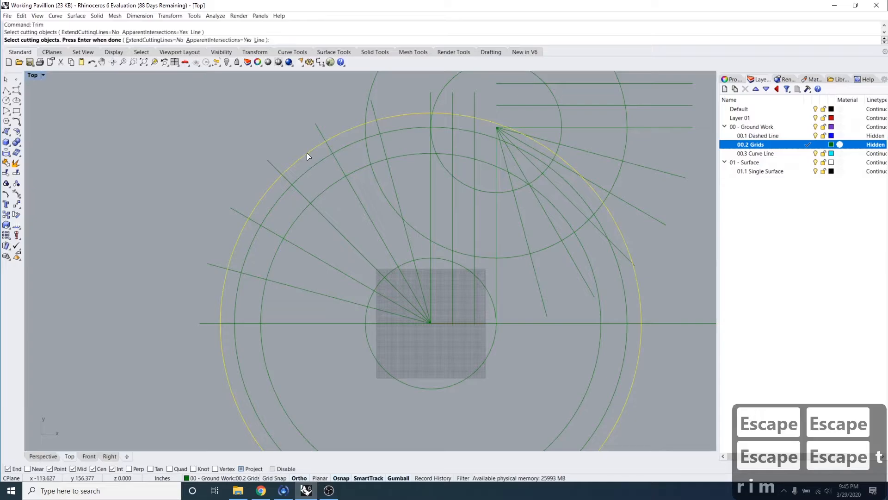
pyautogui.press('Return')
pyautogui.click(210, 323)
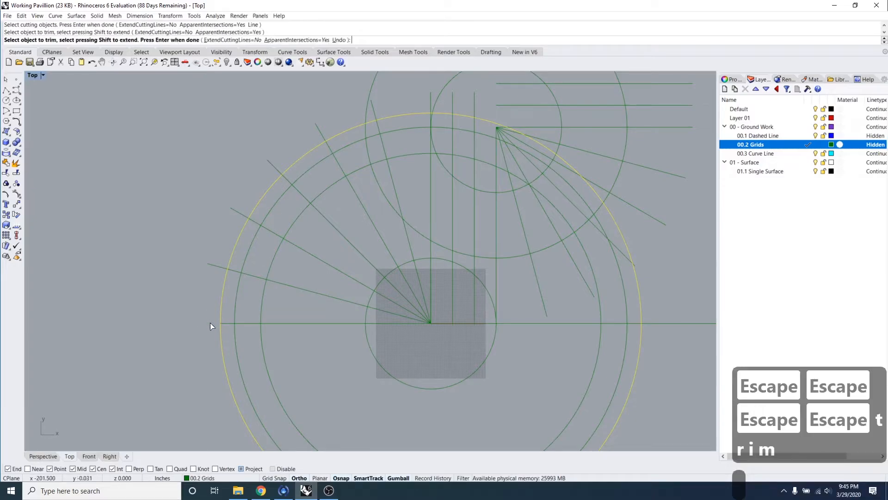
pyautogui.click(219, 270)
pyautogui.click(233, 210)
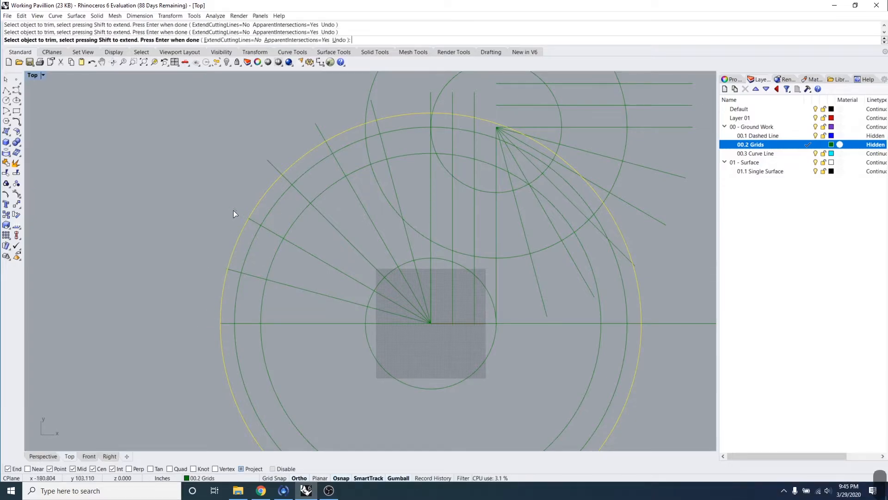
pyautogui.click(320, 132)
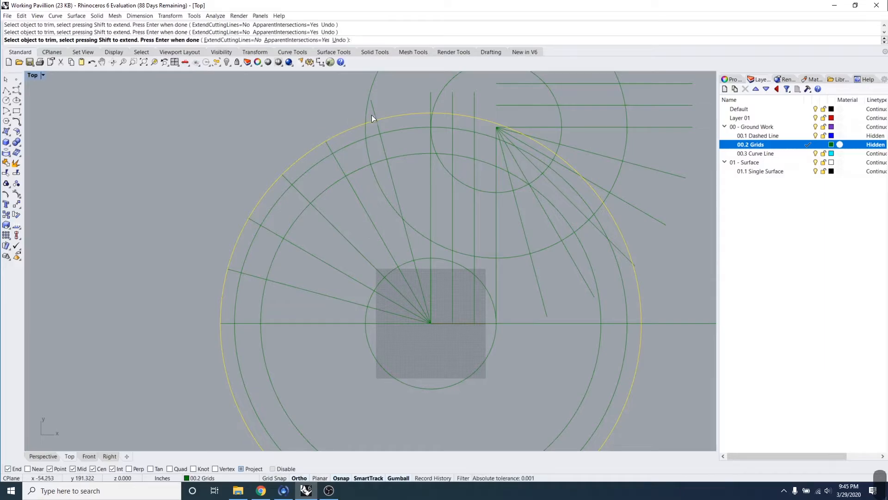
pyautogui.click(432, 93)
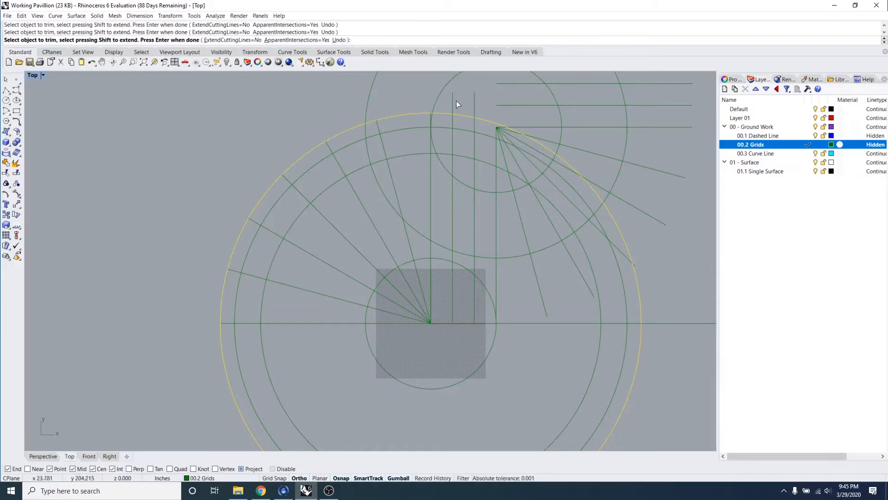
pyautogui.click(455, 102)
pyautogui.click(475, 102)
pyautogui.press('Escape')
pyautogui.press('Escape')
pyautogui.press('Escape')
pyautogui.press('Escape')
pyautogui.press('Escape')
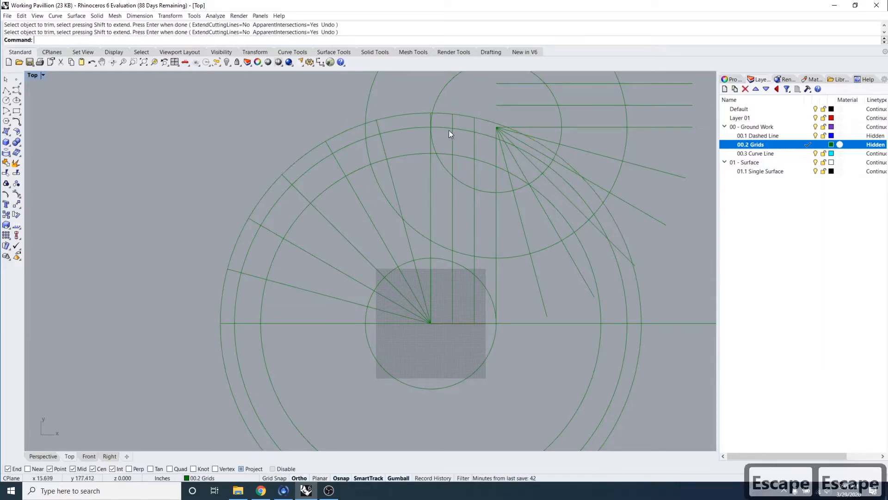
# - Delete the temporary guide circle around the lower circle set
pyautogui.click(486, 121)
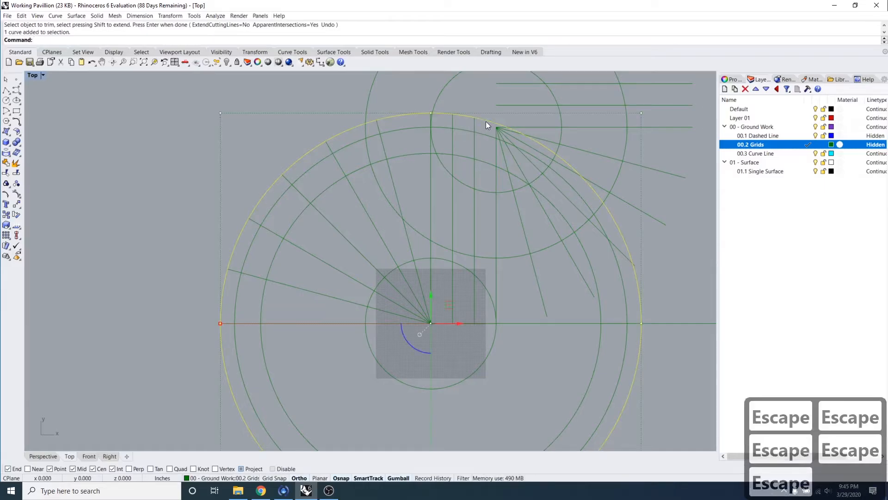
pyautogui.press('Delete')
pyautogui.scroll(-5, 548, 258)
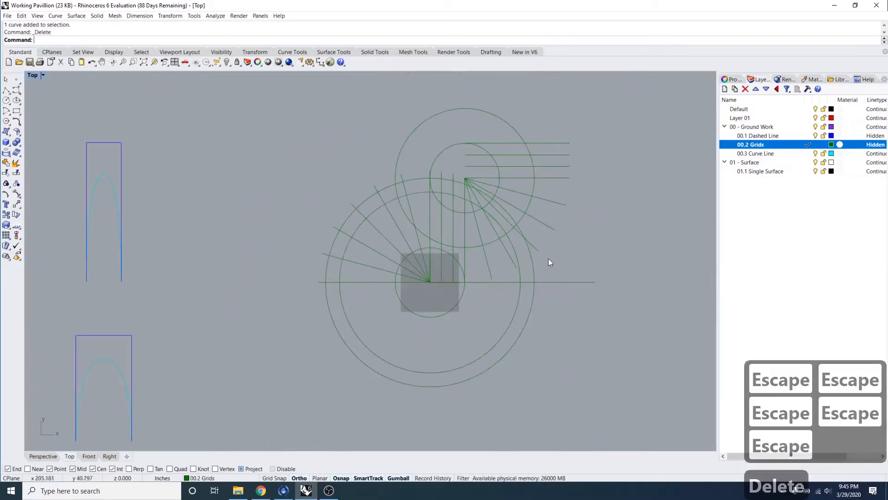
pyautogui.scroll(3, 342, 266)
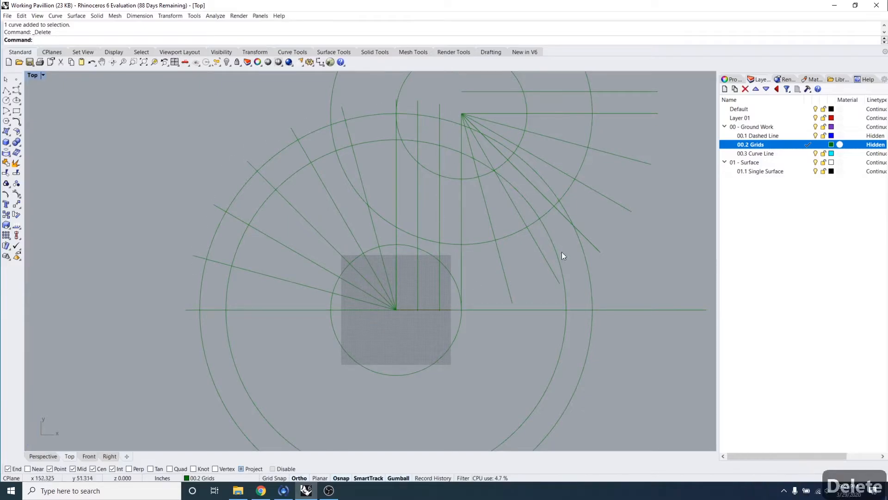
pyautogui.scroll(-4, 566, 247)
pyautogui.moveTo(606, 279); pyautogui.dragTo(518, 307, button='right')
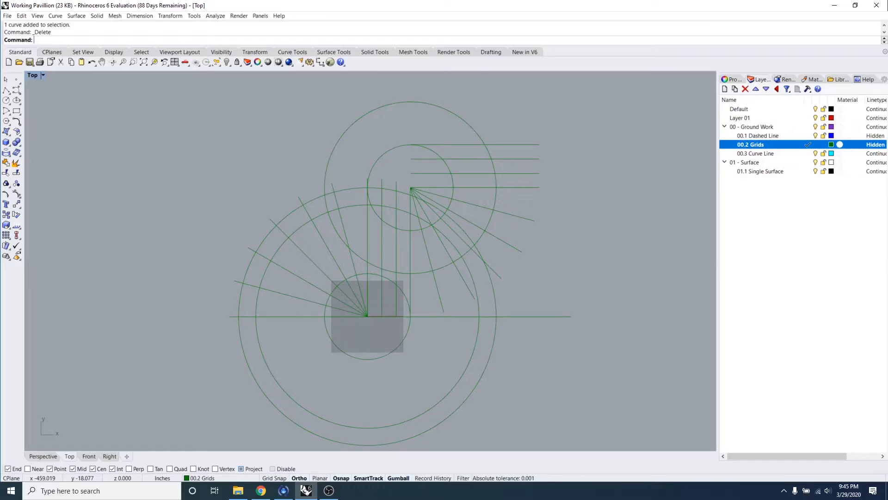
# - Following the PDF plan, start a degree-3 control-point curve at R1 on the lower inner circle, with its next points at R2 and R3
pyautogui.hotkey('alt', 'Tab')
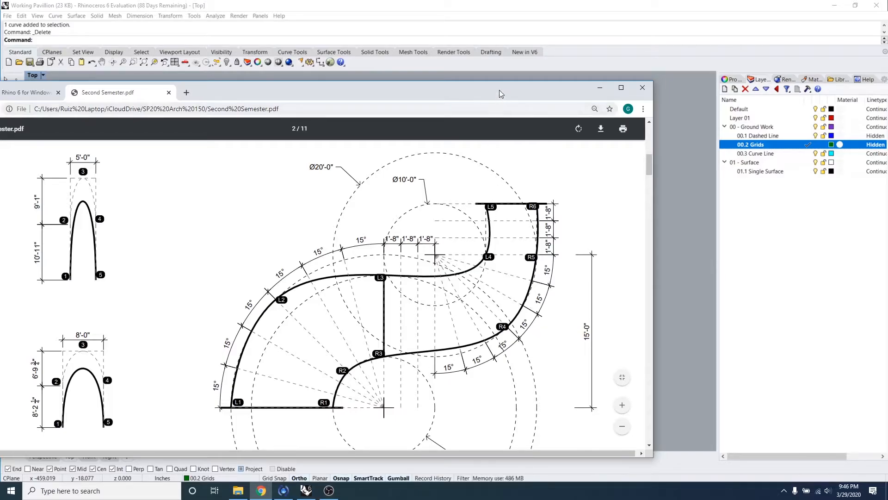
pyautogui.click(600, 88)
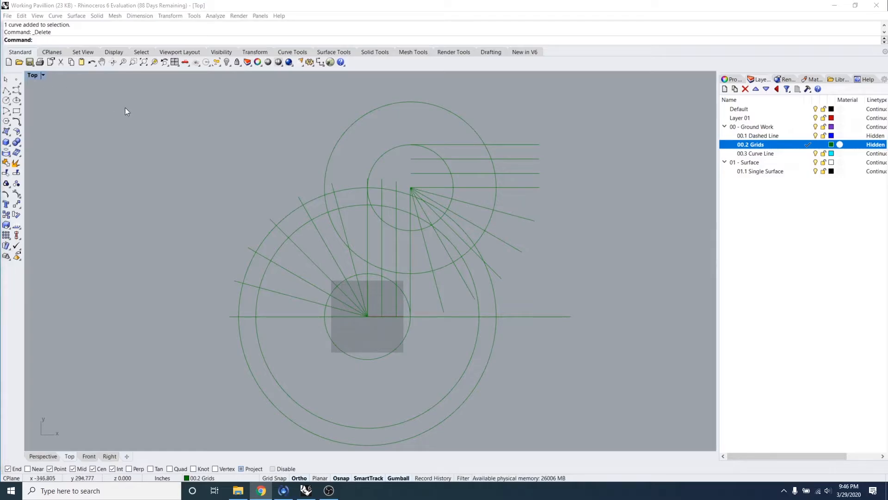
pyautogui.click(16, 90)
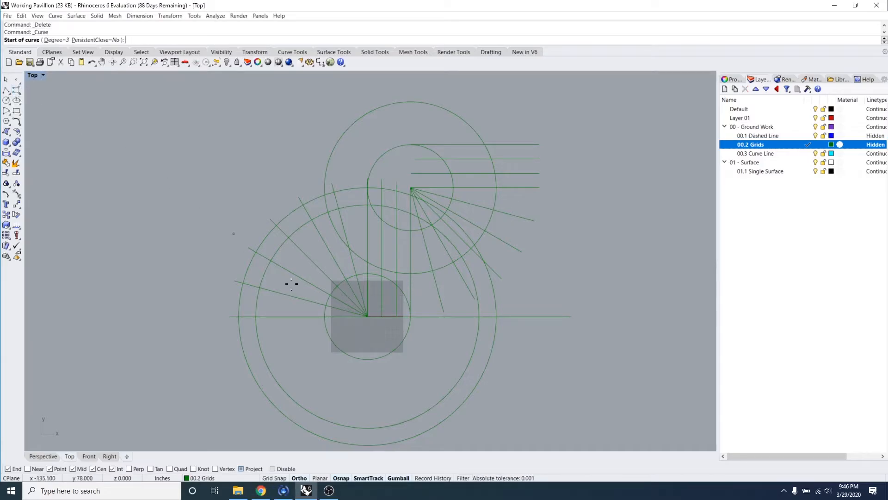
pyautogui.click(325, 316)
pyautogui.scroll(5, 350, 294)
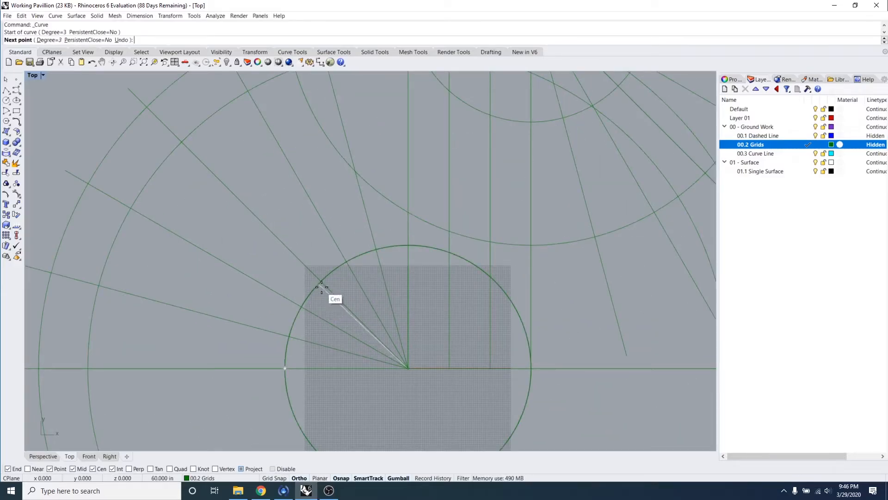
pyautogui.click(321, 280)
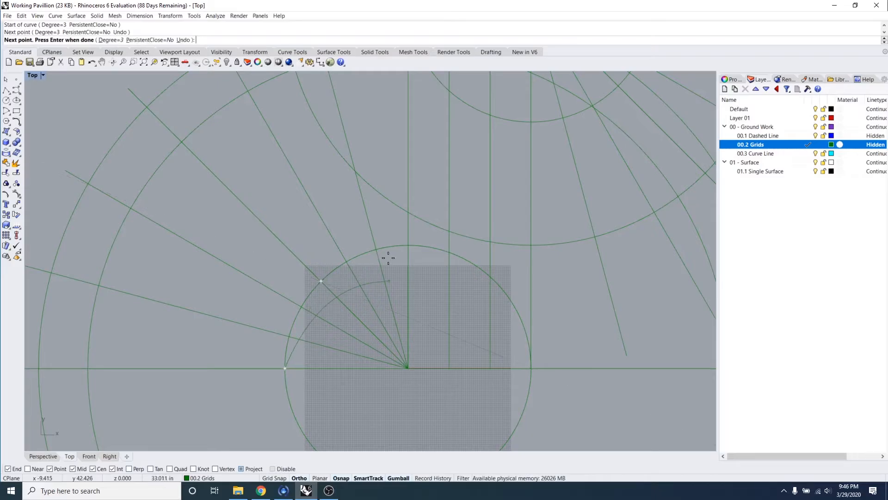
pyautogui.click(409, 246)
pyautogui.scroll(-5, 468, 255)
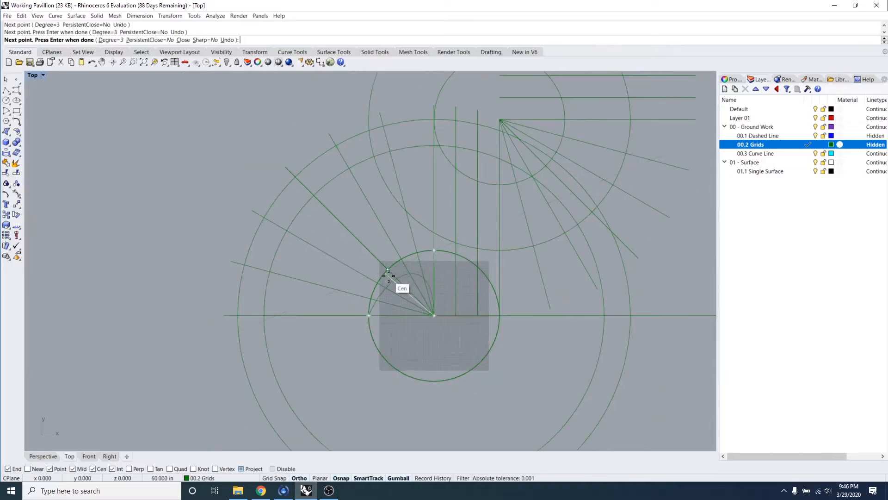
# - Continue the curve with points at R4 and R5 on the upper outer circle and R6 on the topmost horizontal line, and finish it
pyautogui.scroll(4, 527, 242)
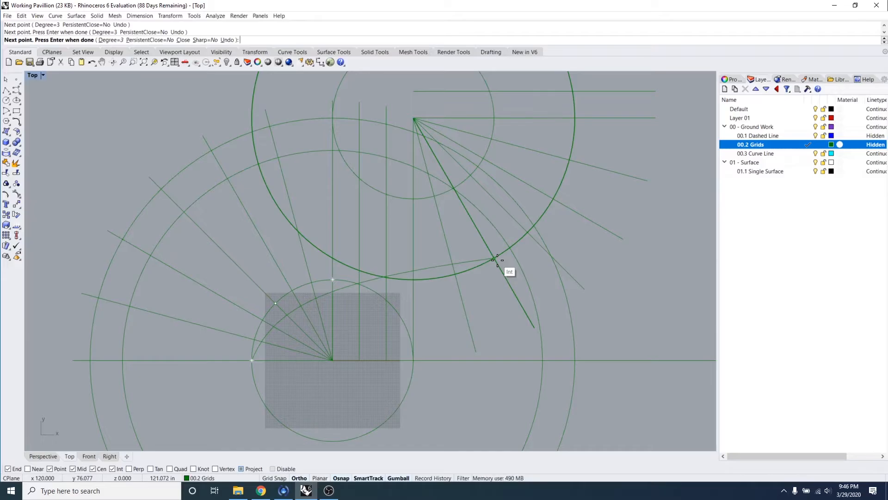
pyautogui.scroll(2, 482, 264)
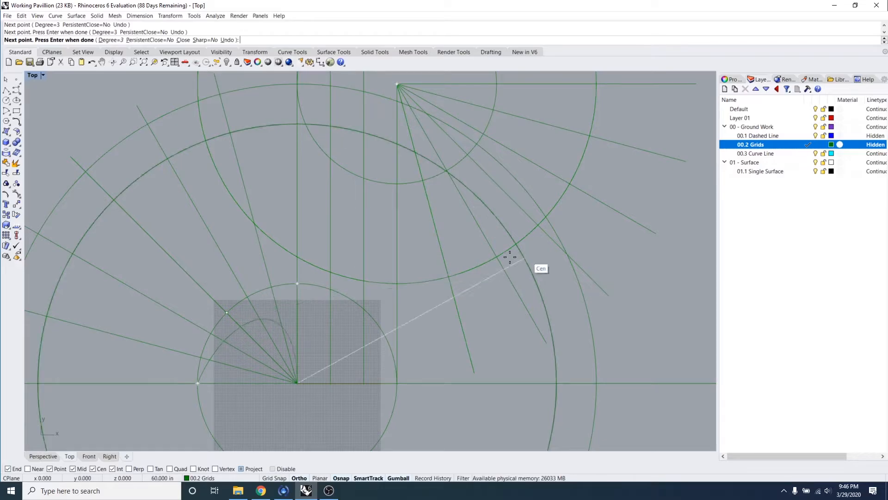
pyautogui.click(537, 224)
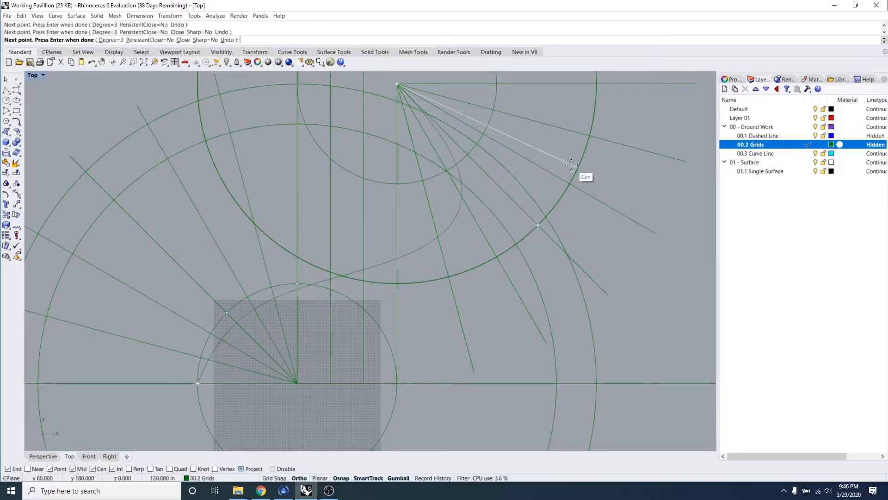
pyautogui.scroll(-2, 577, 168)
pyautogui.moveTo(577, 169); pyautogui.dragTo(517, 257, button='right')
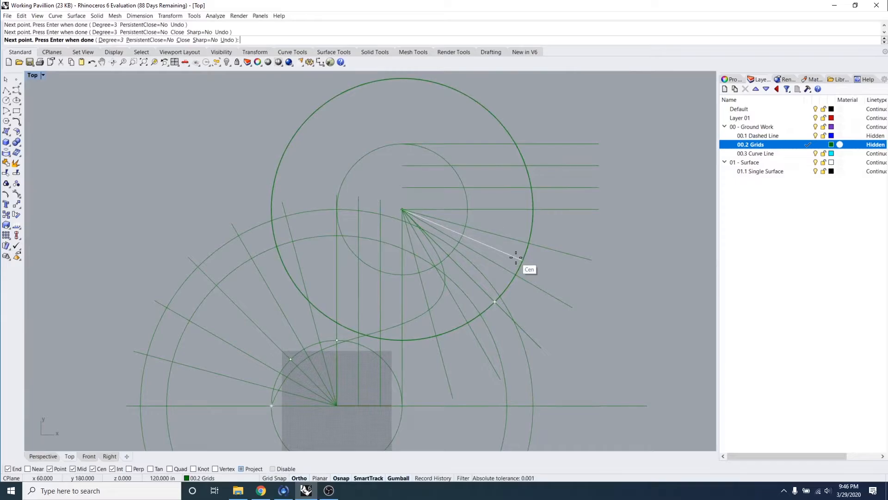
pyautogui.scroll(-1, 516, 257)
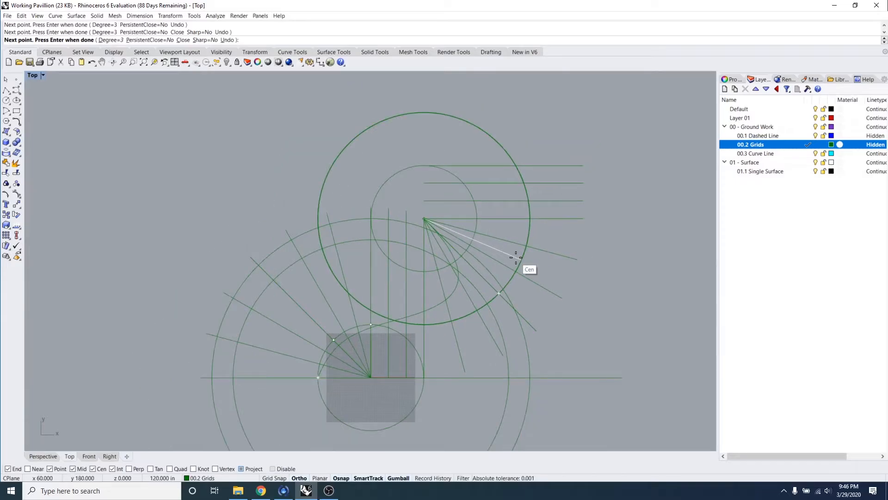
pyautogui.click(532, 218)
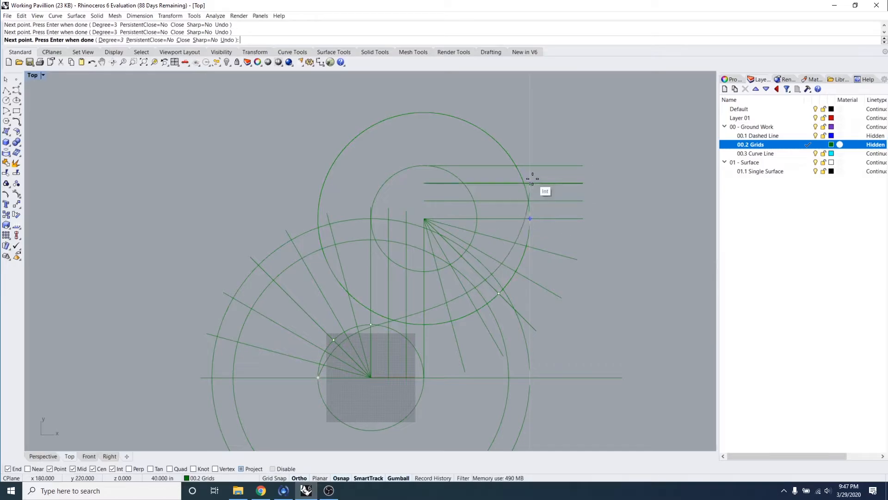
pyautogui.scroll(3, 533, 165)
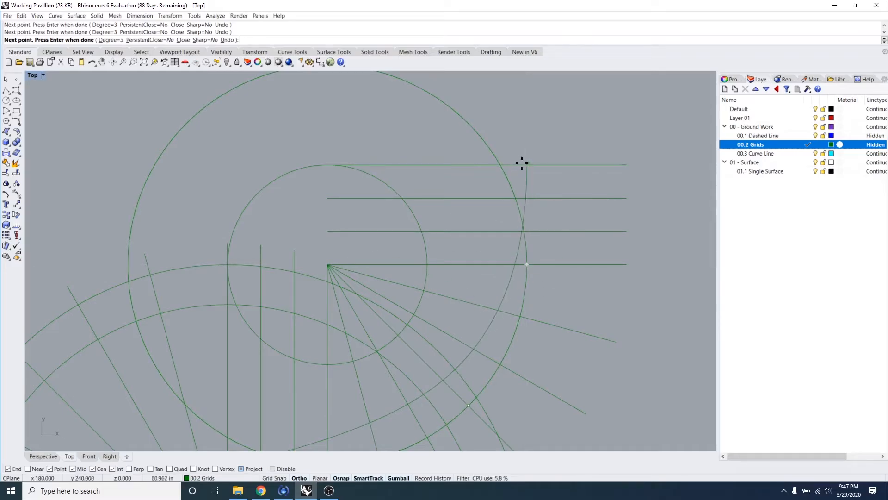
pyautogui.scroll(-3, 526, 166)
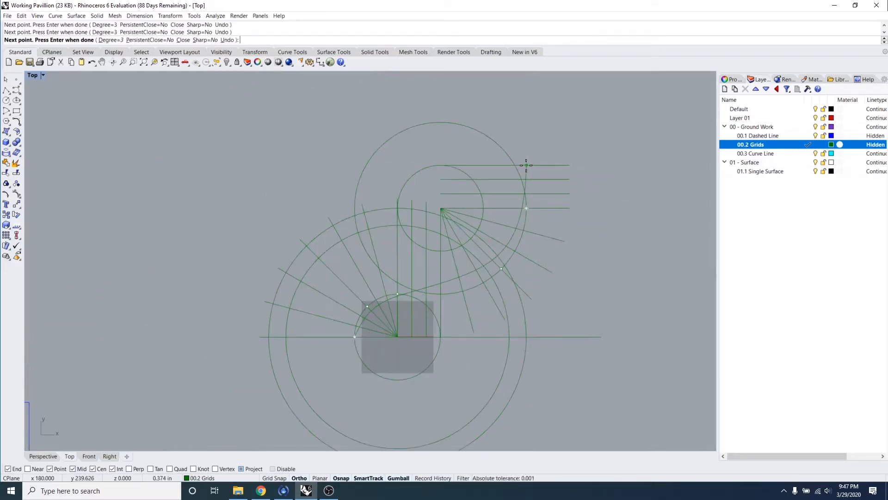
pyautogui.click(526, 166)
pyautogui.press('Return')
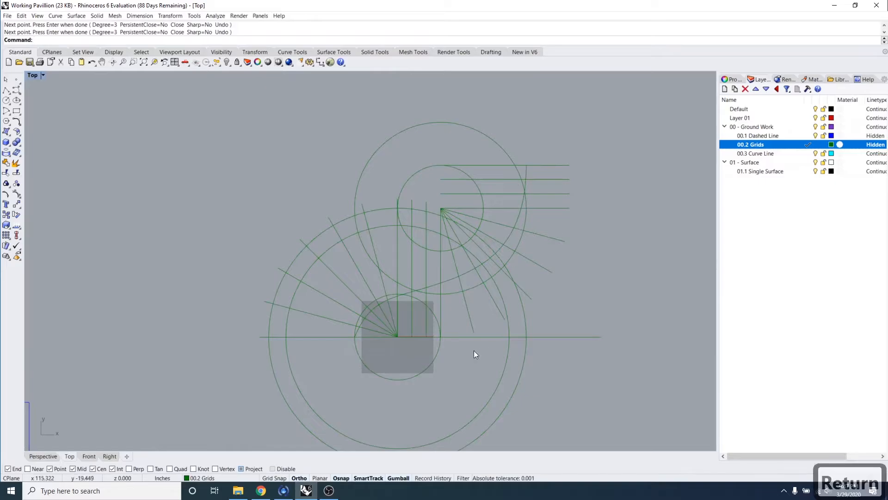
# - Select the new curve and compare its shape with the R1 to R6 edge on page 2 of Second Semester.pdf
pyautogui.scroll(3, 430, 293)
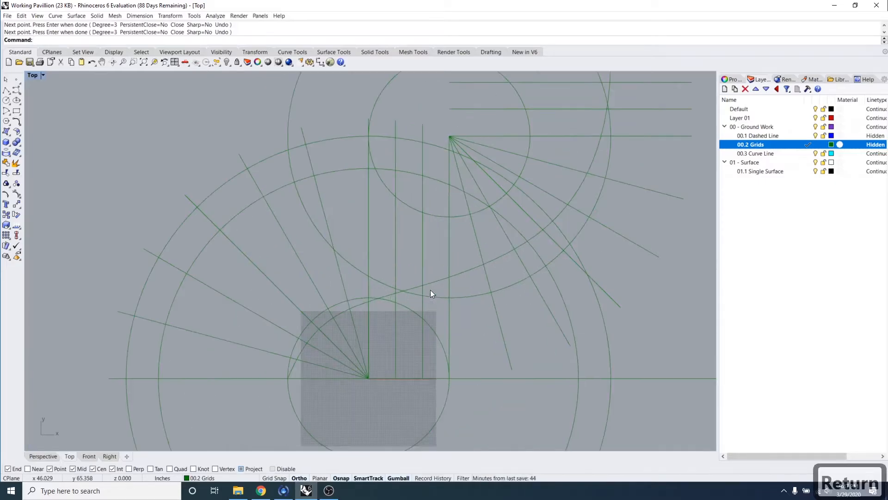
pyautogui.click(434, 284)
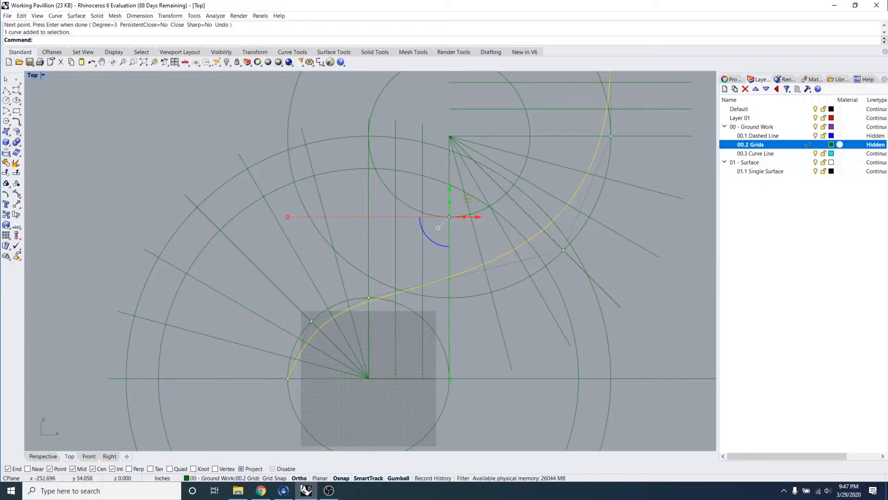
pyautogui.scroll(-2, 371, 287)
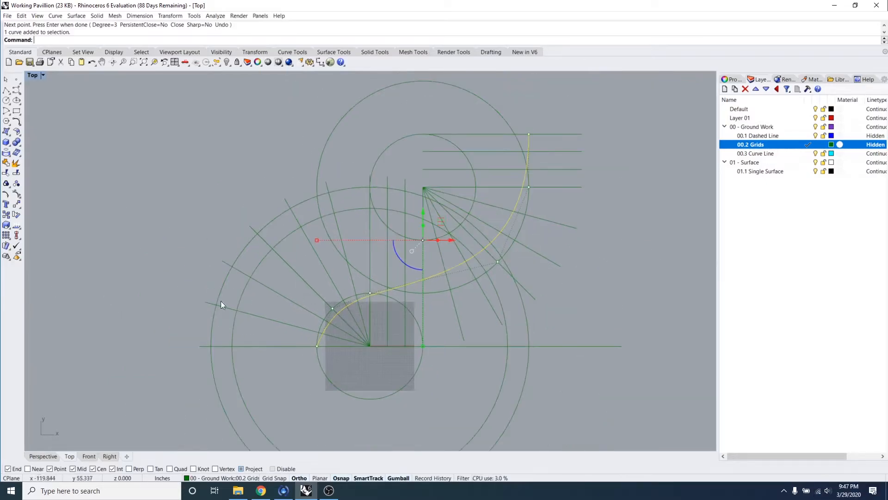
pyautogui.hotkey('alt', 'Tab')
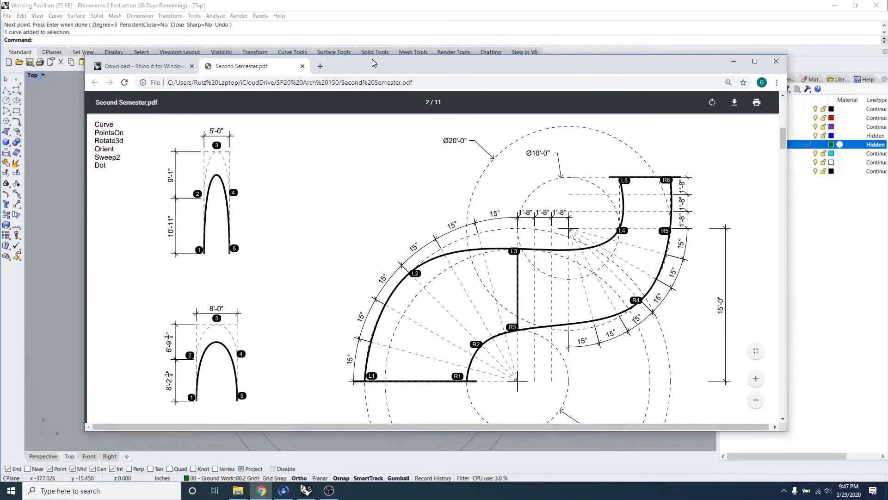
pyautogui.press('super+Down')
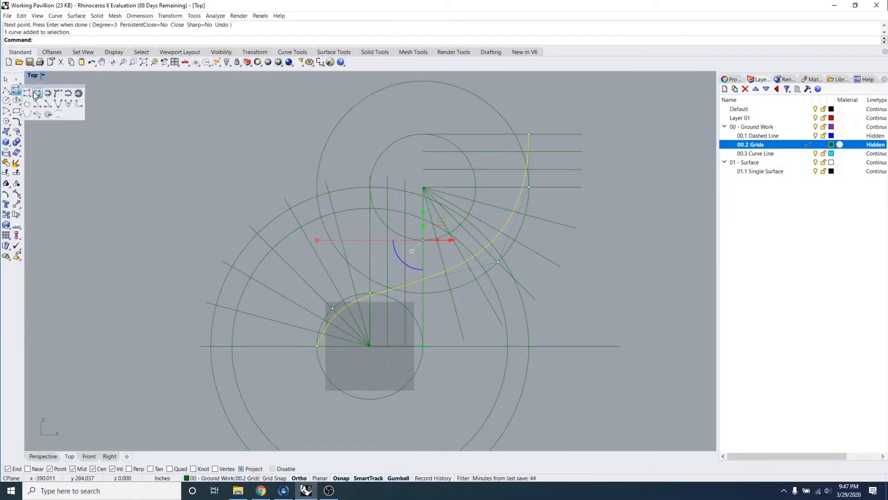
pyautogui.click(16, 90)
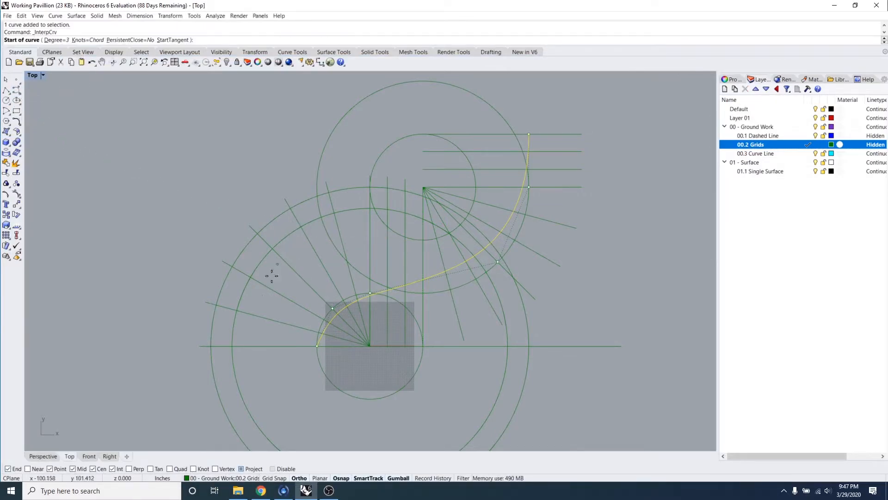
pyautogui.press('Escape')
pyautogui.press('Escape')
pyautogui.press('Escape')
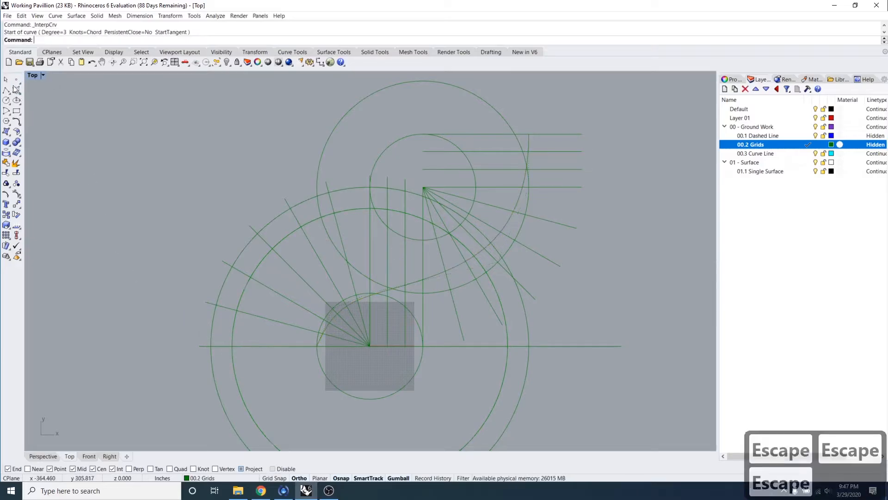
pyautogui.click(16, 91)
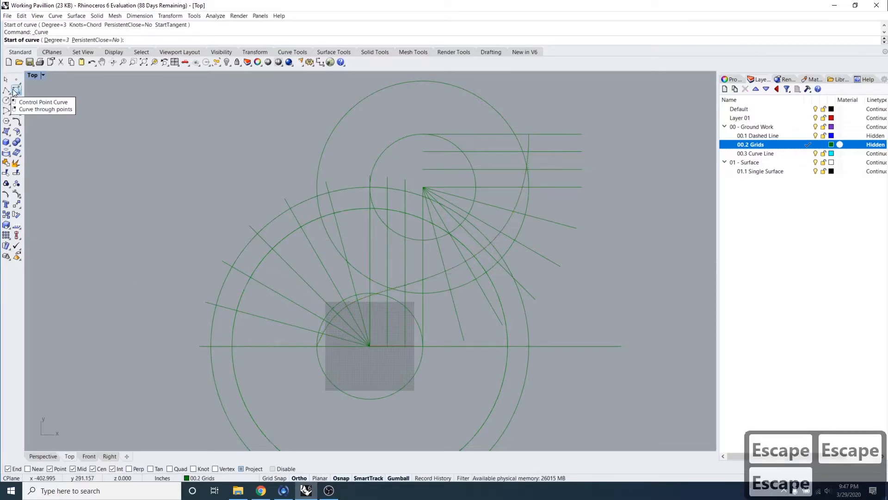
pyautogui.press('Escape')
# - Draw a degree-3 interpolated curve from L1 via L2 and the lower outer circle's top to L4, ending at L5 on the topmost horizontal line
pyautogui.click(18, 92)
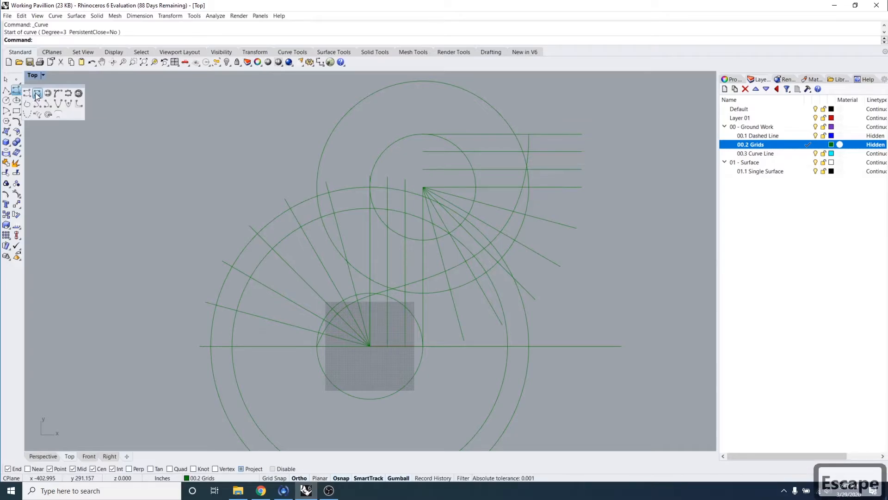
pyautogui.click(37, 93)
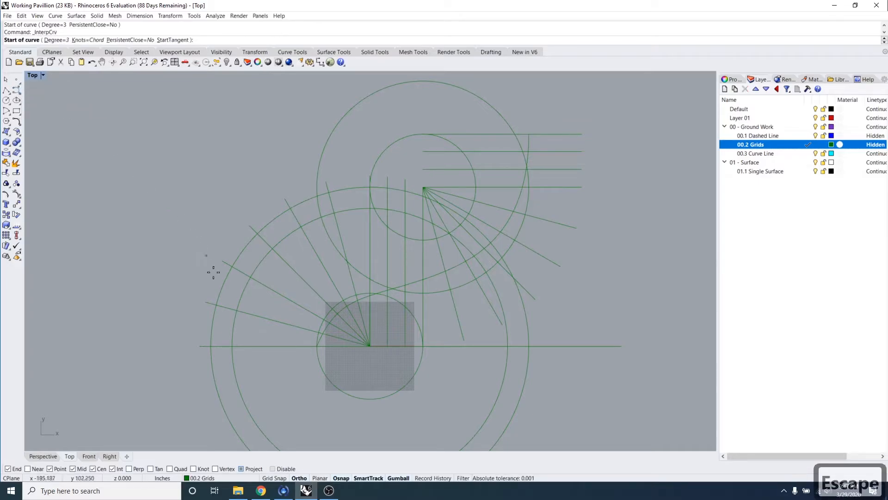
pyautogui.click(211, 346)
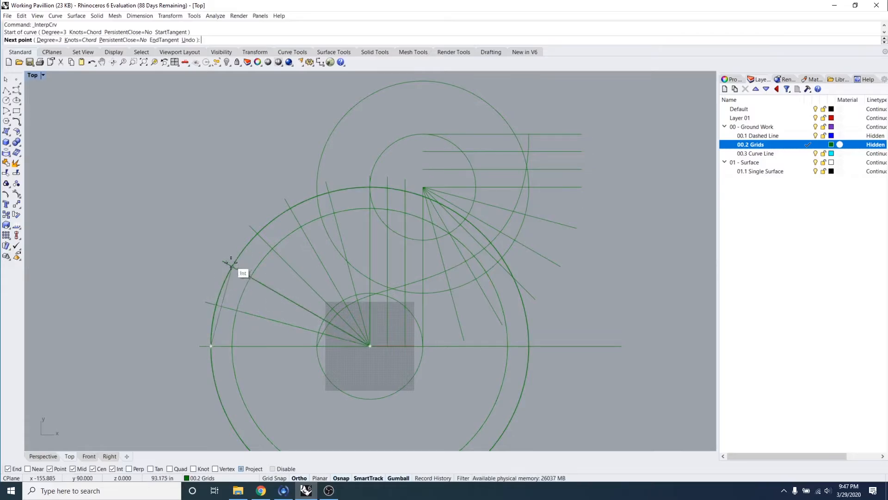
pyautogui.click(258, 234)
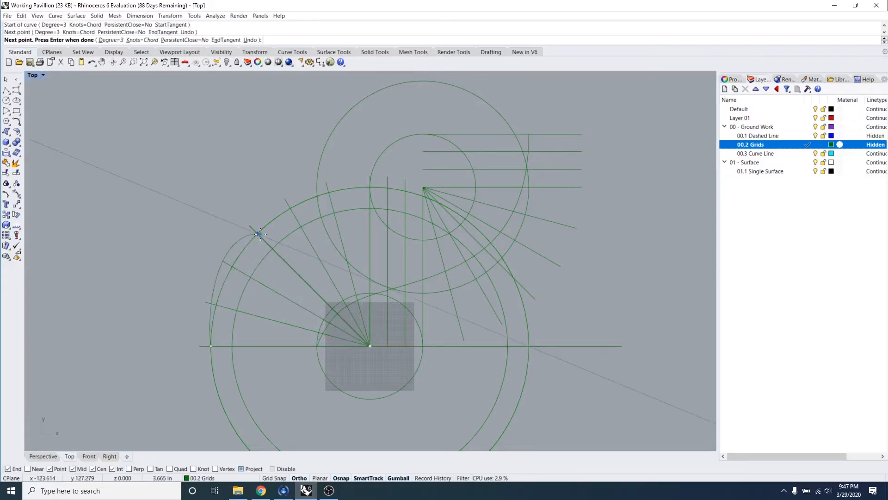
pyautogui.click(370, 188)
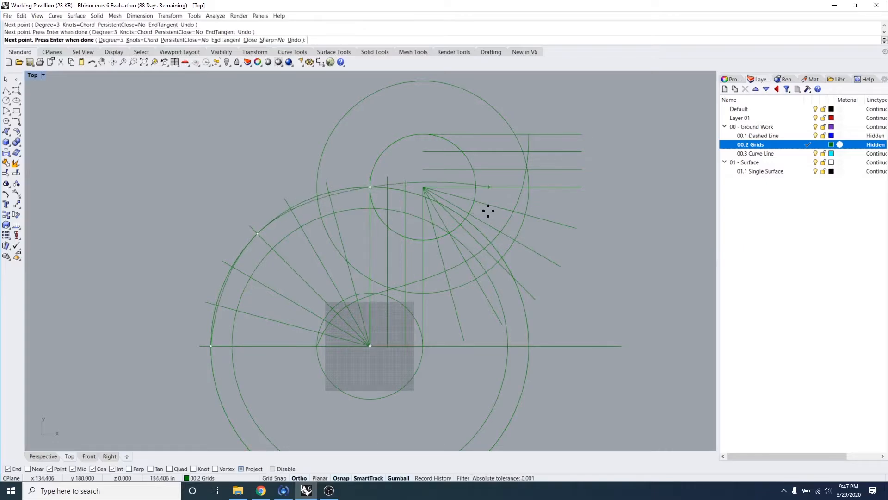
pyautogui.scroll(3, 487, 209)
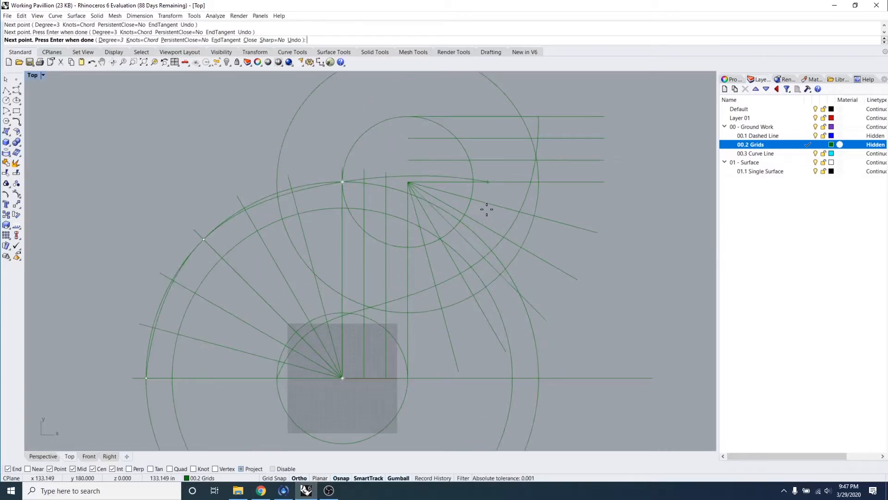
pyautogui.click(470, 175)
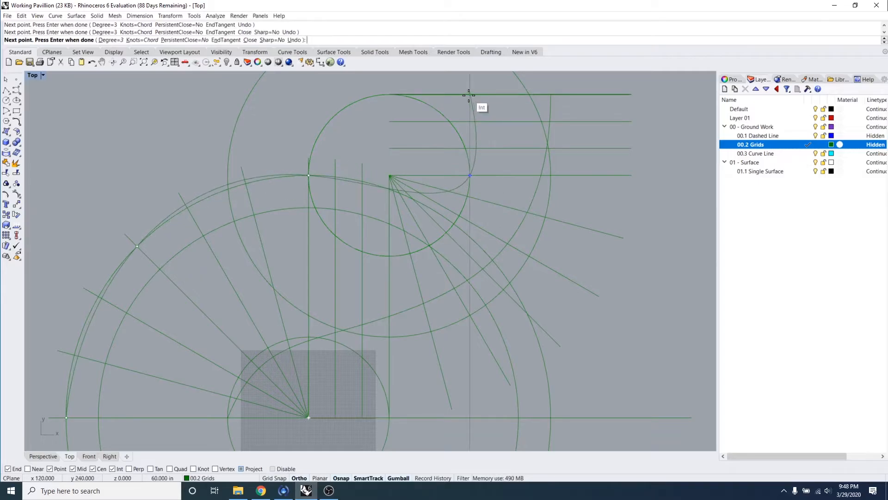
pyautogui.click(469, 95)
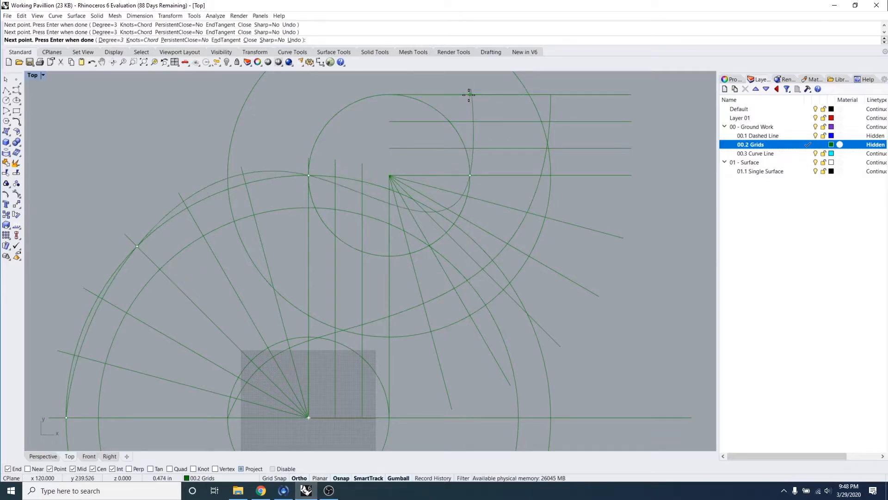
pyautogui.press('Return')
pyautogui.press('Escape')
pyautogui.press('Escape')
pyautogui.press('Escape')
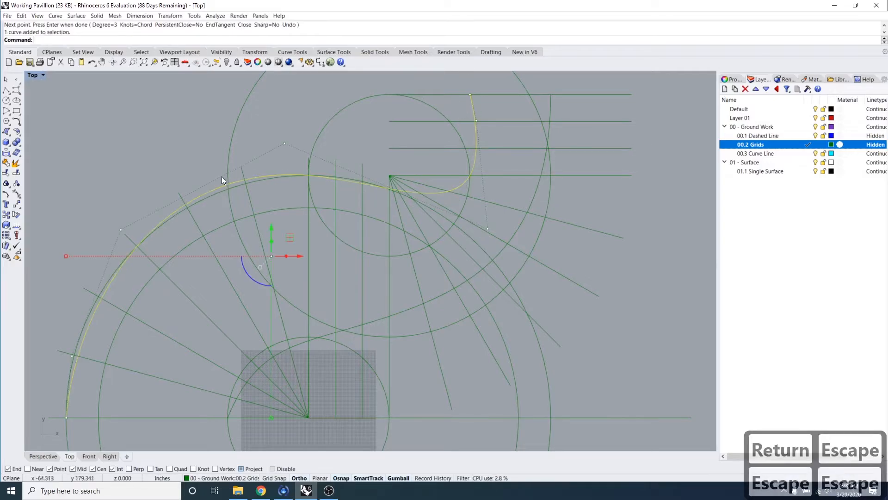
# - Compare the new curve with the L1 to L5 edge on page 2 of Second Semester.pdf
pyautogui.scroll(-2, 319, 223)
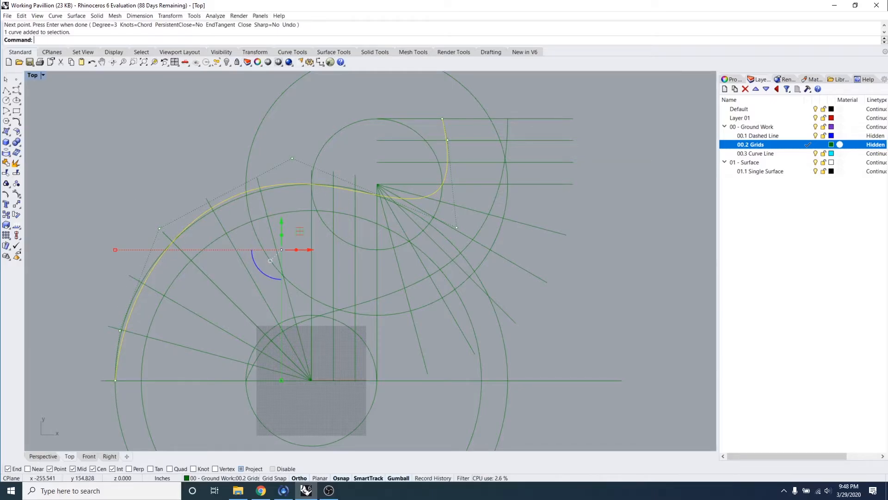
pyautogui.hotkey('alt', 'Tab')
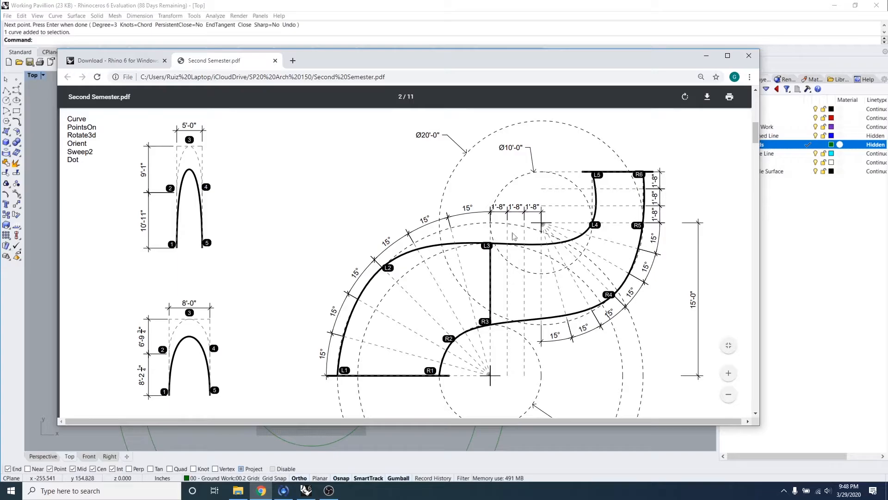
pyautogui.moveTo(633, 59); pyautogui.dragTo(0, 71)
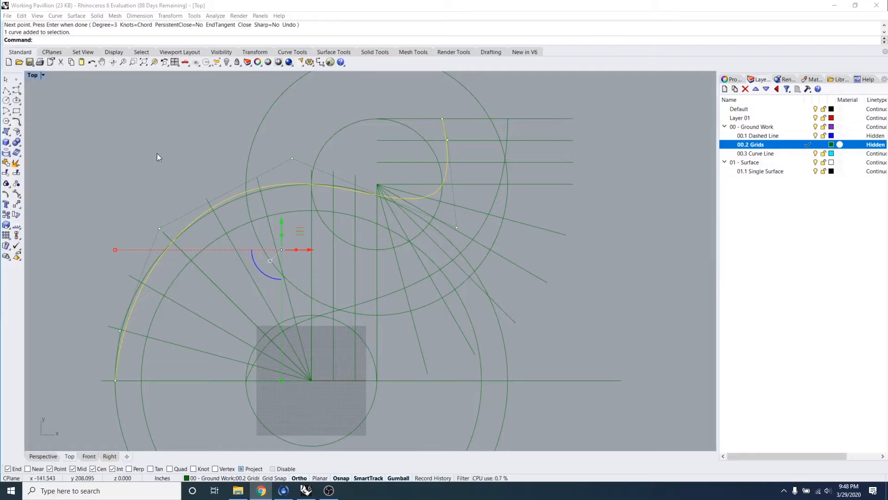
# - Delete both trial boundary curves, the L1 to L5 curve and the R1 to R6 curve
pyautogui.moveTo(157, 153); pyautogui.dragTo(174, 134, button='right')
pyautogui.press('Escape')
pyautogui.press('Escape')
pyautogui.press('Escape')
pyautogui.click(293, 161)
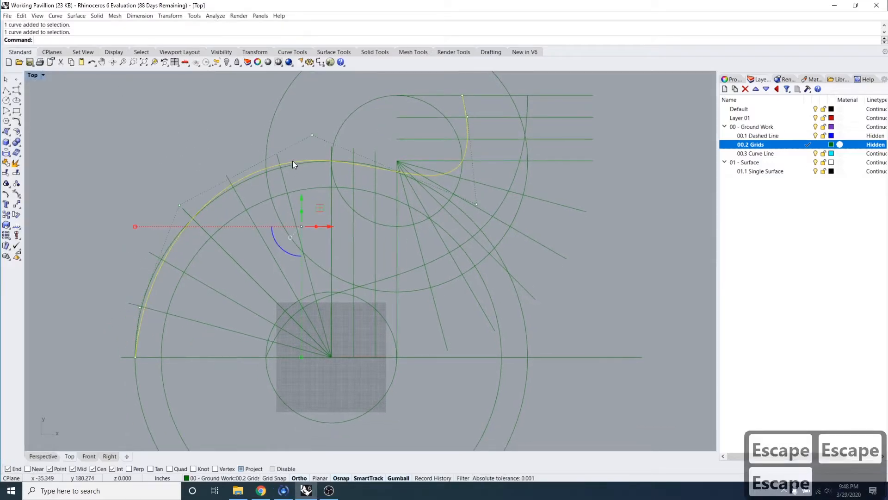
pyautogui.press('Delete')
pyautogui.click(385, 277)
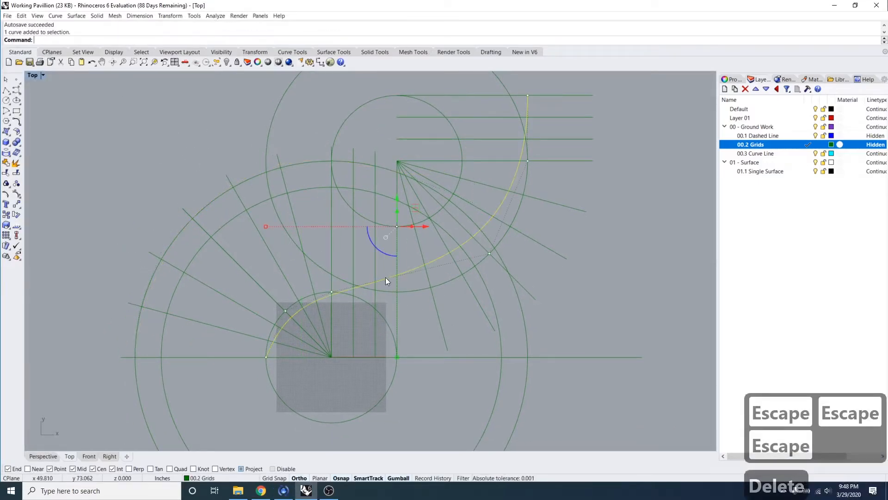
pyautogui.press('Delete')
# - Make 00.3 Curve Line the current layer and set its color to Magenta
pyautogui.doubleClick(765, 155)
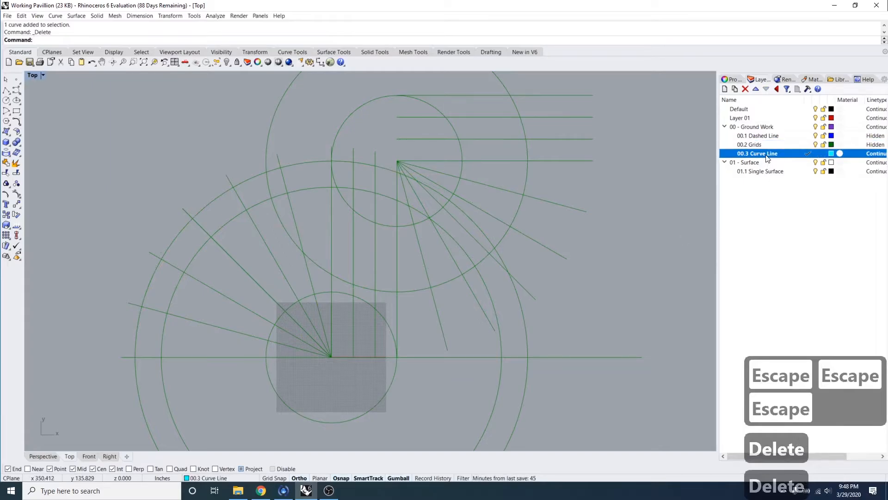
pyautogui.click(831, 153)
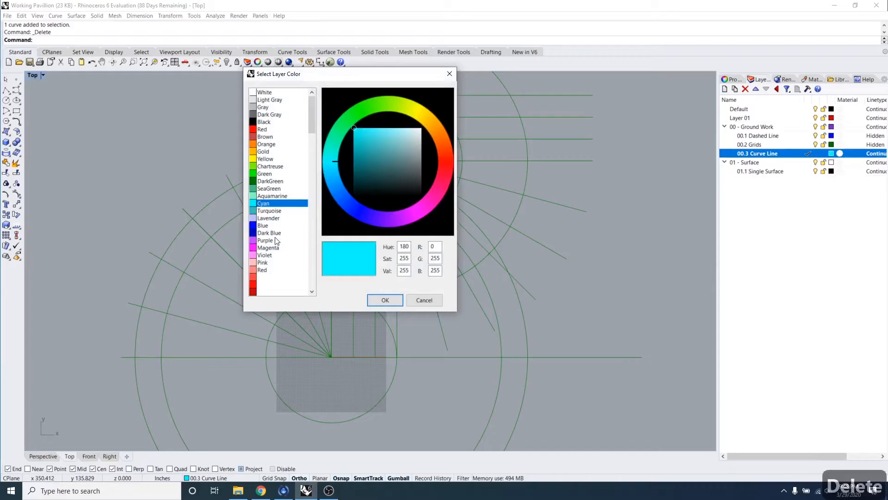
pyautogui.click(253, 248)
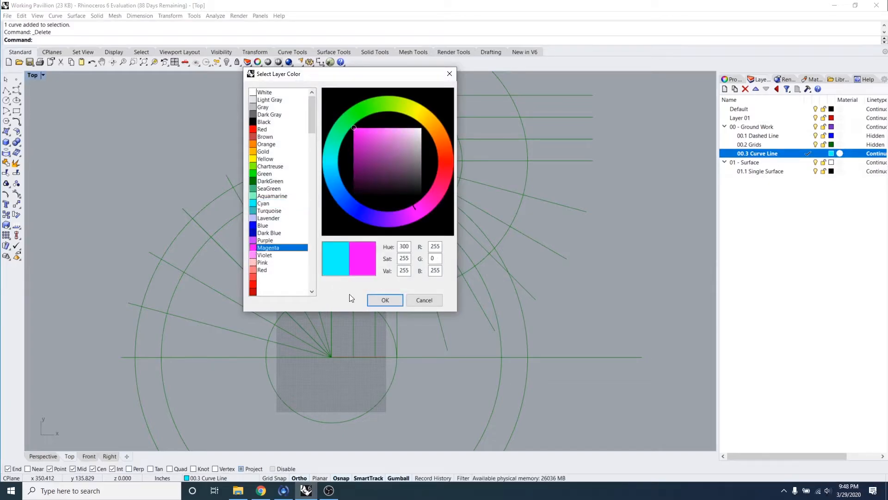
pyautogui.click(385, 300)
# - Start a degree-3 interpolated curve at L1 on the lower outer circle's baseline intersection, with its next point at L2 on the 45° radial
pyautogui.scroll(-5, 296, 286)
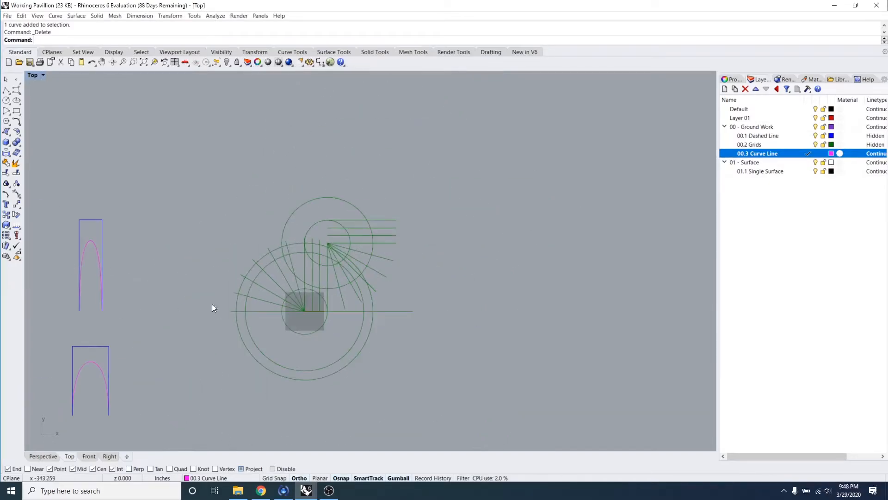
pyautogui.scroll(3, 262, 323)
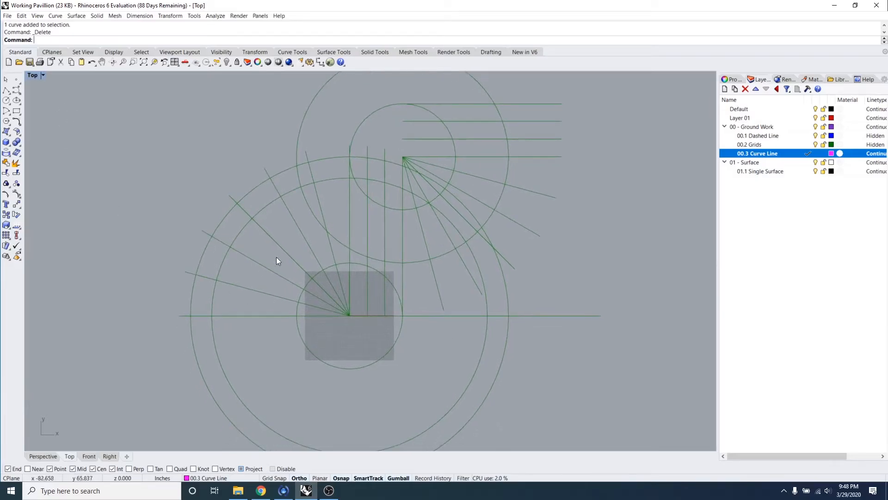
pyautogui.scroll(1, 330, 269)
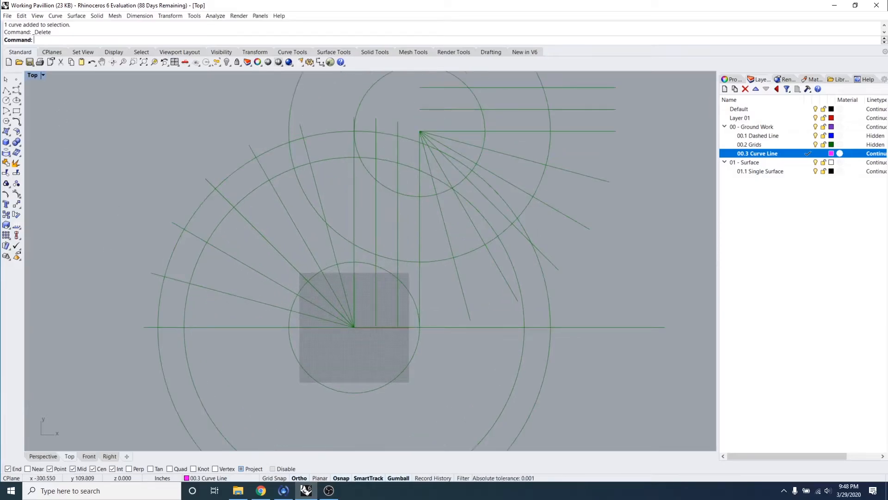
pyautogui.click(17, 91)
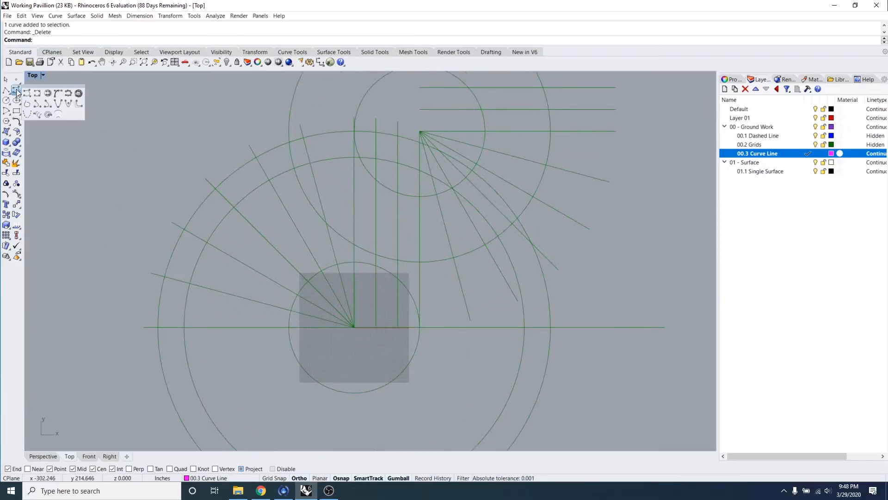
pyautogui.click(43, 95)
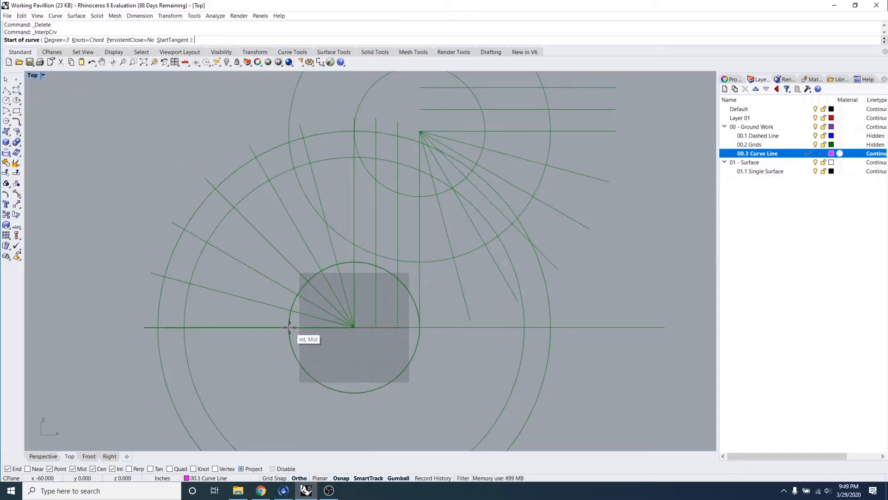
pyautogui.scroll(4, 290, 327)
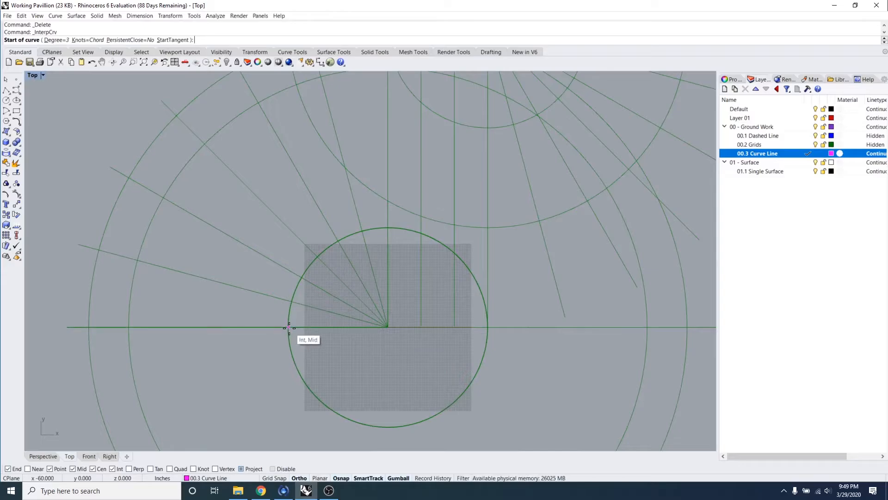
pyautogui.click(88, 328)
pyautogui.scroll(-2, 88, 321)
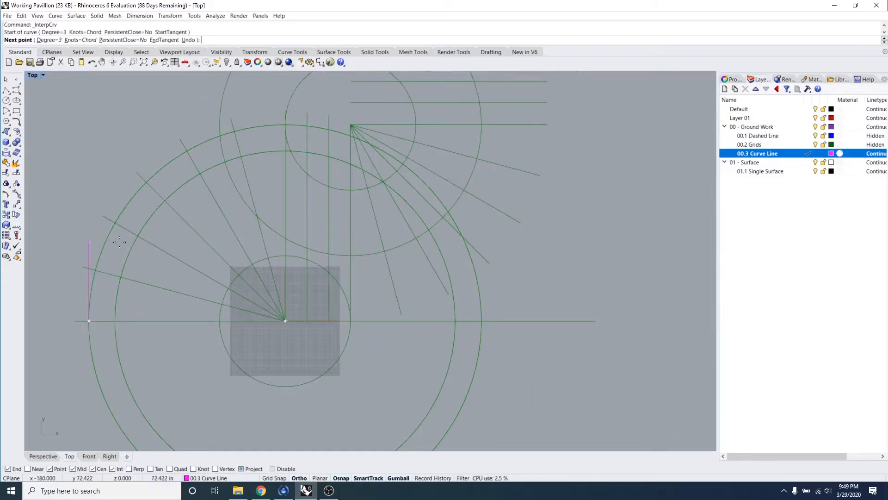
pyautogui.moveTo(120, 242); pyautogui.dragTo(213, 263, button='right')
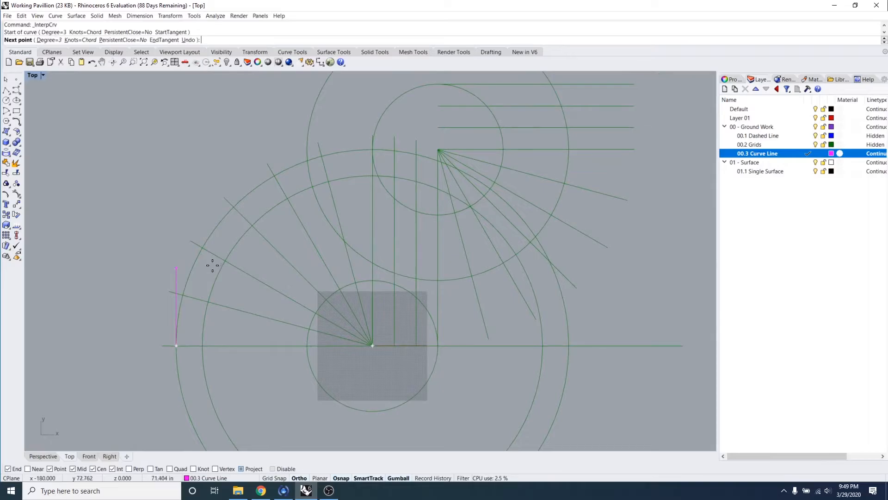
pyautogui.click(234, 208)
# - Continue the curve through L3 atop the lower middle circle and L4 on the upper inner circle, and finish it at L5 on the topmost line
pyautogui.scroll(-1, 299, 207)
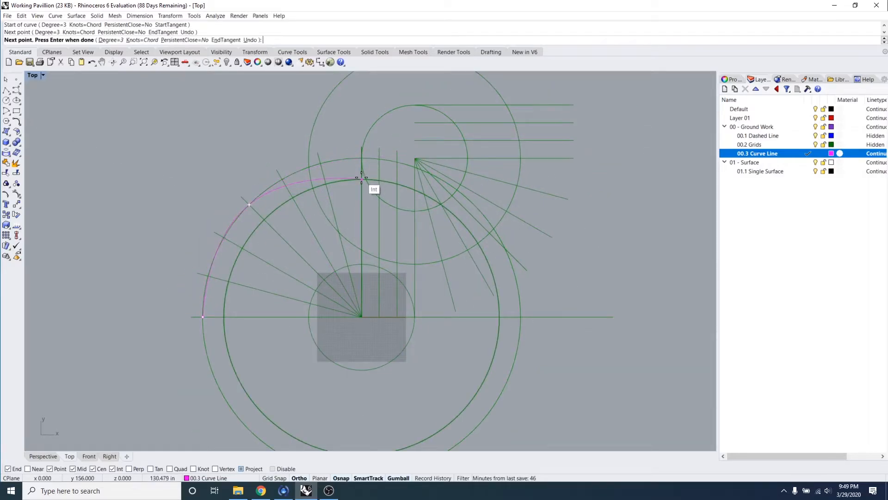
pyautogui.click(361, 177)
pyautogui.moveTo(386, 175); pyautogui.dragTo(221, 225, button='right')
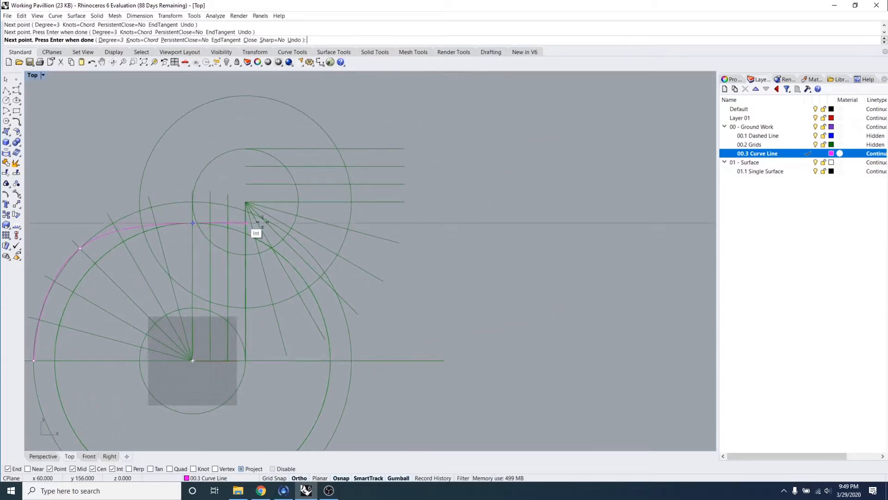
pyautogui.click(299, 201)
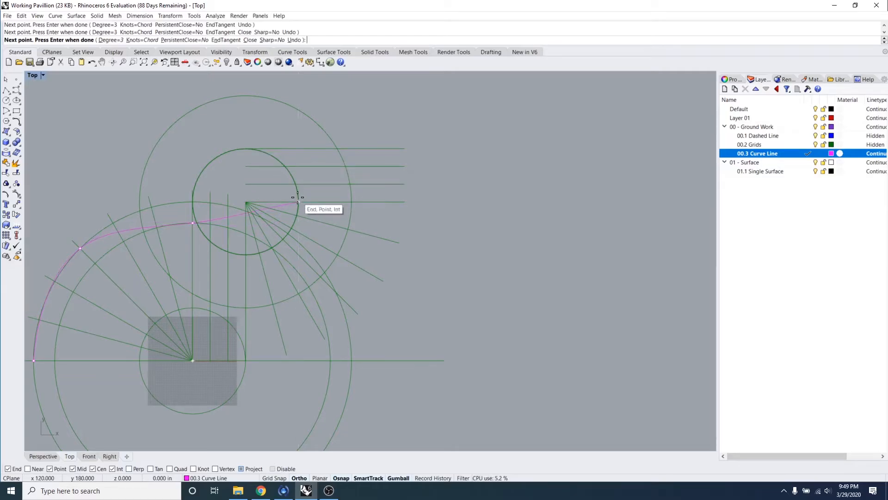
pyautogui.click(299, 148)
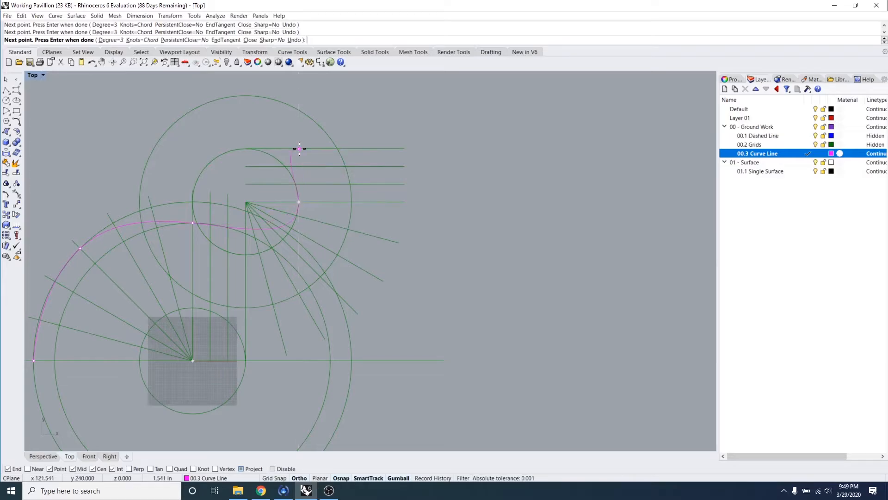
pyautogui.press('Return')
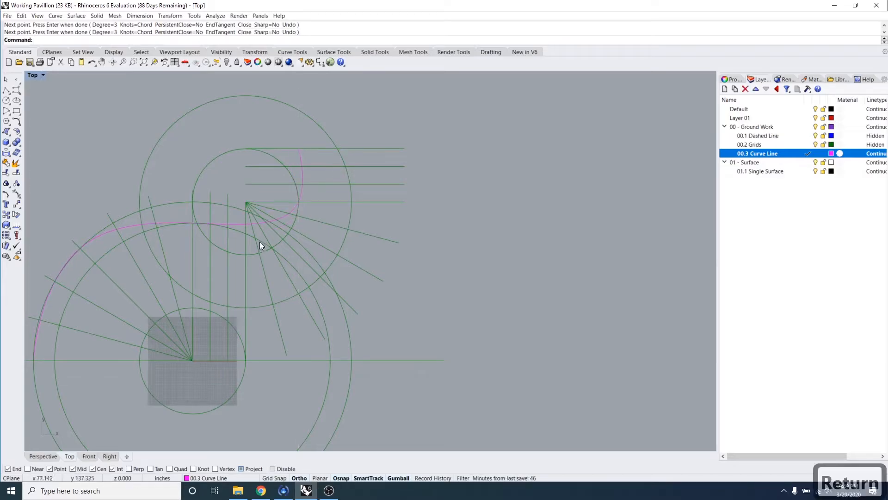
pyautogui.moveTo(260, 244); pyautogui.dragTo(387, 257, button='right')
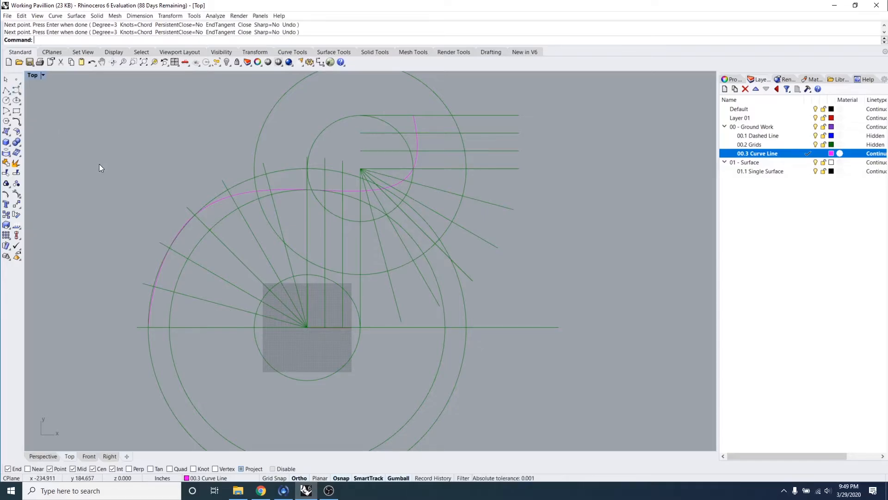
# - Start a second degree-3 interpolated curve at R1 on the lower inner circle's baseline intersection, through R2 on the 45° radial and R3 atop that circle
pyautogui.press('Return')
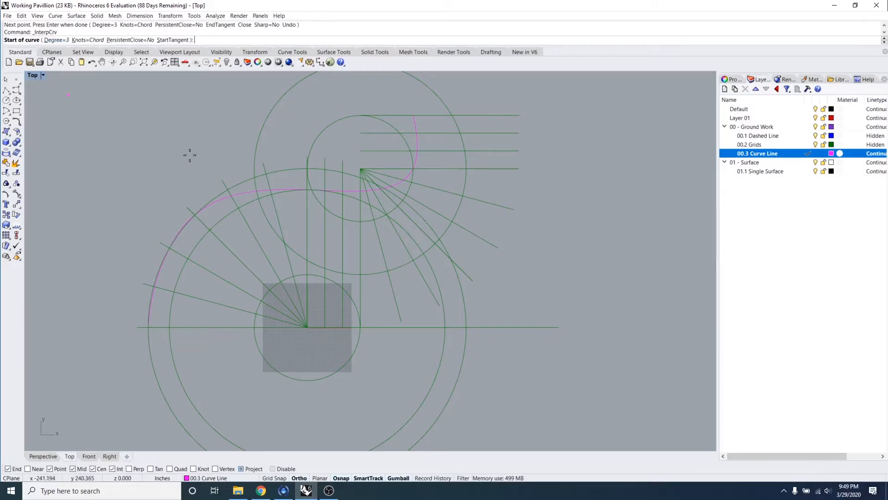
pyautogui.moveTo(238, 275)
pyautogui.mouseDown(button='right')
pyautogui.moveTo(218, 248)
pyautogui.moveTo(187, 243)
pyautogui.mouseUp(button='right')
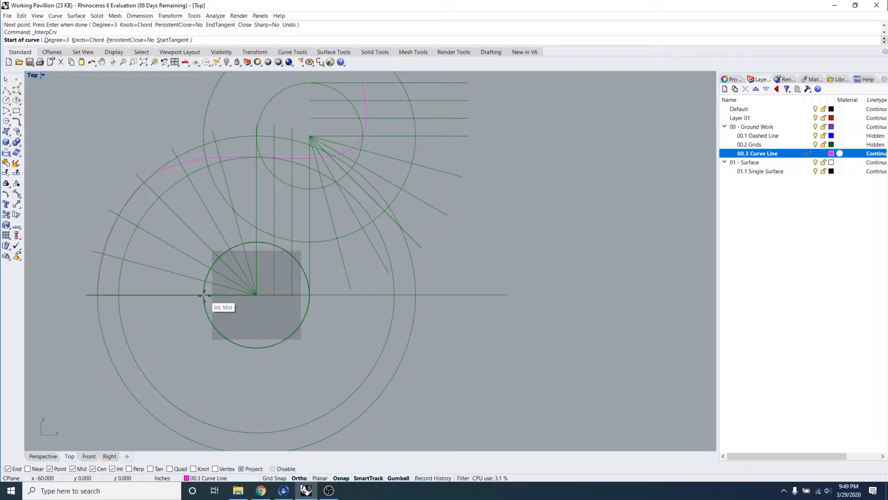
pyautogui.click(204, 295)
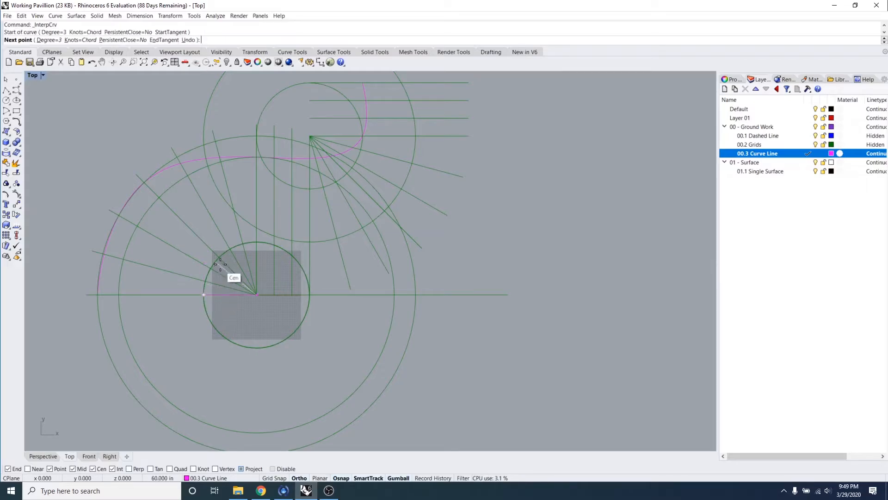
pyautogui.scroll(2, 220, 263)
pyautogui.click(218, 254)
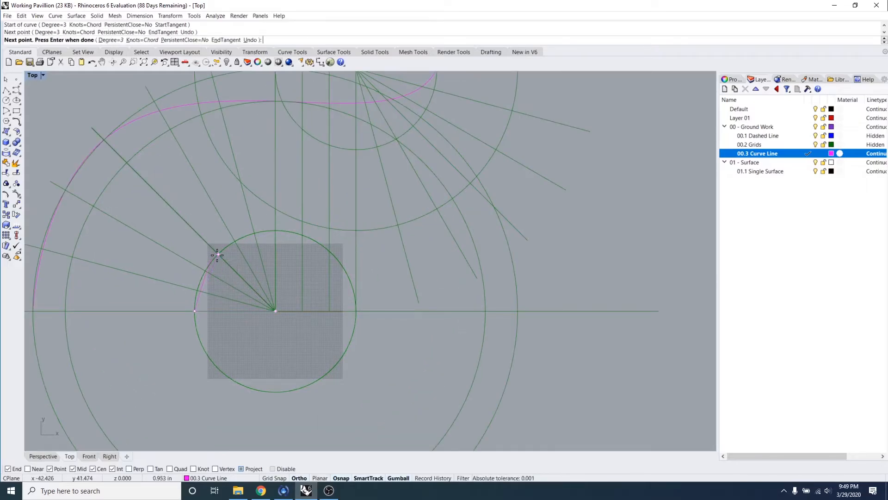
pyautogui.click(274, 228)
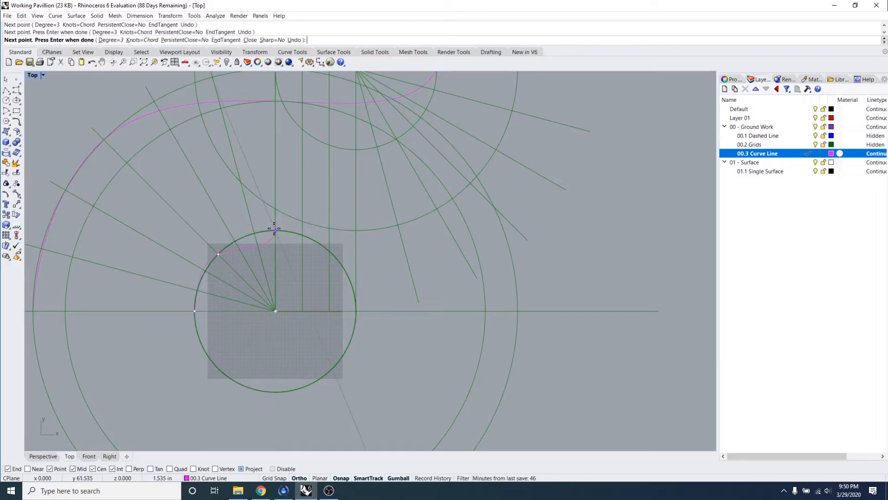
# - Continue the curve along the upper outer circle through R4 on the radial 30° below horizontal and R5 on its horizontal centerline, and finish at R6 on the topmost line
pyautogui.scroll(-3, 273, 226)
pyautogui.moveTo(384, 217); pyautogui.dragTo(291, 257, button='right')
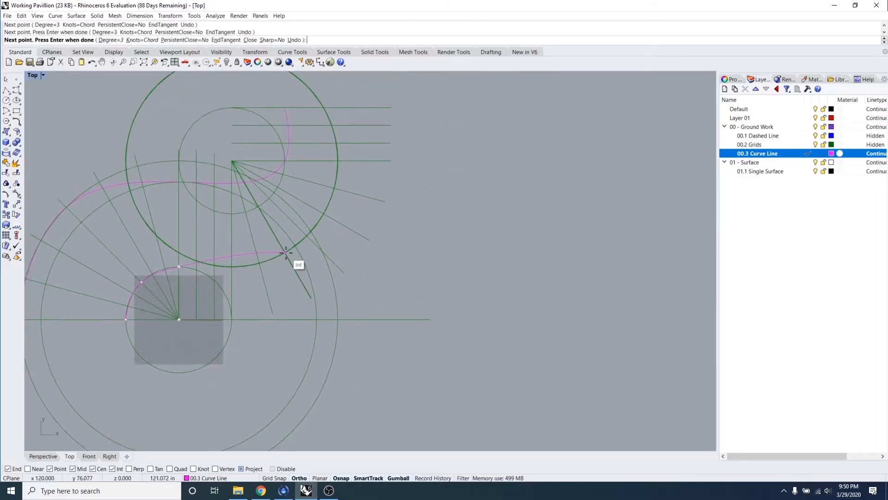
pyautogui.scroll(2, 328, 223)
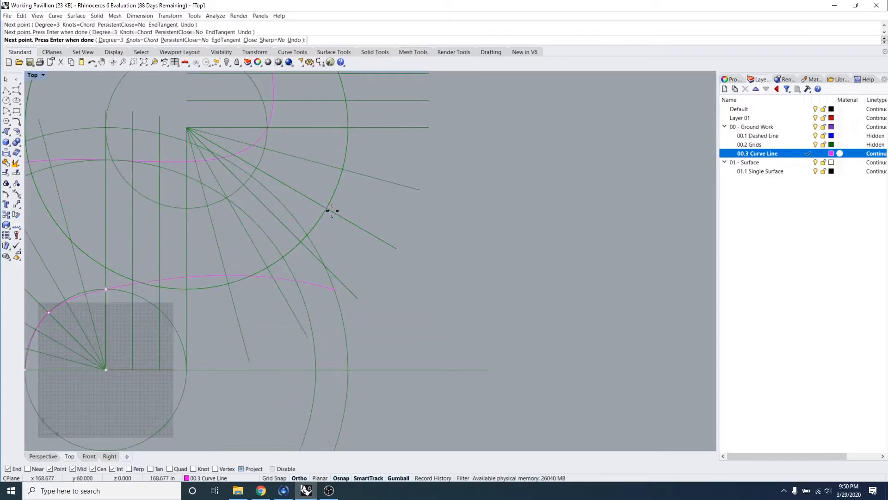
pyautogui.click(327, 208)
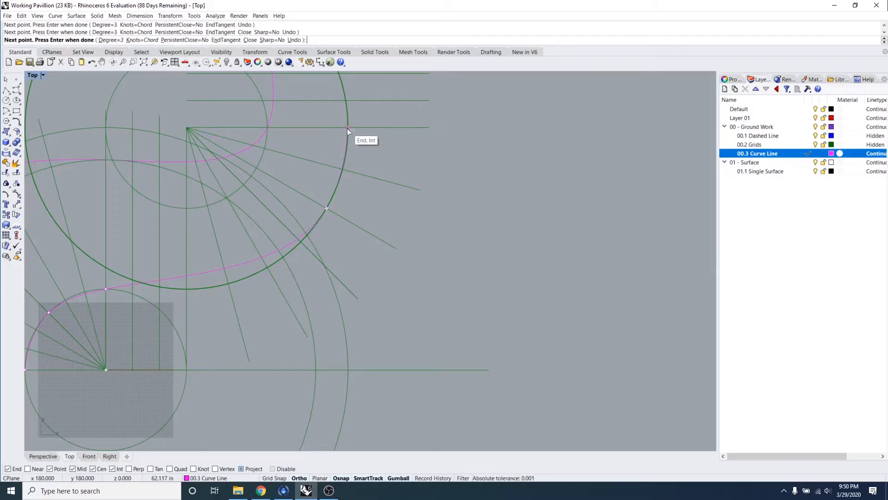
pyautogui.click(347, 128)
pyautogui.moveTo(349, 127); pyautogui.dragTo(348, 242, button='right')
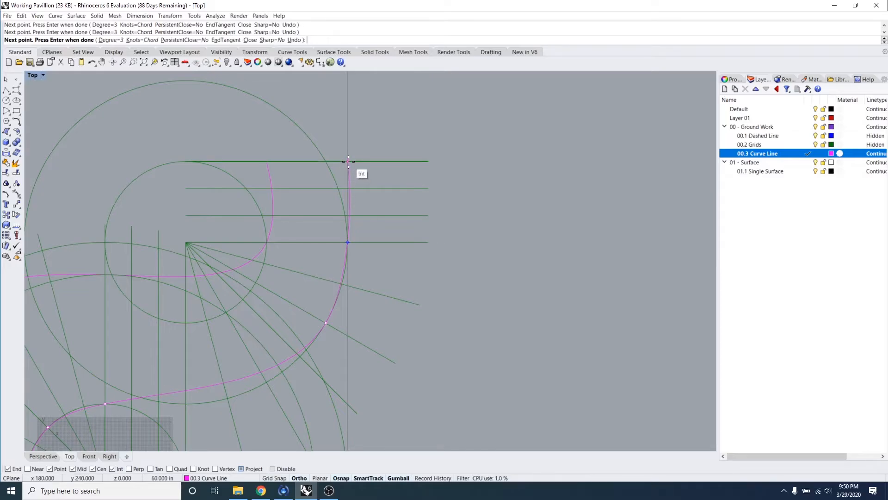
pyautogui.click(348, 162)
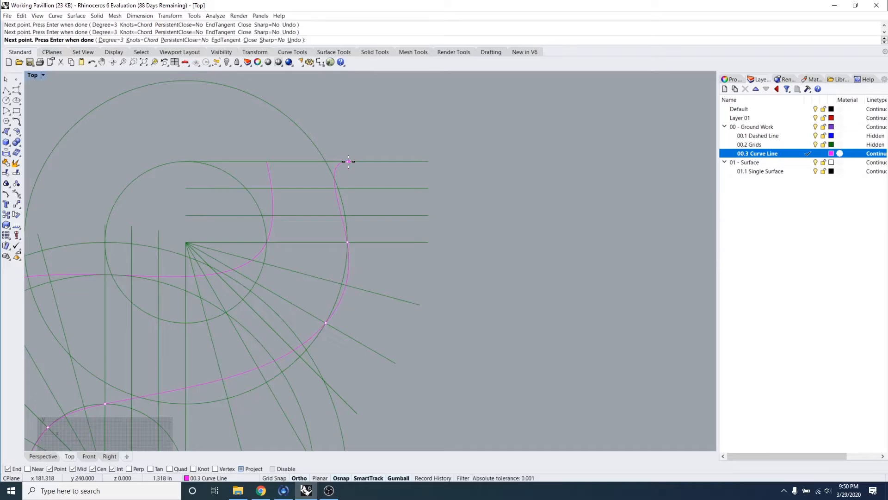
pyautogui.press('Return')
pyautogui.press('Escape')
# - Inspect the L and R boundary curves by selecting each one in turn and clearing the selection
pyautogui.scroll(-5, 346, 203)
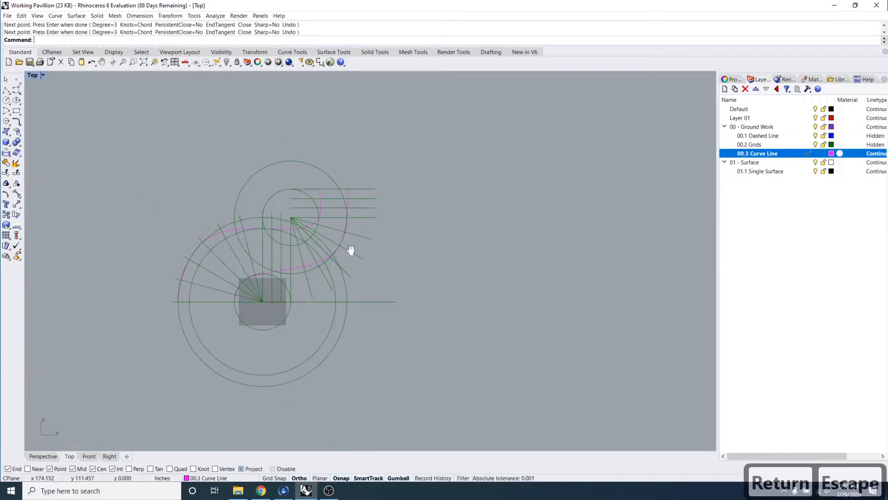
pyautogui.press('Escape')
pyautogui.press('Escape')
pyautogui.scroll(3, 305, 212)
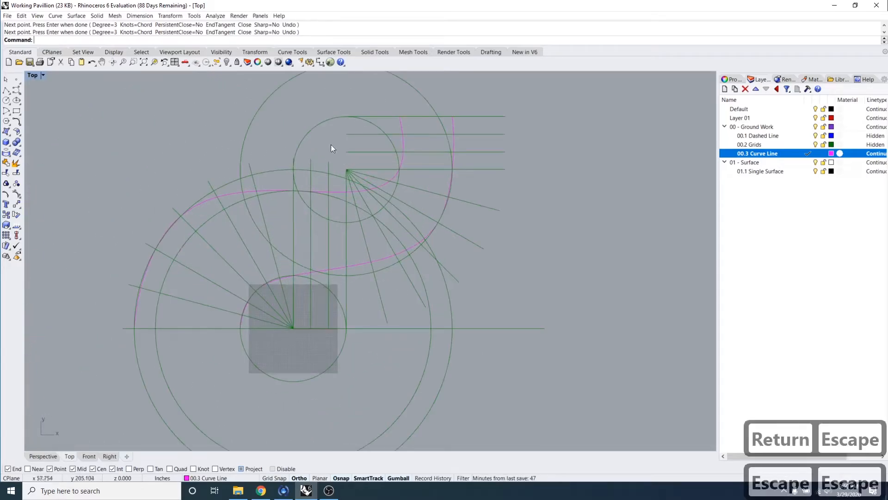
pyautogui.click(266, 191)
pyautogui.press('Escape')
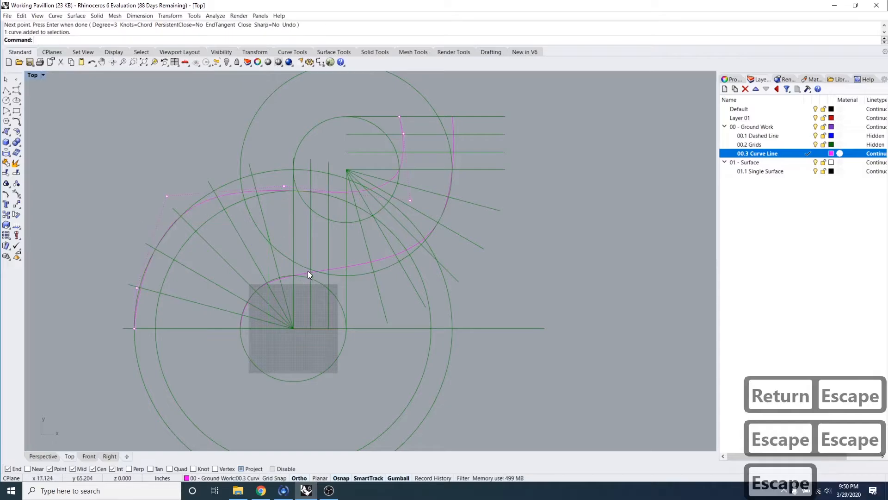
pyautogui.click(319, 271)
pyautogui.press('Escape')
pyautogui.press('Escape')
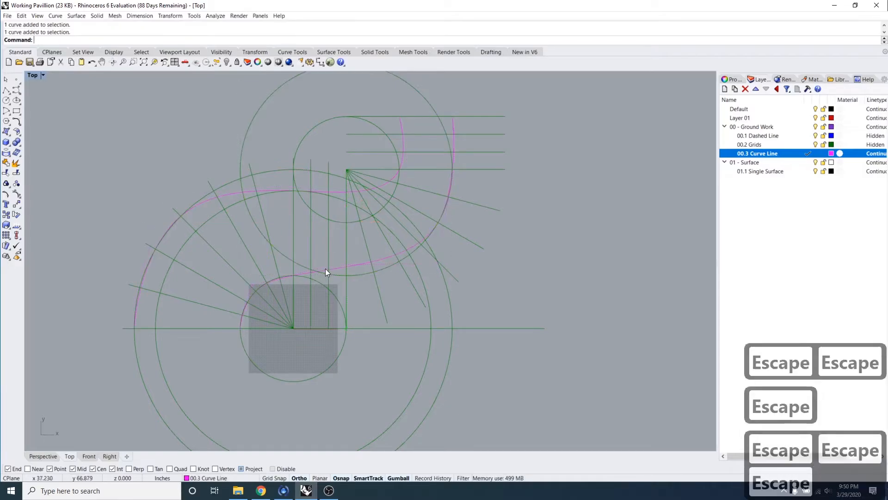
pyautogui.scroll(-3, 326, 268)
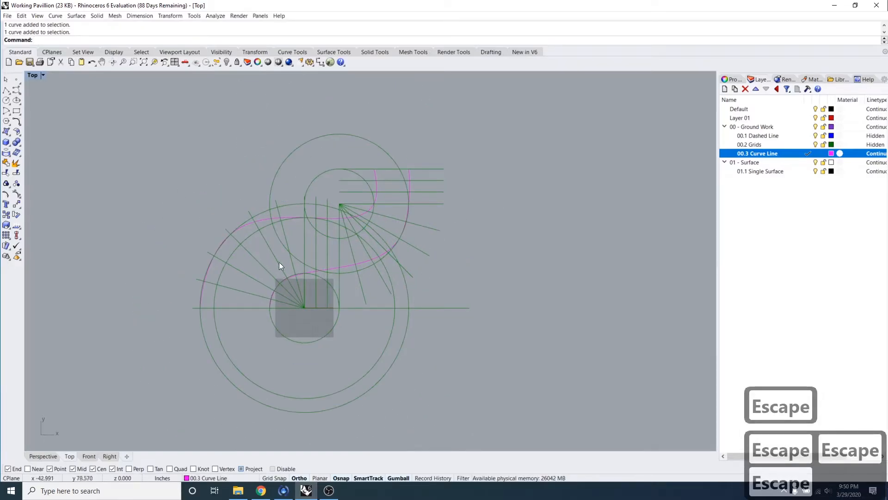
pyautogui.scroll(-3, 296, 337)
pyautogui.moveTo(195, 365); pyautogui.dragTo(235, 302, button='right')
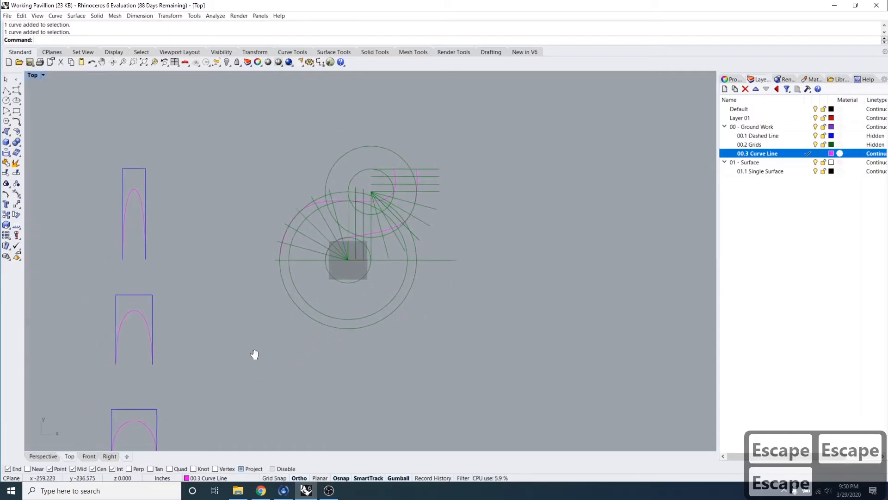
pyautogui.moveTo(253, 353)
pyautogui.mouseDown(button='right')
pyautogui.moveTo(249, 318)
pyautogui.moveTo(261, 322)
pyautogui.mouseUp(button='right')
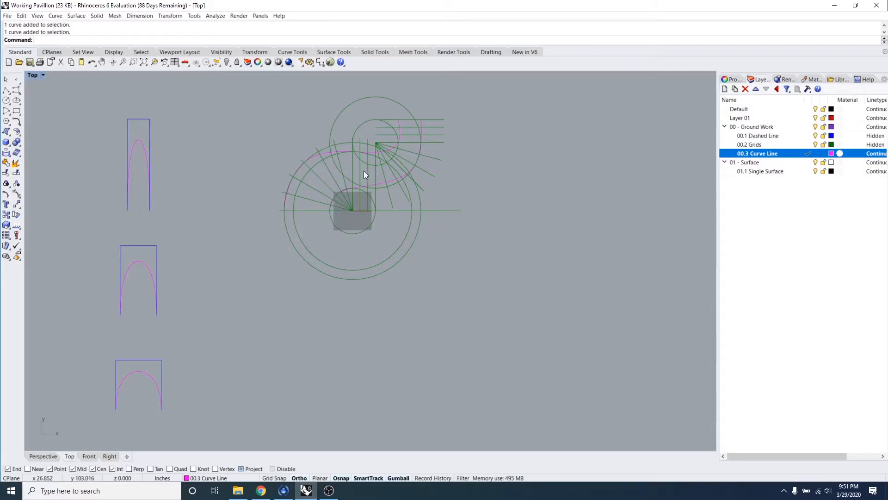
pyautogui.click(329, 491)
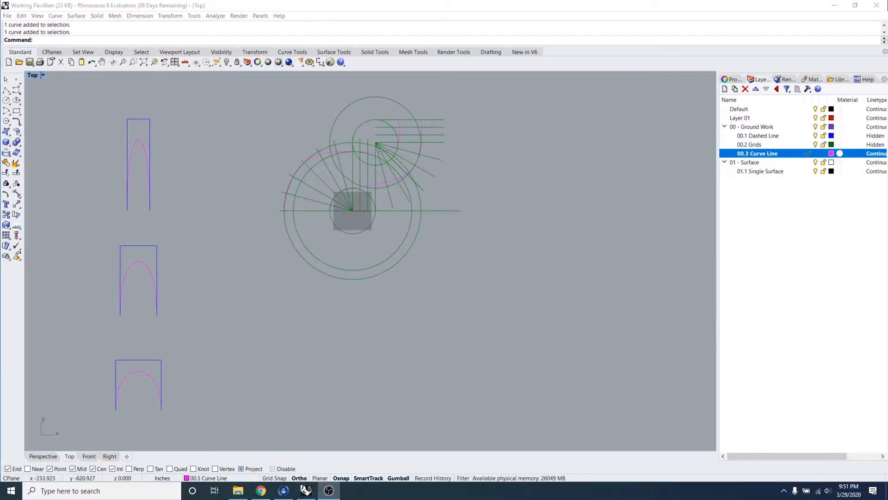
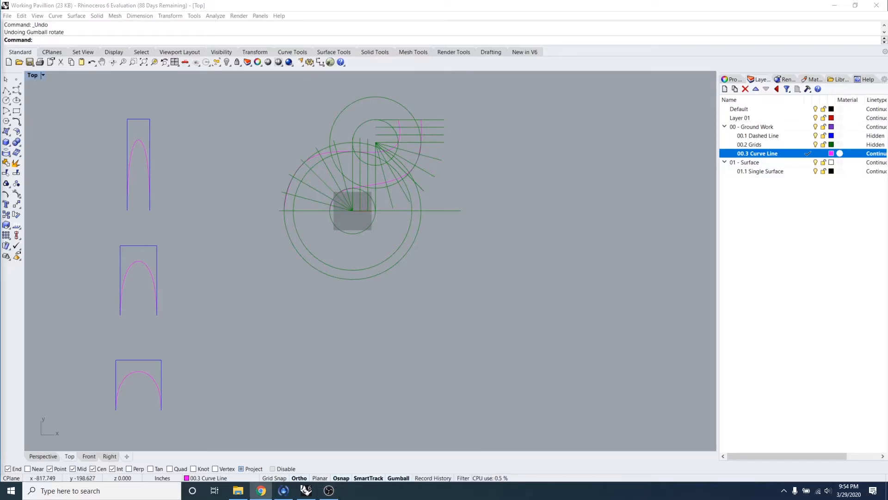
# - Bring Second Semester.pdf into view and examine the ground plan and arch profiles on page 2
pyautogui.moveTo(0, 160); pyautogui.dragTo(464, 73)
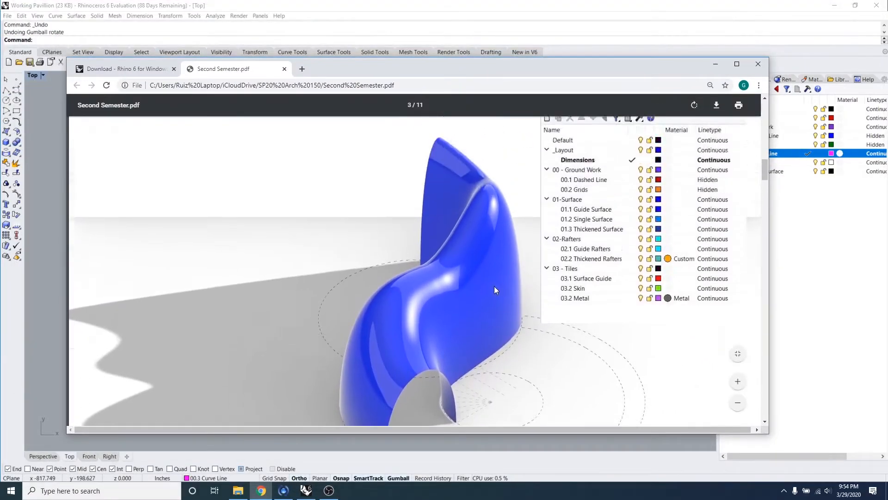
pyautogui.scroll(-10, 486, 300)
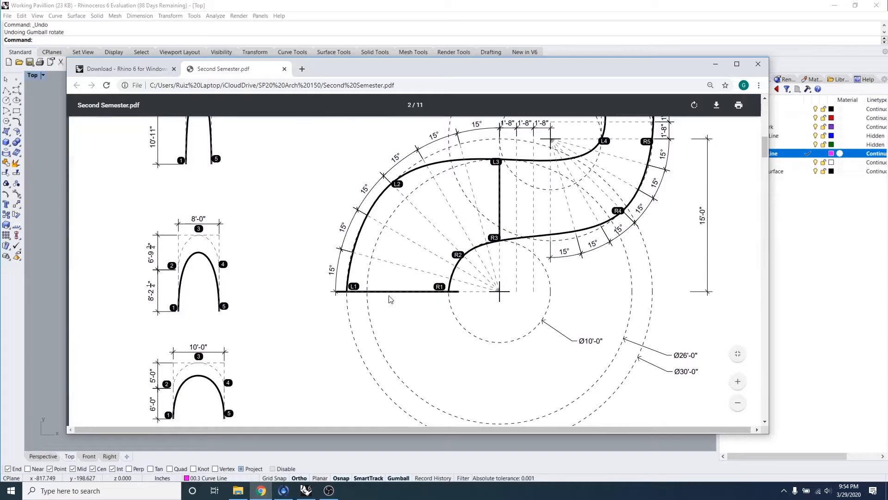
pyautogui.scroll(-1, 390, 303)
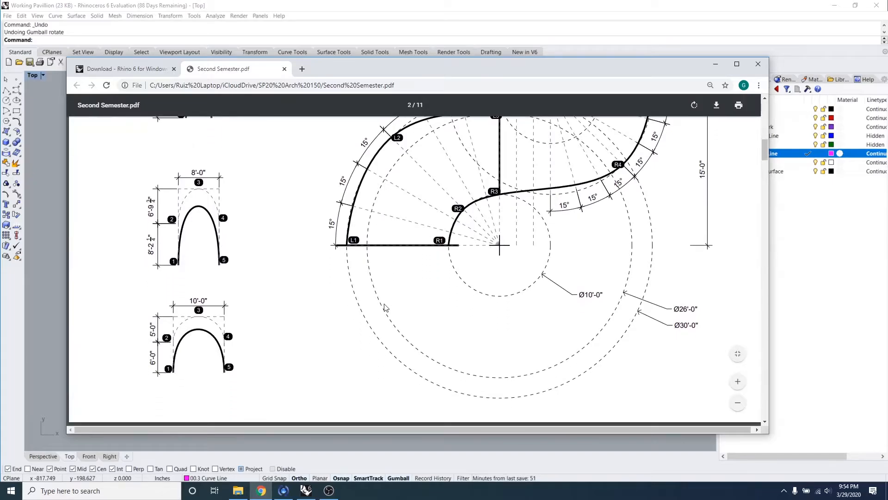
pyautogui.scroll(2, 387, 308)
pyautogui.scroll(-1, 387, 308)
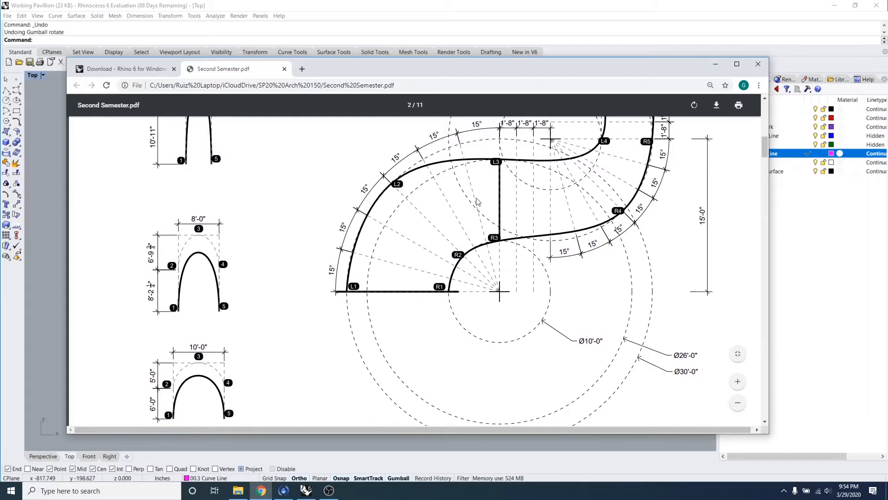
pyautogui.scroll(1, 505, 217)
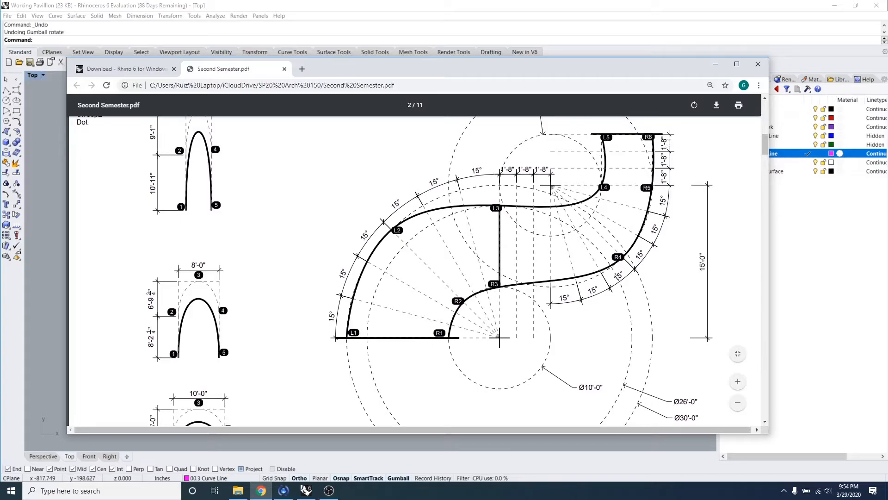
# - Examine the rendered blue pavilion surface on page 3, from the arched opening at its base to its top
pyautogui.scroll(-10, 609, 297)
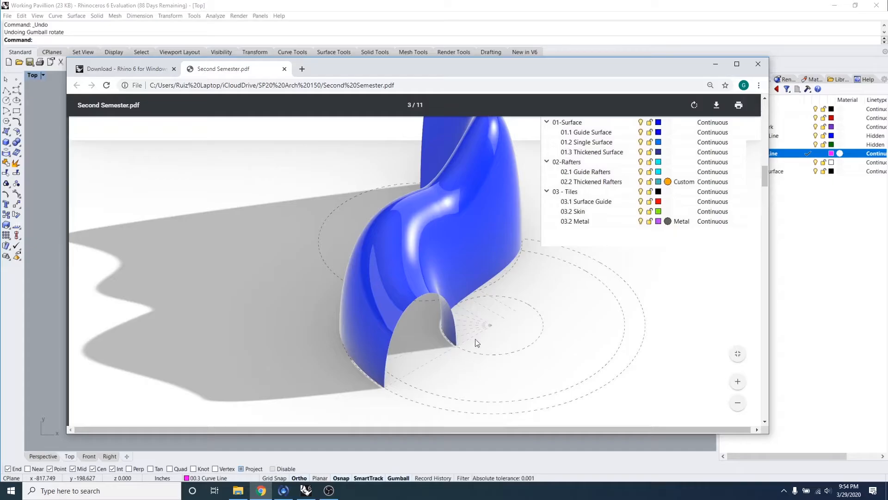
pyautogui.scroll(5, 483, 346)
pyautogui.scroll(-6, 484, 344)
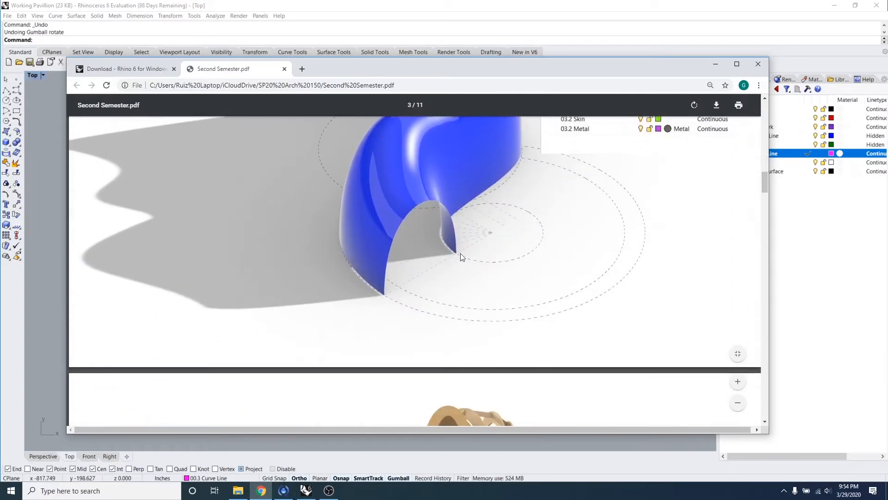
pyautogui.scroll(3, 476, 302)
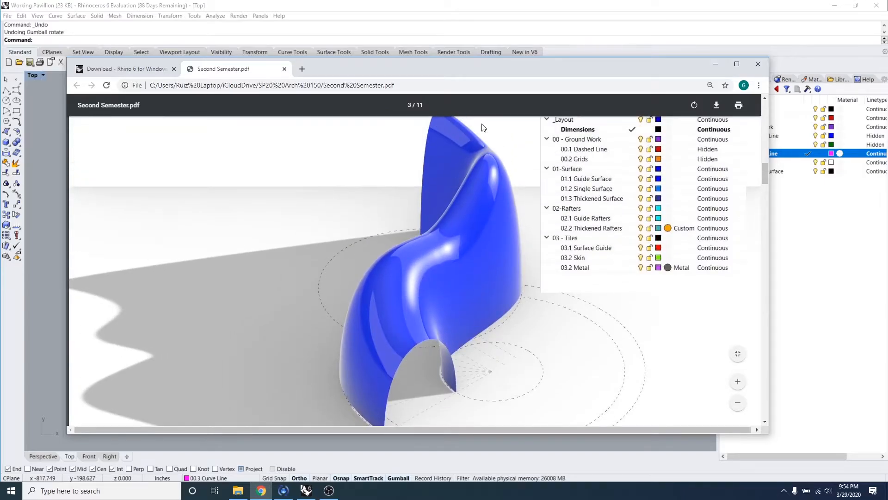
# - Return to the page 2 plan and compare the arch profiles with the section lines L1–R1, L3–R3 and L5–R6
pyautogui.scroll(10, 475, 270)
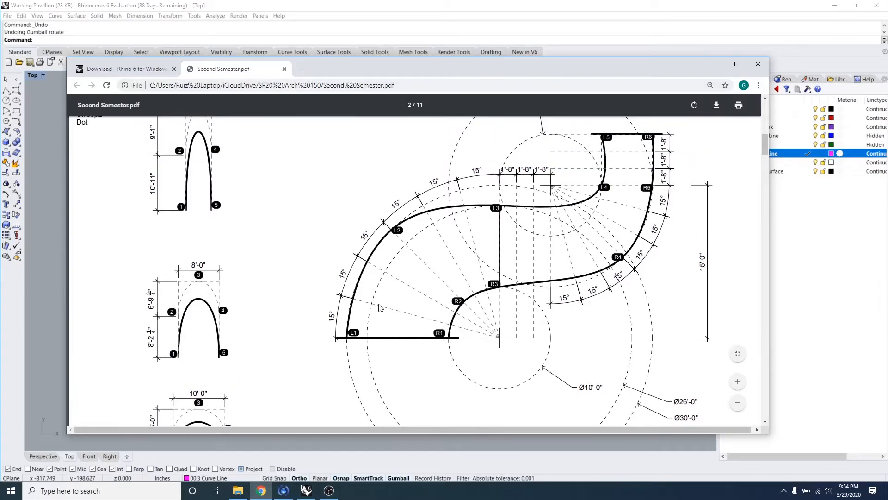
pyautogui.scroll(-2, 374, 309)
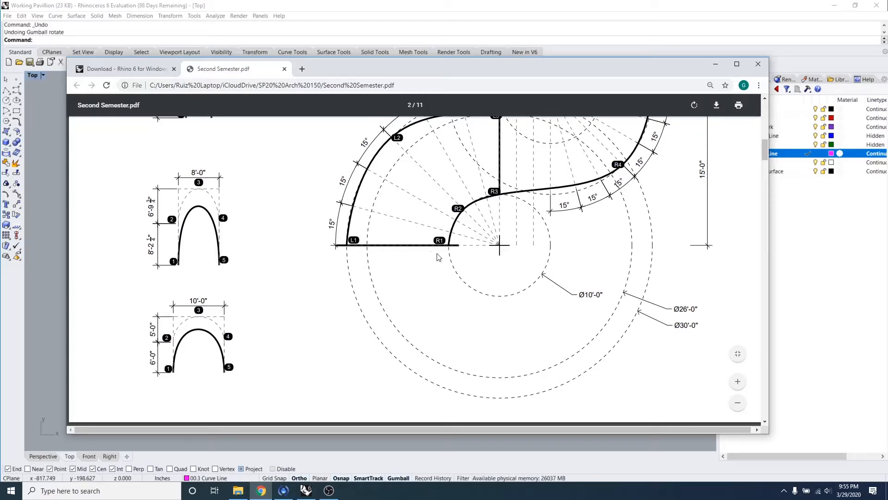
pyautogui.scroll(2, 416, 292)
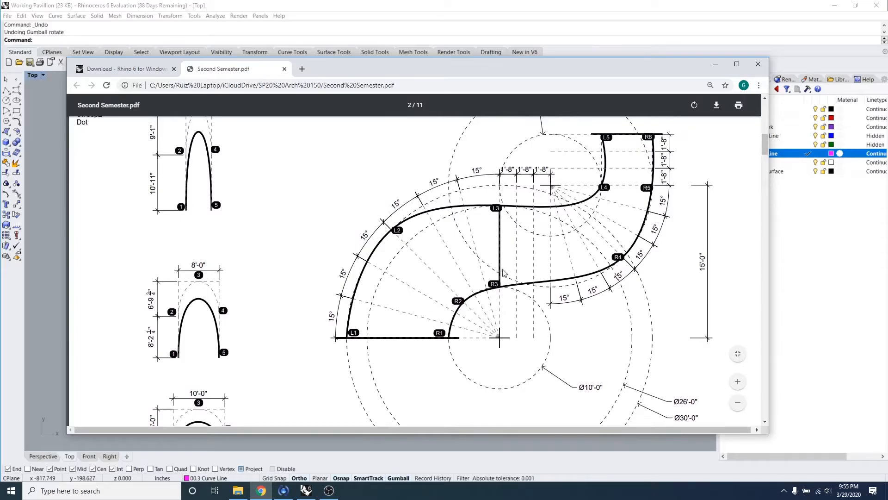
pyautogui.scroll(3, 521, 296)
pyautogui.scroll(-2, 259, 296)
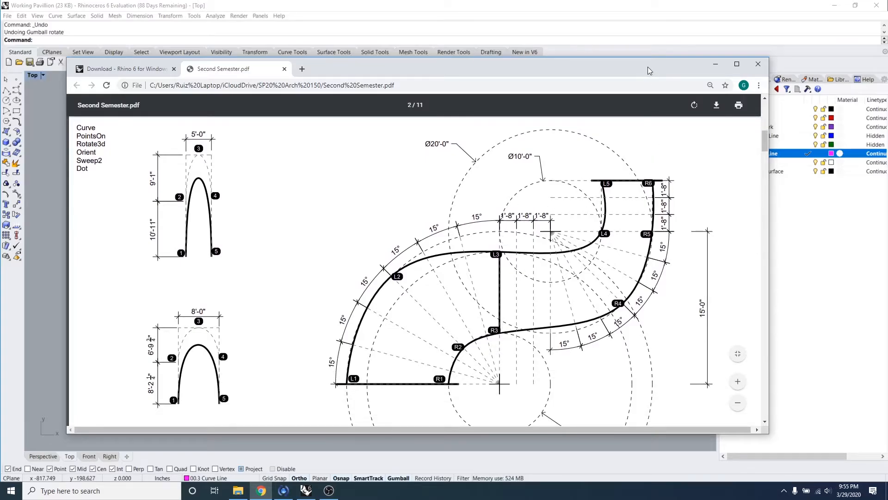
# - Move the PDF window off the model, switch back to Rhino and show the model in the Perspective view
pyautogui.moveTo(649, 71)
pyautogui.mouseDown()
pyautogui.moveTo(297, 204)
pyautogui.moveTo(299, 102)
pyautogui.moveTo(749, 114)
pyautogui.moveTo(661, 68)
pyautogui.mouseUp()
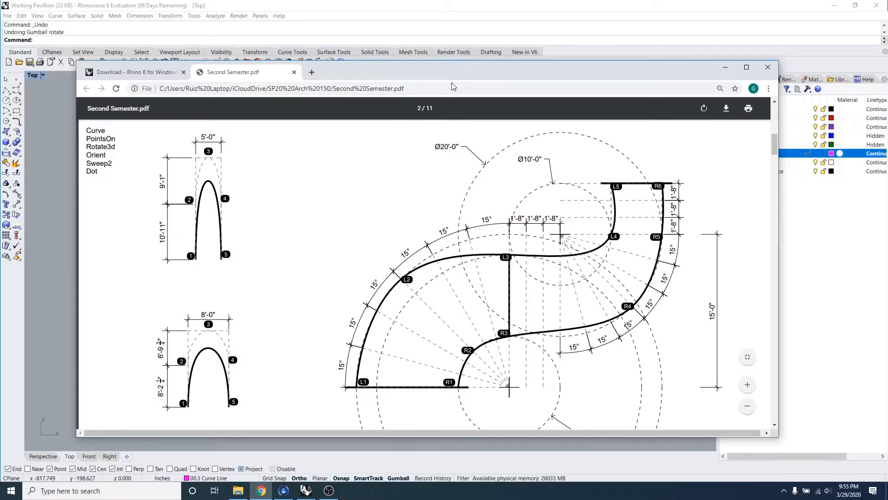
pyautogui.moveTo(457, 68); pyautogui.dragTo(0, 96)
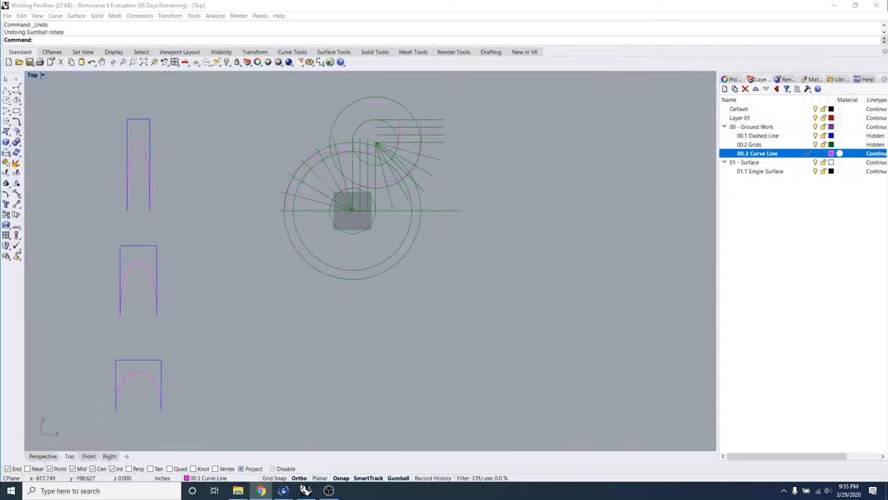
pyautogui.click(244, 363)
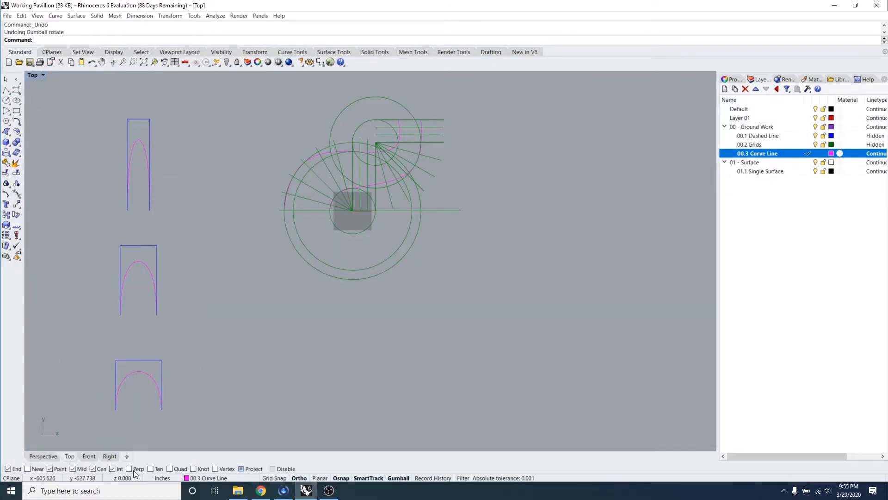
pyautogui.click(48, 457)
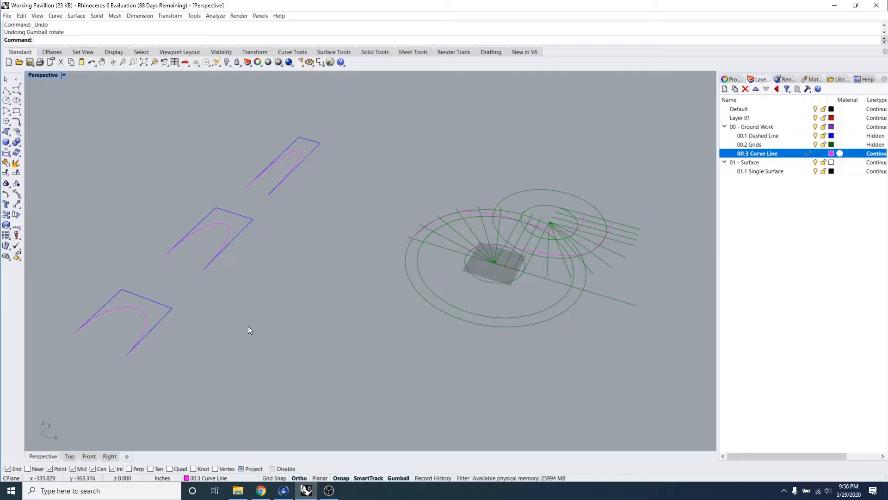
pyautogui.moveTo(248, 325); pyautogui.dragTo(351, 315, button='right')
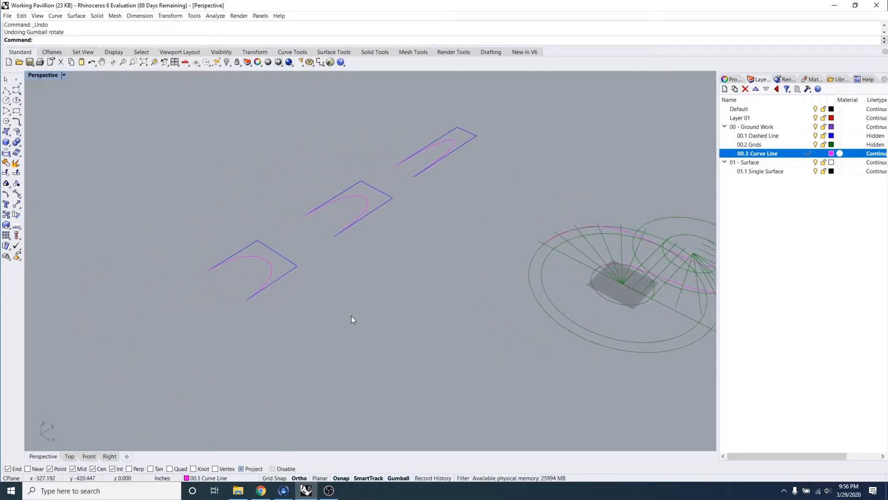
pyautogui.press('Escape')
pyautogui.press('Escape')
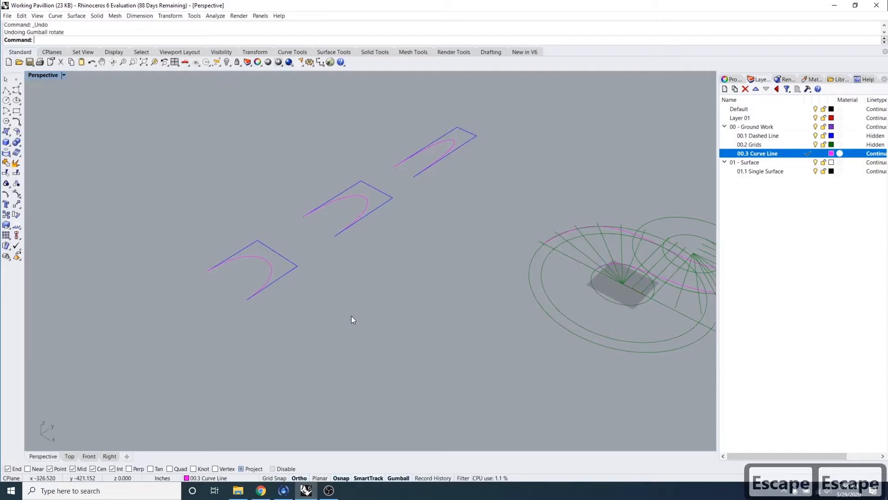
pyautogui.write('rotate')
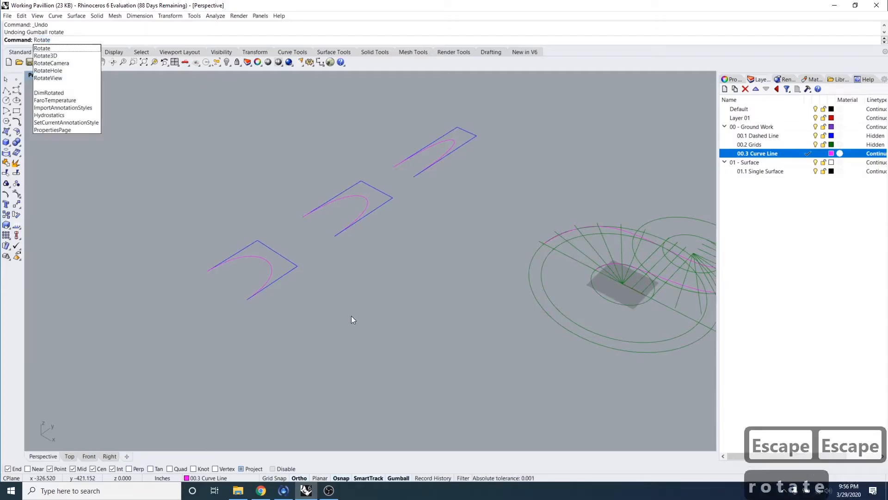
pyautogui.write('3d')
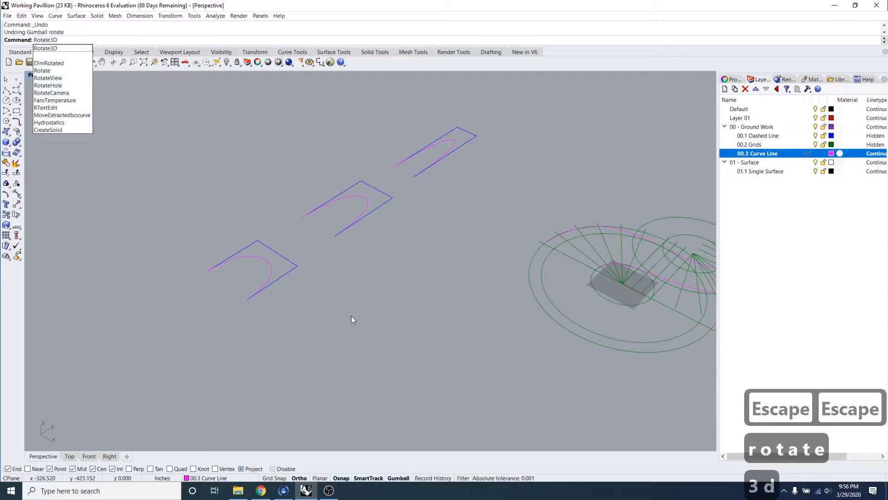
pyautogui.press('Return')
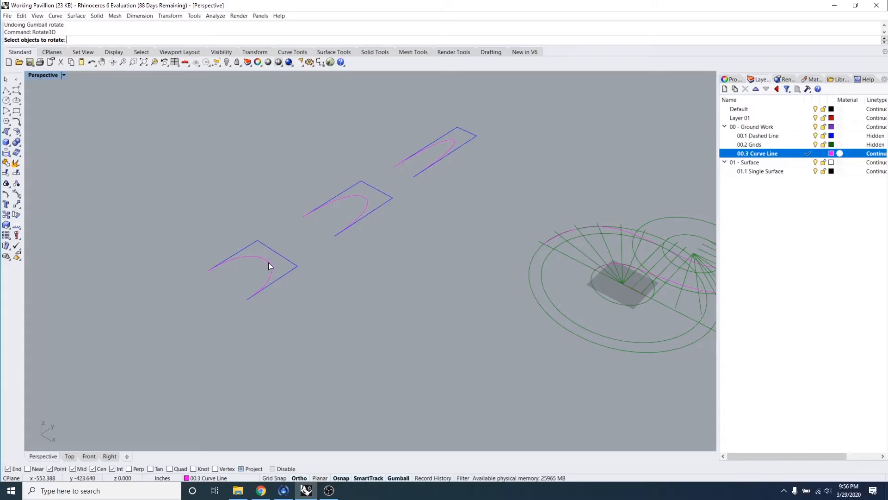
pyautogui.press('Escape')
pyautogui.press('Escape')
# - In the Top view, copy the three arch curves with their dashed frames about 212 inches in the positive X direction
pyautogui.moveTo(269, 267); pyautogui.dragTo(232, 327, button='right')
pyautogui.moveTo(234, 113); pyautogui.dragTo(338, 402)
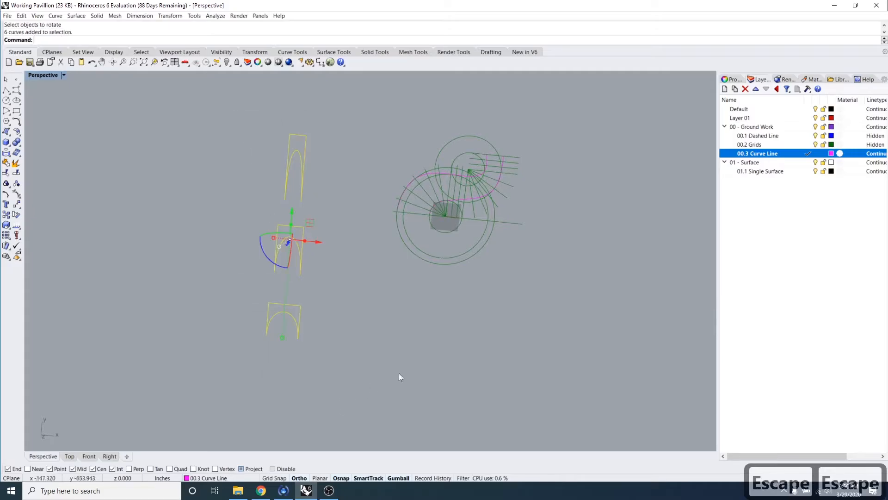
pyautogui.click(69, 456)
pyautogui.scroll(-2, 208, 301)
pyautogui.moveTo(208, 301); pyautogui.dragTo(260, 306, button='right')
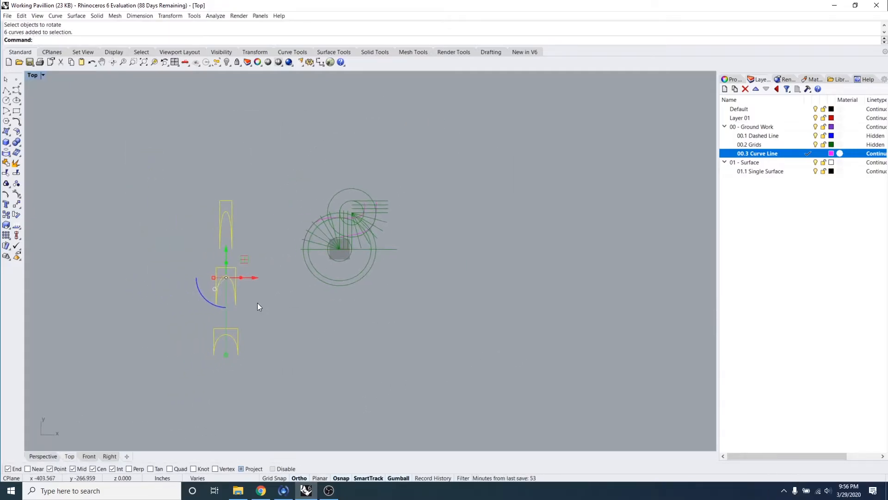
pyautogui.write('copy')
pyautogui.press('Return')
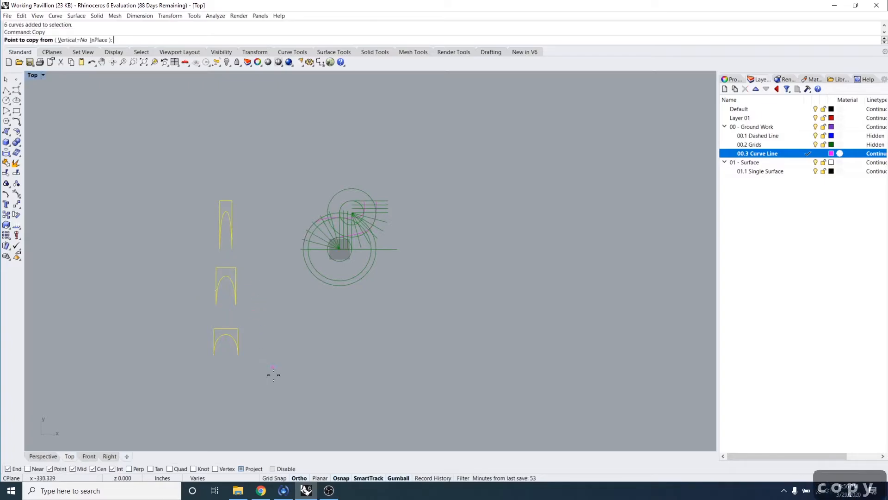
pyautogui.click(210, 393)
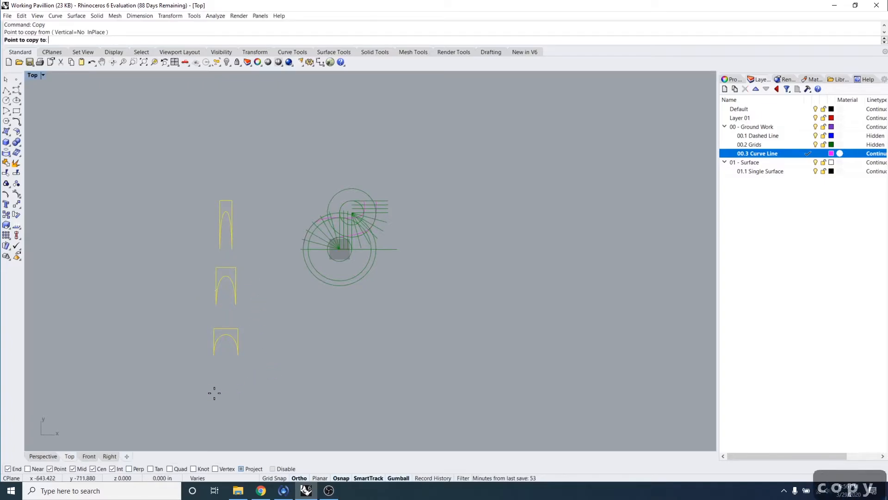
pyautogui.click(252, 397)
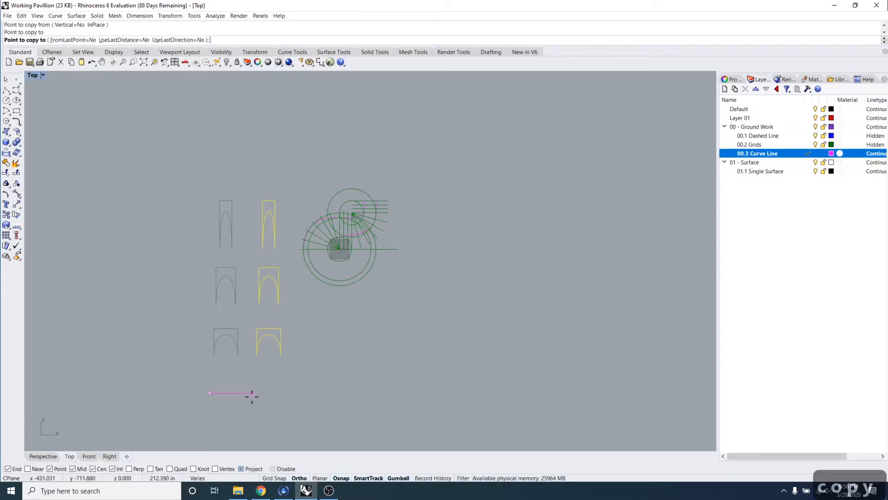
pyautogui.press('Escape')
pyautogui.press('Escape')
pyautogui.press('Escape')
pyautogui.press('Escape')
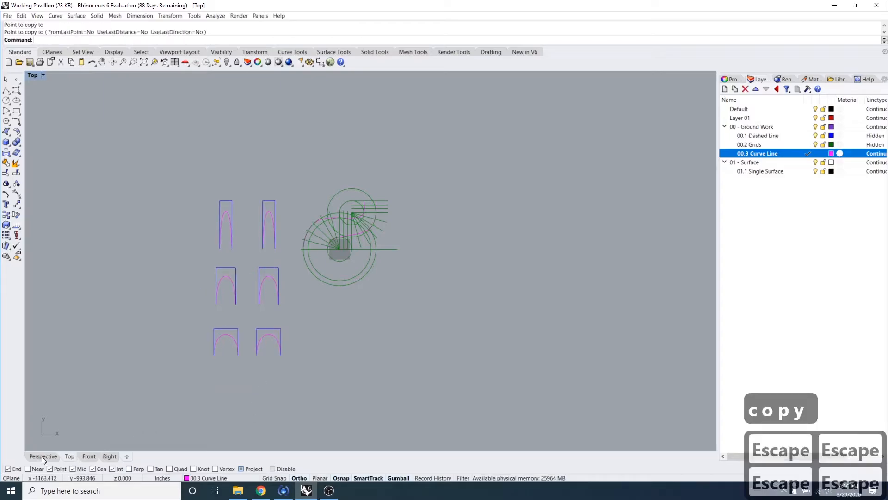
# - Return to the Perspective view and show the original and copied arch profiles together with nothing selected
pyautogui.click(42, 456)
pyautogui.moveTo(432, 379); pyautogui.dragTo(336, 303, button='right')
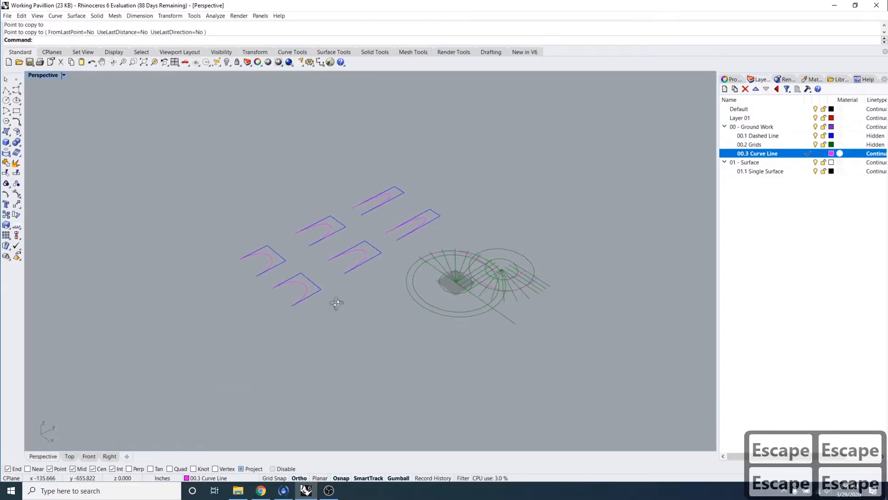
pyautogui.scroll(2, 328, 297)
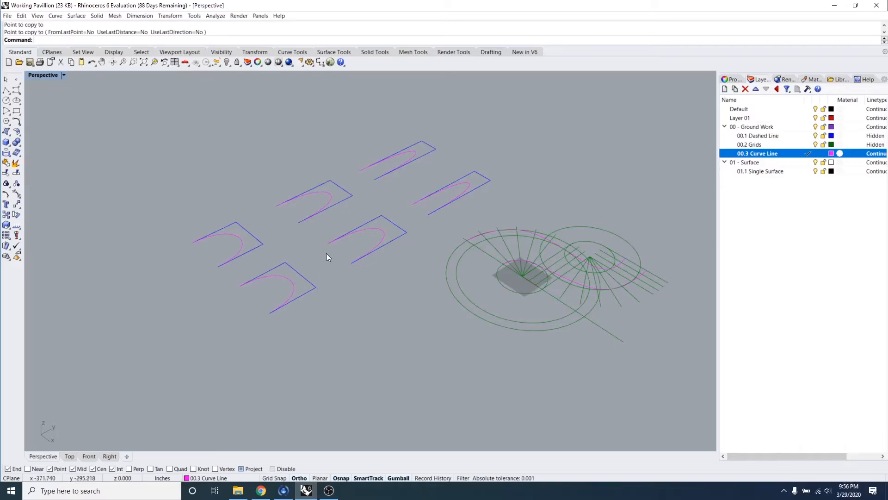
pyautogui.click(390, 221)
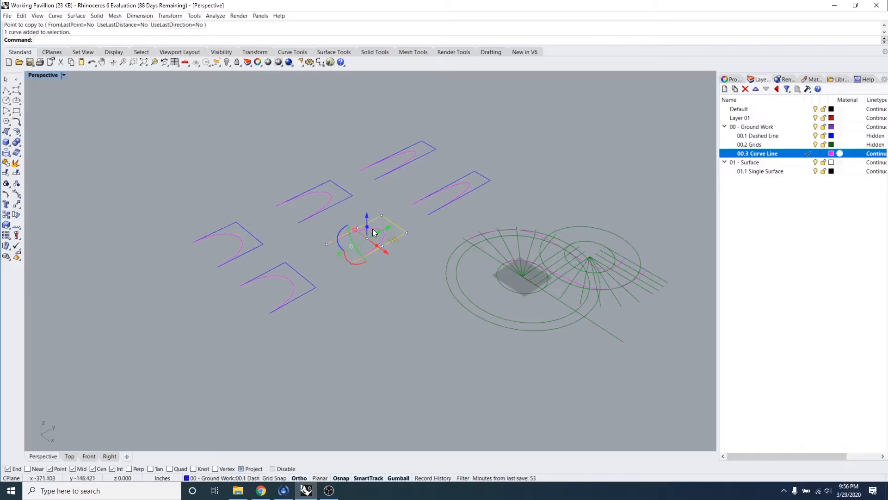
pyautogui.press('Escape')
pyautogui.press('Escape')
pyautogui.press('Escape')
pyautogui.keyDown('shift'); pyautogui.moveTo(347, 305); pyautogui.dragTo(395, 313, button='right'); pyautogui.keyUp('shift')
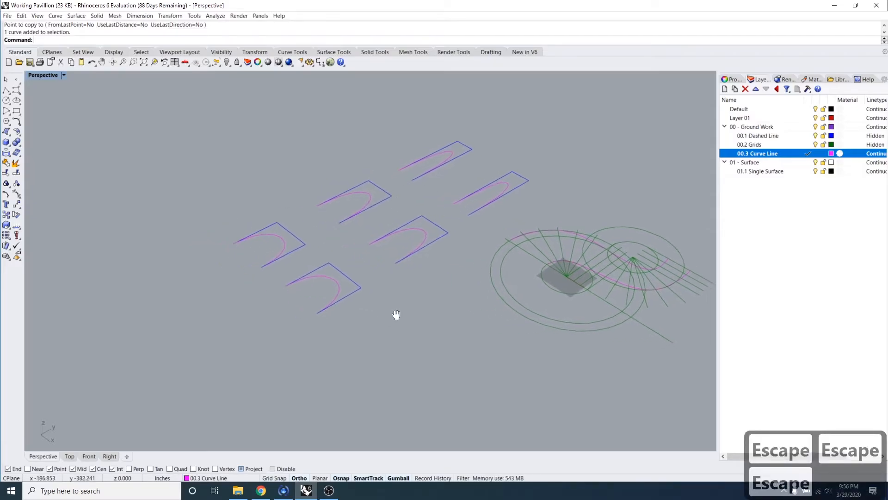
# - Use Rotate3D to stand the widest copied arch curve upright, rotating it -90 degrees about the axis through its two endpoints
pyautogui.press('Escape')
pyautogui.press('Escape')
pyautogui.write('rot')
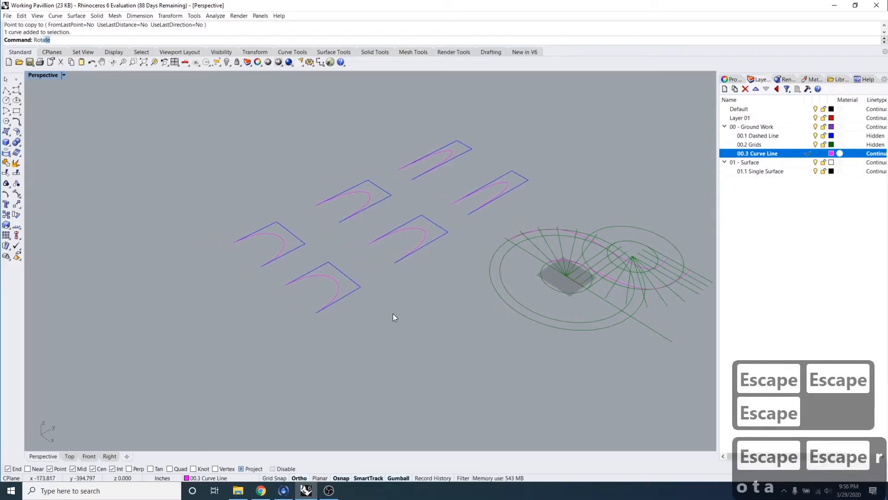
pyautogui.write('ate3d')
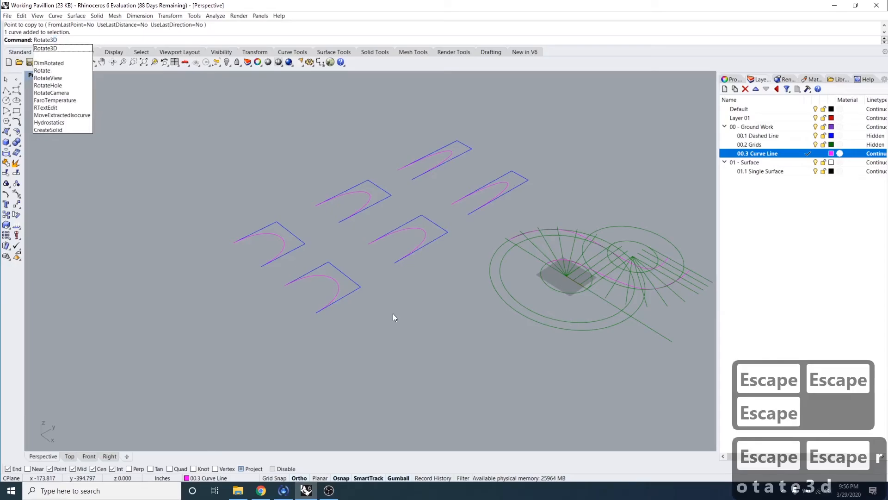
pyautogui.press('Return')
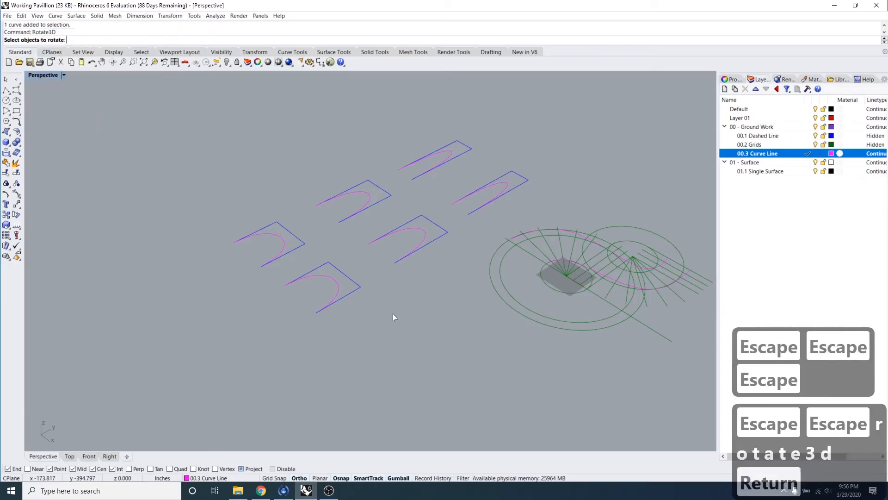
pyautogui.click(329, 280)
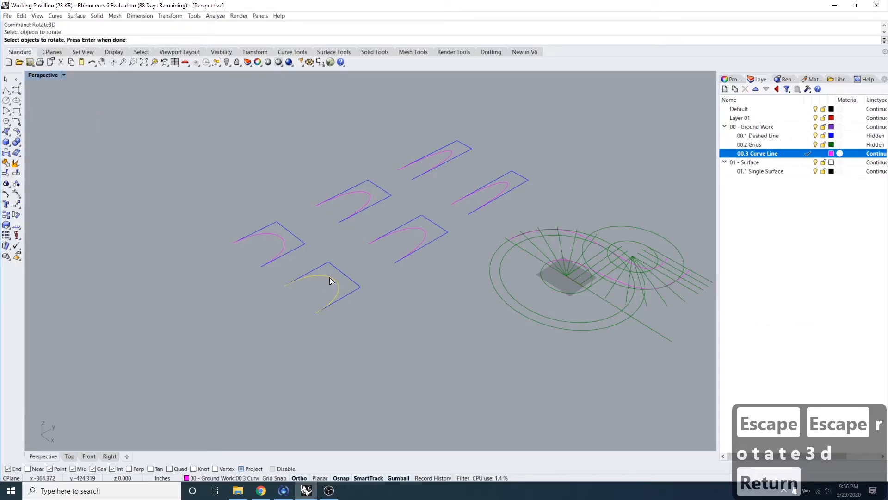
pyautogui.moveTo(335, 324); pyautogui.dragTo(368, 332, button='right')
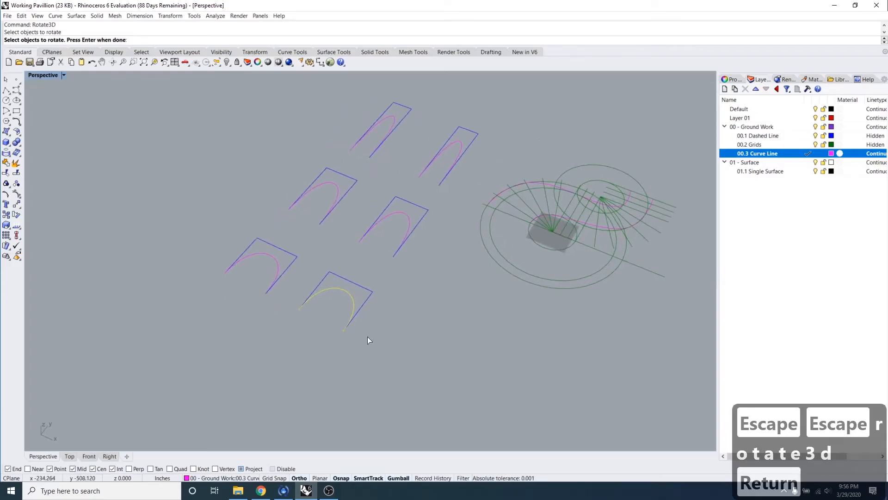
pyautogui.press('Return')
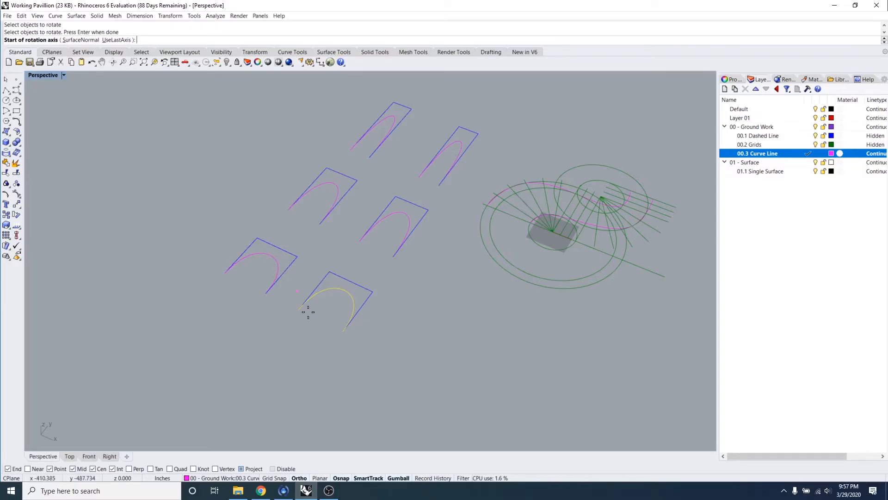
pyautogui.click(343, 335)
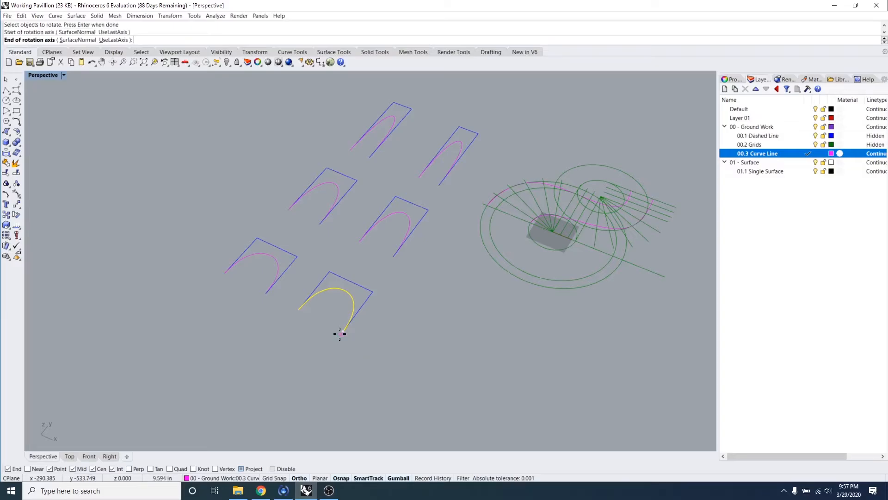
pyautogui.click(299, 309)
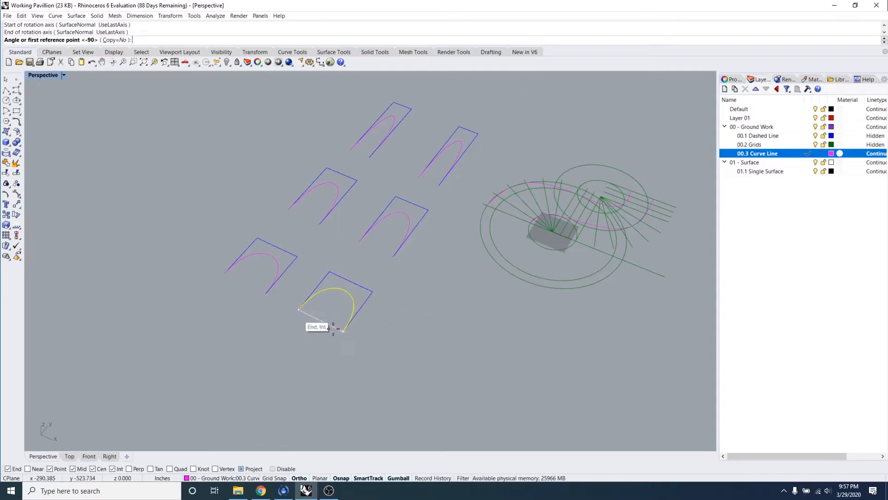
pyautogui.click(388, 291)
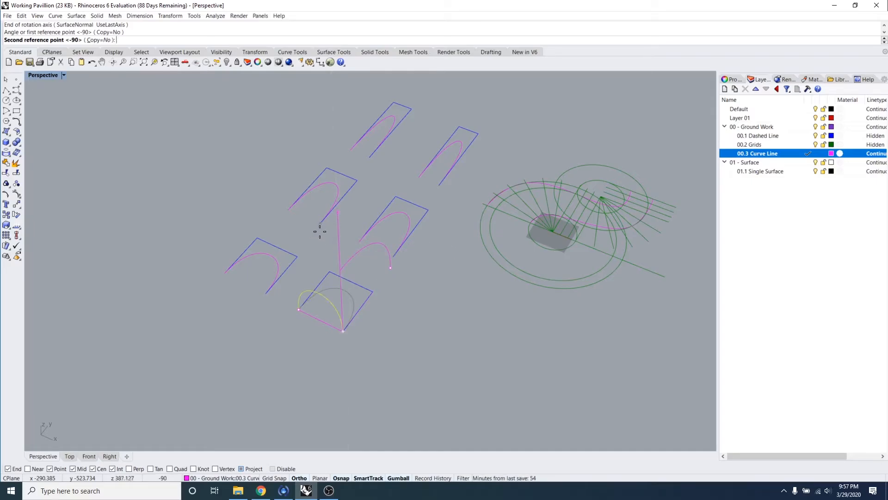
pyautogui.press('Escape')
pyautogui.press('Escape')
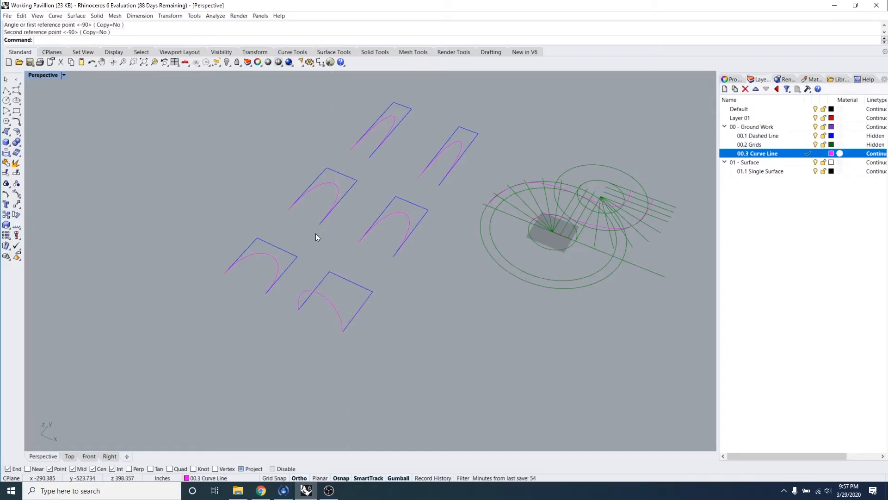
# - Select the middle copied arch curve and bring its gumball into close view
pyautogui.moveTo(340, 373); pyautogui.dragTo(365, 326, button='right')
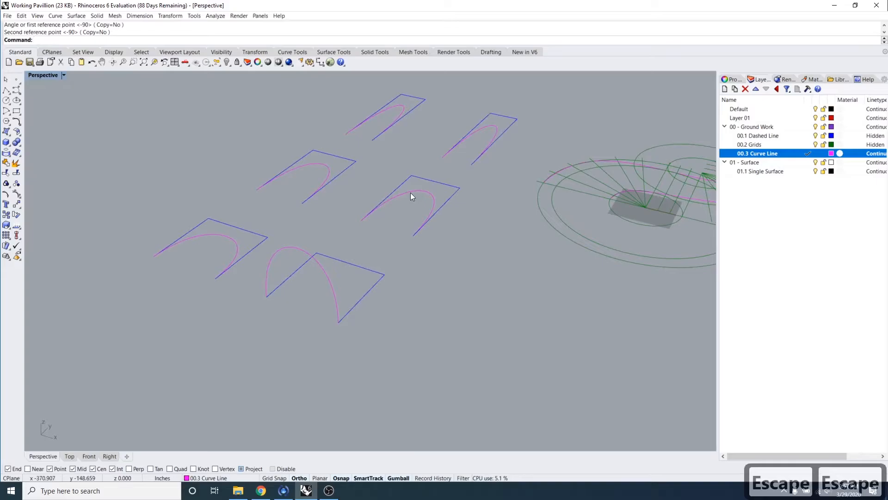
pyautogui.press('Escape')
pyautogui.press('Escape')
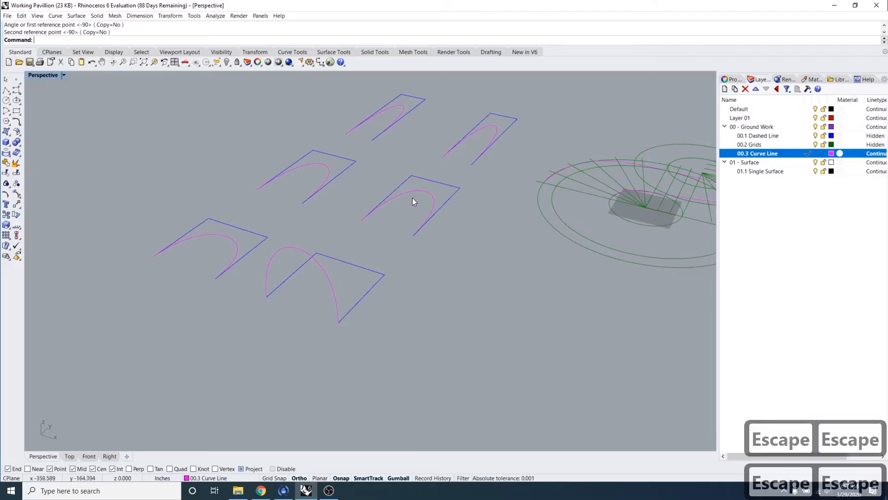
pyautogui.click(415, 192)
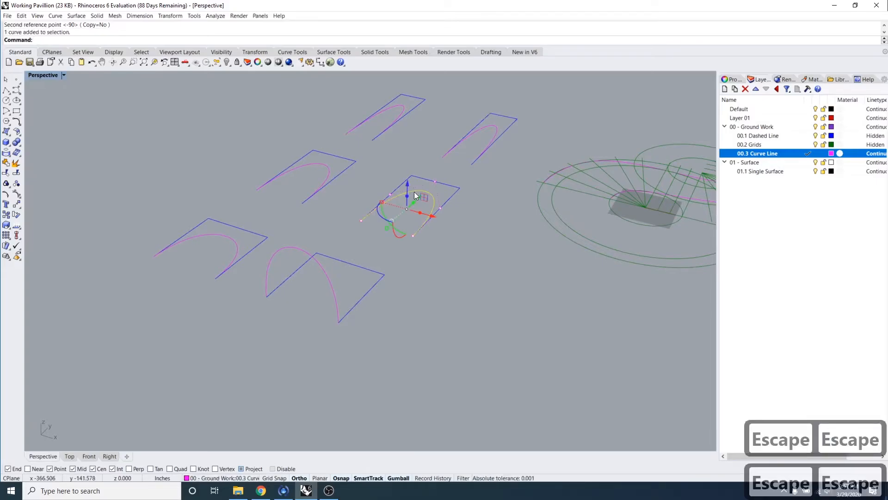
pyautogui.scroll(5, 403, 235)
pyautogui.moveTo(425, 255); pyautogui.dragTo(408, 270, button='right')
pyautogui.scroll(4, 436, 240)
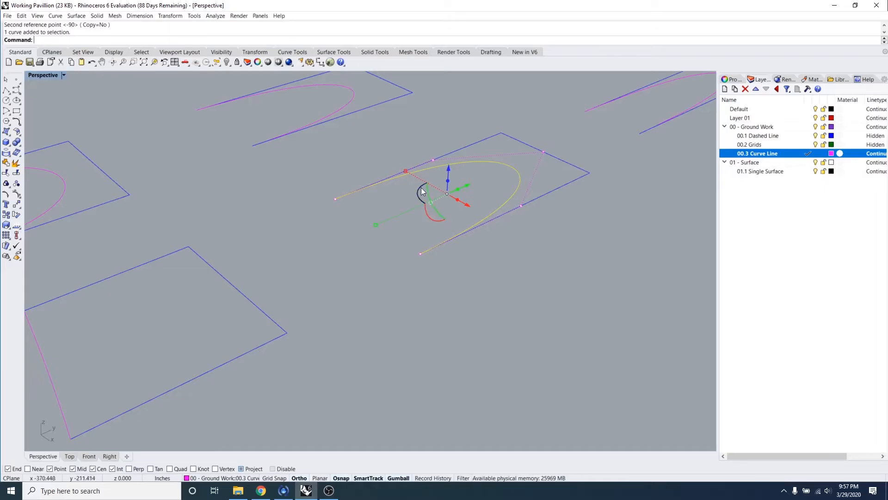
# - Try rotating the middle copied arch with the gumball, within the ground plane and about its width axis, and undo the rotation
pyautogui.moveTo(420, 189); pyautogui.dragTo(371, 187)
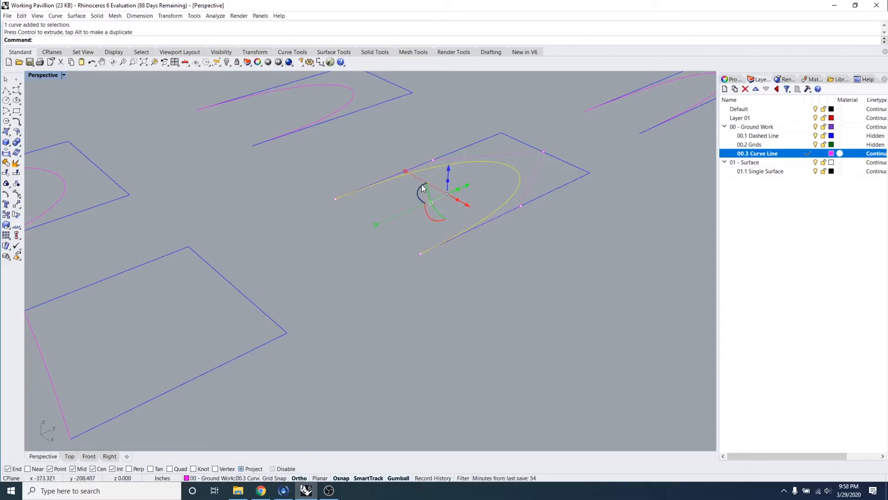
pyautogui.moveTo(420, 184); pyautogui.dragTo(511, 266)
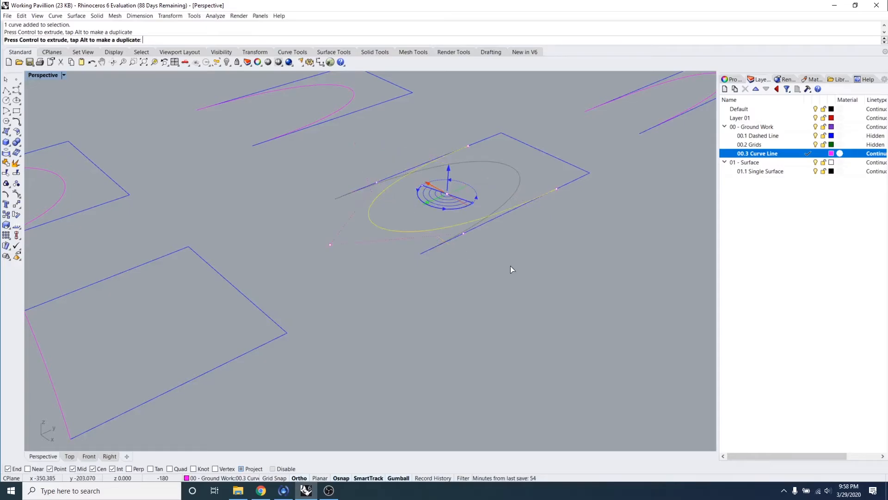
pyautogui.moveTo(562, 239); pyautogui.dragTo(268, 210)
pyautogui.moveTo(332, 150); pyautogui.dragTo(332, 151)
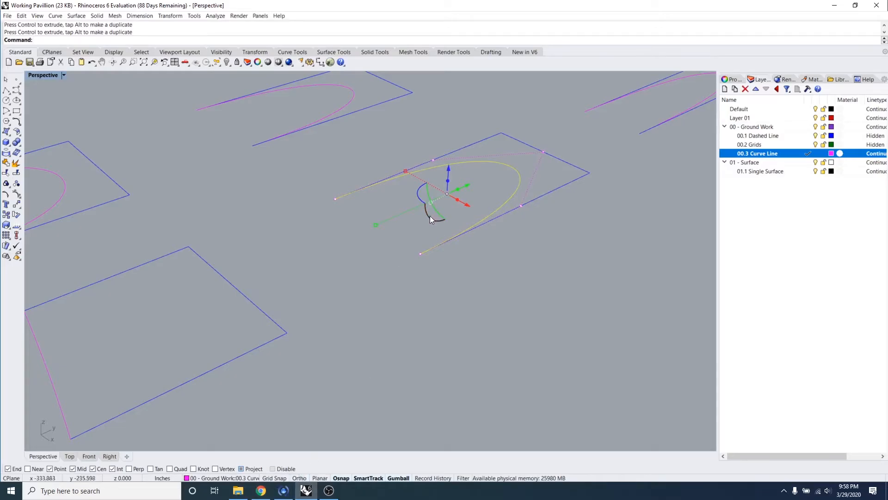
pyautogui.moveTo(433, 216); pyautogui.dragTo(339, 246)
pyautogui.press('Escape')
pyautogui.hotkey('ctrl', 'z')
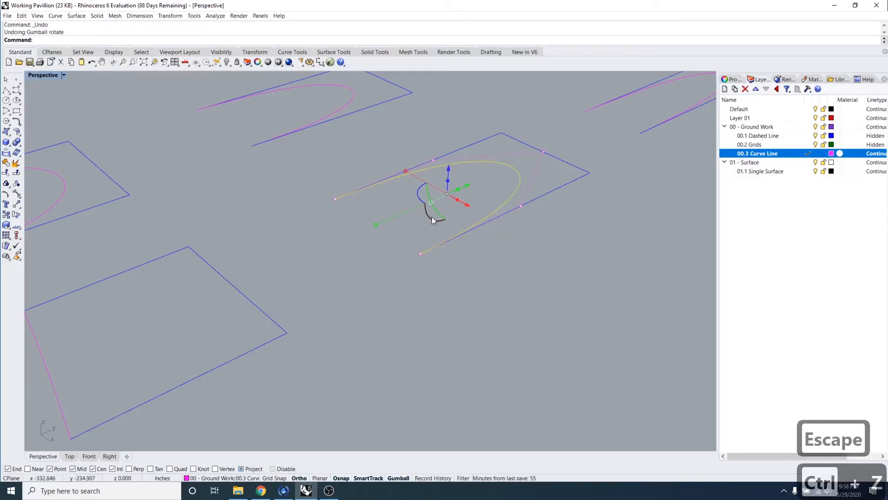
# - Rotate the middle copied arch upright about its width axis with the gumball, then clear the selection and reselect the arch
pyautogui.moveTo(429, 216); pyautogui.dragTo(457, 226)
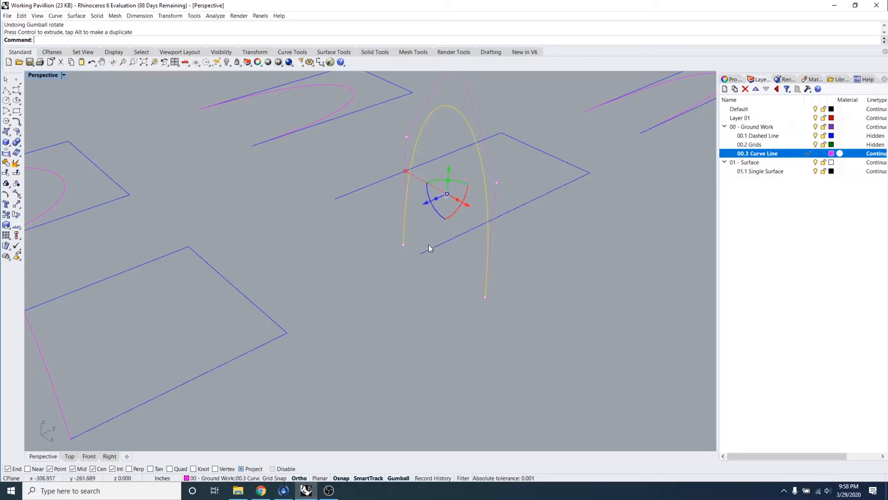
pyautogui.moveTo(392, 271); pyautogui.dragTo(517, 265, button='right')
pyautogui.press('Escape')
pyautogui.press('Escape')
pyautogui.press('Escape')
pyautogui.click(476, 206)
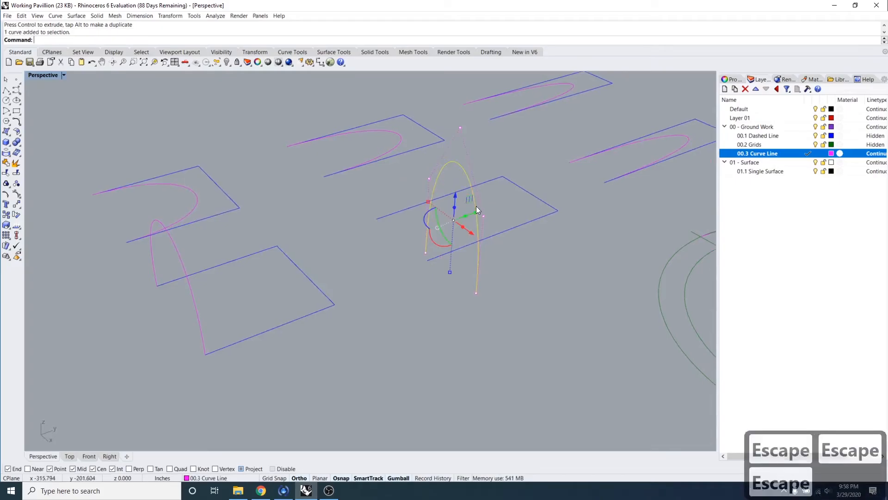
# - Move the upright middle arch by its near endpoint to the open end of its blue dashed frame and clear the selection
pyautogui.write('move')
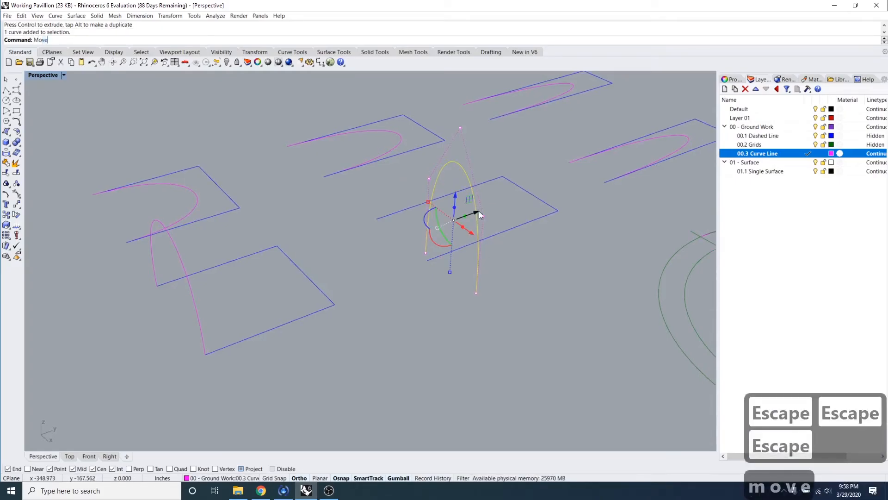
pyautogui.press('Return')
pyautogui.click(475, 292)
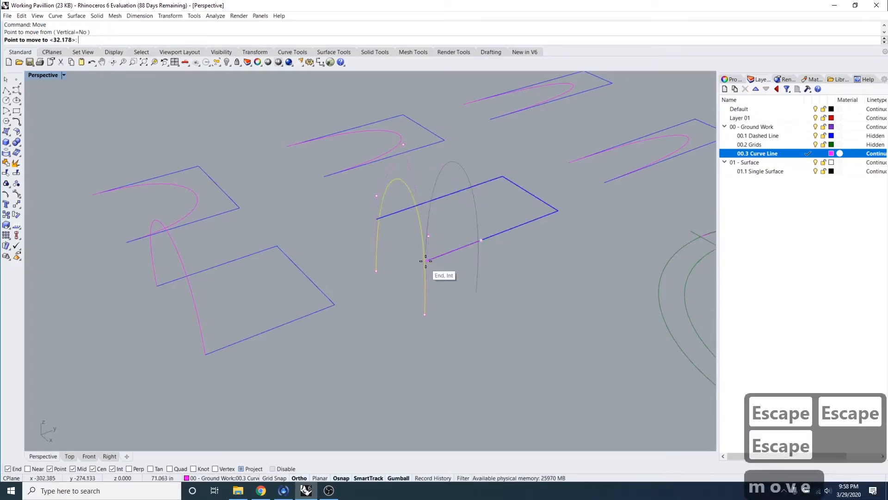
pyautogui.click(425, 261)
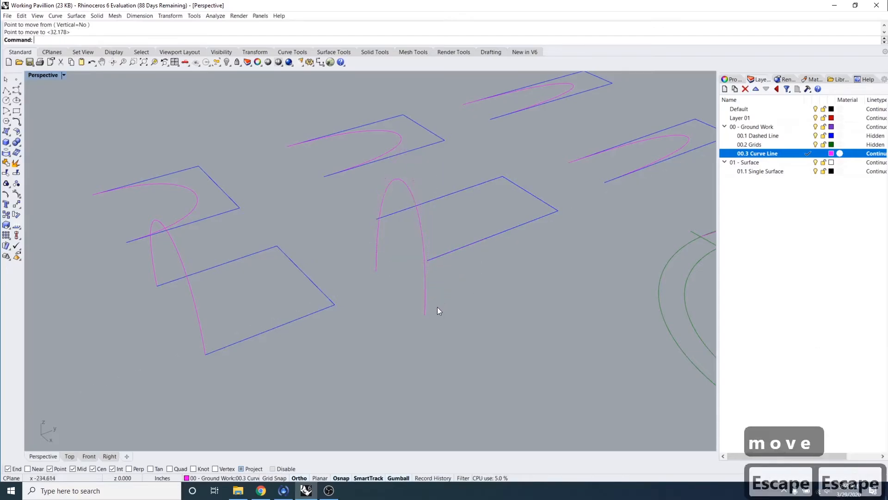
pyautogui.moveTo(430, 312)
pyautogui.mouseDown(button='right')
pyautogui.moveTo(478, 278)
pyautogui.moveTo(480, 307)
pyautogui.moveTo(430, 312)
pyautogui.moveTo(359, 292)
pyautogui.moveTo(412, 290)
pyautogui.moveTo(424, 304)
pyautogui.mouseUp(button='right')
pyautogui.press('Escape')
pyautogui.press('Escape')
pyautogui.press('Escape')
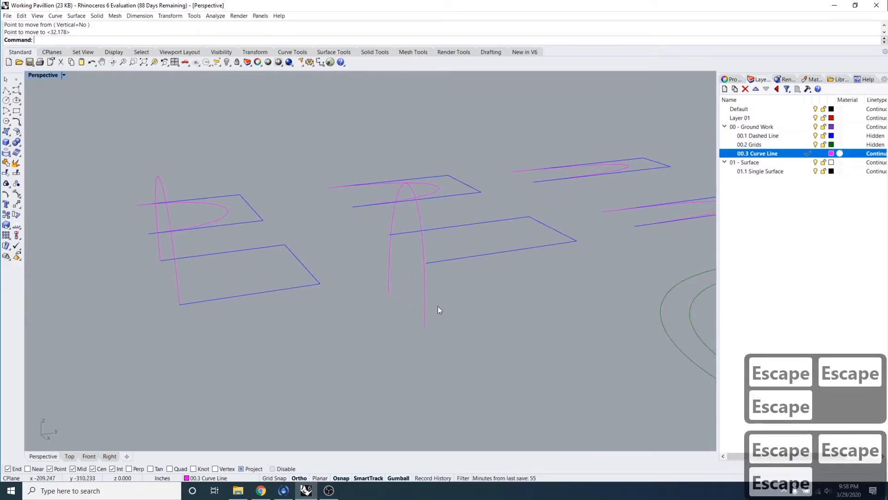
pyautogui.moveTo(414, 376); pyautogui.dragTo(336, 434, button='right')
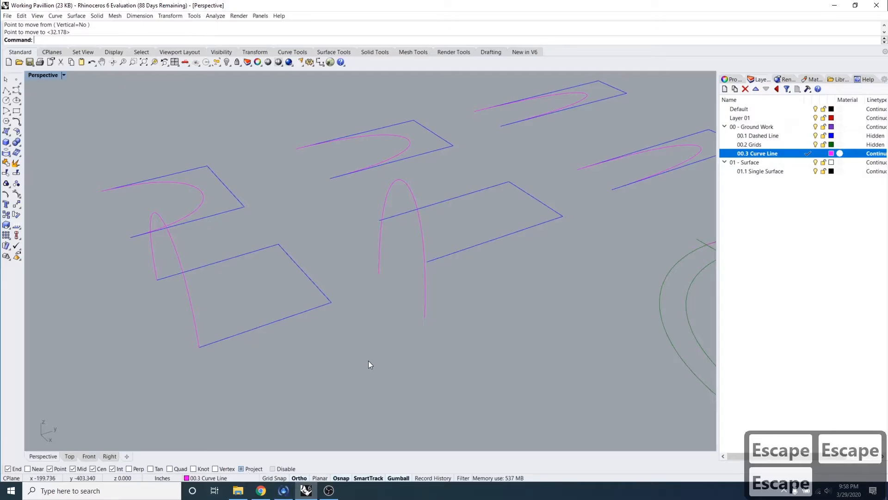
pyautogui.moveTo(369, 362); pyautogui.dragTo(369, 380, button='right')
# - Rotate the narrowest copied arch 90 degrees upright about its width axis with the gumball, then clear the selection
pyautogui.moveTo(438, 309); pyautogui.dragTo(554, 159, button='right')
pyautogui.click(518, 176)
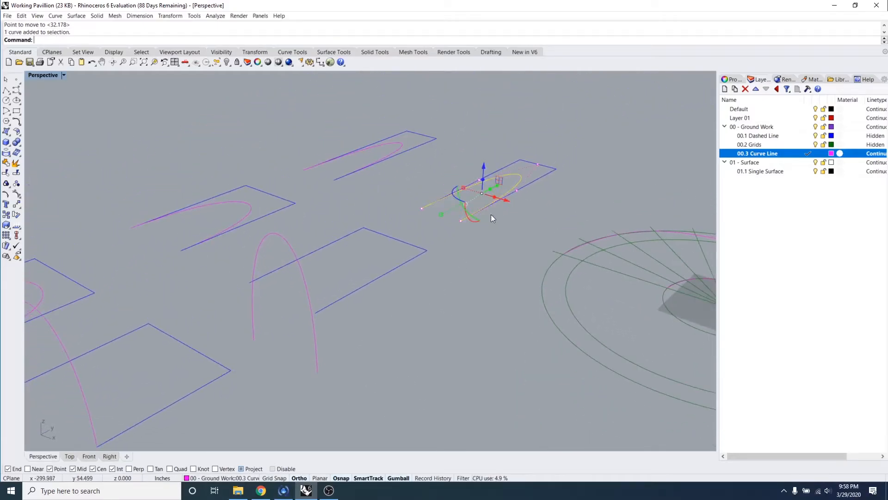
pyautogui.moveTo(468, 219); pyautogui.dragTo(498, 238)
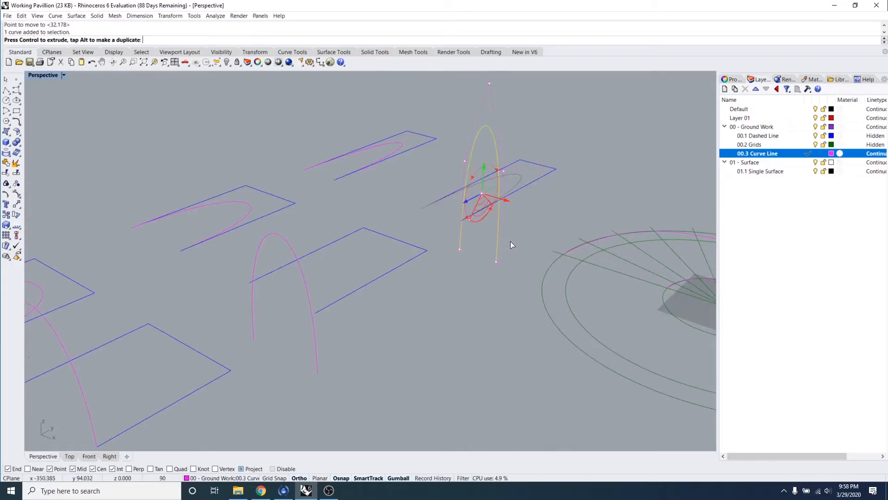
pyautogui.moveTo(580, 207); pyautogui.dragTo(591, 182)
pyautogui.moveTo(504, 342); pyautogui.dragTo(400, 314, button='right')
pyautogui.press('Escape')
pyautogui.press('Escape')
pyautogui.press('Escape')
pyautogui.press('Escape')
# - Delete the three blue dashed frames belonging to the upright arch copies
pyautogui.click(361, 303)
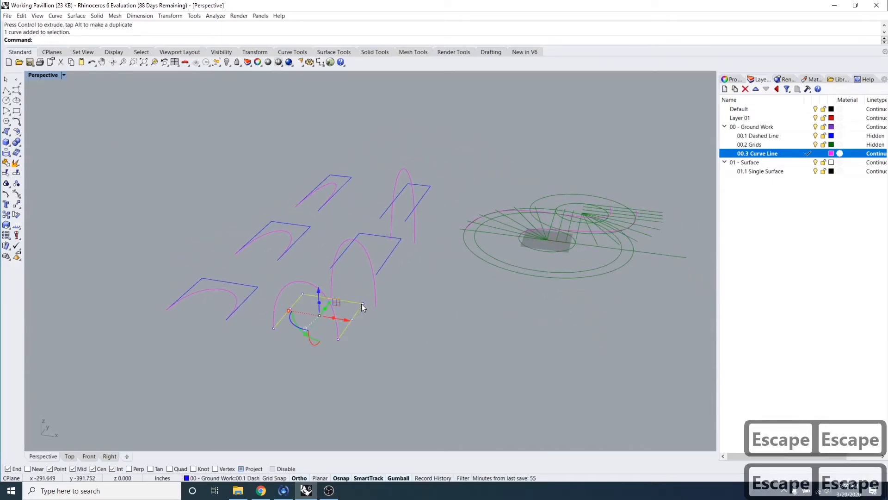
pyautogui.press('Delete')
pyautogui.click(399, 243)
pyautogui.press('Delete')
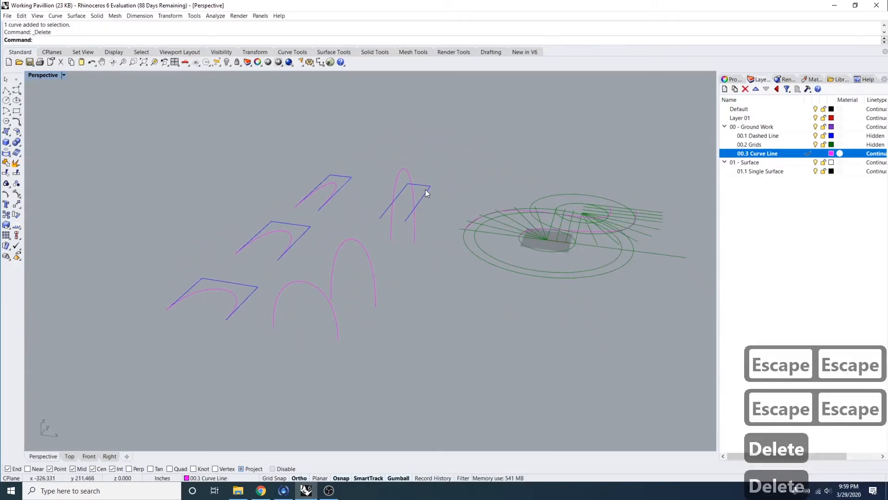
pyautogui.click(431, 189)
pyautogui.press('Delete')
# - Examine the upright arches in relation to the circular ground grid, leaving nothing selected
pyautogui.moveTo(432, 222); pyautogui.dragTo(456, 430, button='right')
pyautogui.scroll(2, 407, 324)
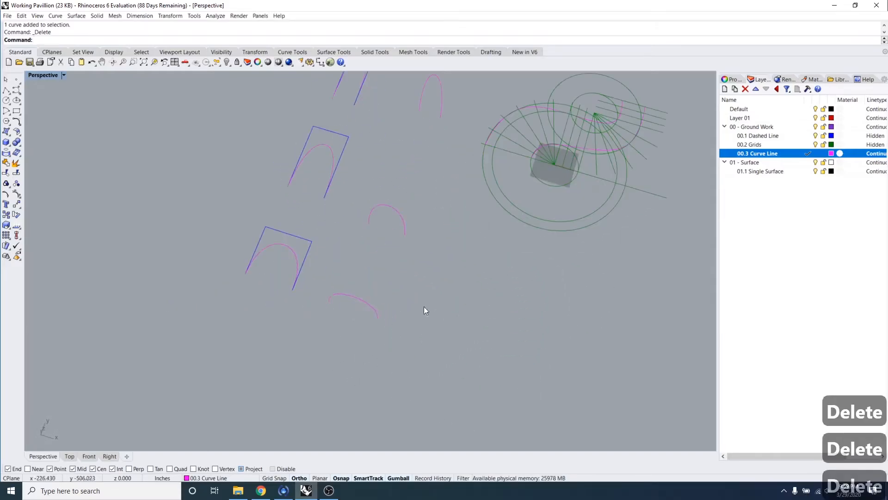
pyautogui.scroll(2, 510, 157)
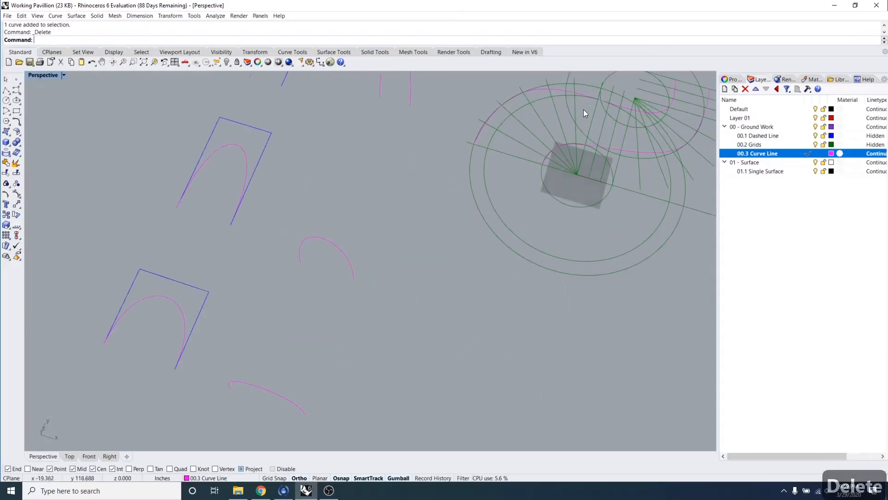
pyautogui.scroll(-3, 400, 276)
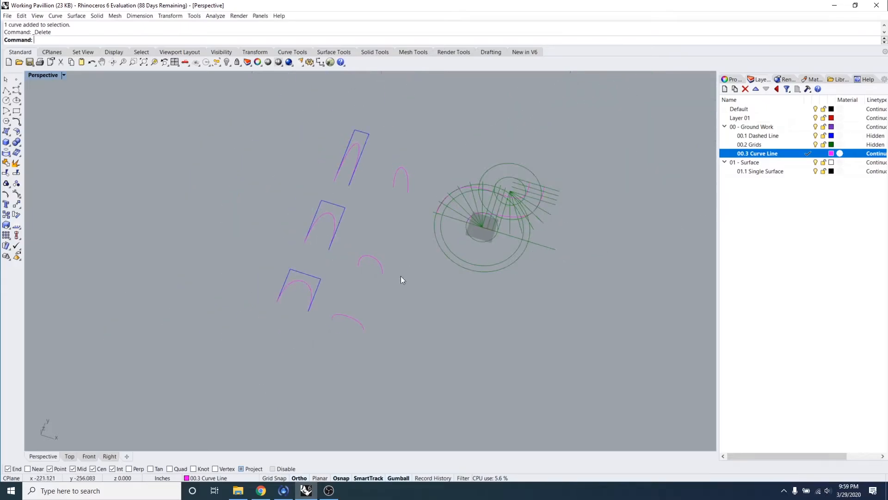
pyautogui.click(362, 329)
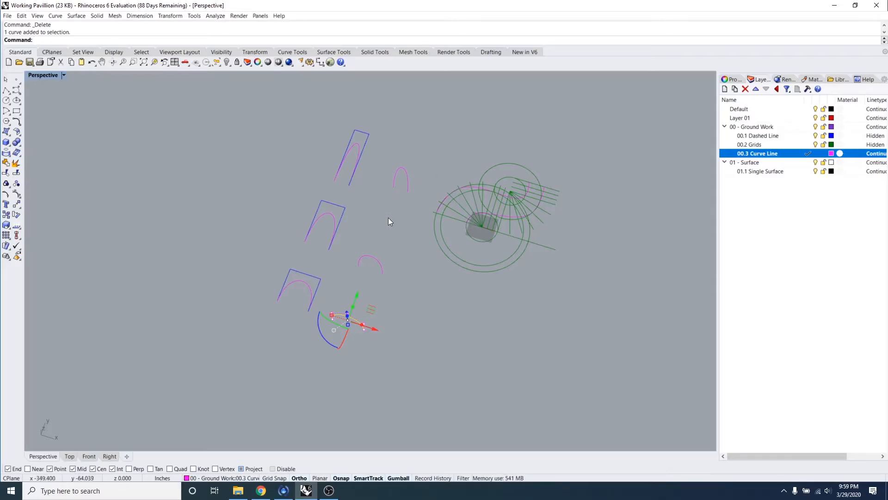
pyautogui.press('Escape')
pyautogui.press('Escape')
pyautogui.moveTo(403, 360); pyautogui.dragTo(357, 333, button='right')
pyautogui.press('Escape')
pyautogui.press('Escape')
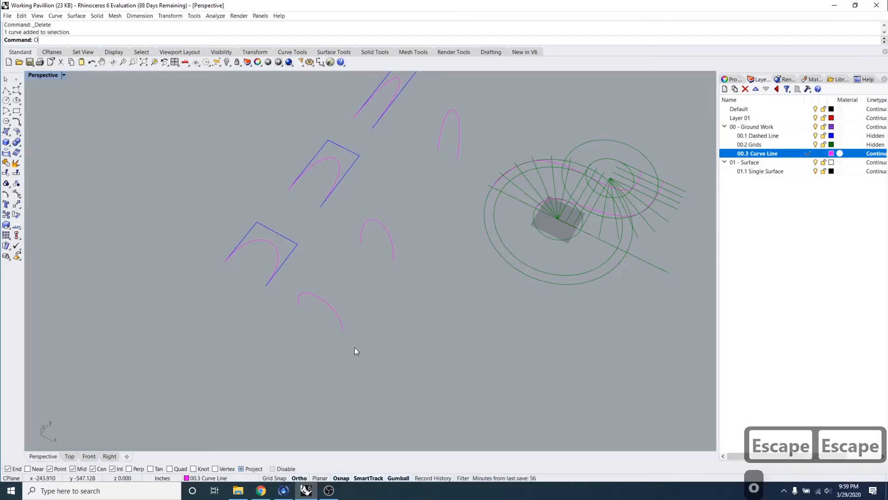
# - Start Orient on the widest upright arch, using its two endpoints as reference points with Copy=No and Scale=No
pyautogui.write('orie')
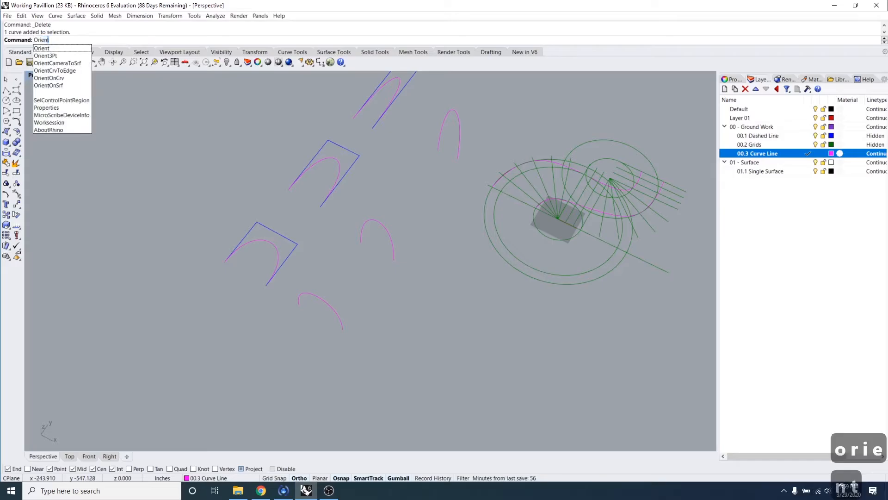
pyautogui.write('nt')
pyautogui.press('Return')
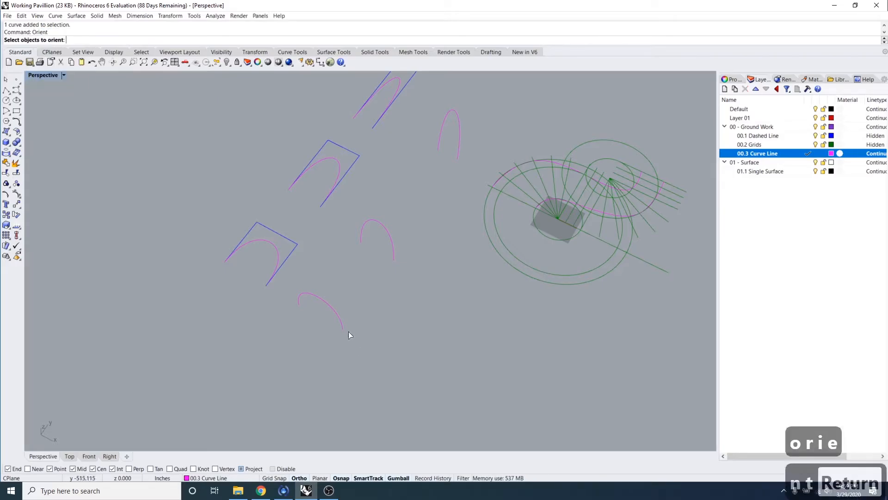
pyautogui.click(329, 305)
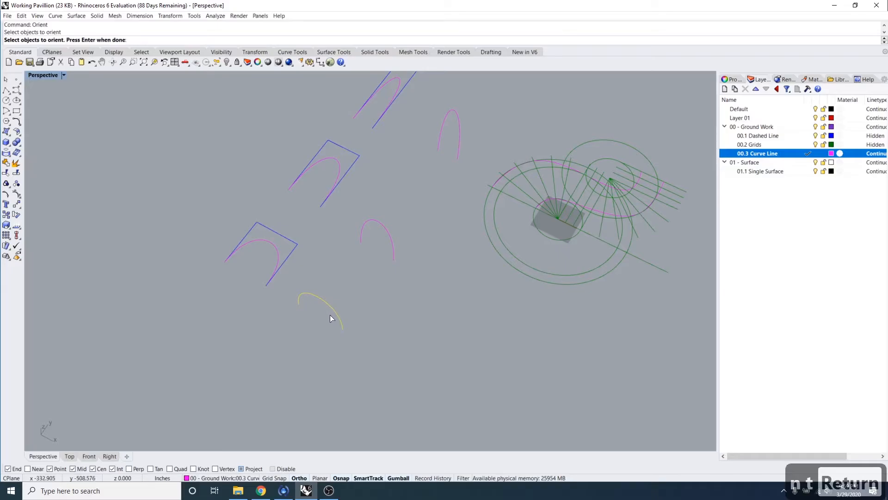
pyautogui.press('Return')
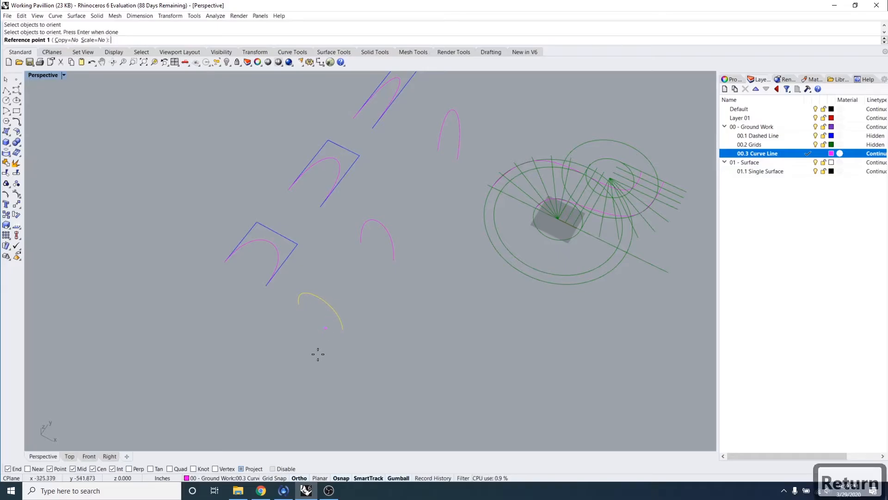
pyautogui.scroll(4, 341, 336)
pyautogui.moveTo(326, 359); pyautogui.dragTo(353, 345, button='right')
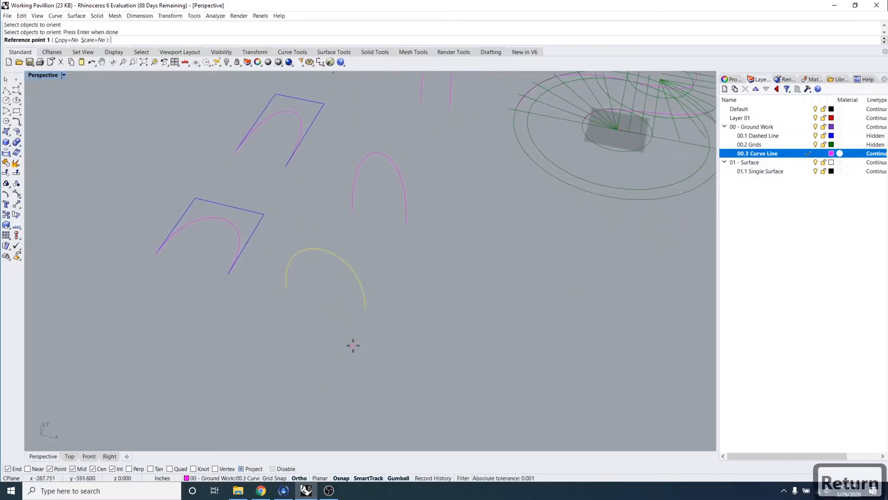
pyautogui.click(365, 309)
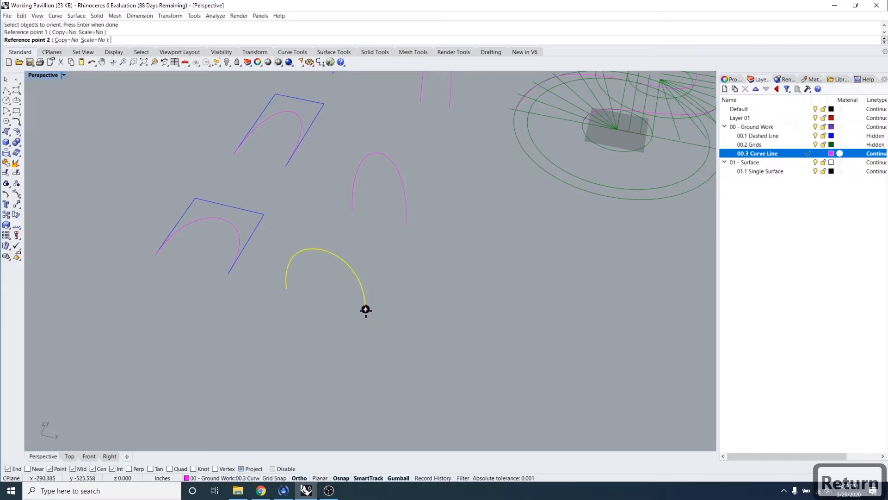
pyautogui.scroll(5, 384, 301)
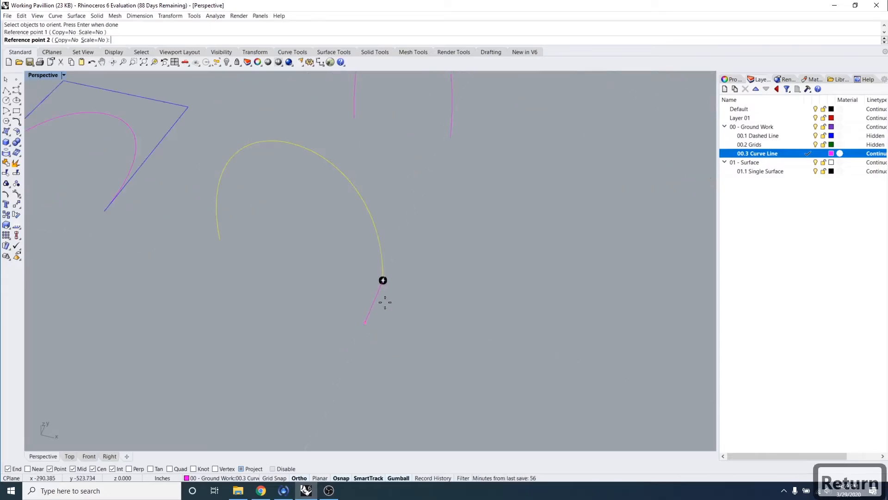
pyautogui.scroll(-2, 364, 288)
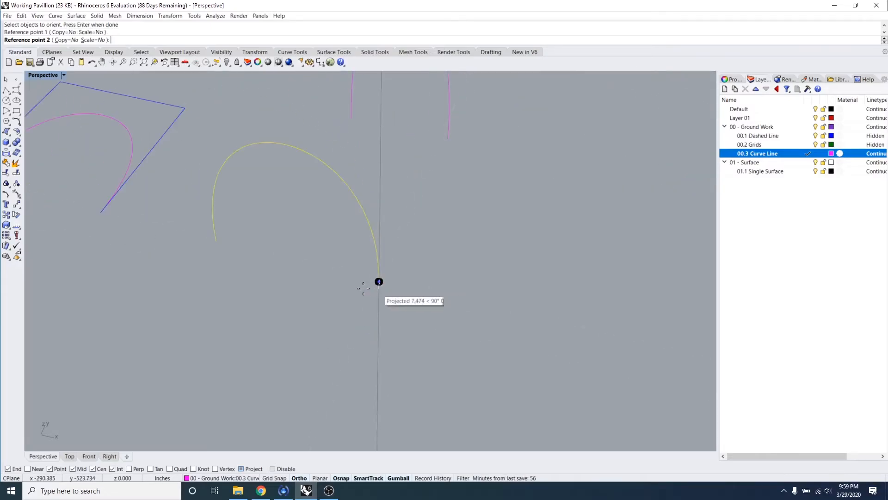
pyautogui.click(217, 243)
pyautogui.scroll(-4, 226, 247)
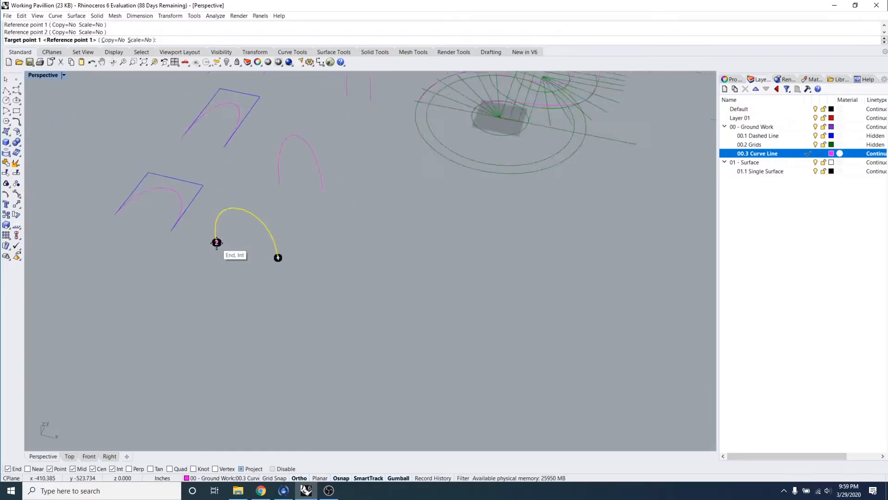
# - Orient the widest arch onto the first radial grid line, targeting the start of the inner and then the outer ground curve
pyautogui.keyDown('shift'); pyautogui.moveTo(341, 244); pyautogui.dragTo(272, 305, button='right'); pyautogui.keyUp('shift')
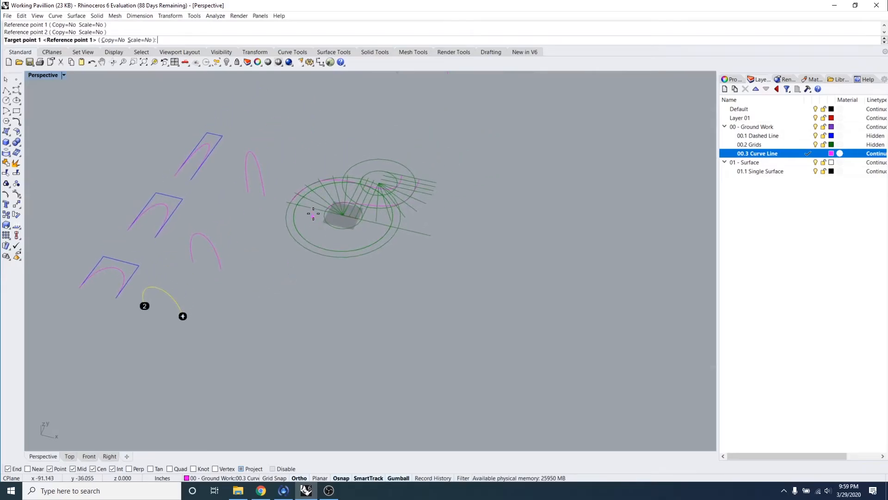
pyautogui.scroll(8, 313, 214)
pyautogui.moveTo(296, 214); pyautogui.dragTo(298, 232, button='right')
pyautogui.keyDown('shift'); pyautogui.moveTo(305, 216); pyautogui.dragTo(318, 288, button='right'); pyautogui.keyUp('shift')
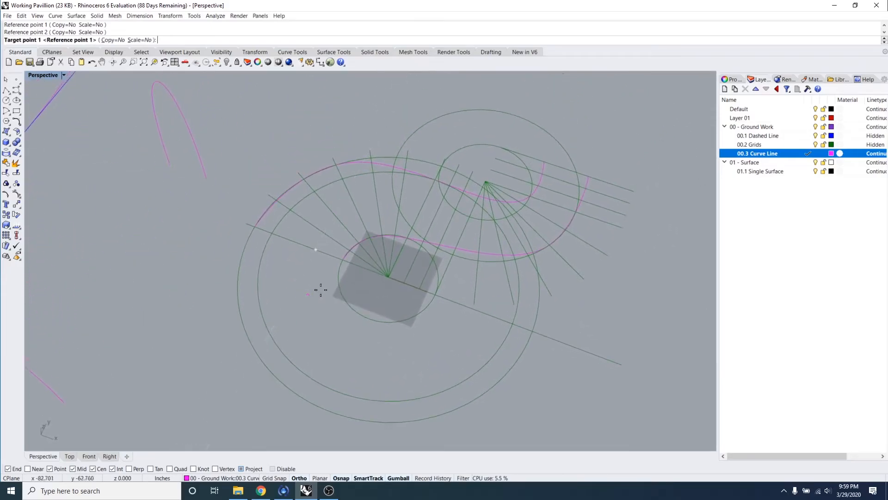
pyautogui.click(342, 259)
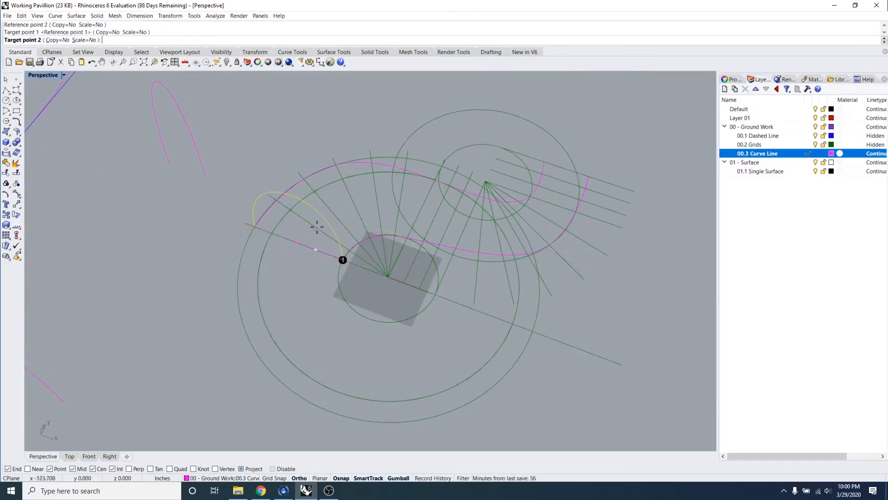
pyautogui.click(252, 227)
pyautogui.scroll(-5, 227, 266)
pyautogui.moveTo(188, 274); pyautogui.dragTo(248, 278, button='right')
pyautogui.scroll(2, 218, 243)
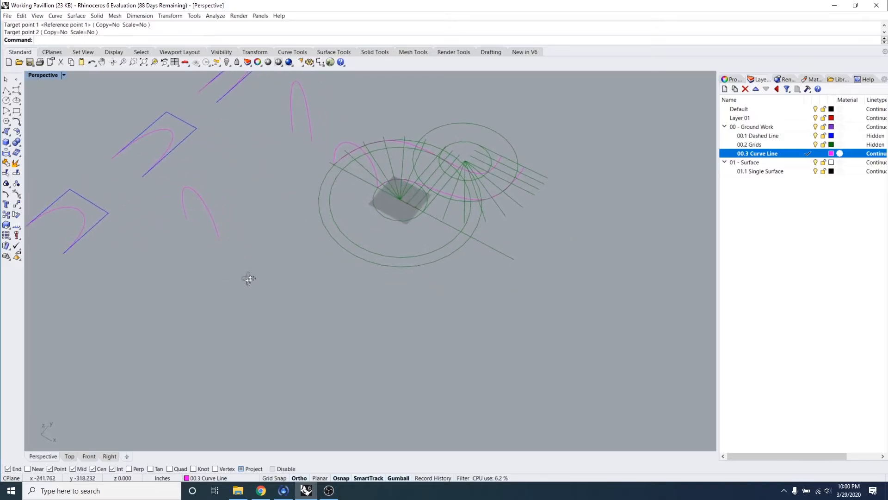
pyautogui.press('Escape')
pyautogui.press('Escape')
pyautogui.press('Escape')
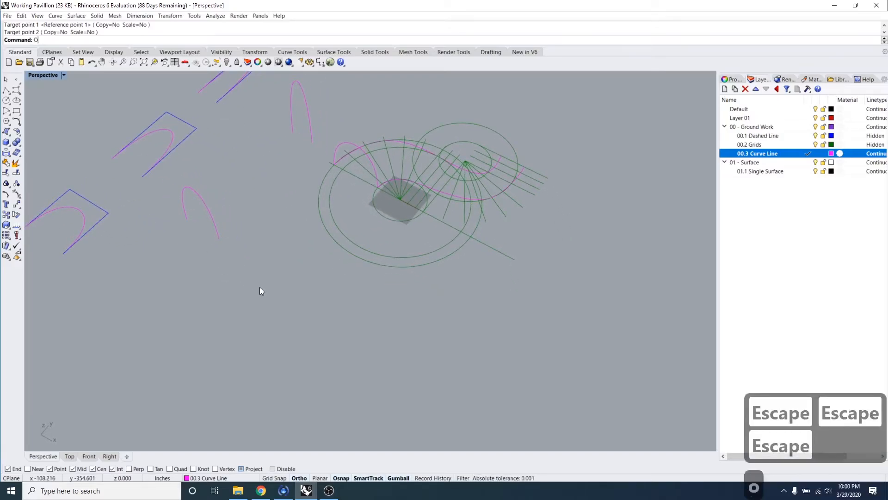
# - Start Orient on the middle upright arch and bring its endpoints into view for picking the reference points
pyautogui.write('orient')
pyautogui.press('Return')
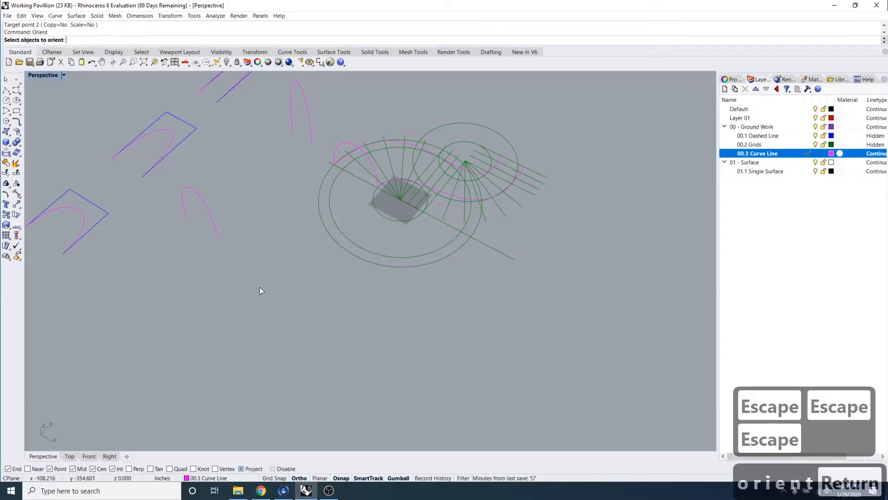
pyautogui.click(212, 212)
pyautogui.rightClick(211, 213)
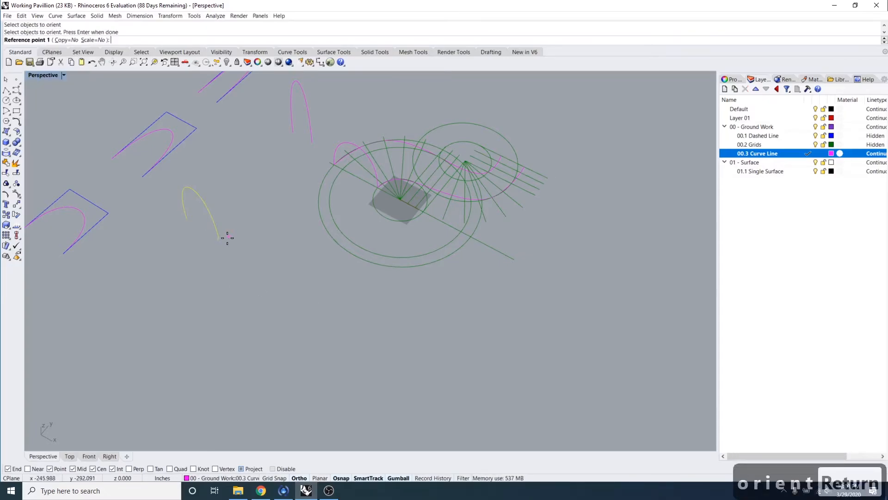
pyautogui.scroll(5, 212, 245)
pyautogui.moveTo(212, 245); pyautogui.dragTo(204, 226, button='right')
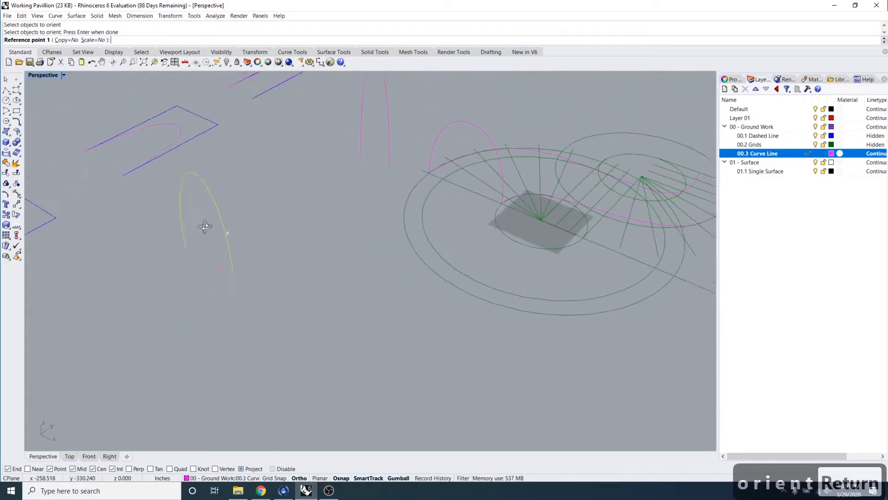
pyautogui.keyDown('shift'); pyautogui.moveTo(260, 296); pyautogui.dragTo(349, 281, button='right'); pyautogui.keyUp('shift')
pyautogui.moveTo(325, 240)
pyautogui.mouseDown(button='right')
pyautogui.moveTo(301, 242)
pyautogui.moveTo(318, 239)
pyautogui.mouseUp(button='right')
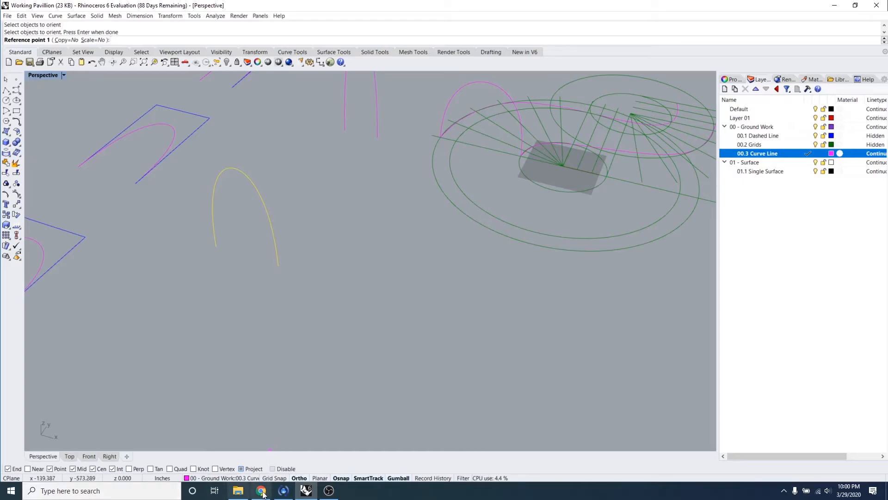
pyautogui.click(329, 491)
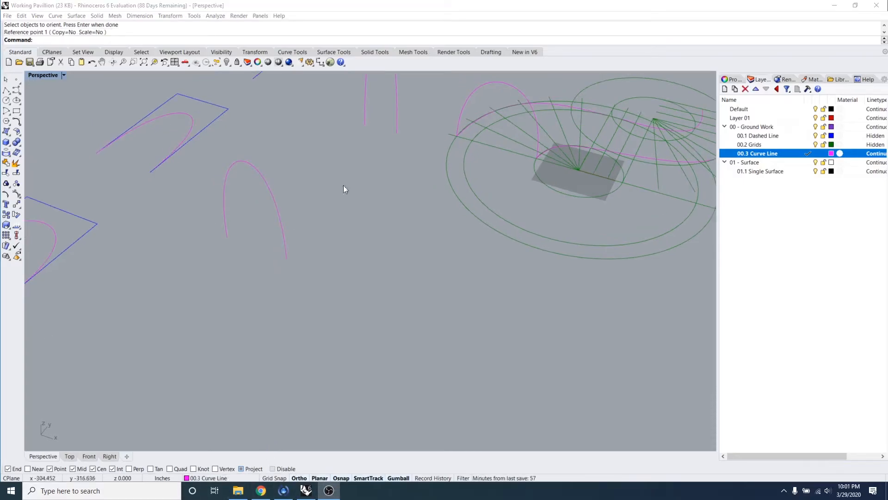
pyautogui.moveTo(317, 251)
pyautogui.mouseDown(button='right')
pyautogui.moveTo(335, 234)
pyautogui.moveTo(309, 252)
pyautogui.mouseUp(button='right')
pyautogui.press('Escape')
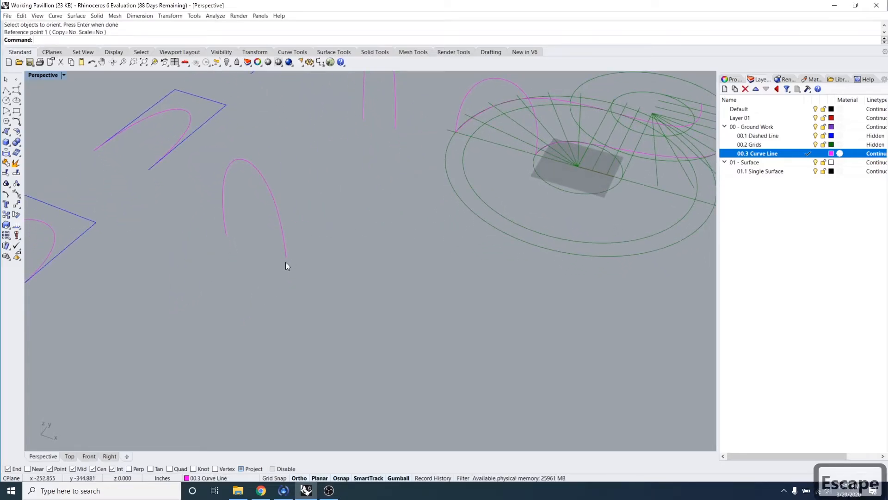
pyautogui.write('orient')
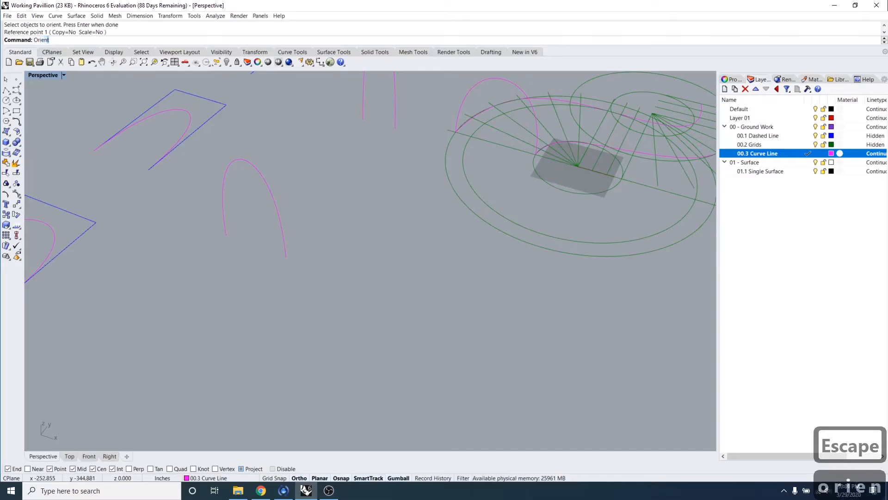
pyautogui.press('Return')
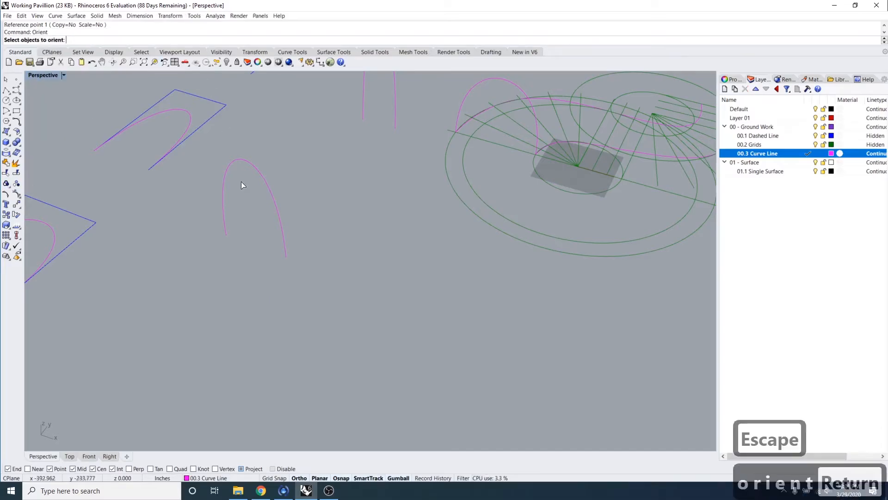
pyautogui.click(263, 182)
pyautogui.press('Return')
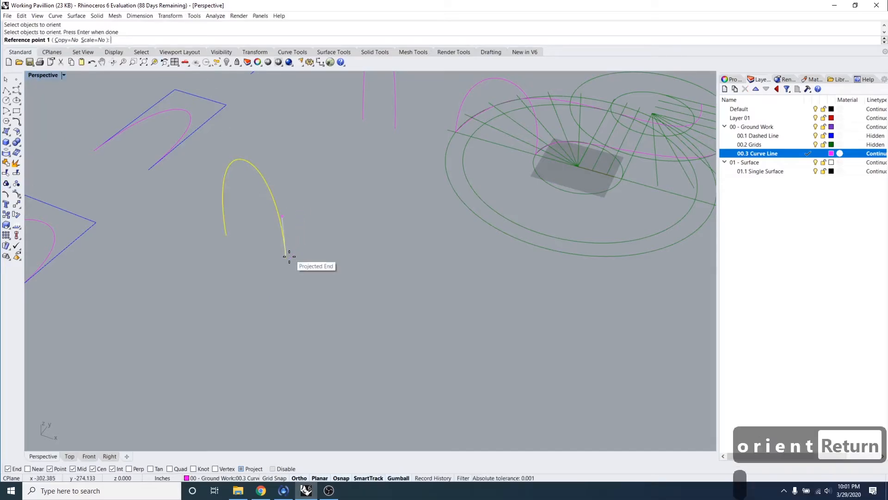
pyautogui.scroll(4, 289, 256)
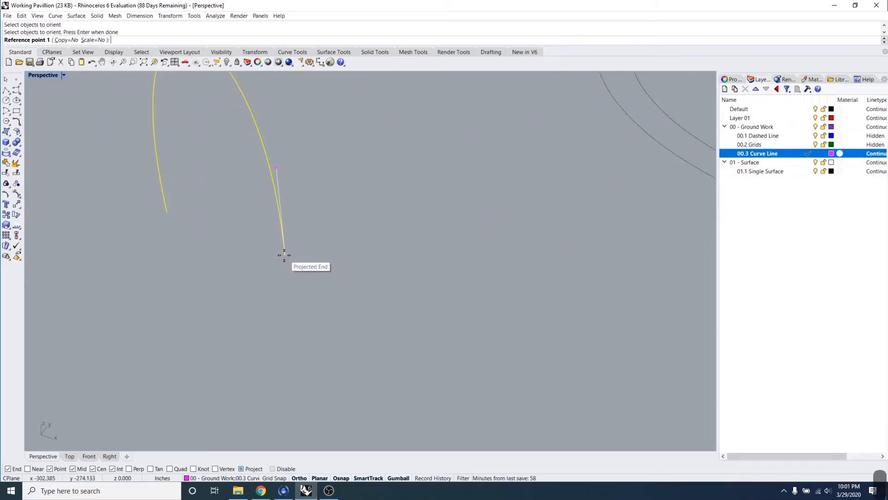
pyautogui.click(284, 255)
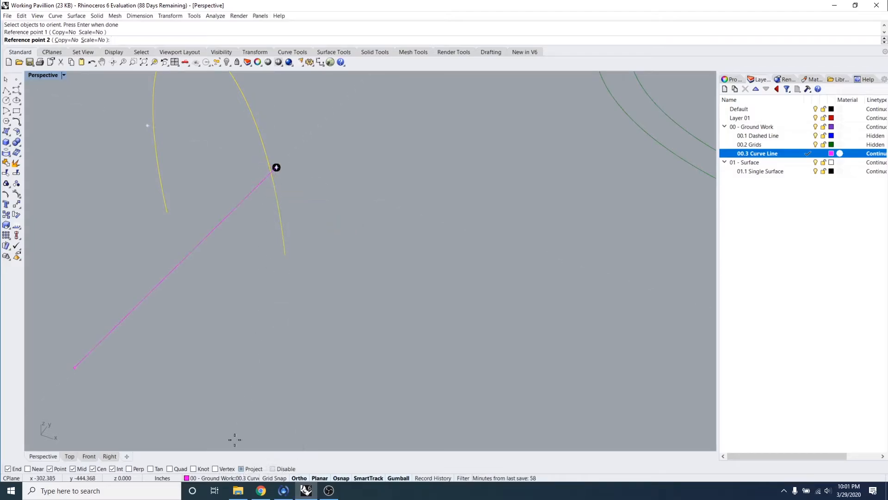
pyautogui.scroll(-7, 209, 245)
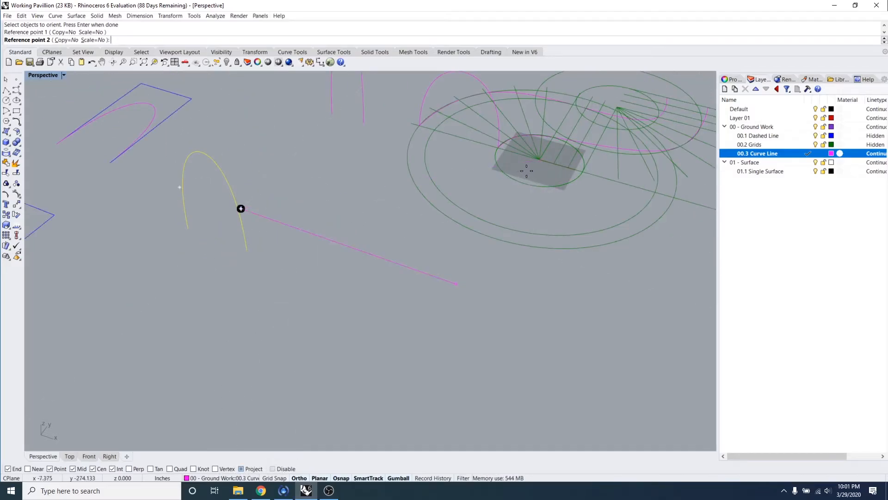
pyautogui.click(179, 187)
pyautogui.scroll(3, 179, 194)
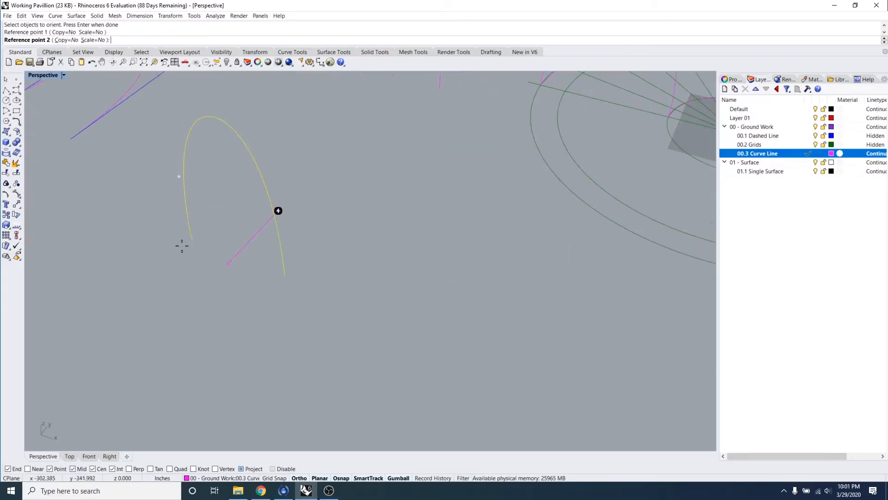
pyautogui.scroll(-5, 193, 239)
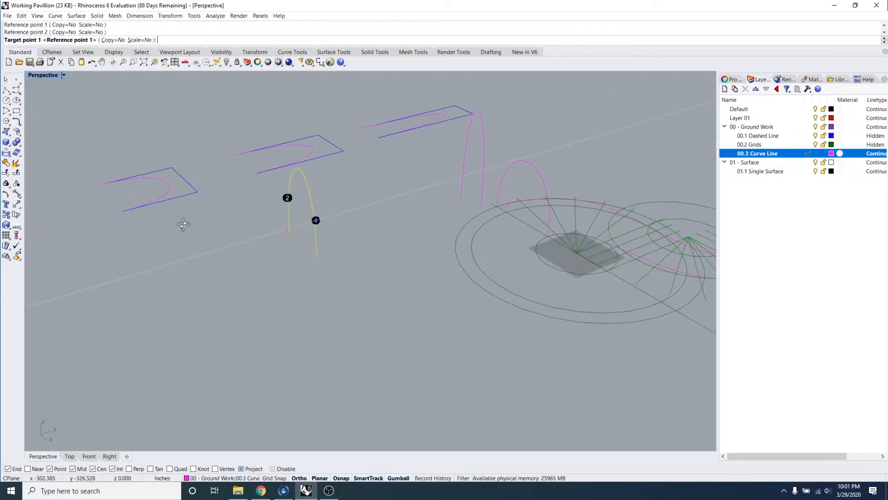
pyautogui.press('Escape')
pyautogui.press('Escape')
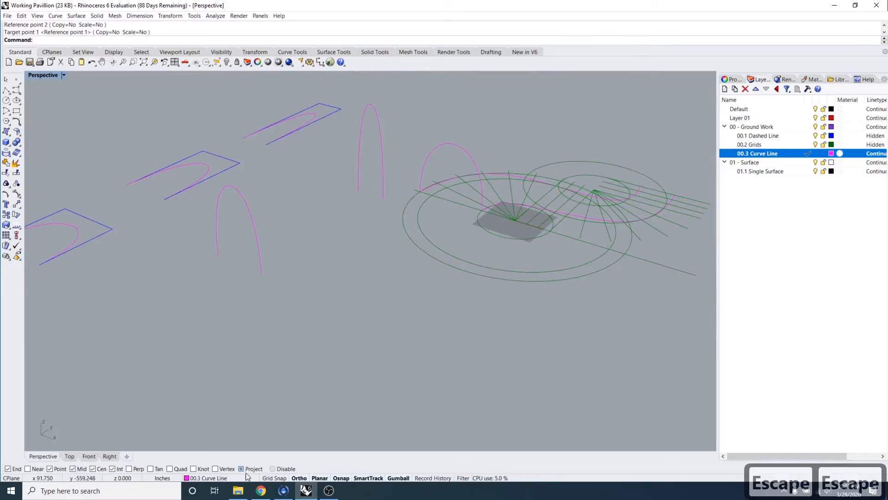
# - Turn off the Project object snap and set the two base endpoints of the nearest upright arch as Orient reference points
pyautogui.keyDown('shift'); pyautogui.moveTo(241, 368); pyautogui.dragTo(295, 367, button='right'); pyautogui.keyUp('shift')
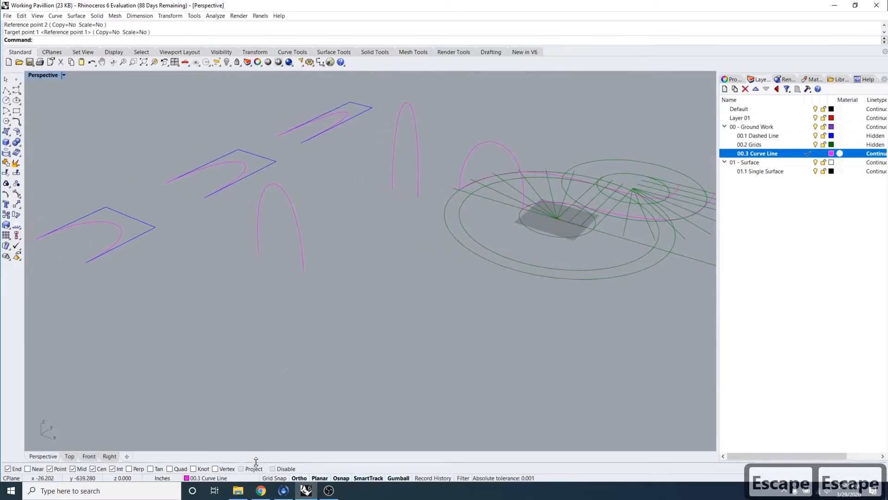
pyautogui.moveTo(257, 308); pyautogui.dragTo(268, 347, button='right')
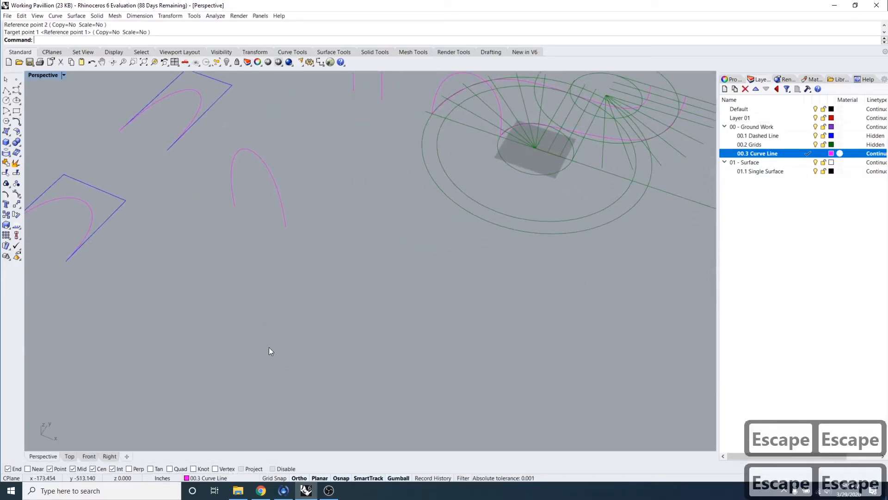
pyautogui.write('ore')
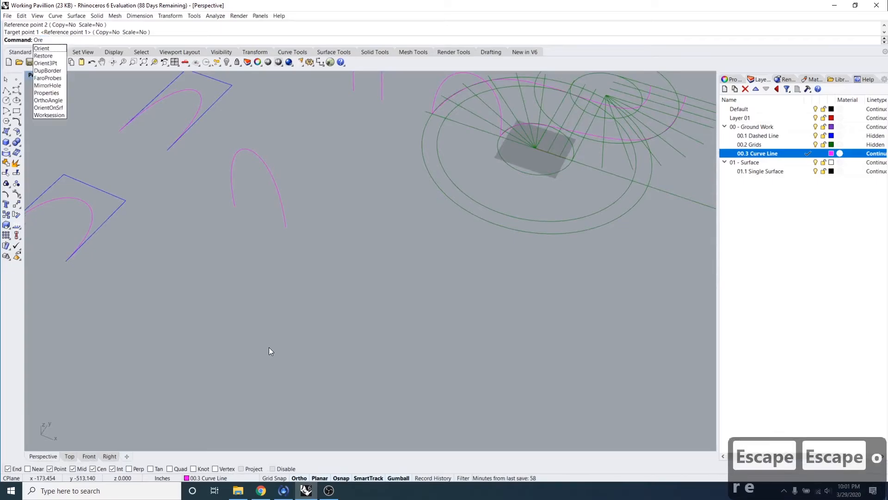
pyautogui.press('BackSpace')
pyautogui.write('ient')
pyautogui.press('Return')
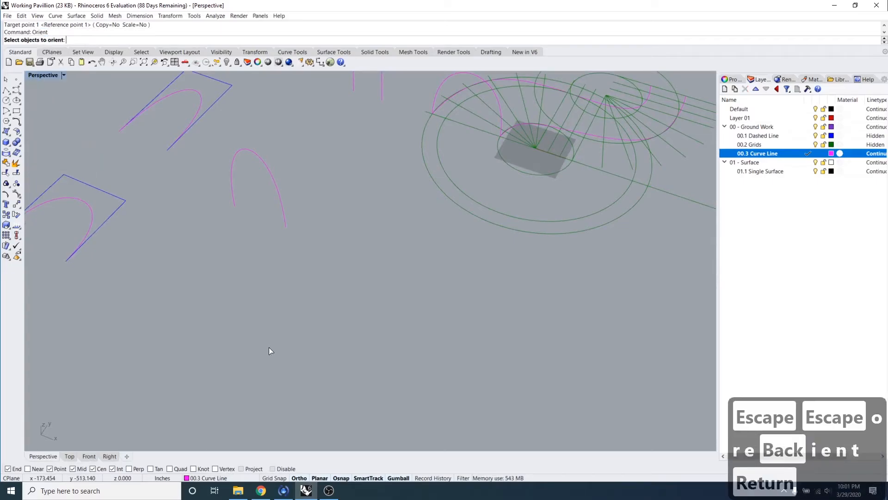
pyautogui.click(271, 176)
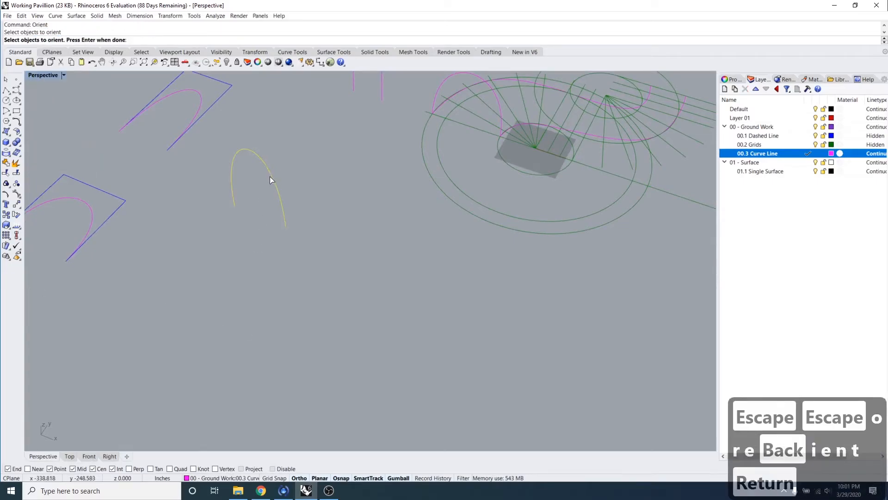
pyautogui.press('Return')
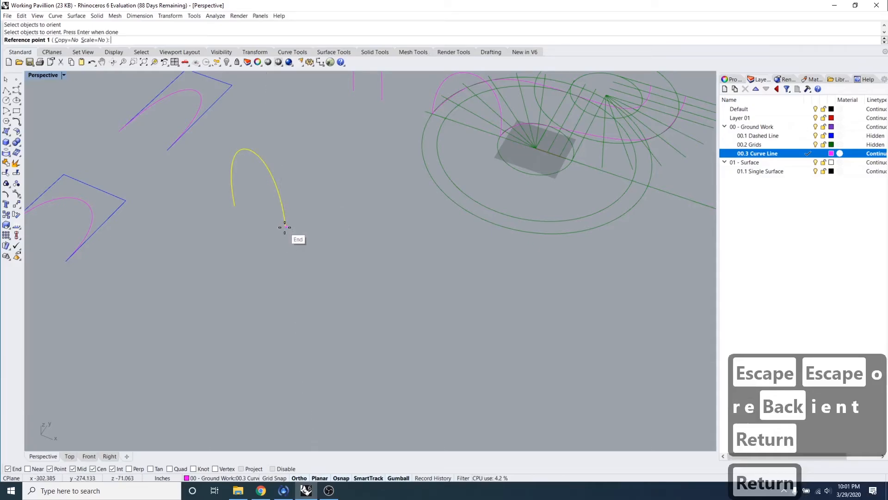
pyautogui.click(284, 227)
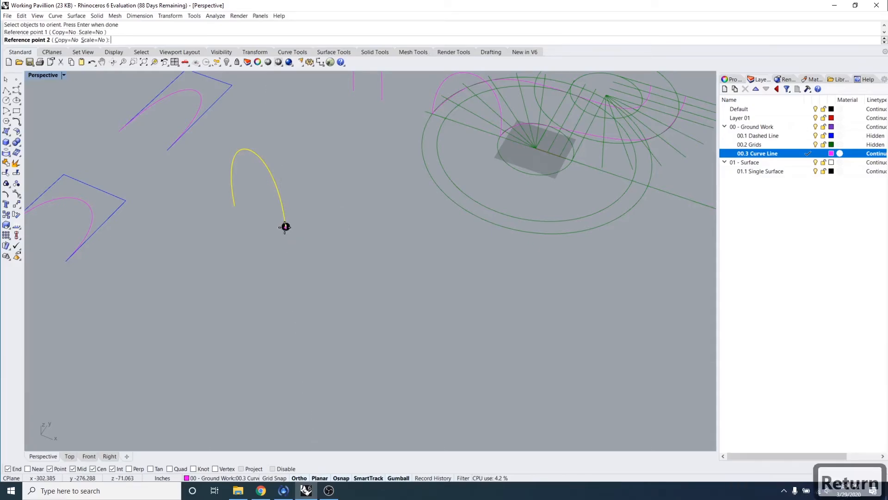
pyautogui.click(234, 206)
# - Check the plan in Second Semester.pdf and orient the arch onto the path curves, with its base ends at R3 and L3
pyautogui.scroll(-3, 259, 201)
pyautogui.keyDown('shift'); pyautogui.moveTo(324, 202); pyautogui.dragTo(236, 297, button='right'); pyautogui.keyUp('shift')
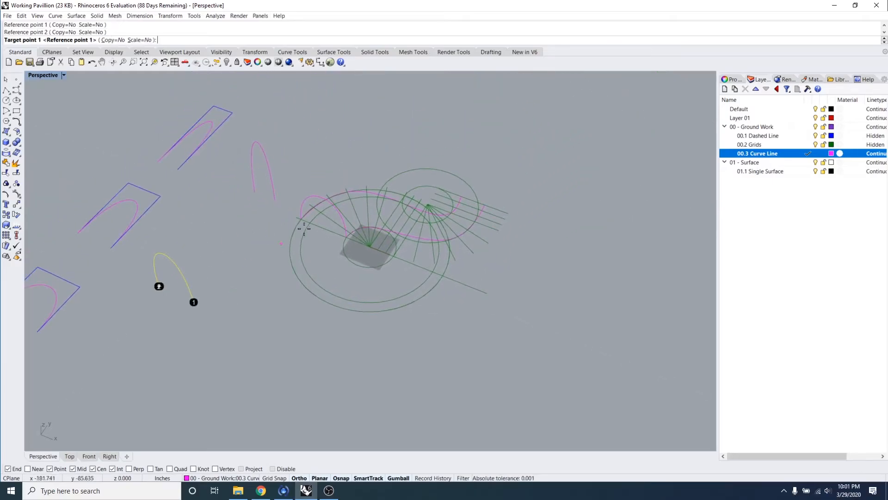
pyautogui.scroll(5, 373, 229)
pyautogui.moveTo(372, 226); pyautogui.dragTo(364, 273, button='right')
pyautogui.click(261, 490)
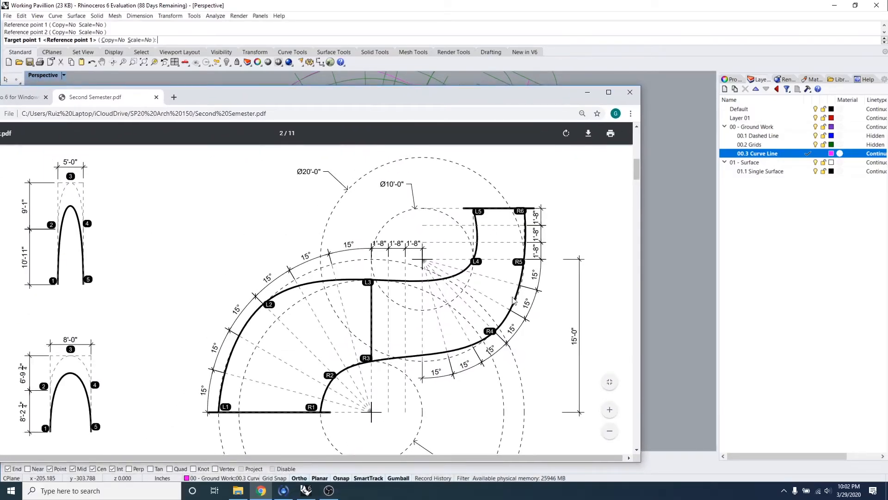
pyautogui.click(587, 92)
pyautogui.moveTo(420, 200); pyautogui.dragTo(407, 231, button='right')
pyautogui.scroll(4, 293, 183)
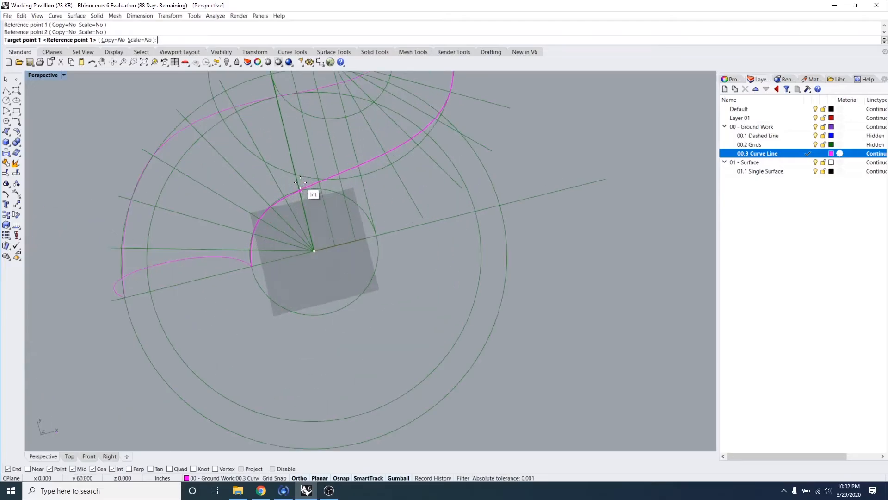
pyautogui.click(299, 190)
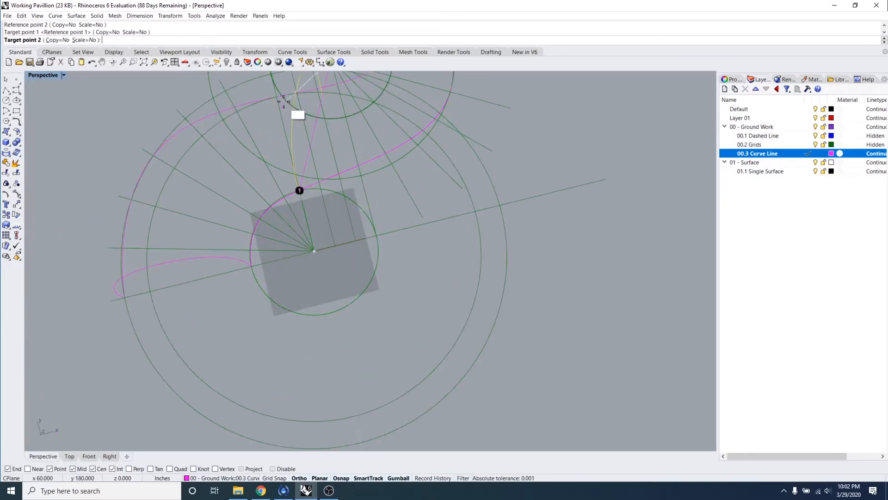
pyautogui.click(278, 98)
pyautogui.scroll(-8, 288, 167)
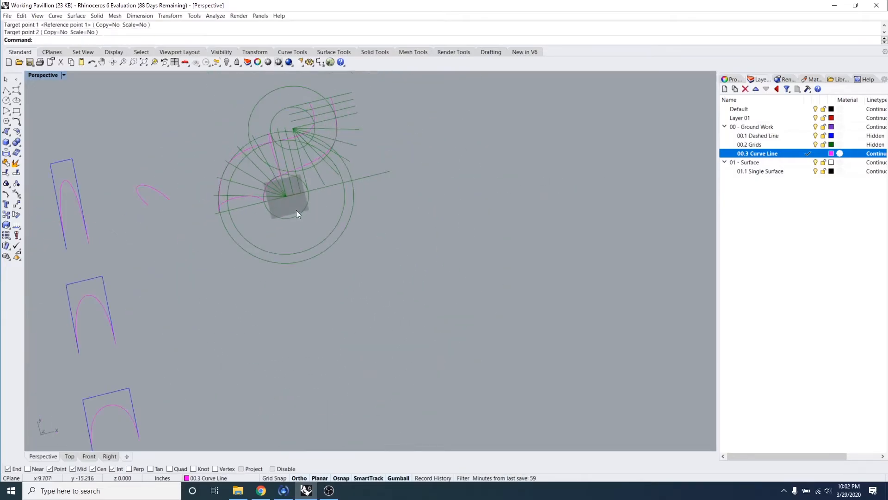
# - Orient the remaining tall narrow arch by its base endpoints onto the far ends of the path curves, R6 and L5
pyautogui.moveTo(365, 293); pyautogui.dragTo(295, 269, button='right')
pyautogui.write('Ori')
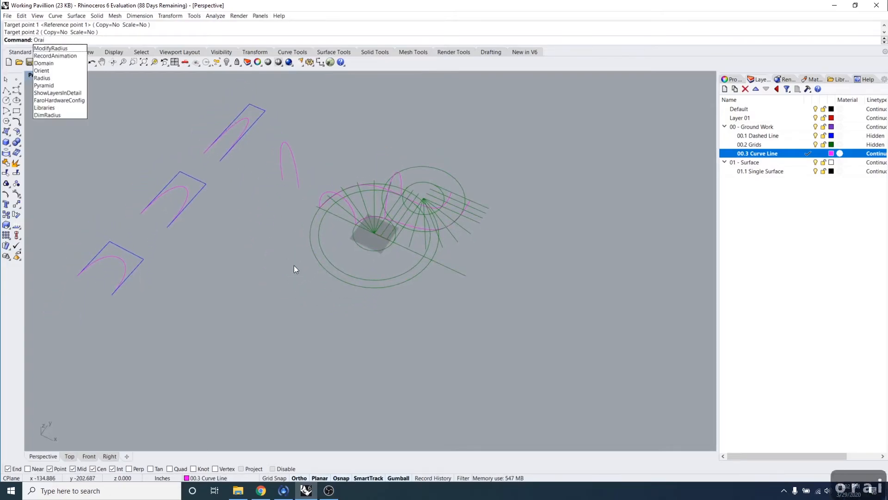
pyautogui.write('ent')
pyautogui.press('Return')
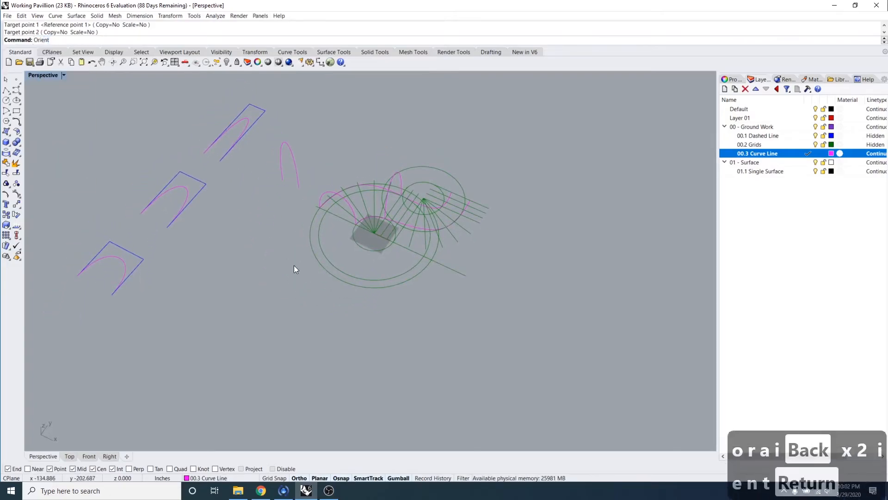
pyautogui.click(292, 156)
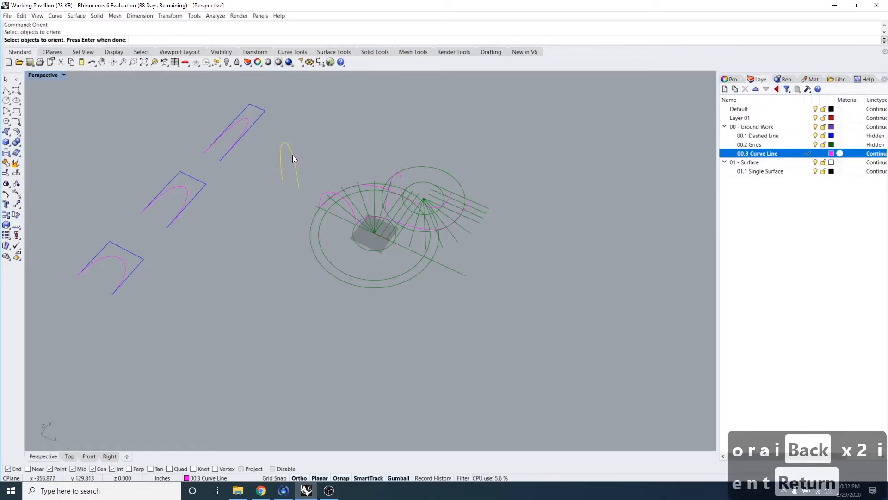
pyautogui.press('Return')
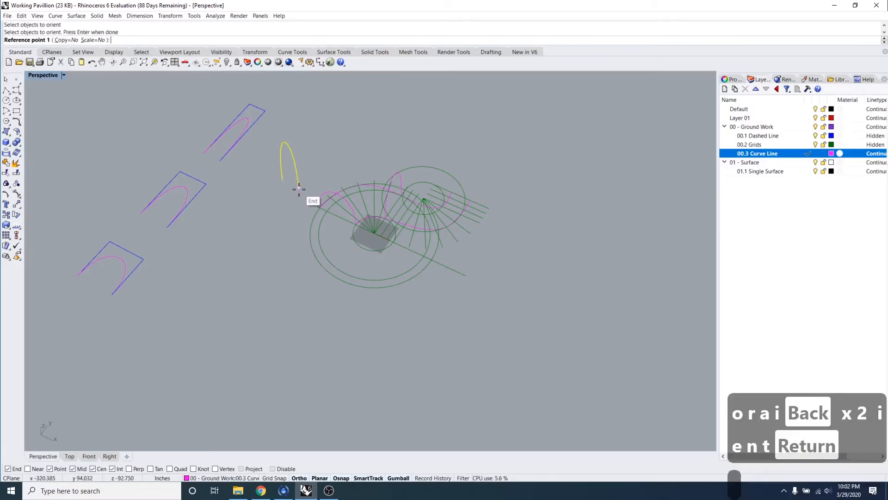
pyautogui.click(299, 189)
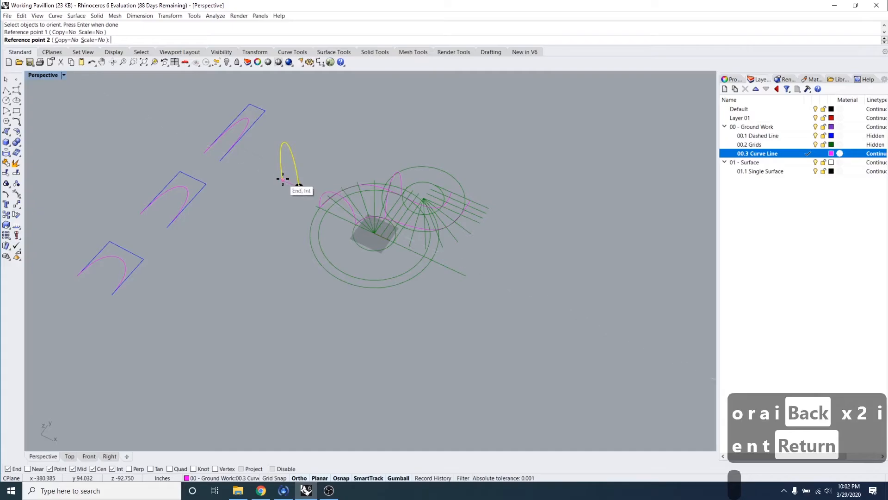
pyautogui.click(282, 179)
pyautogui.scroll(5, 458, 199)
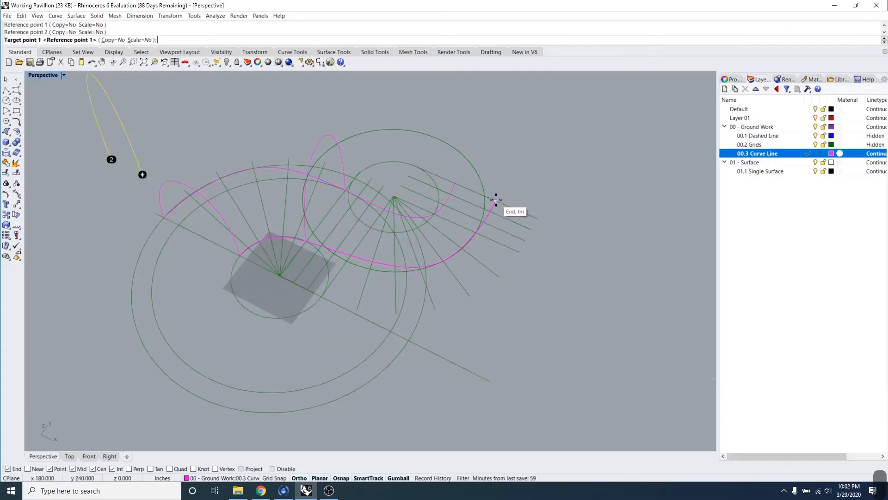
pyautogui.click(495, 200)
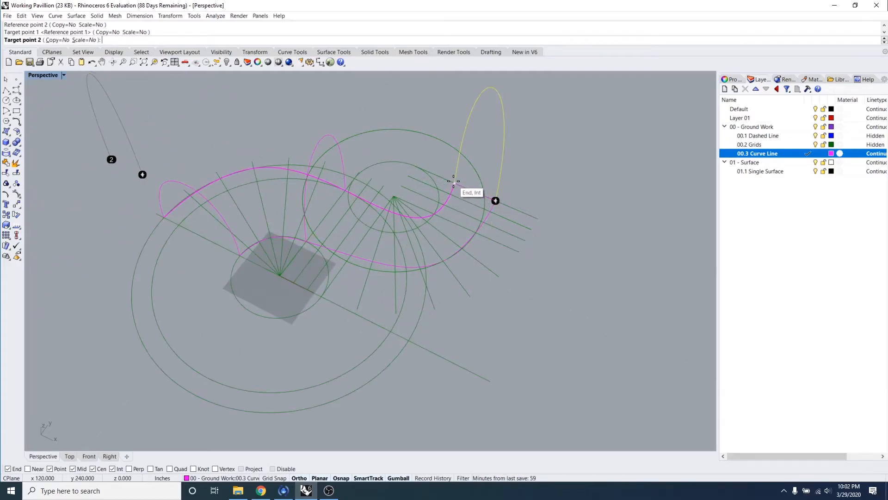
pyautogui.click(454, 179)
pyautogui.scroll(-8, 461, 196)
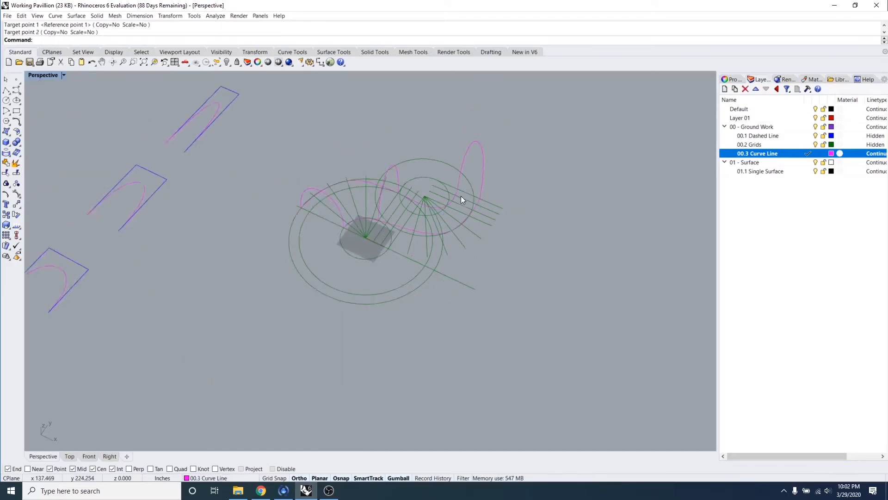
pyautogui.moveTo(449, 258); pyautogui.dragTo(464, 324, button='right')
pyautogui.moveTo(439, 265); pyautogui.dragTo(398, 244, button='right')
pyautogui.scroll(3, 397, 243)
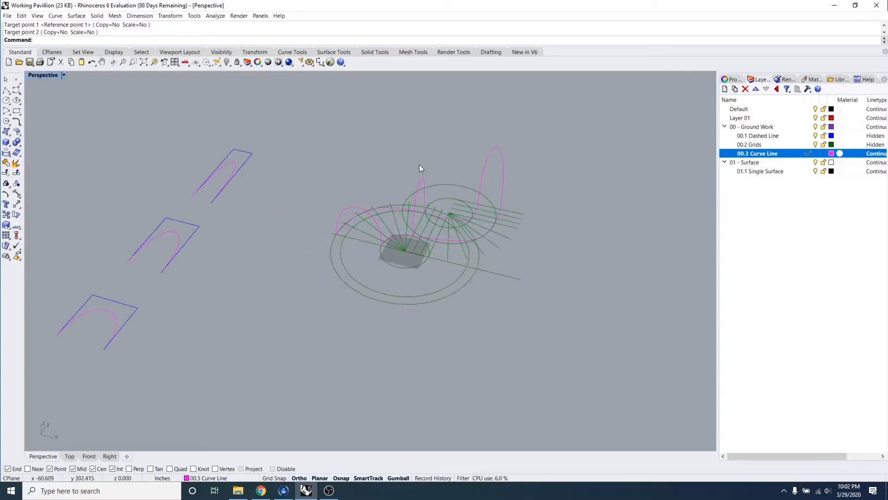
pyautogui.scroll(3, 391, 233)
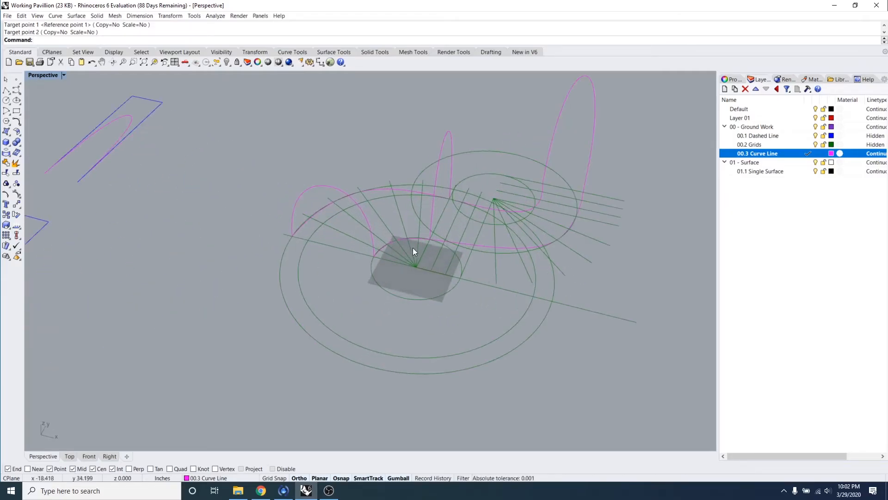
pyautogui.scroll(-4, 433, 289)
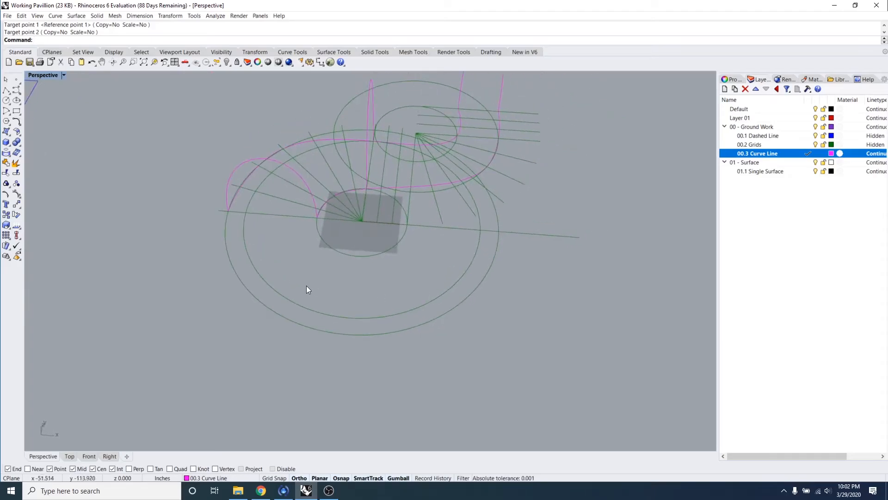
pyautogui.keyDown('shift'); pyautogui.moveTo(252, 279); pyautogui.dragTo(348, 368, button='right'); pyautogui.keyUp('shift')
pyautogui.press('Escape')
pyautogui.press('Escape')
pyautogui.write('or')
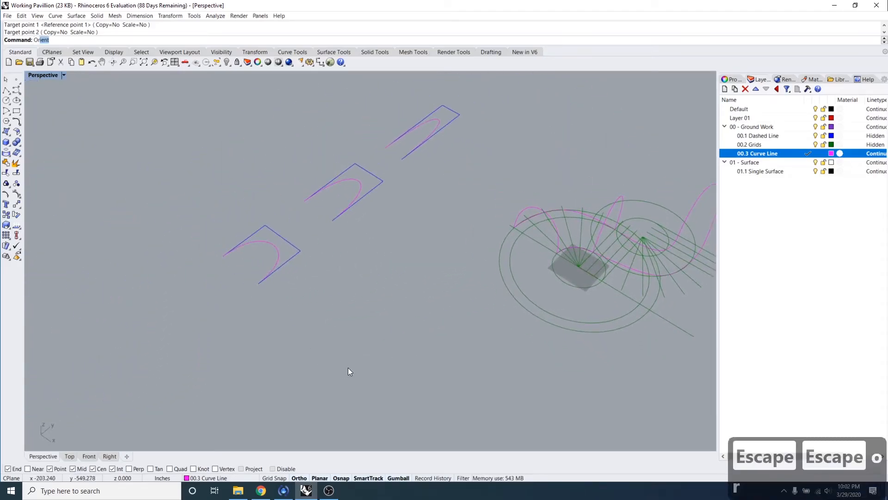
pyautogui.write('ient')
pyautogui.press('Return')
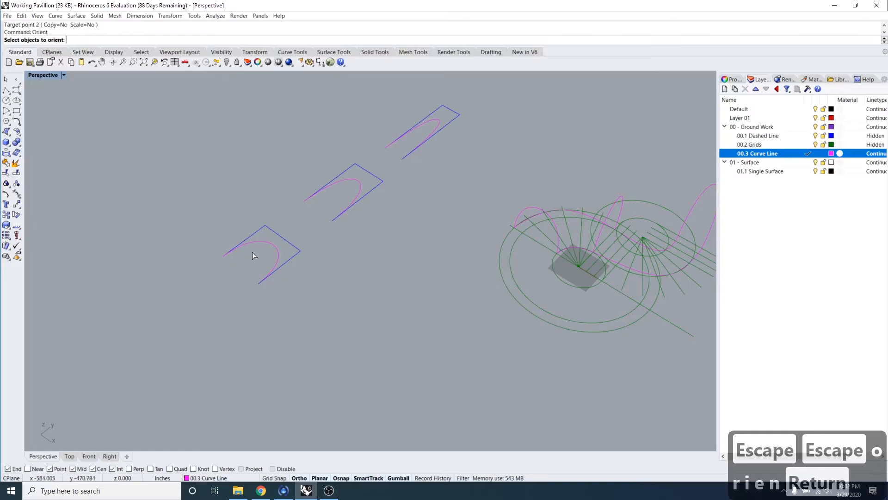
pyautogui.click(263, 241)
pyautogui.scroll(3, 258, 288)
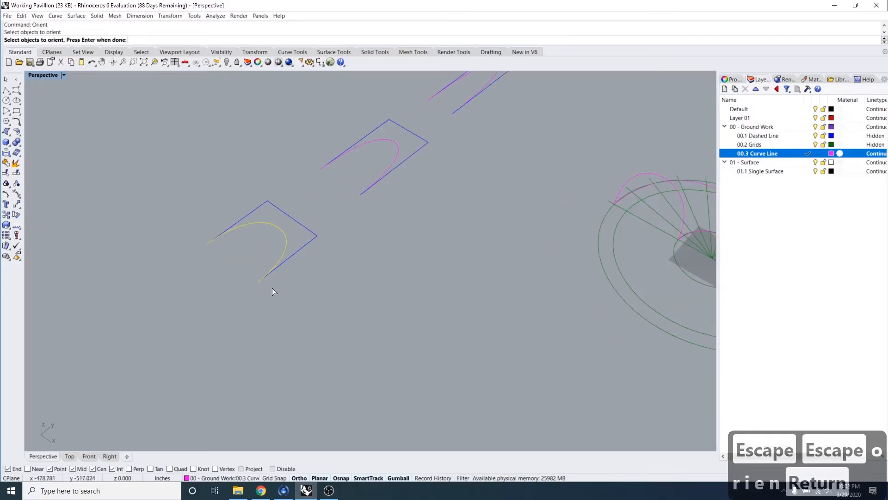
pyautogui.scroll(-3, 275, 285)
pyautogui.press('Return')
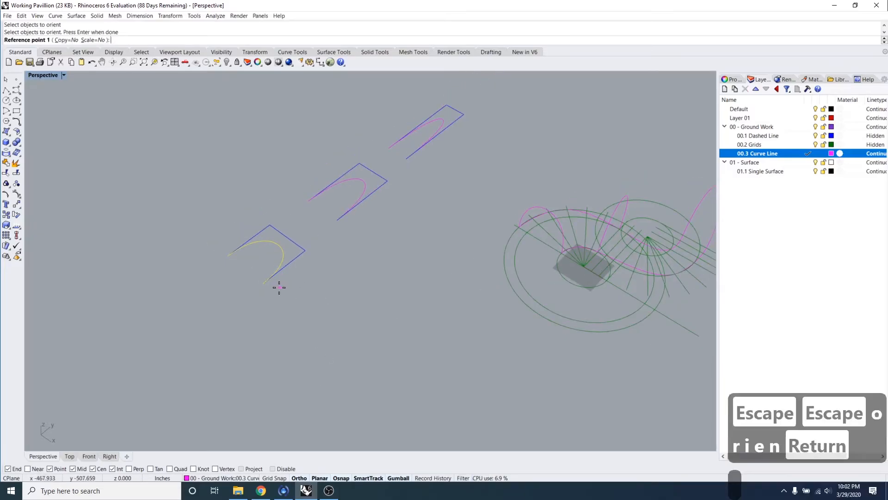
pyautogui.click(262, 284)
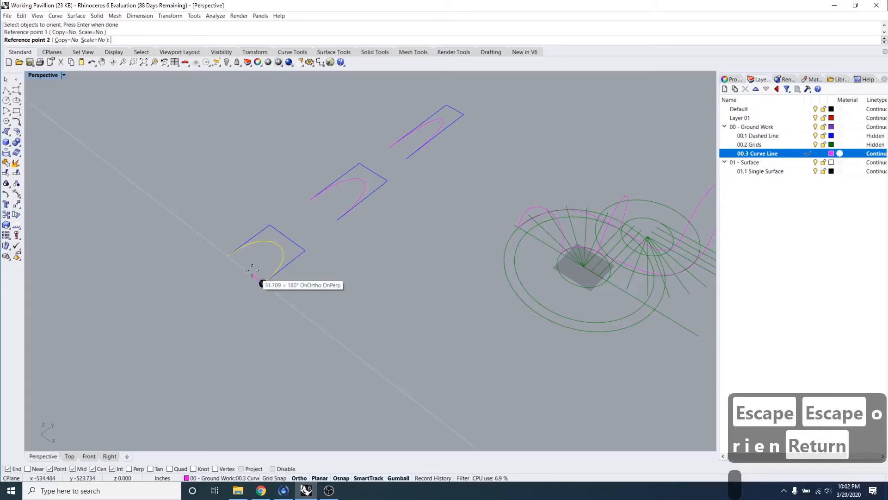
pyautogui.click(227, 254)
pyautogui.scroll(1, 558, 260)
pyautogui.scroll(2, 559, 260)
pyautogui.click(561, 245)
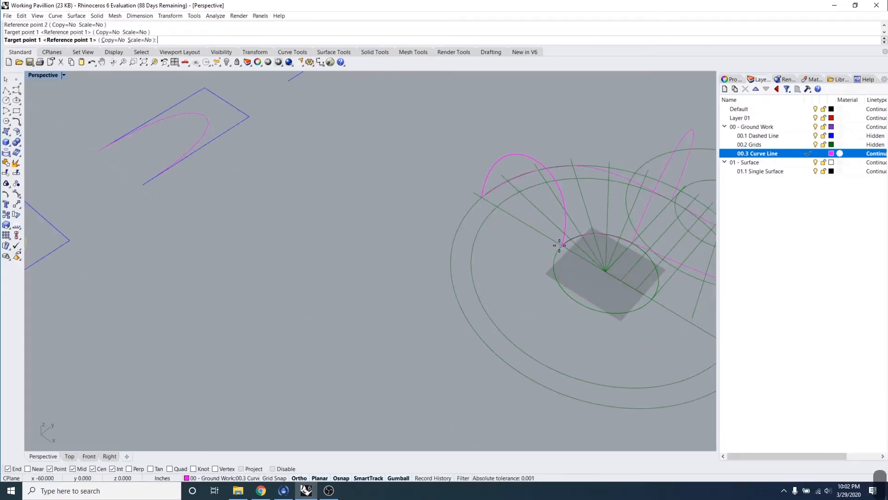
pyautogui.moveTo(485, 197); pyautogui.dragTo(462, 178, button='right')
pyautogui.scroll(-6, 552, 311)
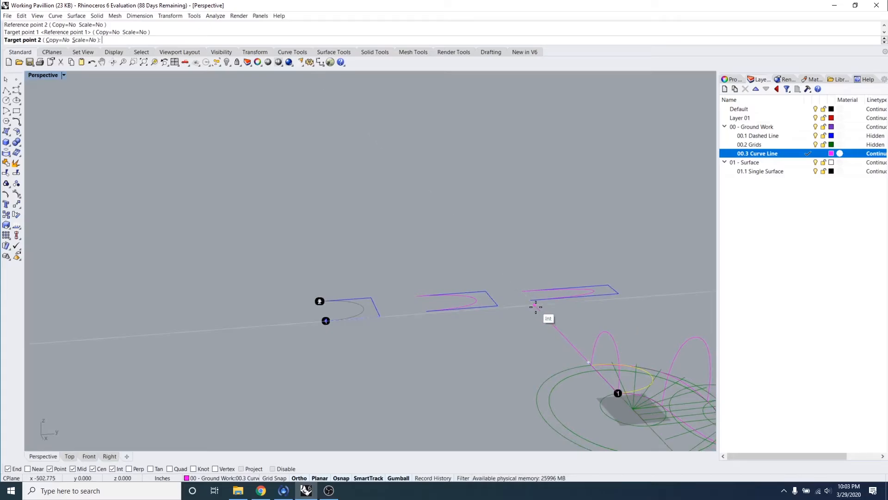
pyautogui.press('Escape')
pyautogui.press('Escape')
pyautogui.scroll(-5, 576, 360)
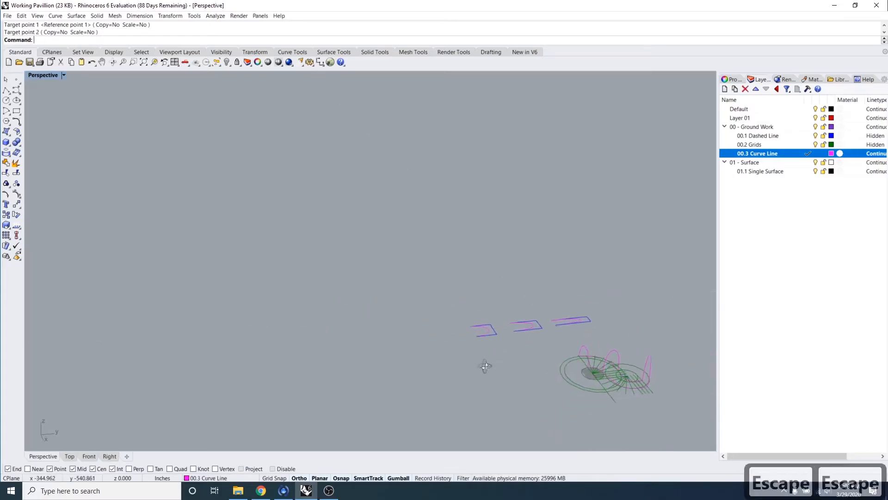
pyautogui.moveTo(484, 364); pyautogui.dragTo(432, 289, button='right')
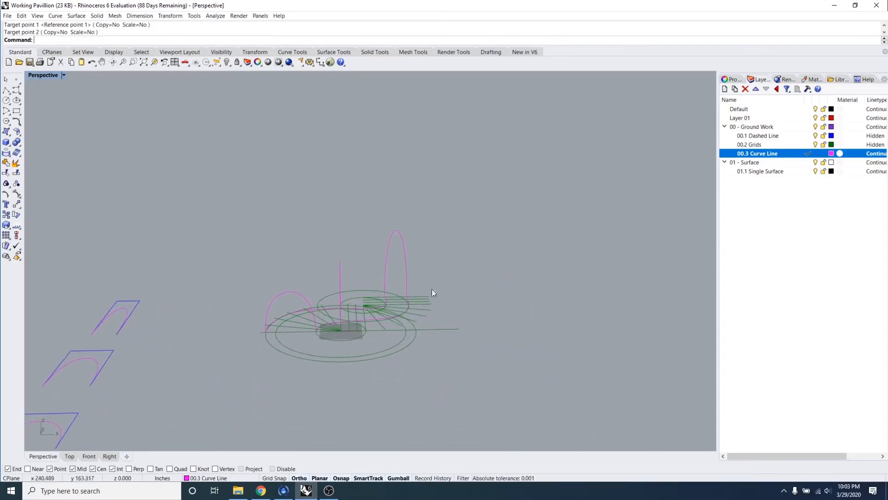
pyautogui.click(405, 240)
pyautogui.press('Escape')
pyautogui.press('Escape')
pyautogui.moveTo(412, 247); pyautogui.dragTo(340, 306, button='right')
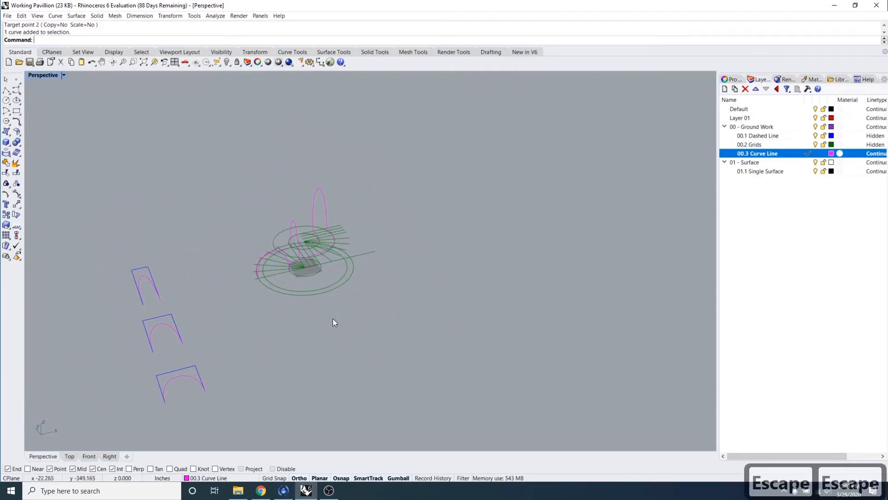
# - Start a Sweep2 with the inner and outer S-shaped plan curves as its first and second rails
pyautogui.scroll(5, 273, 250)
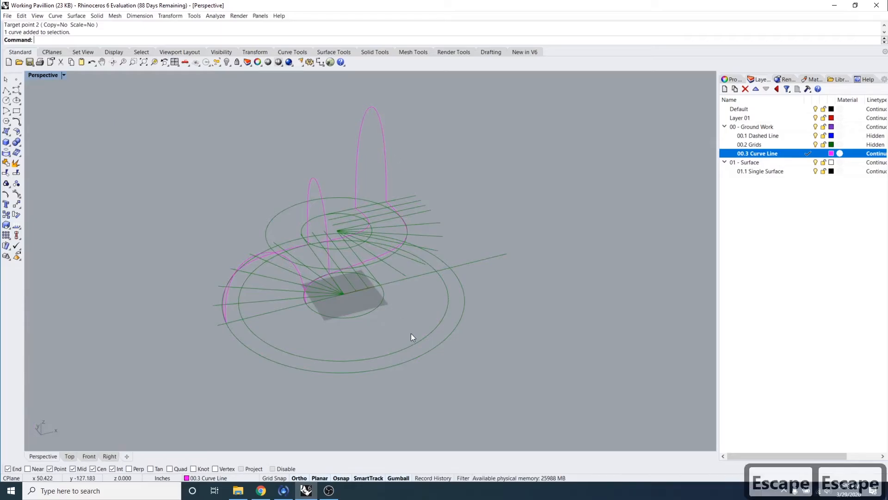
pyautogui.write('Swep')
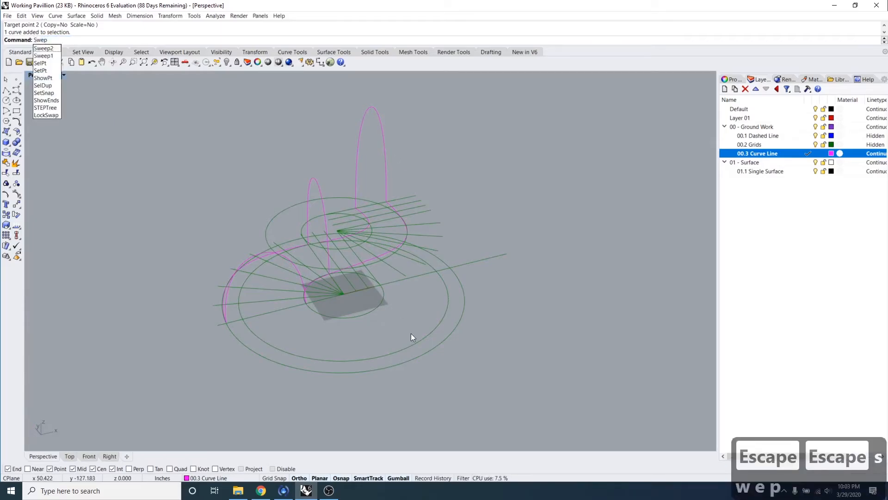
pyautogui.write('1')
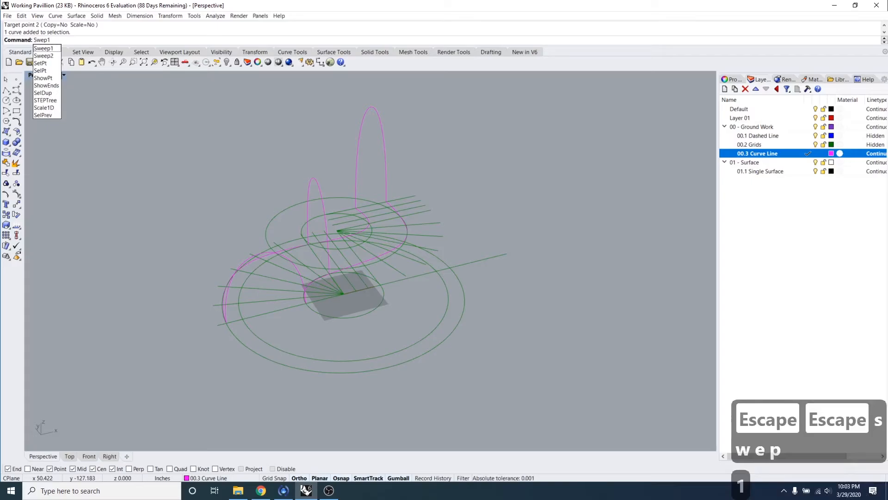
pyautogui.press('BackSpace')
pyautogui.write('2')
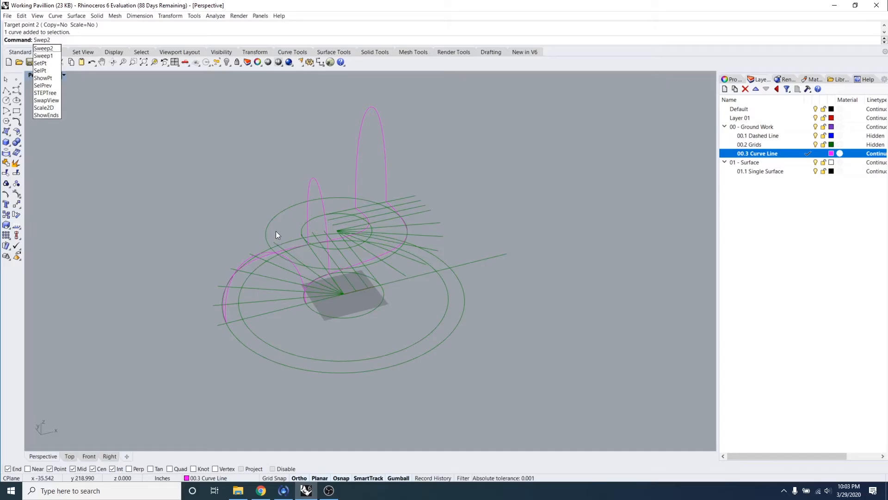
pyautogui.press('BackSpace')
pyautogui.press('BackSpace')
pyautogui.write('e')
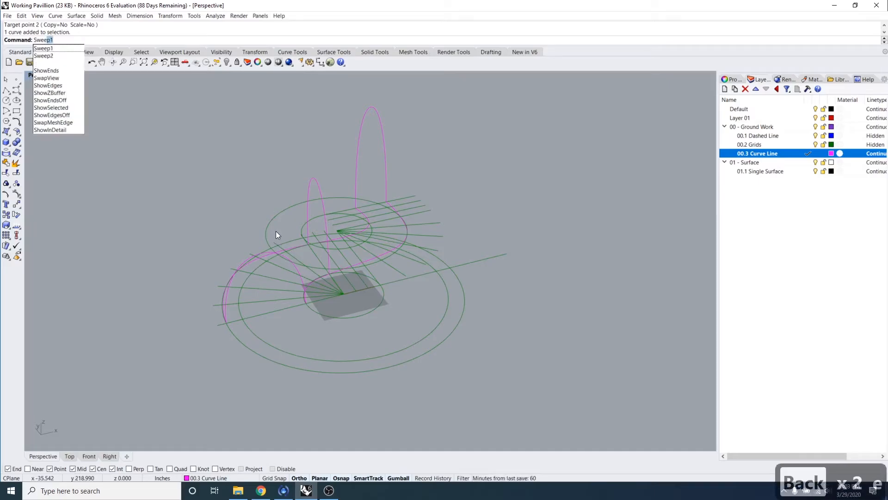
pyautogui.write('p2')
pyautogui.press('Return')
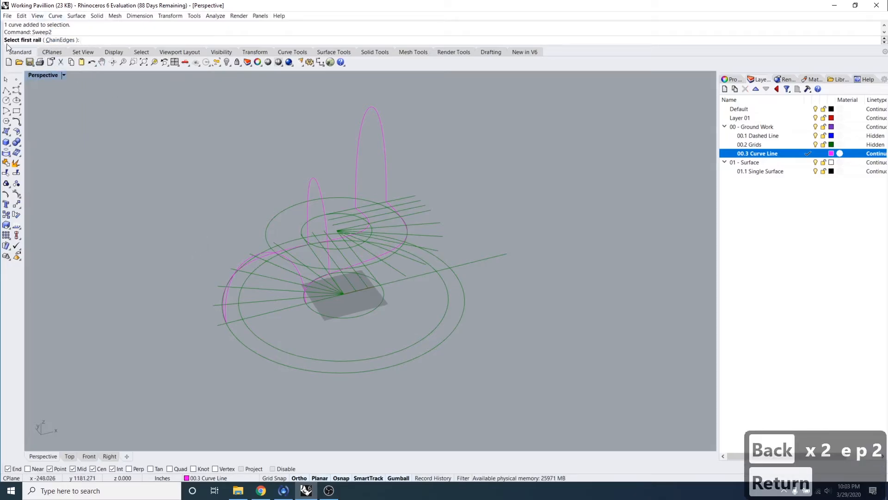
pyautogui.moveTo(148, 173); pyautogui.dragTo(121, 176, button='right')
pyautogui.moveTo(406, 262); pyautogui.dragTo(252, 312, button='right')
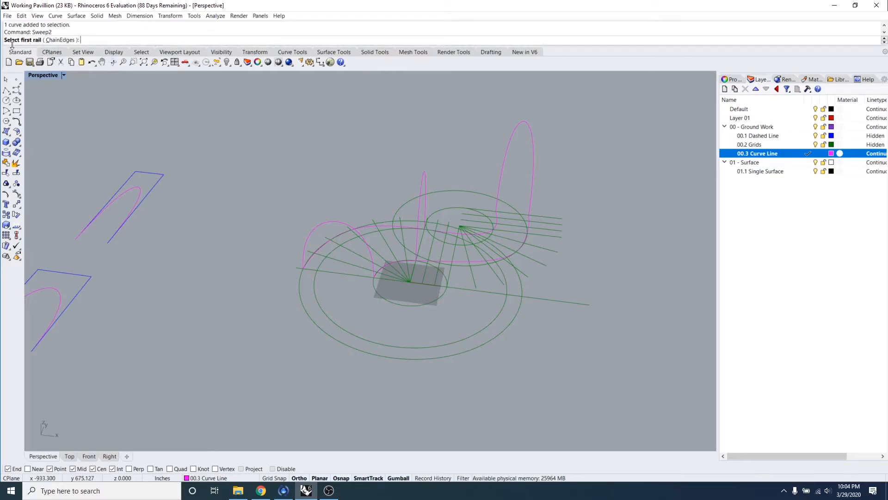
pyautogui.scroll(3, 446, 263)
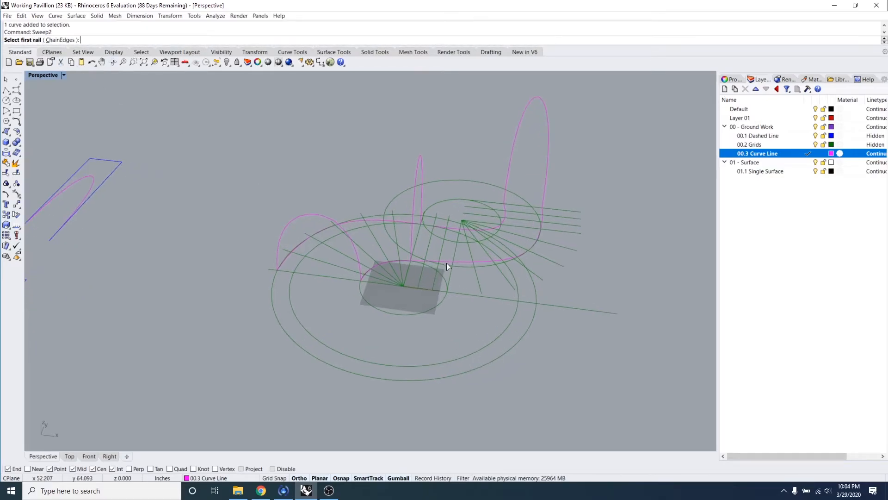
pyautogui.click(446, 260)
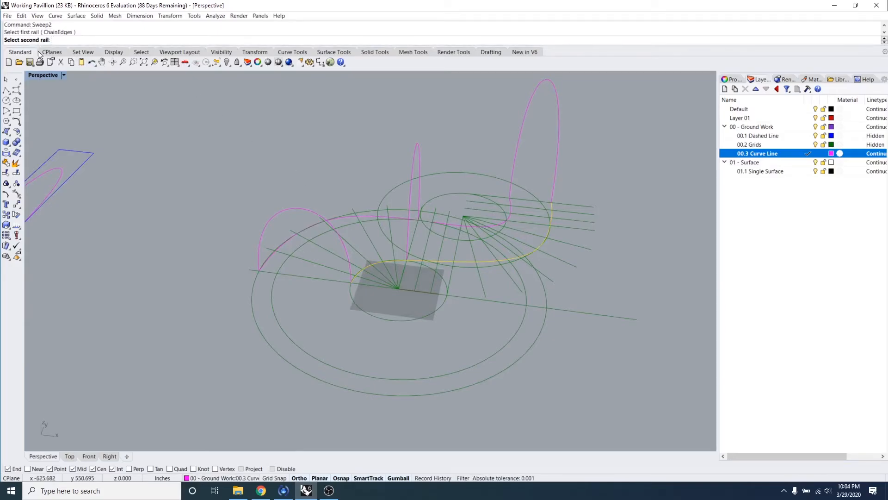
pyautogui.click(350, 216)
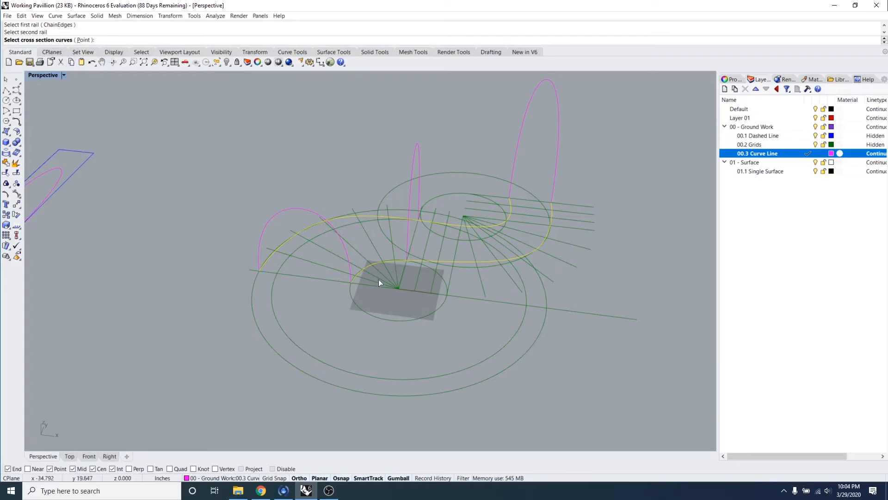
# - Use the three upright arches as the sweep's cross sections, in order from the wide low arch to the tallest one
pyautogui.keyDown('shift'); pyautogui.moveTo(404, 301); pyautogui.dragTo(279, 258, button='right'); pyautogui.keyUp('shift')
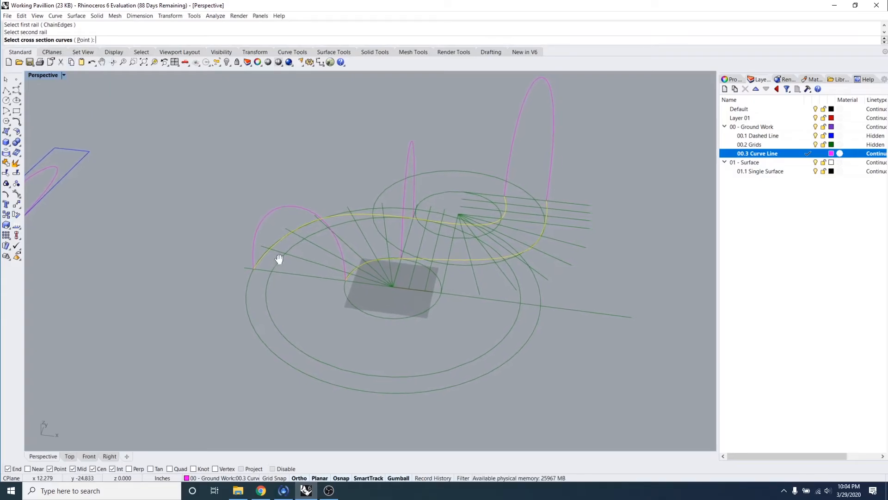
pyautogui.click(283, 206)
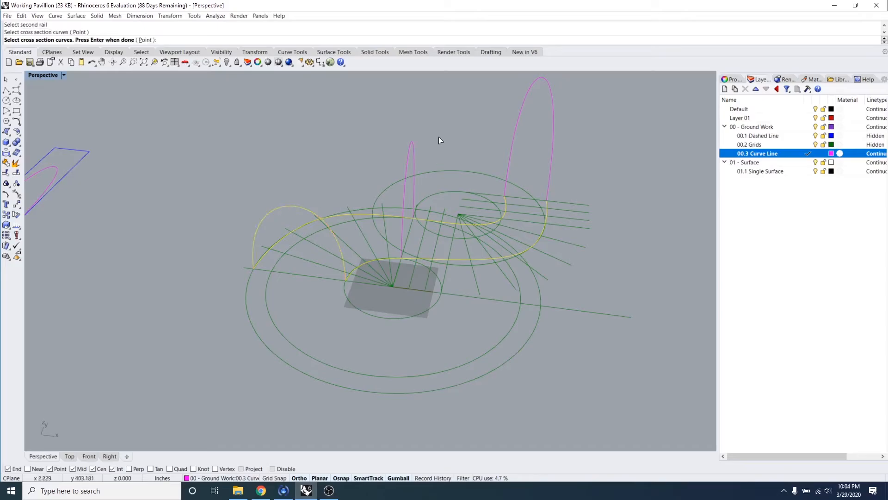
pyautogui.click(415, 146)
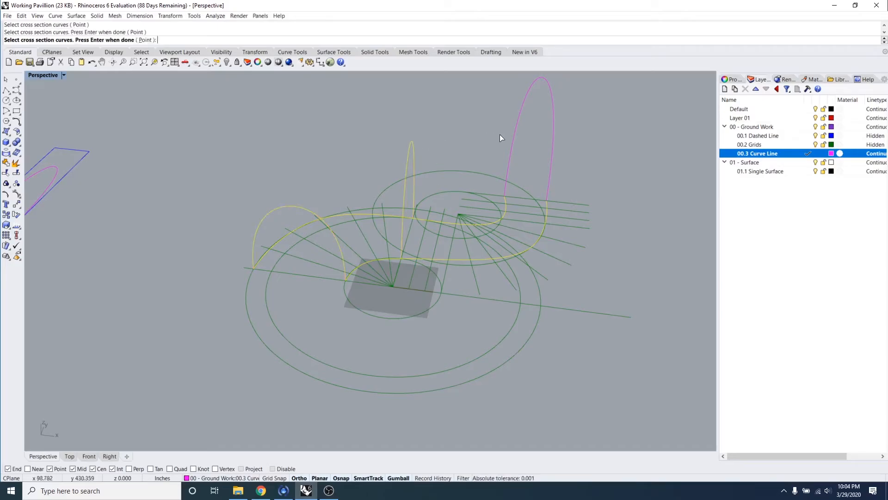
pyautogui.click(521, 111)
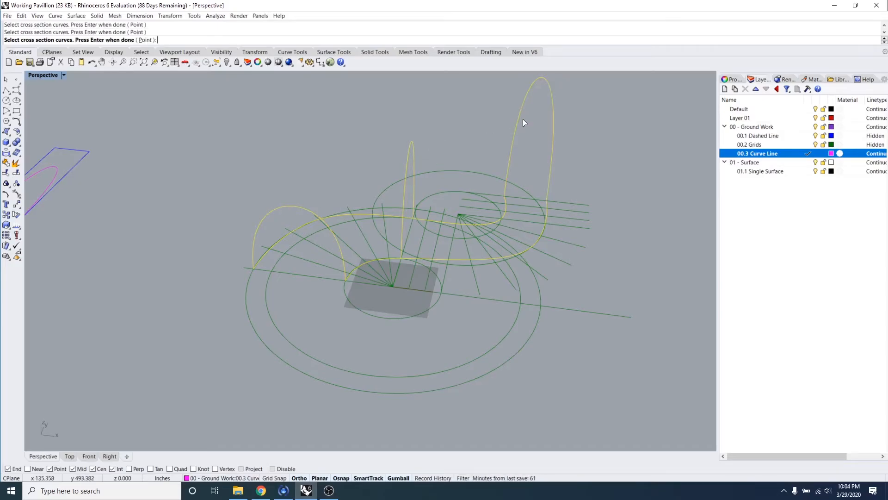
pyautogui.press('Return')
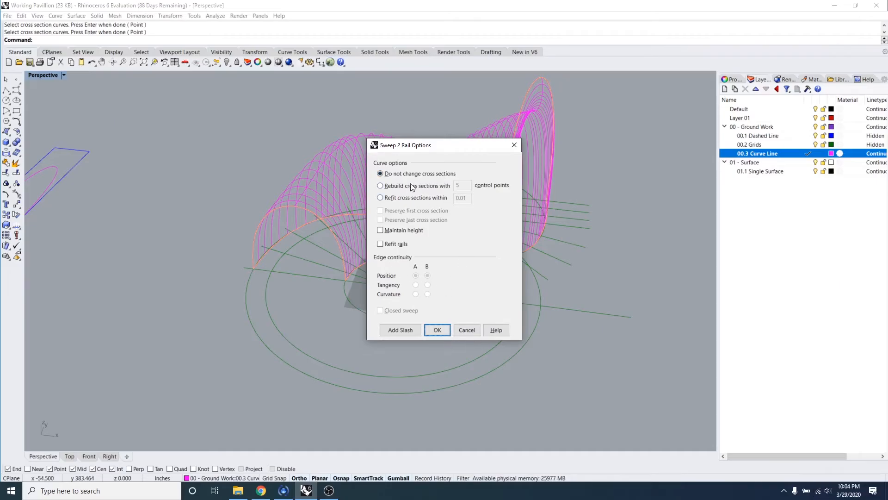
# - Set the sweep to rebuild its cross sections with 10 control points and refresh the preview
pyautogui.moveTo(445, 151); pyautogui.dragTo(173, 117)
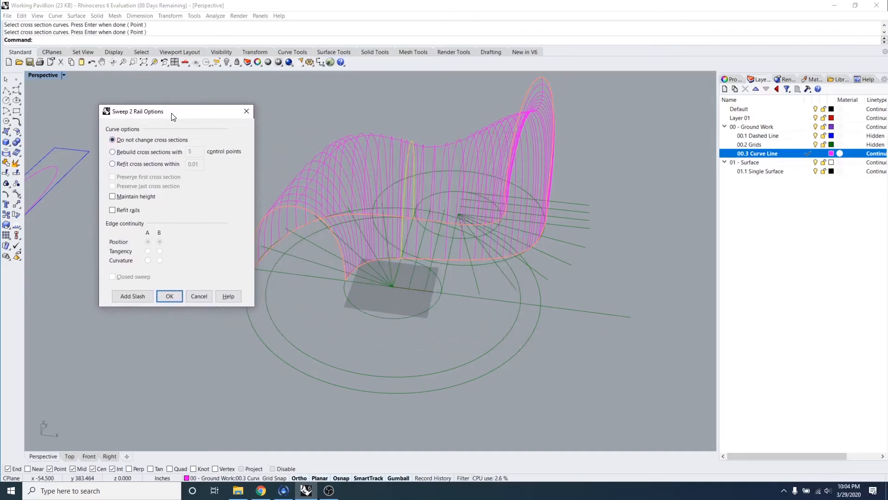
pyautogui.click(134, 153)
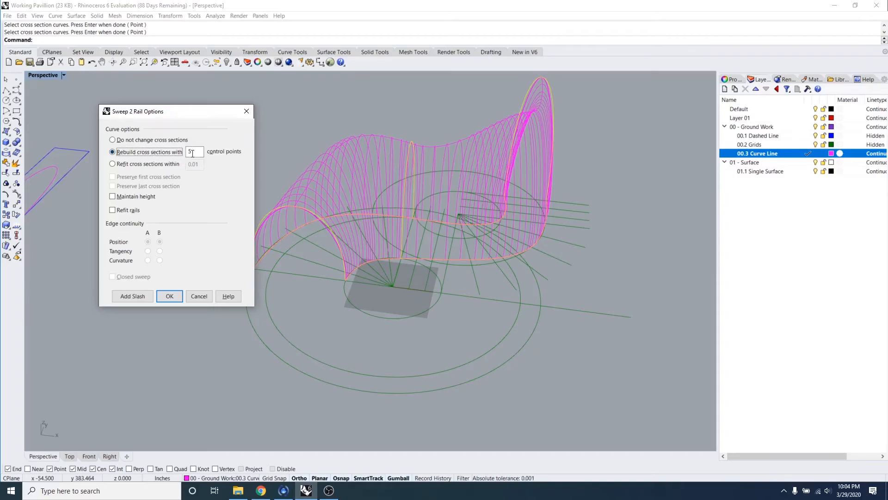
pyautogui.moveTo(192, 153); pyautogui.dragTo(174, 155)
pyautogui.press('End')
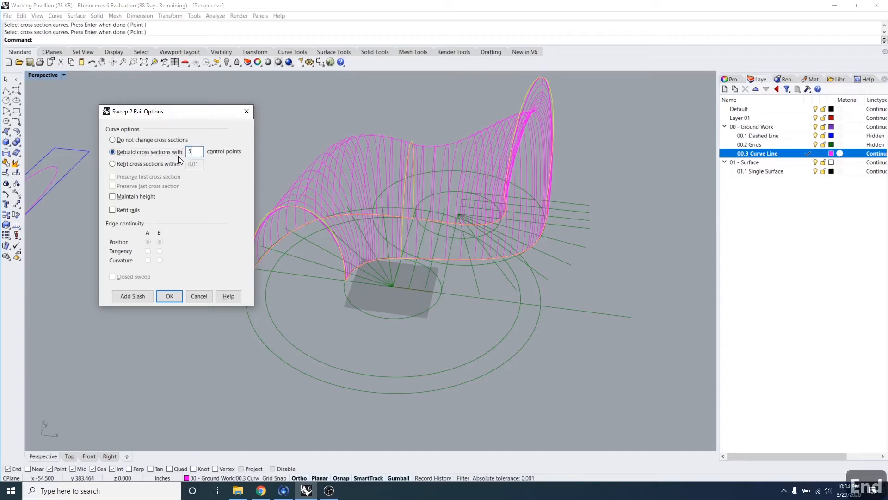
pyautogui.press('Insert')
pyautogui.press('BackSpace')
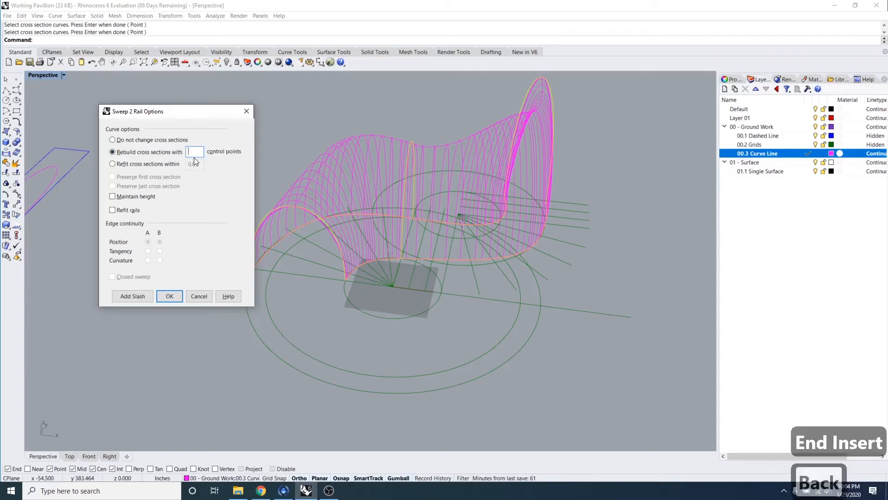
pyautogui.press('End')
pyautogui.press('Num_Lock')
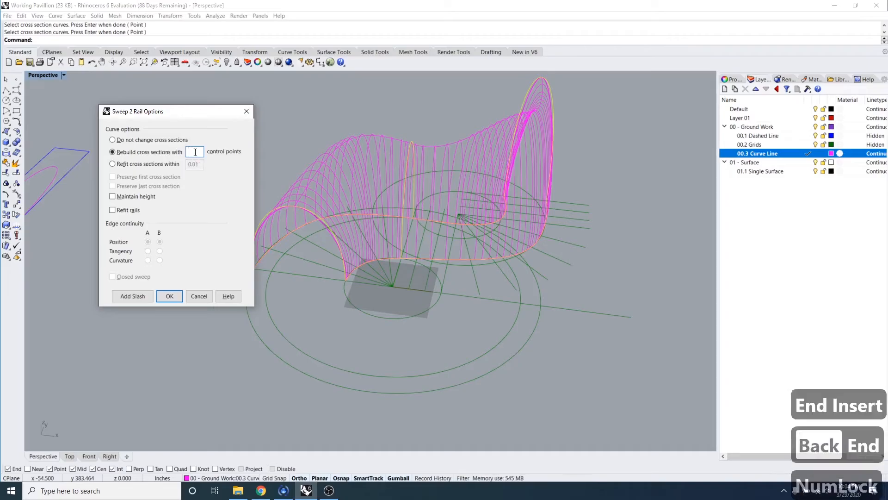
pyautogui.write('10')
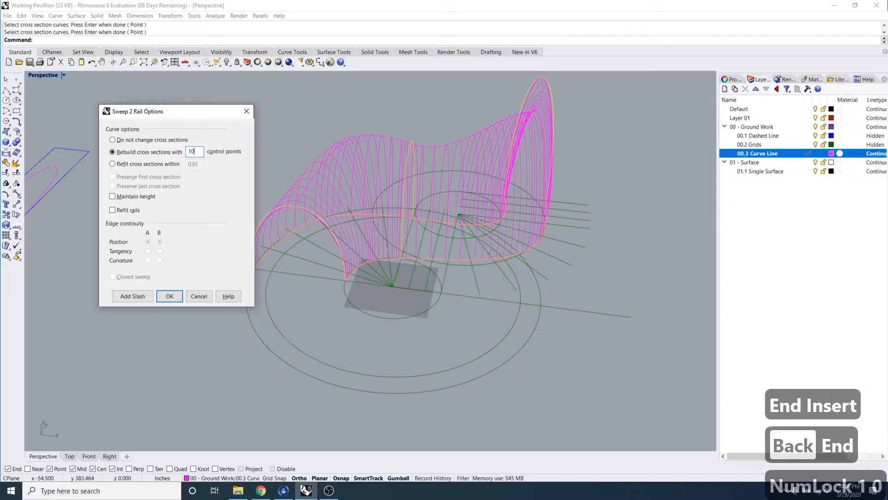
pyautogui.click(156, 140)
pyautogui.click(156, 153)
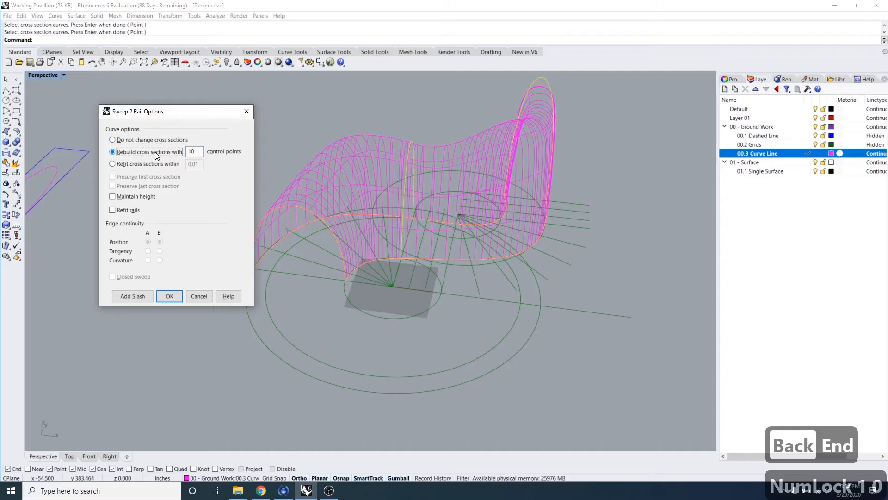
# - Set the cross-section rebuild to 20 control points and update the sweep preview
pyautogui.click(194, 151)
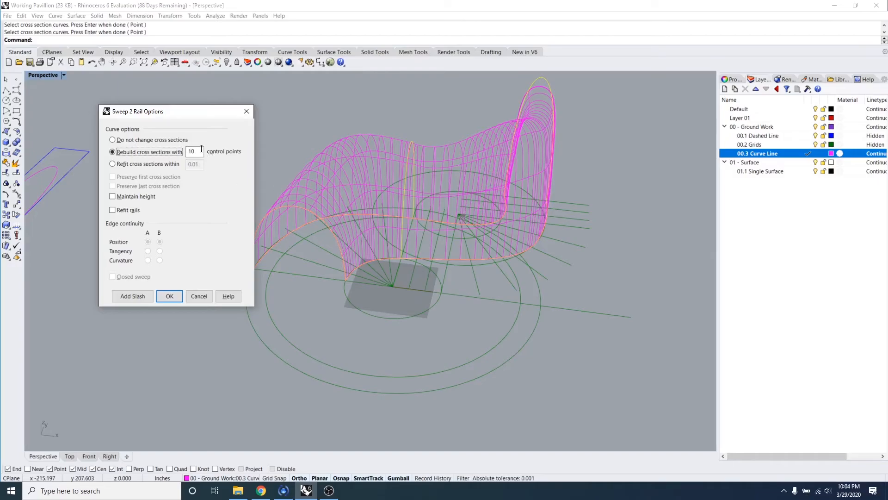
pyautogui.press('Tab')
pyautogui.write('20')
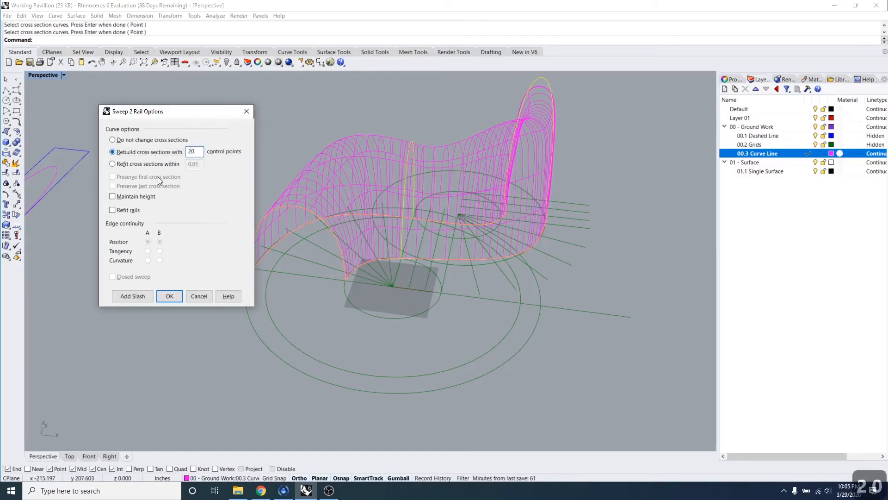
pyautogui.click(139, 164)
pyautogui.click(149, 152)
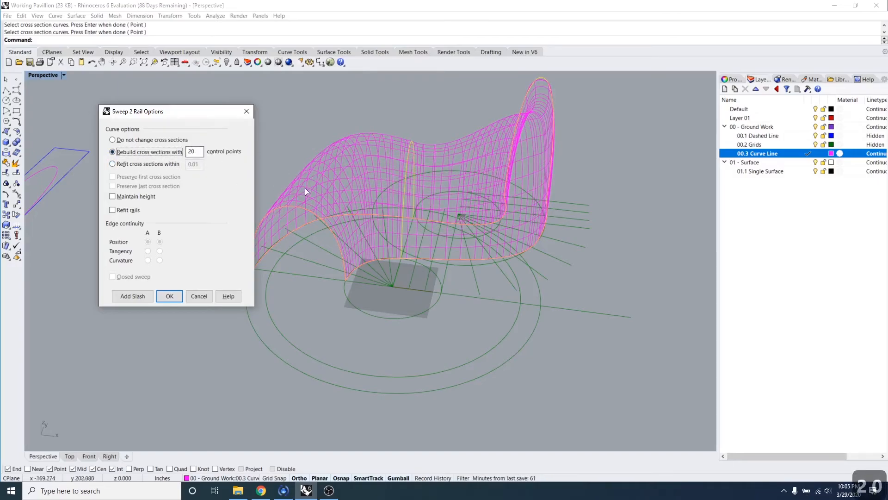
# - Create the two-rail sweep surface with its cross sections rebuilt with 20 control points
pyautogui.moveTo(357, 239); pyautogui.dragTo(356, 256, button='right')
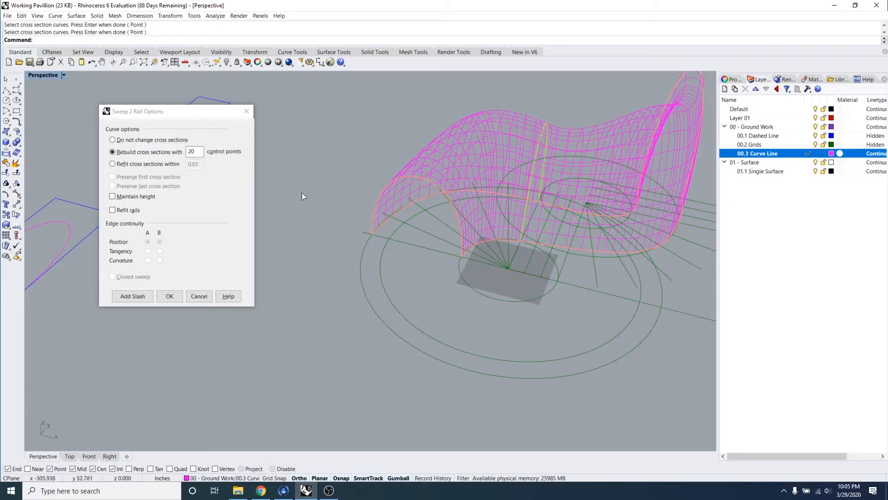
pyautogui.click(177, 152)
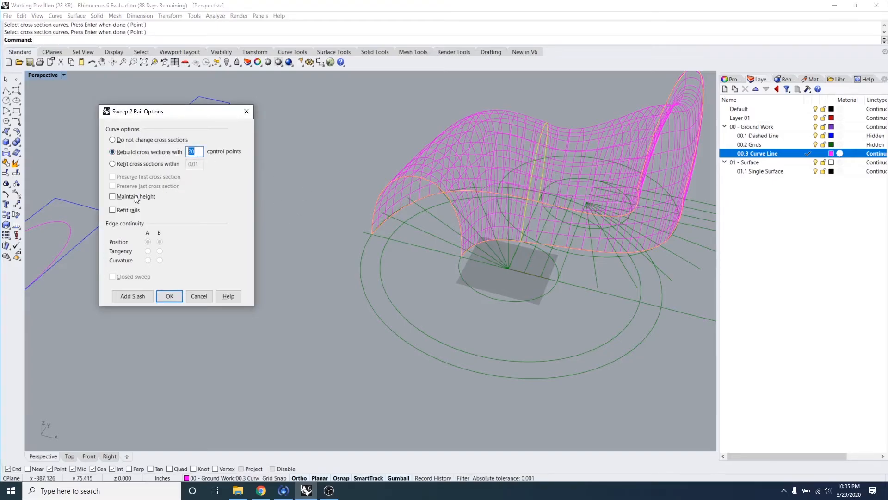
pyautogui.click(171, 295)
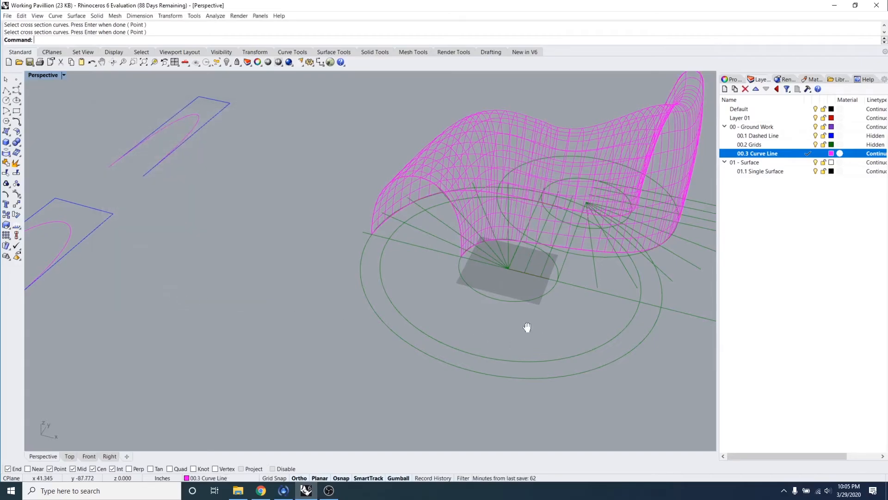
# - Switch the perspective viewport to Shaded display and inspect the swept pavilion surface
pyautogui.moveTo(528, 327); pyautogui.dragTo(376, 270, button='right')
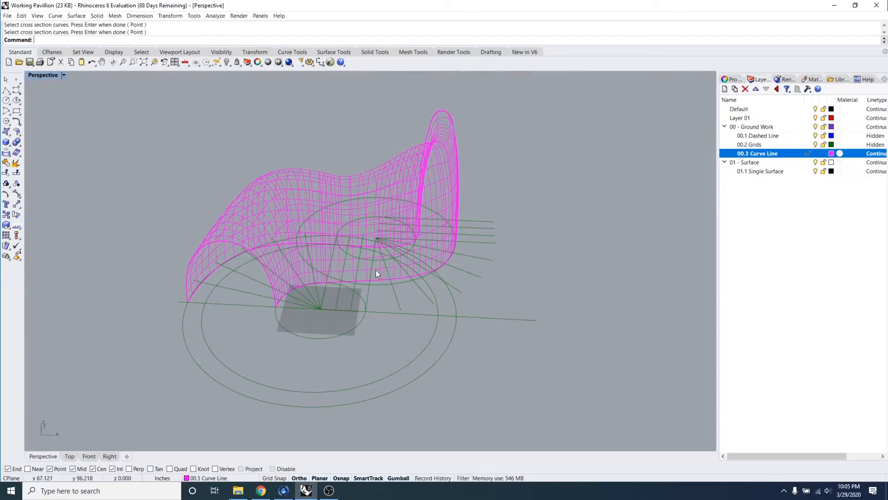
pyautogui.click(64, 74)
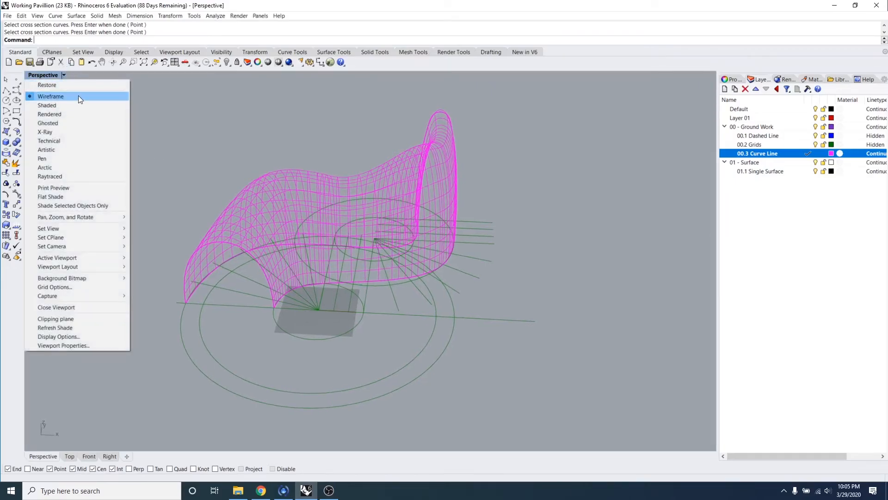
pyautogui.click(64, 105)
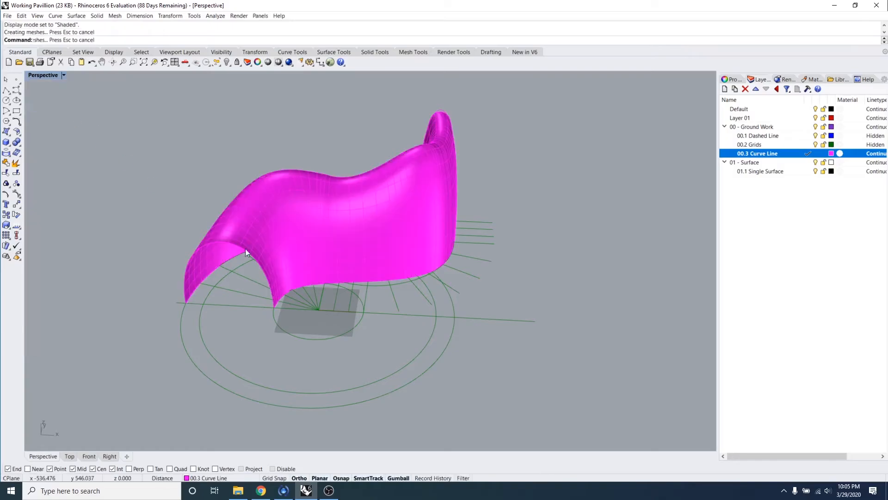
pyautogui.moveTo(401, 295)
pyautogui.mouseDown(button='right')
pyautogui.moveTo(390, 307)
pyautogui.moveTo(364, 294)
pyautogui.moveTo(430, 309)
pyautogui.moveTo(192, 260)
pyautogui.moveTo(406, 247)
pyautogui.moveTo(459, 306)
pyautogui.moveTo(447, 268)
pyautogui.mouseUp(button='right')
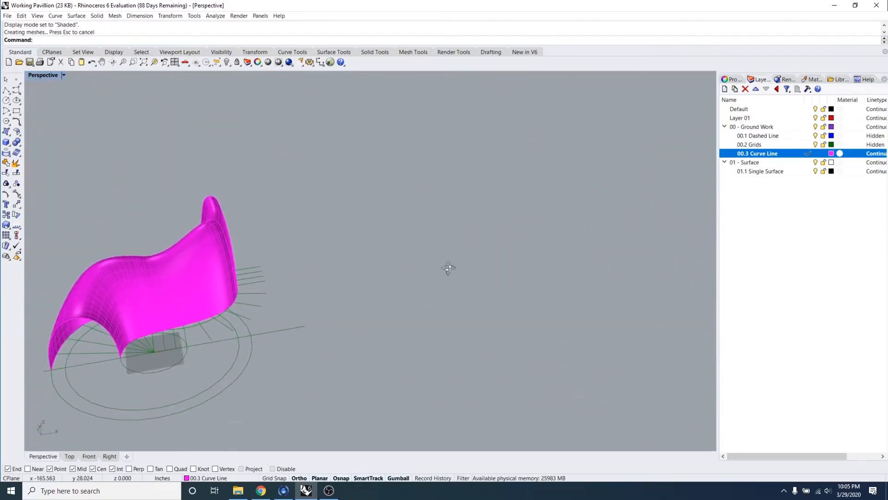
pyautogui.click(198, 229)
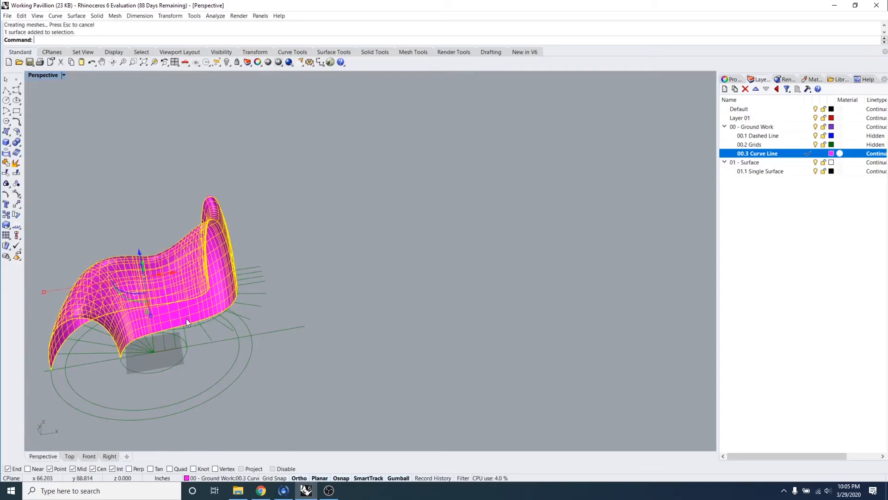
pyautogui.moveTo(186, 318); pyautogui.dragTo(421, 246, button='right')
pyautogui.press('Escape')
pyautogui.press('Escape')
pyautogui.press('Escape')
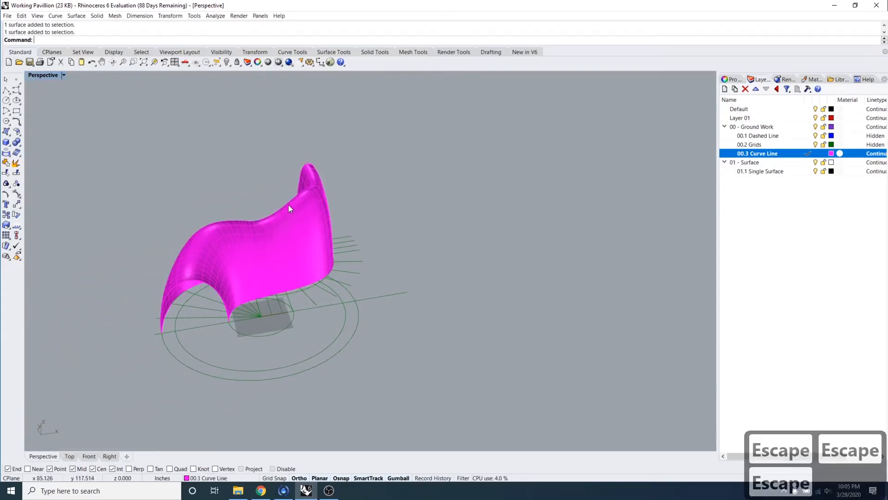
# - Move the swept pavilion surface to the 01.1 Single Surface layer
pyautogui.click(287, 205)
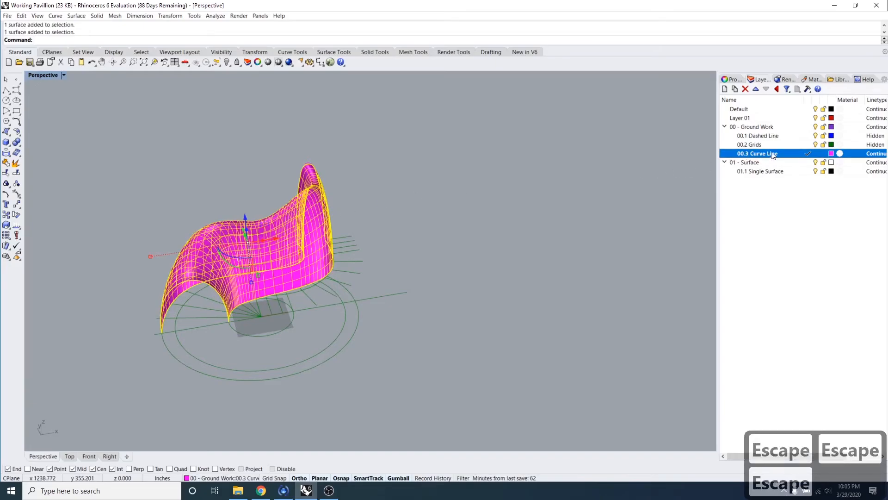
pyautogui.click(791, 175)
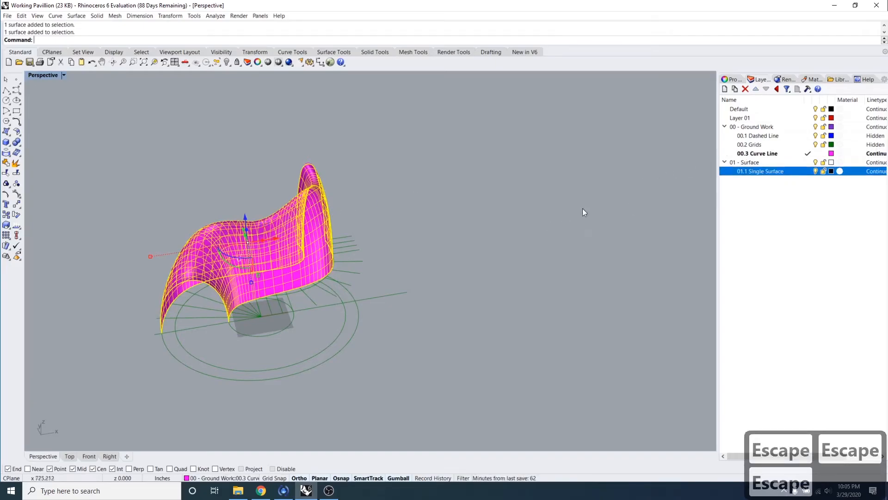
pyautogui.rightClick(761, 170)
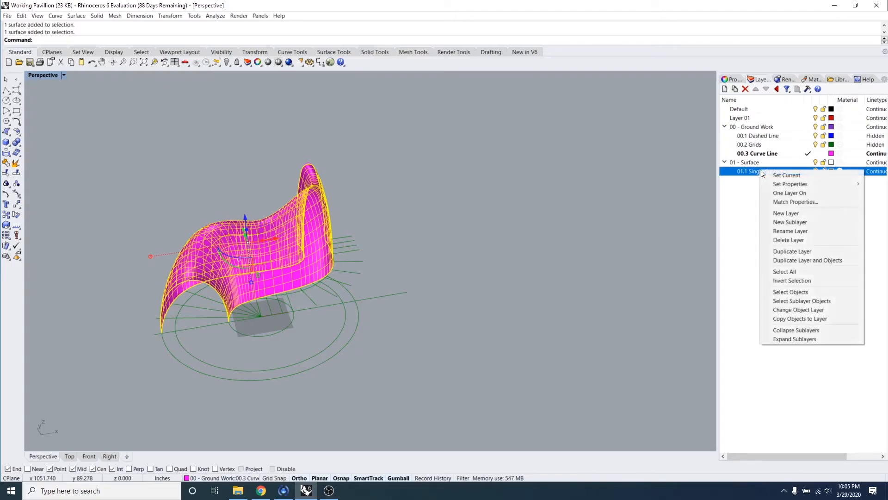
pyautogui.click(820, 309)
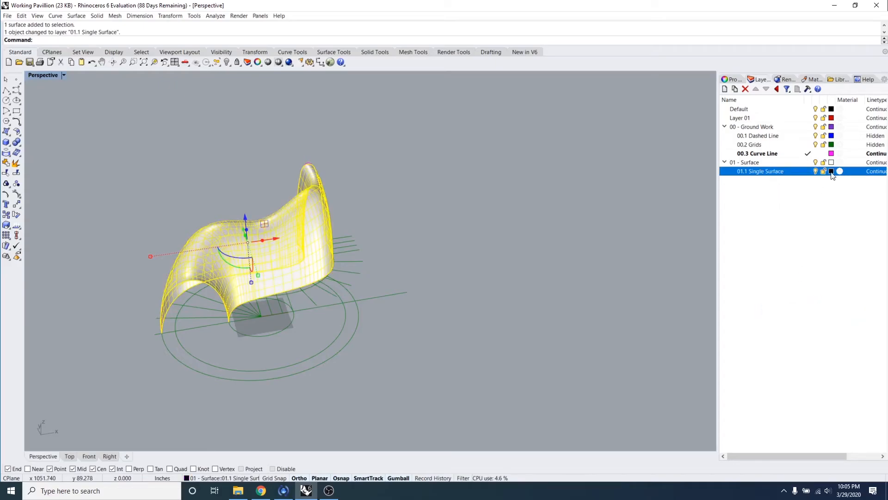
# - Set the color of the 01.1 Single Surface layer to Purple and deselect the surface
pyautogui.click(832, 172)
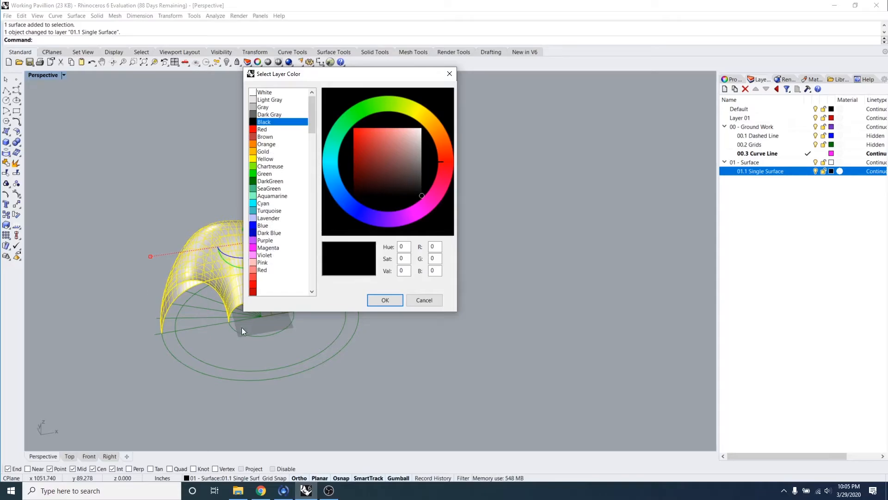
pyautogui.scroll(-4, 283, 254)
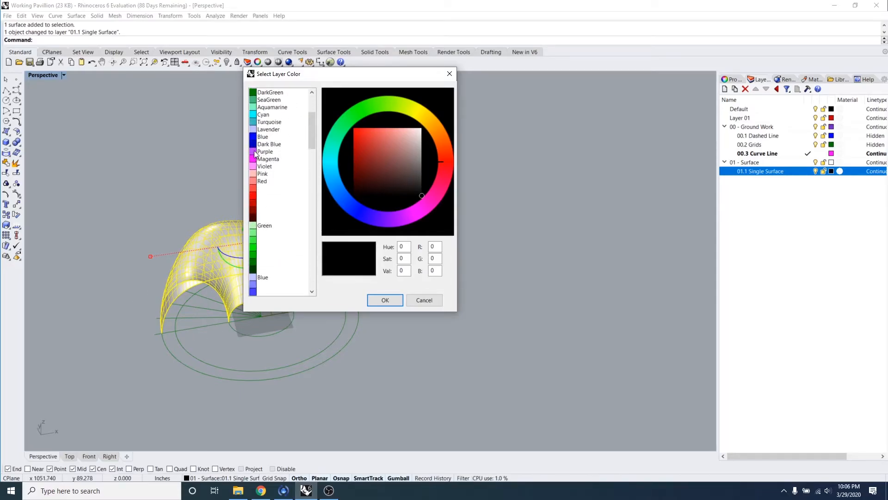
pyautogui.click(255, 153)
pyautogui.click(380, 305)
pyautogui.click(439, 279)
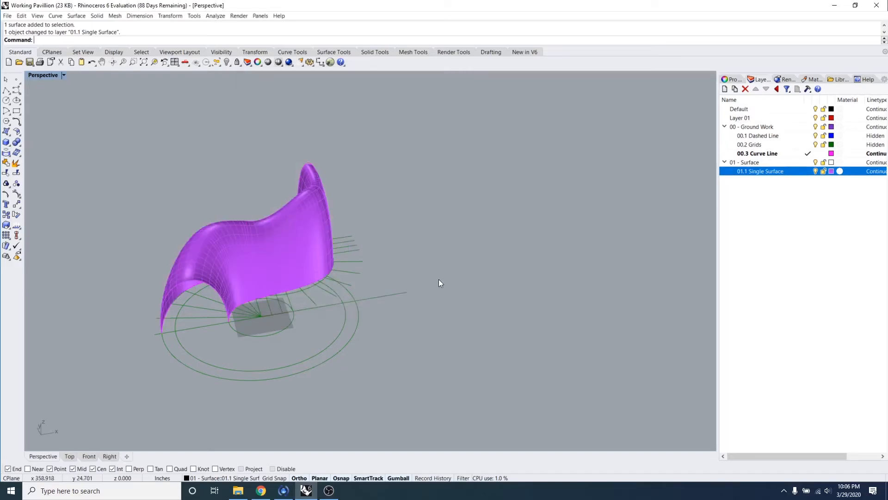
# - Switch to Chrome and examine the three arch profiles and the plan curves on page 2 of Second Semester.pdf, including their numbered point labels
pyautogui.scroll(-4, 256, 263)
pyautogui.scroll(-6, 372, 275)
pyautogui.keyDown('shift'); pyautogui.moveTo(371, 325); pyautogui.dragTo(408, 317, button='right'); pyautogui.keyUp('shift')
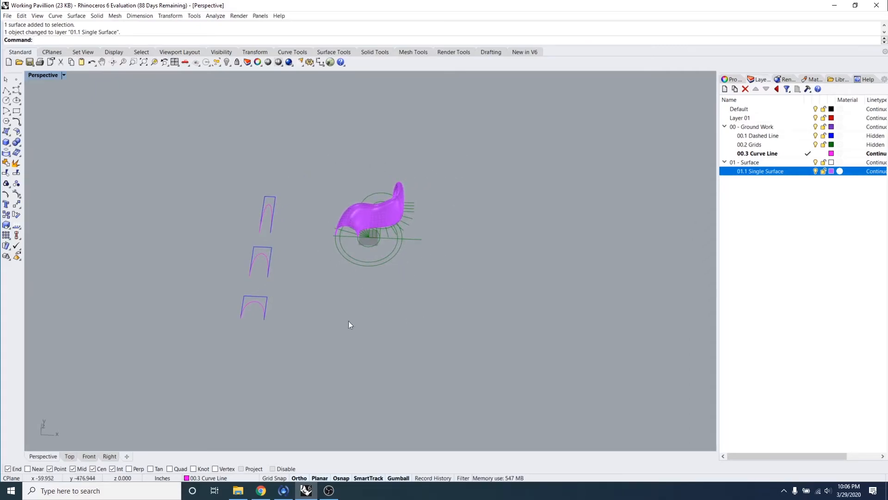
pyautogui.click(262, 491)
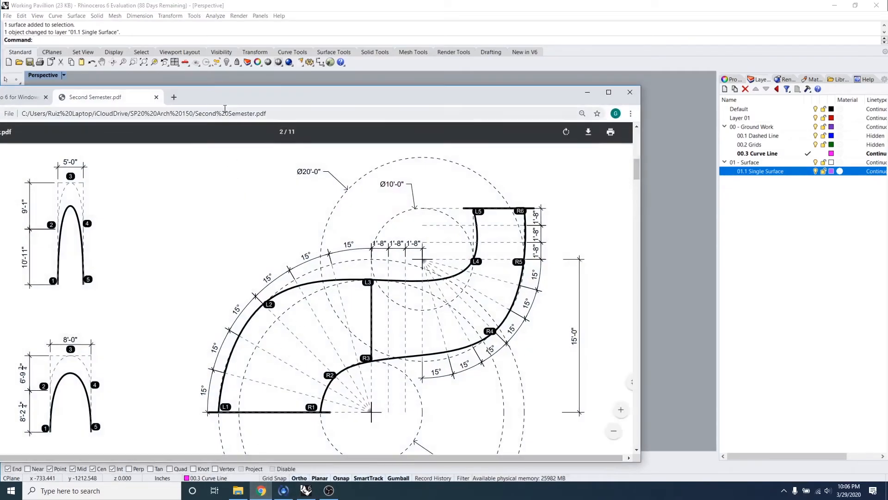
pyautogui.moveTo(226, 97); pyautogui.dragTo(363, 43)
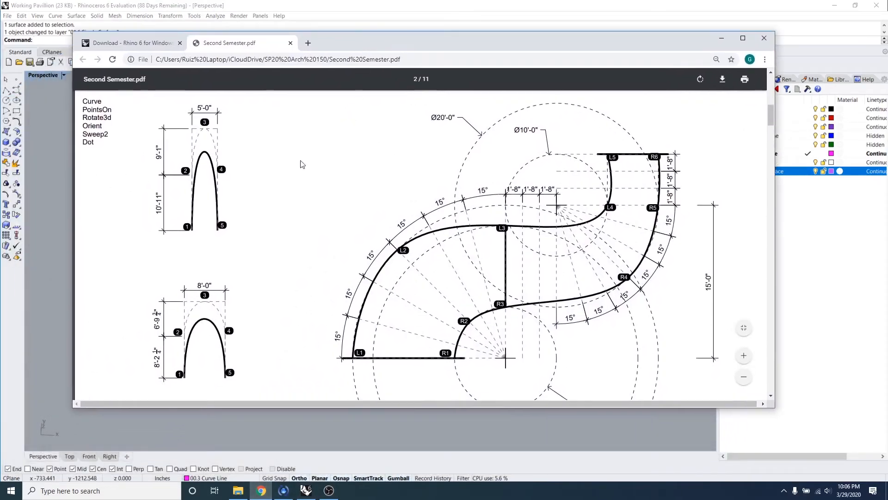
pyautogui.scroll(-1, 360, 229)
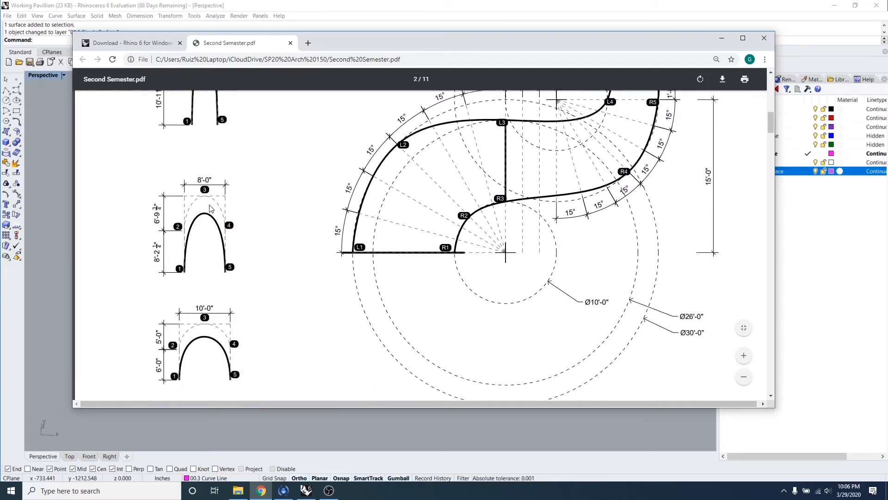
pyautogui.scroll(-2, 210, 207)
pyautogui.scroll(3, 408, 349)
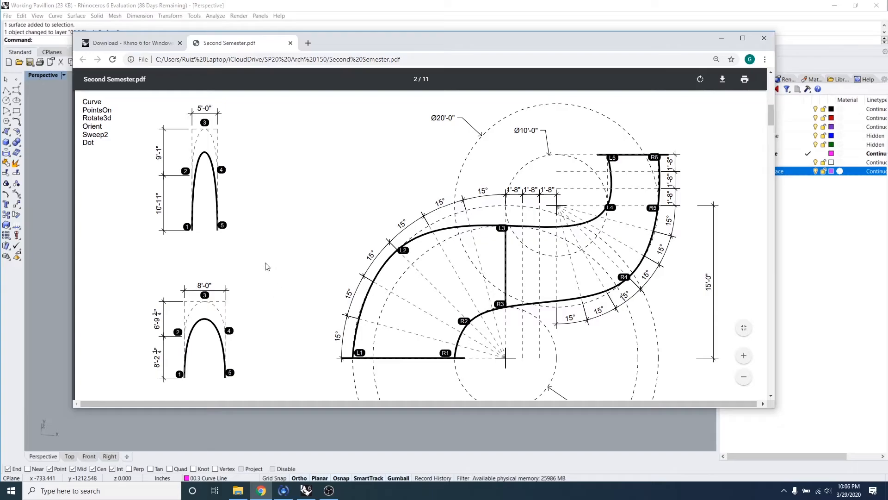
pyautogui.scroll(-2, 267, 267)
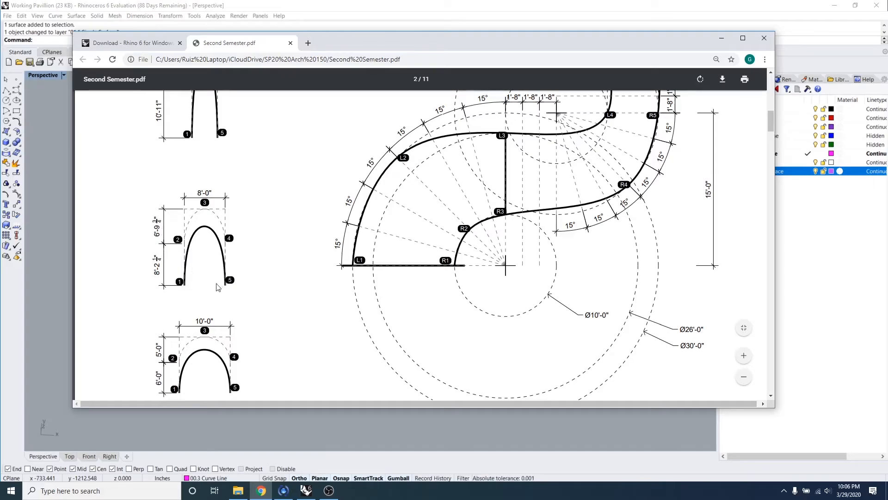
pyautogui.scroll(-3, 217, 287)
pyautogui.scroll(3, 264, 291)
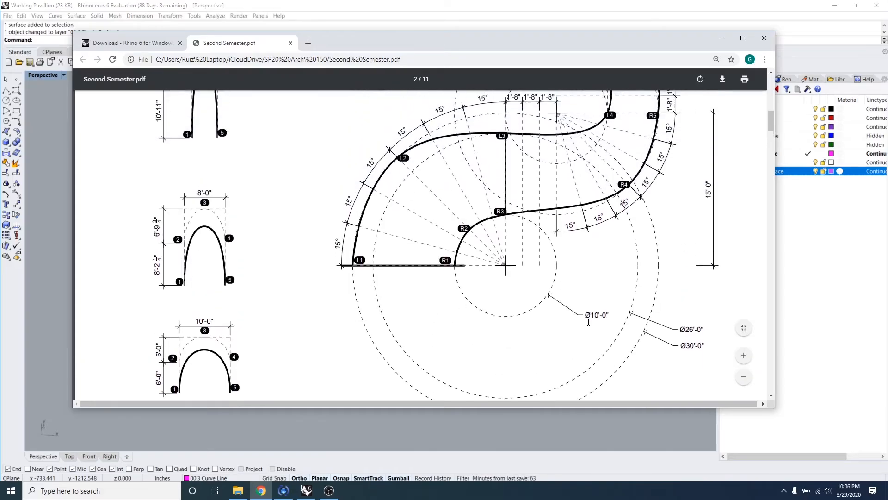
pyautogui.scroll(-1, 527, 304)
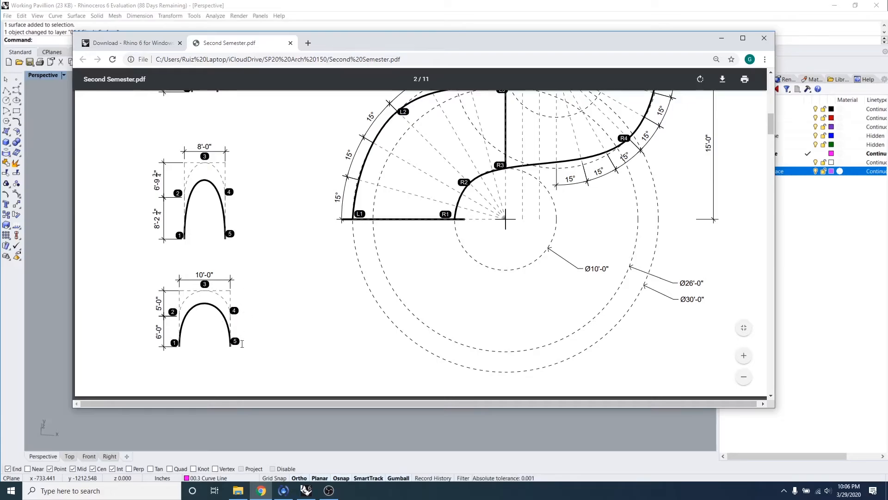
# - Highlight the Dot command in the command list beside the drawing in the PDF
pyautogui.scroll(-5, 211, 327)
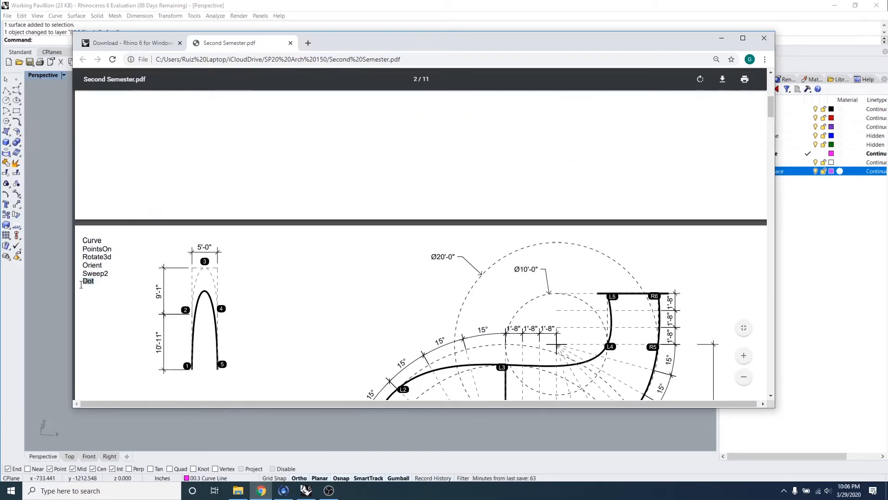
pyautogui.click(96, 284)
pyautogui.moveTo(95, 285); pyautogui.dragTo(82, 284)
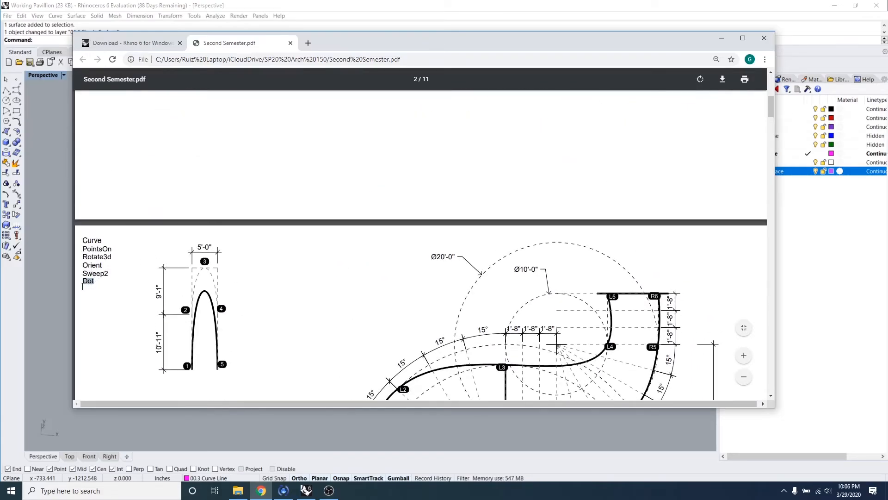
# - Switch back to Rhino, maximize its window and start a new layout page
pyautogui.doubleClick(356, 8)
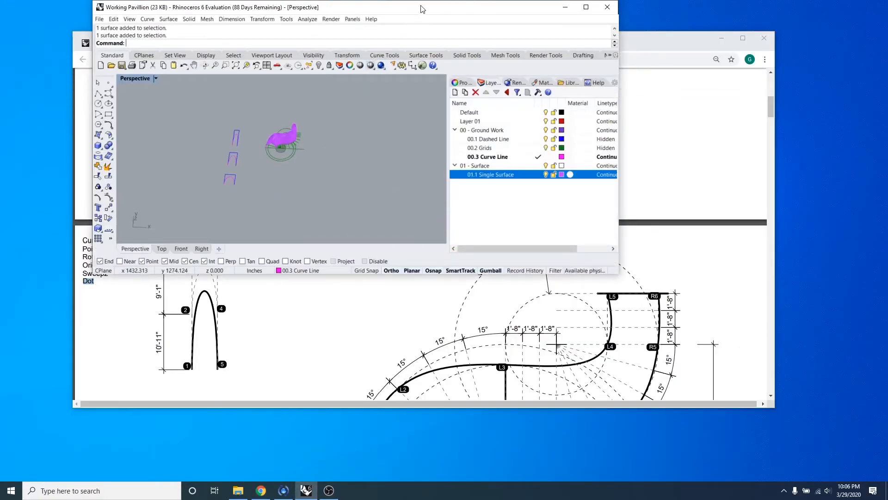
pyautogui.click(586, 7)
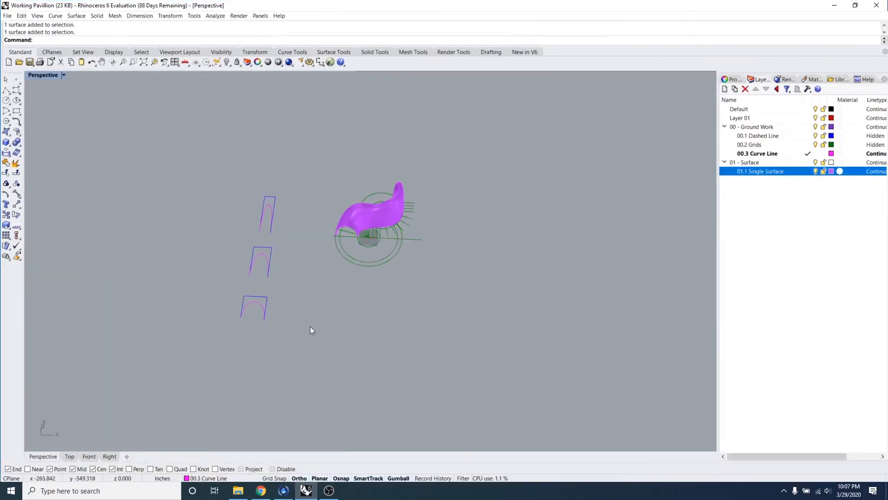
pyautogui.click(127, 457)
pyautogui.click(188, 416)
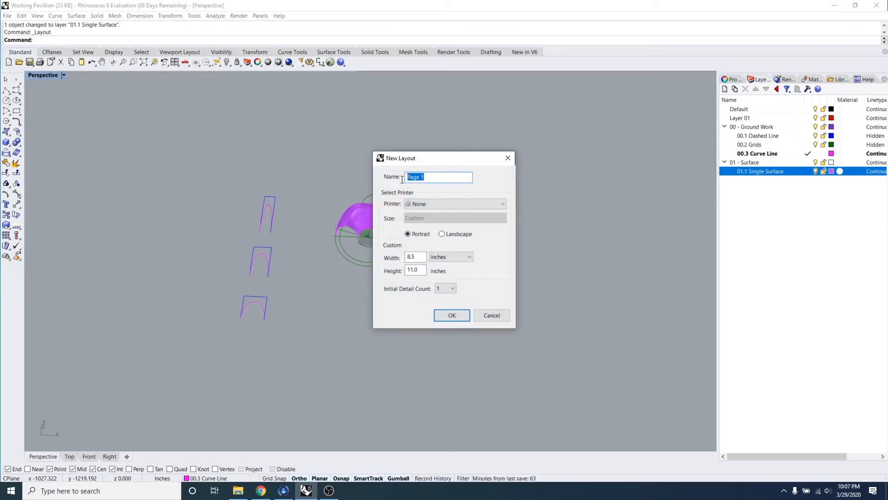
# - Name the new layout "Assignment - 6"
pyautogui.write('Assigne')
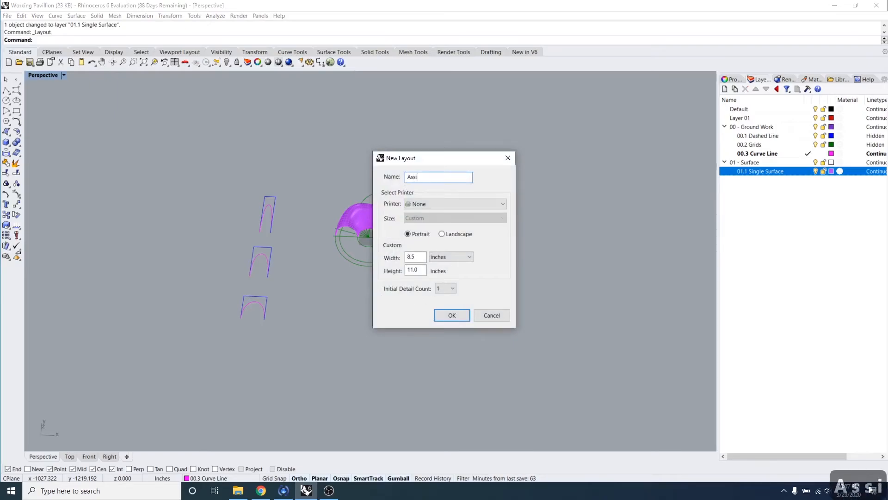
pyautogui.press('BackSpace')
pyautogui.write('men')
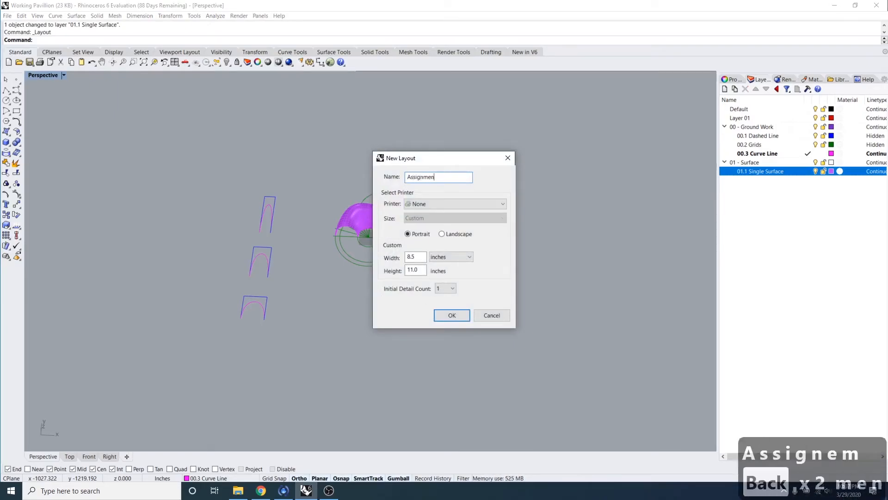
pyautogui.write('t - 6')
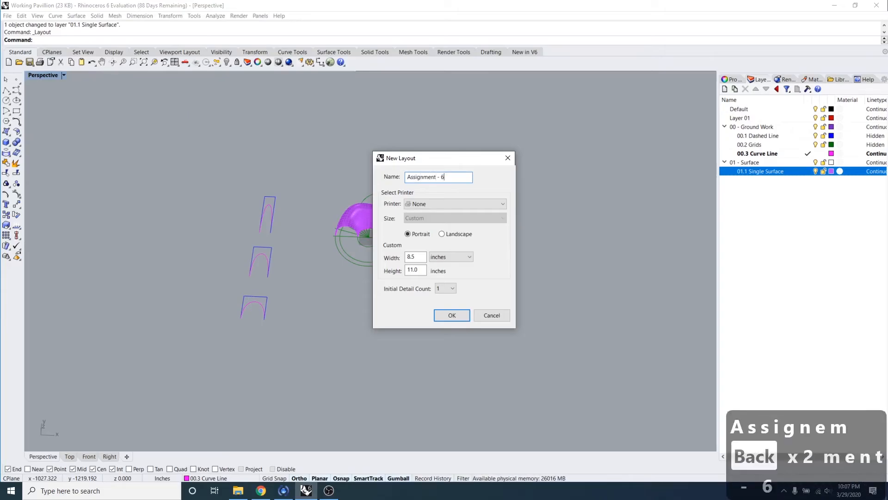
# - Set the new layout to the Rhino PDF printer, Tabloid (11" x 17") size and landscape orientation, and create it
pyautogui.click(432, 203)
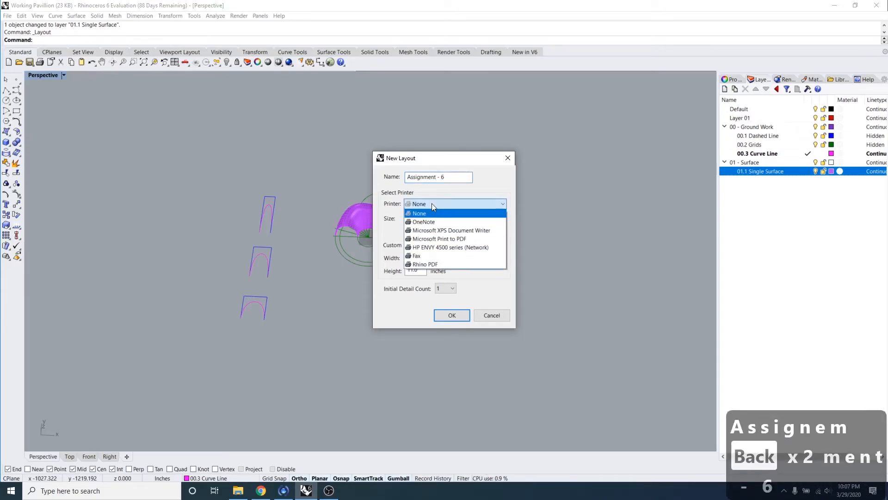
pyautogui.click(439, 264)
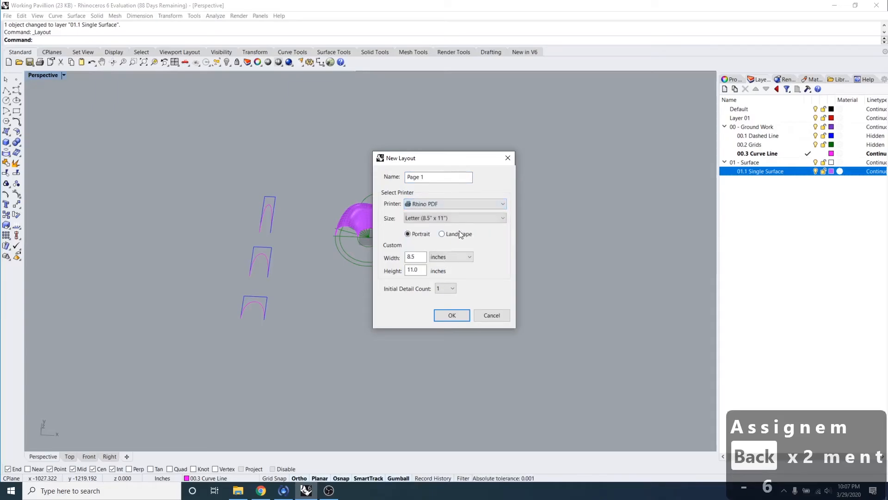
pyautogui.click(452, 218)
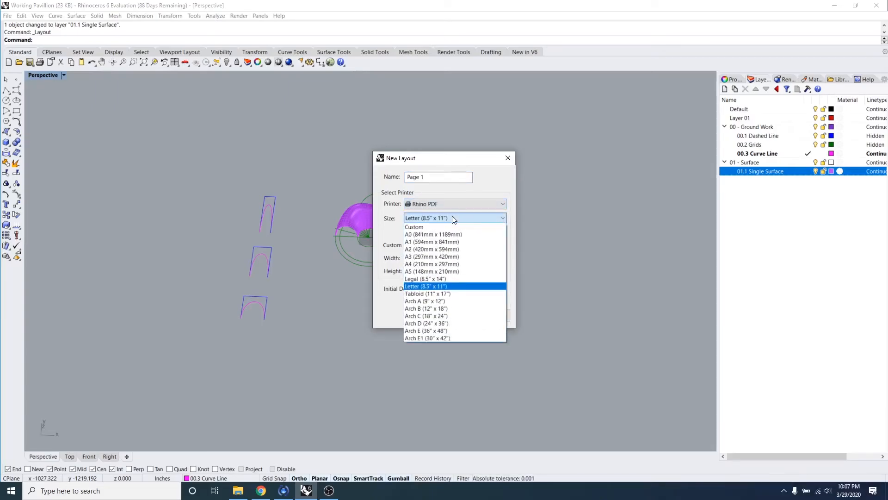
pyautogui.click(453, 293)
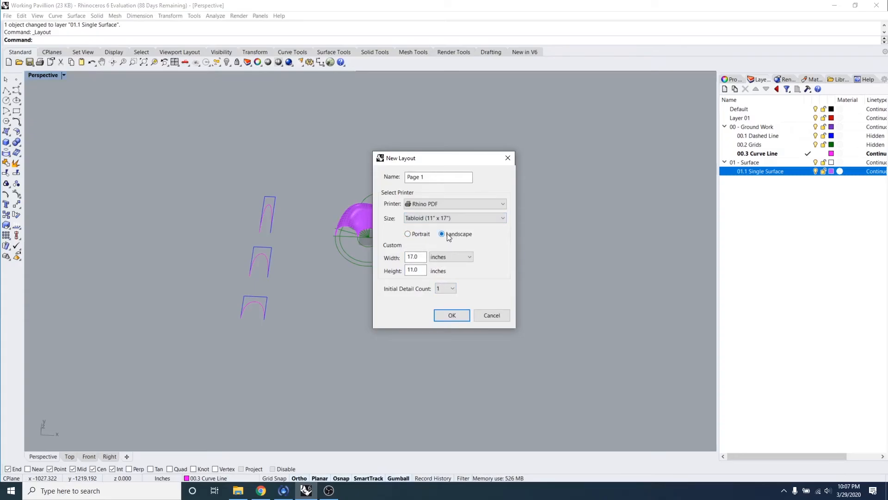
pyautogui.click(455, 315)
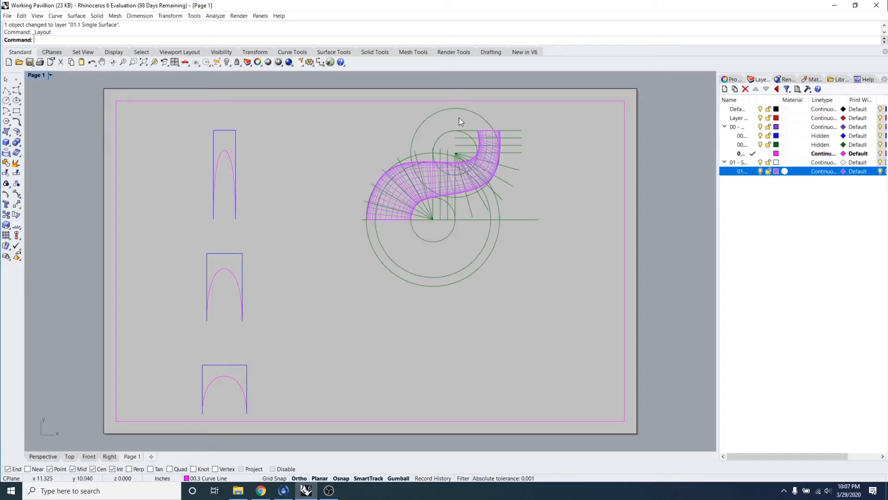
# - Shrink the layout's detail to a tall strip along the page's left side and center the three arch profiles inside it
pyautogui.click(460, 100)
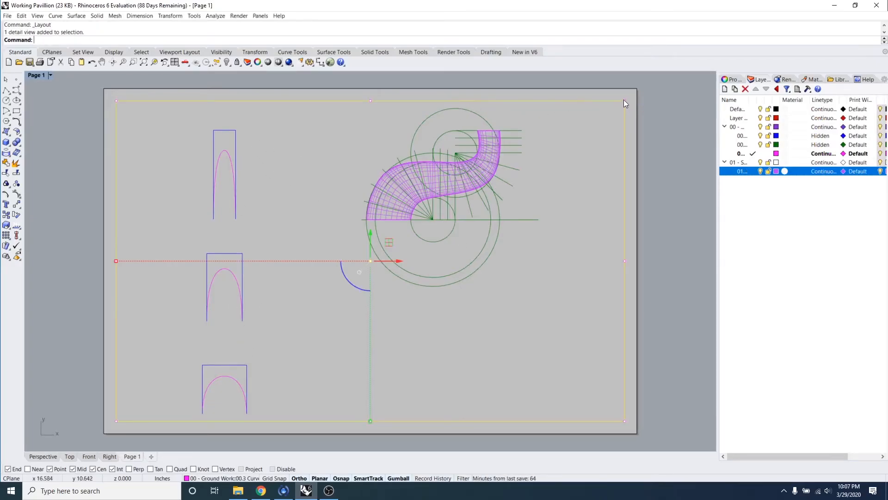
pyautogui.moveTo(624, 101); pyautogui.dragTo(260, 184)
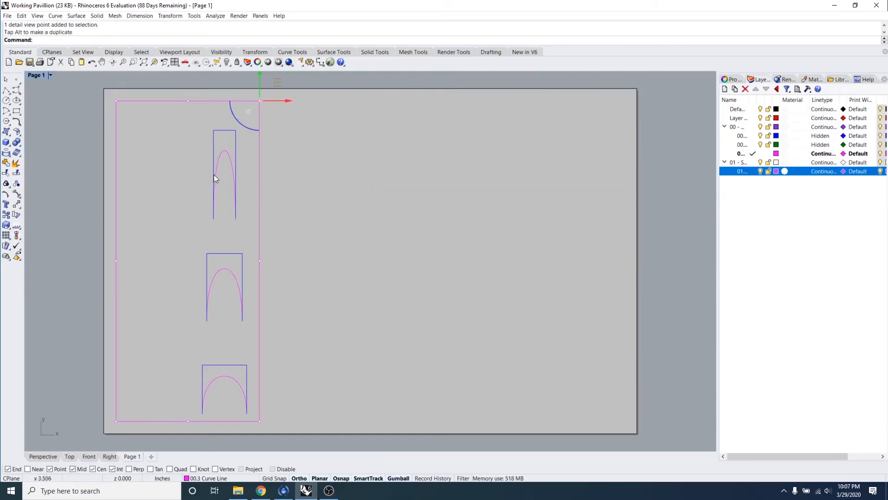
pyautogui.doubleClick(207, 230)
pyautogui.moveTo(208, 229)
pyautogui.mouseDown(button='right')
pyautogui.moveTo(214, 234)
pyautogui.moveTo(200, 224)
pyautogui.moveTo(189, 235)
pyautogui.moveTo(193, 229)
pyautogui.mouseUp(button='right')
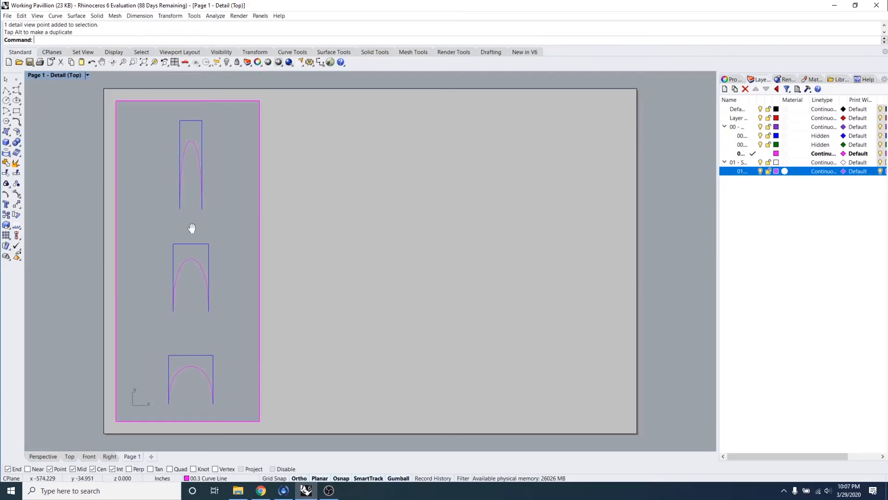
pyautogui.doubleClick(273, 228)
# - Narrow the arch profile detail slightly by moving its right edge inward, and deselect it
pyautogui.click(259, 119)
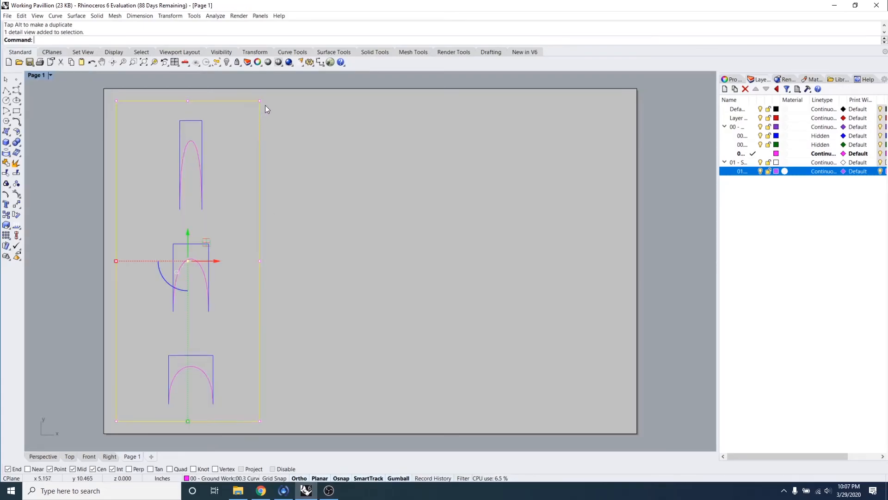
pyautogui.click(259, 100)
pyautogui.moveTo(283, 103); pyautogui.dragTo(267, 104)
pyautogui.click(803, 245)
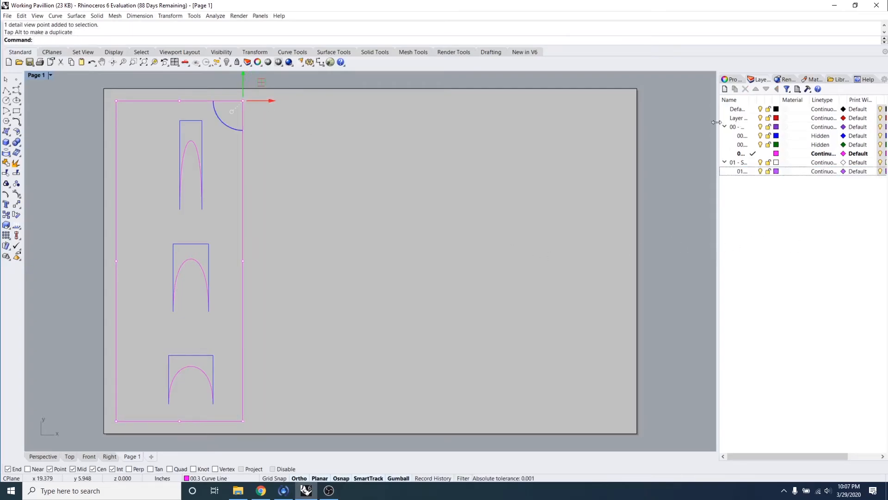
pyautogui.click(299, 369)
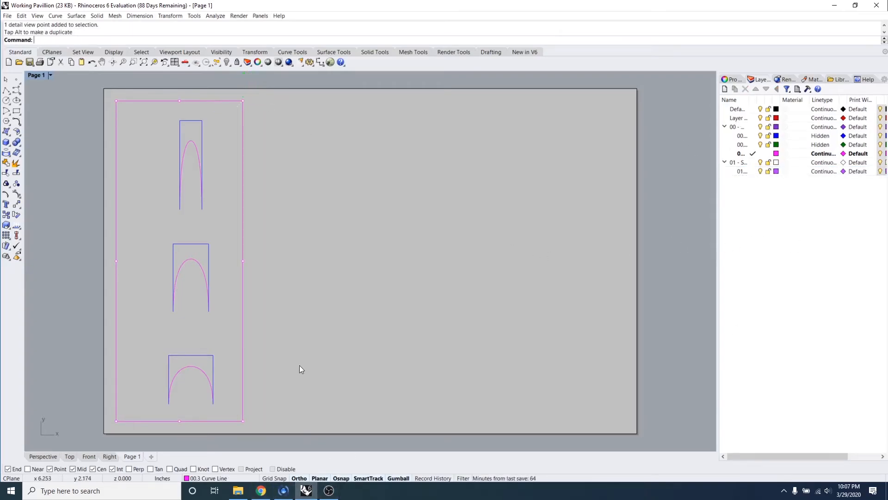
pyautogui.click(300, 365)
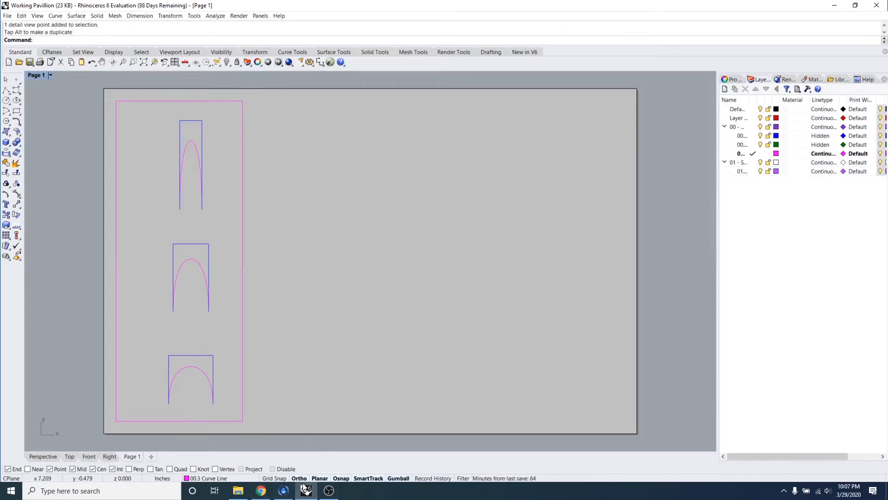
# - Switch to Chrome and examine the example layer structure on page 3 of Second Semester.pdf
pyautogui.click(271, 494)
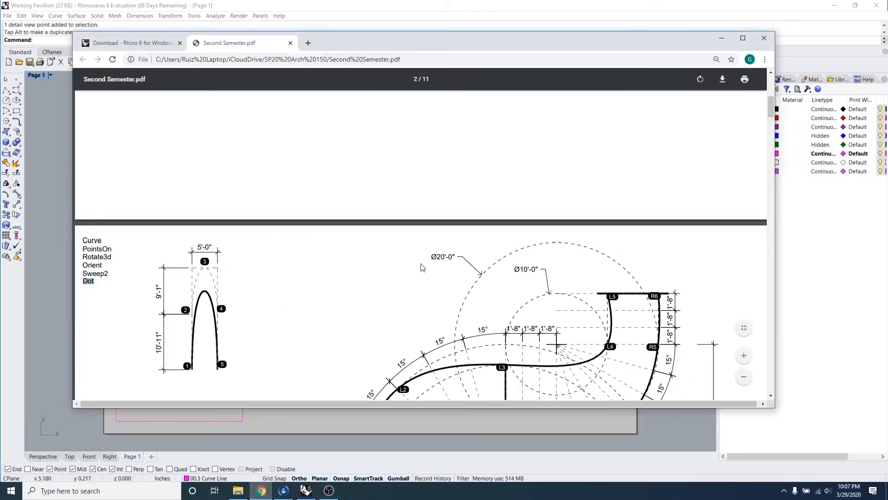
pyautogui.scroll(-10, 307, 267)
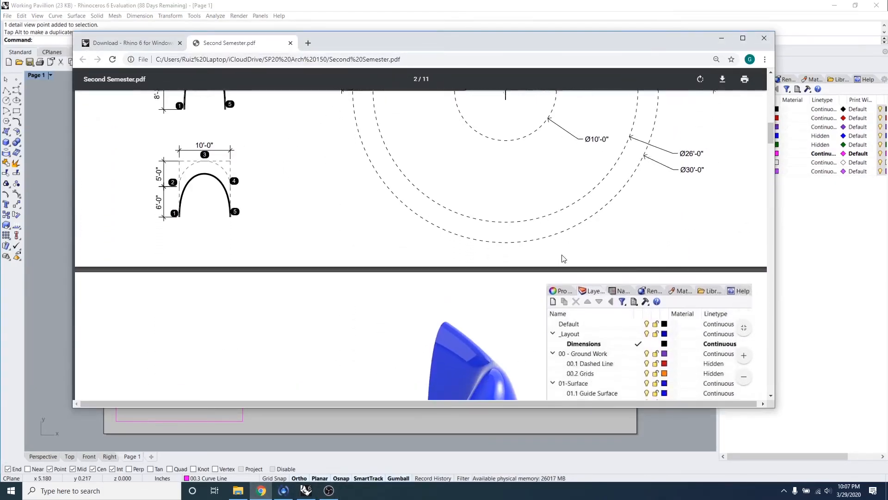
pyautogui.scroll(-3, 563, 259)
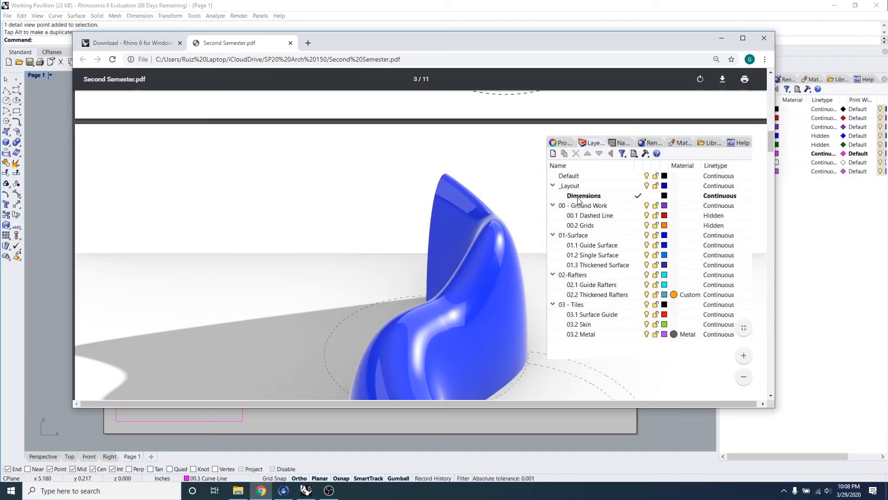
# - Switch back to Rhino, make the full layer names readable and add a top-level layer named "_Layout"
pyautogui.click(828, 258)
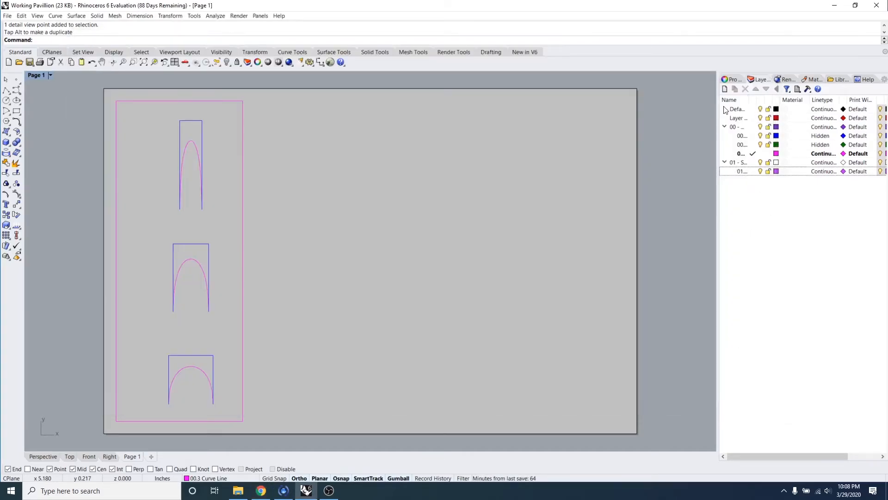
pyautogui.moveTo(718, 106)
pyautogui.mouseDown()
pyautogui.moveTo(651, 119)
pyautogui.moveTo(727, 108)
pyautogui.mouseUp()
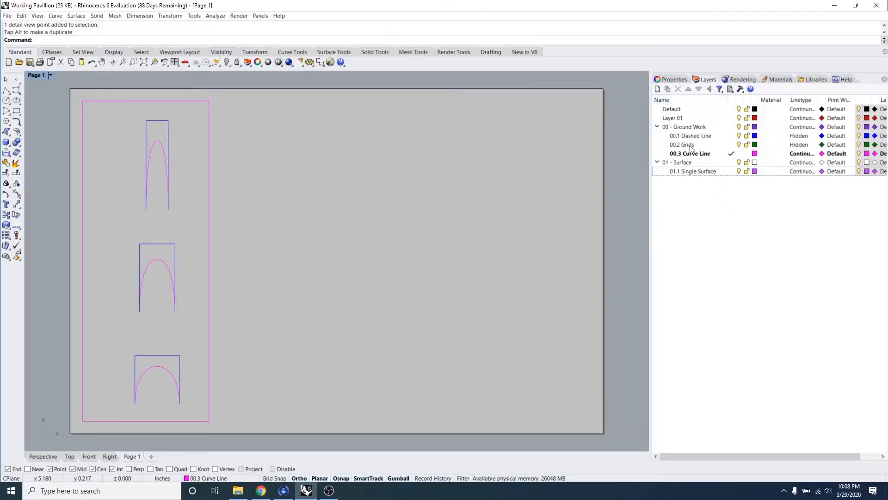
pyautogui.click(658, 89)
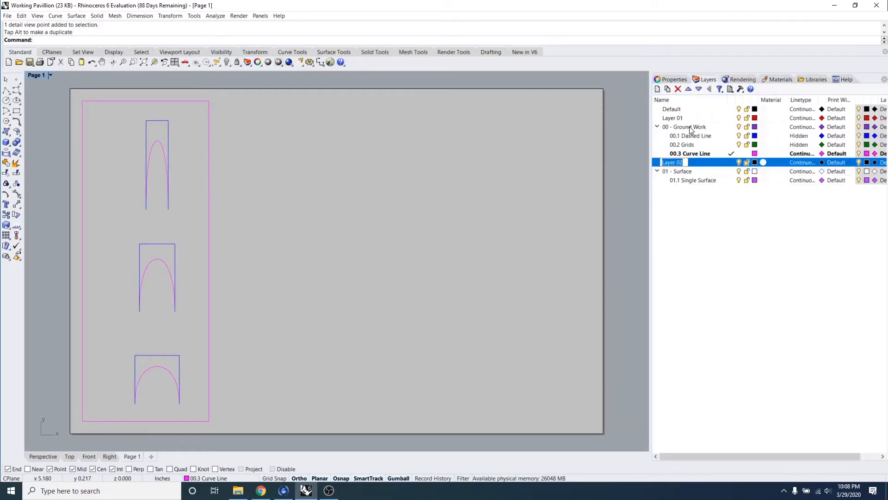
pyautogui.press('BackSpace')
pyautogui.write('_L')
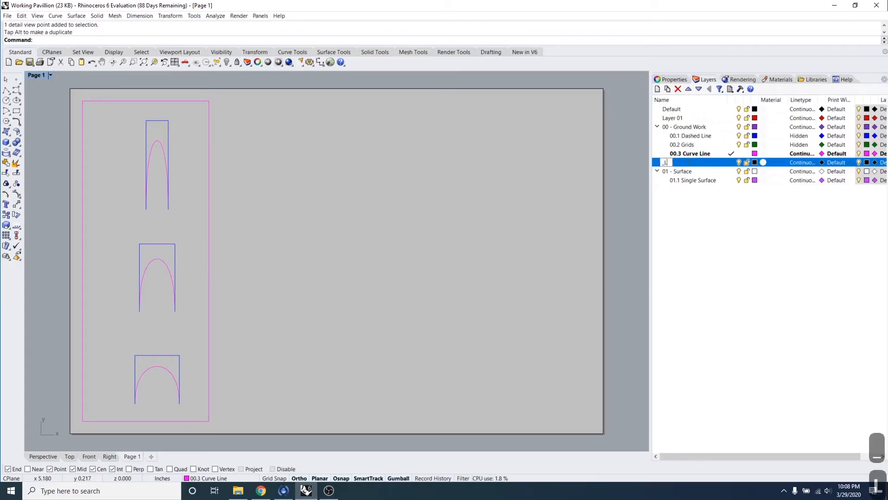
pyautogui.write('ayout')
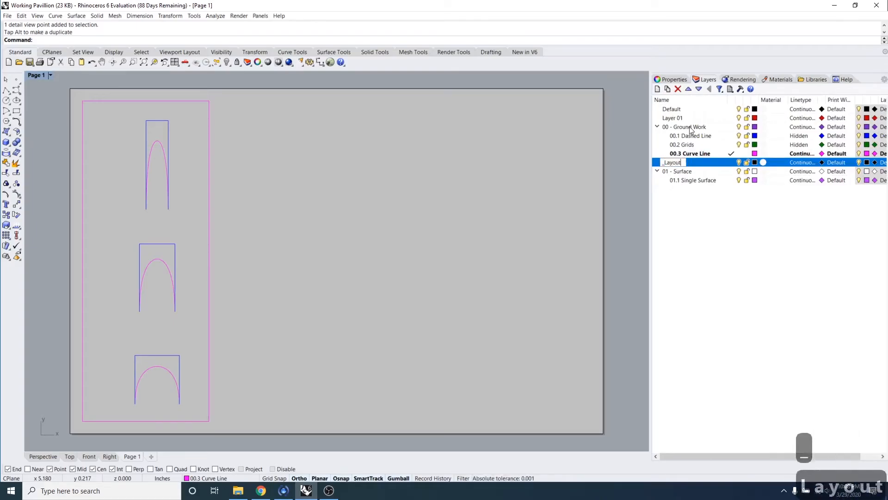
pyautogui.press('Return')
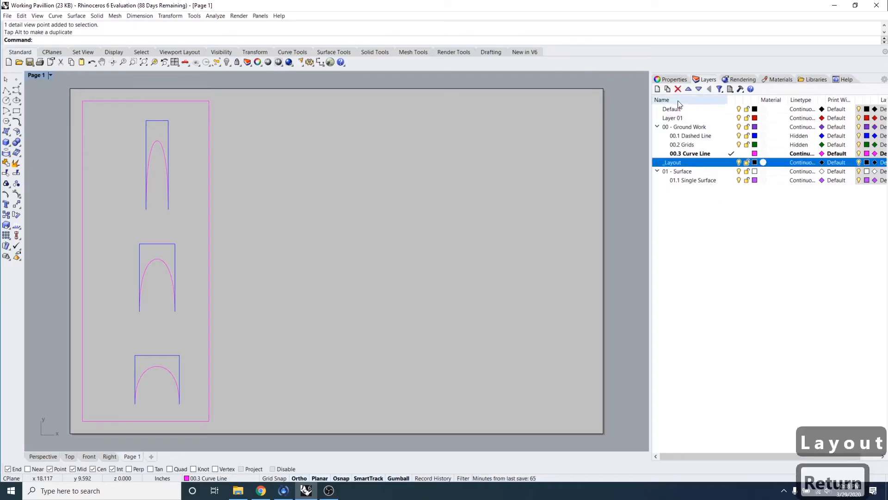
# - Add a sublayer named "Dimensions" under the _Layout layer
pyautogui.click(668, 90)
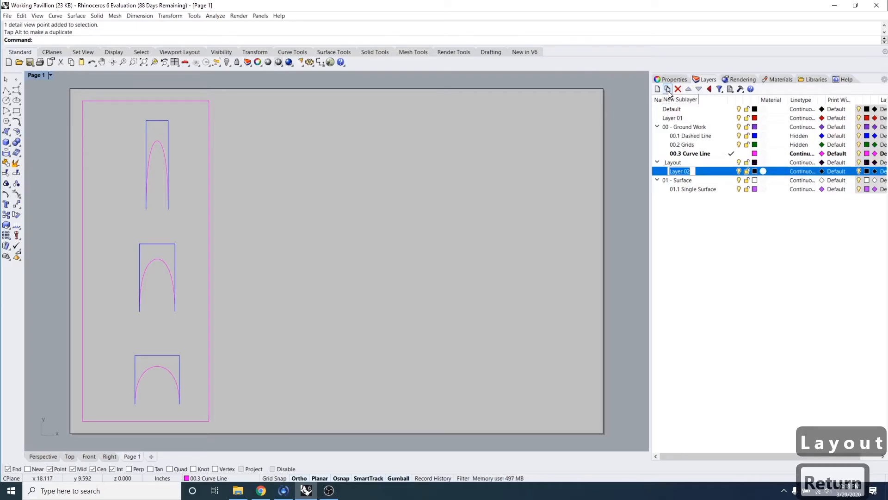
pyautogui.write('Dimenso')
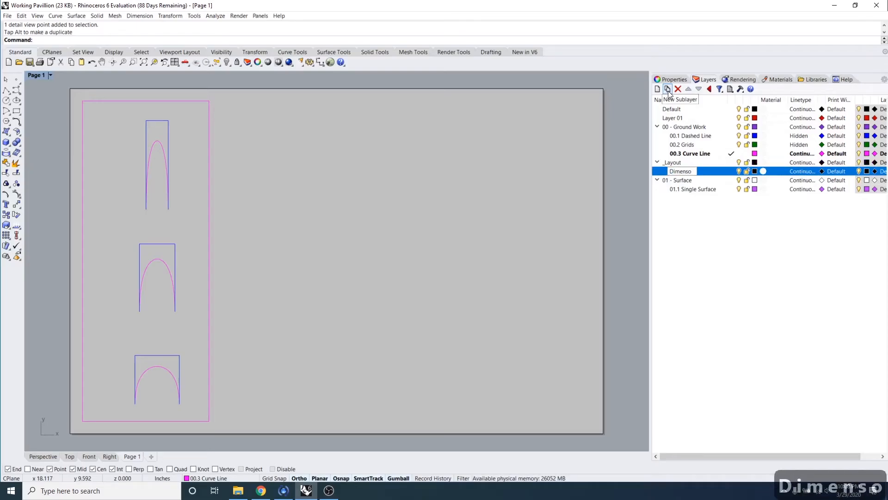
pyautogui.press('BackSpace')
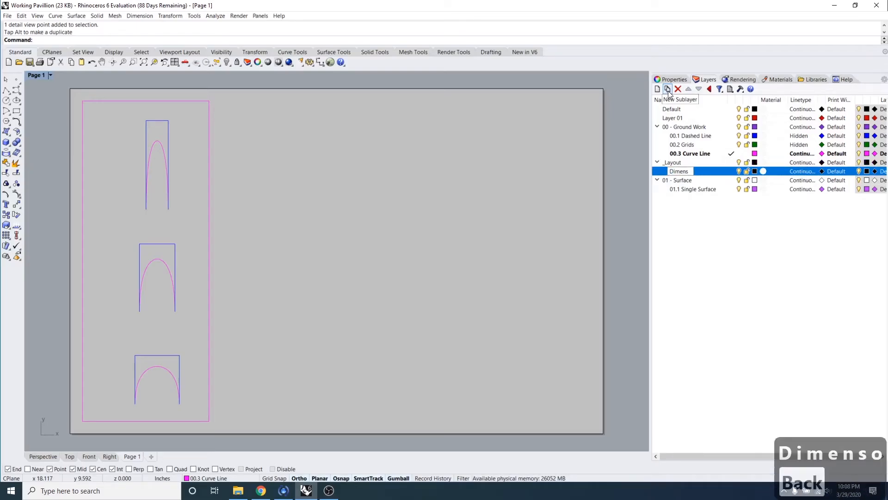
pyautogui.write('ions')
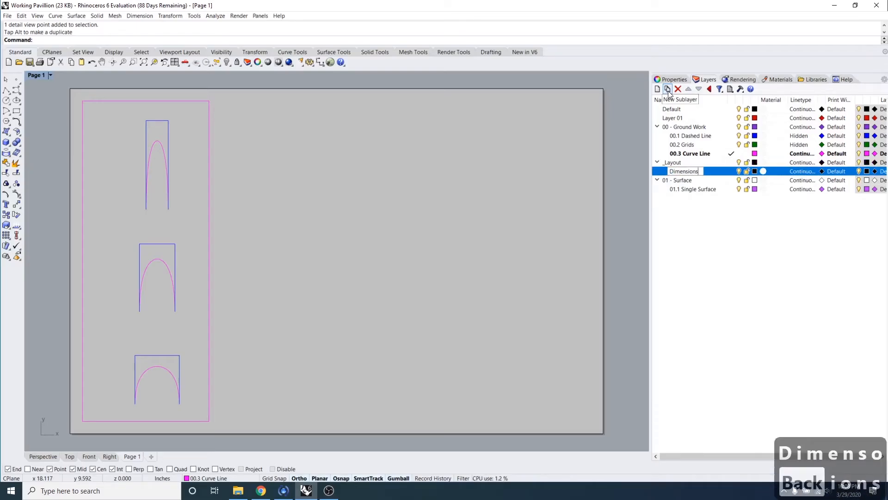
pyautogui.press('Return')
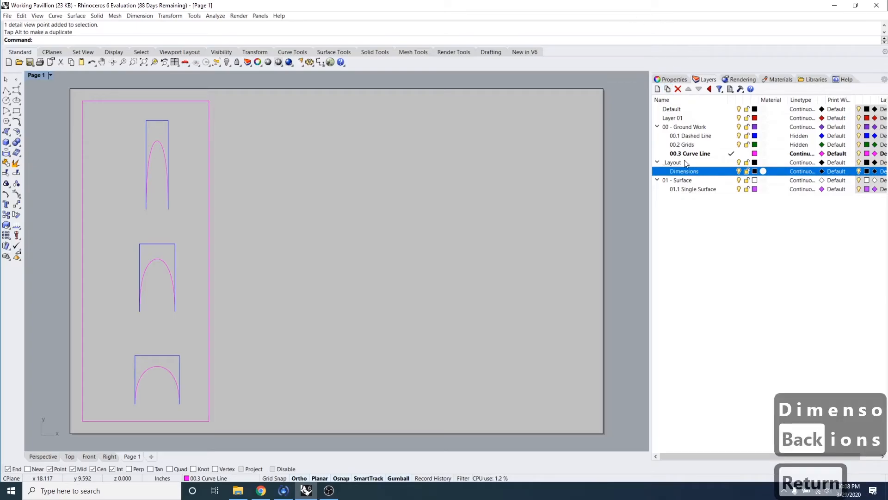
# - Add a second sublayer named "Viewports" under the _Layout layer
pyautogui.click(657, 89)
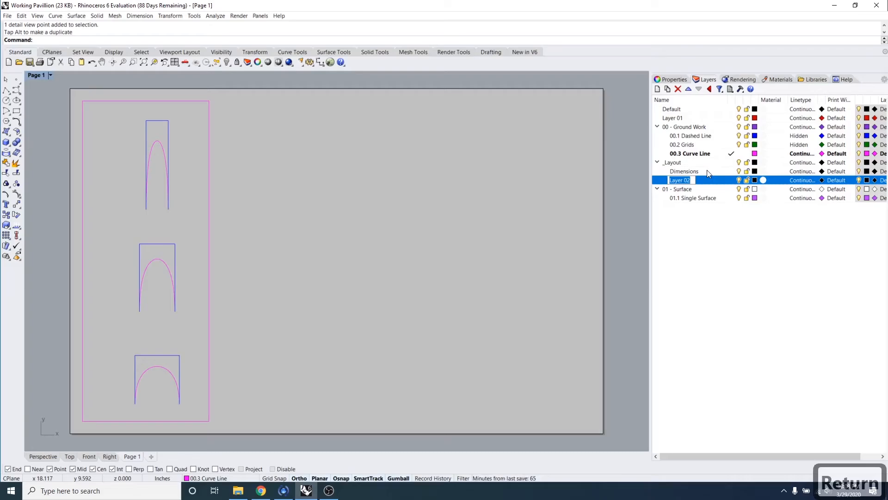
pyautogui.write('View')
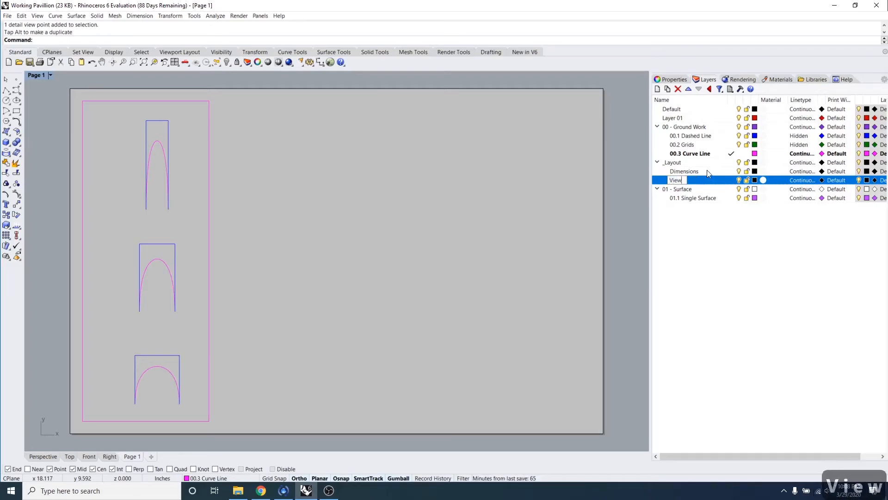
pyautogui.write('ports')
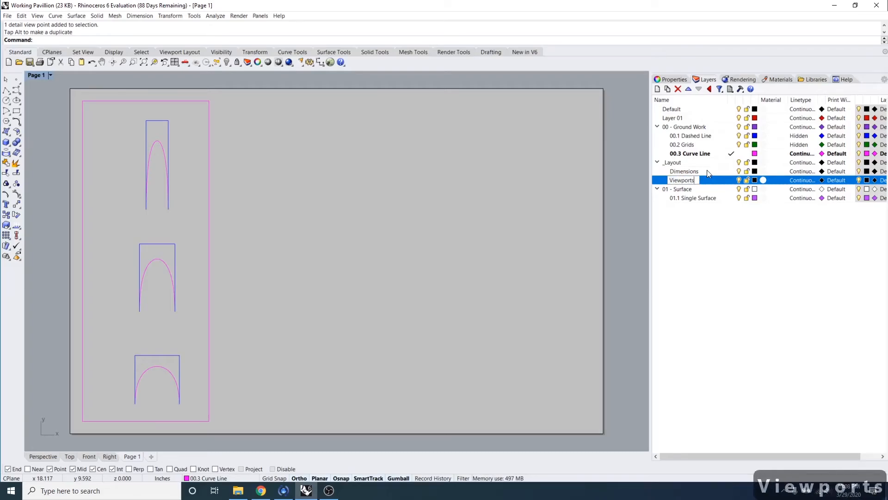
pyautogui.press('Return')
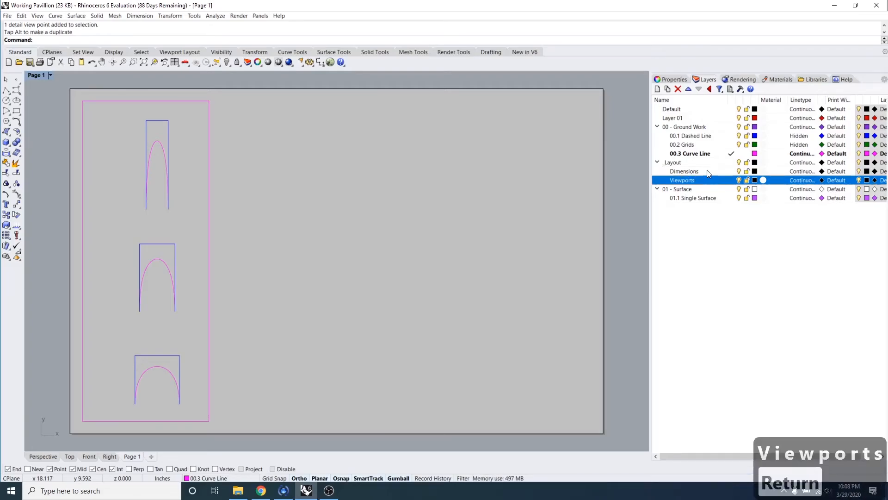
# - Set the Viewports layer's color to Blue
pyautogui.click(755, 180)
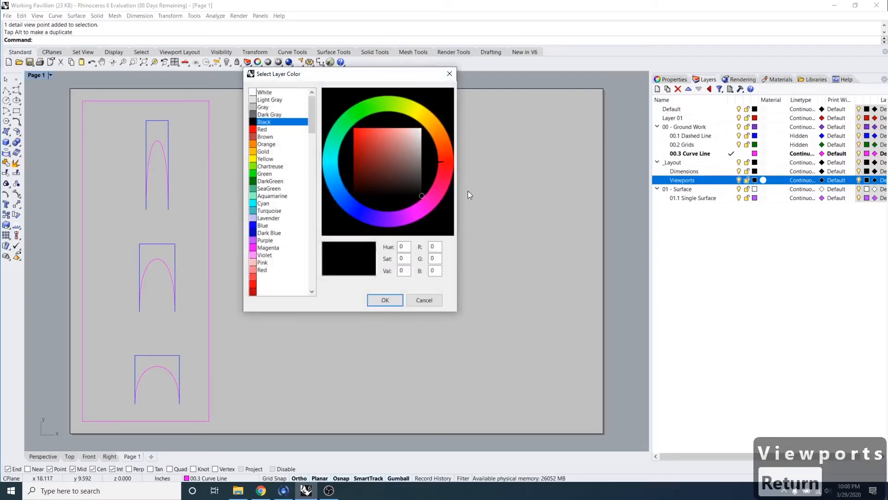
pyautogui.click(256, 225)
pyautogui.click(395, 301)
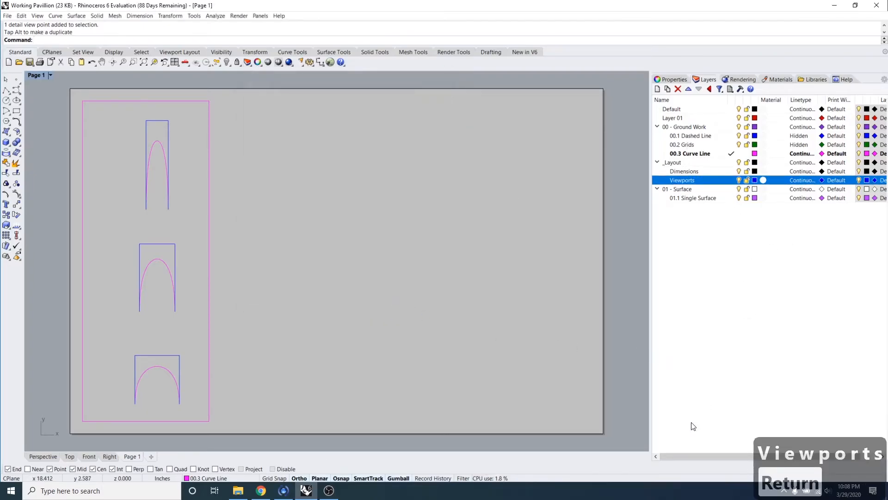
# - Set the Viewports layer's print width to No Print
pyautogui.click(690, 451)
pyautogui.moveTo(693, 455); pyautogui.dragTo(746, 467)
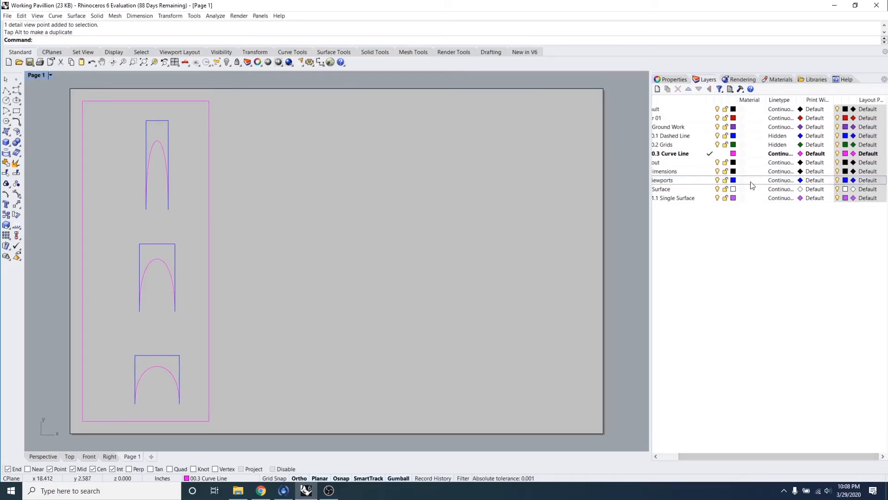
pyautogui.click(818, 181)
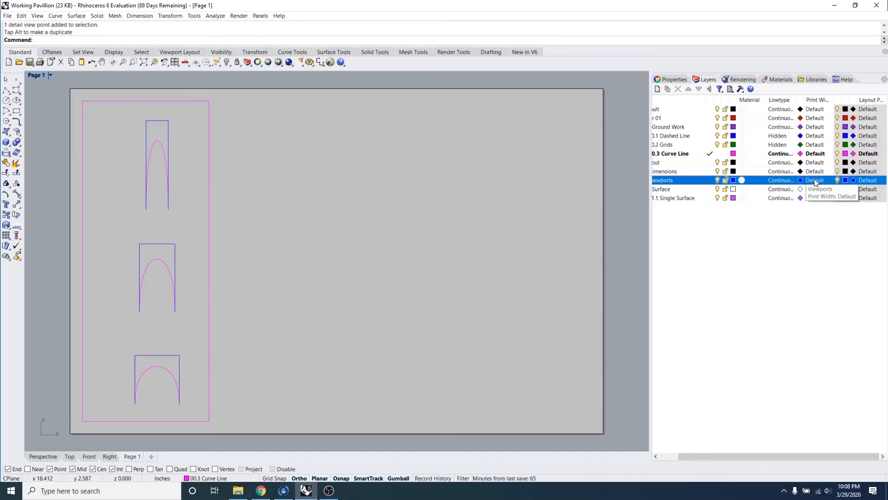
pyautogui.scroll(-4, 473, 256)
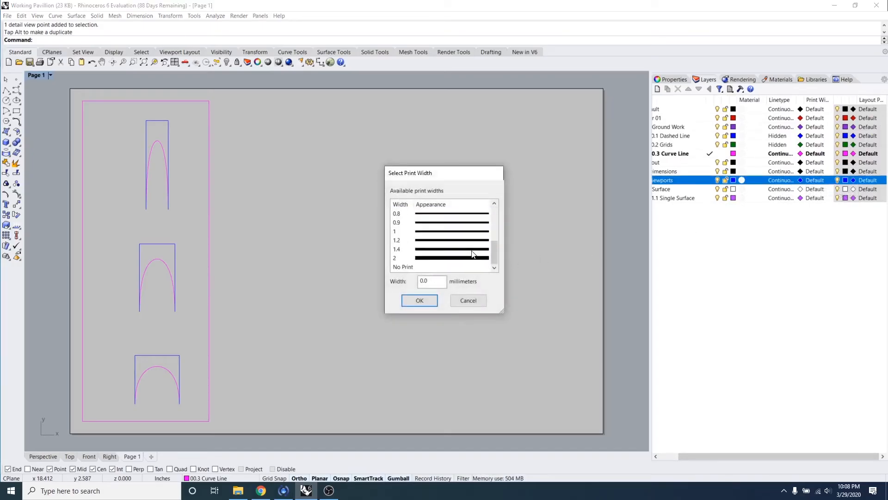
pyautogui.click(424, 267)
pyautogui.click(419, 300)
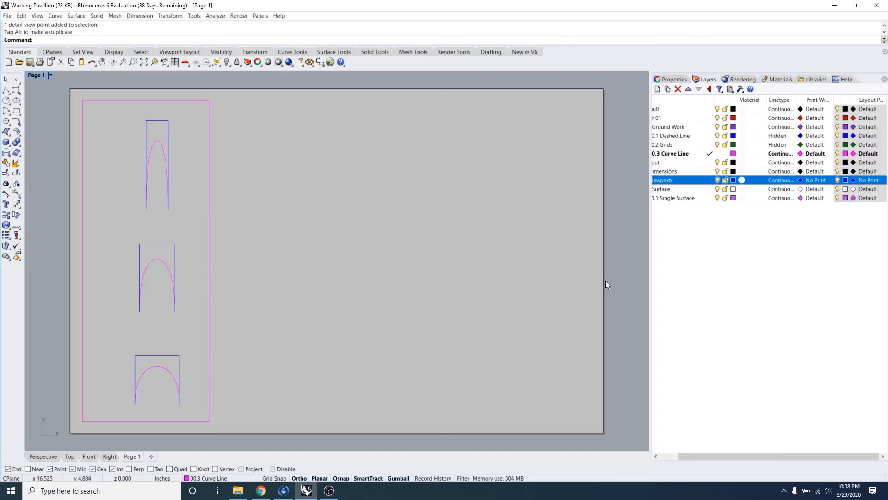
# - Move the detail frame around the three arch profiles onto the Viewports layer and deselect it
pyautogui.moveTo(252, 178); pyautogui.dragTo(190, 100)
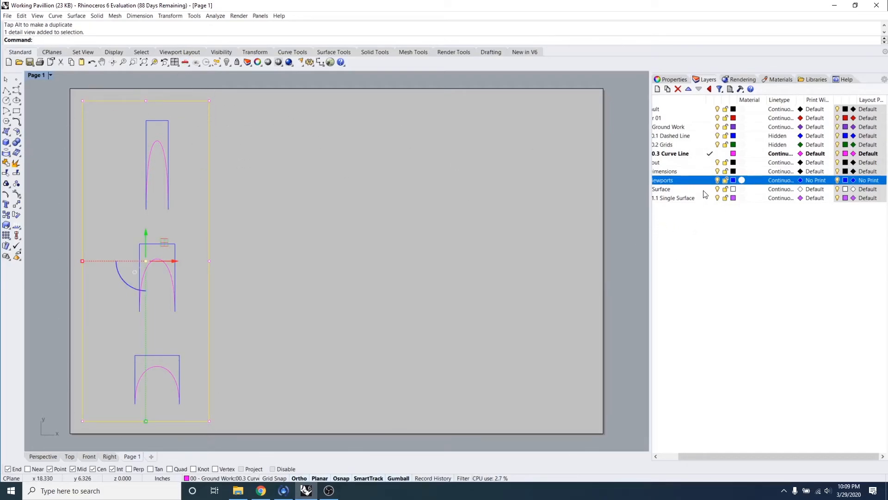
pyautogui.rightClick(687, 186)
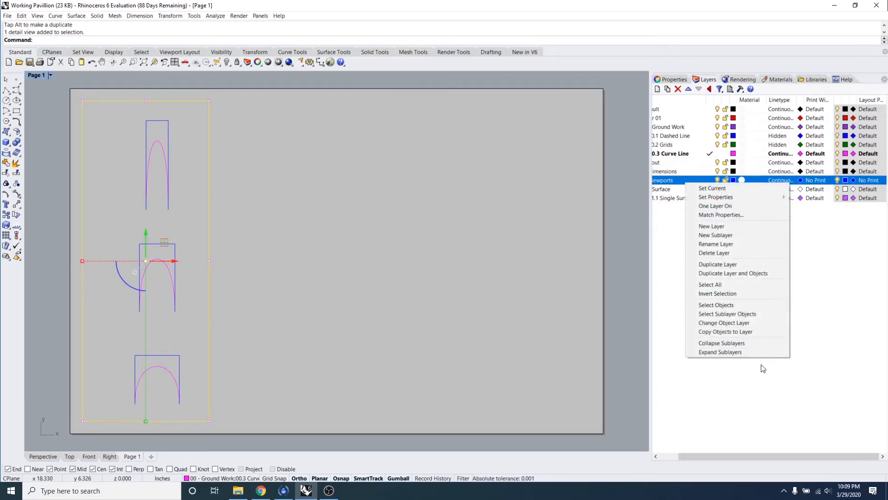
pyautogui.click(743, 323)
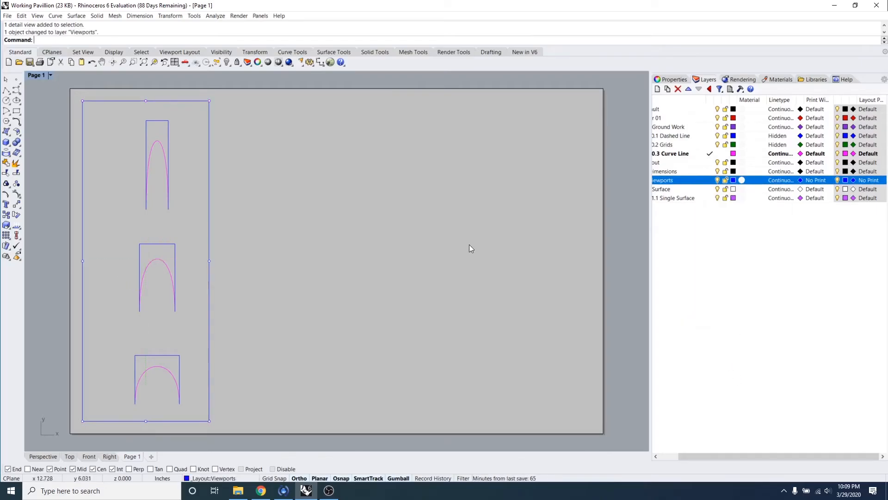
pyautogui.press('Escape')
pyautogui.press('Escape')
# - Check how the detail frame appears in the print preview of the page, and close the print setup without printing
pyautogui.click(7, 15)
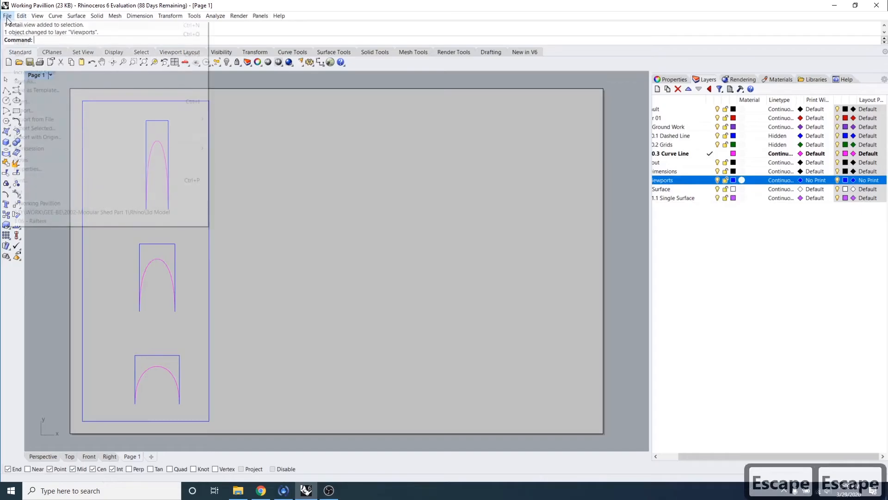
pyautogui.click(49, 180)
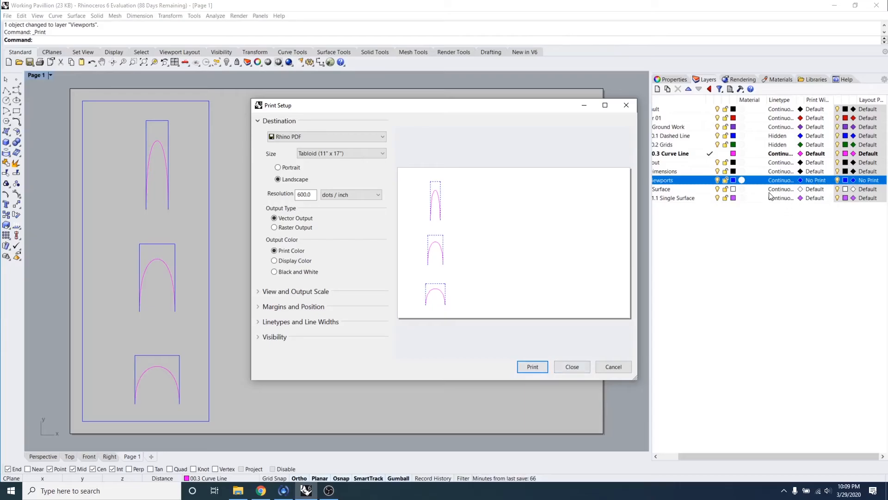
pyautogui.click(569, 372)
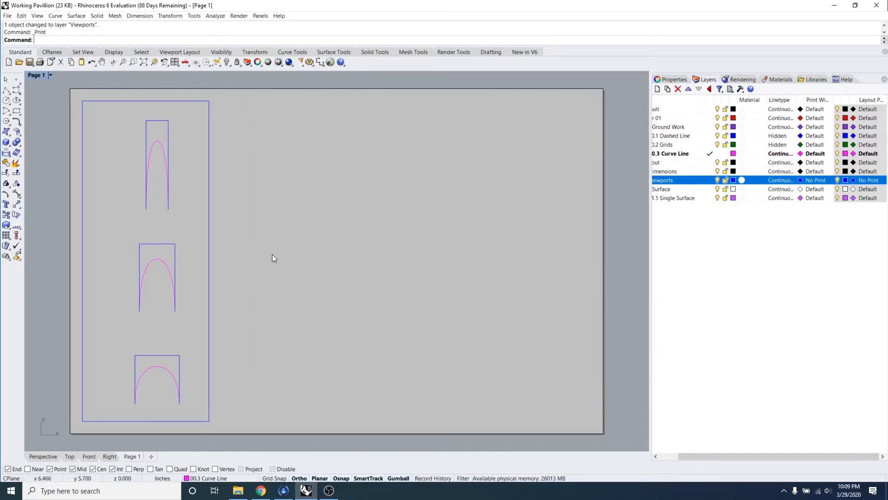
# - Make the Dimensions sublayer current and start a text dot with the Dot command
pyautogui.moveTo(706, 456); pyautogui.dragTo(664, 456)
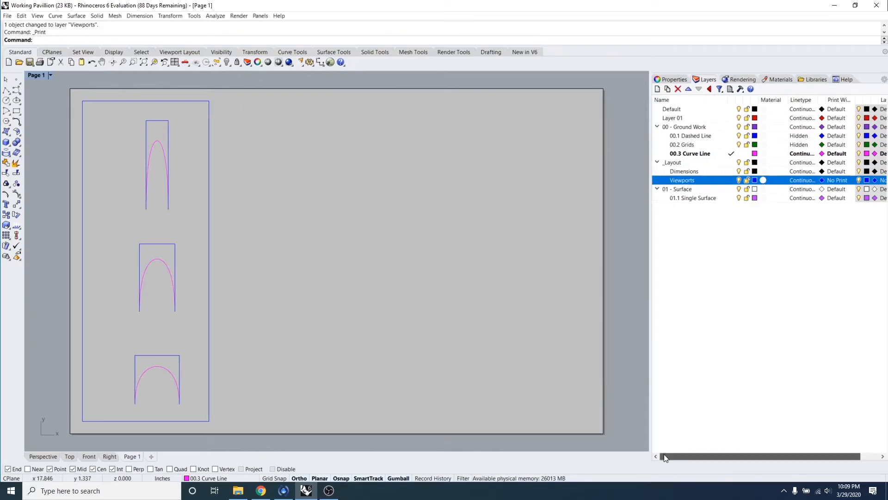
pyautogui.doubleClick(693, 172)
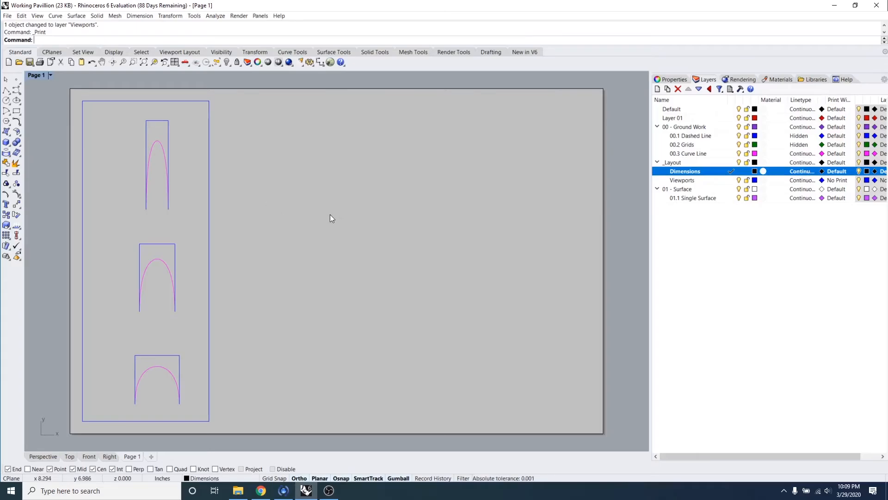
pyautogui.write('Dot')
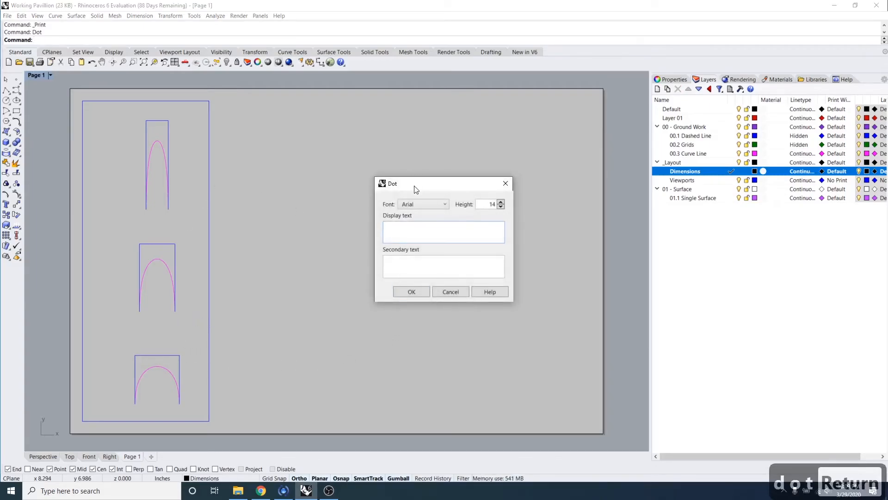
pyautogui.moveTo(436, 180); pyautogui.dragTo(409, 183)
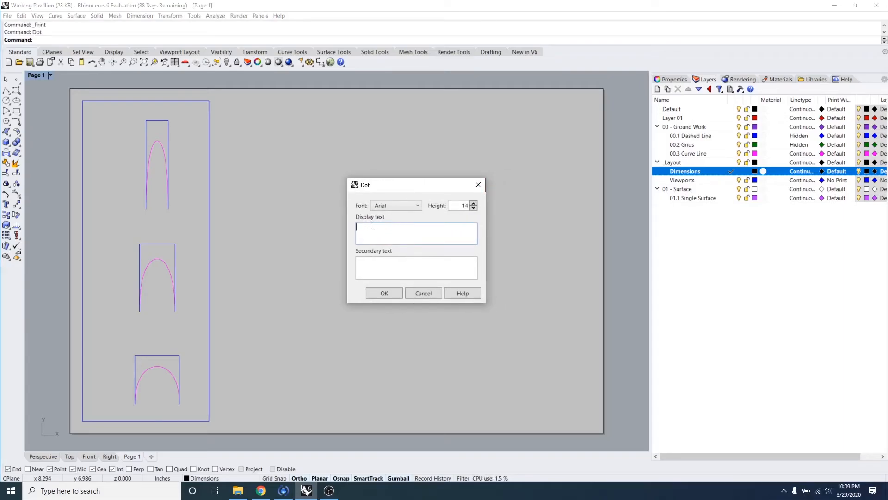
# - Switch to Chrome to examine the numbered arch points in Second Semester.pdf, and return to Rhino
pyautogui.click(261, 490)
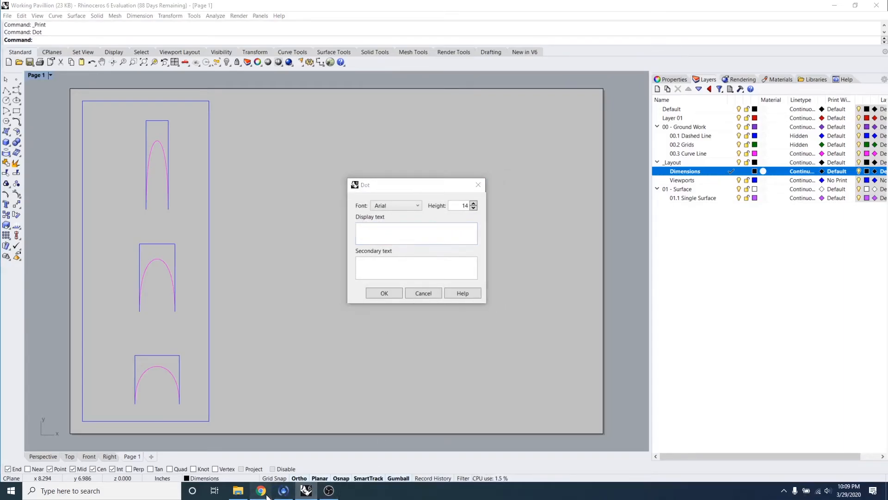
pyautogui.scroll(5, 370, 319)
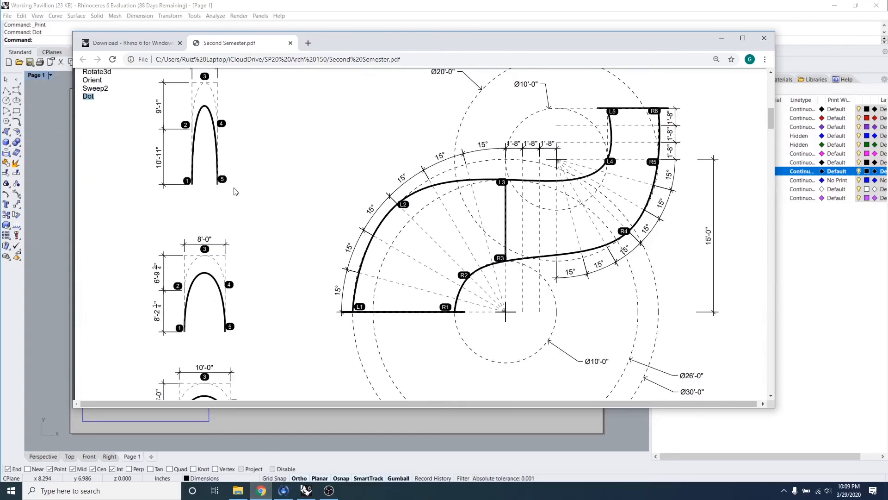
pyautogui.click(221, 179)
pyautogui.scroll(-4, 224, 340)
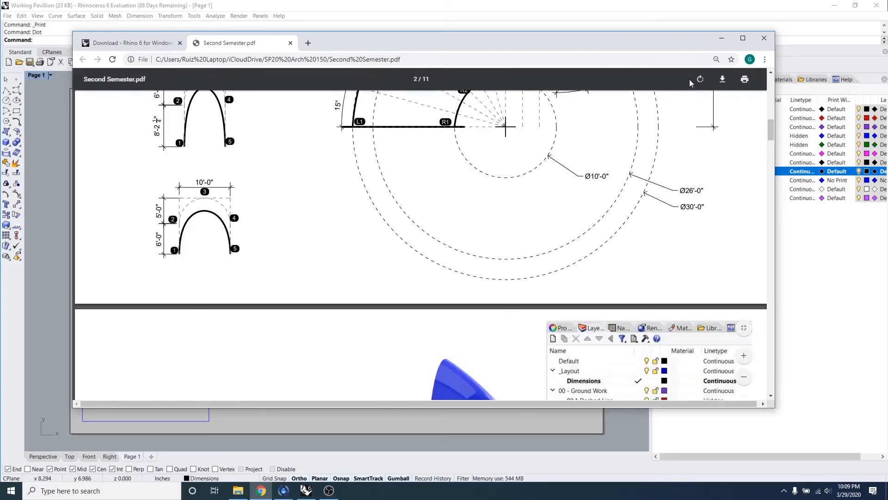
pyautogui.click(496, 14)
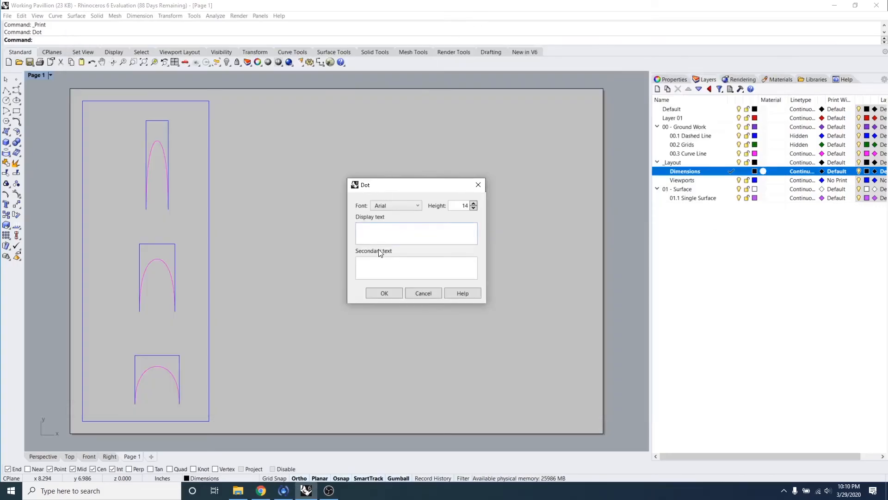
# - Place a text dot labelled 1 just outside the lower-left end of the lowest arch on the page
pyautogui.write('1')
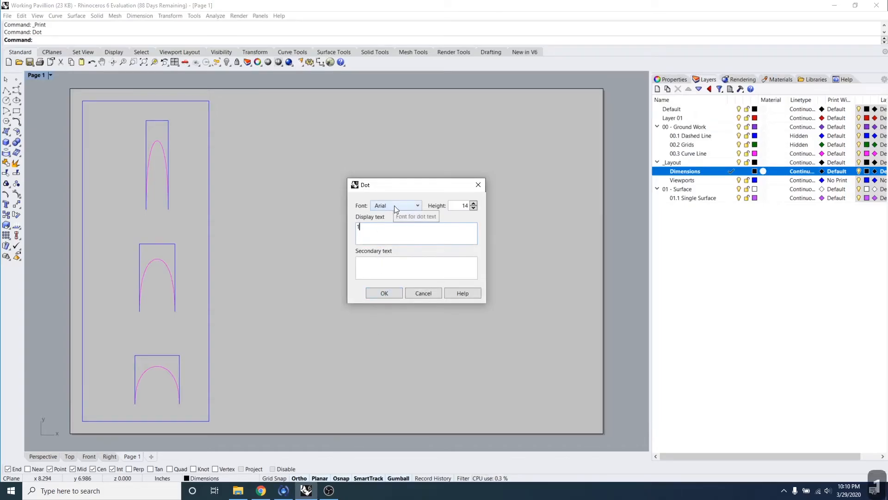
pyautogui.click(393, 294)
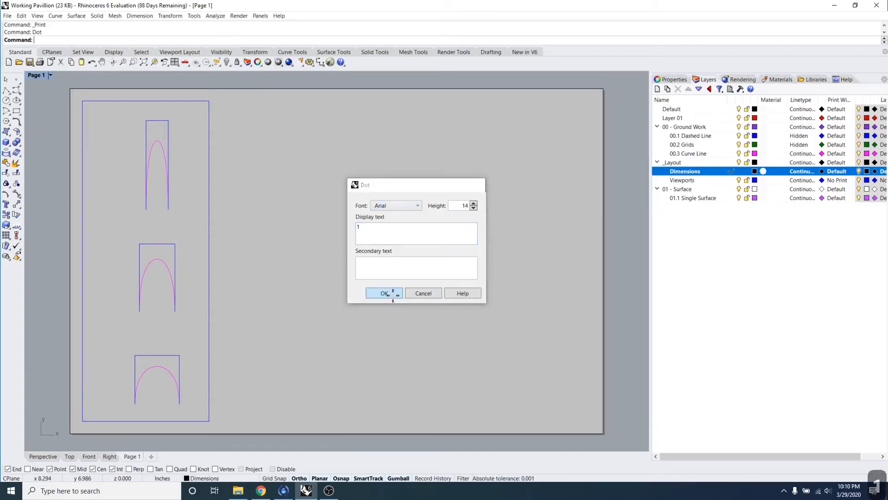
pyautogui.scroll(5, 135, 377)
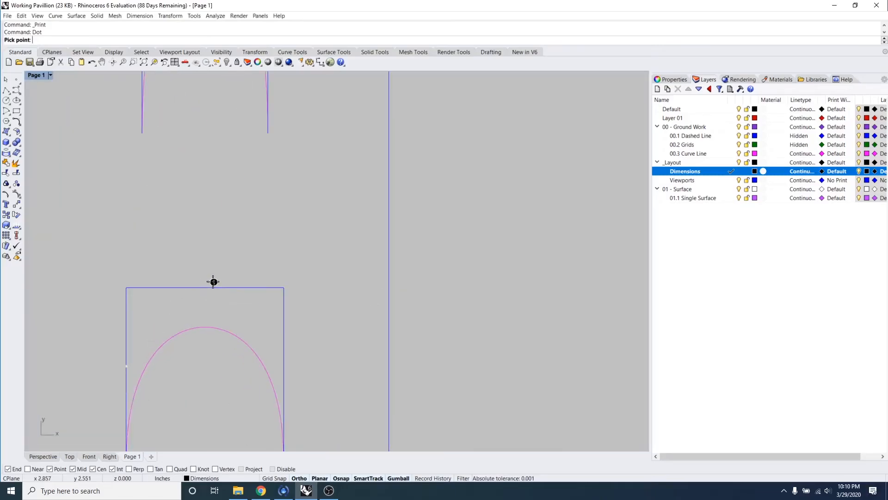
pyautogui.scroll(-5, 204, 288)
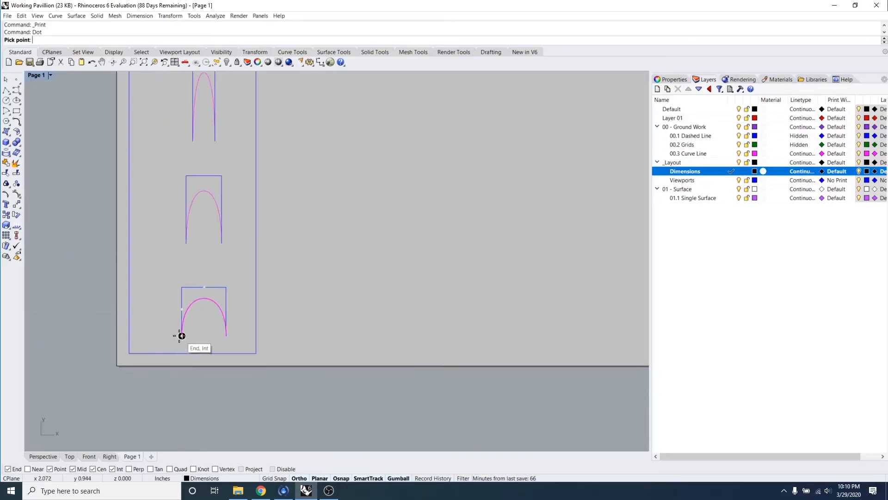
pyautogui.click(164, 335)
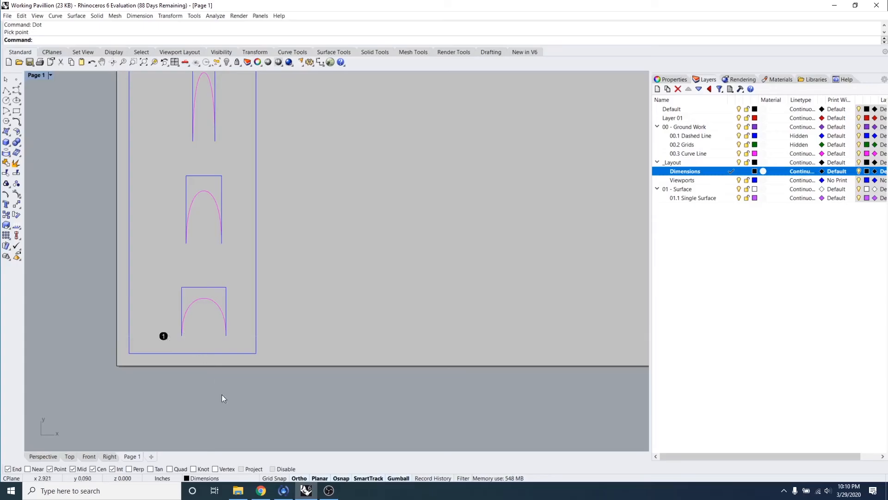
# - Consult the PDF in Chrome, and back in Rhino add an aligned dimension for the lower half of the lowest arch frame's left side
pyautogui.click(268, 495)
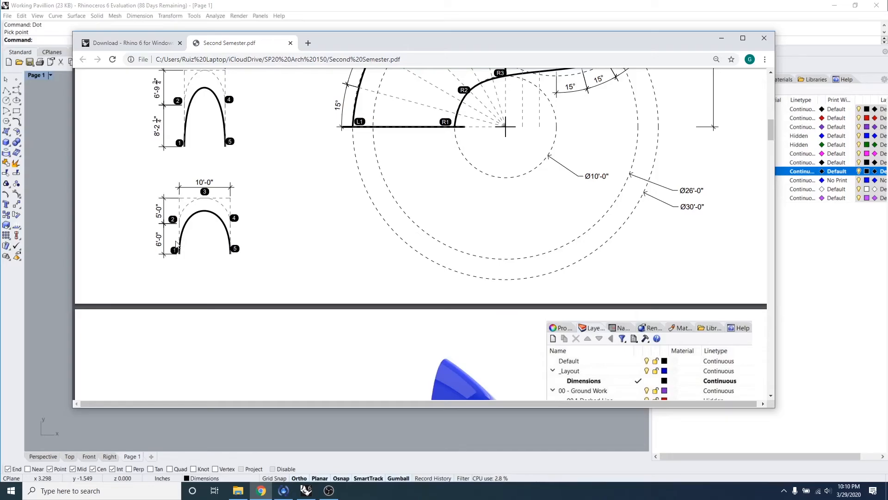
pyautogui.click(721, 38)
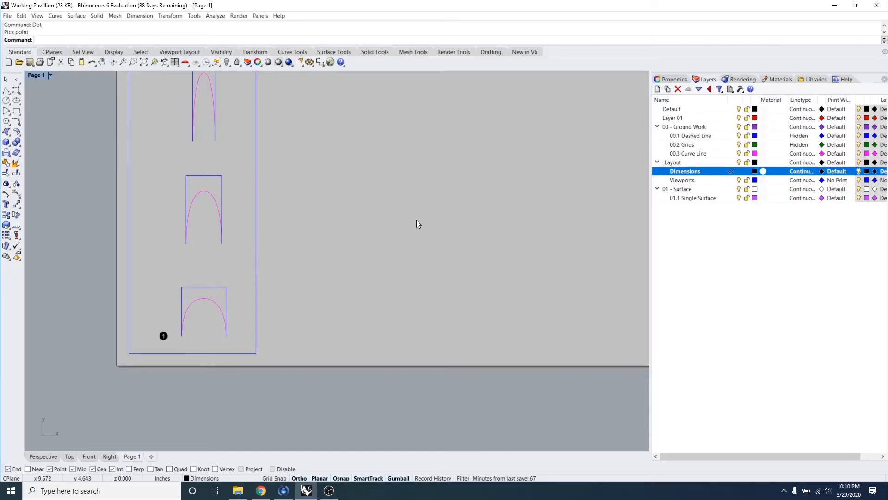
pyautogui.write('Dim')
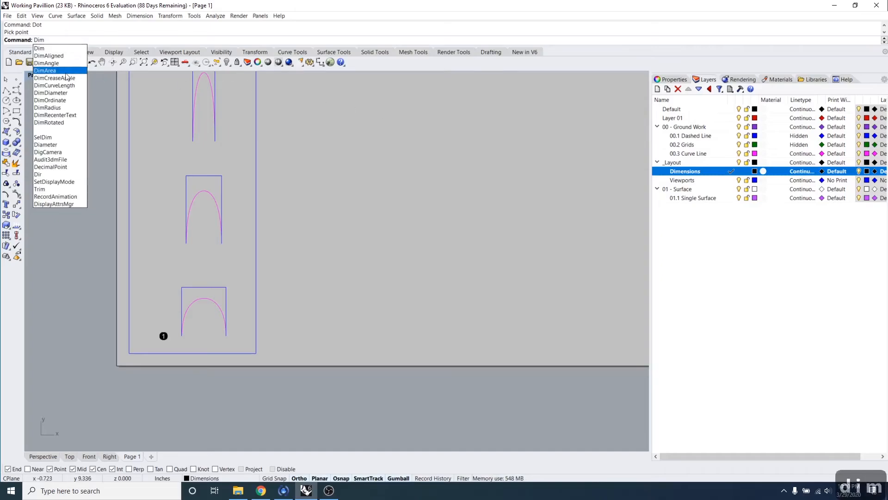
pyautogui.click(49, 56)
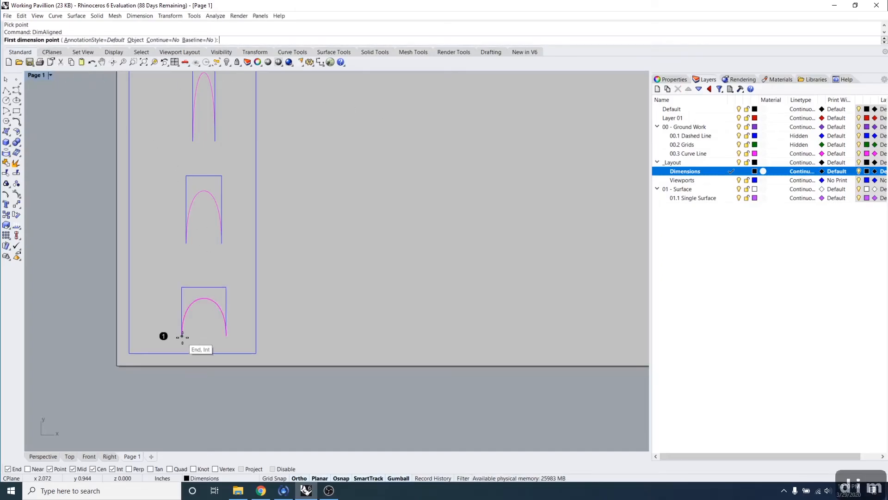
pyautogui.click(181, 335)
pyautogui.click(183, 309)
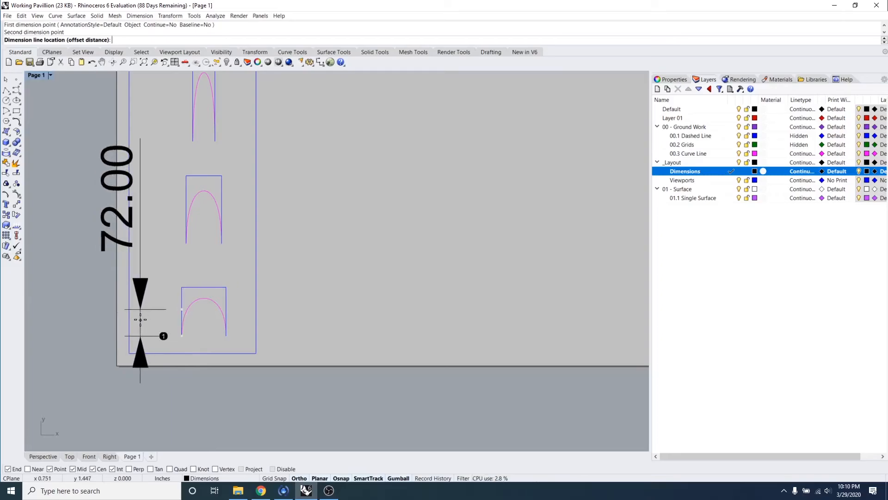
pyautogui.click(140, 319)
pyautogui.press('Escape')
pyautogui.press('Escape')
pyautogui.press('Escape')
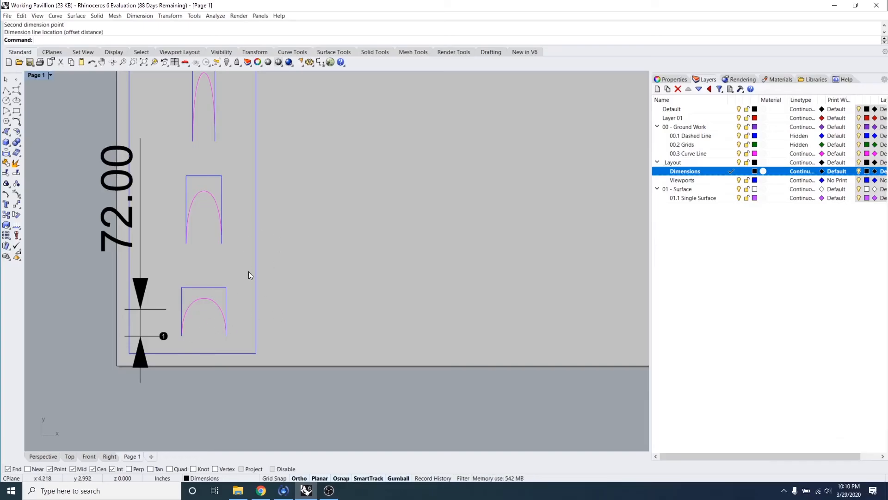
# - Examine the new dimension's text and arrow size against the whole page, and switch to the Perspective view
pyautogui.scroll(-3, 249, 271)
pyautogui.moveTo(289, 257); pyautogui.dragTo(314, 283, button='right')
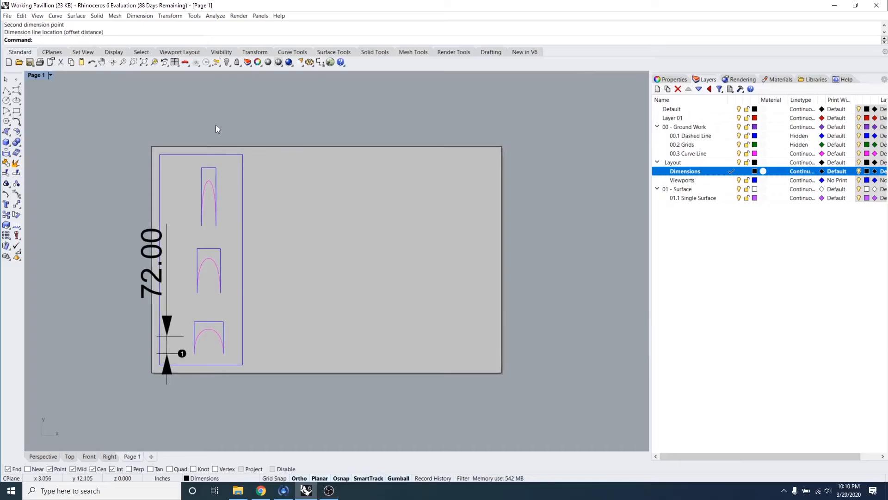
pyautogui.click(173, 334)
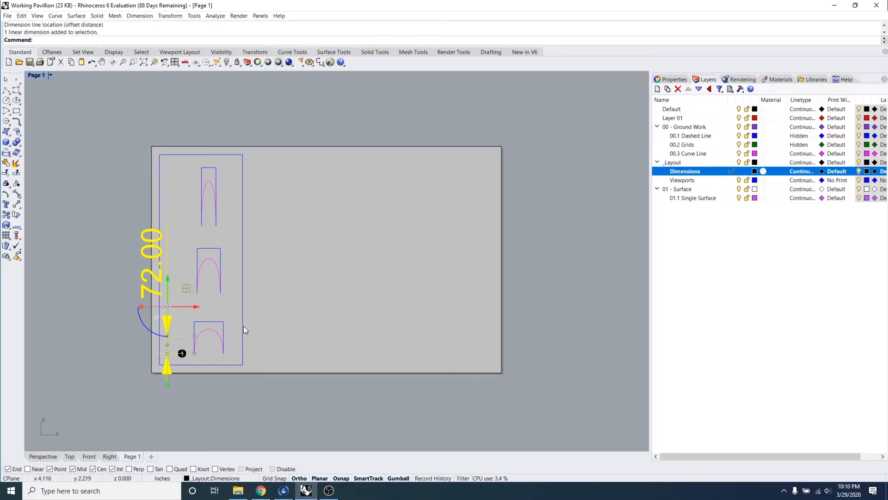
pyautogui.press('Escape')
pyautogui.press('Escape')
pyautogui.press('Escape')
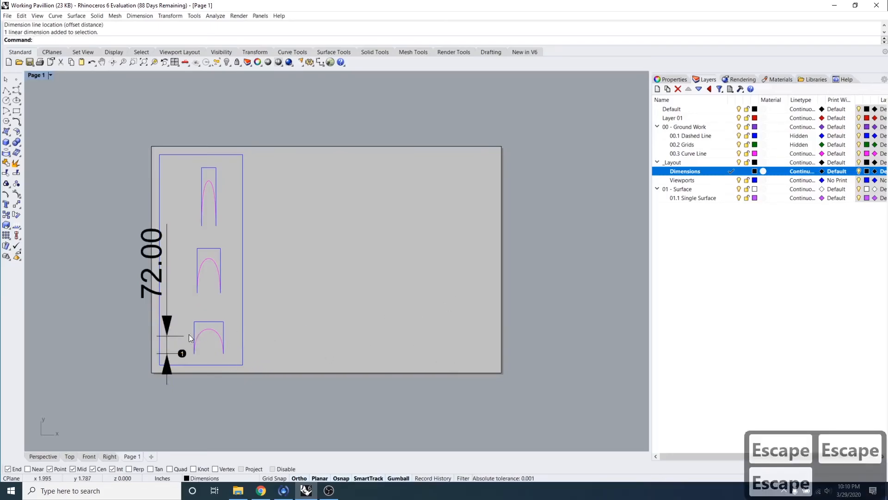
pyautogui.click(167, 336)
pyautogui.press('Escape')
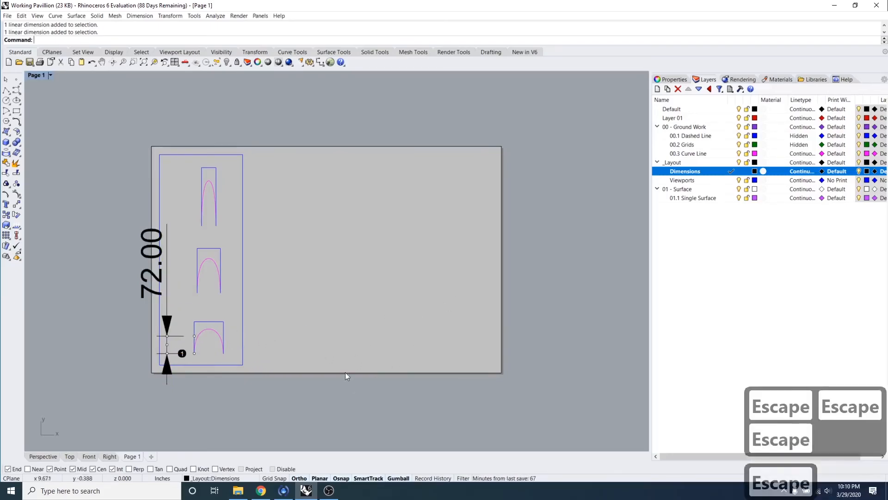
pyautogui.press('Escape')
pyautogui.moveTo(310, 333); pyautogui.dragTo(327, 322, button='right')
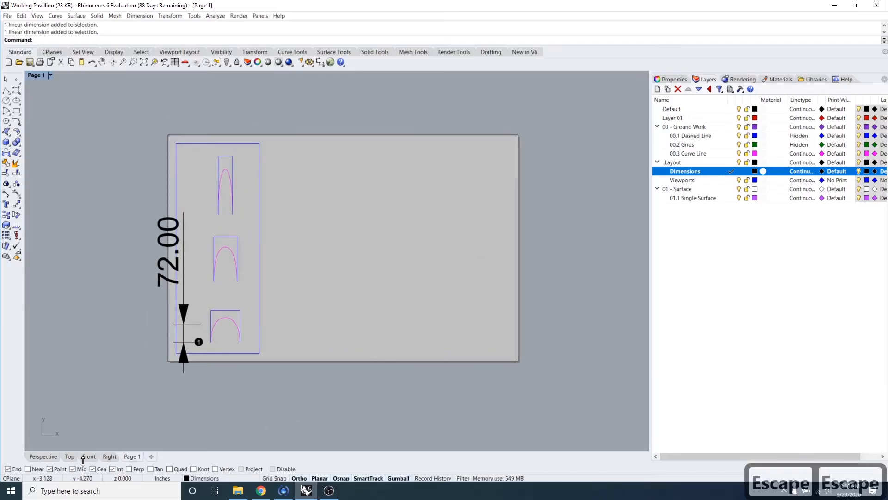
pyautogui.click(48, 456)
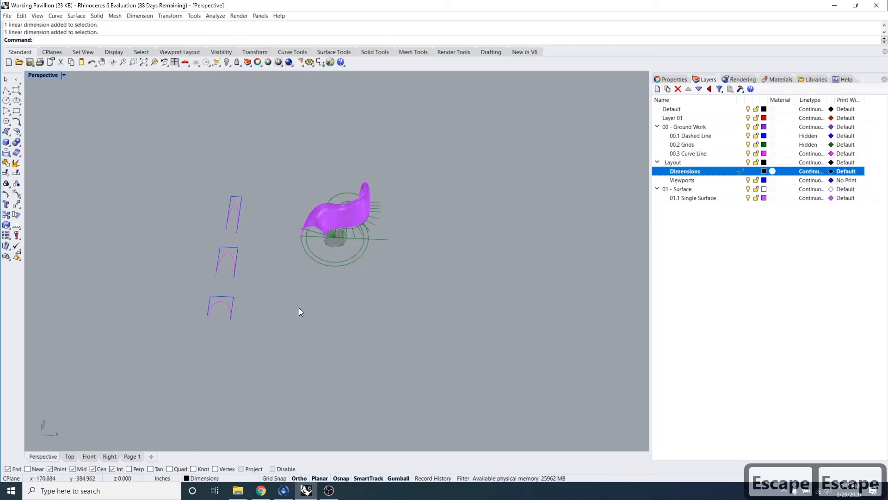
# - Return to the Page 1 layout and change the dimension beside the lowest arch to the Foot-Inch Architectural style
pyautogui.moveTo(306, 376); pyautogui.dragTo(306, 367, button='right')
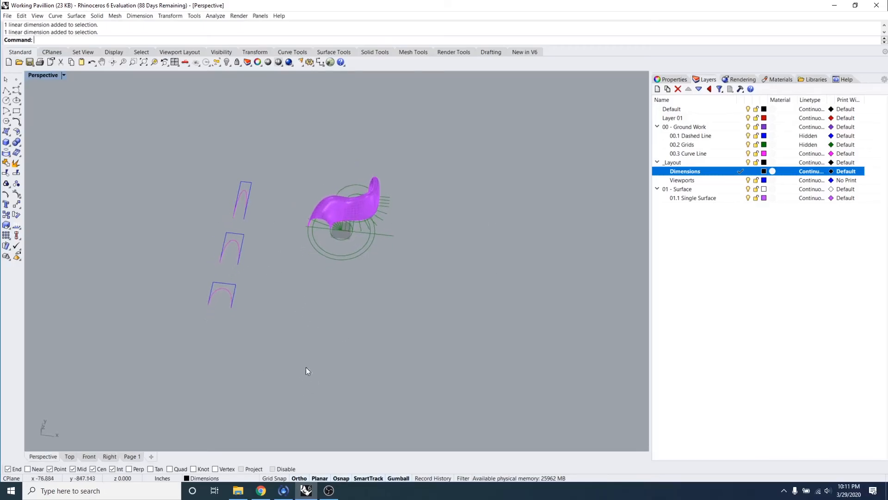
pyautogui.click(132, 457)
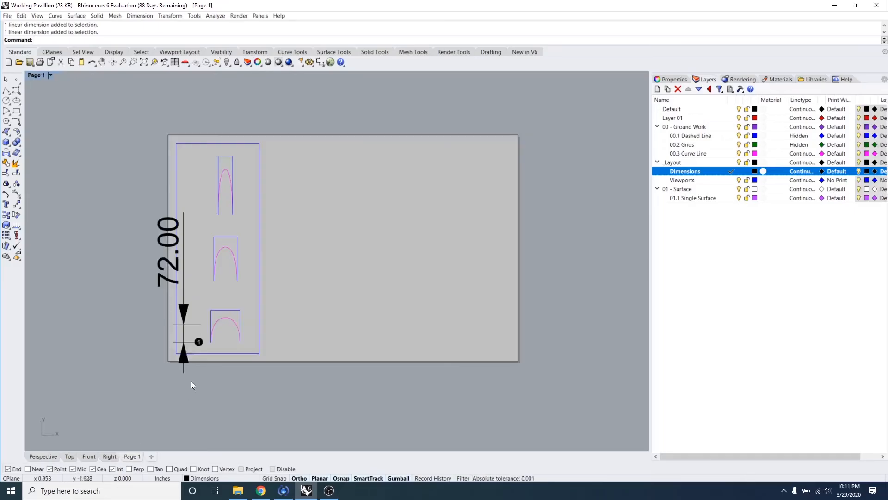
pyautogui.click(184, 324)
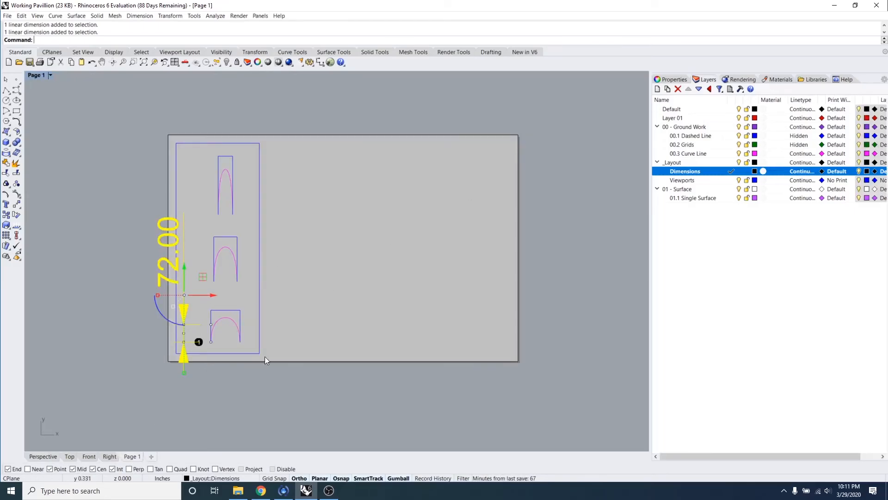
pyautogui.click(673, 79)
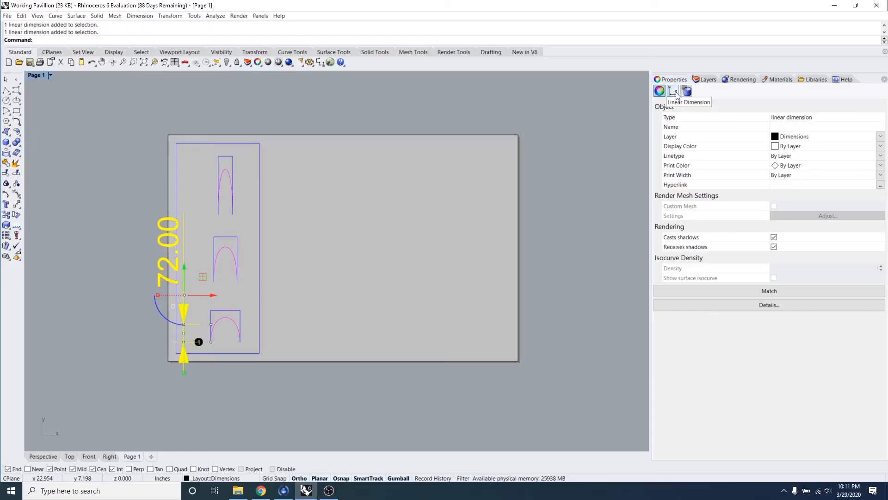
pyautogui.click(675, 94)
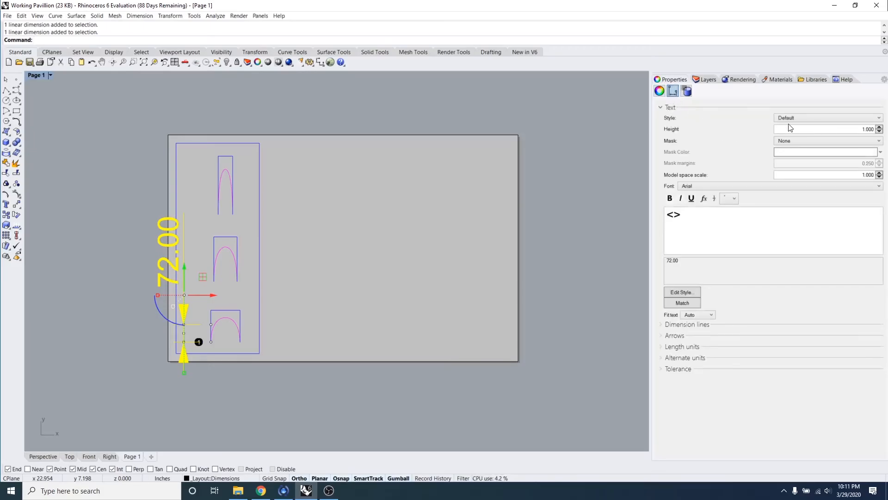
pyautogui.click(800, 119)
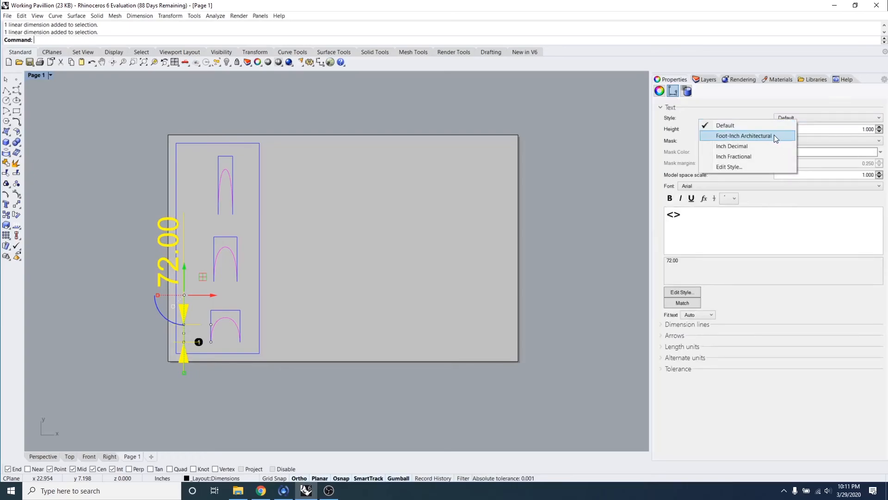
pyautogui.click(774, 135)
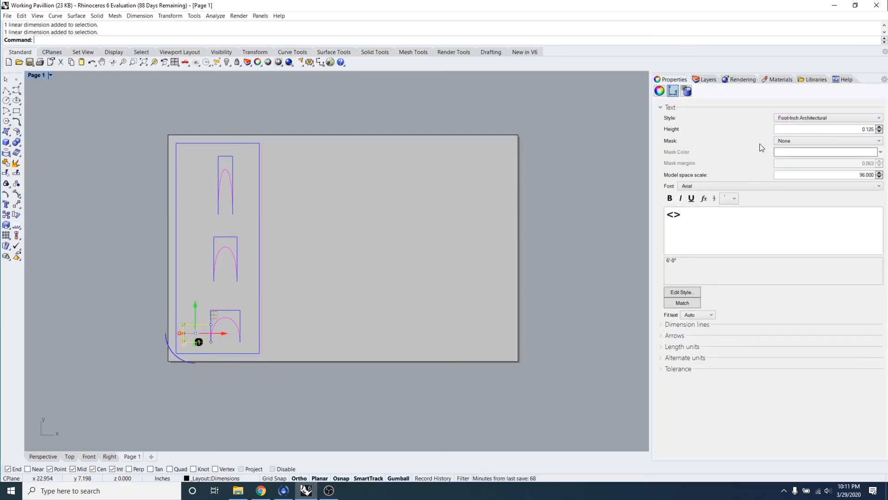
pyautogui.press('Escape')
pyautogui.press('Escape')
# - Examine the restyled dimension's size on the page, compare it with Second Semester.pdf in Chrome, and return to Rhino
pyautogui.scroll(8, 185, 342)
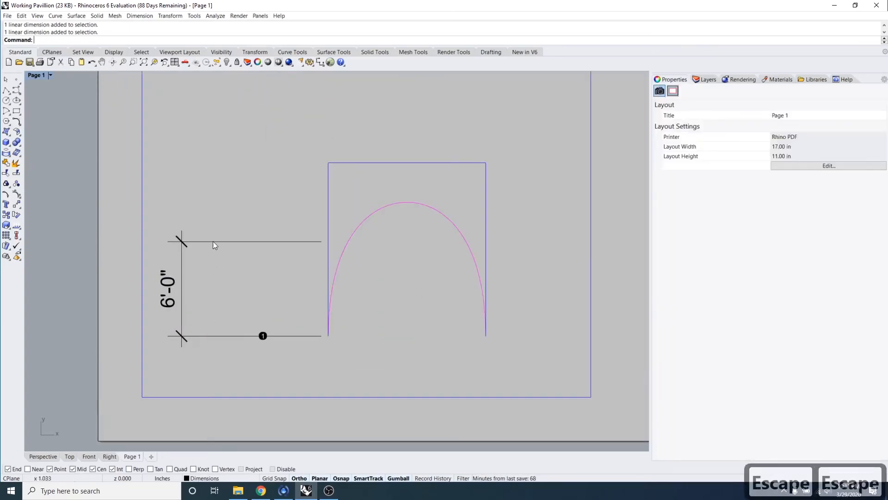
pyautogui.scroll(-4, 320, 262)
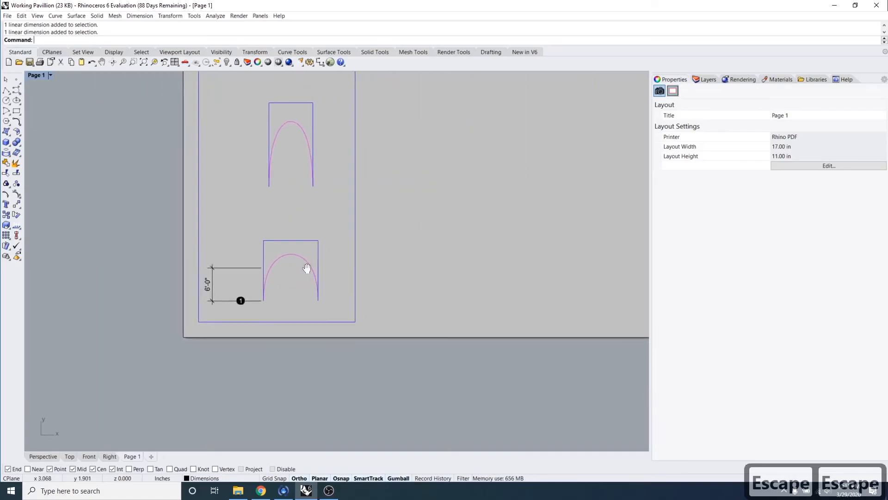
pyautogui.scroll(-3, 323, 259)
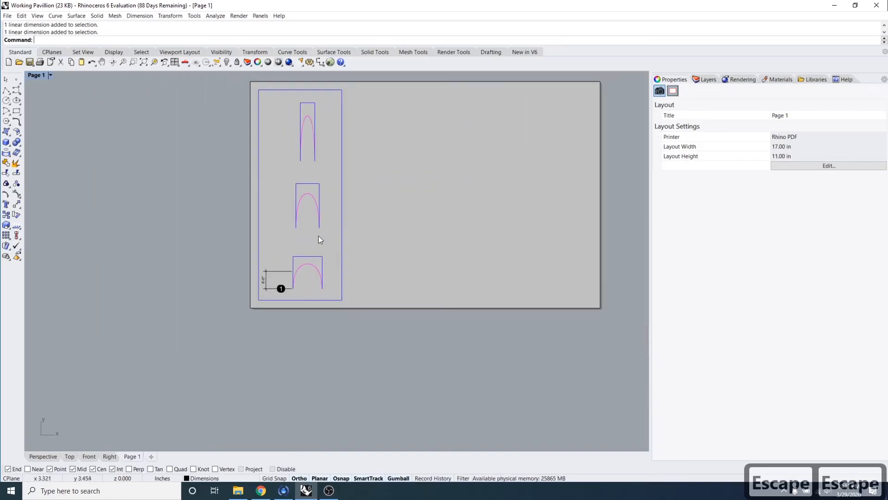
pyautogui.scroll(3, 286, 275)
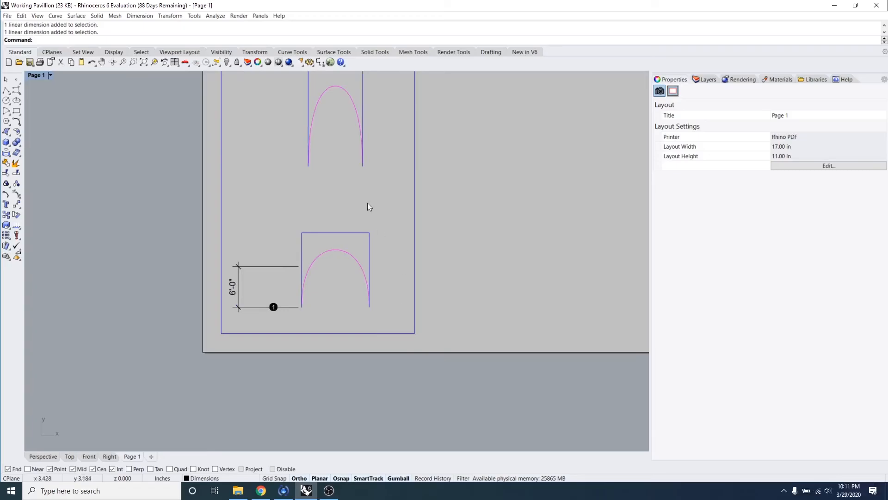
pyautogui.scroll(-4, 369, 206)
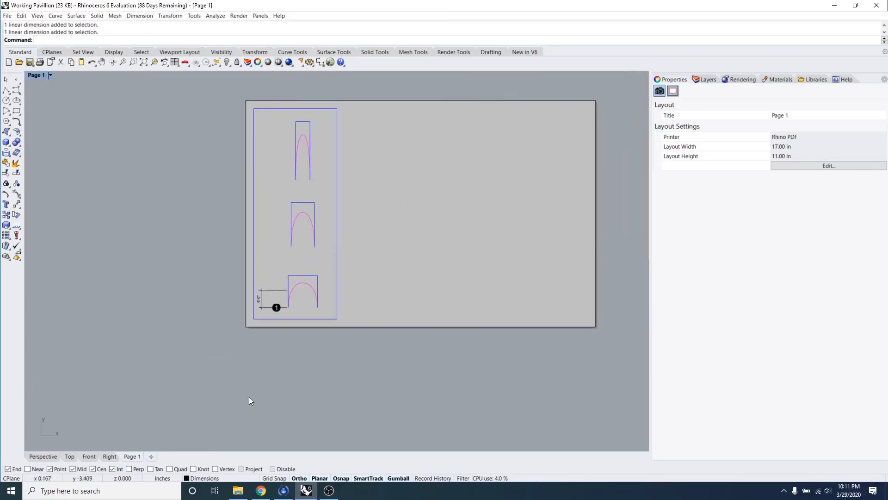
pyautogui.click(254, 494)
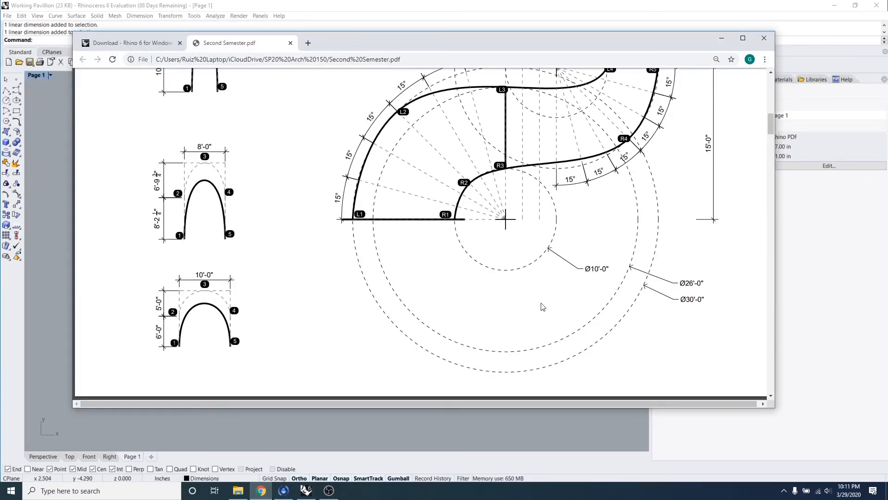
pyautogui.click(305, 490)
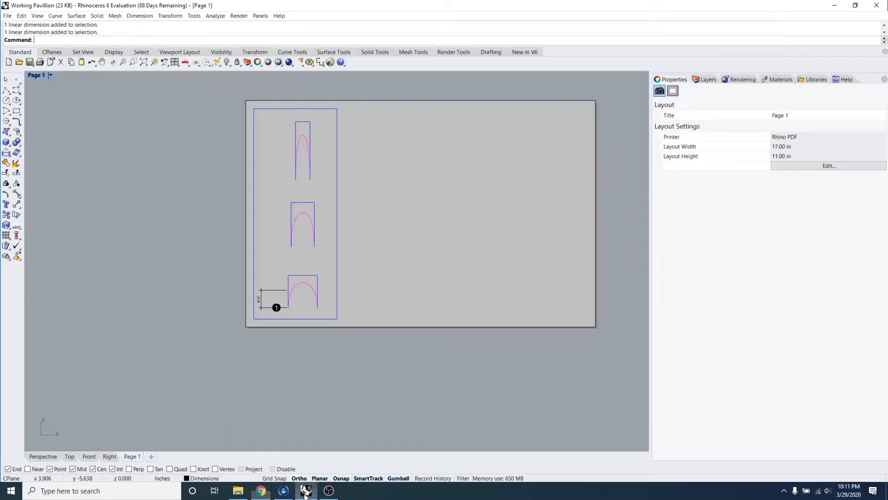
# - Copy the arches detail view from its upper-left corner to its upper-right corner so the two frames adjoin
pyautogui.moveTo(393, 256); pyautogui.dragTo(318, 250, button='right')
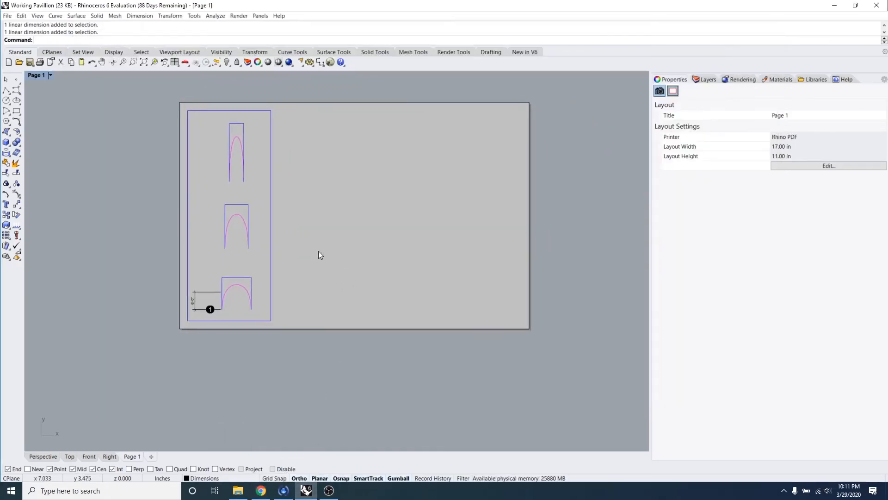
pyautogui.click(271, 197)
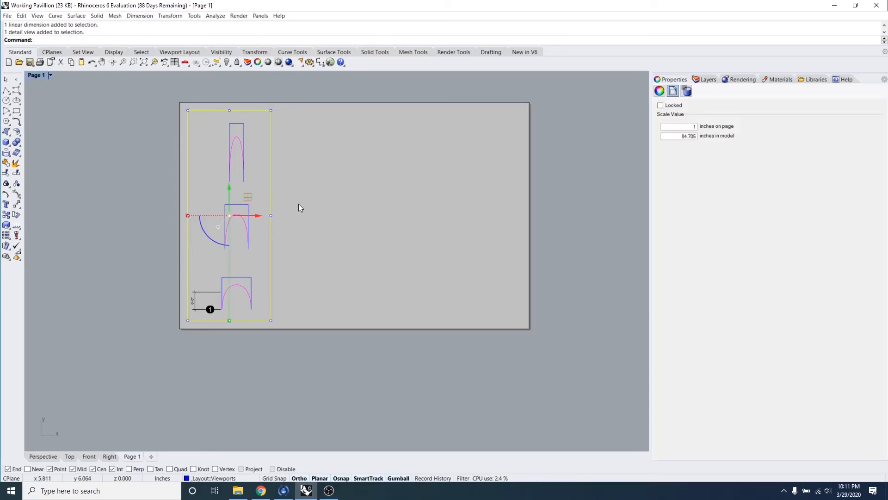
pyautogui.write('copy')
pyautogui.press('Return')
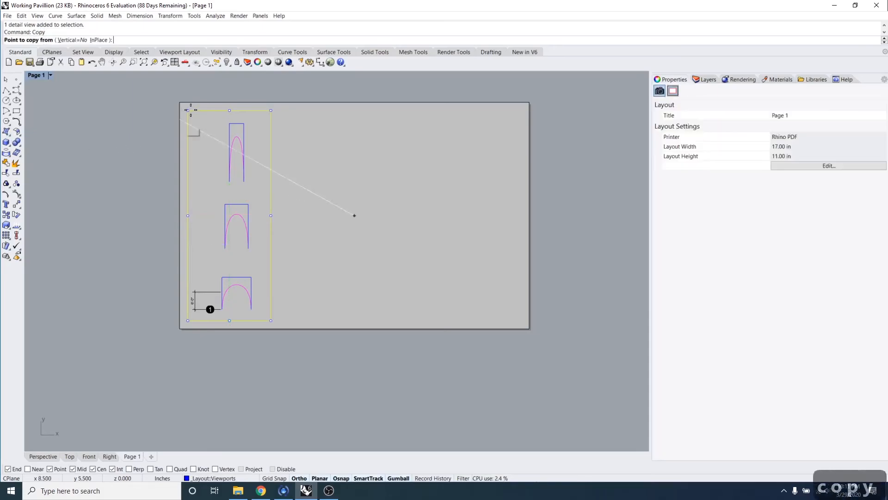
pyautogui.click(189, 110)
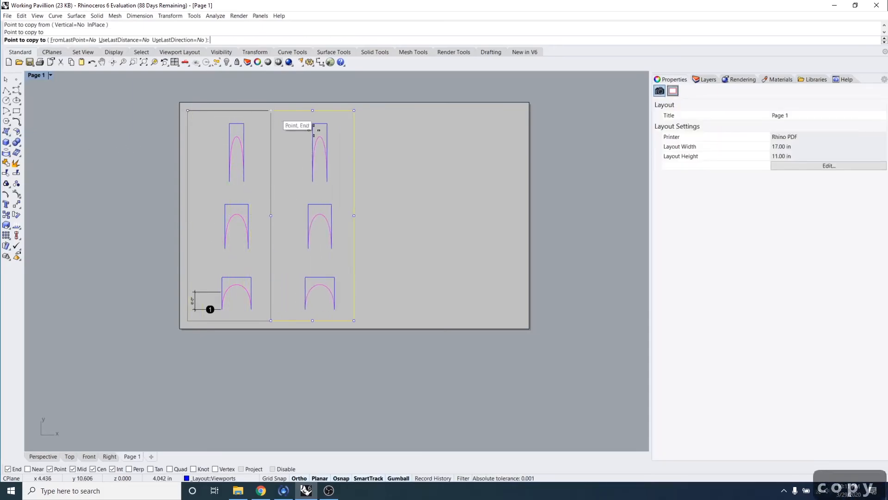
pyautogui.press('Escape')
pyautogui.press('Escape')
pyautogui.press('Escape')
# - Stretch the copied detail's right side so the frame fills the rest of the sheet up to the page margin
pyautogui.click(356, 123)
pyautogui.click(357, 110)
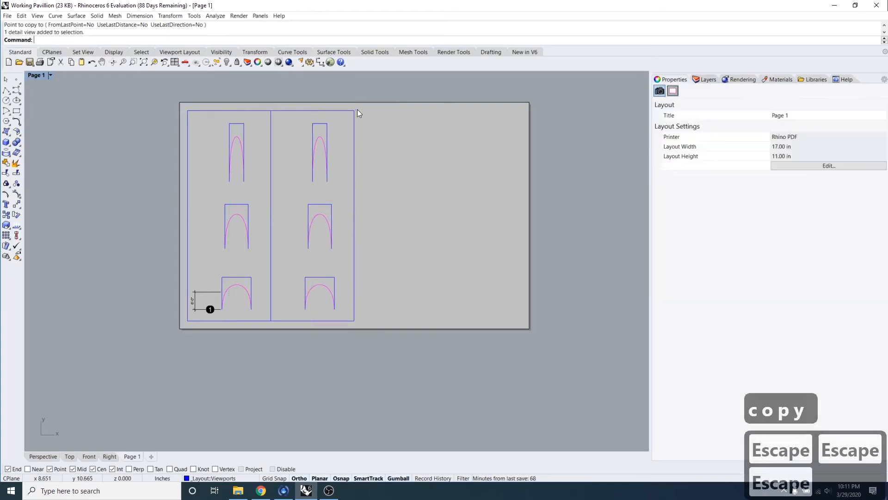
pyautogui.click(356, 110)
pyautogui.click(354, 110)
pyautogui.moveTo(370, 110)
pyautogui.mouseDown()
pyautogui.moveTo(542, 141)
pyautogui.moveTo(533, 149)
pyautogui.mouseUp()
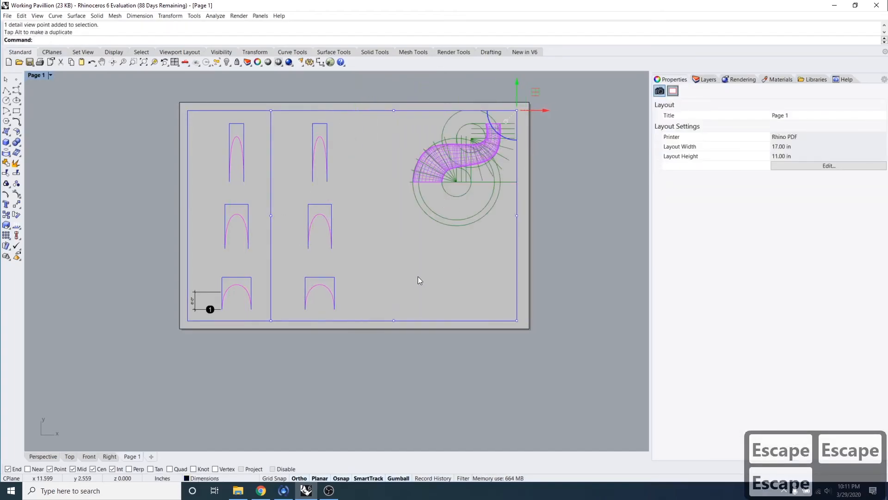
# - Activate the widened detail, centre the pavilion plan in it at the same scale as the arches, and return to the layout
pyautogui.doubleClick(418, 277)
pyautogui.moveTo(437, 280)
pyautogui.mouseDown(button='right')
pyautogui.moveTo(398, 276)
pyautogui.moveTo(390, 297)
pyautogui.moveTo(406, 268)
pyautogui.moveTo(419, 281)
pyautogui.mouseUp(button='right')
pyautogui.scroll(4, 400, 254)
pyautogui.scroll(2, 400, 254)
pyautogui.scroll(-4, 388, 287)
pyautogui.scroll(3, 401, 260)
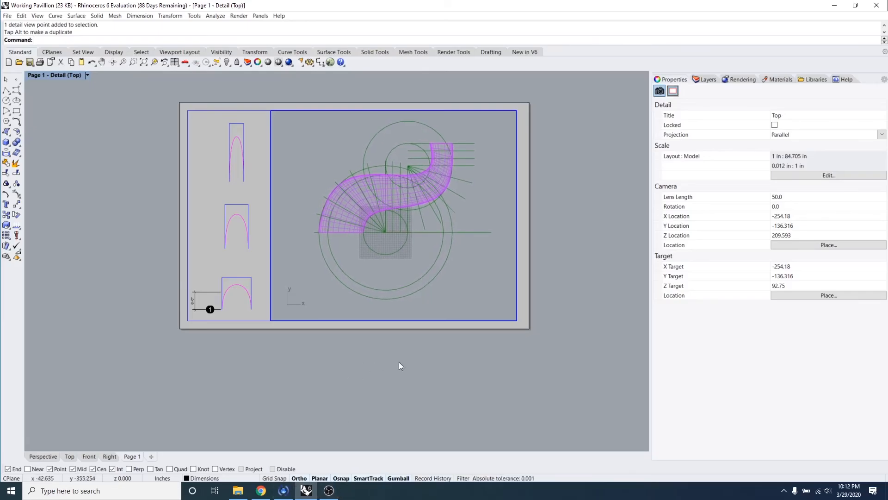
pyautogui.doubleClick(439, 356)
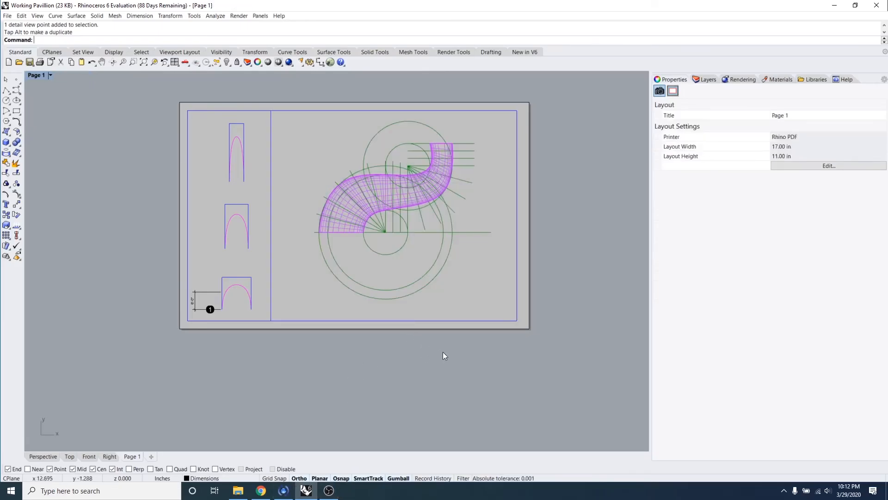
# - Hide the 01.1 Single Surface layer in the plan detail only, and check the surface in the Perspective view
pyautogui.doubleClick(472, 237)
pyautogui.click(707, 80)
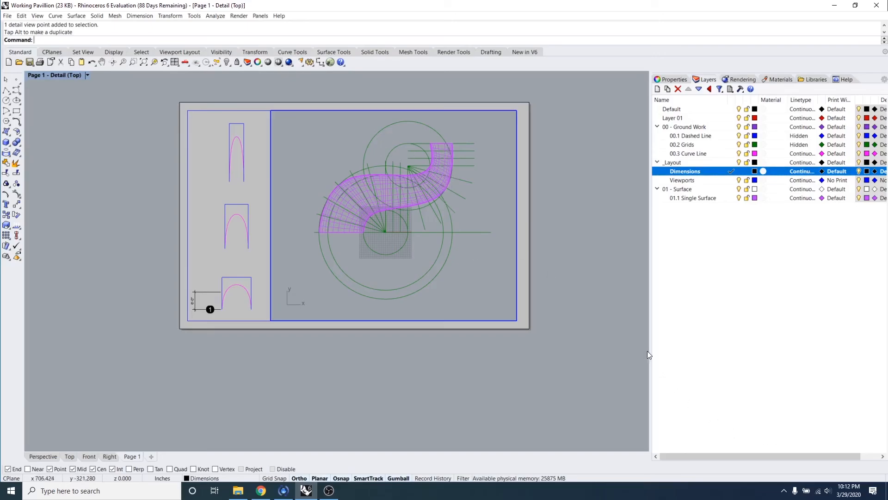
pyautogui.moveTo(650, 349); pyautogui.dragTo(606, 352)
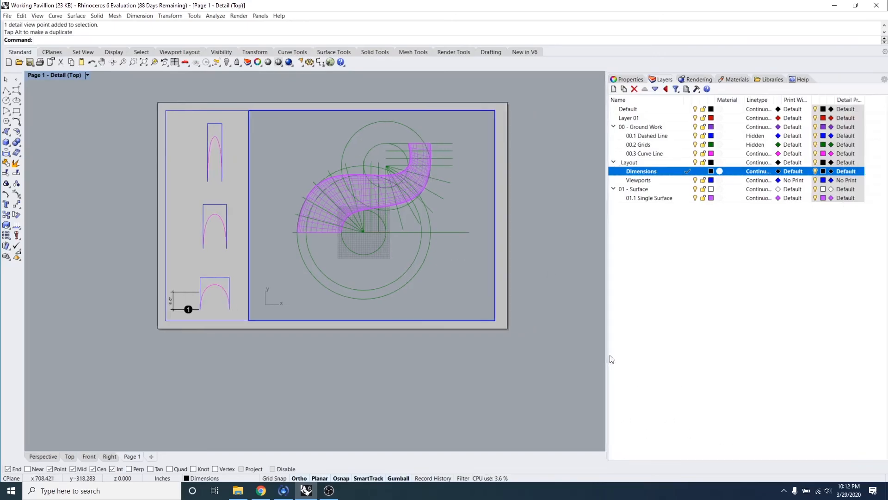
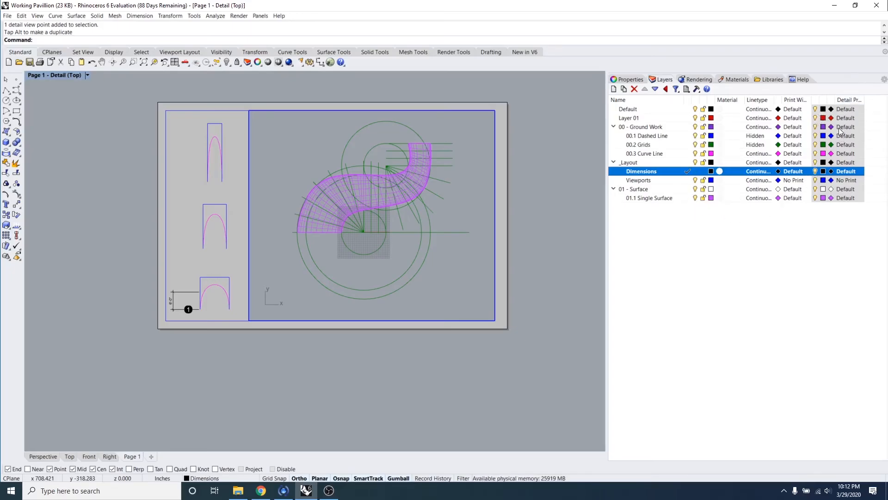
pyautogui.click(815, 198)
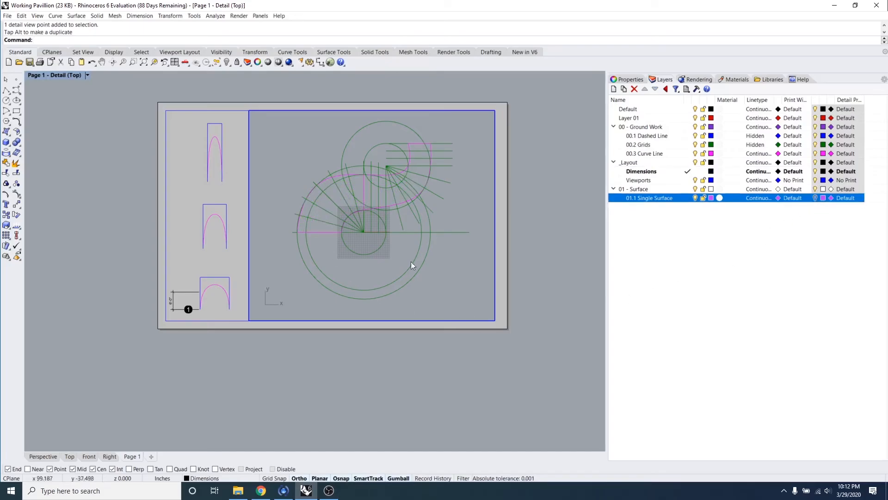
pyautogui.doubleClick(456, 343)
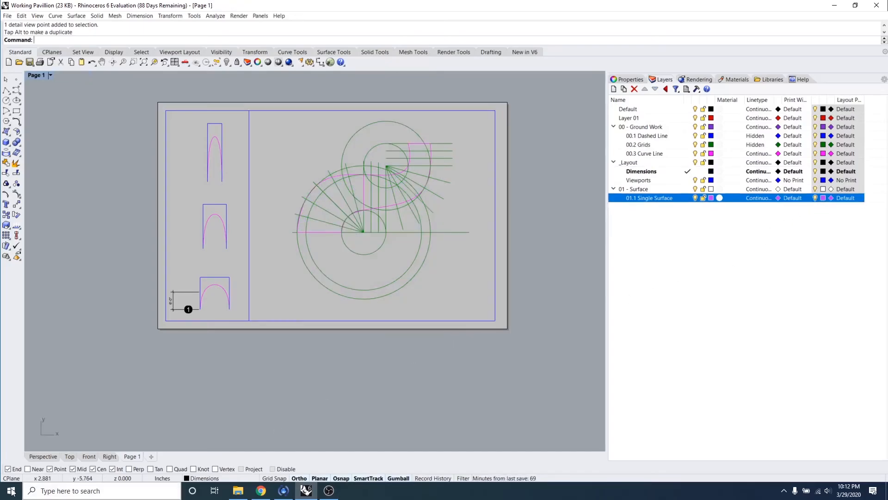
pyautogui.click(37, 456)
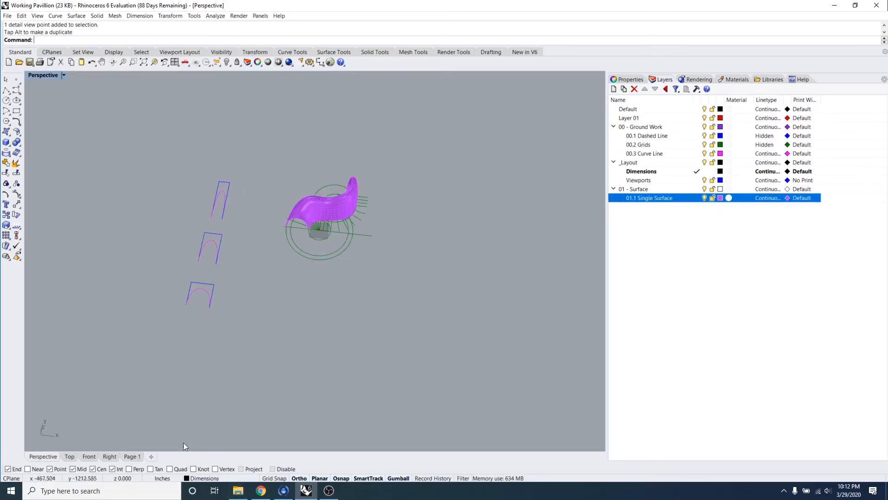
pyautogui.click(130, 456)
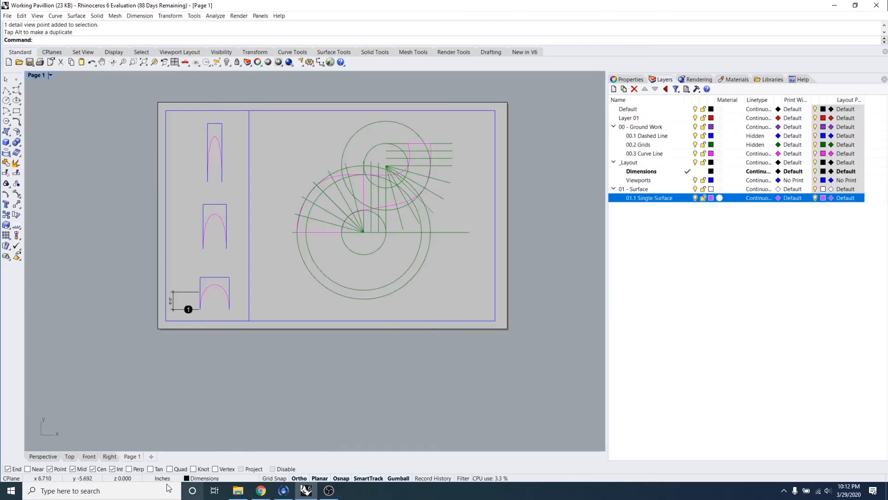
# - Rename the Page 1 layout as Assignment - 6
pyautogui.rightClick(135, 457)
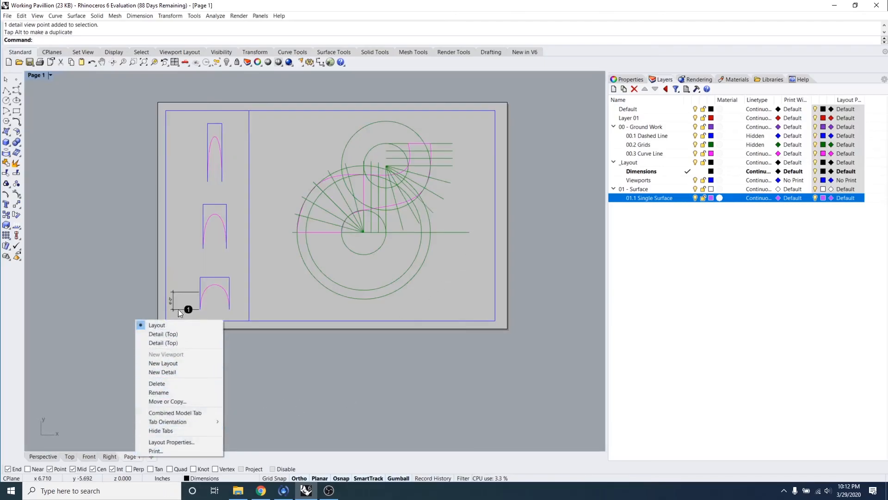
pyautogui.click(173, 392)
pyautogui.write('A')
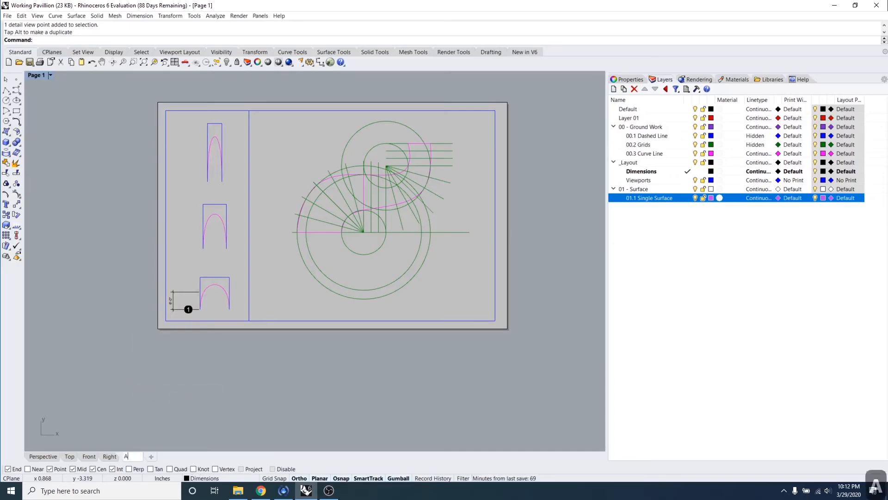
pyautogui.write('ssignment')
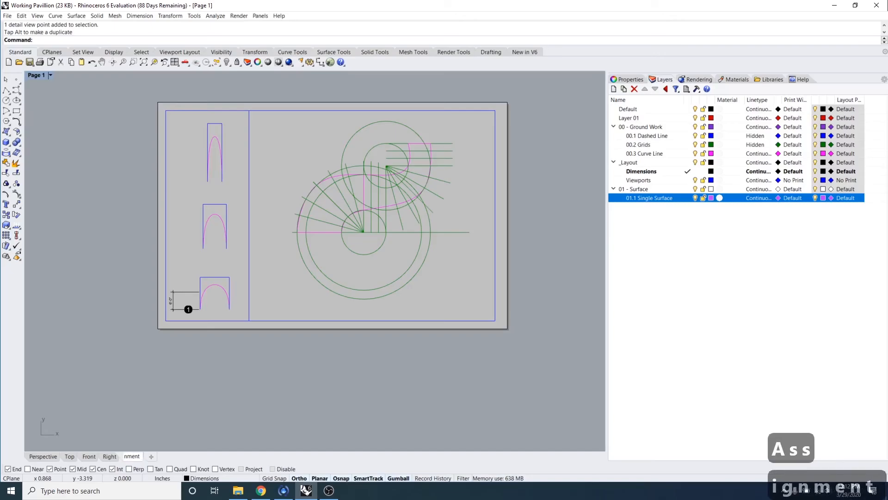
pyautogui.write(' -')
pyautogui.write('6')
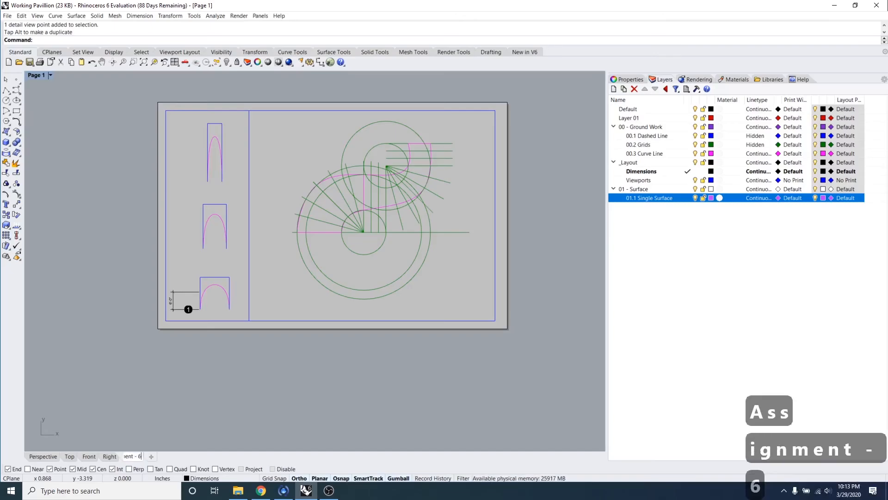
pyautogui.press('Return')
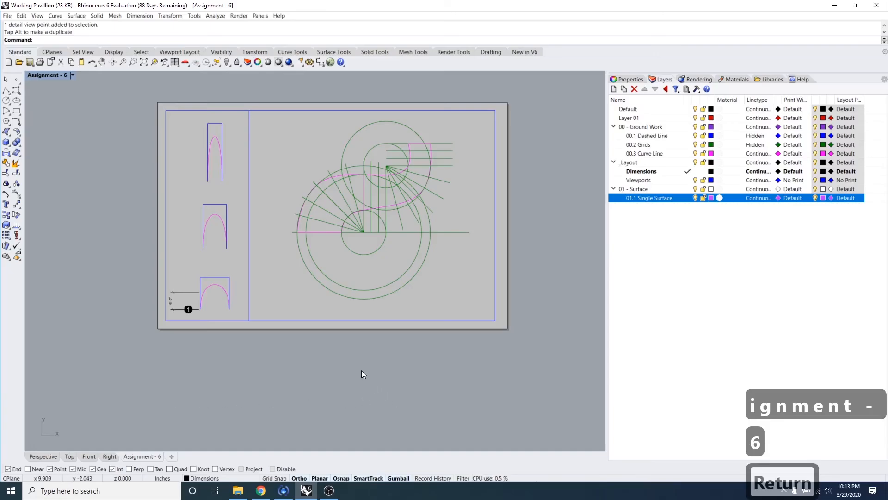
pyautogui.scroll(5, 378, 246)
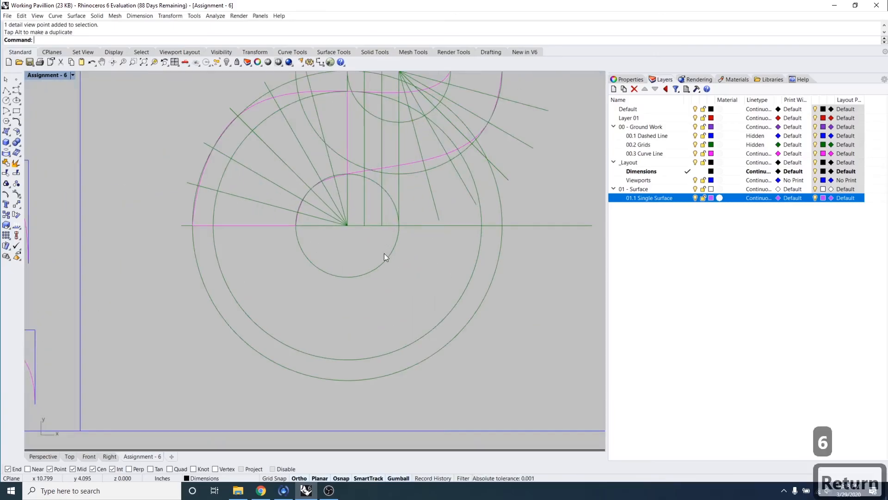
# - Try to add a center mark to the plan's small lower circle from the layout with the Centermark command
pyautogui.scroll(1, 365, 287)
pyautogui.scroll(-3, 395, 300)
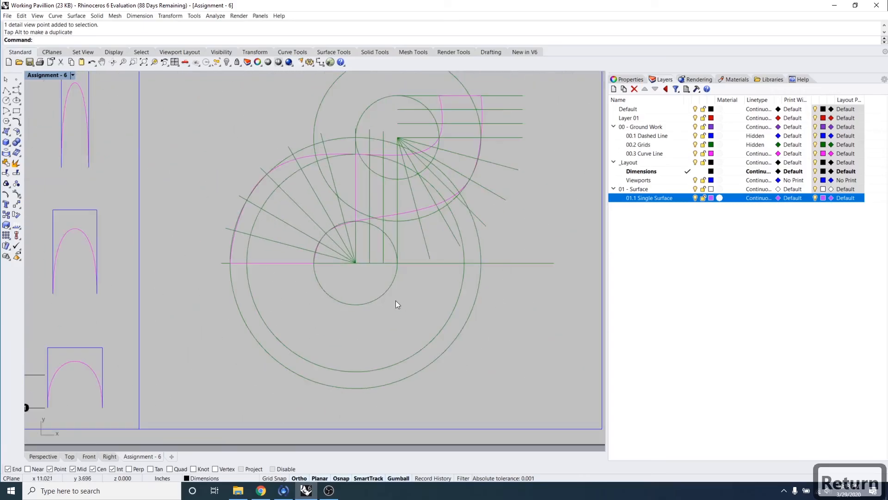
pyautogui.scroll(1, 418, 333)
pyautogui.press('Escape')
pyautogui.press('Escape')
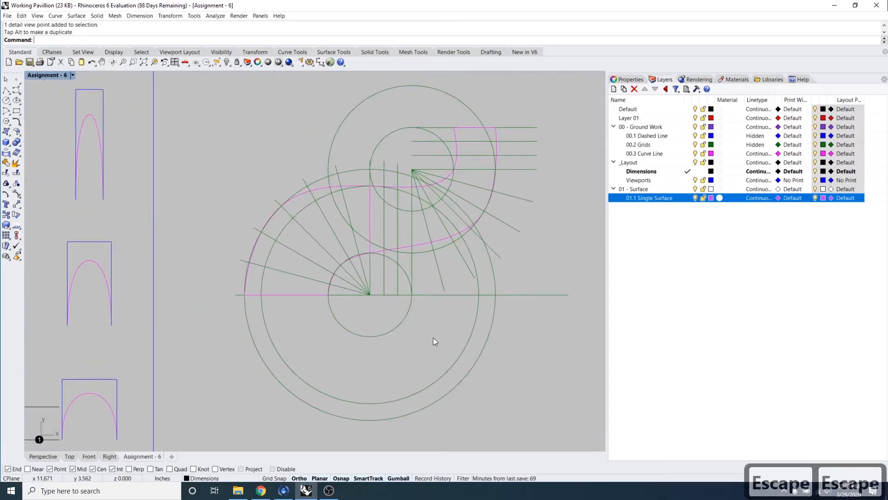
pyautogui.write('cent')
pyautogui.press('Return')
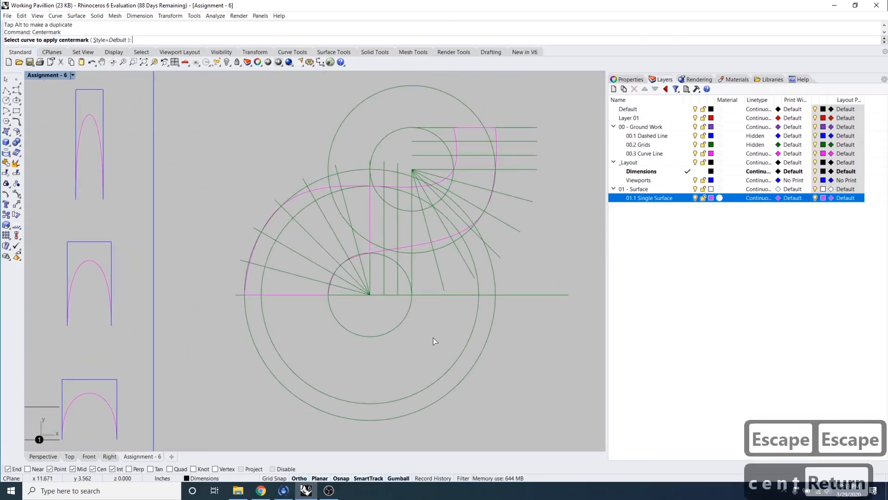
pyautogui.scroll(-5, 456, 298)
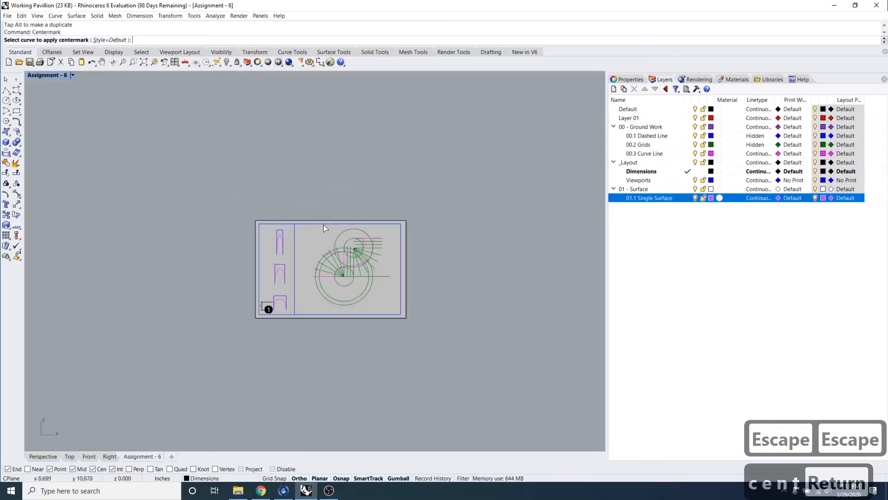
pyautogui.scroll(6, 363, 285)
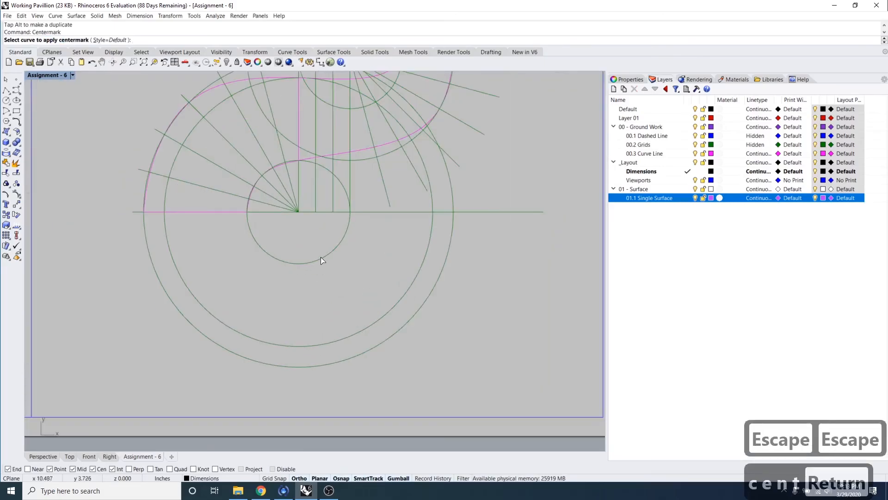
pyautogui.scroll(-5, 321, 262)
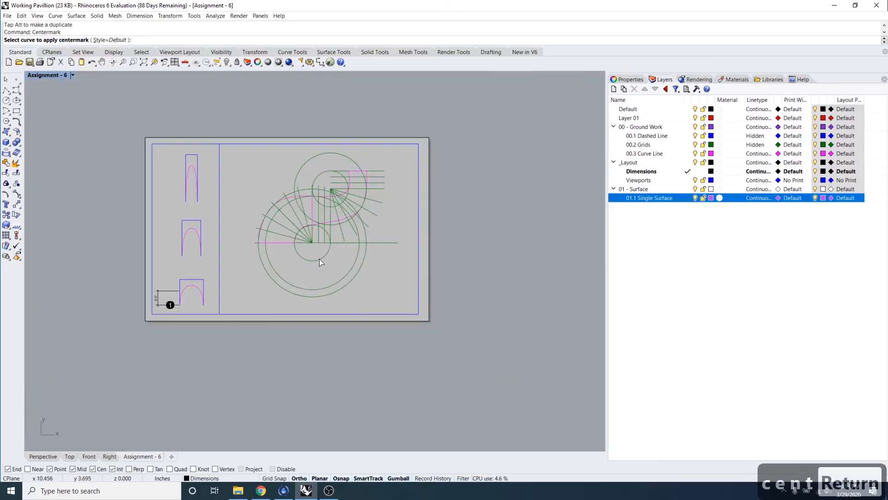
pyautogui.scroll(6, 322, 262)
pyautogui.doubleClick(323, 260)
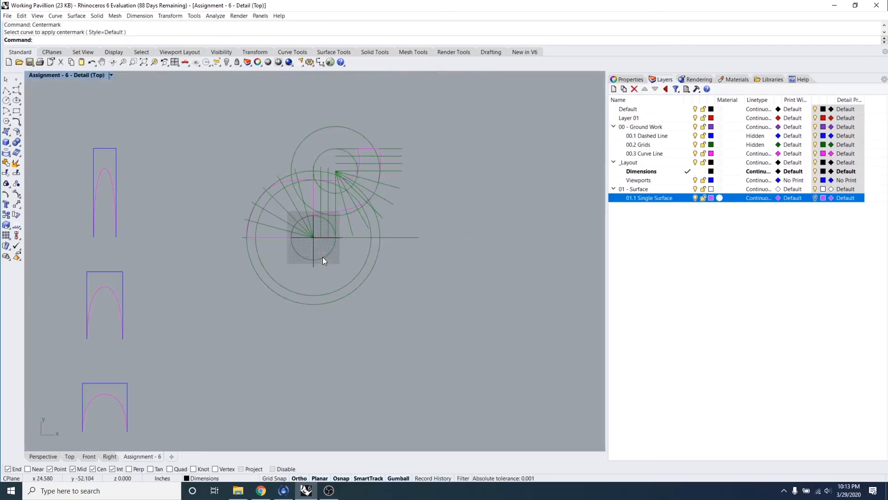
# - Undo the center mark and the preceding detail changes, and redo the hiding of the surface layer in the plan detail
pyautogui.hotkey('ctrl', 'z')
pyautogui.hotkey('ctrl', 'z')
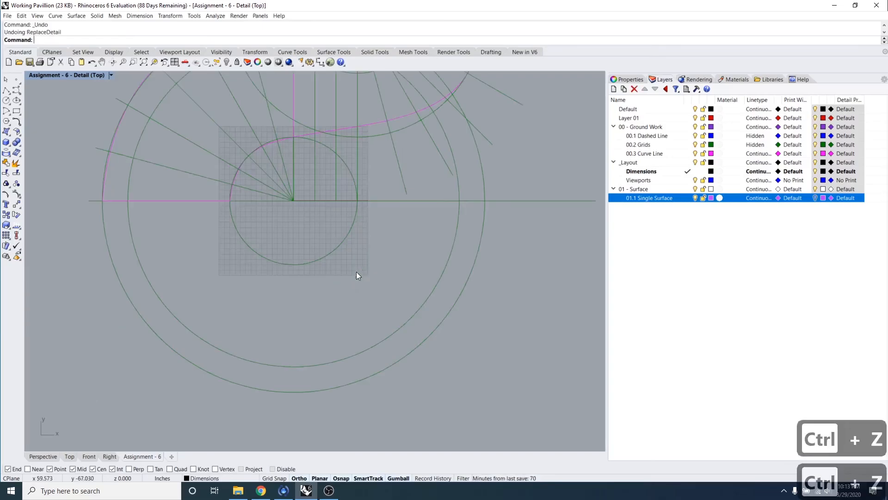
pyautogui.hotkey('ctrl', 'z')
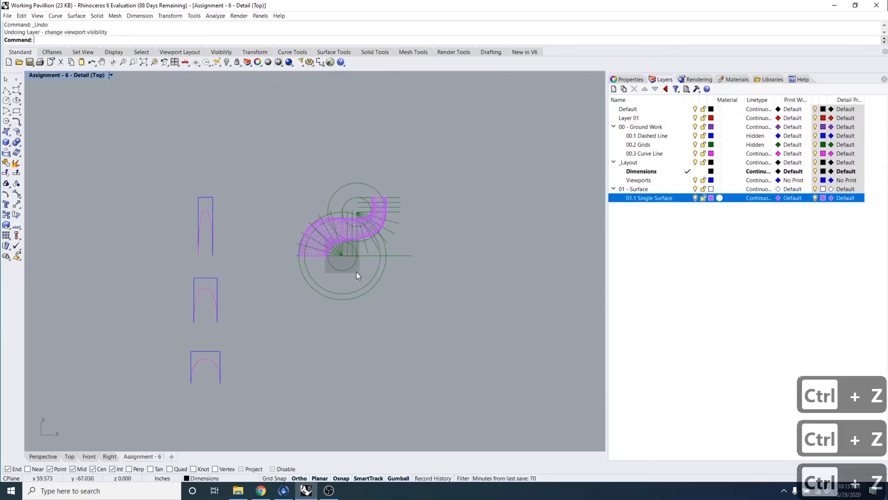
pyautogui.hotkey('ctrl', 't')
pyautogui.hotkey('ctrl', 'y')
pyautogui.hotkey('ctrl', 'y')
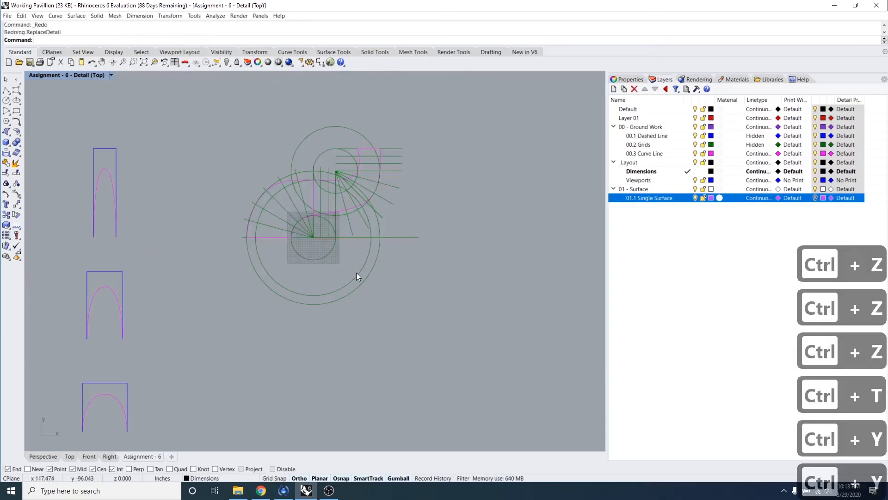
pyautogui.scroll(-6, 309, 286)
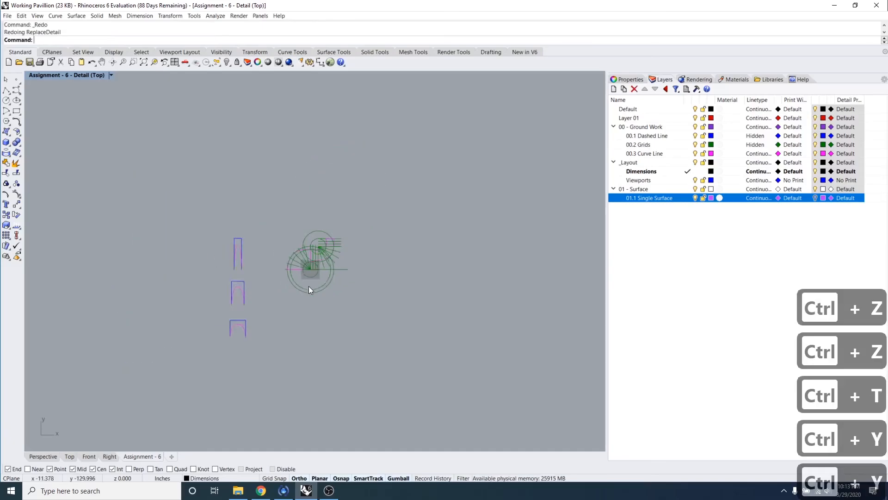
pyautogui.scroll(4, 293, 266)
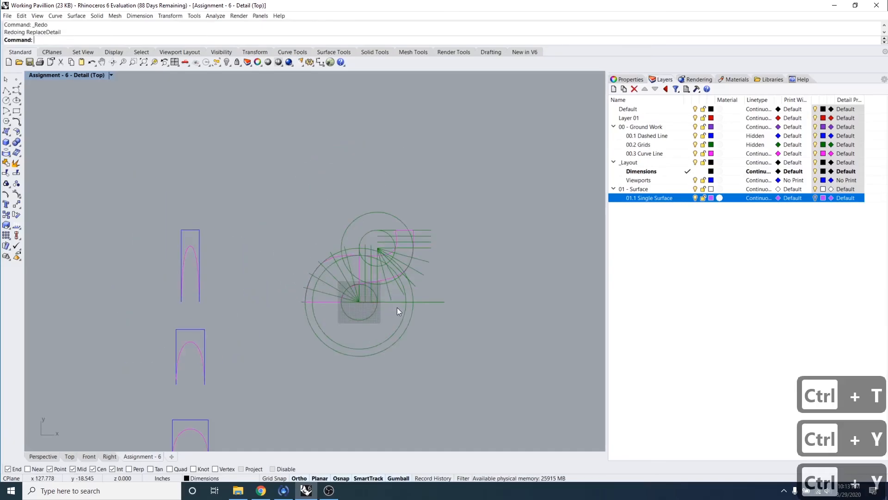
pyautogui.scroll(-2, 397, 307)
pyautogui.scroll(3, 412, 314)
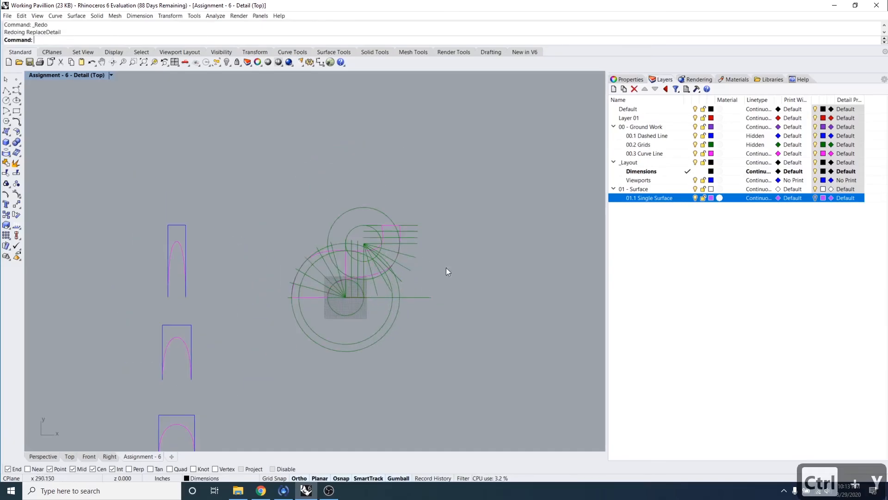
pyautogui.press('Escape')
pyautogui.press('Escape')
pyautogui.press('Escape')
pyautogui.press('Escape')
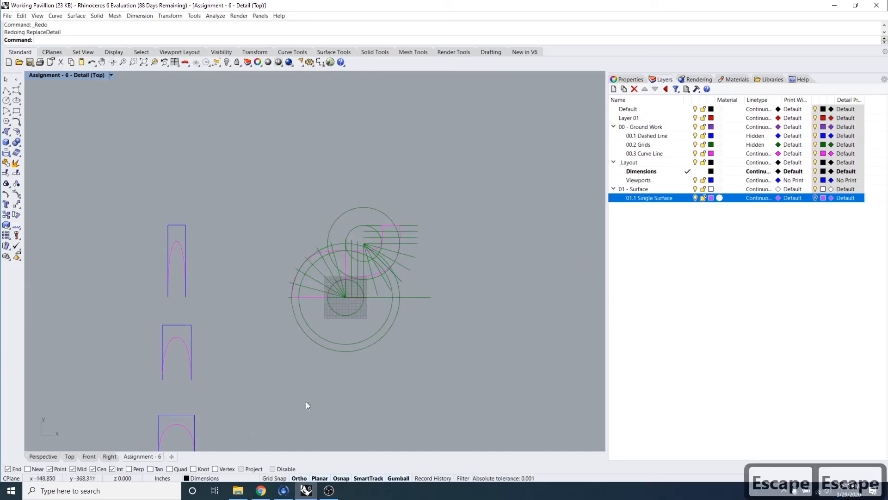
pyautogui.press('Escape')
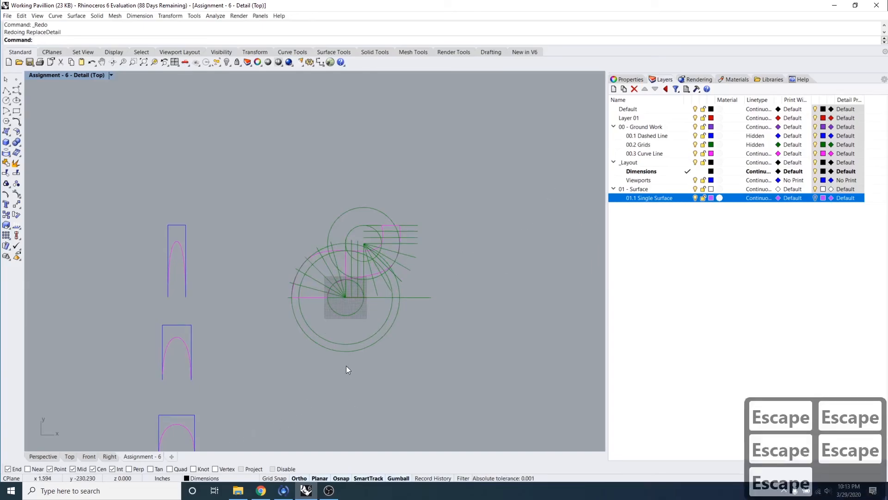
# - Lock the active plan detail in its properties, and check on the layout how its view responds to zooming
pyautogui.click(623, 80)
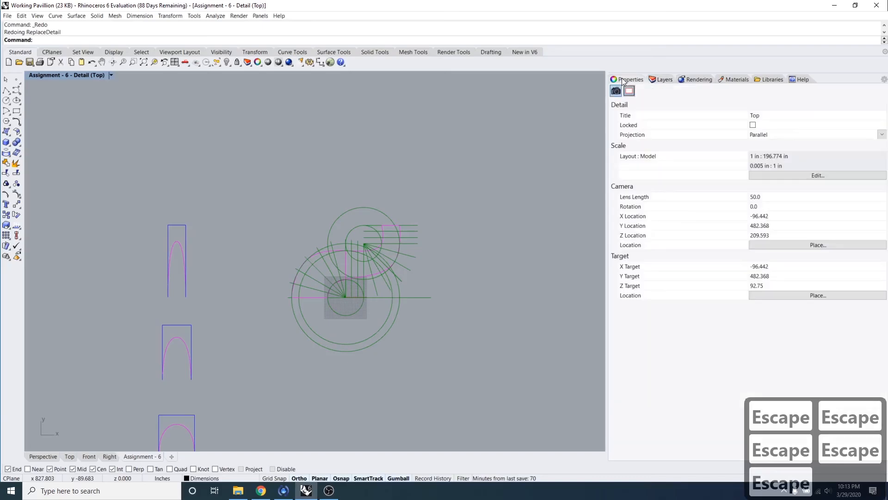
pyautogui.click(752, 125)
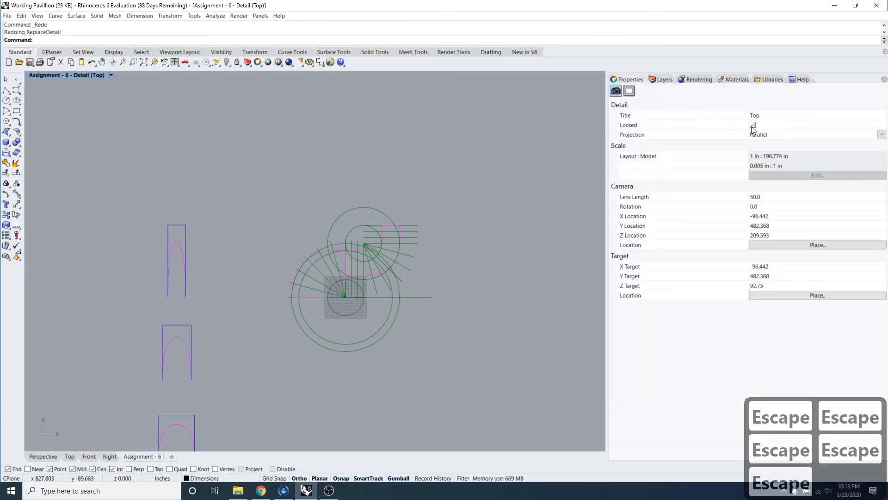
pyautogui.scroll(-6, 424, 209)
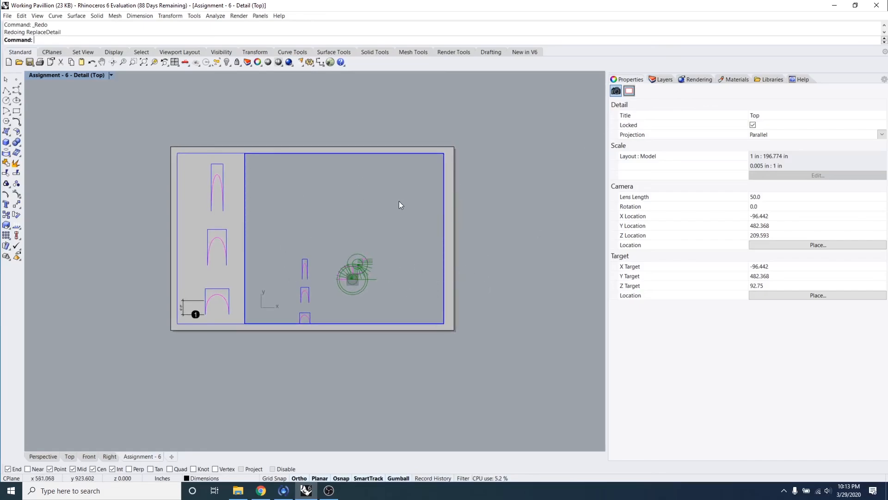
pyautogui.scroll(6, 399, 203)
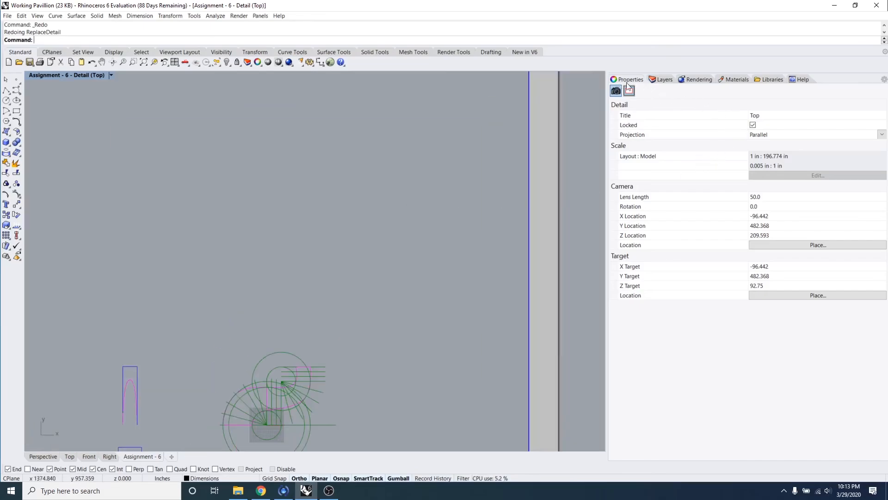
pyautogui.scroll(-4, 397, 249)
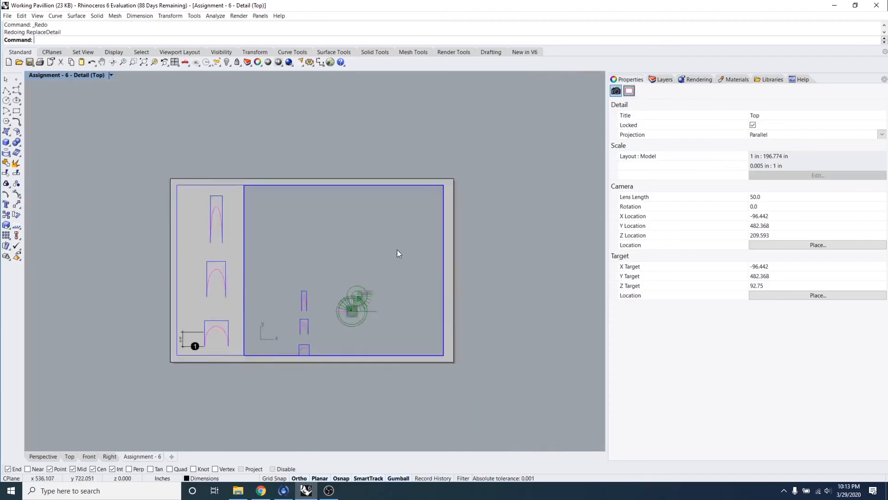
pyautogui.scroll(2, 368, 272)
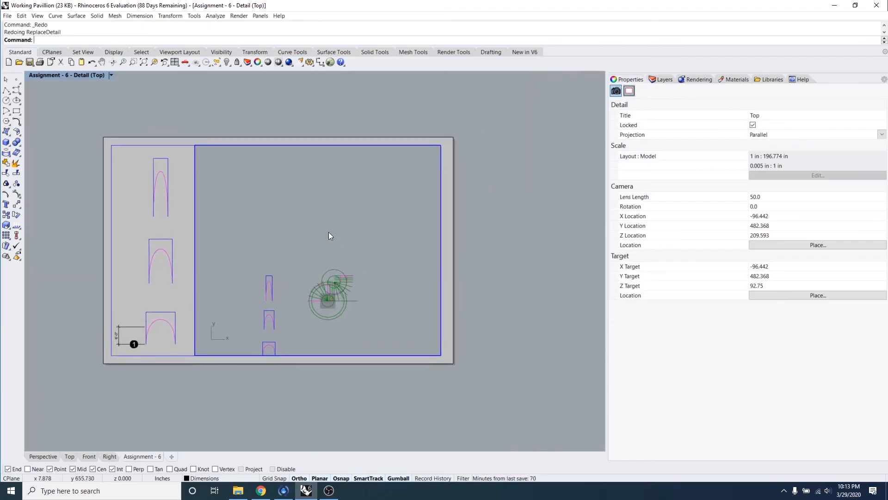
# - Unlock the plan detail to enlarge and centre the plan within its frame, and lock it again before returning to the layout
pyautogui.click(753, 124)
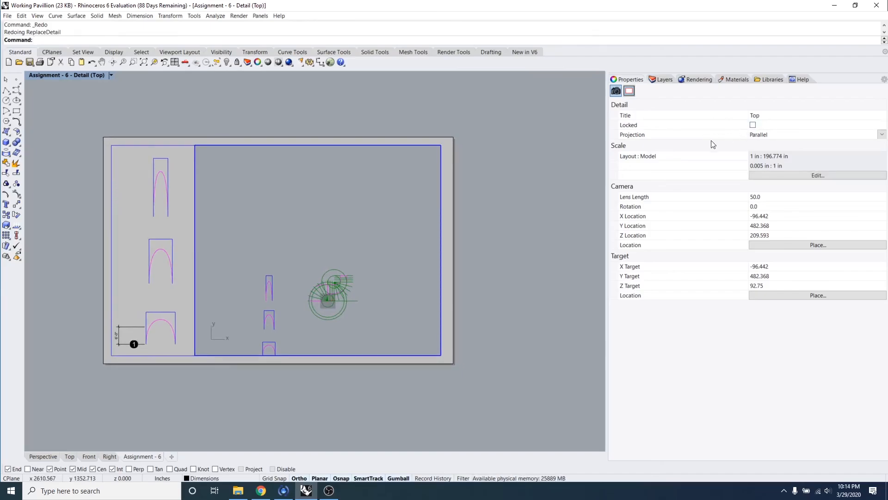
pyautogui.scroll(3, 324, 271)
pyautogui.scroll(6, 335, 276)
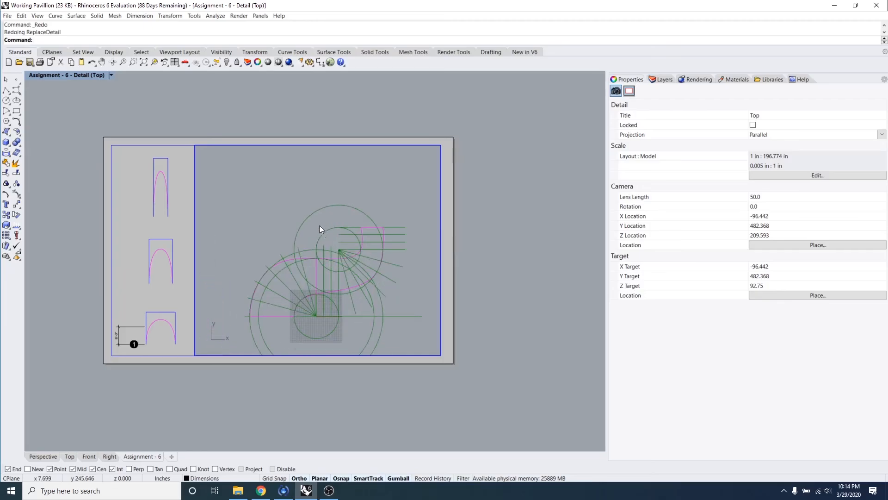
pyautogui.moveTo(351, 254); pyautogui.dragTo(356, 238, button='right')
pyautogui.scroll(-6, 359, 234)
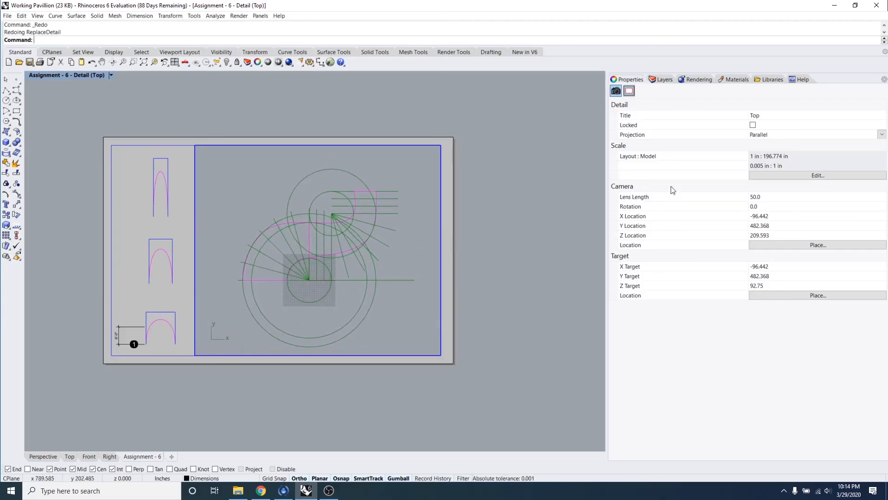
pyautogui.click(752, 125)
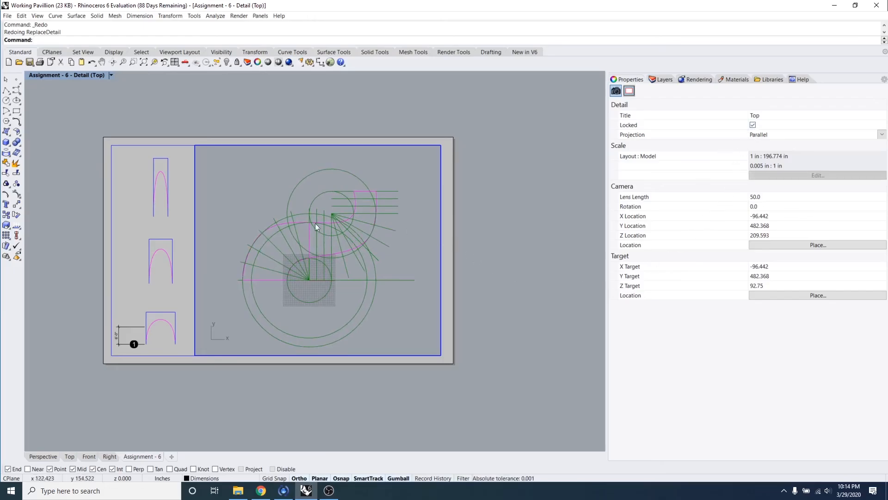
pyautogui.scroll(6, 312, 292)
pyautogui.scroll(-6, 310, 290)
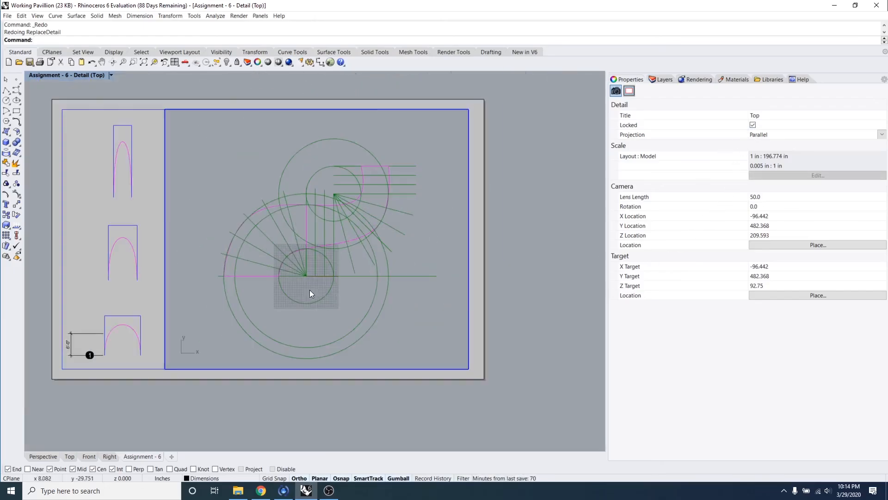
pyautogui.doubleClick(534, 299)
pyautogui.press('Escape')
pyautogui.press('Escape')
pyautogui.write('cente')
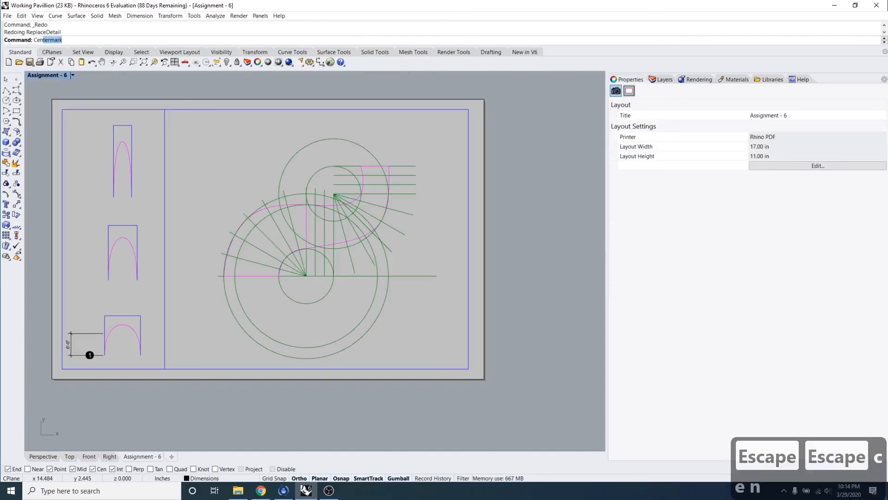
pyautogui.press('Return')
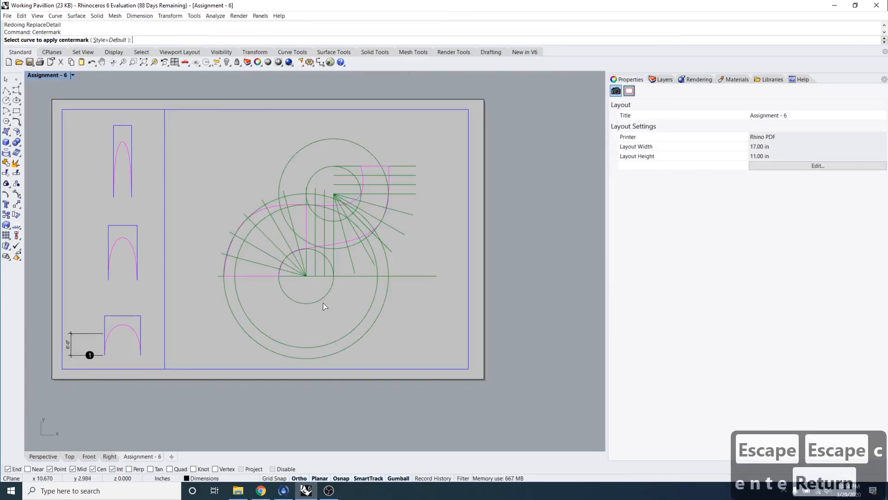
pyautogui.press('Escape')
pyautogui.press('Escape')
pyautogui.press('Escape')
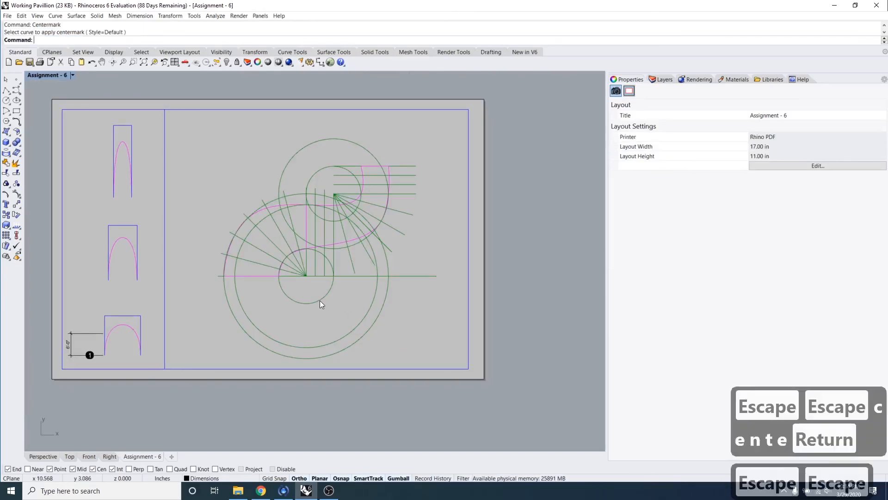
# - Activate the locked plan detail, add a center mark with the Default style to the small lower circle, and return to the layout
pyautogui.doubleClick(335, 307)
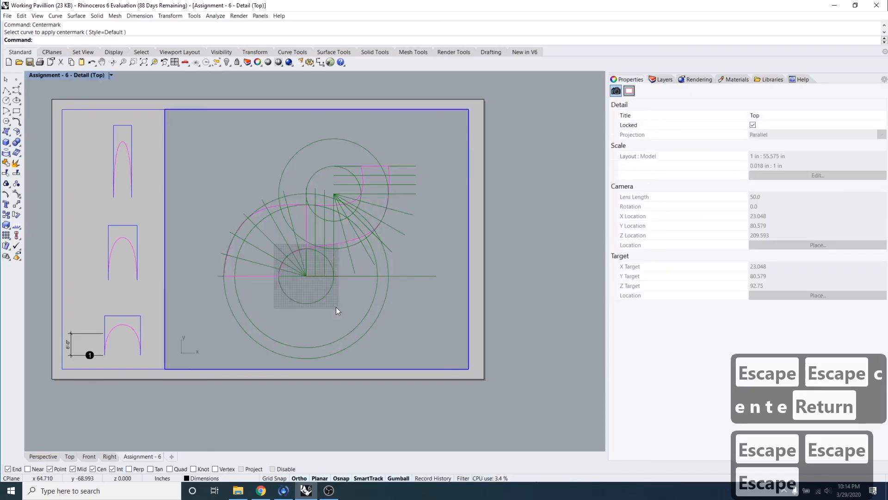
pyautogui.write('cente')
pyautogui.press('Return')
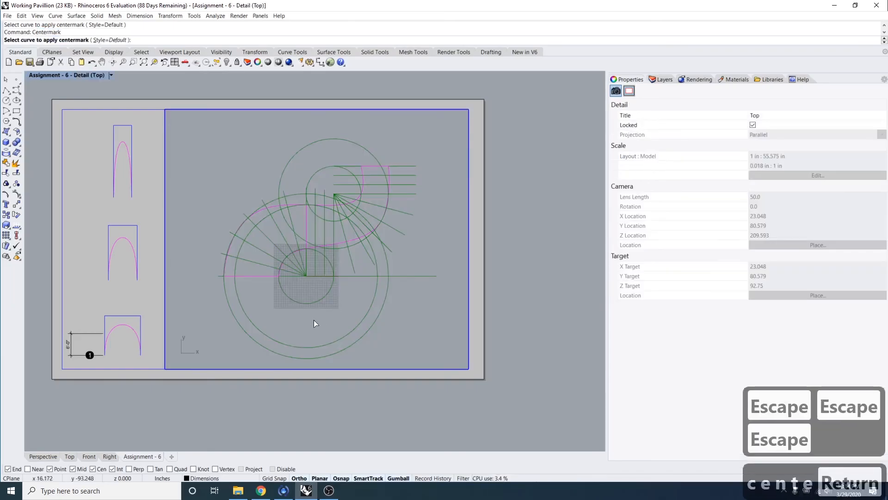
pyautogui.click(313, 301)
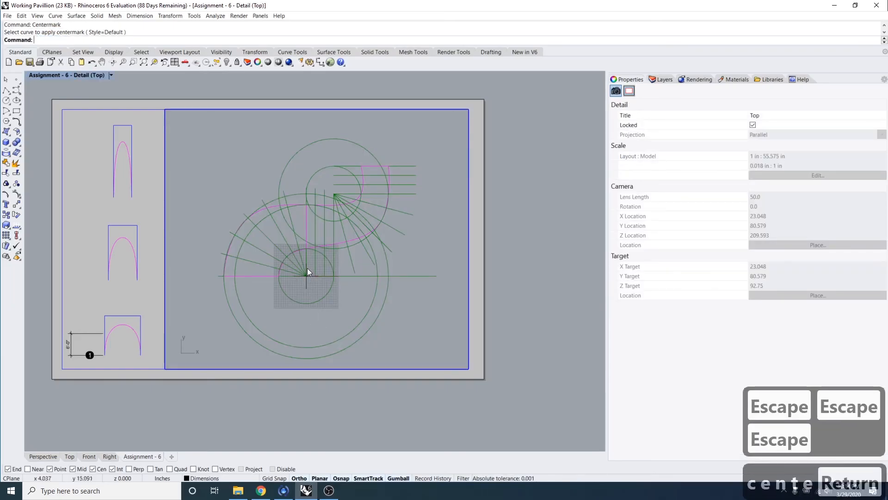
pyautogui.doubleClick(354, 404)
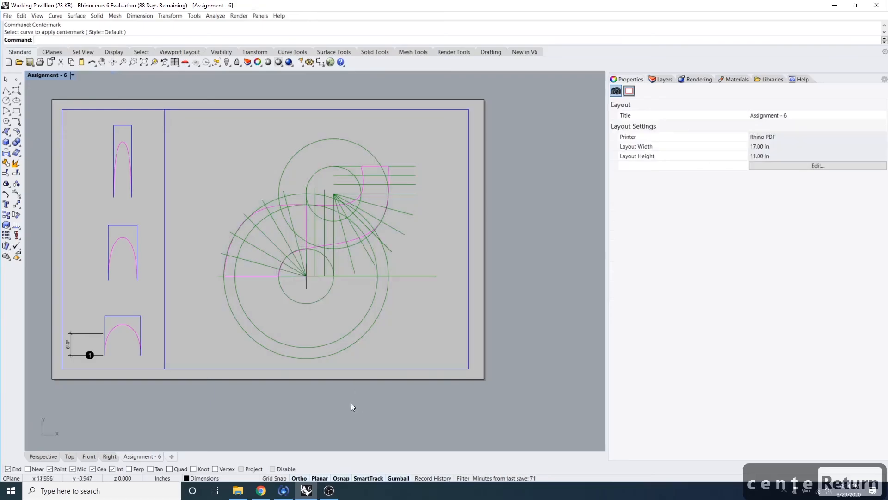
# - Check in the Perspective model view whether the small circle's center mark is there, and return to the Assignment - 6 layout
pyautogui.press('Escape')
pyautogui.press('Escape')
pyautogui.click(42, 456)
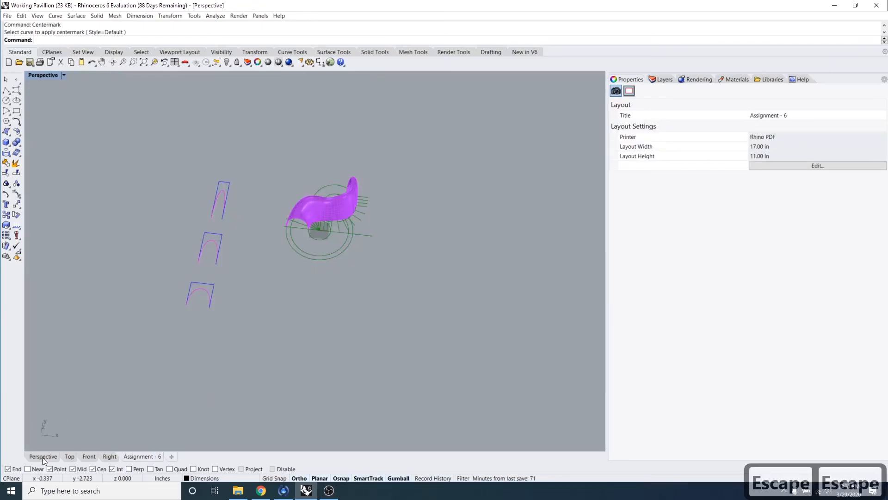
pyautogui.scroll(15, 338, 231)
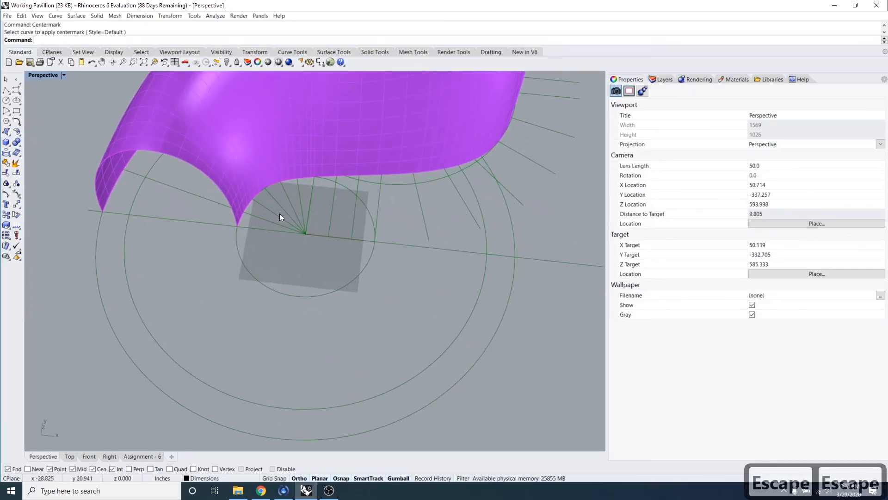
pyautogui.moveTo(280, 213); pyautogui.dragTo(336, 262)
pyautogui.press('Escape')
pyautogui.press('Escape')
pyautogui.press('Escape')
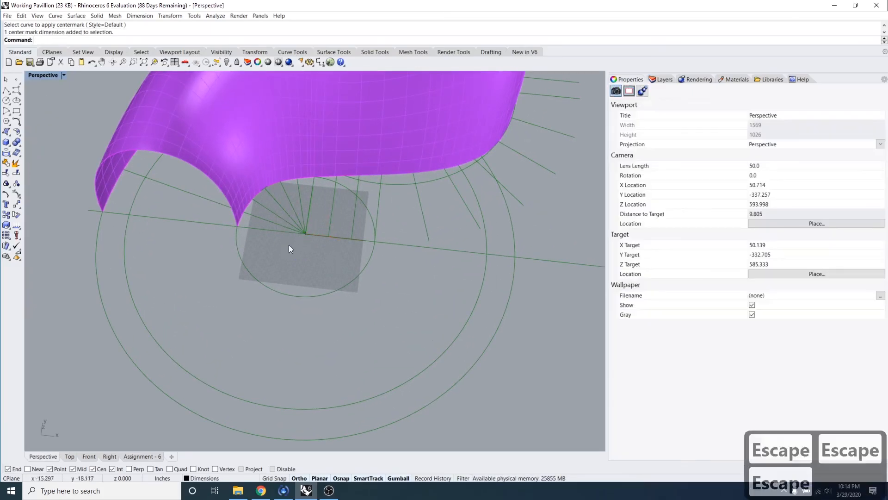
pyautogui.press('Escape')
pyautogui.click(140, 457)
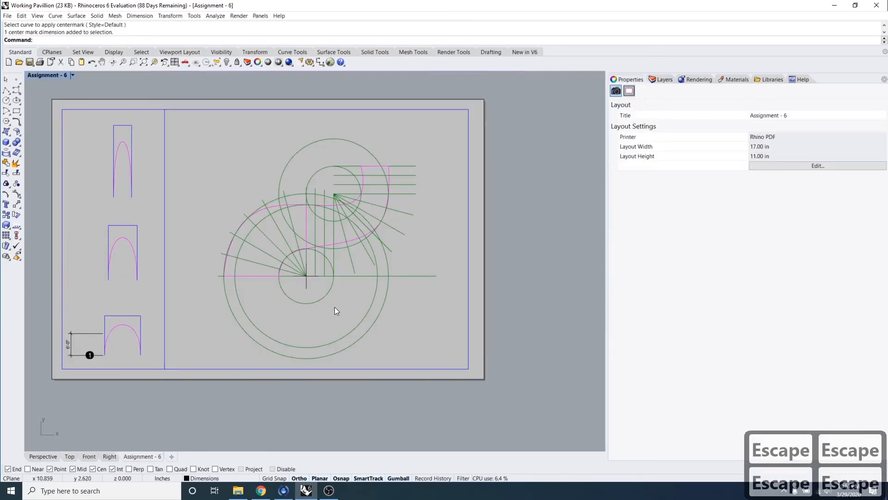
pyautogui.press('Escape')
pyautogui.press('Escape')
# - Unlock the plan detail and set its scale to 1 inch on page to 48 inches in model
pyautogui.click(462, 107)
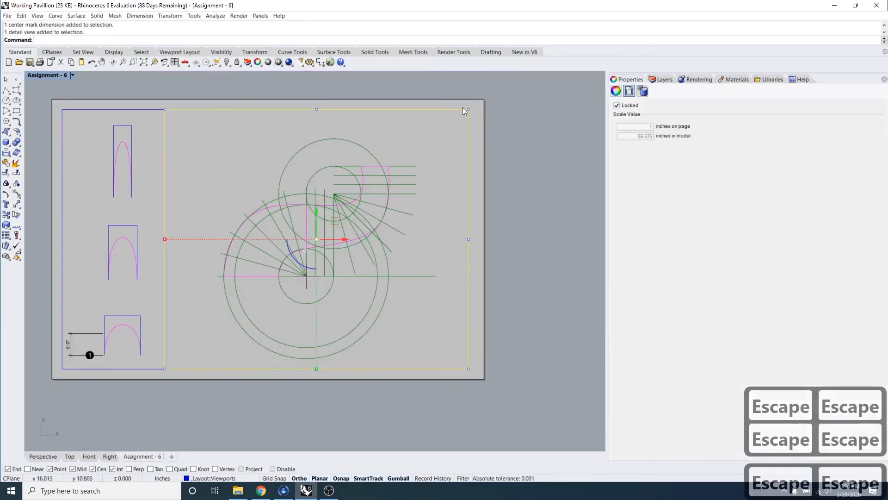
pyautogui.click(618, 106)
pyautogui.moveTo(630, 137); pyautogui.dragTo(661, 134)
pyautogui.click(648, 139)
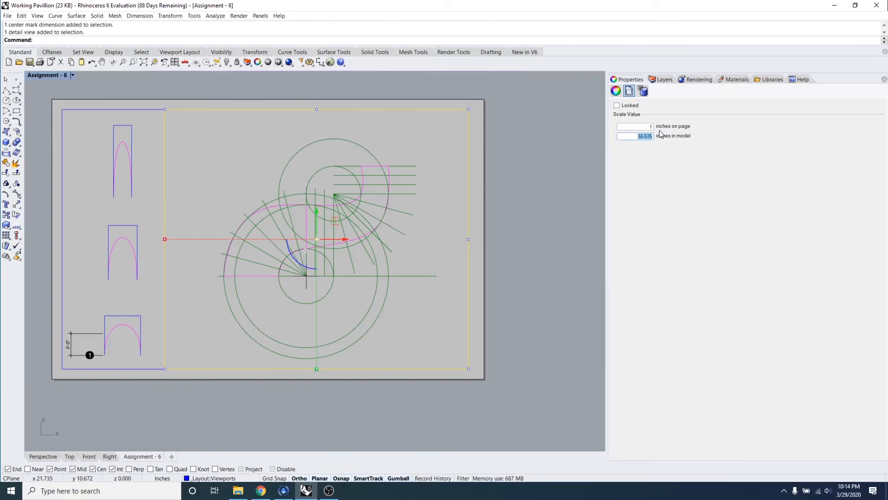
pyautogui.write('48')
pyautogui.press('Return')
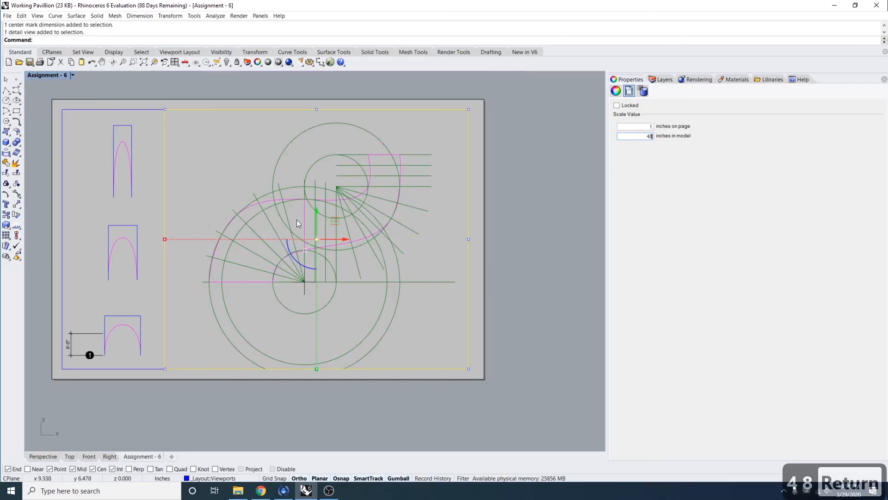
# - Activate the plan detail, shift the plan so it fits within the frame, and return to the layout
pyautogui.doubleClick(396, 320)
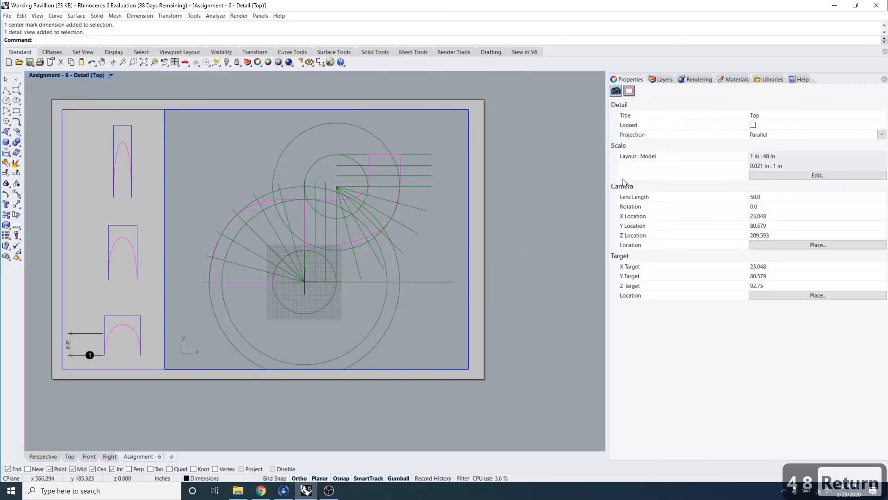
pyautogui.moveTo(448, 309); pyautogui.dragTo(448, 305, button='right')
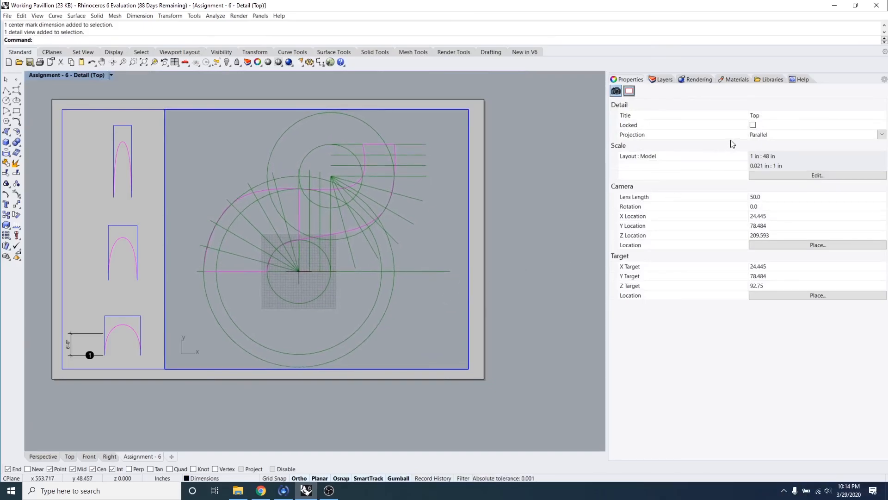
pyautogui.doubleClick(549, 234)
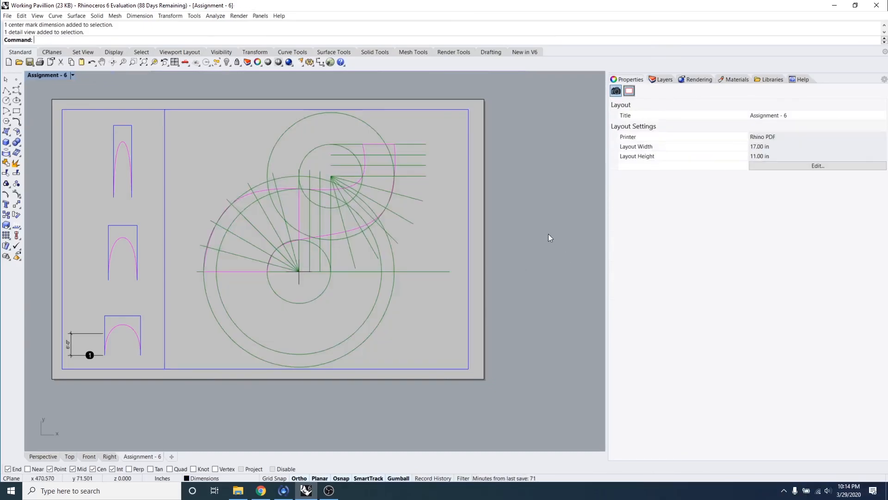
# - Activate the arches detail, centre the three arches horizontally in their frame, and return to the layout
pyautogui.doubleClick(70, 208)
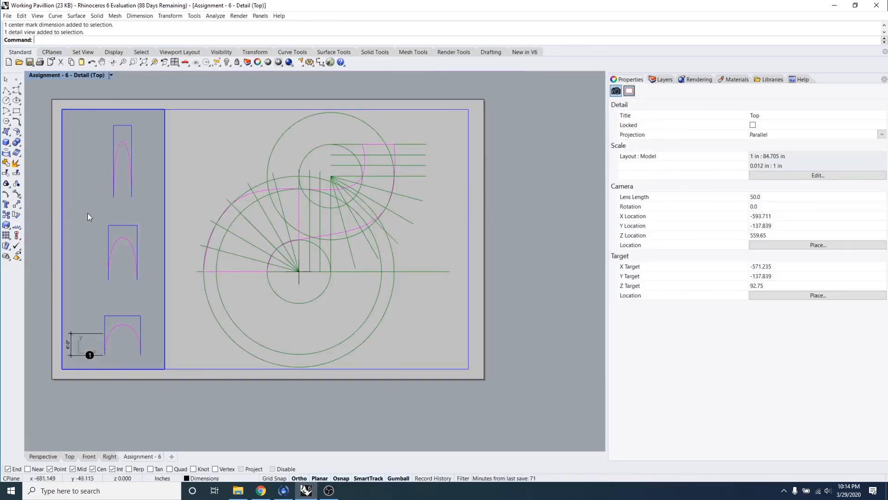
pyautogui.moveTo(87, 213)
pyautogui.mouseDown(button='right')
pyautogui.moveTo(83, 234)
pyautogui.moveTo(84, 221)
pyautogui.mouseUp(button='right')
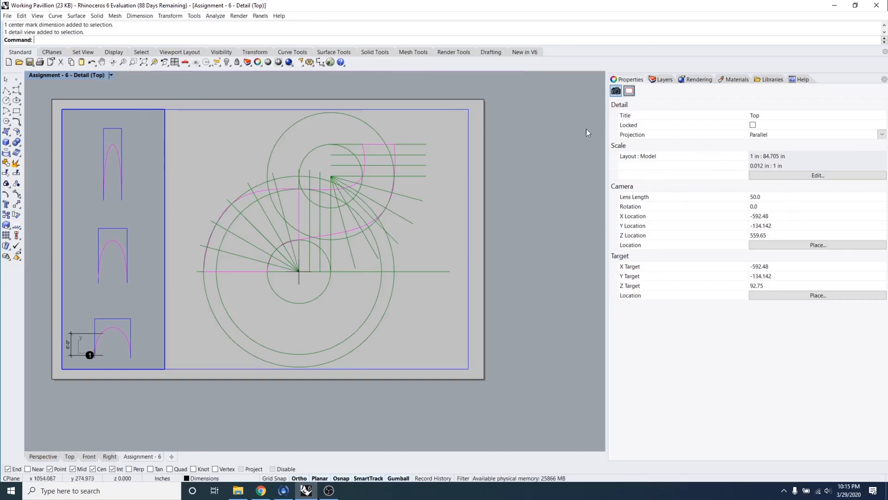
pyautogui.doubleClick(248, 167)
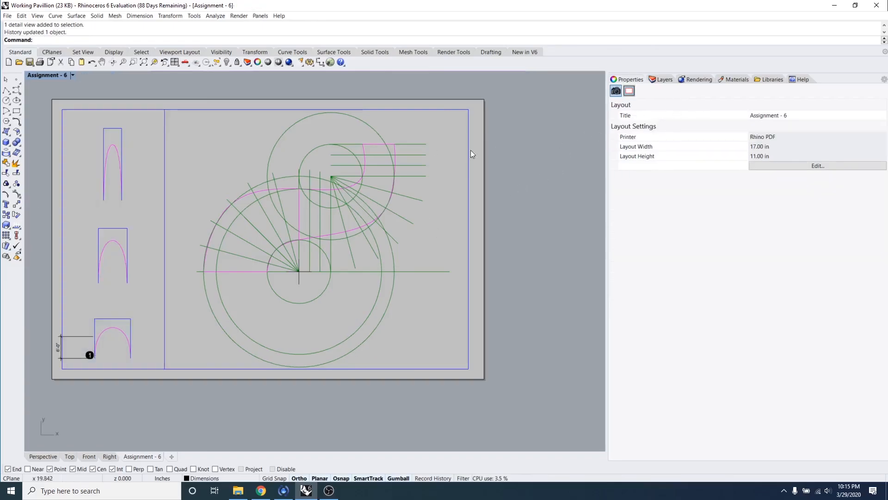
# - Set the arches detail's scale to 1 inch on page to 84 inches in model
pyautogui.click(62, 128)
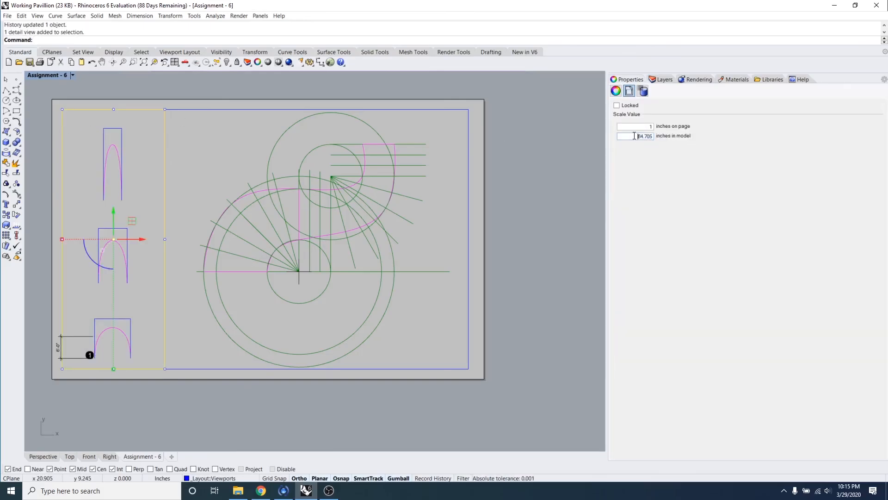
pyautogui.moveTo(634, 135); pyautogui.dragTo(669, 139)
pyautogui.write('84')
pyautogui.press('Return')
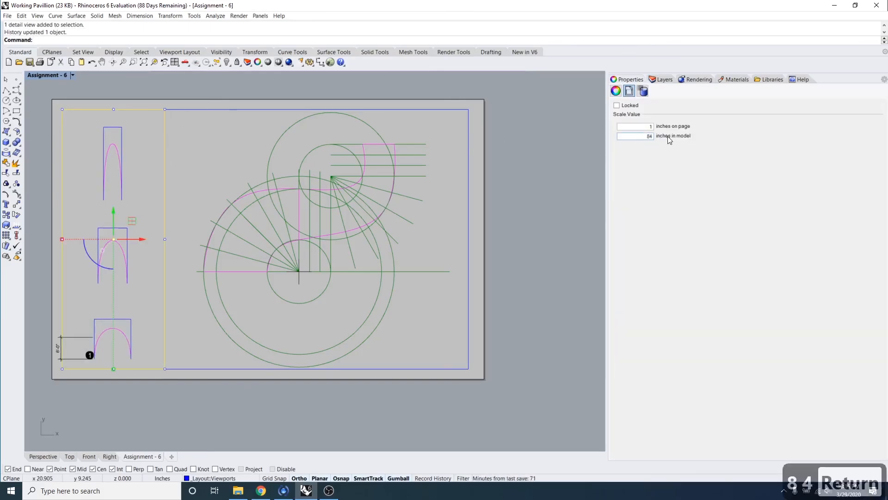
pyautogui.click(201, 414)
# - Examine how the vertical dimension and the numbered dot line up with the lowest arch, and select the dimension
pyautogui.moveTo(199, 411); pyautogui.dragTo(288, 403, button='right')
pyautogui.scroll(5, 249, 326)
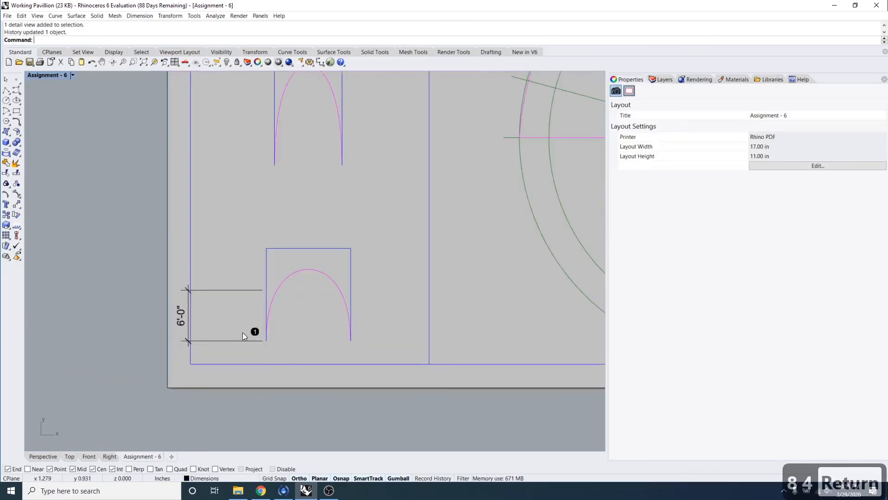
pyautogui.scroll(-3, 346, 300)
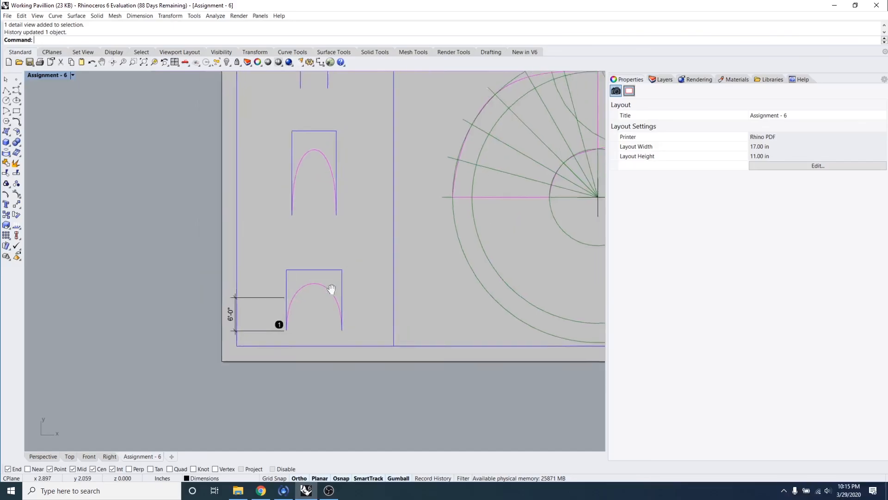
pyautogui.press('Escape')
pyautogui.press('Escape')
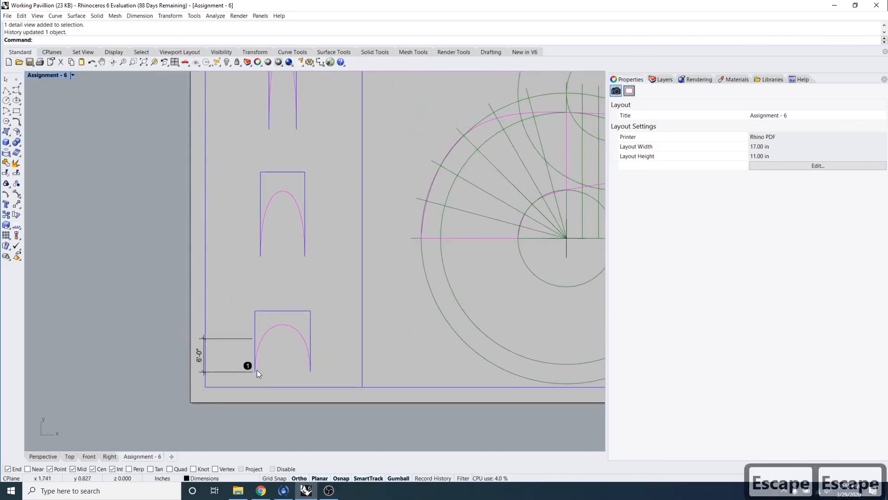
pyautogui.scroll(3, 257, 370)
pyautogui.click(216, 311)
pyautogui.scroll(3, 254, 353)
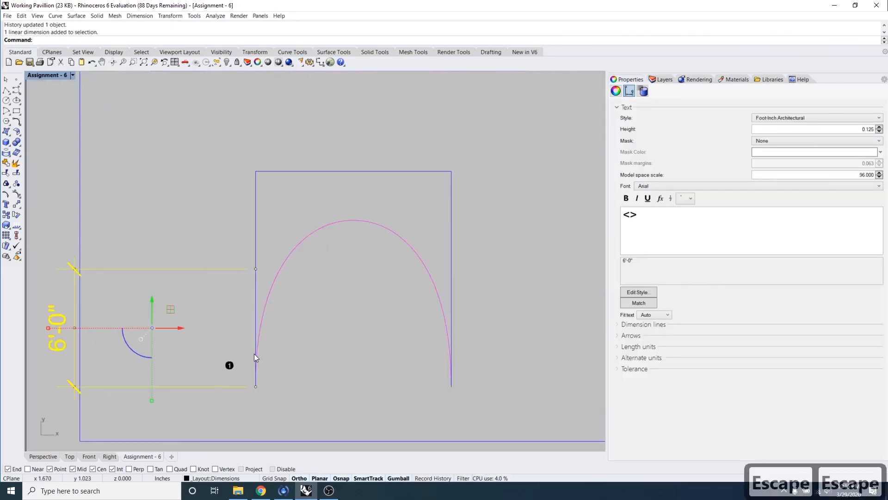
pyautogui.scroll(-2, 223, 282)
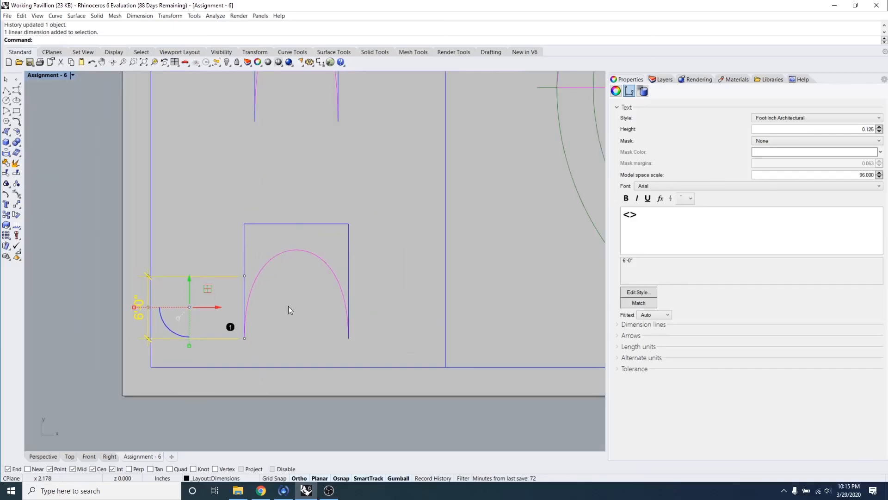
pyautogui.scroll(-3, 299, 331)
# - Shift the arches within their detail twice, returning to the layout each time, and leave the lowest arch just above the numbered dot
pyautogui.doubleClick(292, 262)
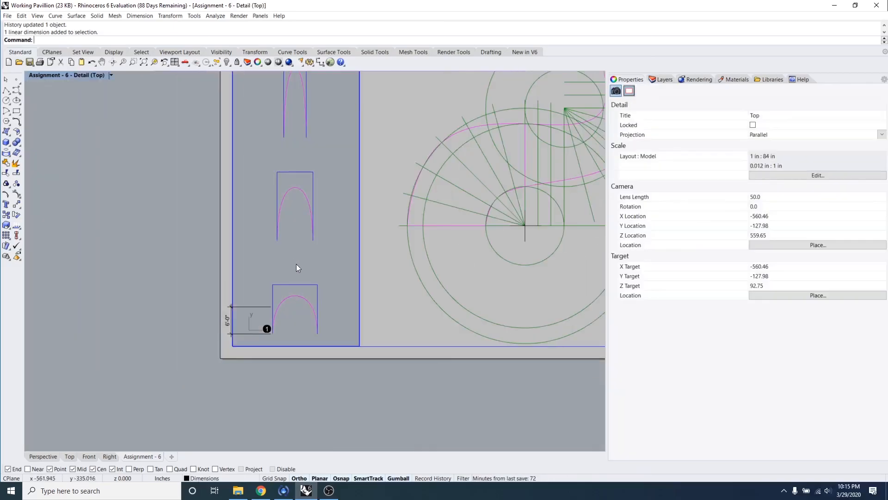
pyautogui.moveTo(296, 263); pyautogui.dragTo(279, 222, button='right')
pyautogui.doubleClick(152, 240)
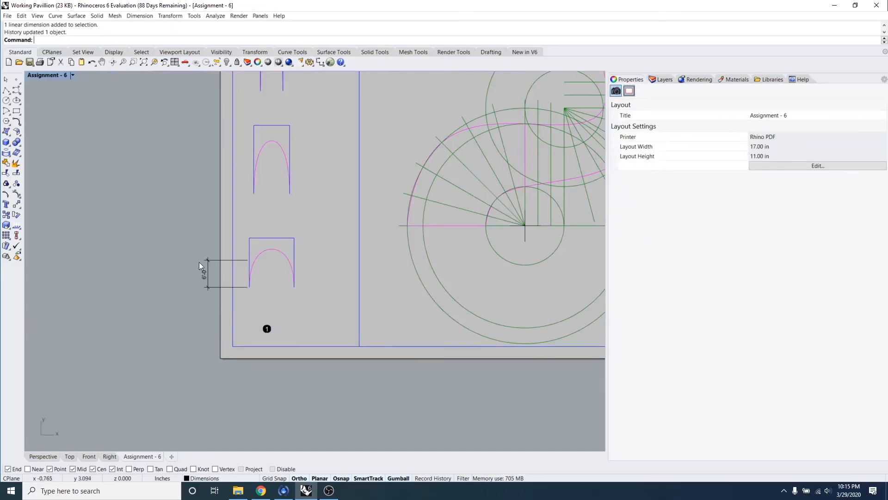
pyautogui.doubleClick(275, 298)
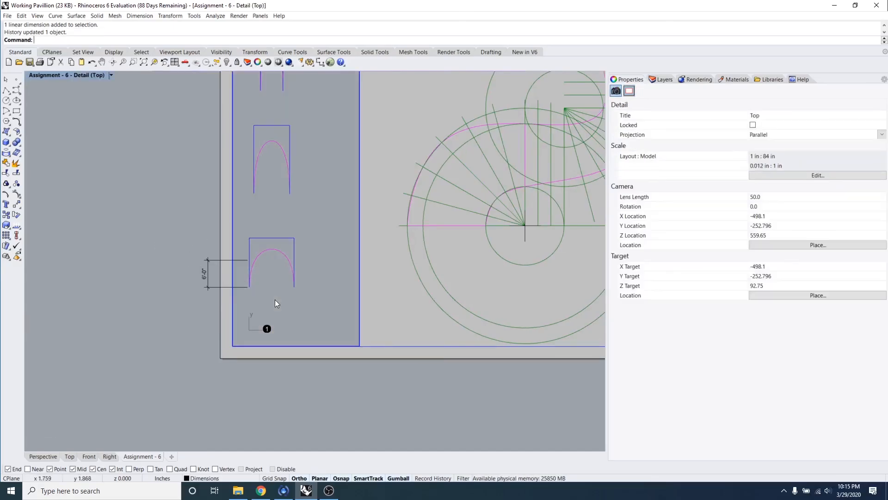
pyautogui.moveTo(275, 299); pyautogui.dragTo(308, 327, button='right')
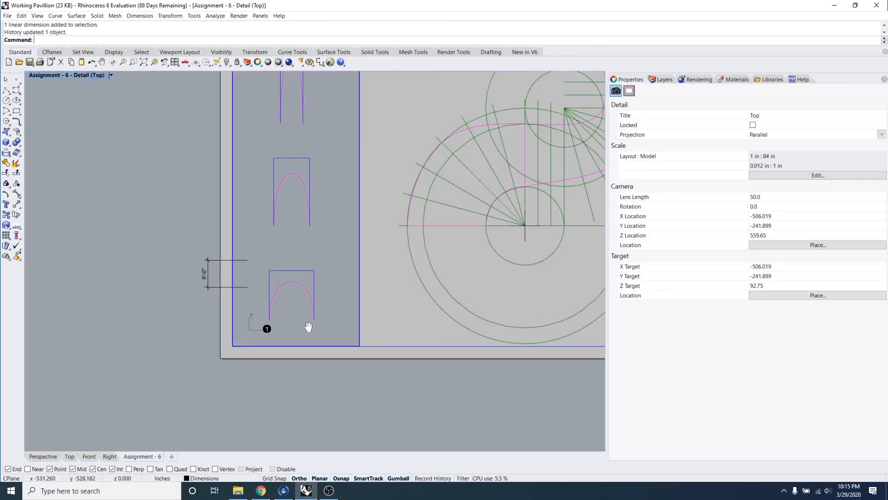
pyautogui.doubleClick(324, 390)
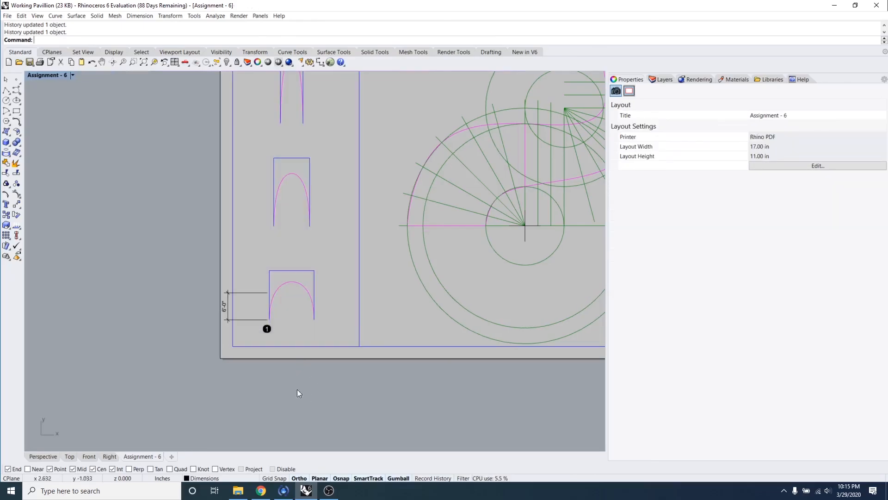
# - Try deleting the numbered dot beside the lowest arch, and undo the deletion
pyautogui.click(268, 328)
pyautogui.press('Delete')
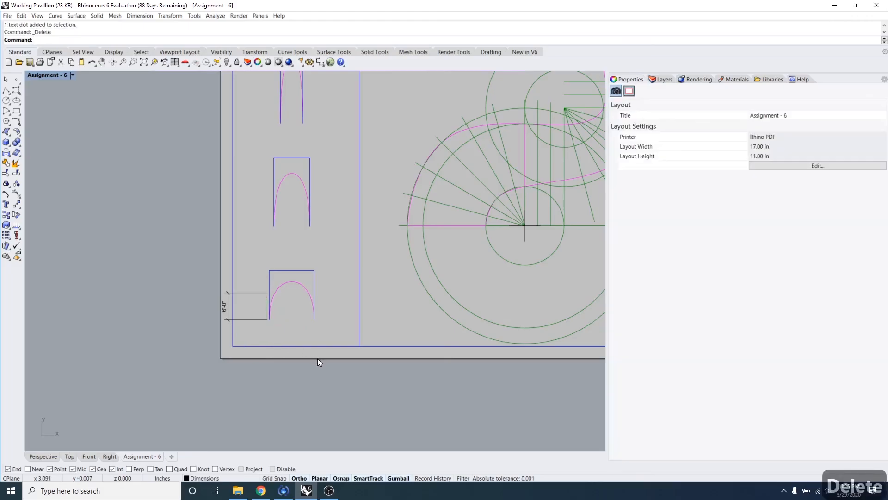
pyautogui.scroll(-5, 317, 358)
pyautogui.hotkey('ctrl', 'z')
pyautogui.click(374, 417)
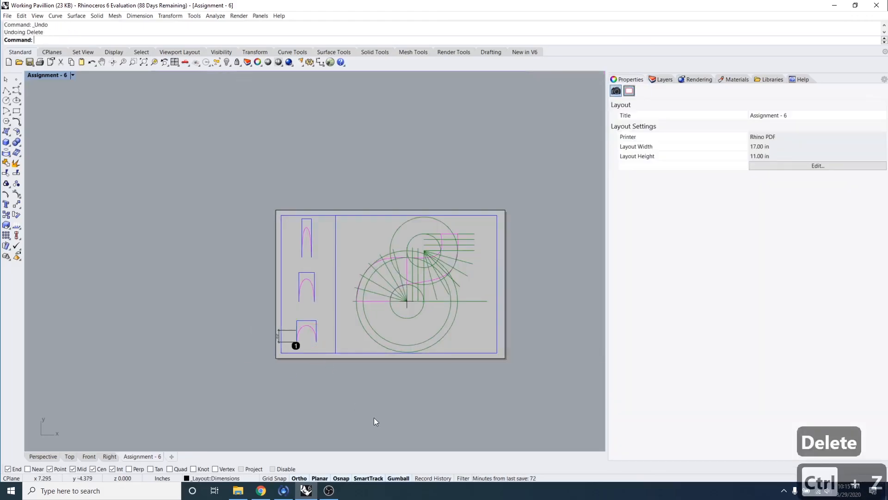
# - Switch to Chrome to review the plan's dimensions and dots in Second Semester.pdf, and return to the Rhino layout
pyautogui.moveTo(435, 395); pyautogui.dragTo(349, 386, button='right')
pyautogui.scroll(5, 344, 278)
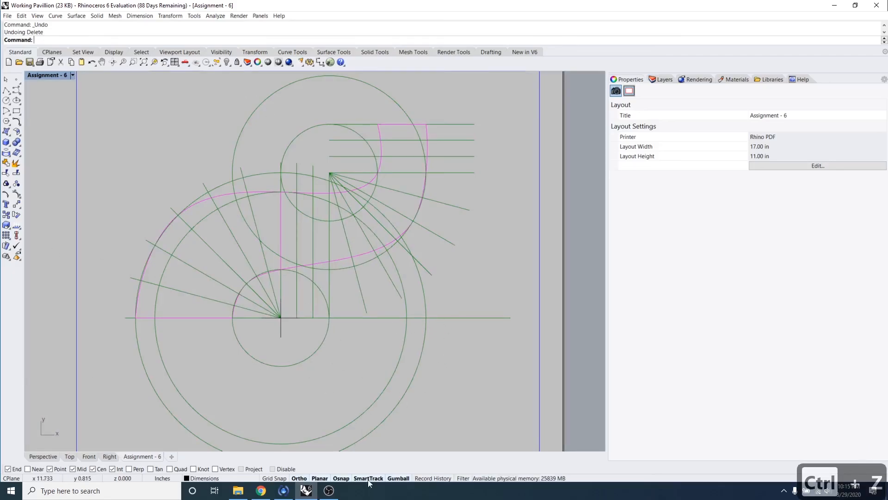
pyautogui.click(261, 490)
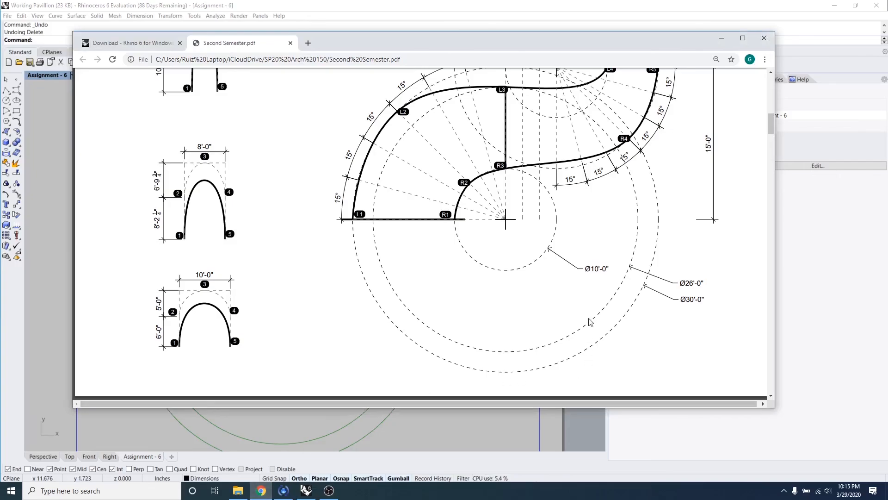
pyautogui.scroll(3, 687, 290)
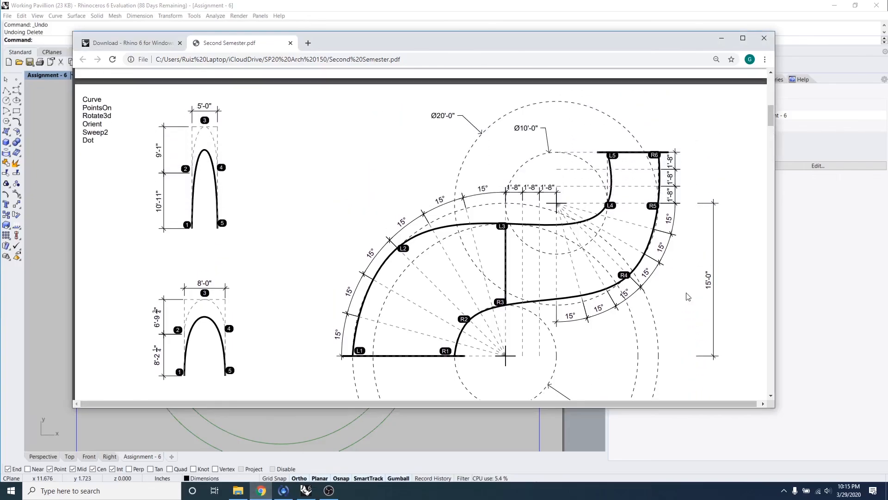
pyautogui.click(723, 39)
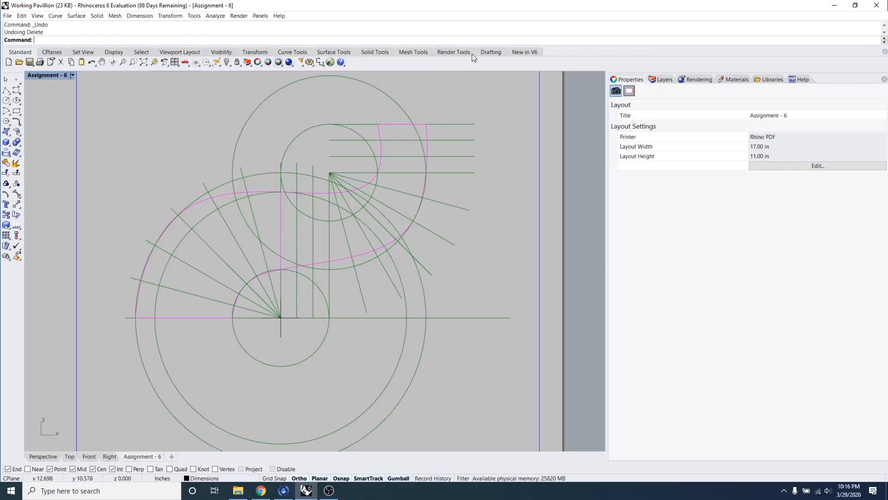
# - Add a diameter dimension to the smallest circle at the center of the plan's lower rings, placed outside the circle toward the lower right
pyautogui.click(488, 51)
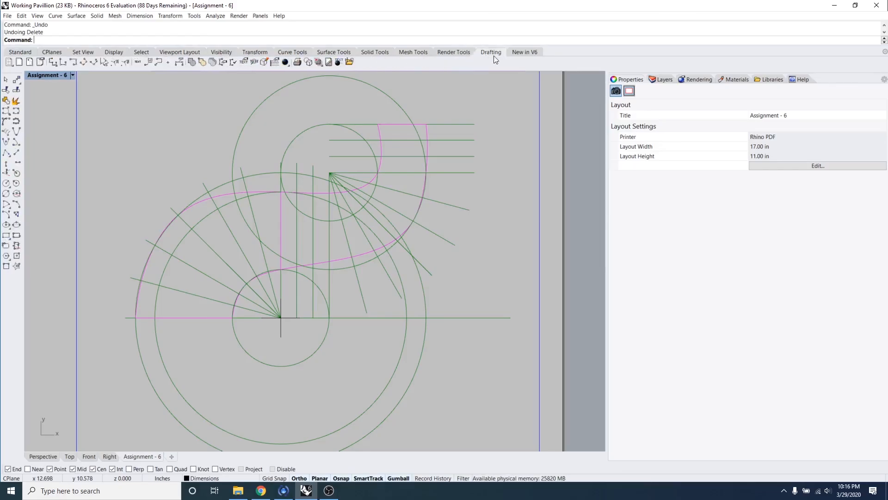
pyautogui.click(124, 64)
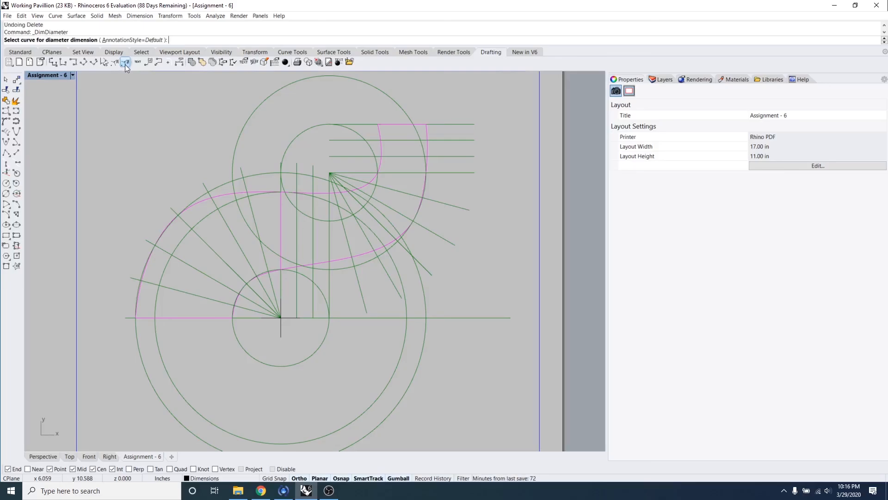
pyautogui.click(324, 347)
pyautogui.scroll(-5, 333, 356)
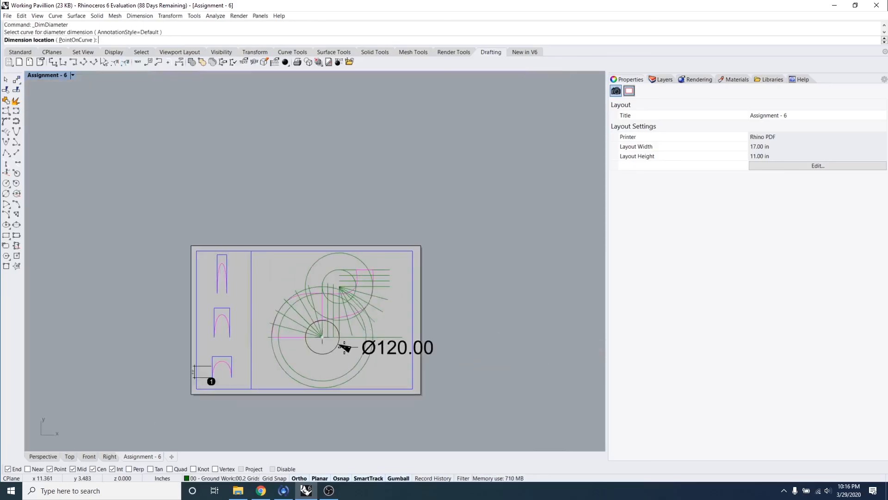
pyautogui.scroll(3, 346, 353)
pyautogui.moveTo(362, 362); pyautogui.dragTo(288, 271, button='right')
pyautogui.scroll(5, 278, 268)
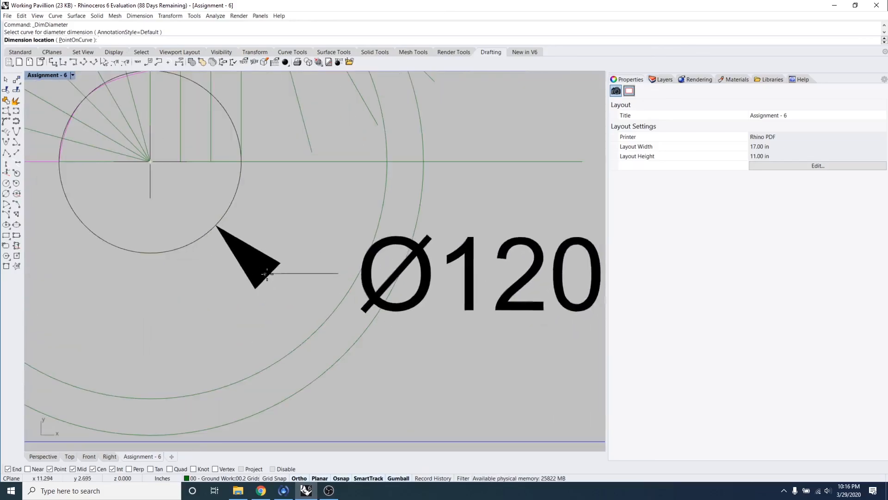
pyautogui.scroll(-1, 287, 288)
pyautogui.click(298, 288)
pyautogui.scroll(-4, 298, 288)
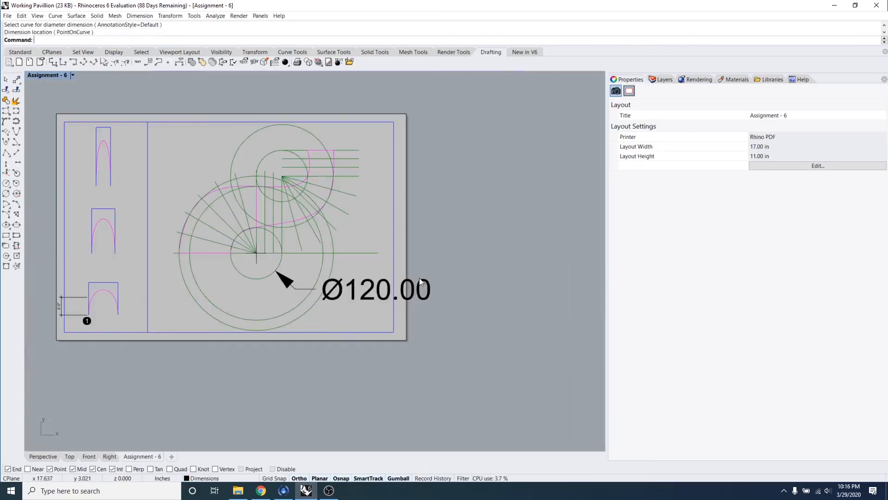
# - Change the small circle's diameter dimension to the Foot-Inch Architectural style and clear the selection
pyautogui.click(396, 287)
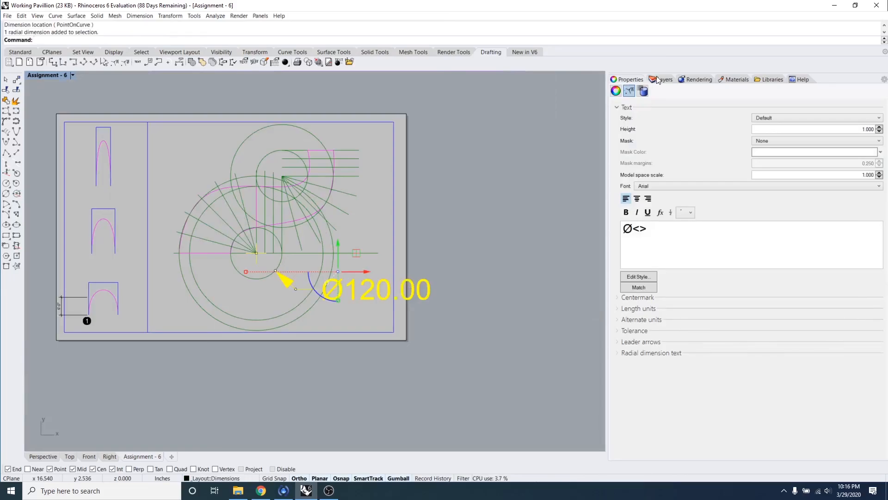
pyautogui.click(661, 79)
pyautogui.click(624, 80)
pyautogui.click(764, 117)
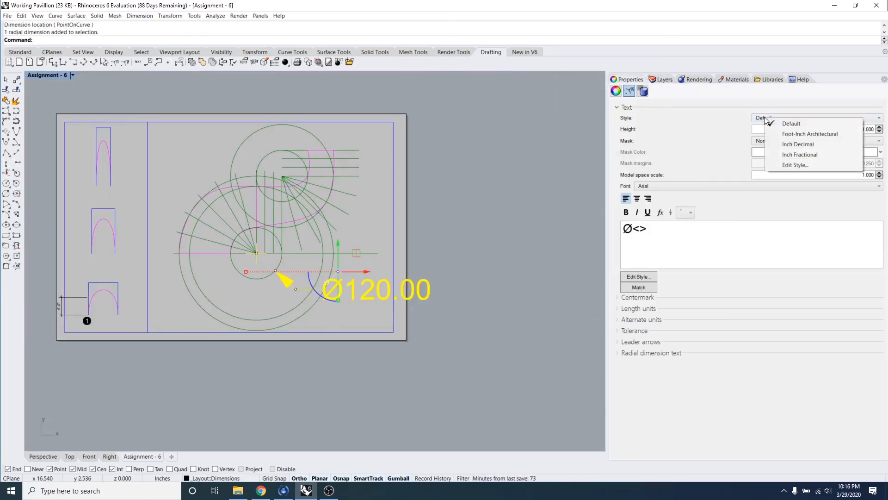
pyautogui.click(809, 134)
pyautogui.scroll(3, 287, 305)
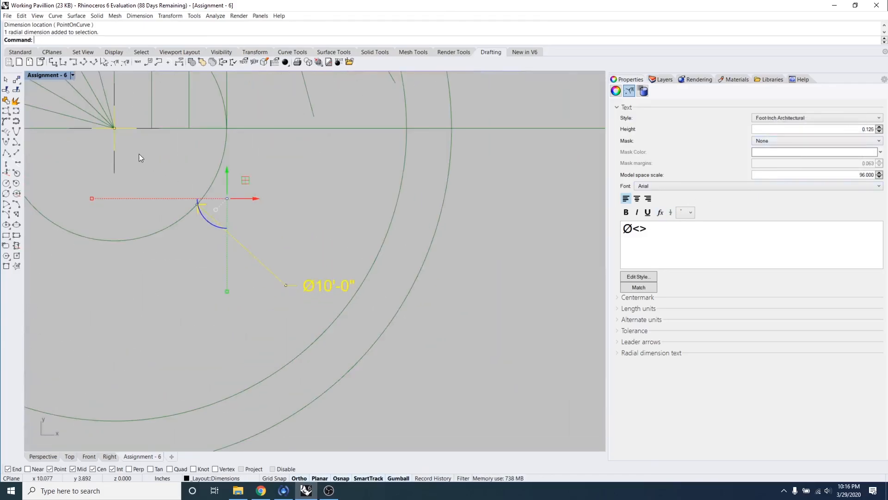
pyautogui.moveTo(104, 133); pyautogui.dragTo(179, 168, button='right')
pyautogui.scroll(6, 180, 168)
pyautogui.press('Escape')
pyautogui.press('Escape')
pyautogui.press('Escape')
pyautogui.press('Escape')
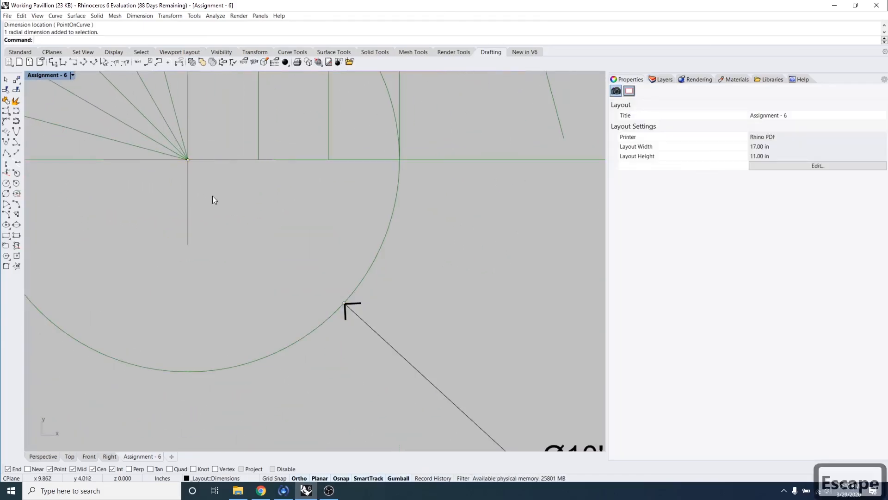
# - Delete the center mark at the small circle's center inside the plan detail, and return to the layout with nothing selected
pyautogui.scroll(-10, 203, 156)
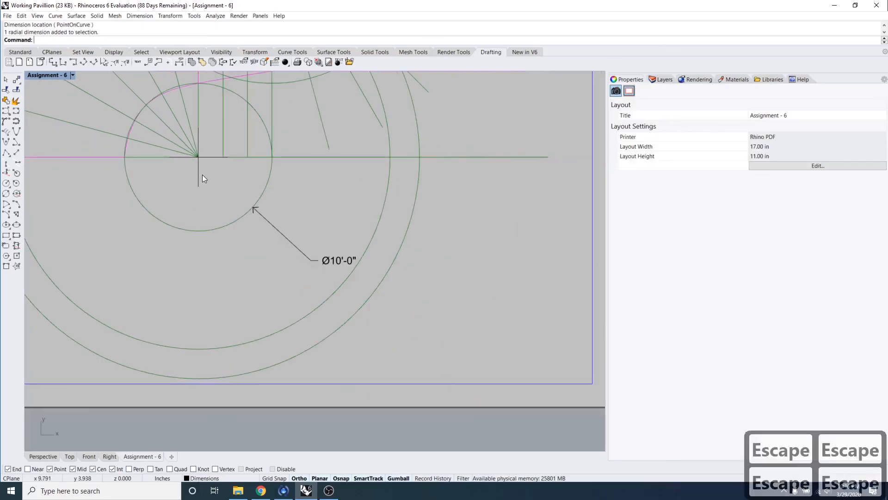
pyautogui.doubleClick(202, 175)
pyautogui.click(199, 177)
pyautogui.press('Delete')
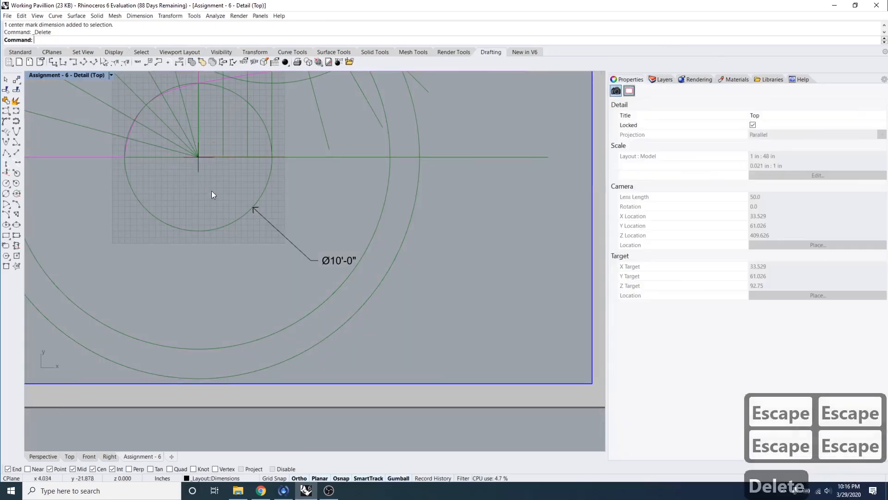
pyautogui.doubleClick(475, 284)
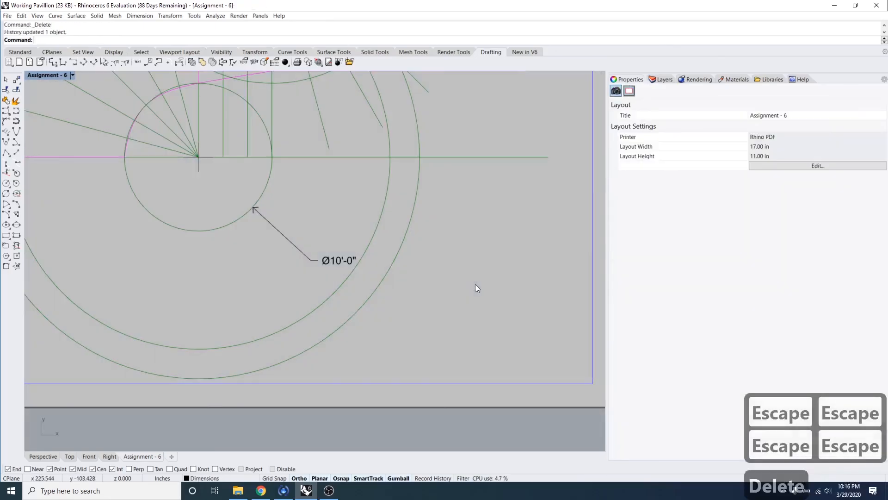
pyautogui.click(270, 224)
pyautogui.press('Escape')
pyautogui.press('Escape')
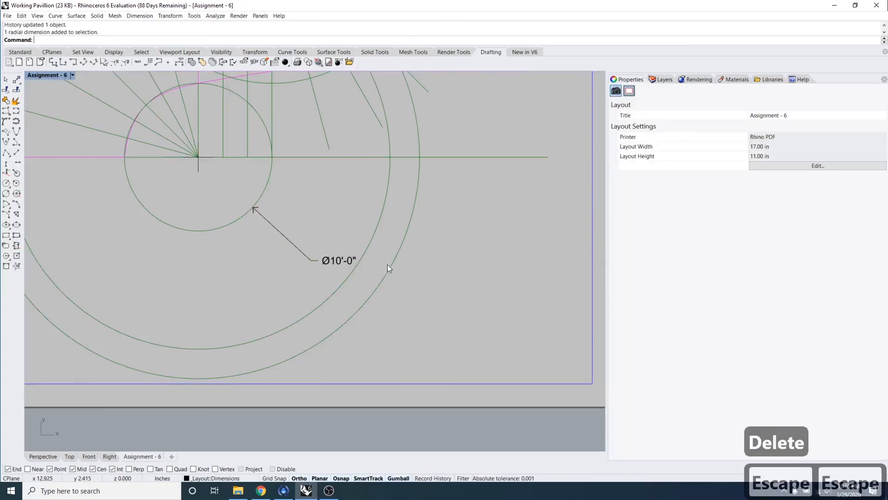
pyautogui.press('Escape')
pyautogui.press('Escape')
pyautogui.press('Escape')
pyautogui.scroll(-3, 387, 269)
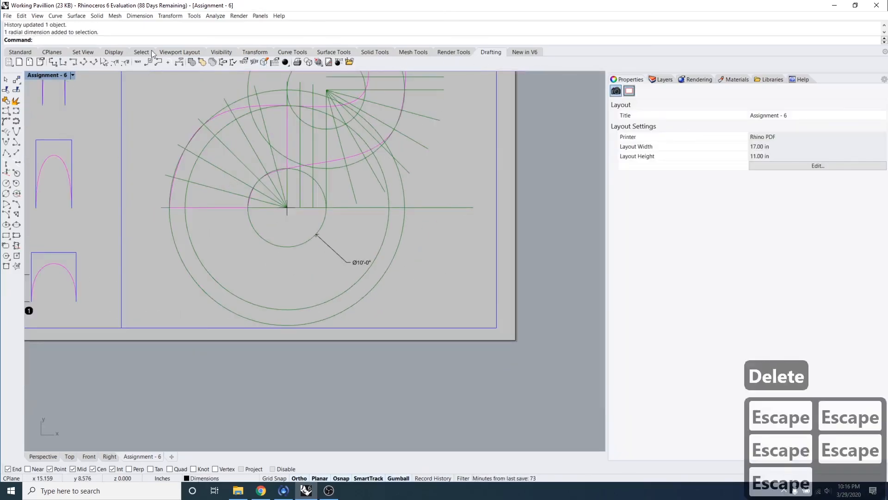
# - Make Foot-Inch Architectural the current annotation style in the document properties
pyautogui.click(18, 52)
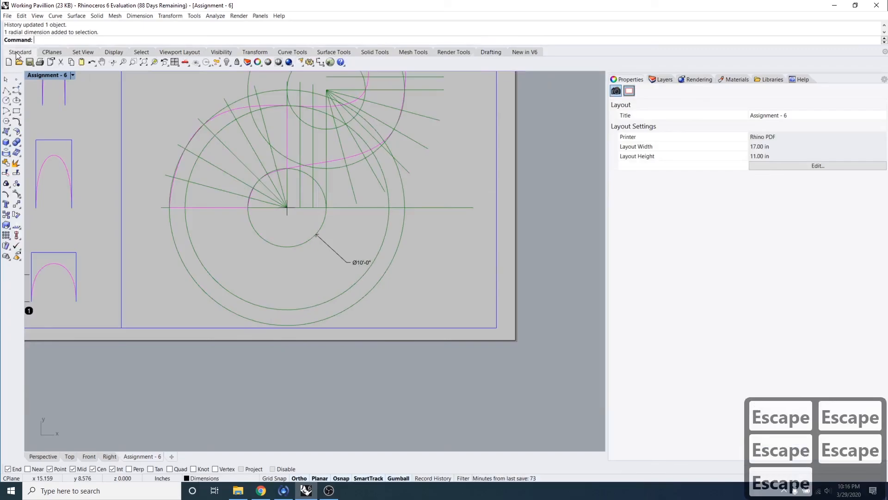
pyautogui.click(309, 63)
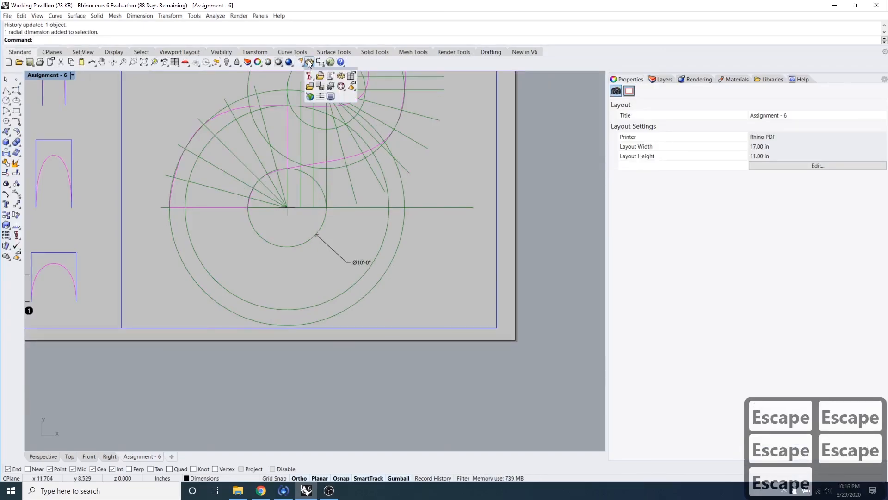
pyautogui.click(309, 63)
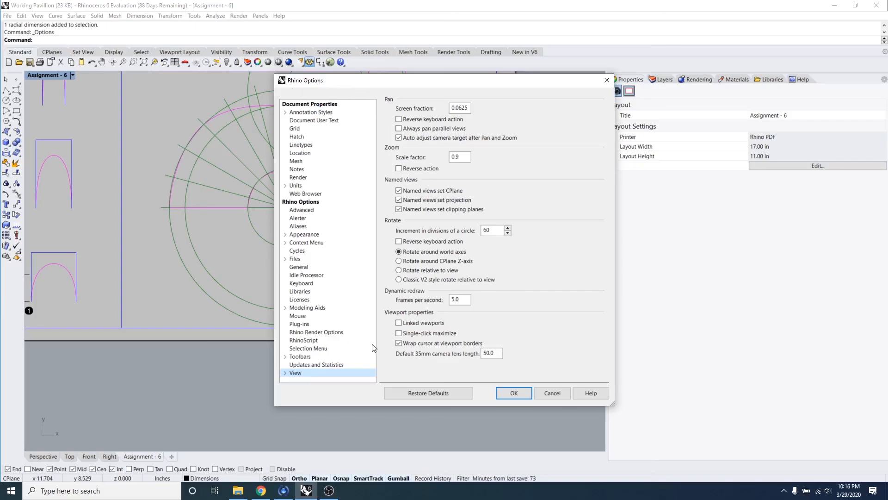
pyautogui.click(305, 113)
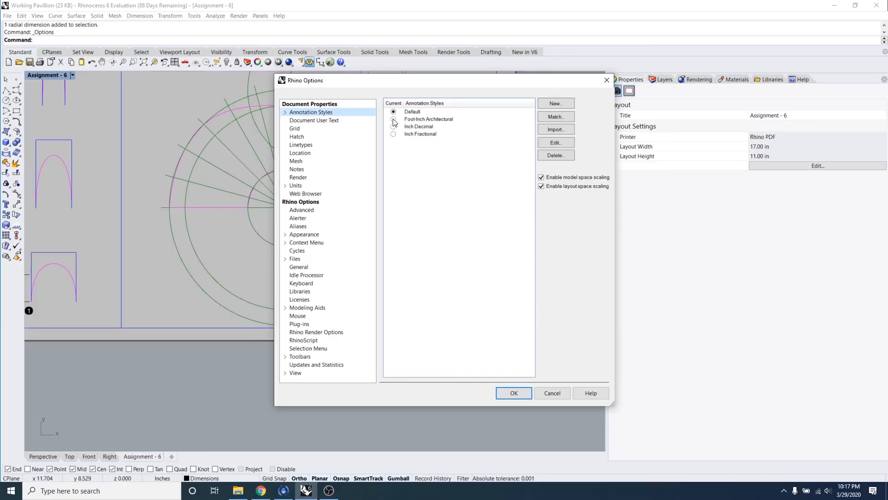
pyautogui.click(394, 119)
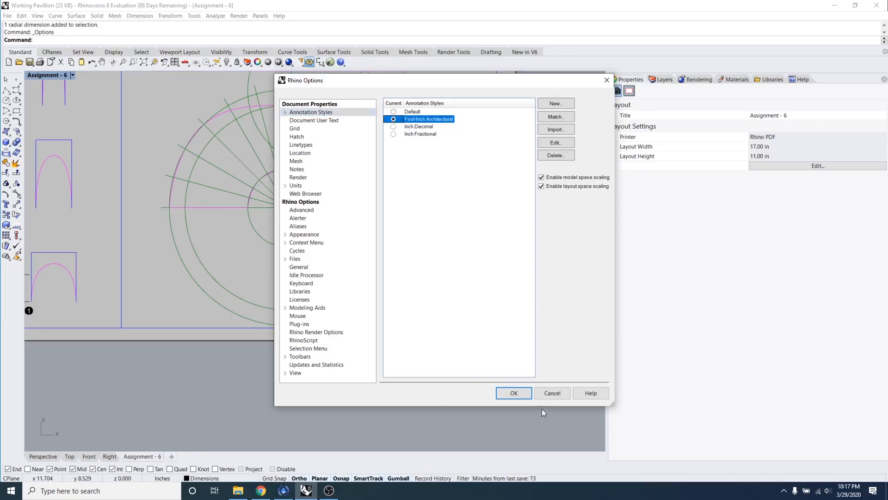
pyautogui.click(514, 393)
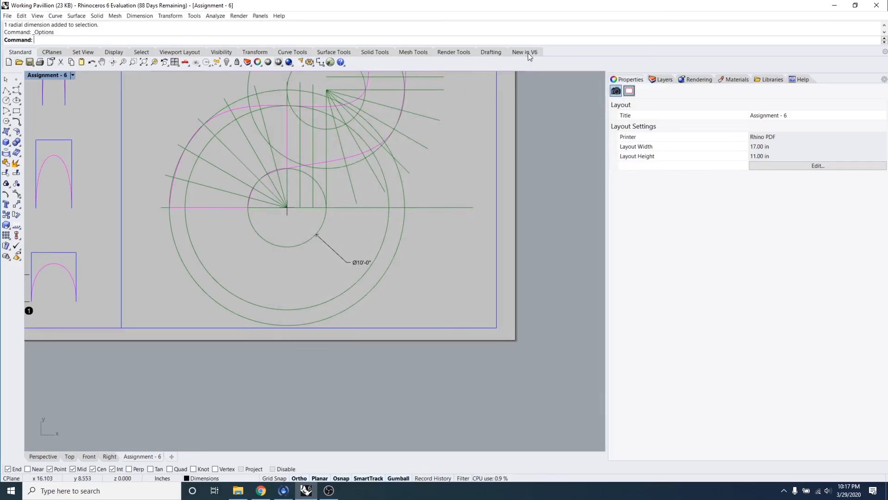
# - Add a diameter dimension to the middle ring of the plan's lower circles, with its text just outside the outermost ring
pyautogui.click(496, 53)
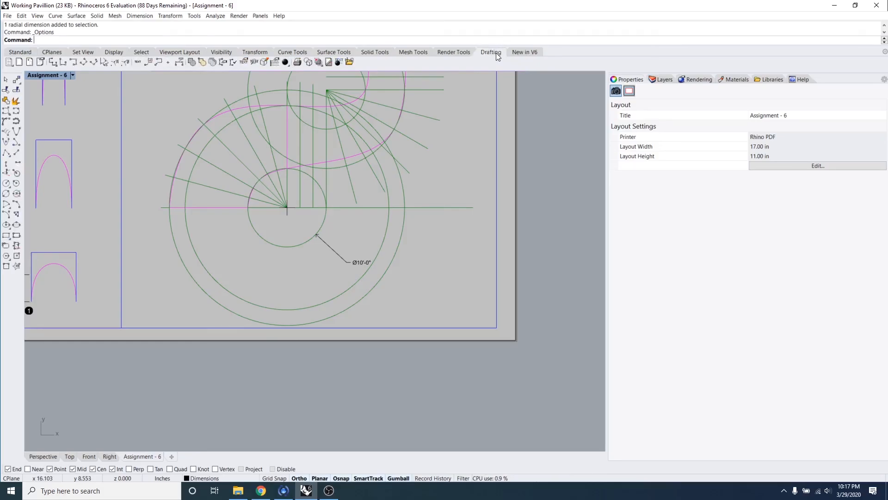
pyautogui.click(126, 63)
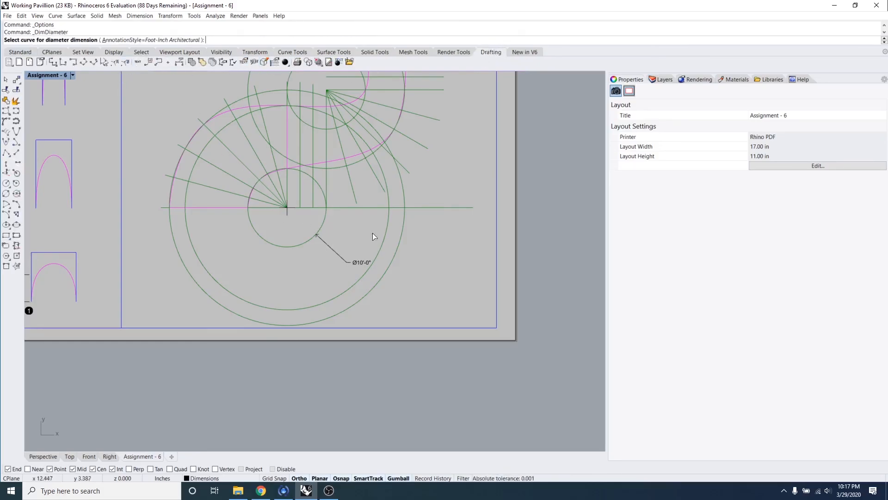
pyautogui.click(386, 231)
pyautogui.scroll(2, 388, 258)
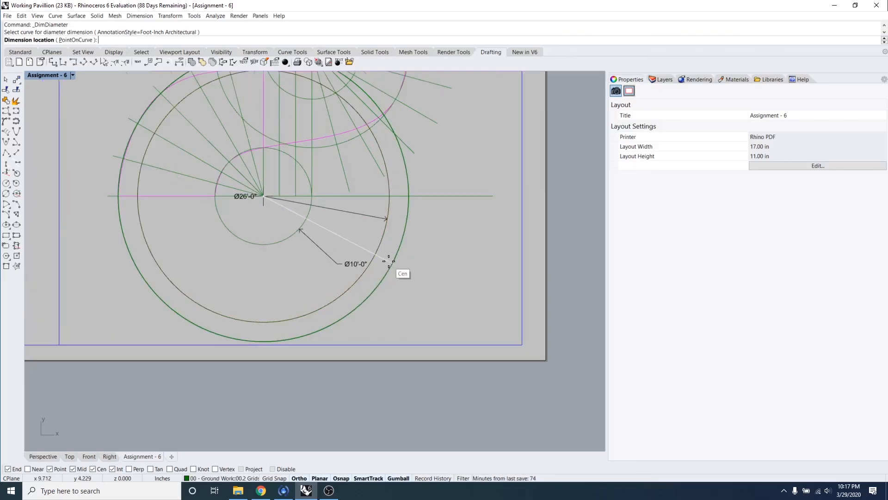
pyautogui.scroll(3, 389, 261)
pyautogui.scroll(-4, 398, 277)
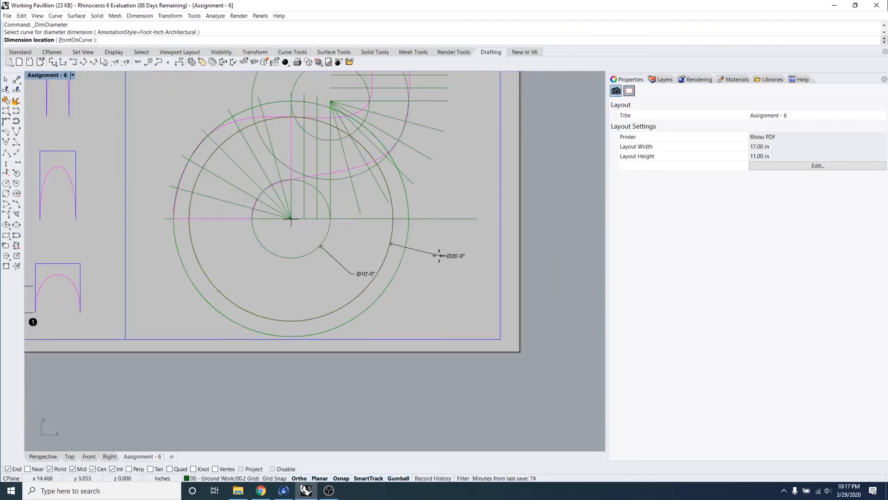
pyautogui.scroll(4, 421, 254)
pyautogui.click(421, 255)
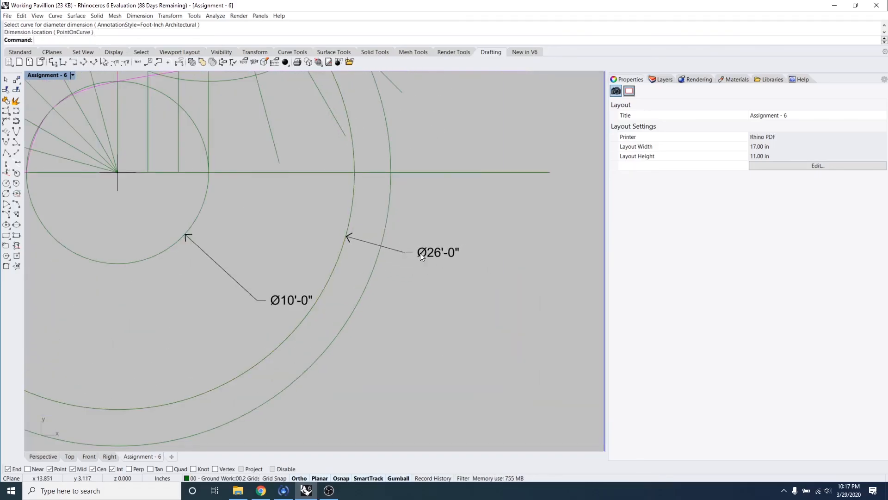
# - Add a diameter dimension to the outermost ring of the plan's lower circles, placed outside it just above the horizontal centerline
pyautogui.scroll(-5, 442, 252)
pyautogui.scroll(4, 457, 201)
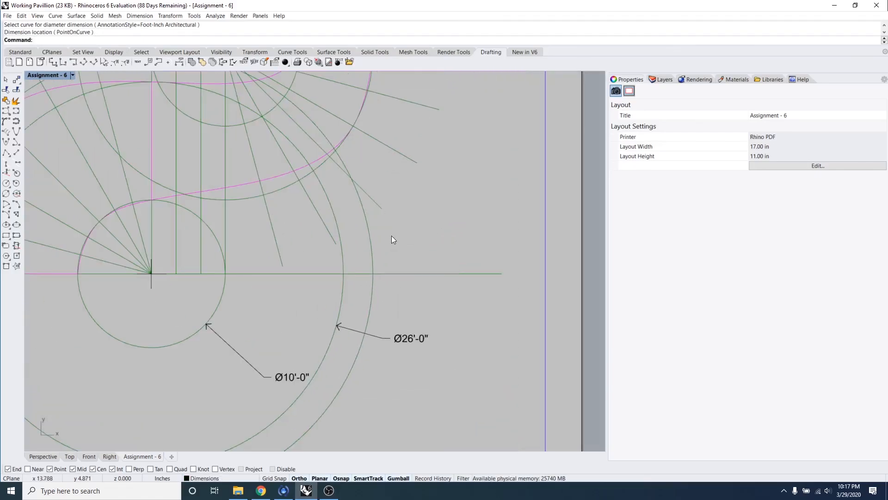
pyautogui.press('Return')
pyautogui.click(373, 244)
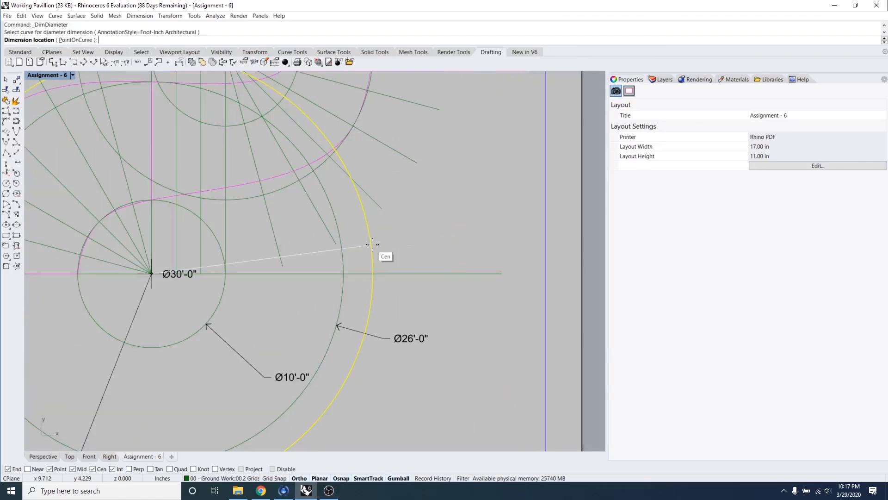
pyautogui.click(398, 241)
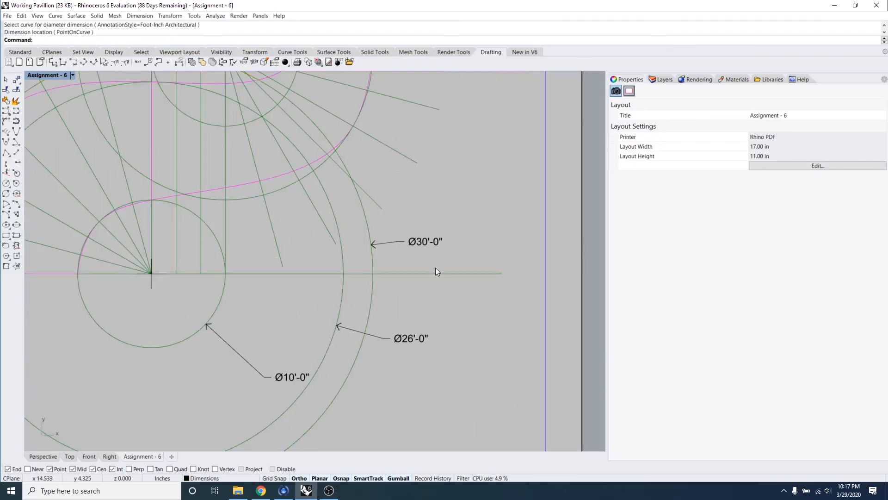
pyautogui.scroll(-4, 435, 267)
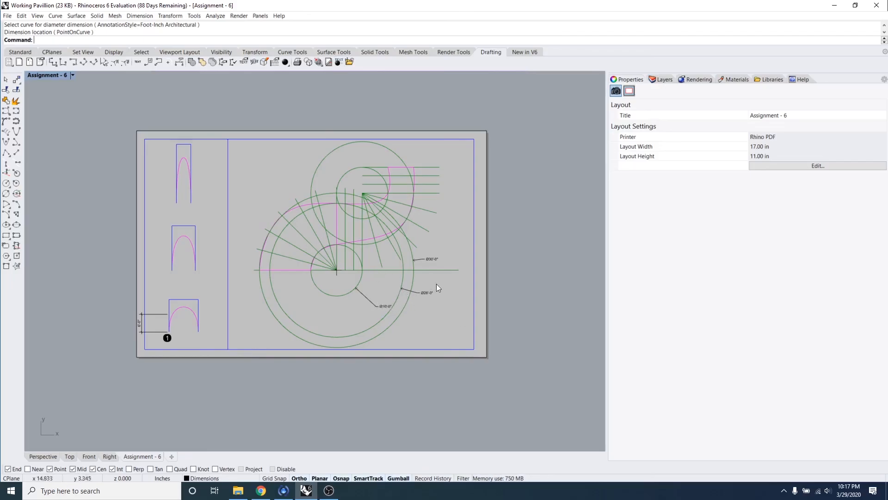
# - Switch to Chrome to review the plan's diameter dimensions and their placement in Second Semester.pdf
pyautogui.click(261, 490)
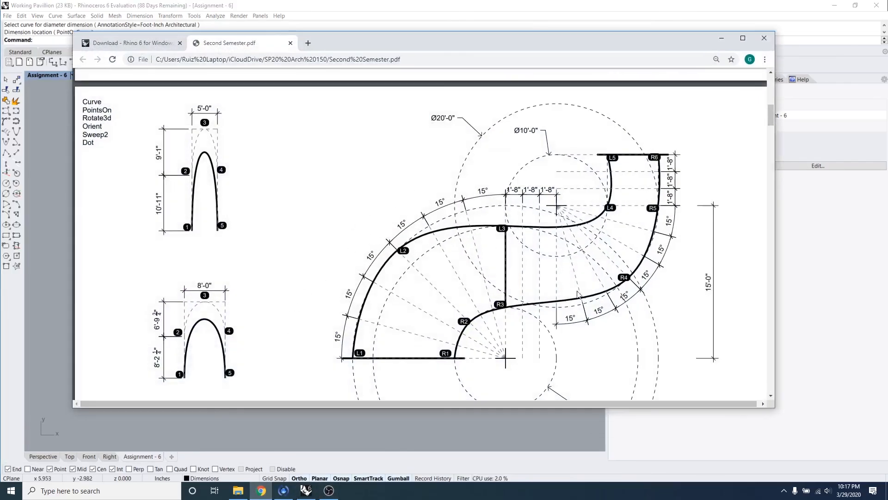
pyautogui.scroll(2, 591, 301)
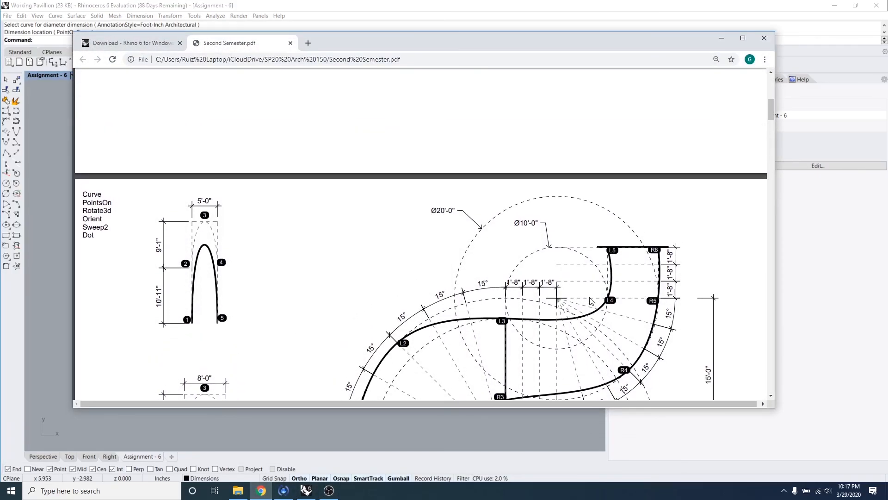
pyautogui.scroll(-2, 590, 301)
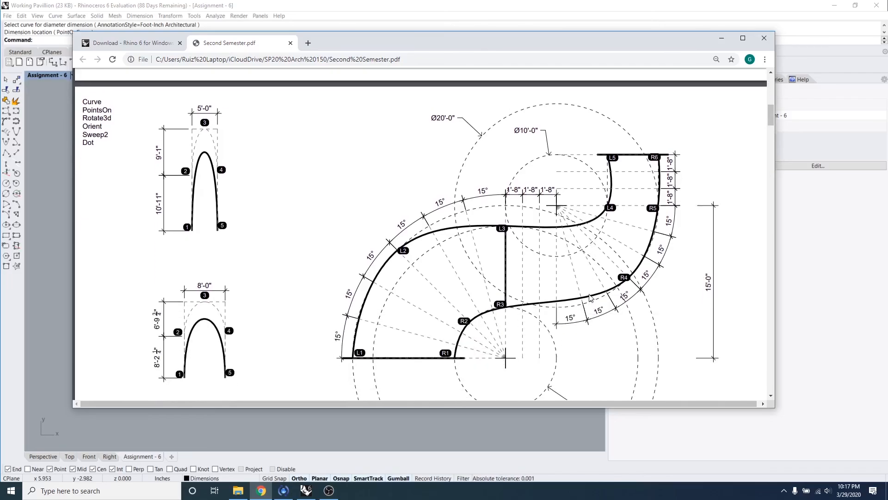
pyautogui.scroll(-3, 541, 251)
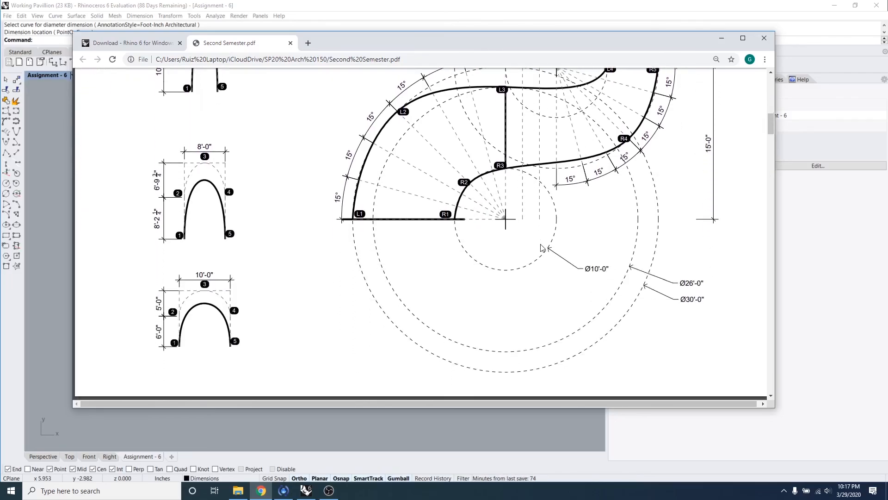
pyautogui.click(330, 493)
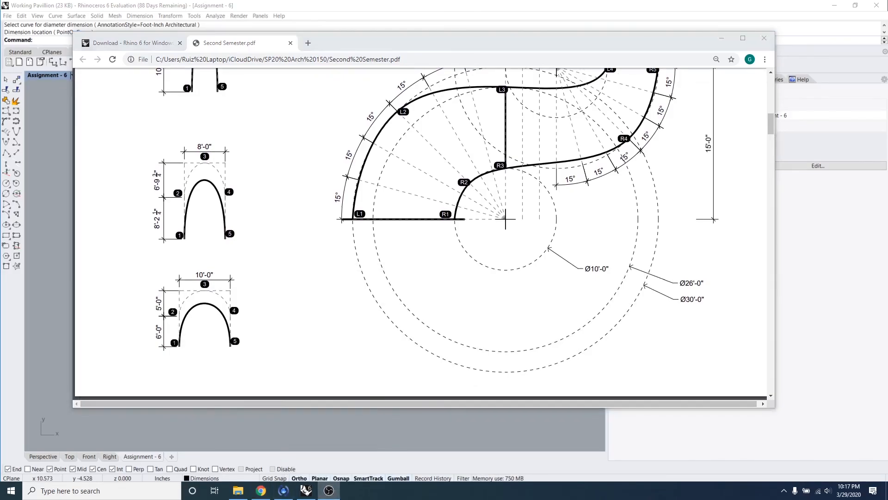